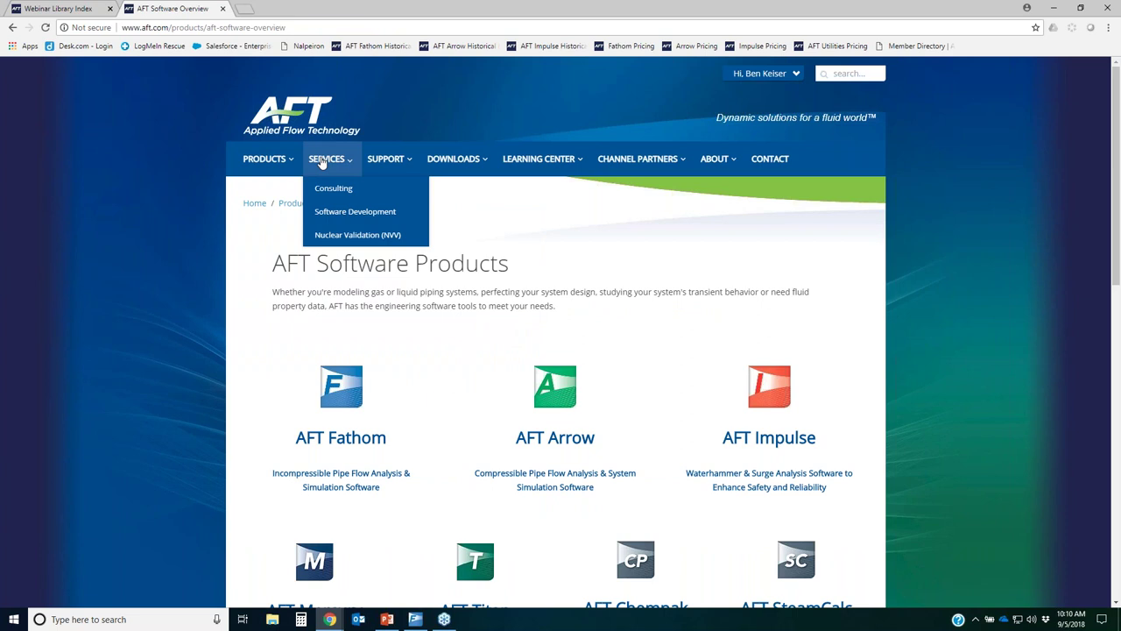
# View the Nuclear Validation (NVV) page and the Training Seminars page of the AFT website
pyautogui.click(358, 237)
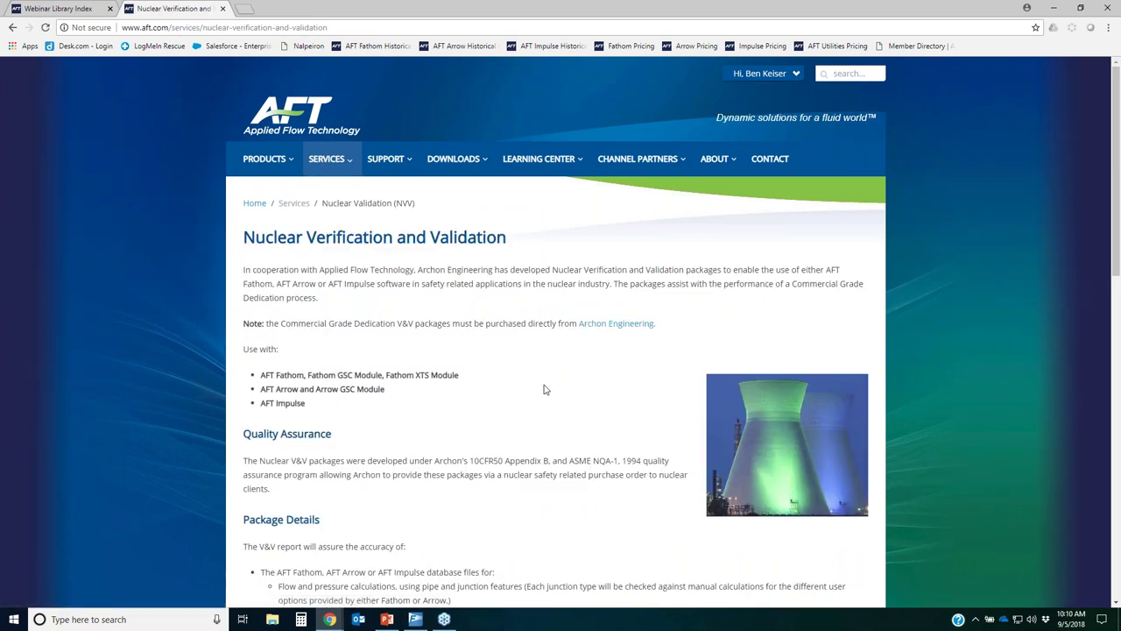
pyautogui.moveTo(546, 156)
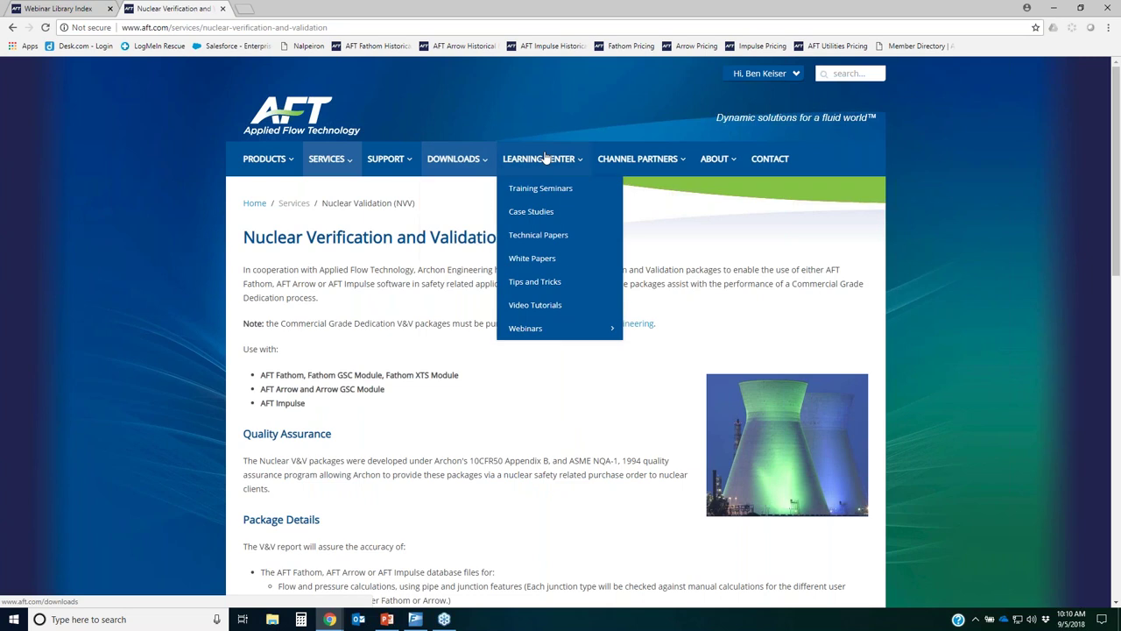
pyautogui.click(560, 188)
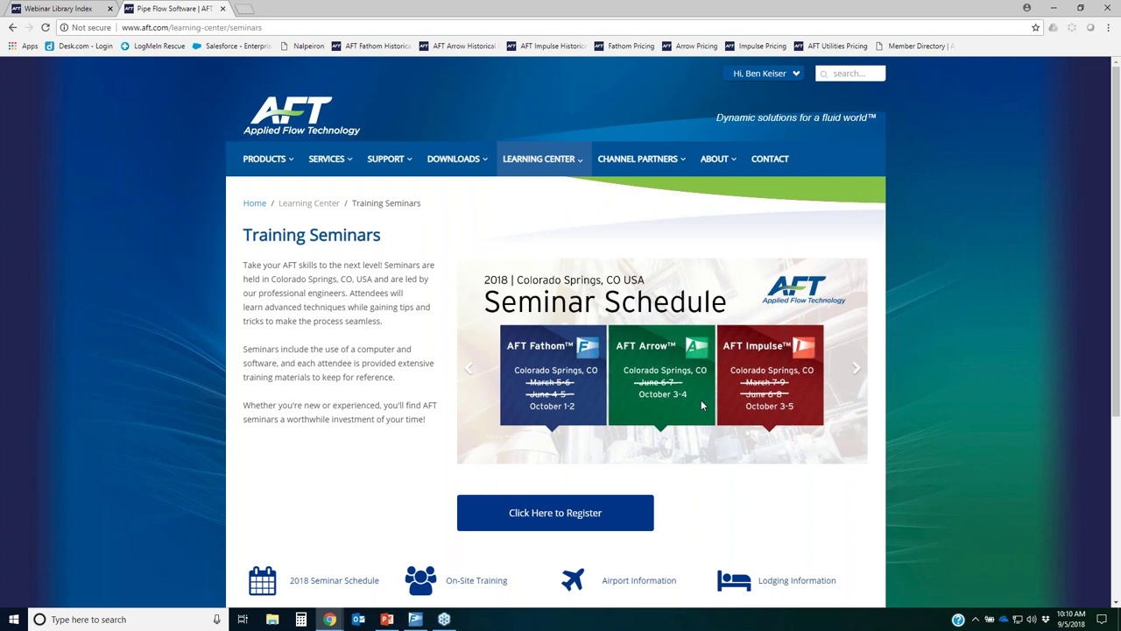
# Open the Tips and Tricks blog in the Learning Center and skim its posts
pyautogui.moveTo(541, 166)
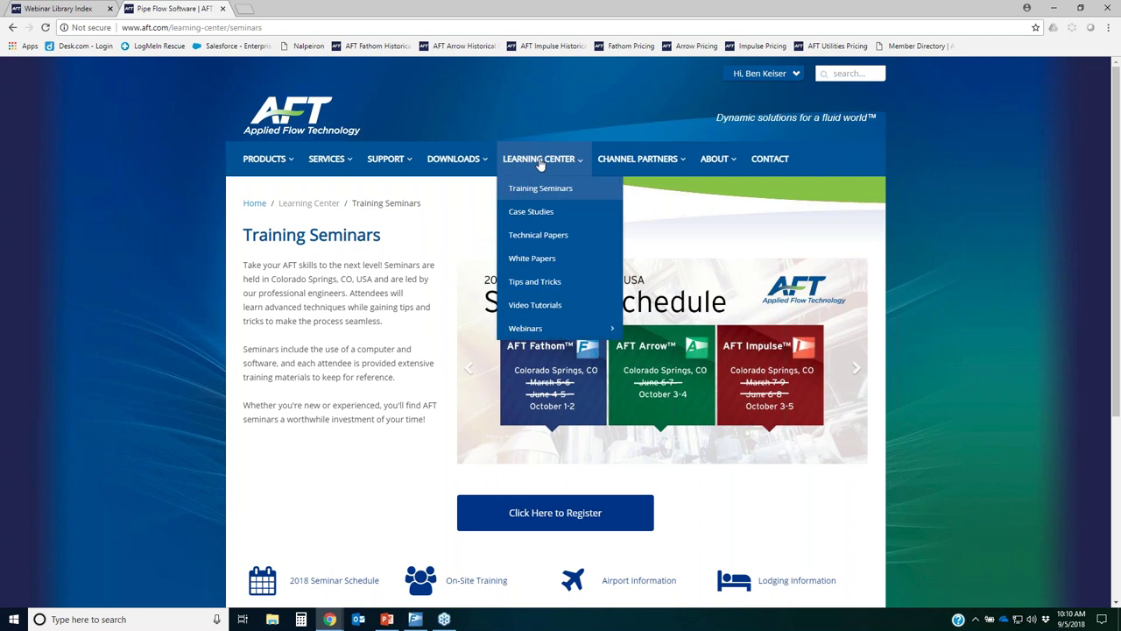
pyautogui.click(548, 282)
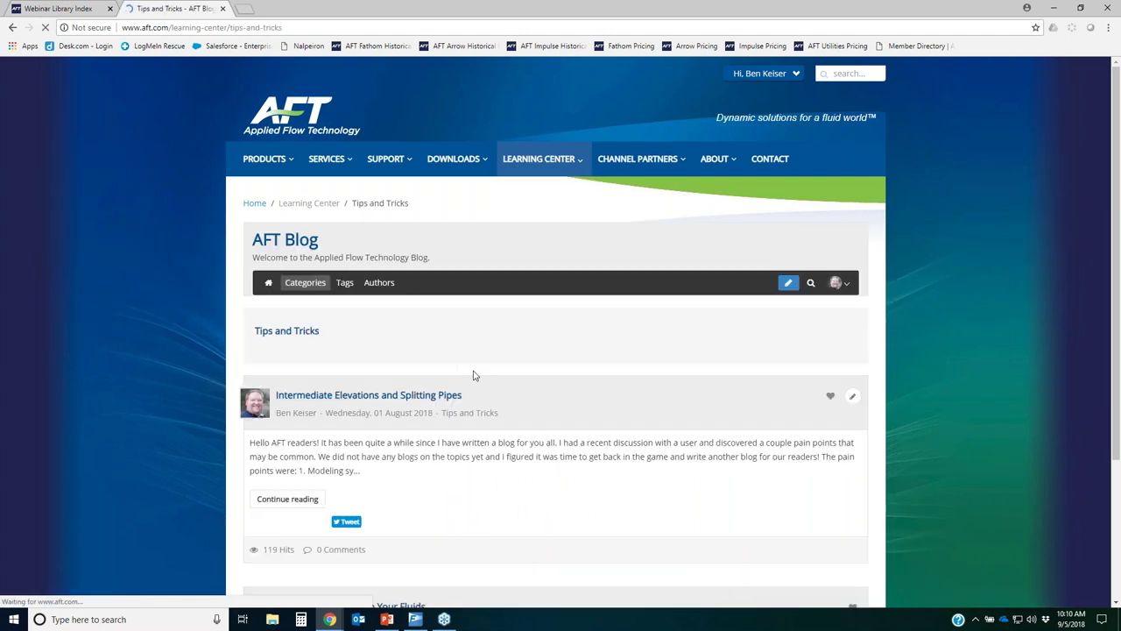
pyautogui.scroll(-1, 572, 460)
pyautogui.scroll(-10, 577, 457)
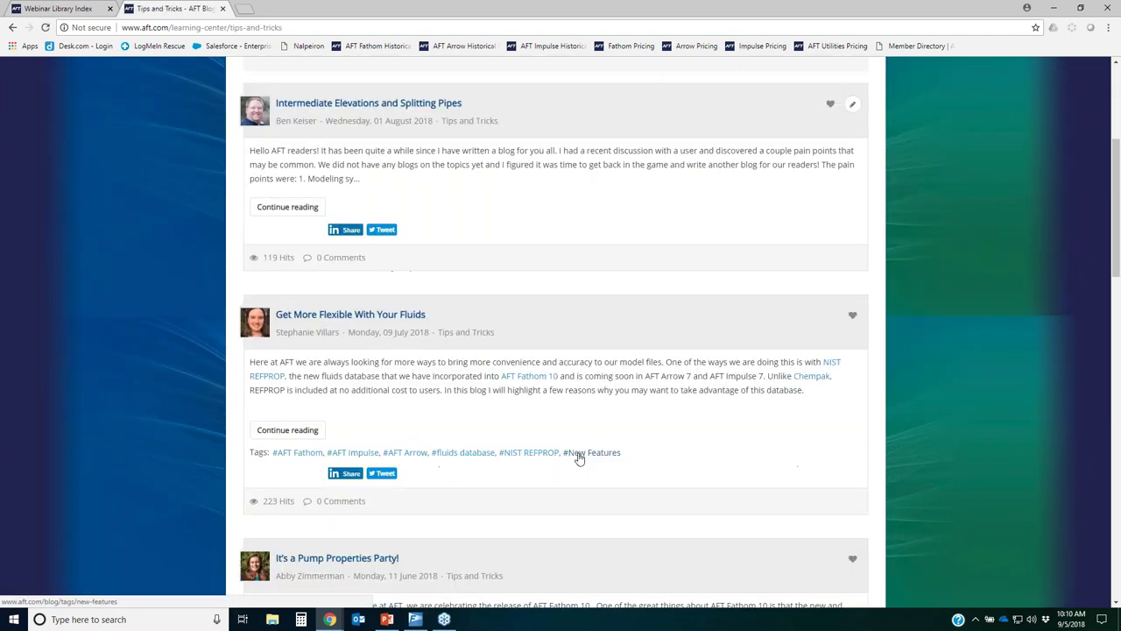
pyautogui.scroll(-7, 581, 458)
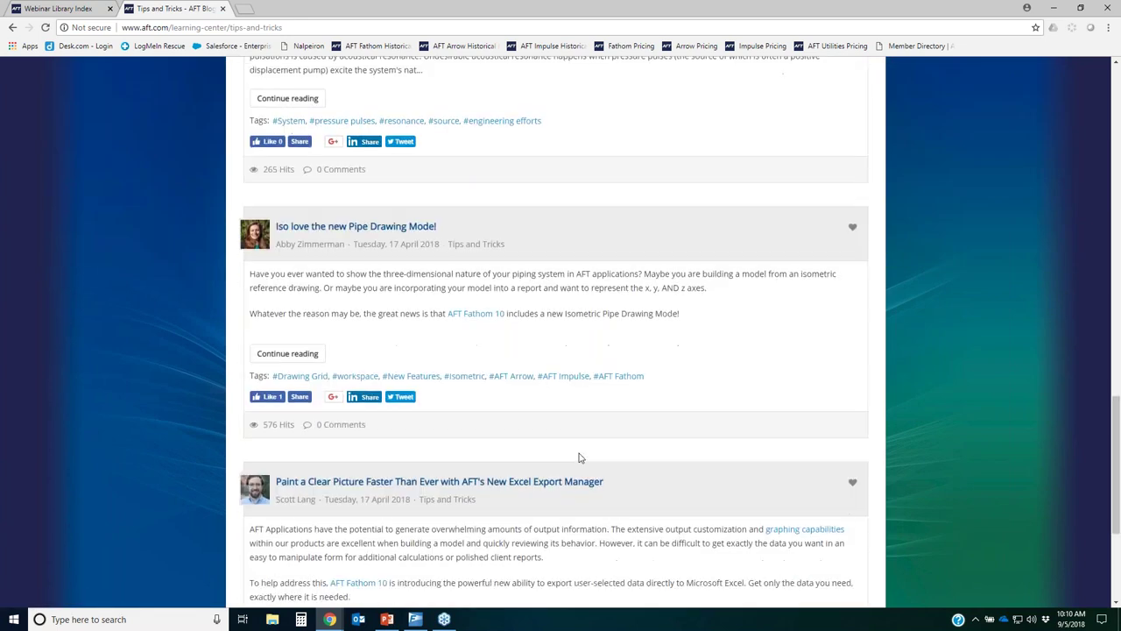
pyautogui.scroll(18, 718, 458)
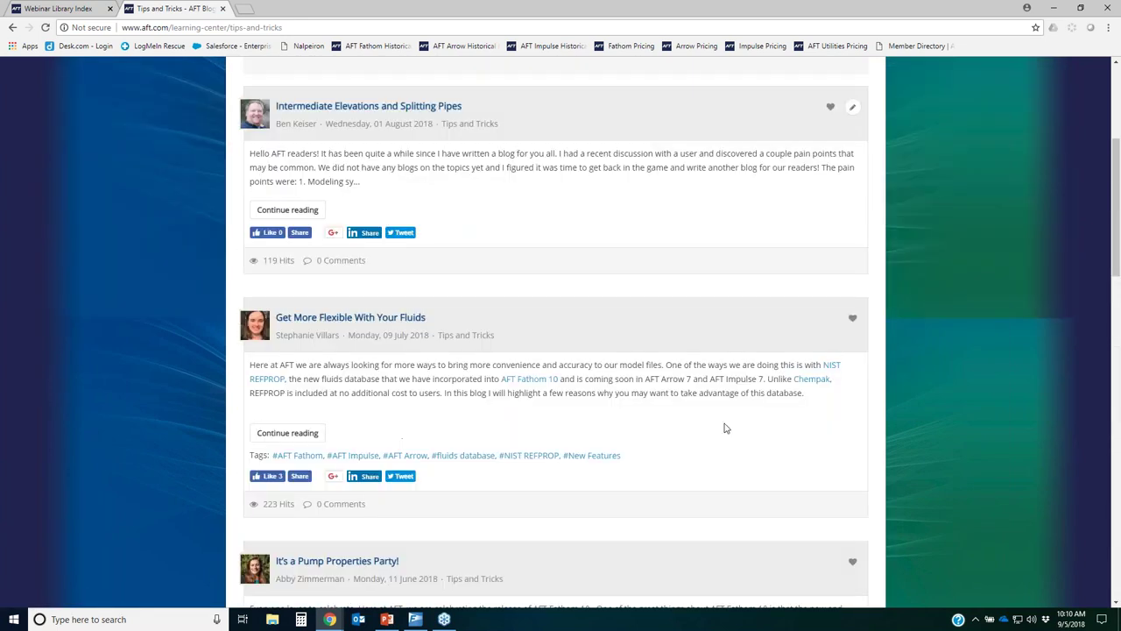
pyautogui.scroll(3, 724, 428)
# Open the AFT Fathom webinars from the Webinar Library and bring the additional recordings into view
pyautogui.moveTo(544, 163)
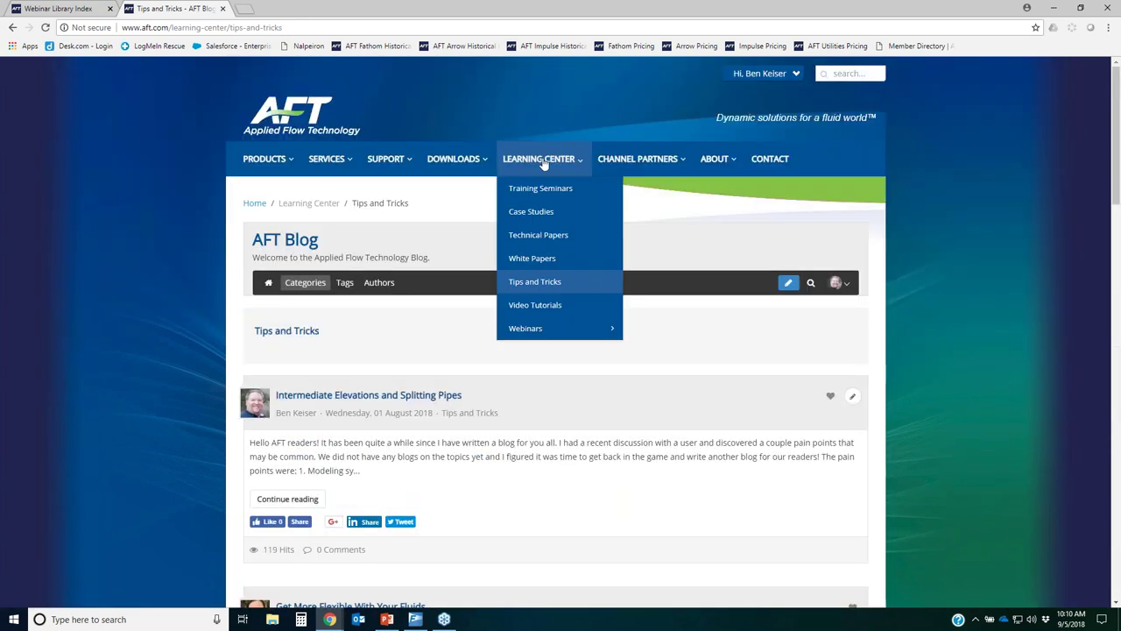
pyautogui.moveTo(561, 327)
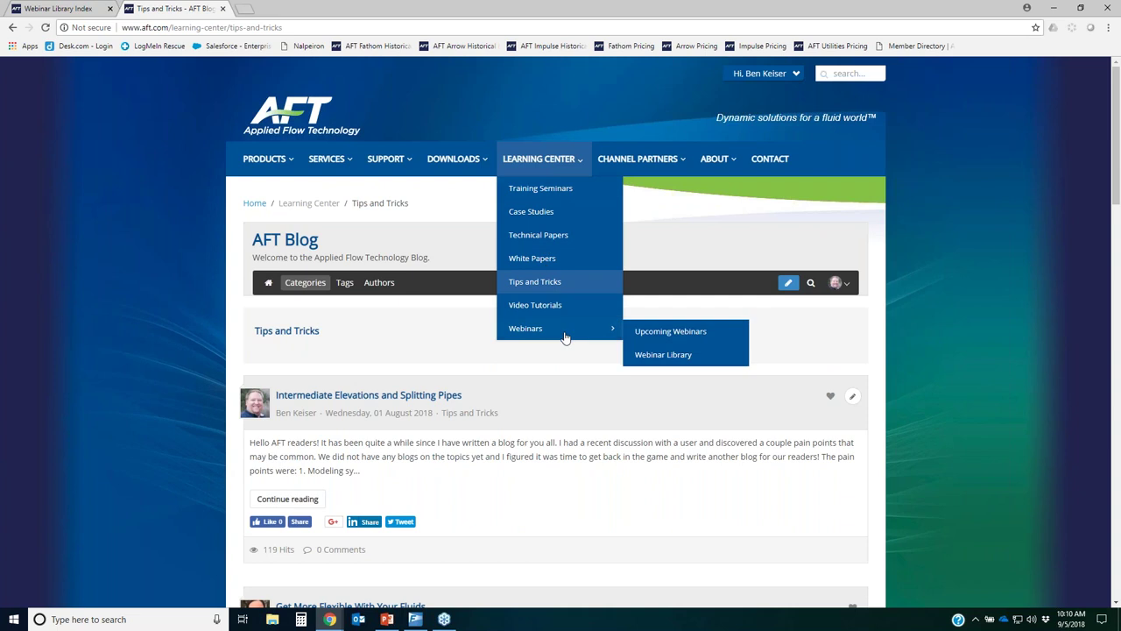
pyautogui.click(668, 353)
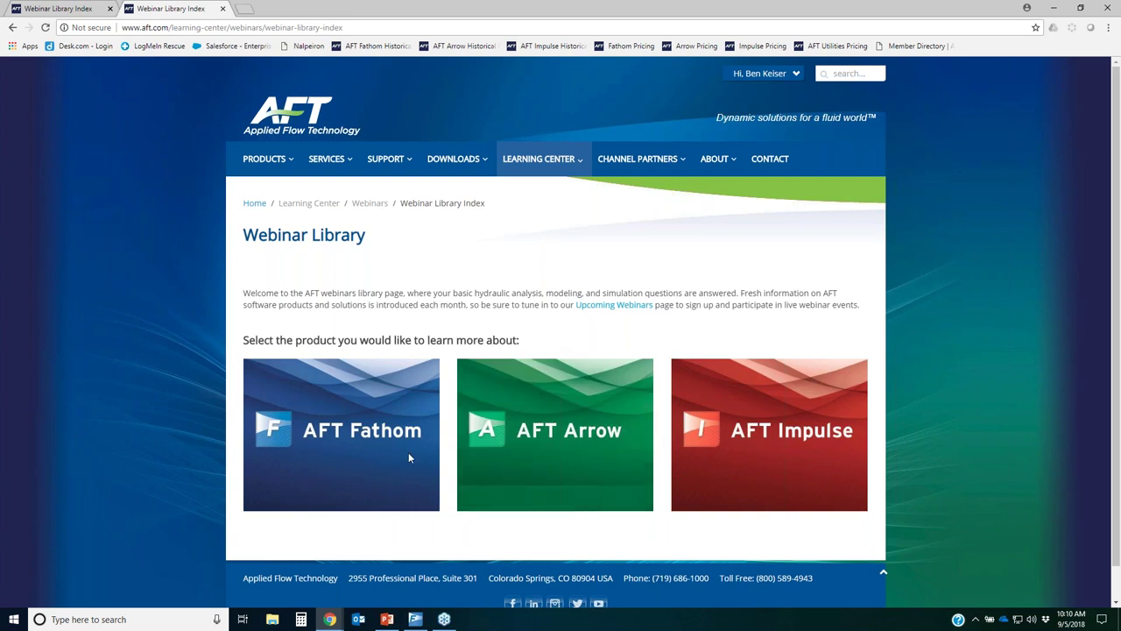
pyautogui.moveTo(289, 470)
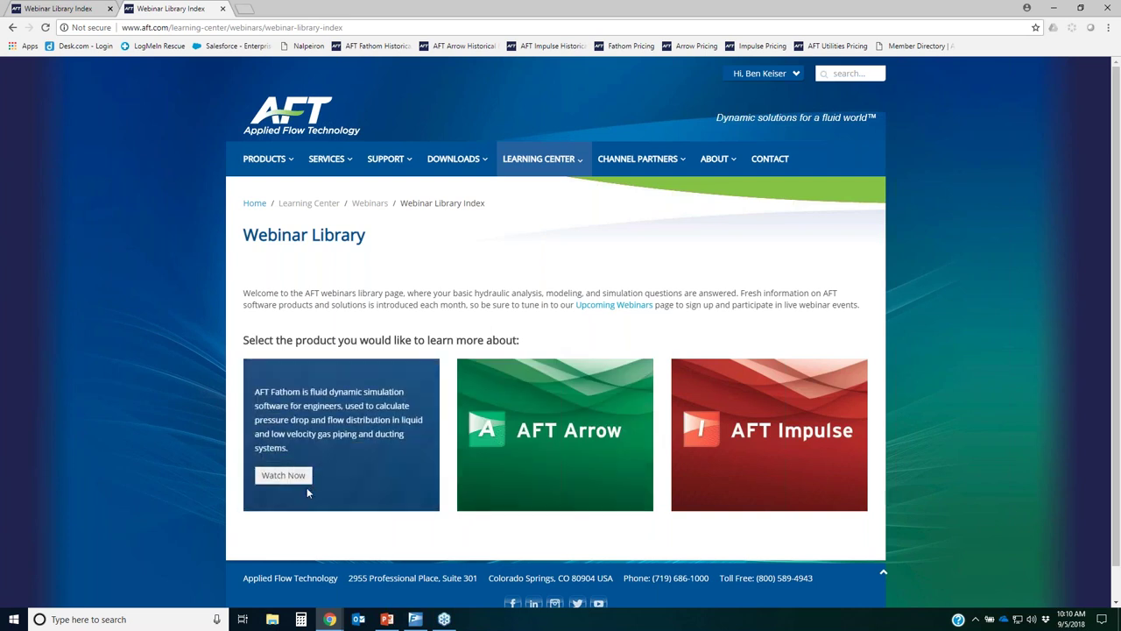
pyautogui.click(282, 475)
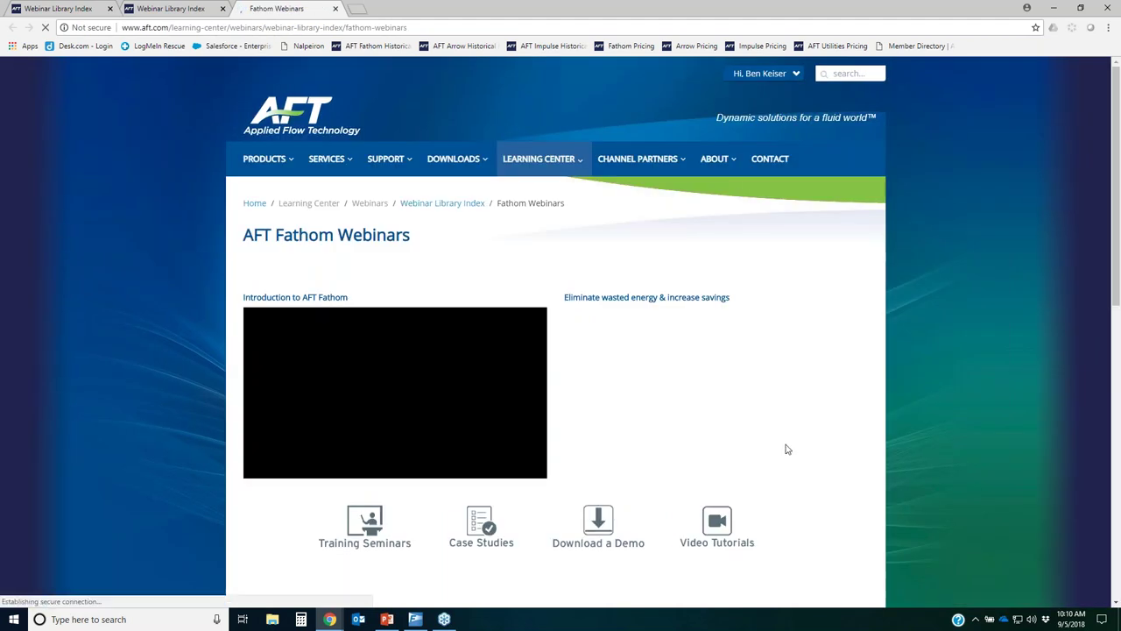
pyautogui.scroll(-3, 599, 430)
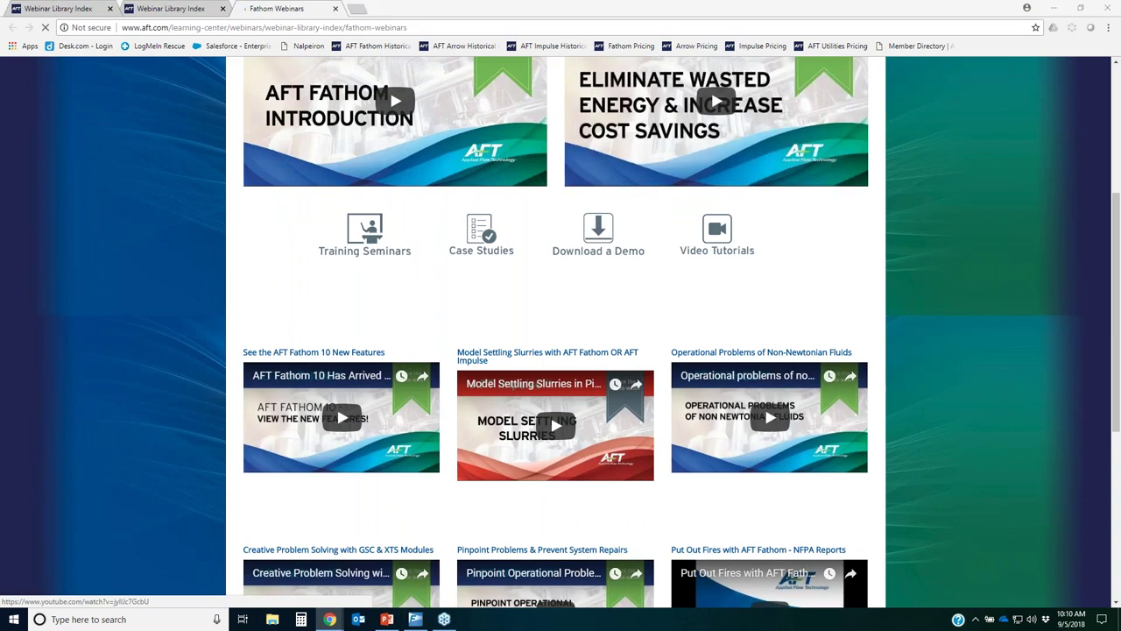
# Circle the Model Settling Slurries webinar with the drawing pen, and clear the mark
pyautogui.moveTo(449, 335)
pyautogui.mouseDown()
pyautogui.moveTo(642, 331)
pyautogui.moveTo(656, 368)
pyautogui.mouseUp()
pyautogui.moveTo(659, 414)
pyautogui.mouseDown()
pyautogui.moveTo(579, 507)
pyautogui.moveTo(453, 353)
pyautogui.moveTo(459, 326)
pyautogui.mouseUp()
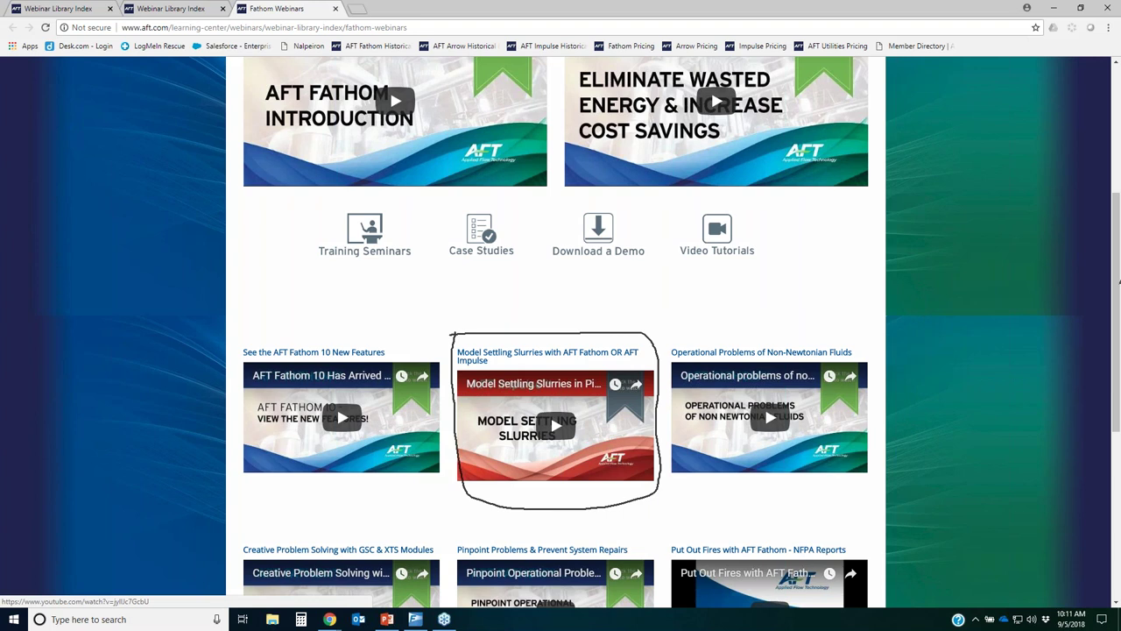
pyautogui.press('Escape')
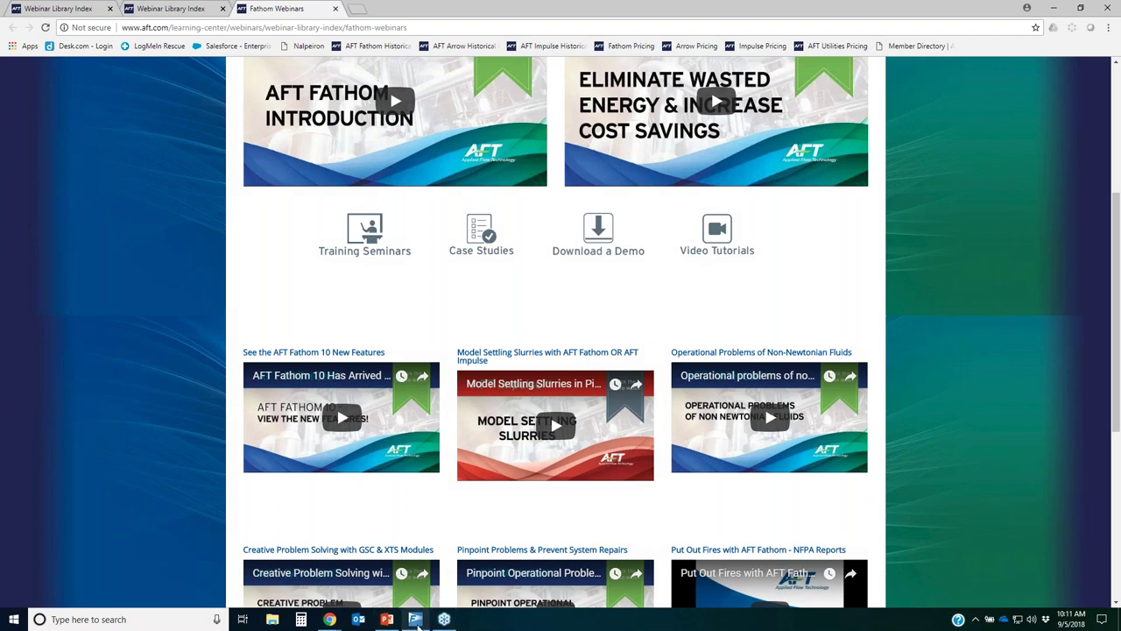
# Switch to the PowerPoint presentation and view the GSC Capabilities and GSC Example 1 slides
pyautogui.click(386, 619)
pyautogui.click(93, 413)
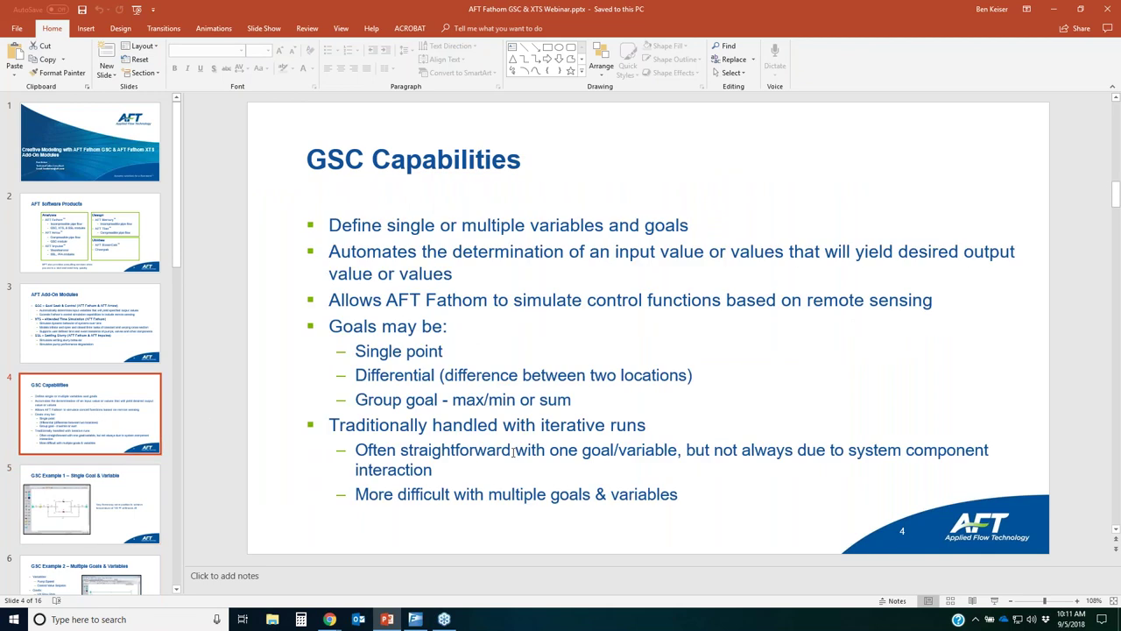
pyautogui.click(139, 491)
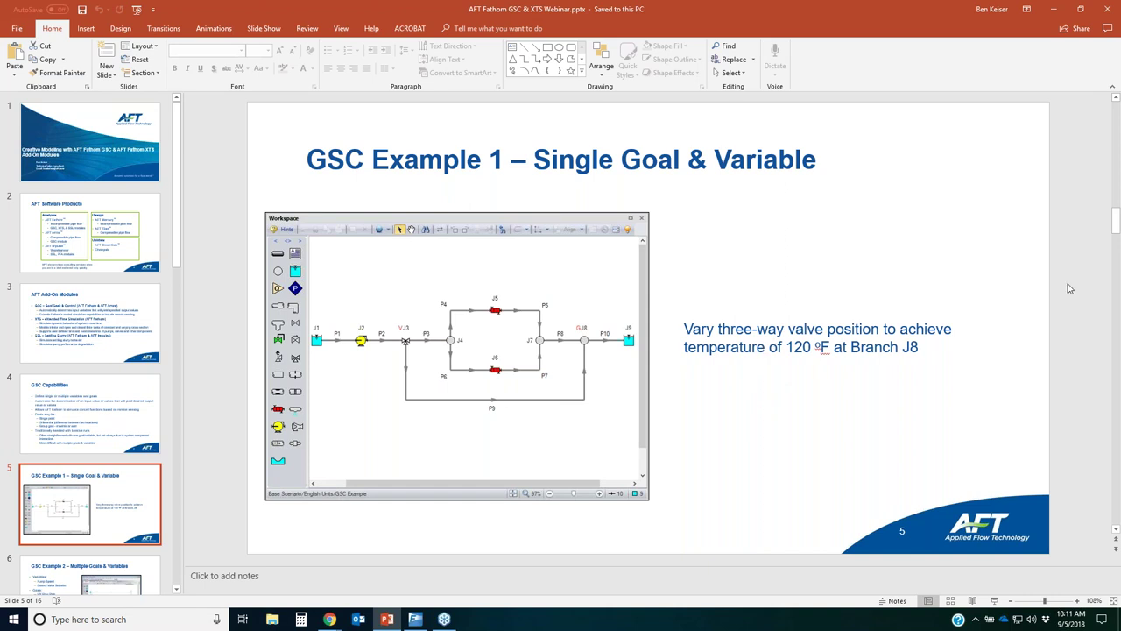
# Switch to AFT Fathom and open the thermal data of heat exchanger J5
pyautogui.moveTo(329, 619)
pyautogui.moveTo(442, 619)
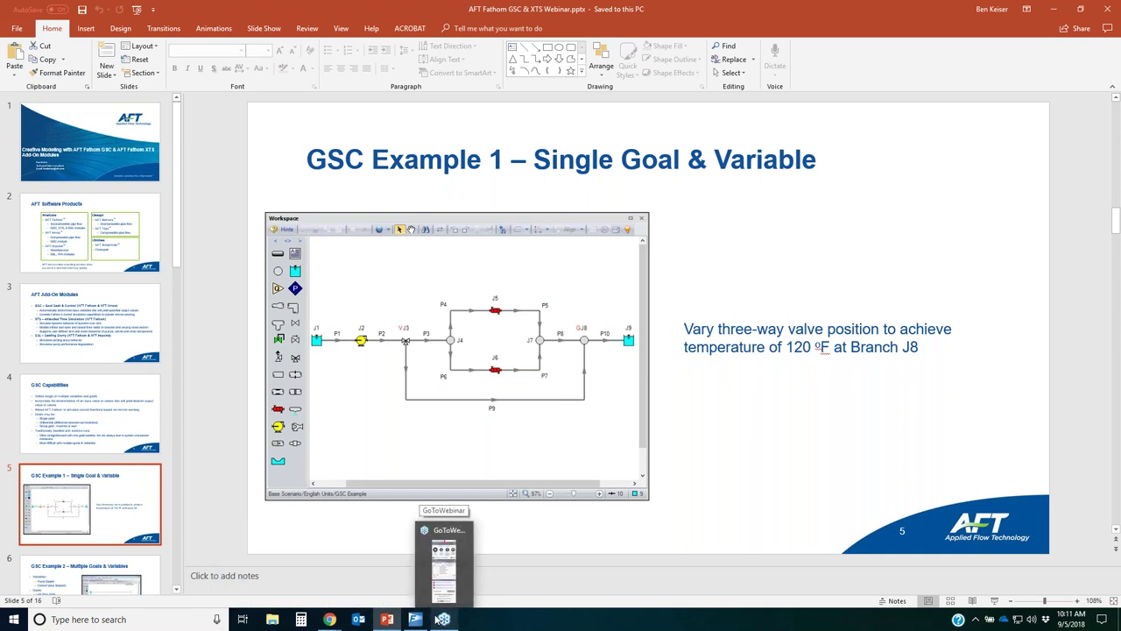
pyautogui.click(415, 619)
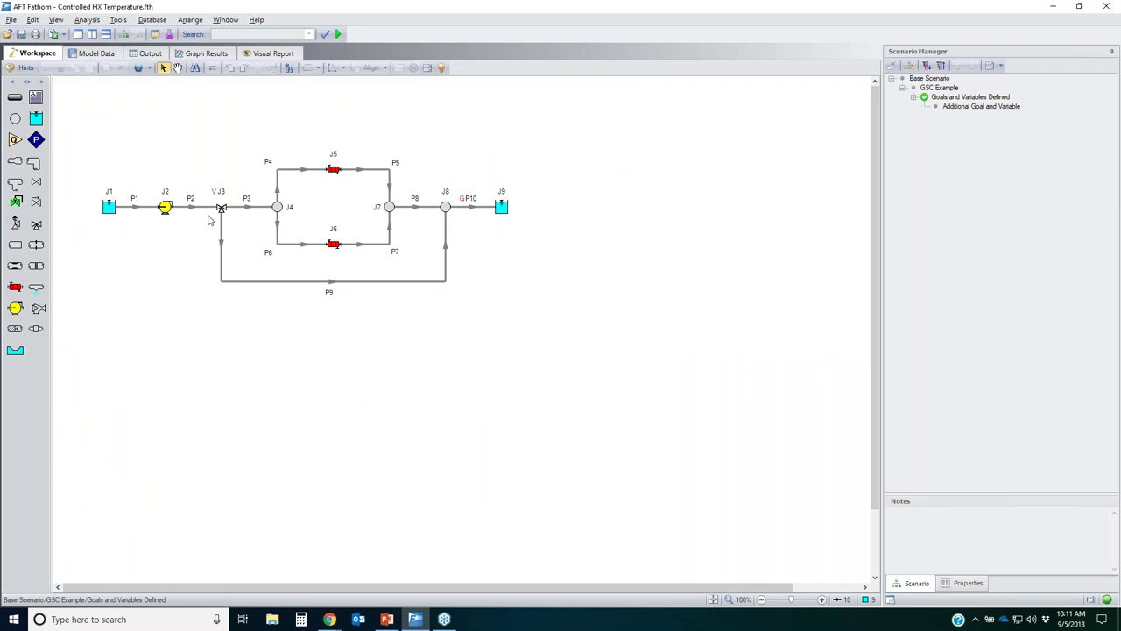
pyautogui.click(332, 171)
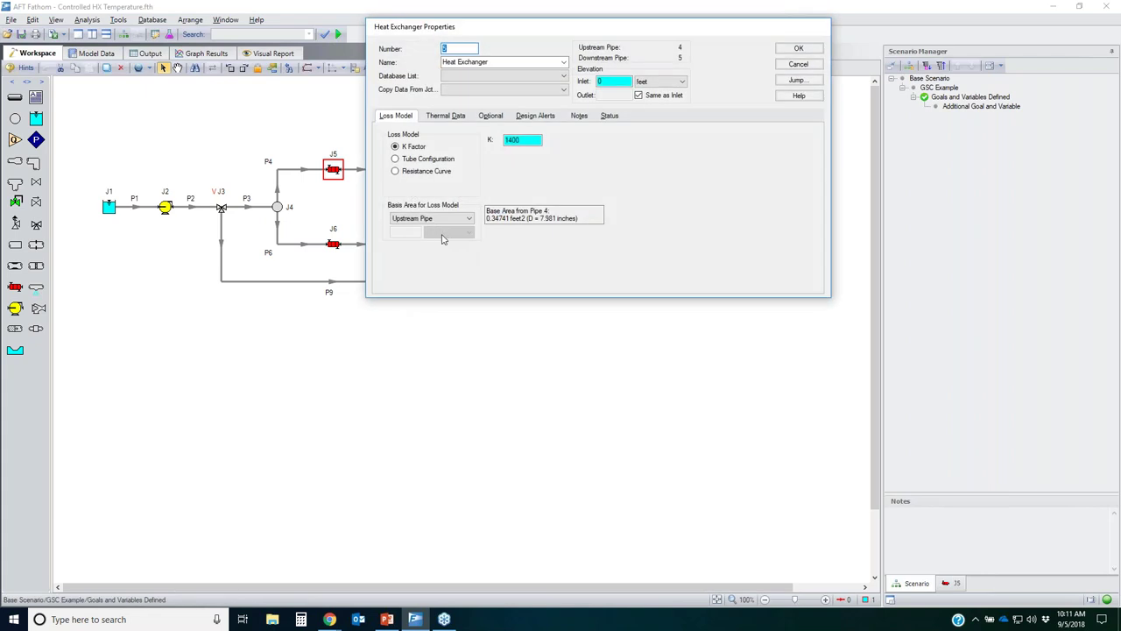
pyautogui.click(455, 114)
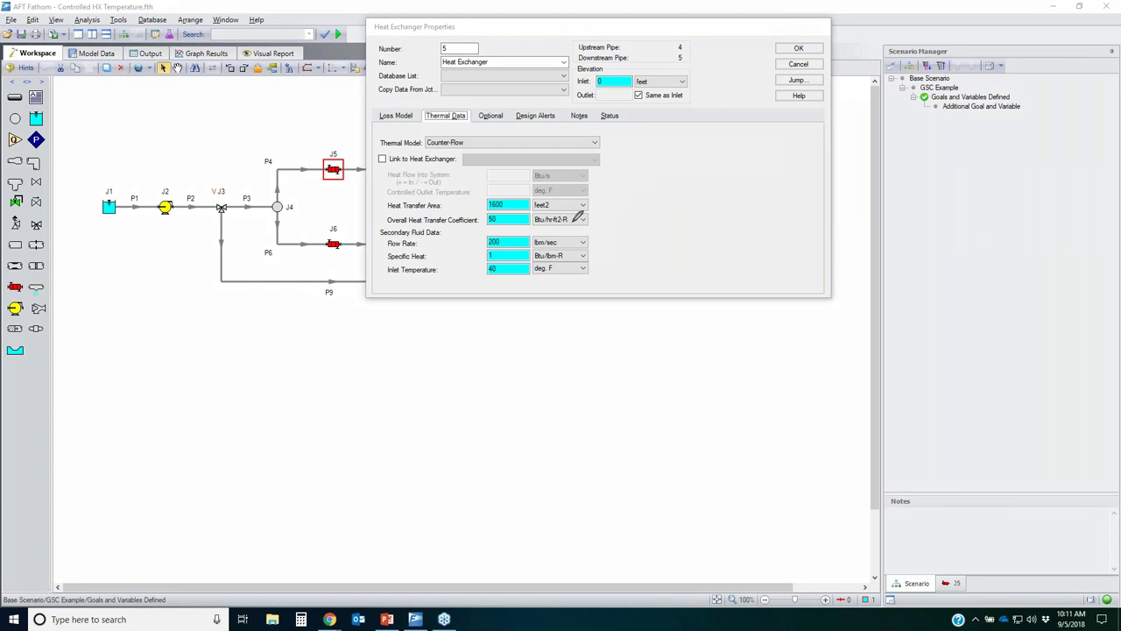
# Mark J5's heat transfer labels, secondary fluid data and their input values with the drawing pen, and clear the marks
pyautogui.moveTo(415, 188)
pyautogui.mouseDown()
pyautogui.moveTo(375, 208)
pyautogui.moveTo(468, 224)
pyautogui.moveTo(485, 210)
pyautogui.moveTo(451, 189)
pyautogui.mouseUp()
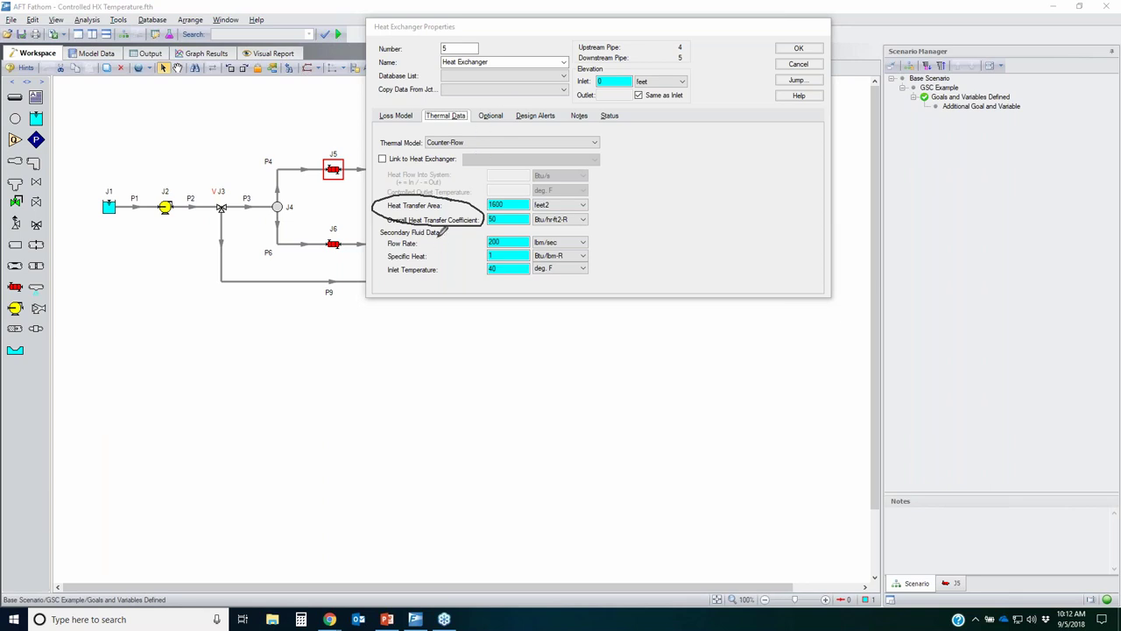
pyautogui.moveTo(440, 230)
pyautogui.mouseDown()
pyautogui.moveTo(354, 242)
pyautogui.moveTo(378, 280)
pyautogui.moveTo(456, 280)
pyautogui.moveTo(442, 232)
pyautogui.mouseUp()
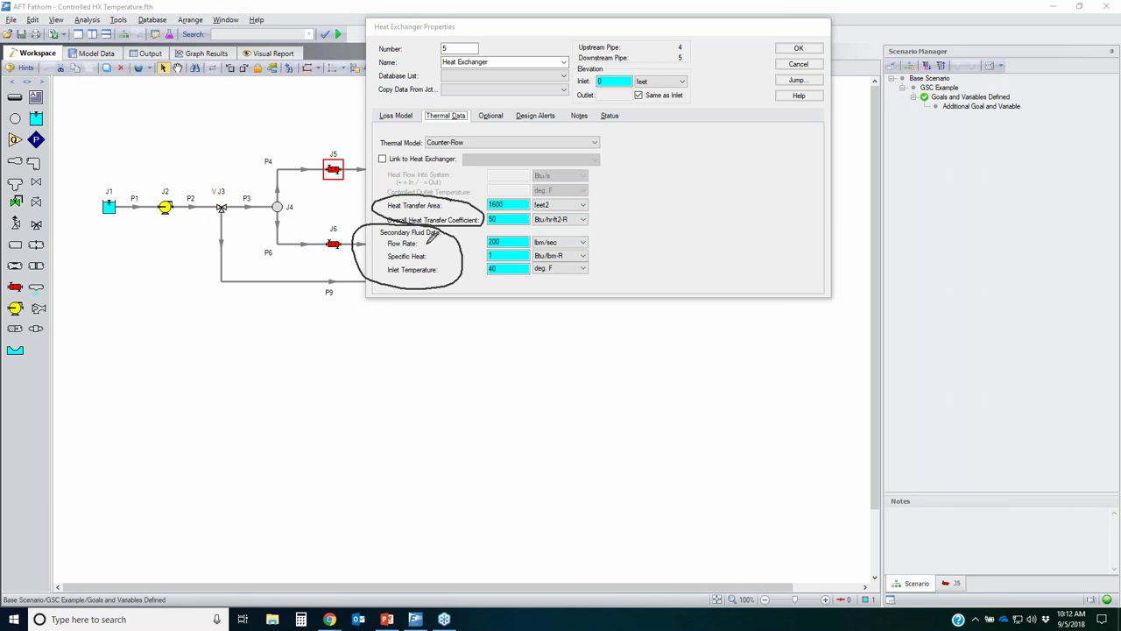
pyautogui.moveTo(418, 246); pyautogui.dragTo(466, 255)
pyautogui.moveTo(558, 191)
pyautogui.mouseDown()
pyautogui.moveTo(536, 210)
pyautogui.moveTo(516, 186)
pyautogui.moveTo(489, 211)
pyautogui.moveTo(476, 286)
pyautogui.moveTo(551, 272)
pyautogui.moveTo(574, 208)
pyautogui.moveTo(550, 185)
pyautogui.mouseUp()
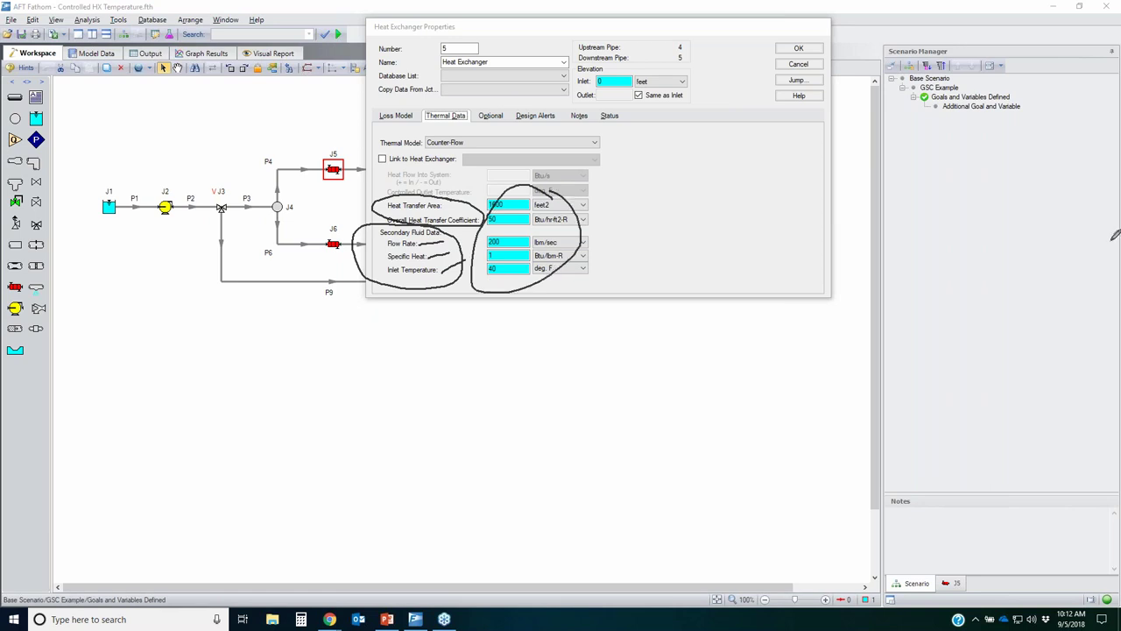
pyautogui.press('Escape')
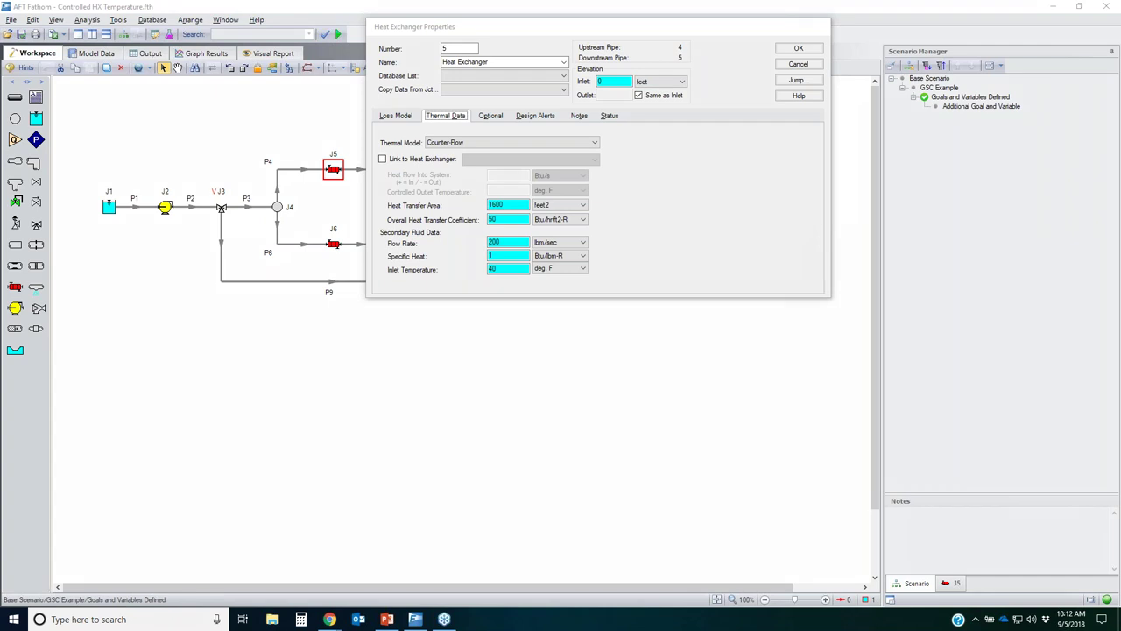
# Mark the thermal inputs, valve J3 and the secondary flow rate with the pen, clear the marks and close the heat exchanger properties without changes
pyautogui.moveTo(371, 195)
pyautogui.mouseDown()
pyautogui.moveTo(610, 259)
pyautogui.moveTo(589, 289)
pyautogui.mouseUp()
pyautogui.moveTo(474, 283)
pyautogui.mouseDown()
pyautogui.moveTo(380, 287)
pyautogui.moveTo(362, 300)
pyautogui.moveTo(385, 193)
pyautogui.mouseUp()
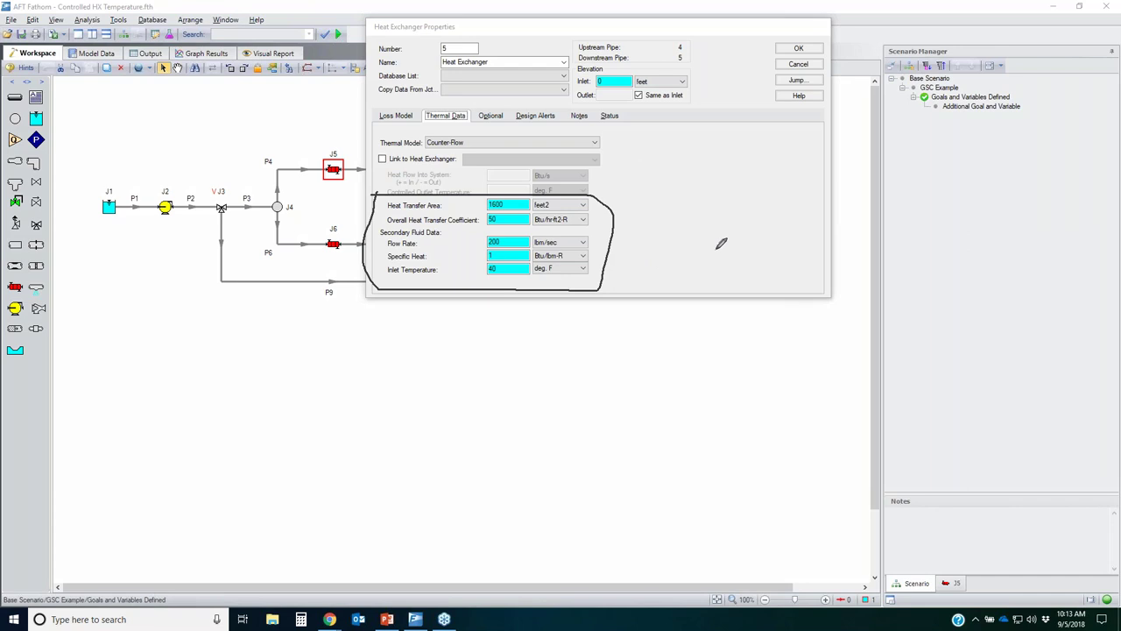
pyautogui.moveTo(243, 175); pyautogui.dragTo(167, 243)
pyautogui.moveTo(185, 182); pyautogui.dragTo(245, 246)
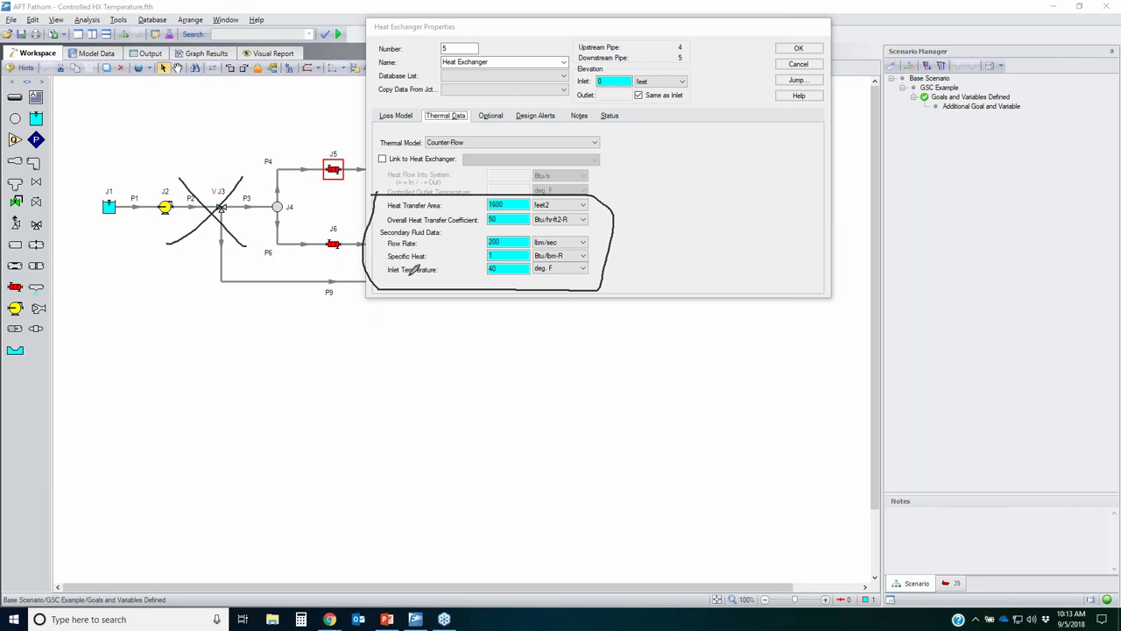
pyautogui.moveTo(380, 235); pyautogui.dragTo(471, 235)
pyautogui.moveTo(619, 225)
pyautogui.mouseDown()
pyautogui.moveTo(469, 247)
pyautogui.moveTo(385, 248)
pyautogui.moveTo(378, 236)
pyautogui.moveTo(462, 249)
pyautogui.mouseUp()
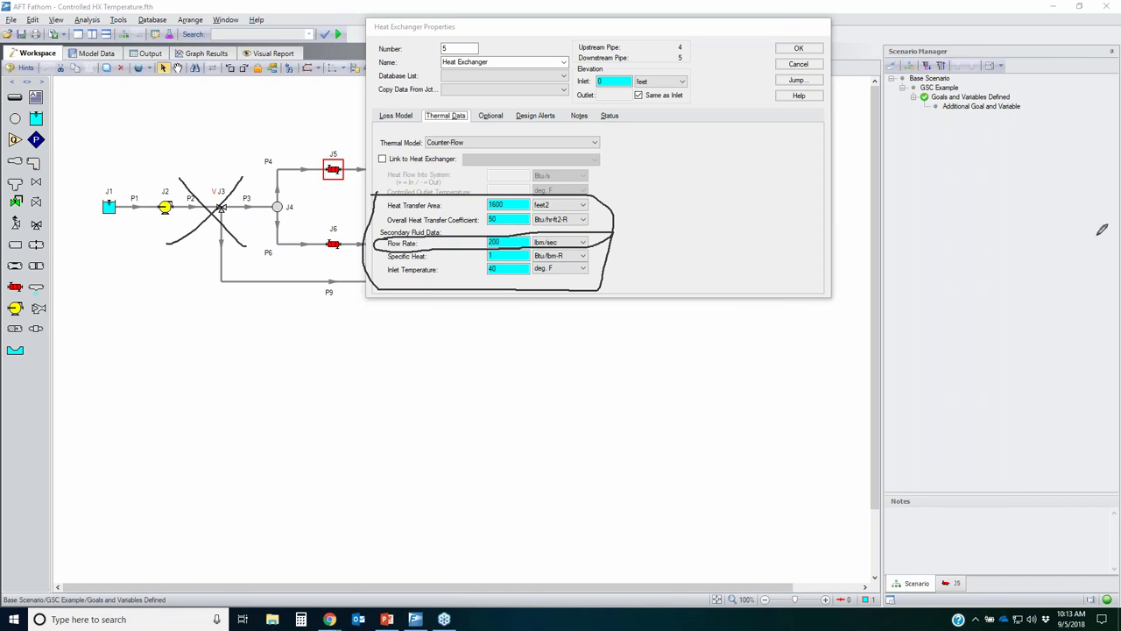
pyautogui.press('Escape')
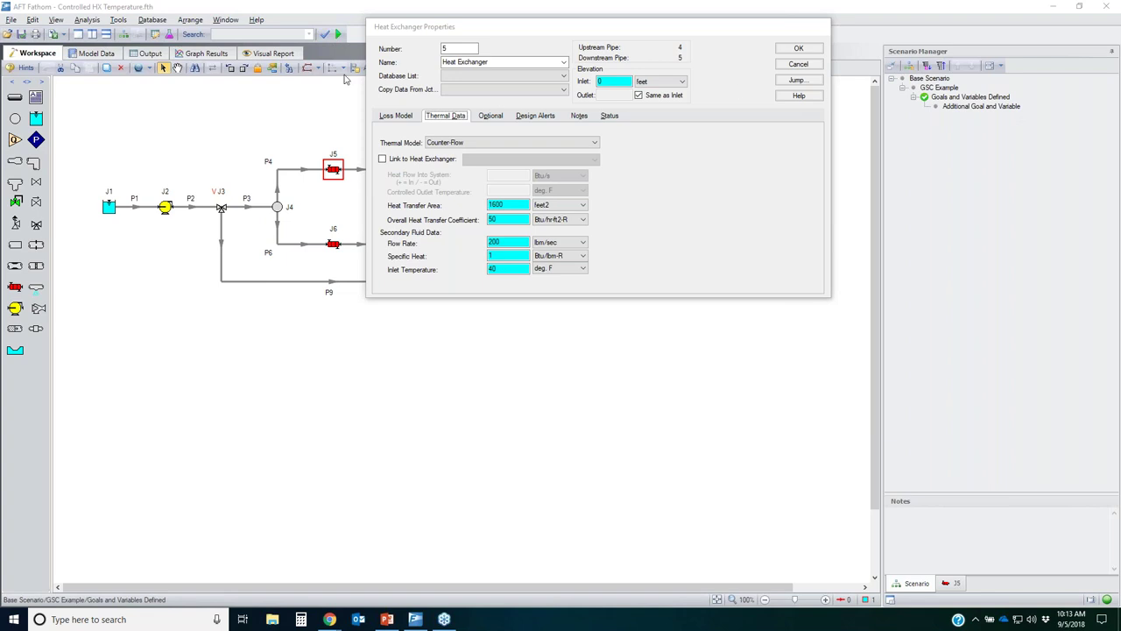
pyautogui.click(794, 79)
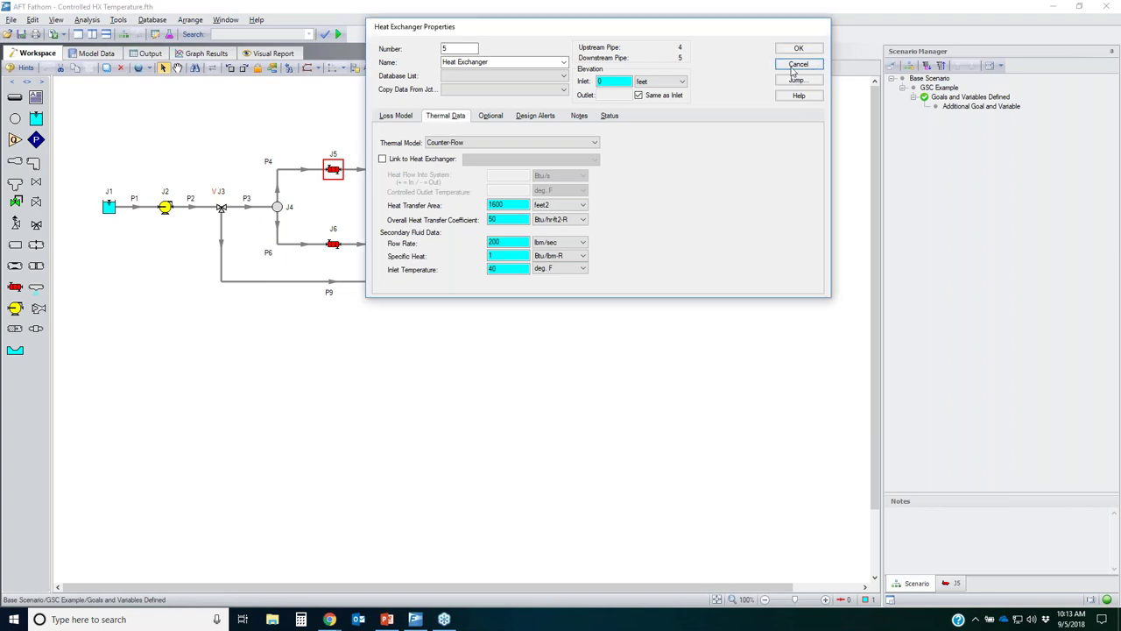
# Open the properties of three-way valve J3, temporarily circle its open percentage data, and move the dialog clear of the piping model
pyautogui.click(222, 209)
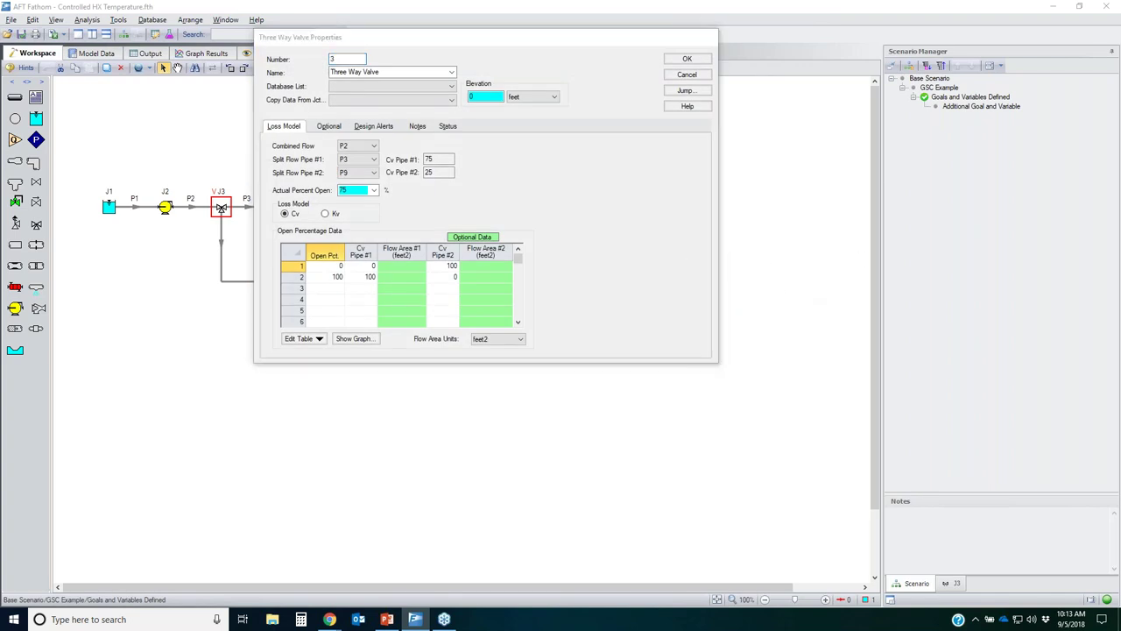
pyautogui.moveTo(271, 241)
pyautogui.mouseDown()
pyautogui.moveTo(426, 229)
pyautogui.moveTo(465, 241)
pyautogui.moveTo(390, 278)
pyautogui.moveTo(289, 282)
pyautogui.moveTo(280, 245)
pyautogui.moveTo(338, 247)
pyautogui.moveTo(375, 233)
pyautogui.moveTo(386, 256)
pyautogui.moveTo(317, 279)
pyautogui.moveTo(308, 238)
pyautogui.mouseUp()
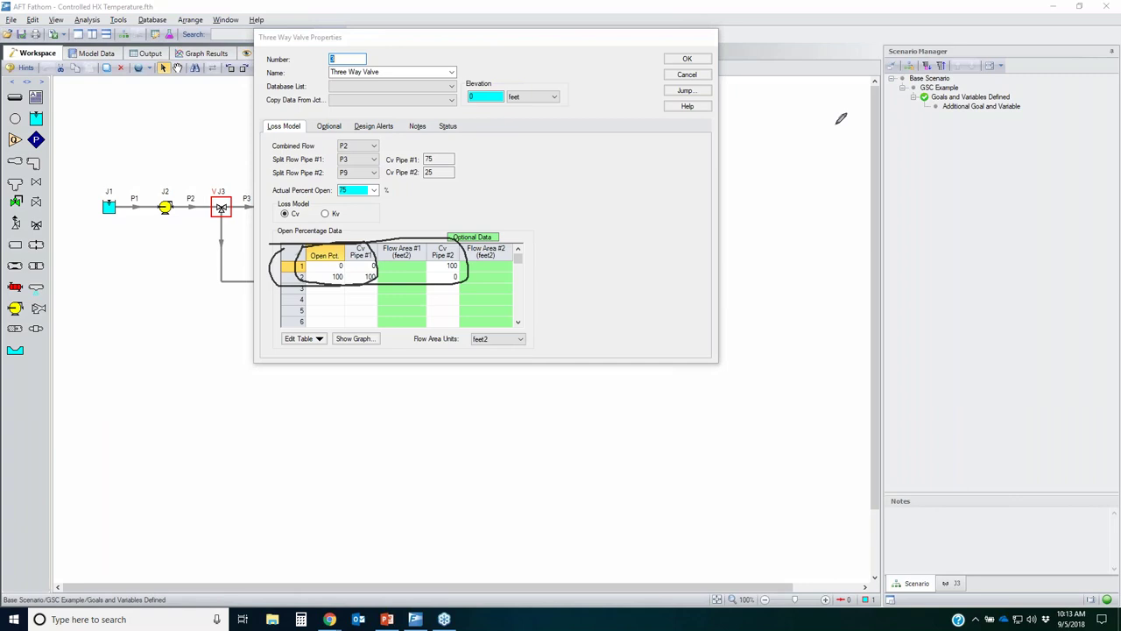
pyautogui.press('Escape')
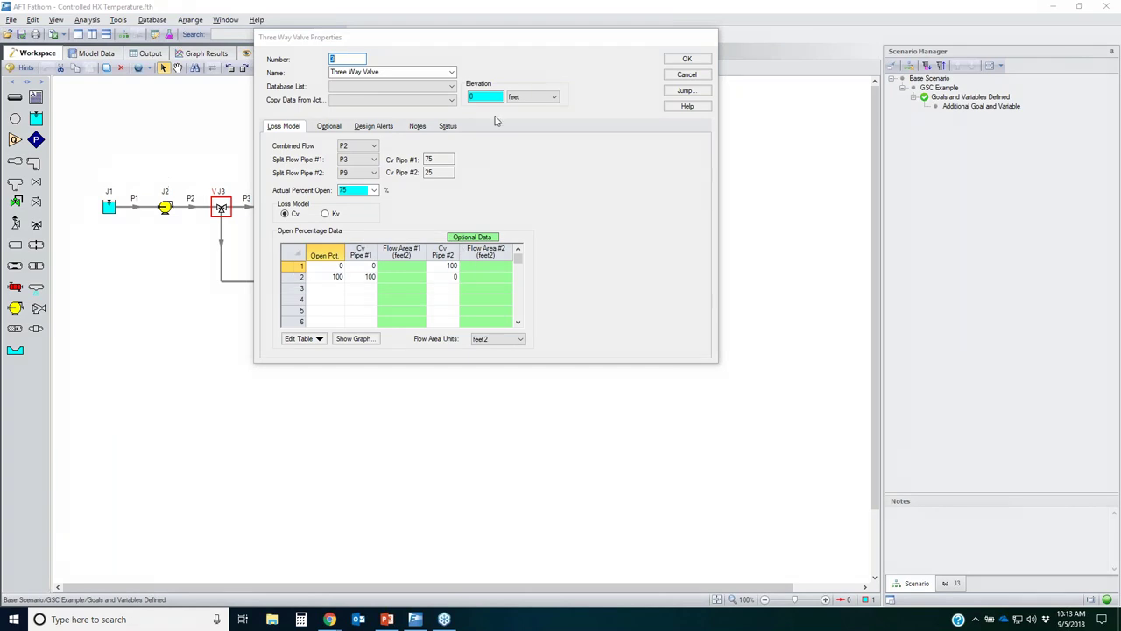
pyautogui.moveTo(504, 39); pyautogui.dragTo(919, 129)
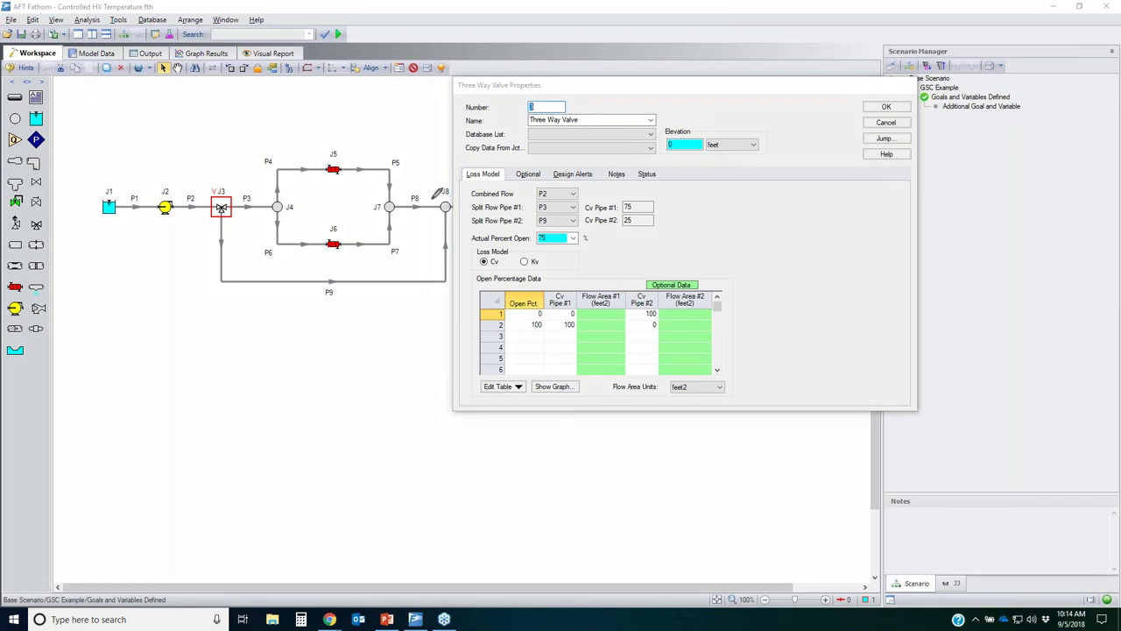
# Circle valve J3's combined and split flow pipe assignments and both Cv columns with the pen, and clear the marks
pyautogui.moveTo(462, 195)
pyautogui.mouseDown()
pyautogui.moveTo(563, 181)
pyautogui.moveTo(590, 220)
pyautogui.moveTo(491, 226)
pyautogui.moveTo(455, 214)
pyautogui.moveTo(476, 181)
pyautogui.mouseUp()
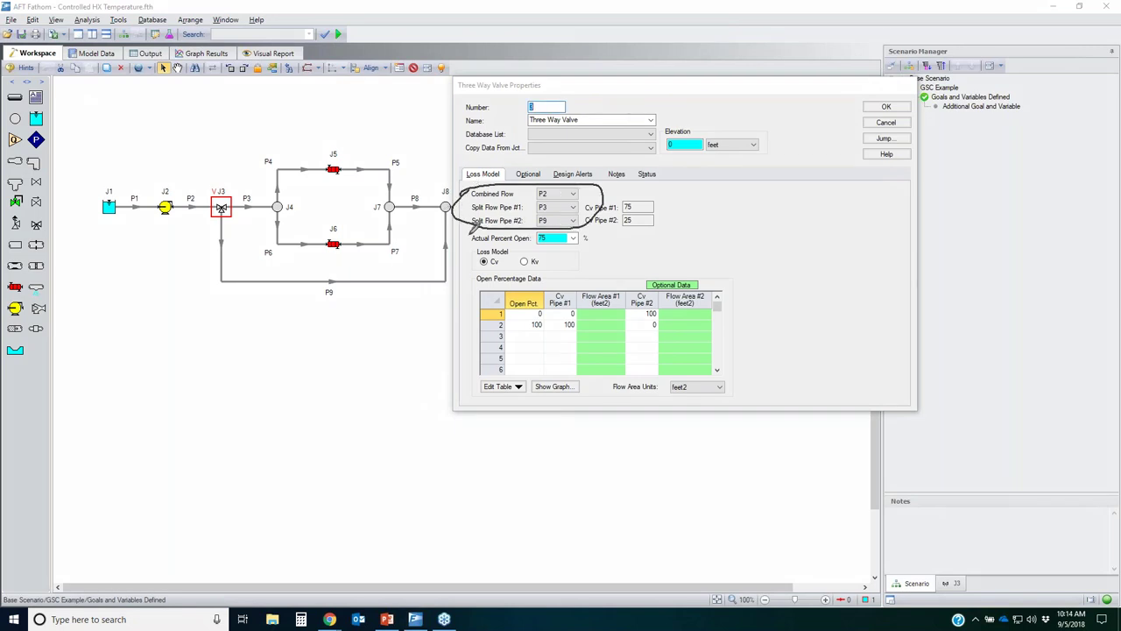
pyautogui.moveTo(555, 286)
pyautogui.mouseDown()
pyautogui.moveTo(589, 302)
pyautogui.moveTo(565, 325)
pyautogui.moveTo(534, 306)
pyautogui.moveTo(558, 289)
pyautogui.mouseUp()
pyautogui.moveTo(635, 294)
pyautogui.mouseDown()
pyautogui.moveTo(665, 285)
pyautogui.moveTo(661, 315)
pyautogui.moveTo(622, 306)
pyautogui.moveTo(653, 289)
pyautogui.mouseUp()
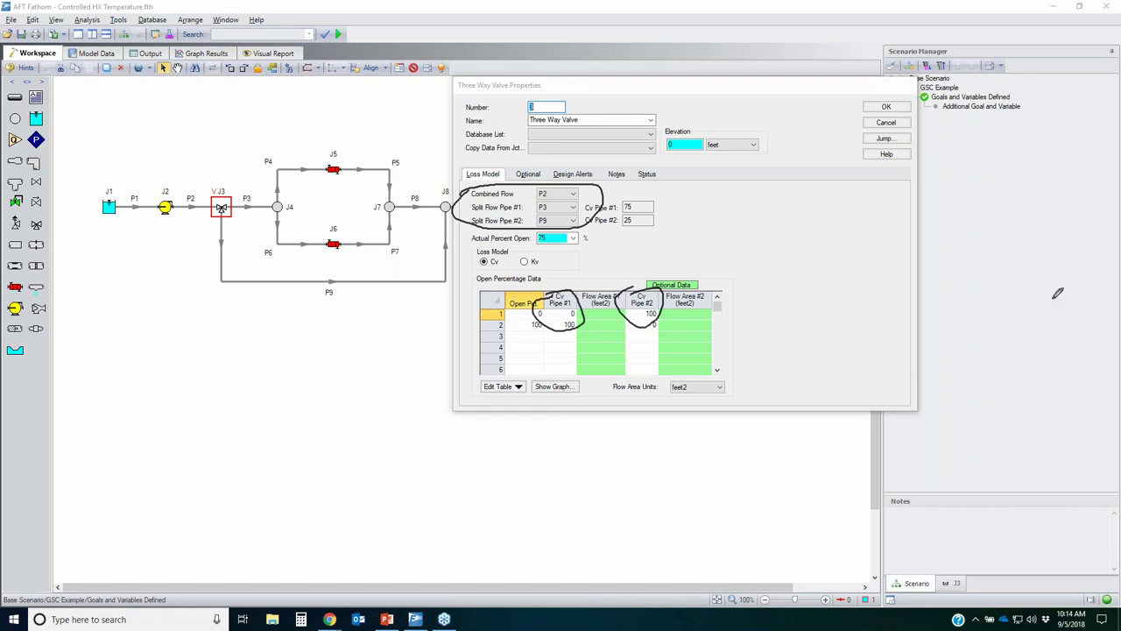
pyautogui.press('e')
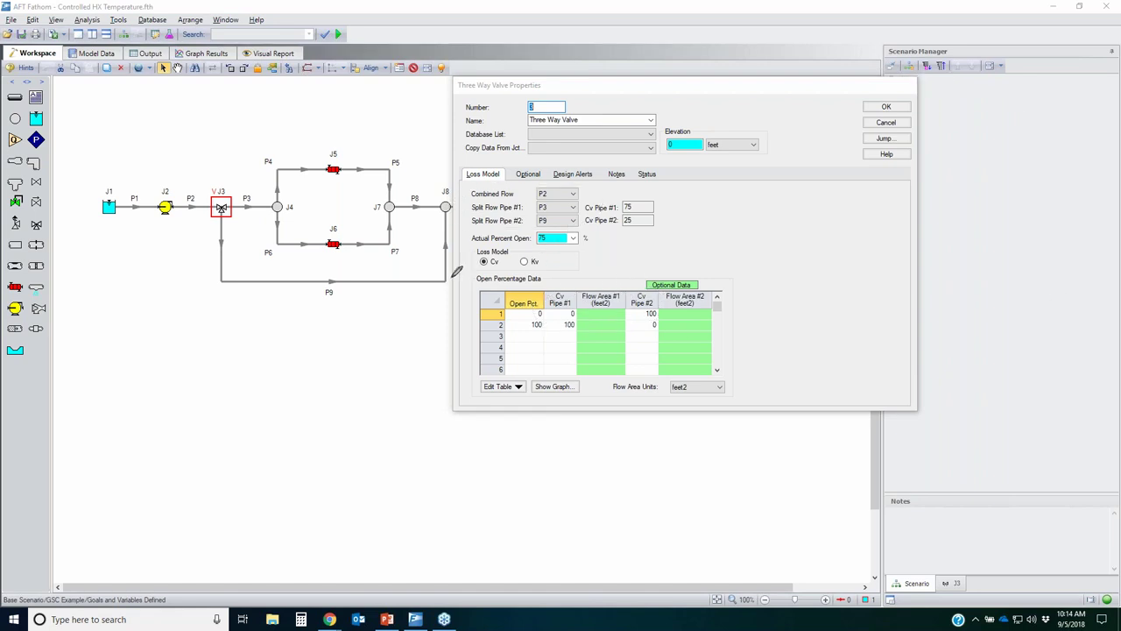
# Temporarily circle J3's actual percent open, close the valve properties without changes and deselect the valve
pyautogui.moveTo(468, 249)
pyautogui.mouseDown()
pyautogui.moveTo(597, 239)
pyautogui.moveTo(580, 223)
pyautogui.moveTo(464, 243)
pyautogui.mouseUp()
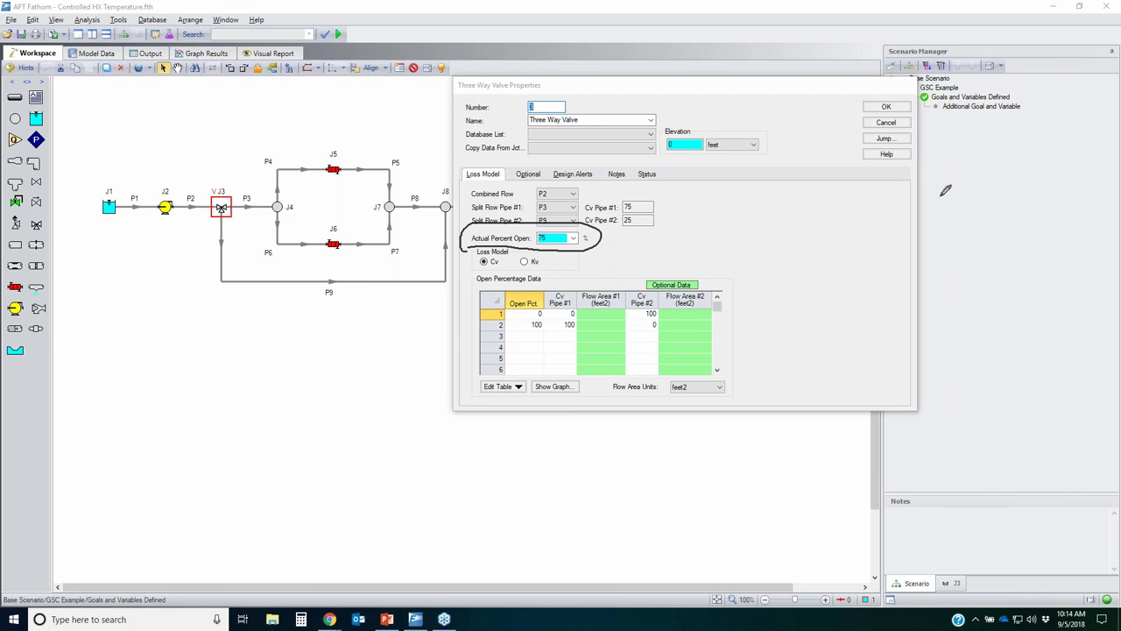
pyautogui.press('Escape')
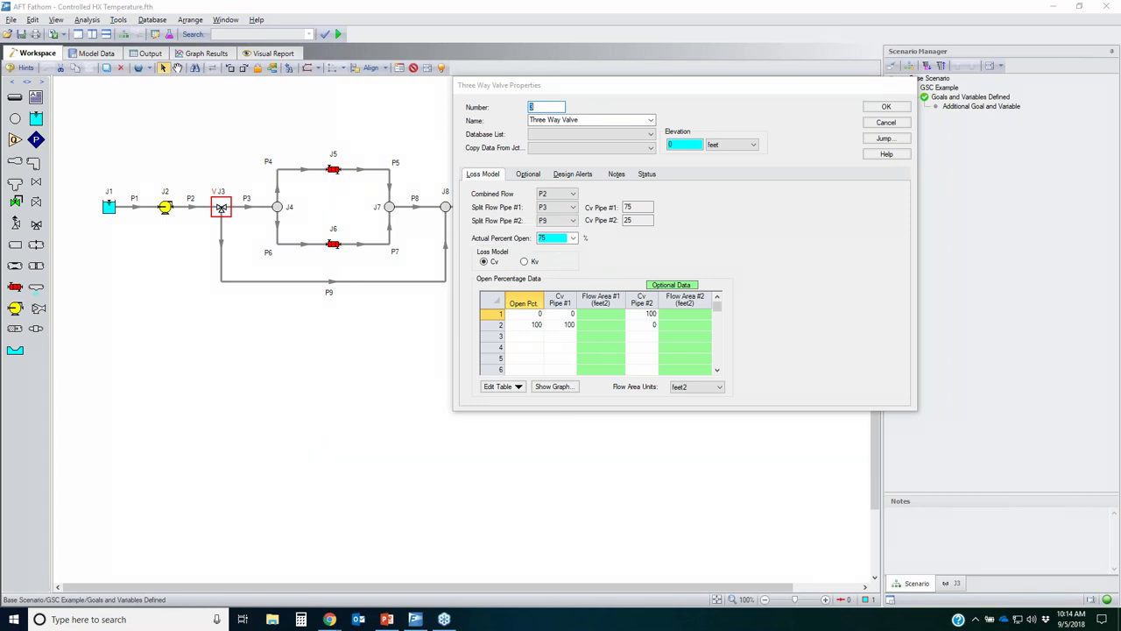
pyautogui.click(886, 122)
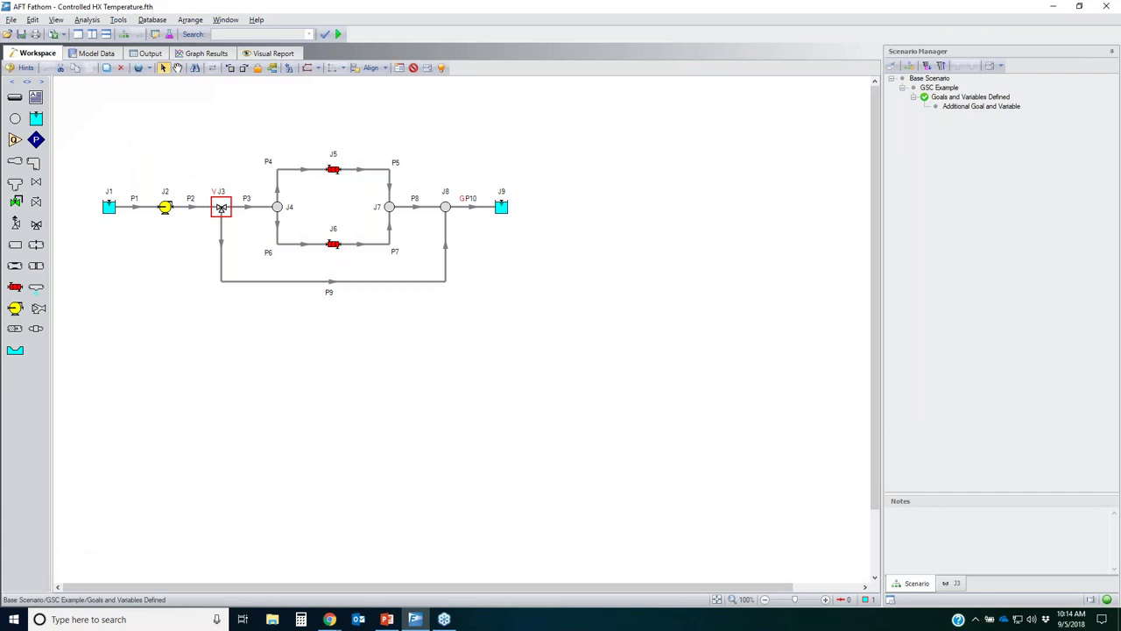
pyautogui.click(120, 134)
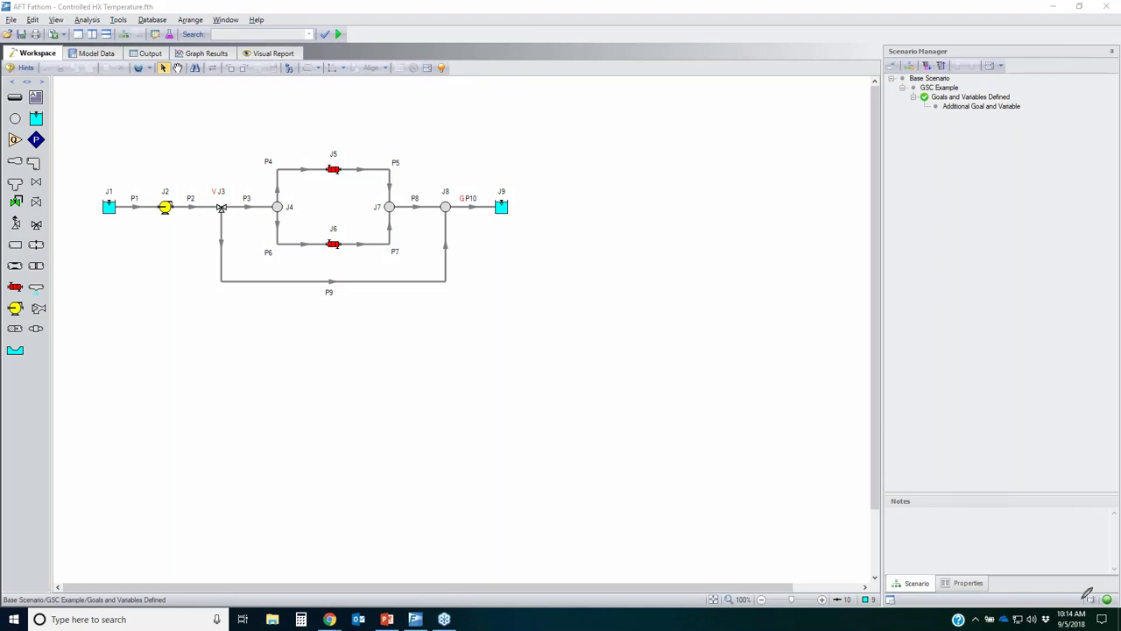
# Temporarily mark the model status light, and view the activated AFT Fathom modules without changing them
pyautogui.moveTo(1104, 599)
pyautogui.mouseDown()
pyautogui.moveTo(1079, 605)
pyautogui.moveTo(1101, 596)
pyautogui.mouseUp()
pyautogui.press('Escape')
pyautogui.click(119, 21)
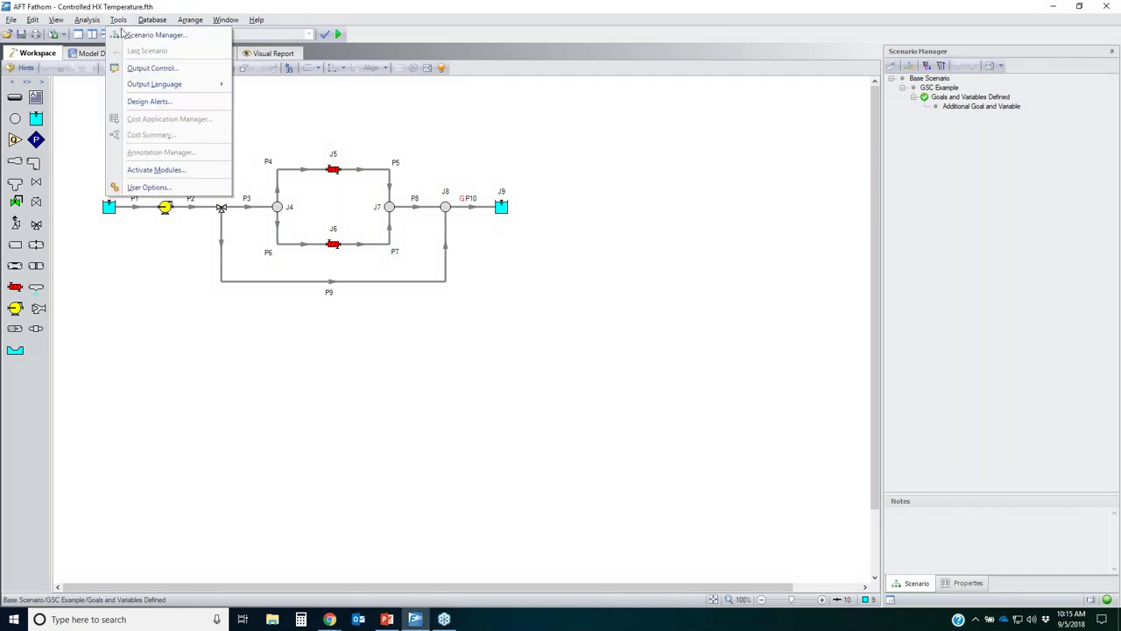
pyautogui.click(145, 171)
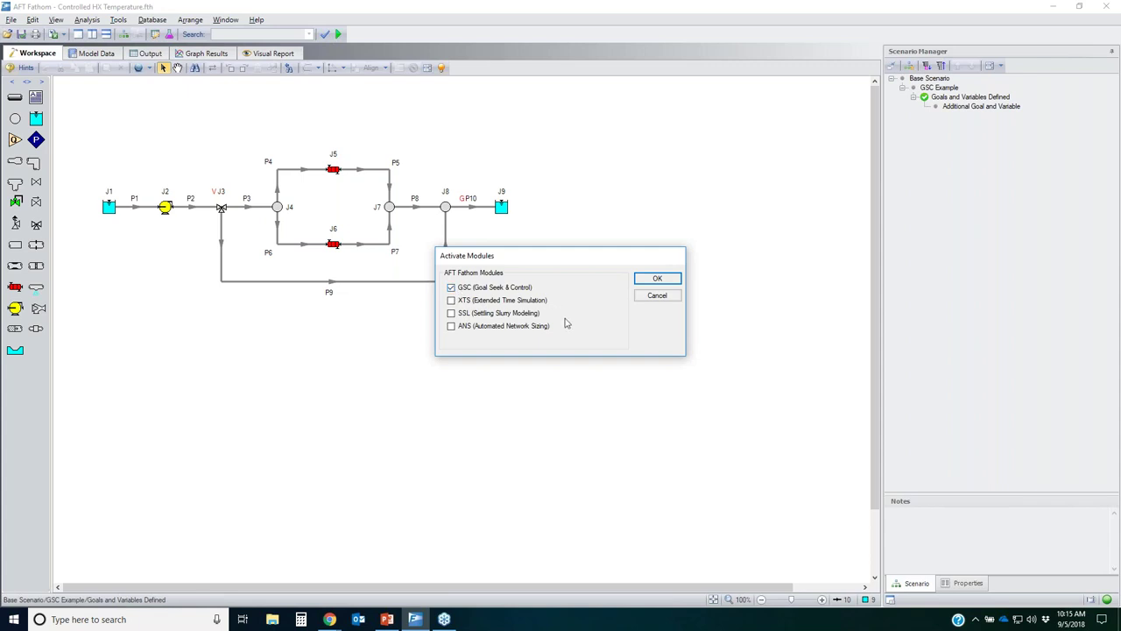
pyautogui.click(668, 297)
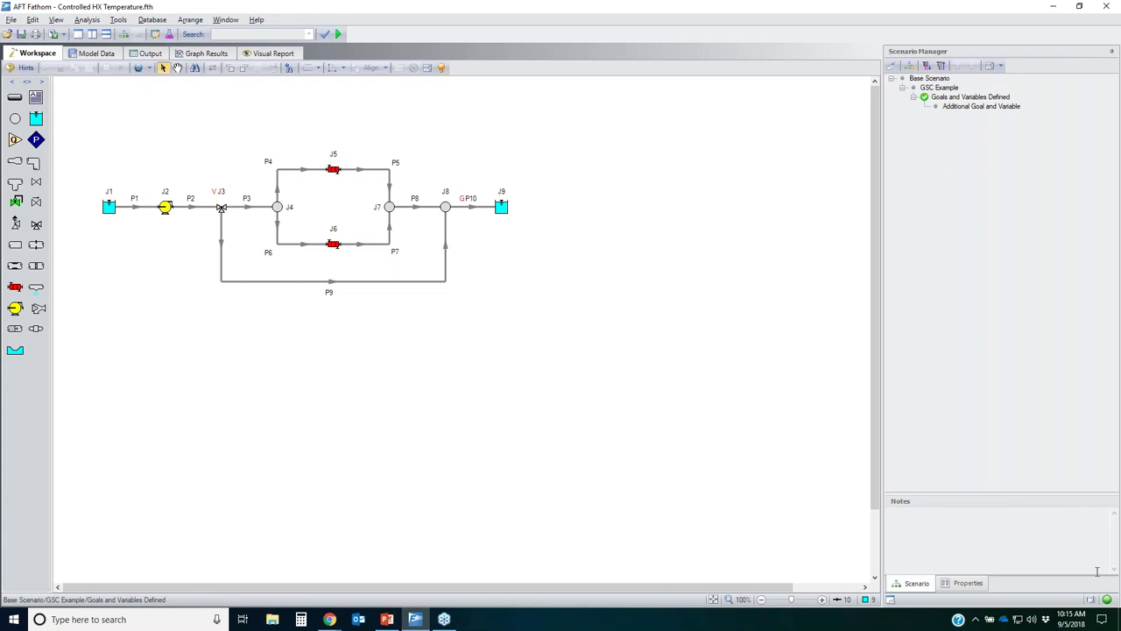
# Show the check list, temporarily circle its Specify Goal Seek & Control item, and open the Goal Seek and Control Manager
pyautogui.click(1107, 599)
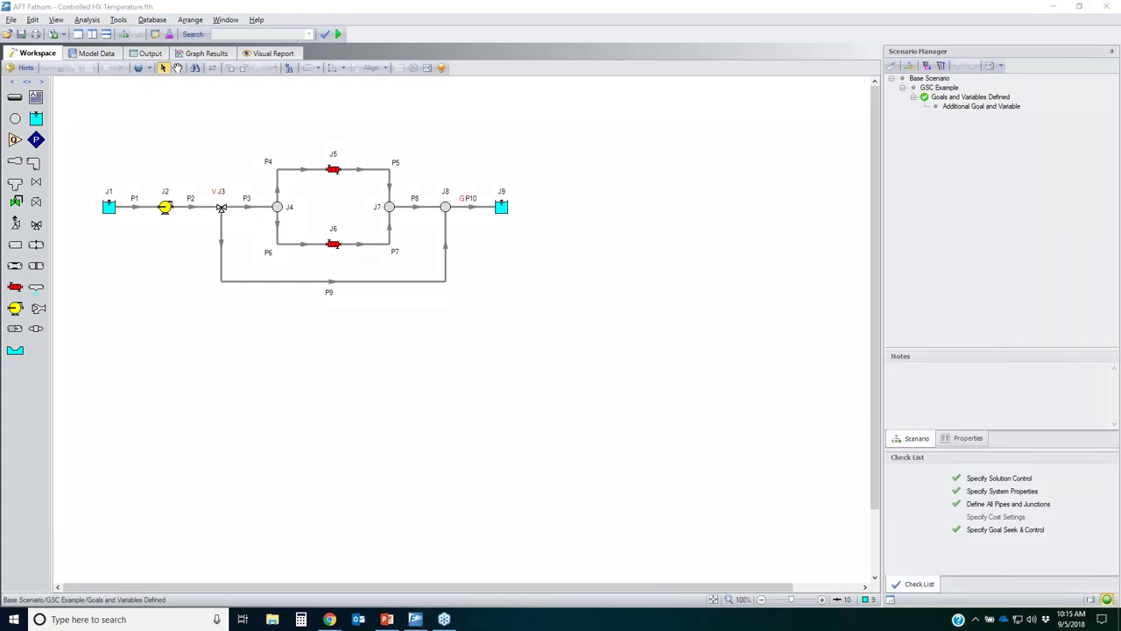
pyautogui.moveTo(937, 524)
pyautogui.mouseDown()
pyautogui.moveTo(984, 517)
pyautogui.moveTo(951, 545)
pyautogui.moveTo(946, 508)
pyautogui.moveTo(954, 514)
pyautogui.mouseUp()
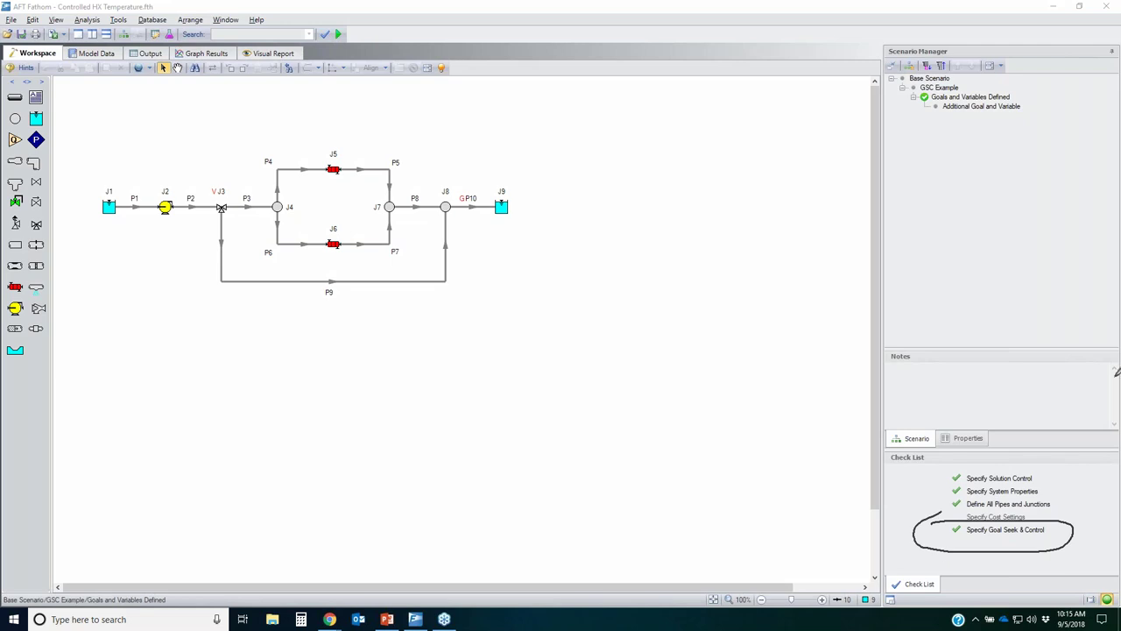
pyautogui.press('Escape')
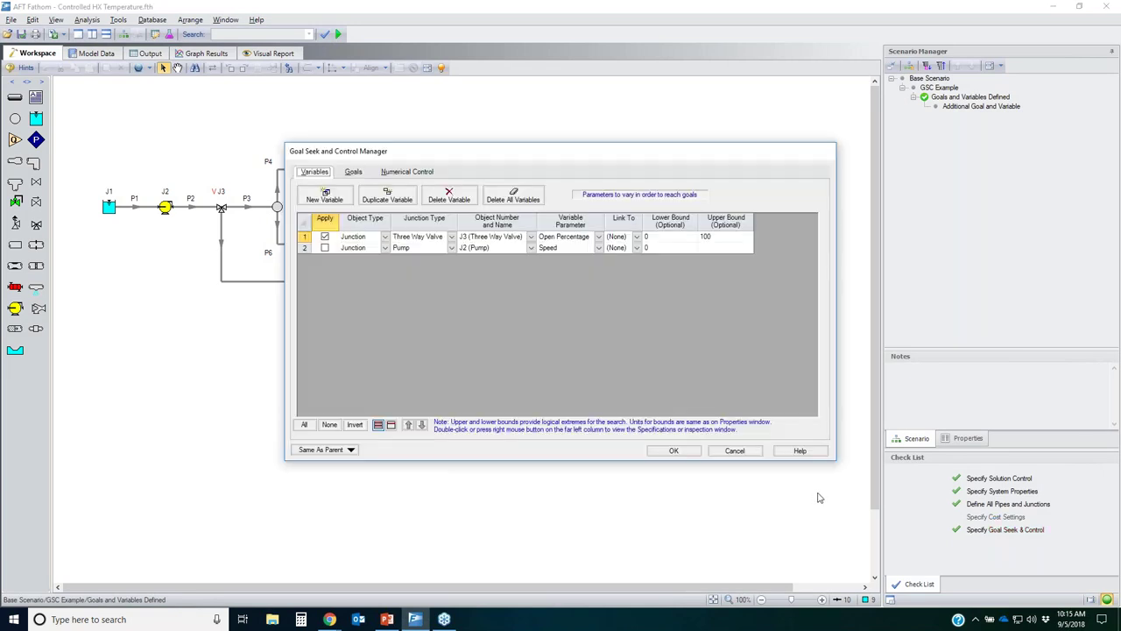
pyautogui.click(720, 451)
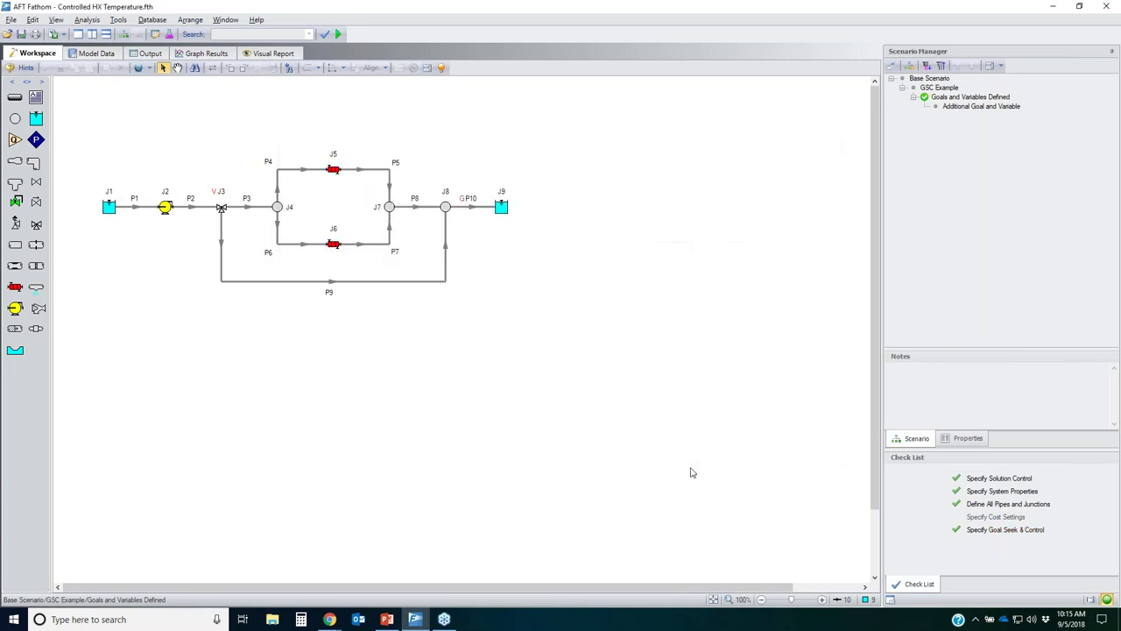
pyautogui.click(85, 20)
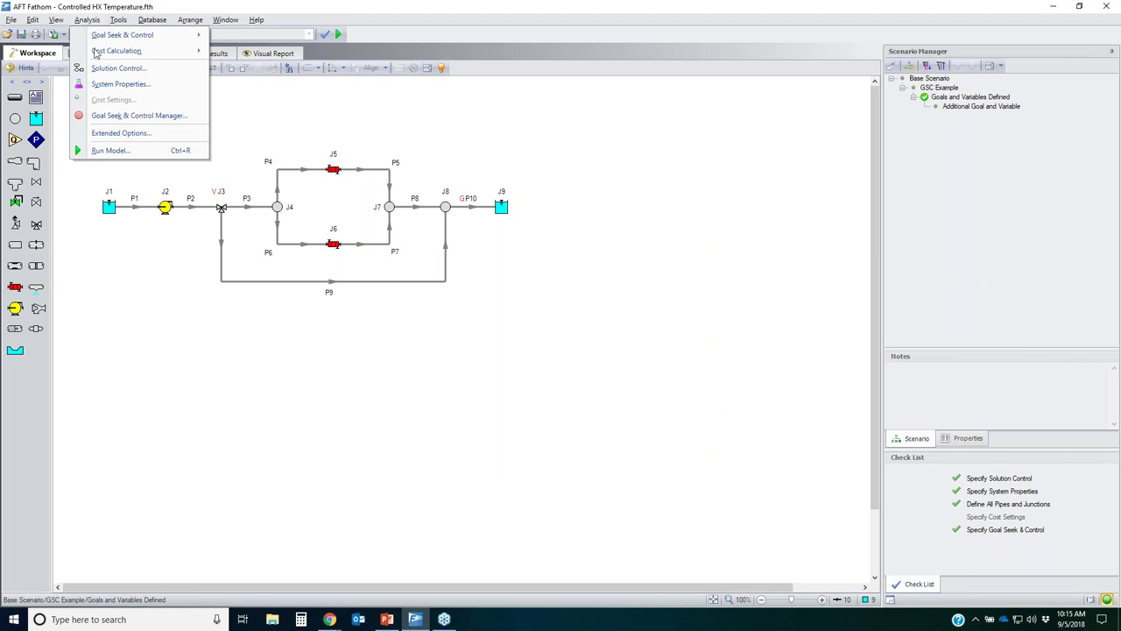
pyautogui.click(131, 115)
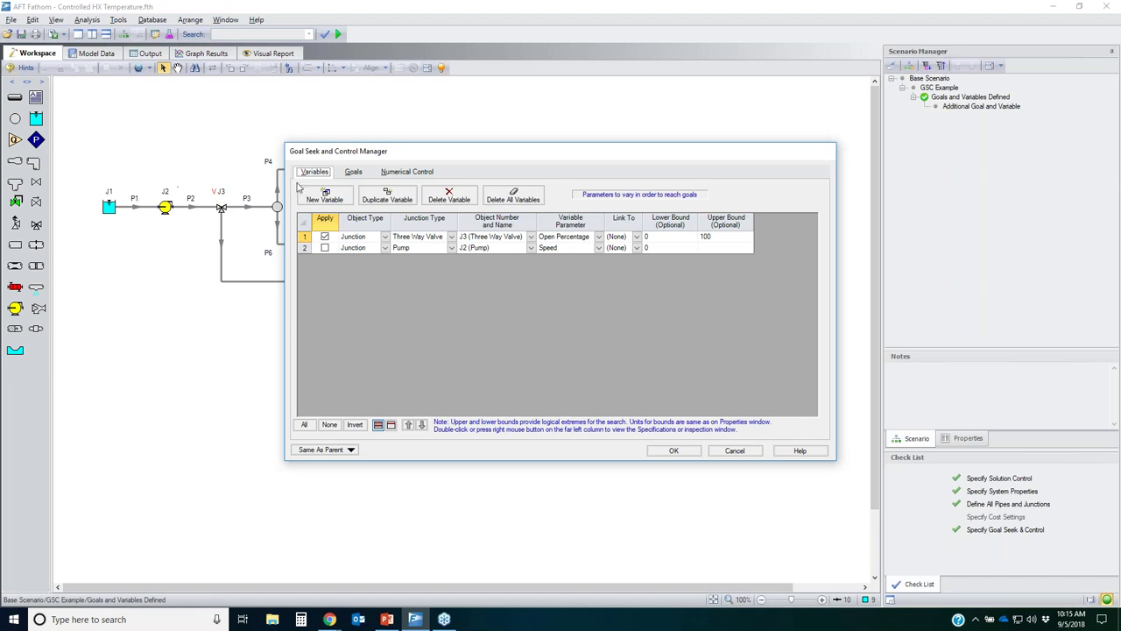
# Add a new goal seek variable for a junction and set its junction type to Reservoir
pyautogui.click(337, 192)
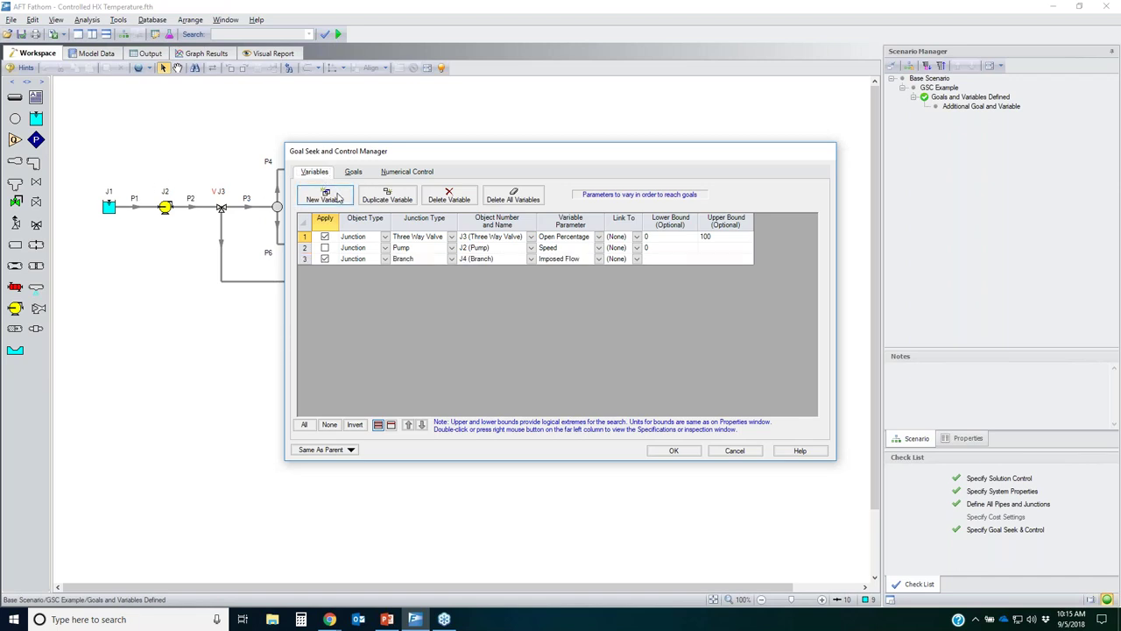
pyautogui.click(359, 259)
pyautogui.click(384, 259)
pyautogui.click(384, 276)
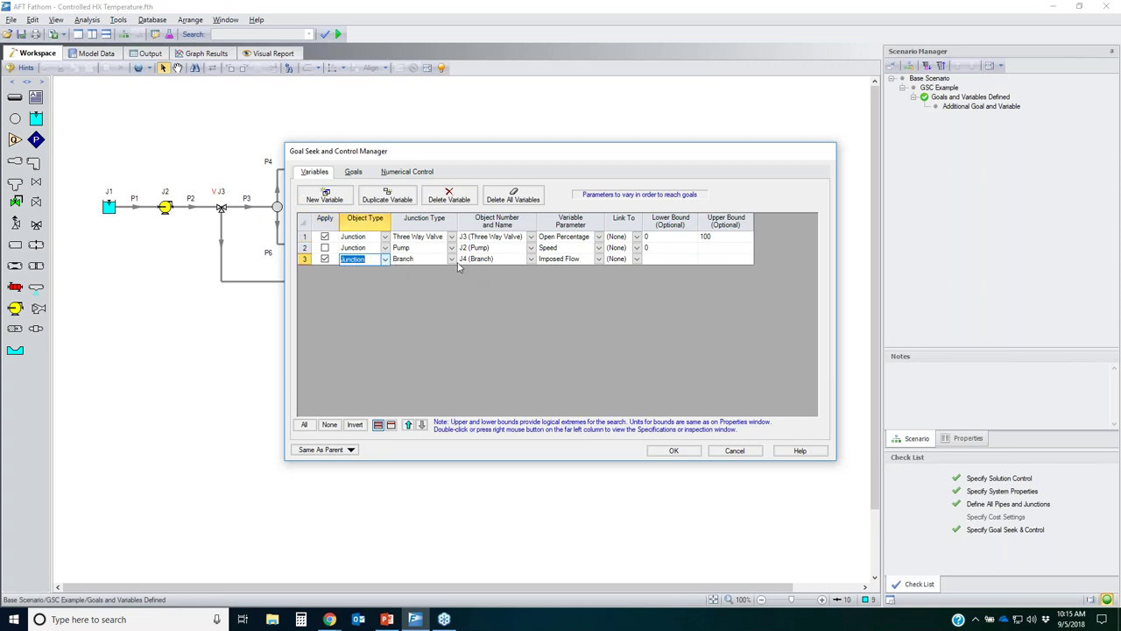
pyautogui.click(452, 259)
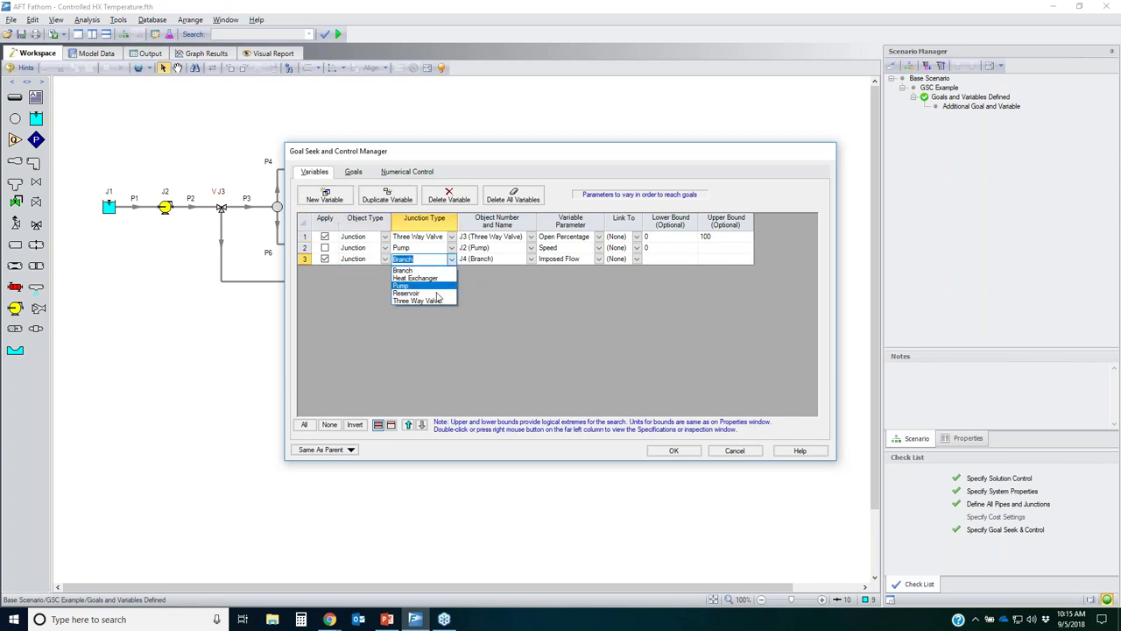
pyautogui.click(437, 293)
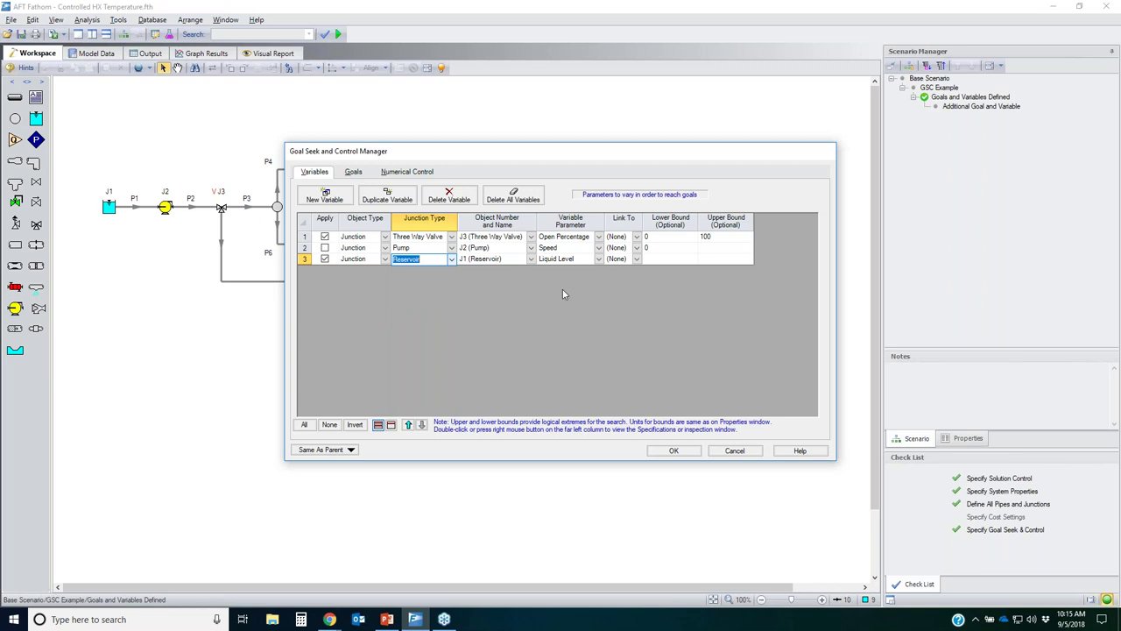
# Set the new reservoir variable's parameter to Temperature and review its object choices, keeping J1
pyautogui.click(569, 259)
pyautogui.click(598, 259)
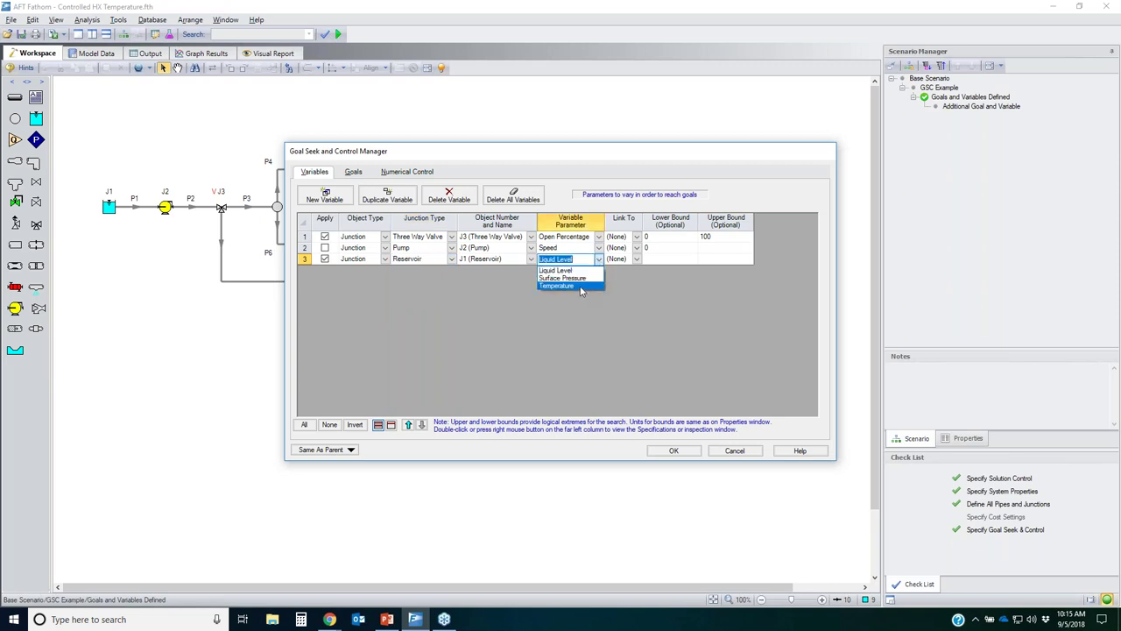
pyautogui.click(580, 286)
pyautogui.click(517, 261)
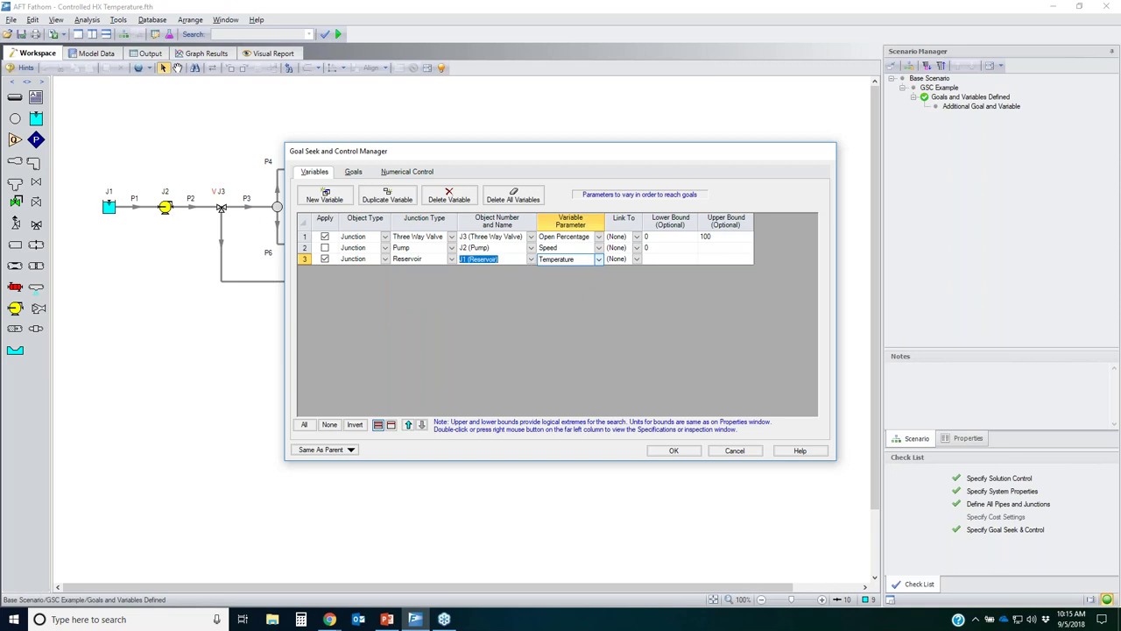
pyautogui.click(516, 259)
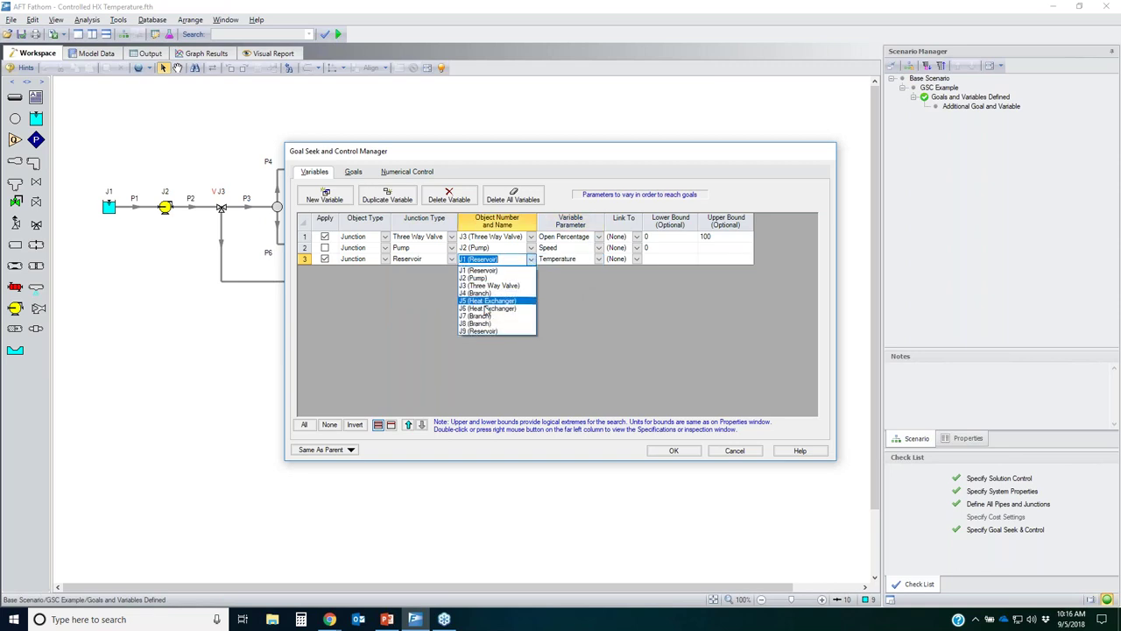
pyautogui.click(622, 328)
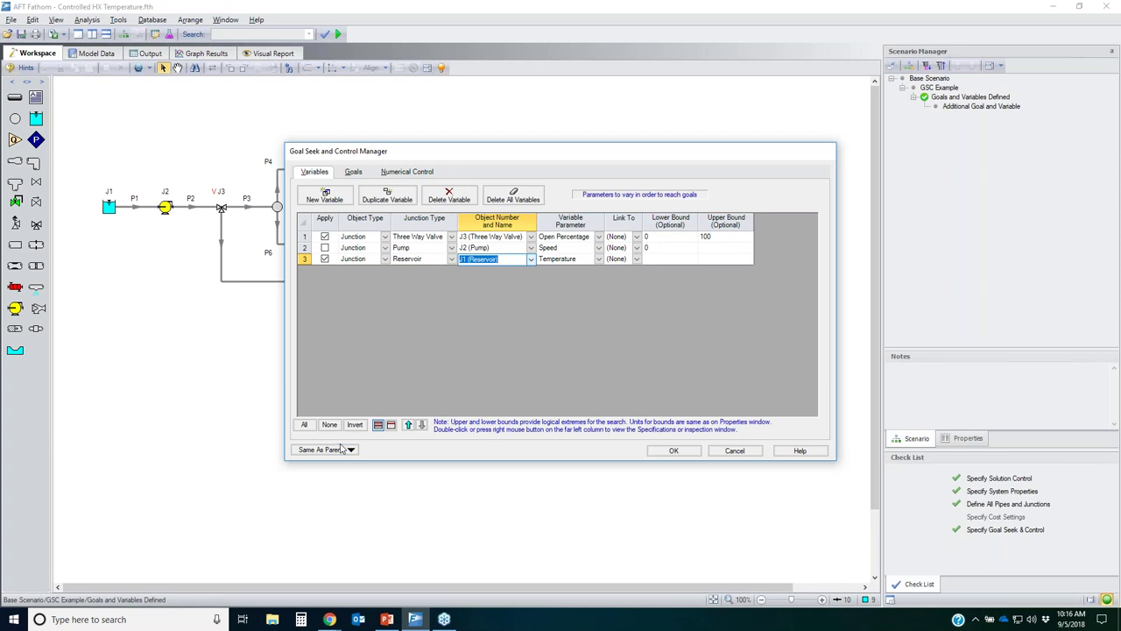
# Delete the J1 reservoir temperature variable from the variables list
pyautogui.click(305, 260)
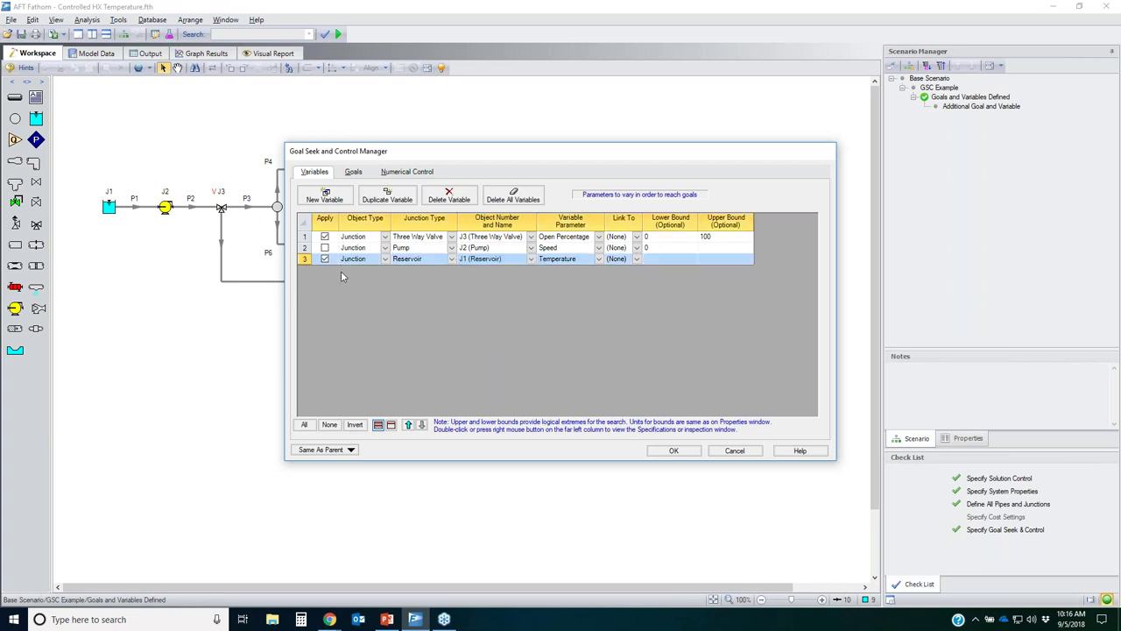
pyautogui.click(460, 199)
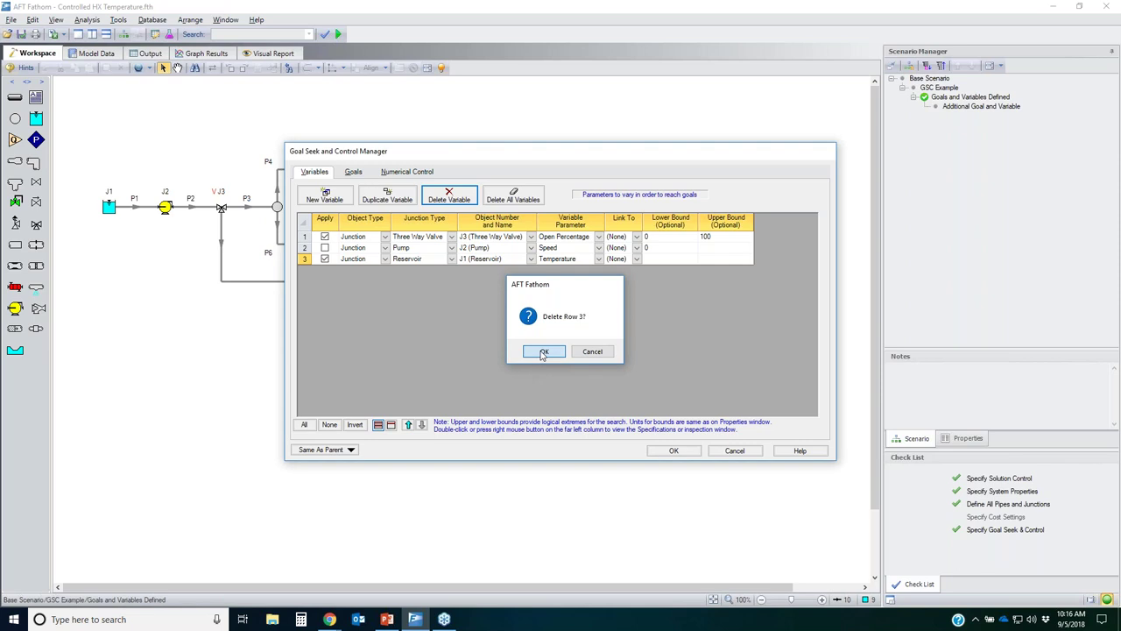
pyautogui.click(538, 353)
# Select the three-way valve variable, circle its lower and upper bounds with the pen, and clear the mark
pyautogui.click(306, 237)
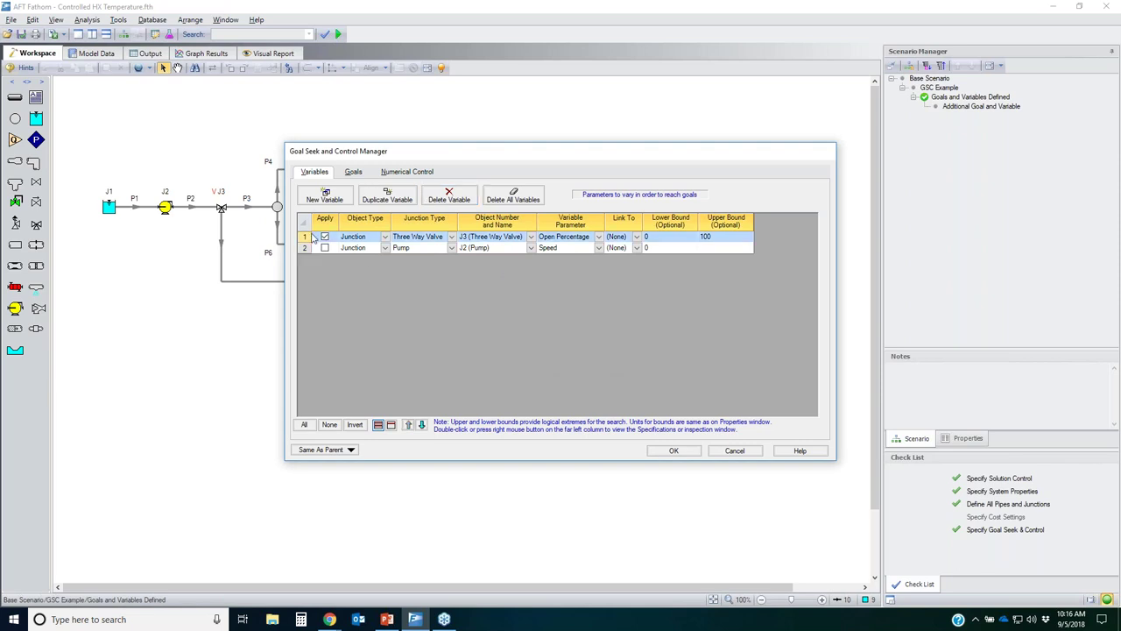
pyautogui.click(1006, 272)
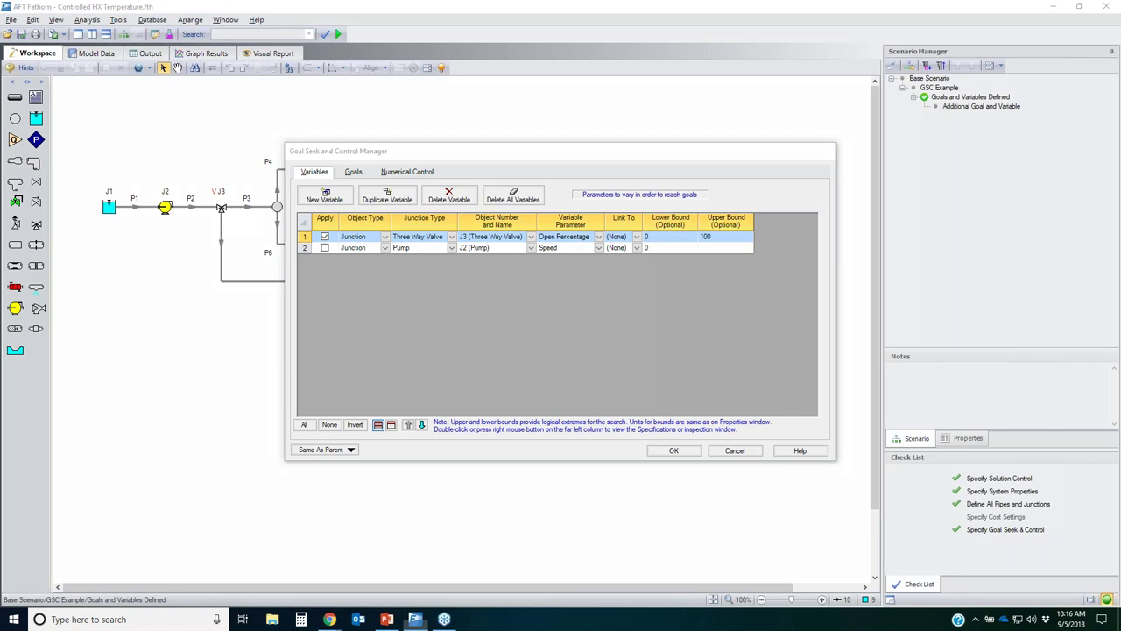
pyautogui.moveTo(650, 212)
pyautogui.mouseDown()
pyautogui.moveTo(734, 206)
pyautogui.moveTo(760, 222)
pyautogui.moveTo(708, 240)
pyautogui.moveTo(651, 233)
pyautogui.moveTo(640, 214)
pyautogui.mouseUp()
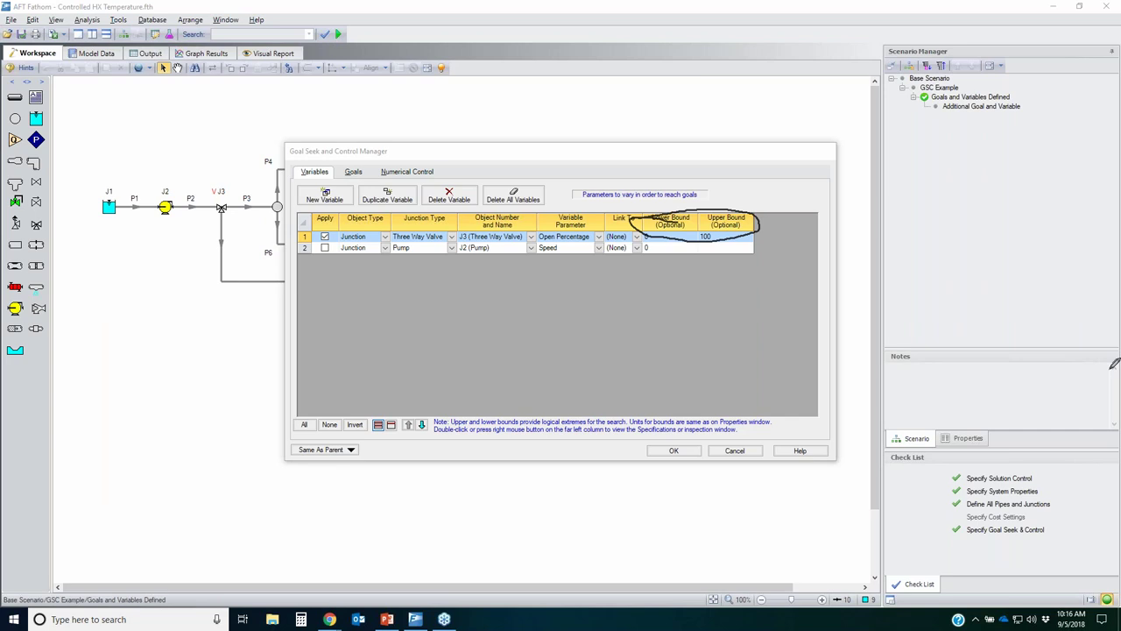
pyautogui.press('Escape')
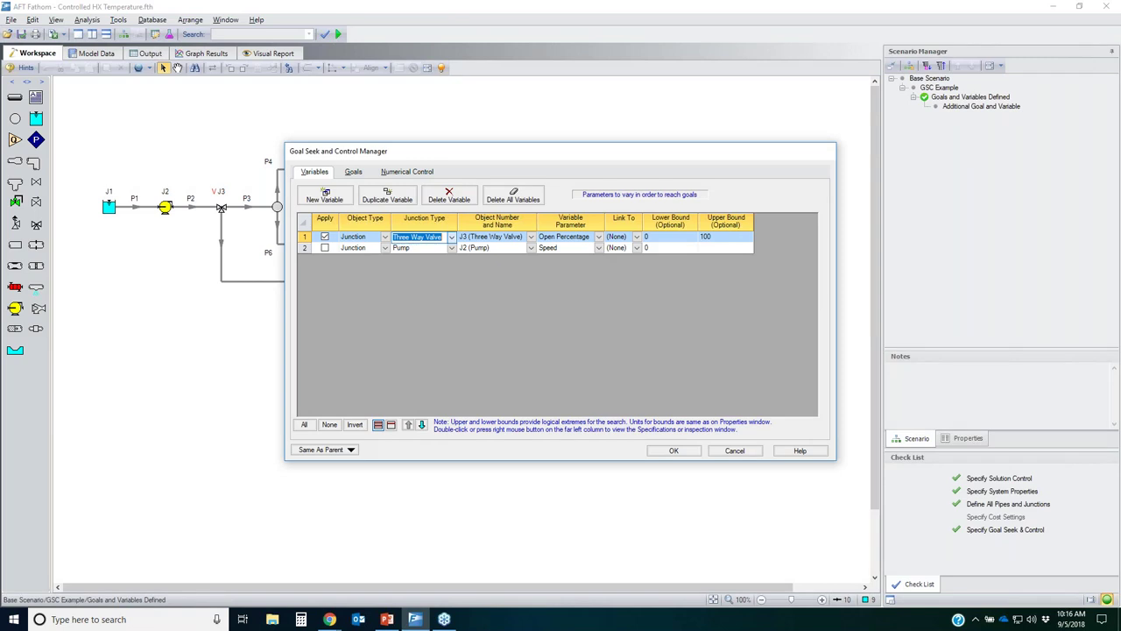
# Review the object and parameter choices of the three-way valve variable, keeping J3 and Open Percentage
pyautogui.click(531, 238)
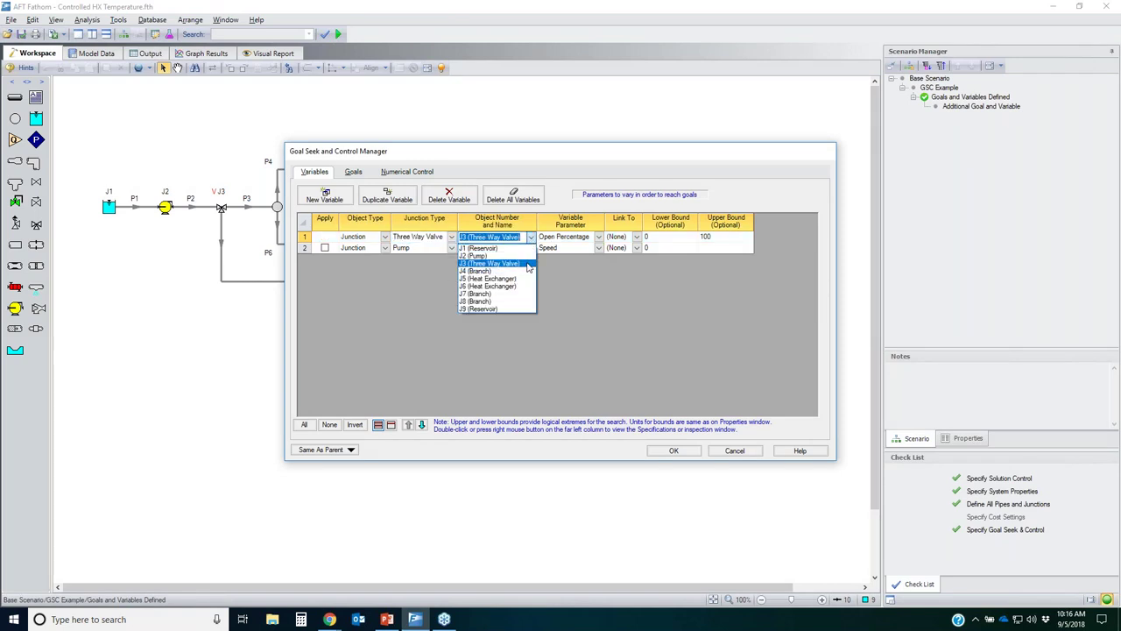
pyautogui.click(595, 237)
pyautogui.click(598, 238)
pyautogui.click(620, 283)
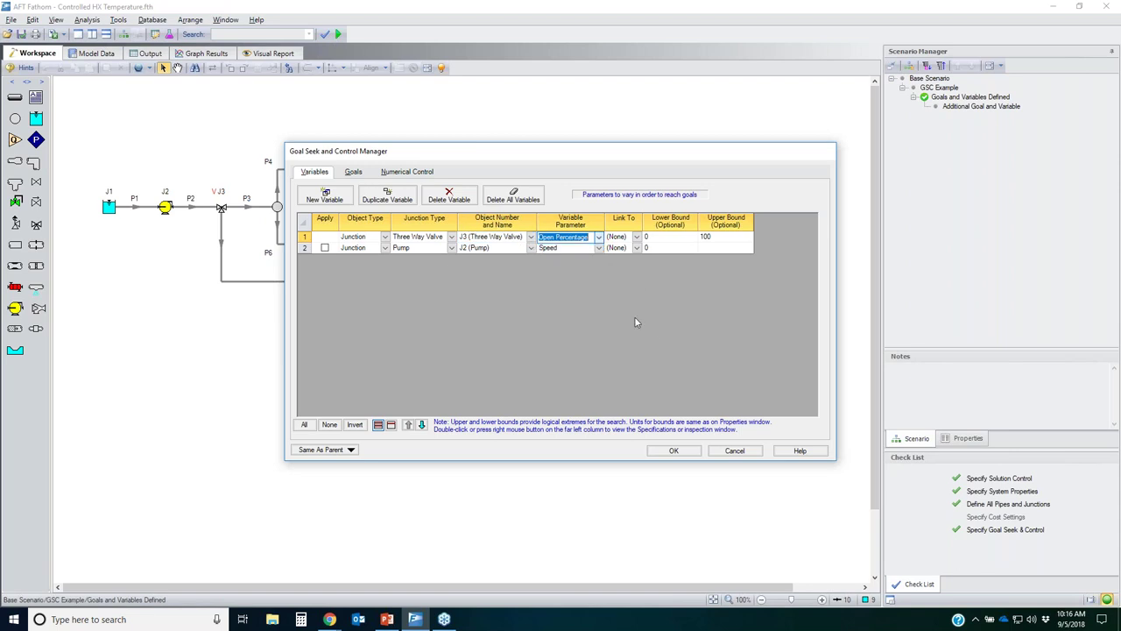
# Show the defined goals and review the goal type choices of the P10 temperature goal, keeping Point
pyautogui.click(353, 172)
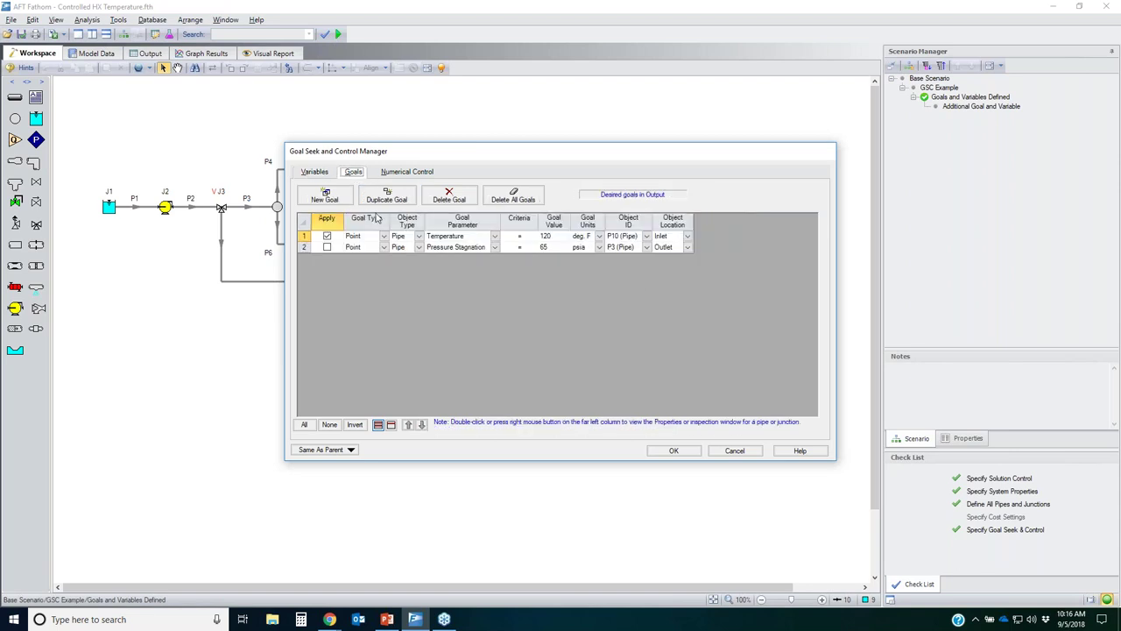
pyautogui.click(381, 237)
pyautogui.click(382, 237)
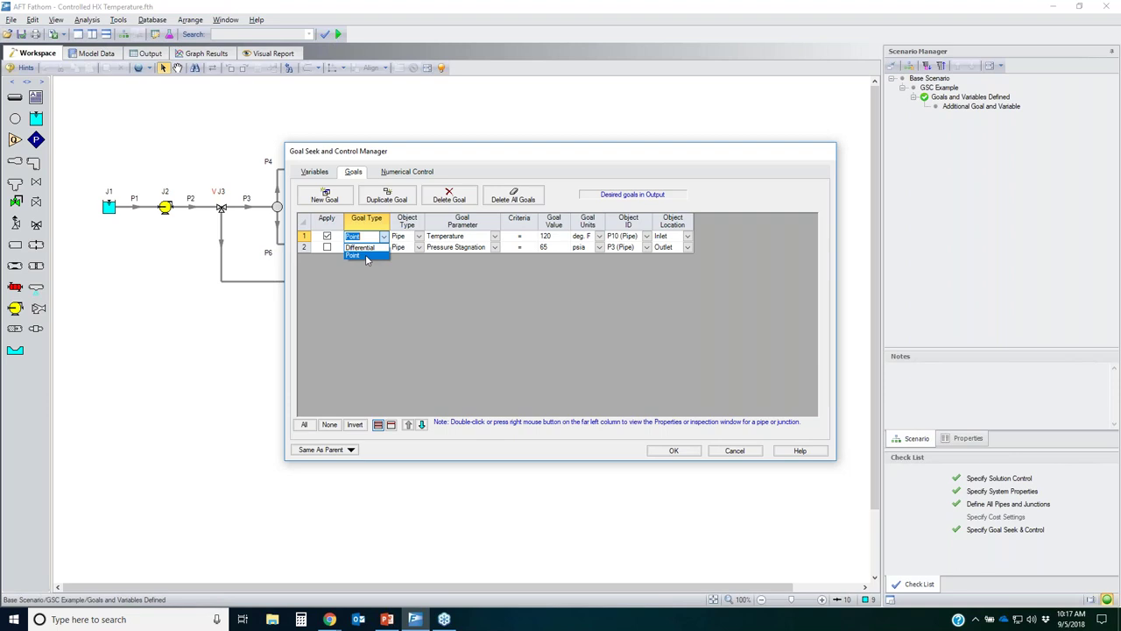
pyautogui.click(410, 268)
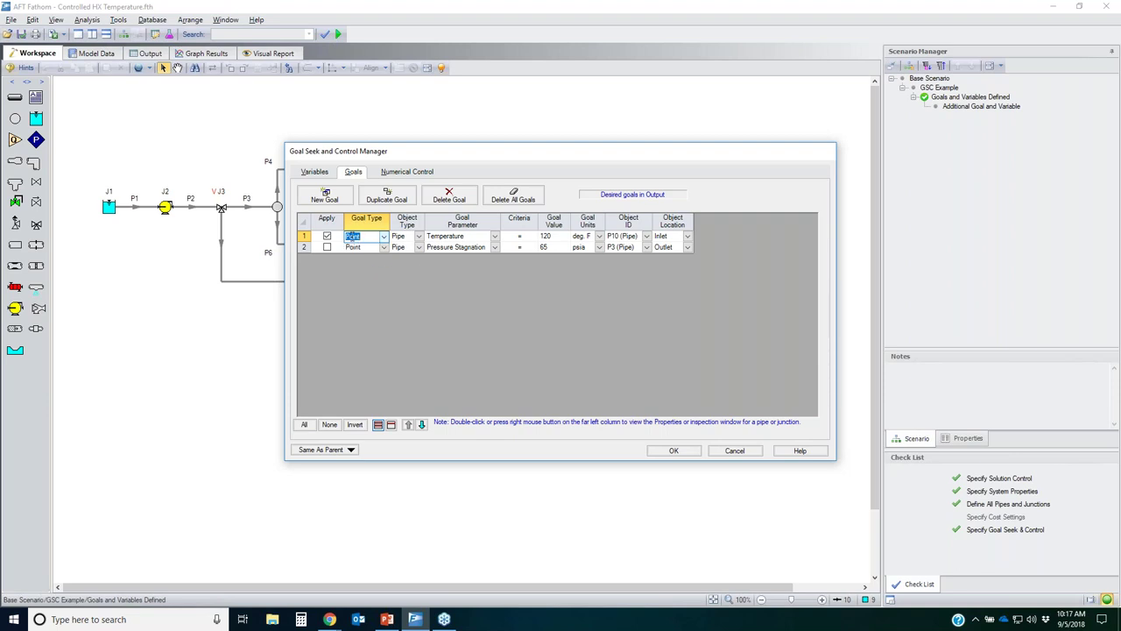
# Review the object type, parameter and value of the P10 temperature goal, and move the manager window clear of the model
pyautogui.click(419, 238)
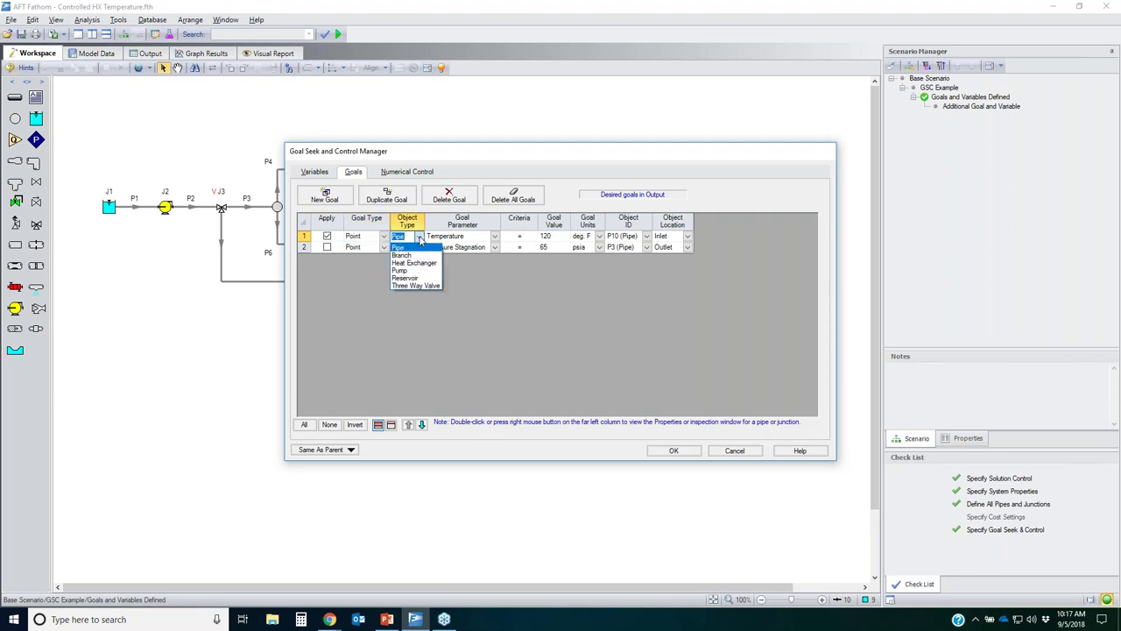
pyautogui.click(611, 285)
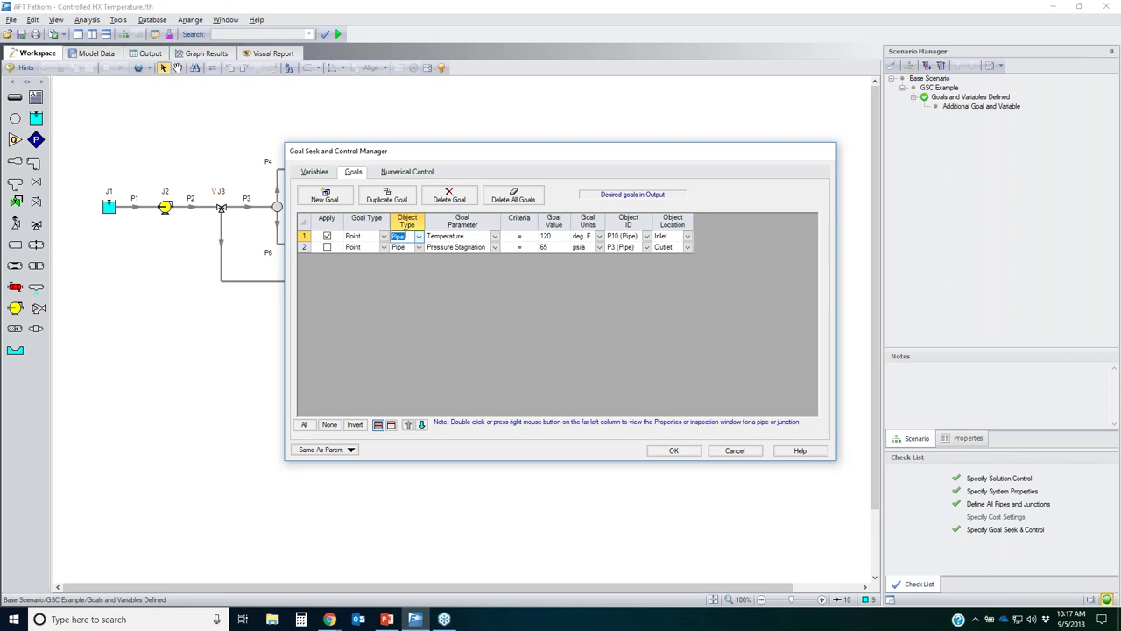
pyautogui.click(495, 238)
pyautogui.click(494, 237)
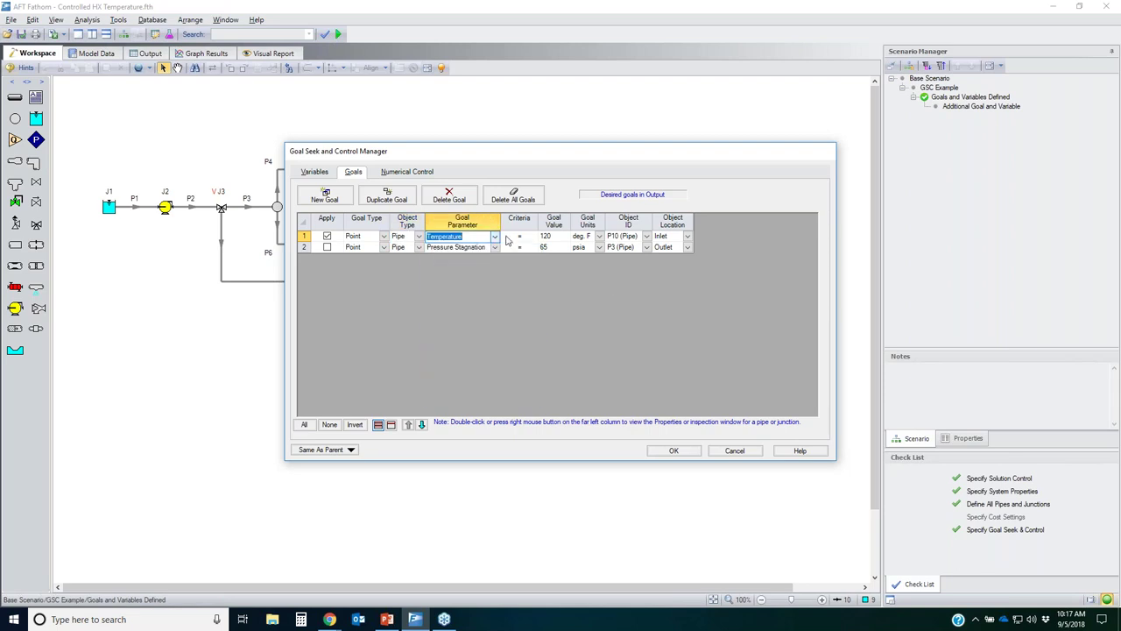
pyautogui.click(555, 236)
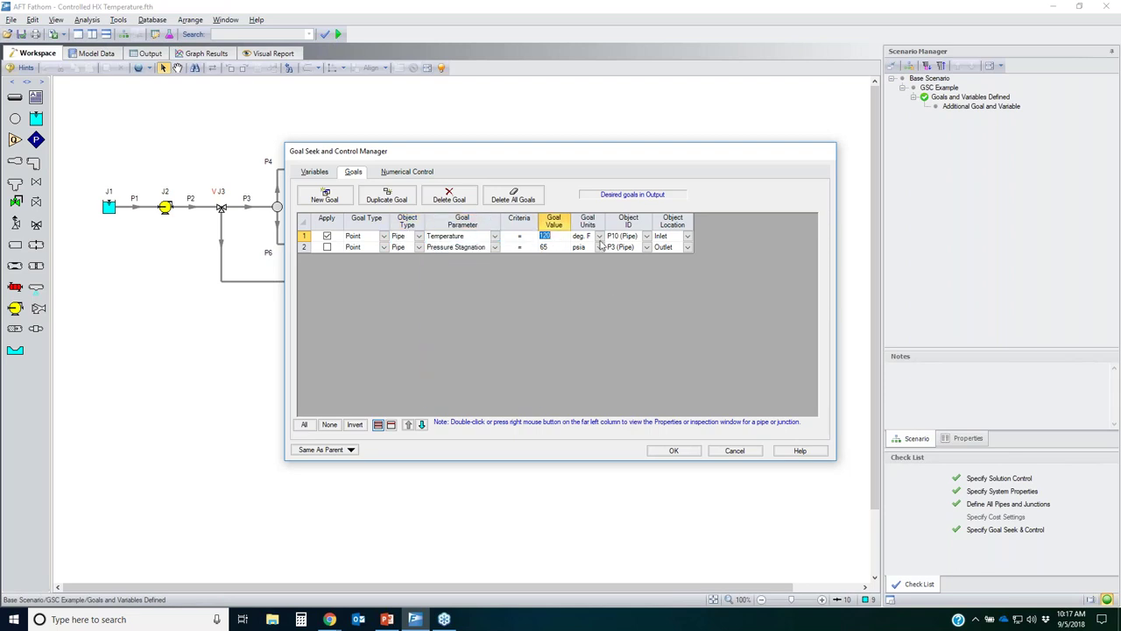
pyautogui.moveTo(574, 153); pyautogui.dragTo(803, 242)
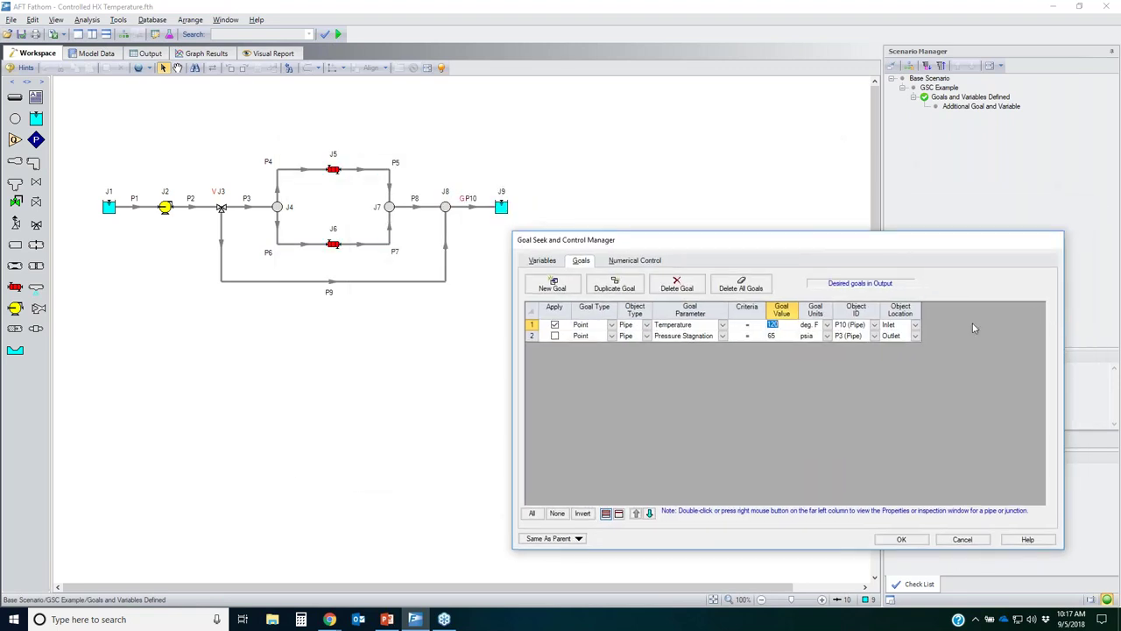
# Try the first goal as a Branch Temperature goal at J8, circle J8 on the model with the pen, and clear the mark
pyautogui.click(648, 326)
pyautogui.click(648, 327)
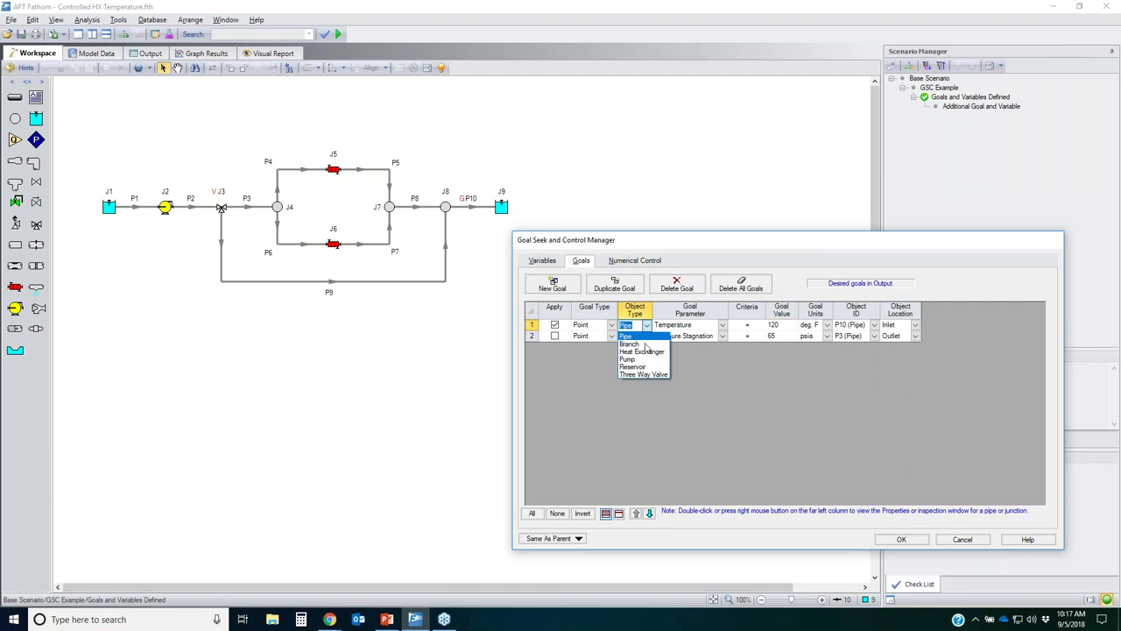
pyautogui.click(640, 343)
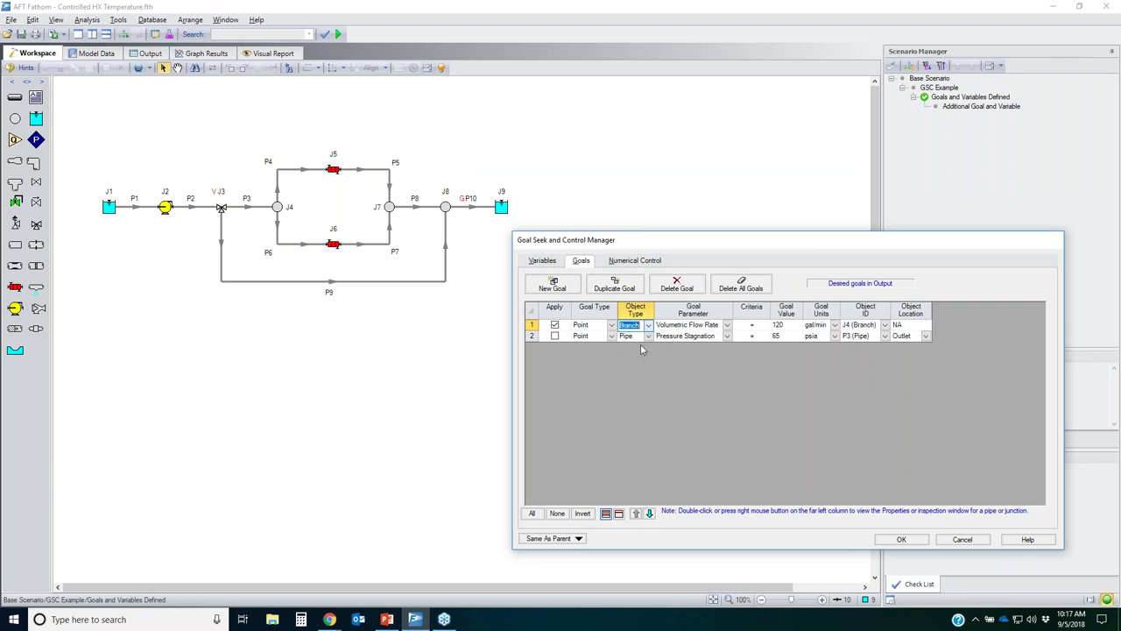
pyautogui.click(727, 327)
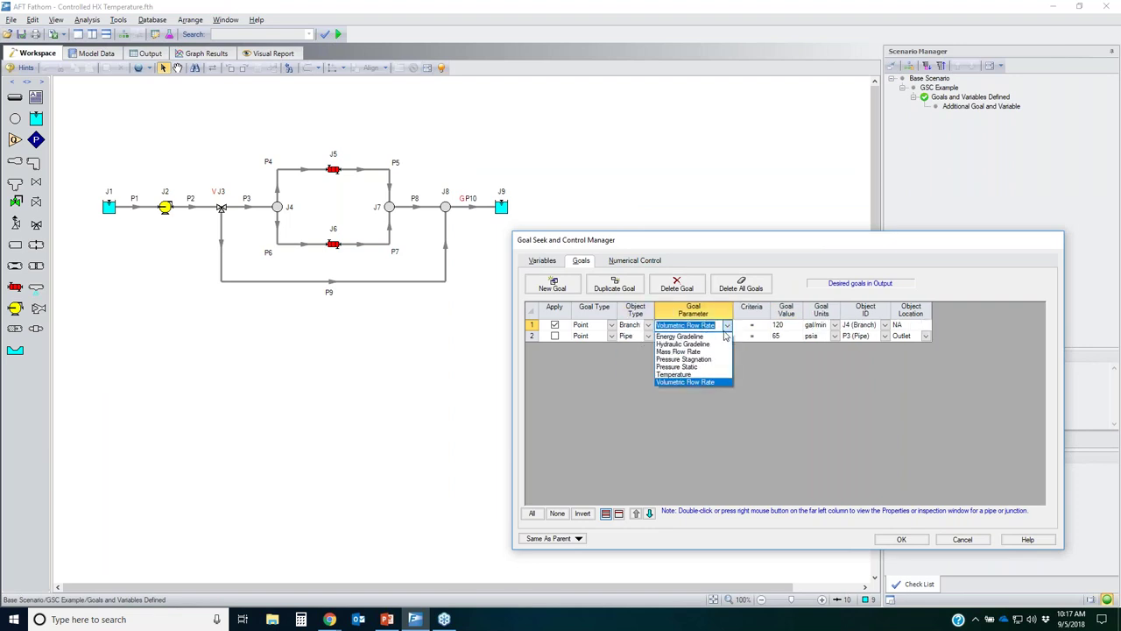
pyautogui.click(693, 374)
pyautogui.click(880, 326)
pyautogui.click(862, 356)
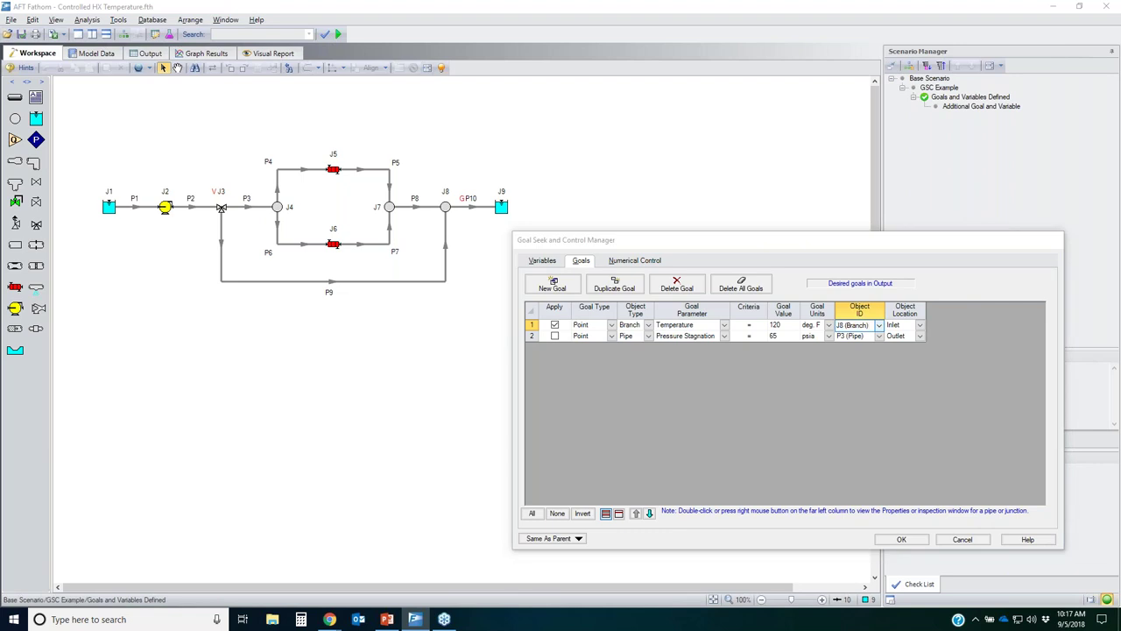
pyautogui.moveTo(436, 184)
pyautogui.mouseDown()
pyautogui.moveTo(464, 201)
pyautogui.moveTo(448, 219)
pyautogui.moveTo(422, 213)
pyautogui.moveTo(418, 191)
pyautogui.moveTo(457, 184)
pyautogui.mouseUp()
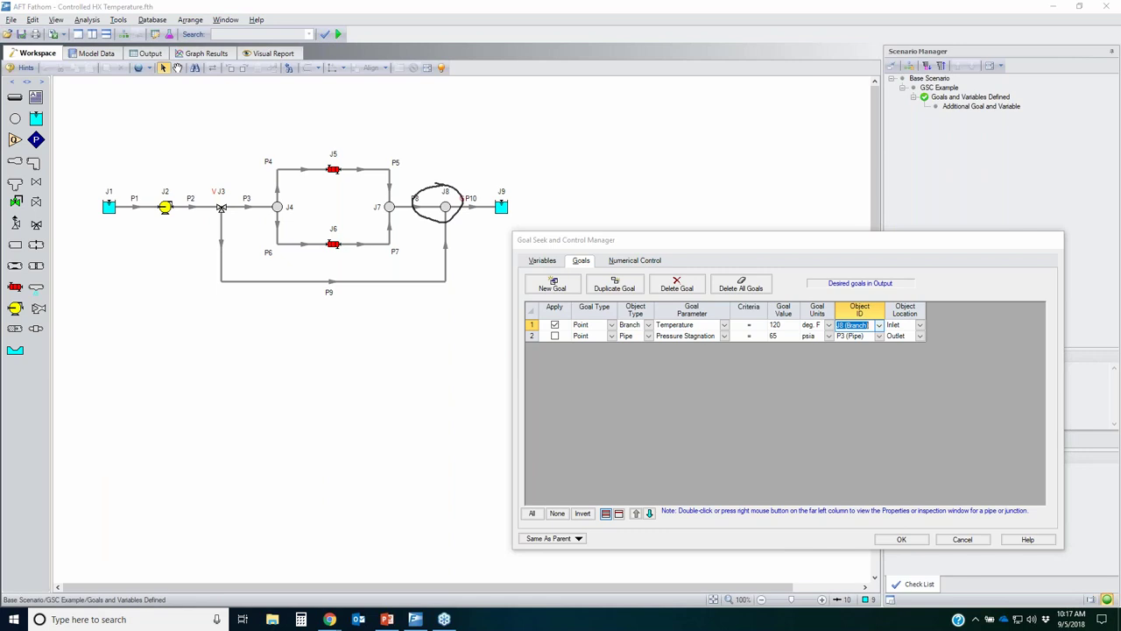
pyautogui.press('Escape')
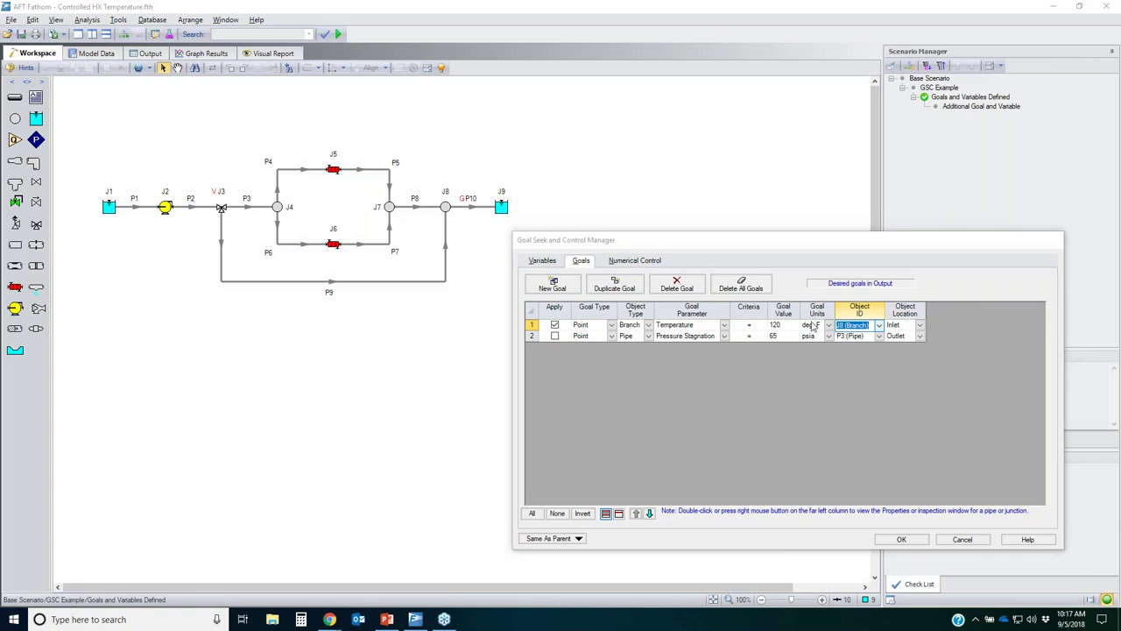
# Set the first goal back to object type Pipe with the Temperature parameter on pipe P10
pyautogui.click(648, 325)
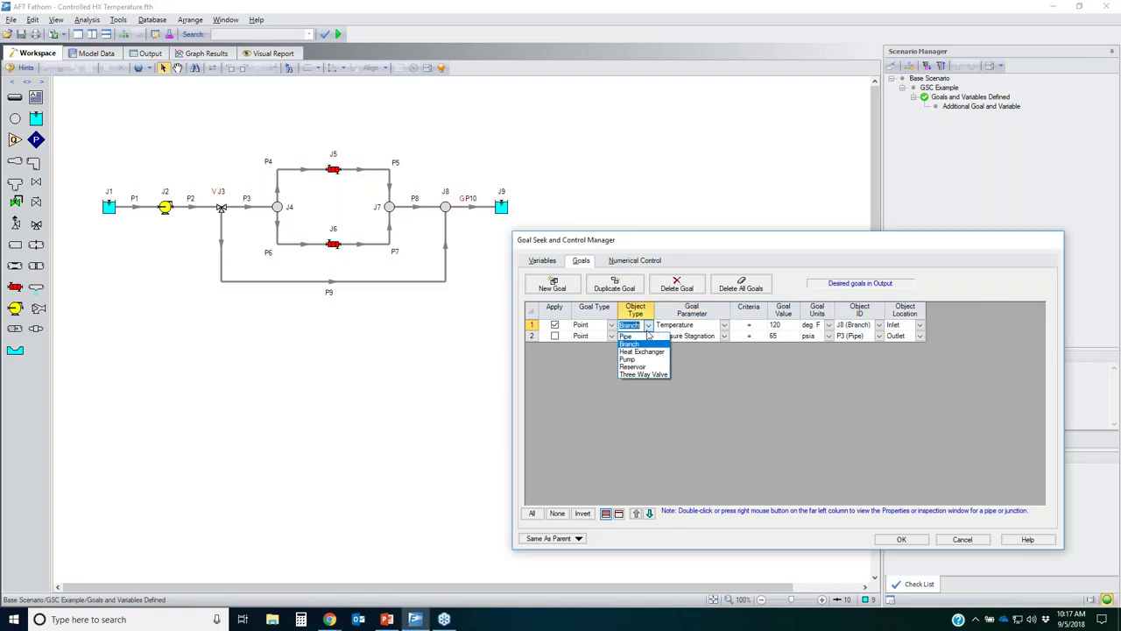
pyautogui.click(647, 338)
pyautogui.click(725, 326)
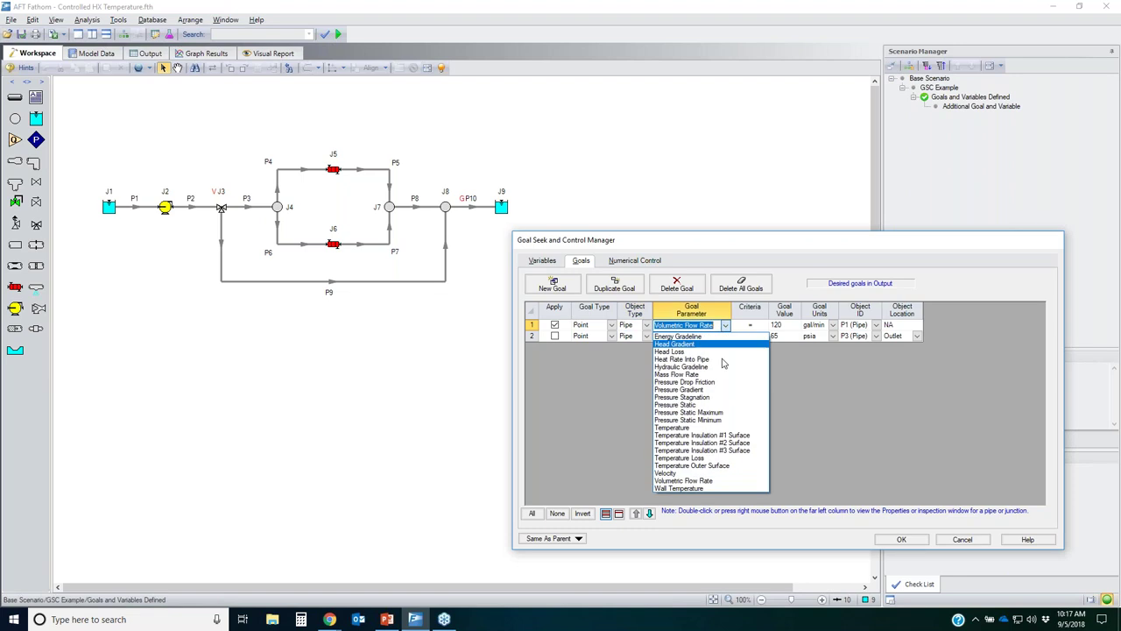
pyautogui.click(687, 427)
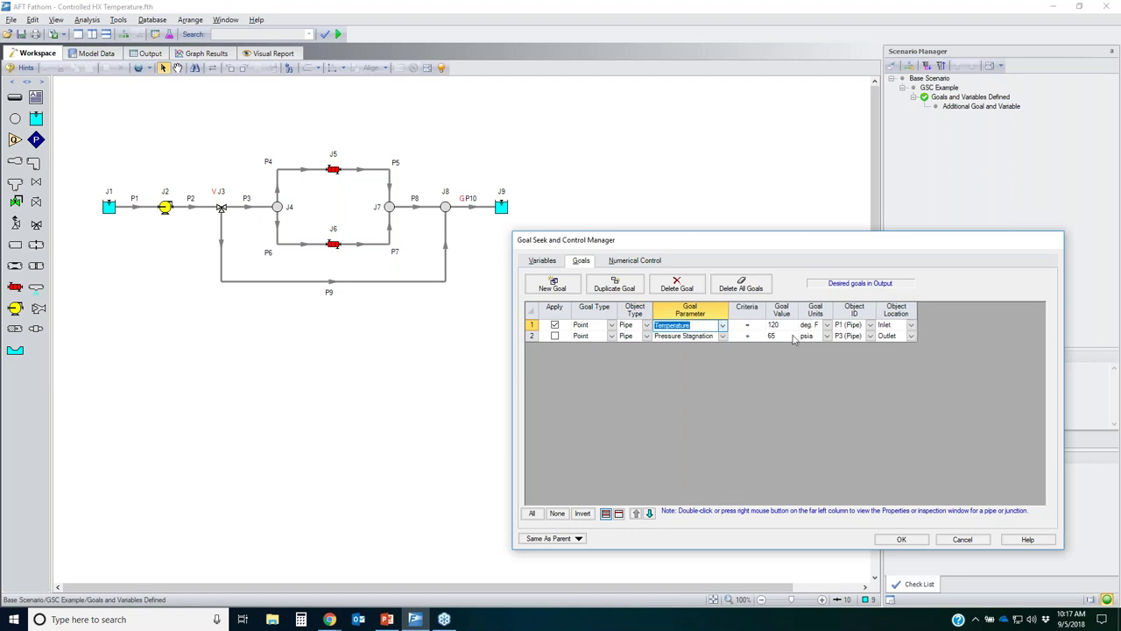
pyautogui.click(870, 326)
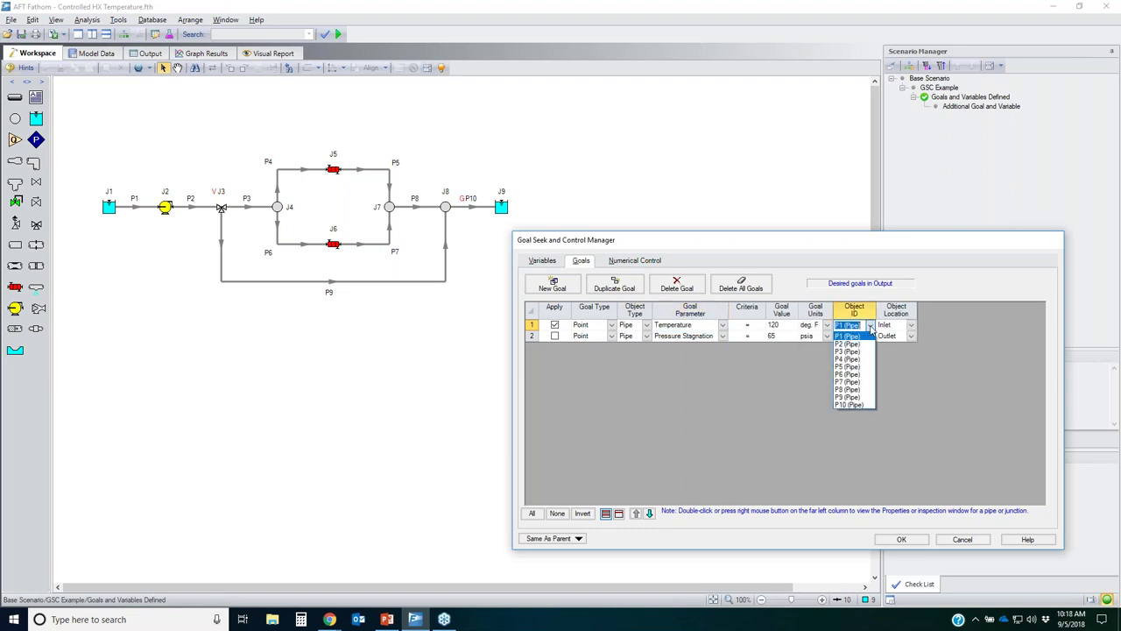
pyautogui.click(850, 404)
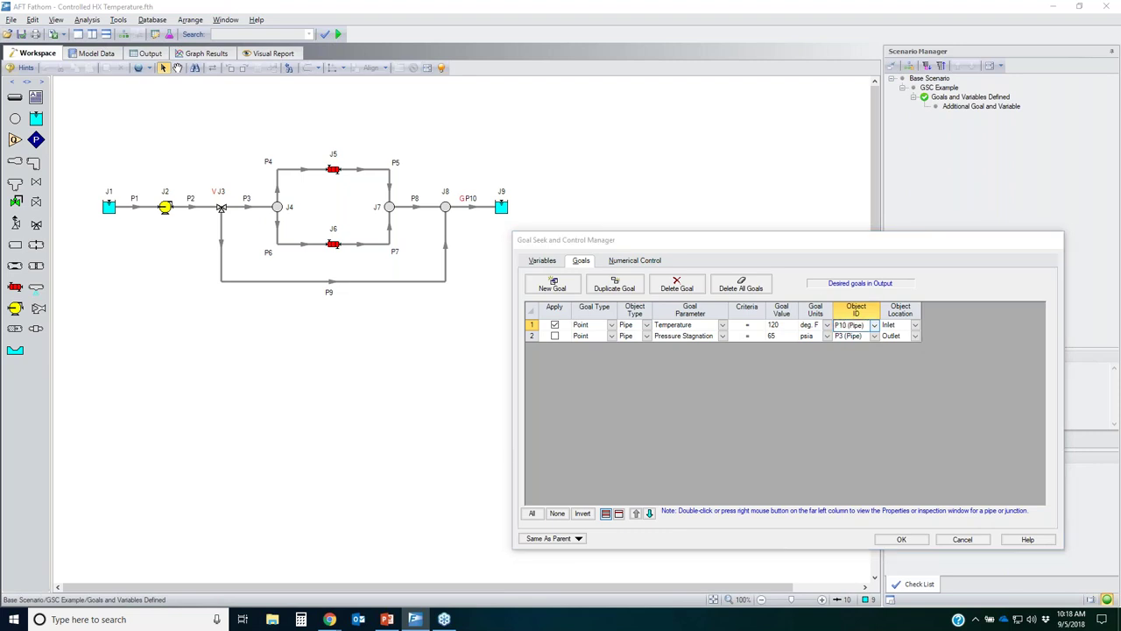
# Sketch the T1, T2 and TM mixing temperatures around J8 with the pen, circle the goal value, and clear the marks
pyautogui.moveTo(479, 200)
pyautogui.mouseDown()
pyautogui.moveTo(448, 206)
pyautogui.moveTo(471, 199)
pyautogui.mouseUp()
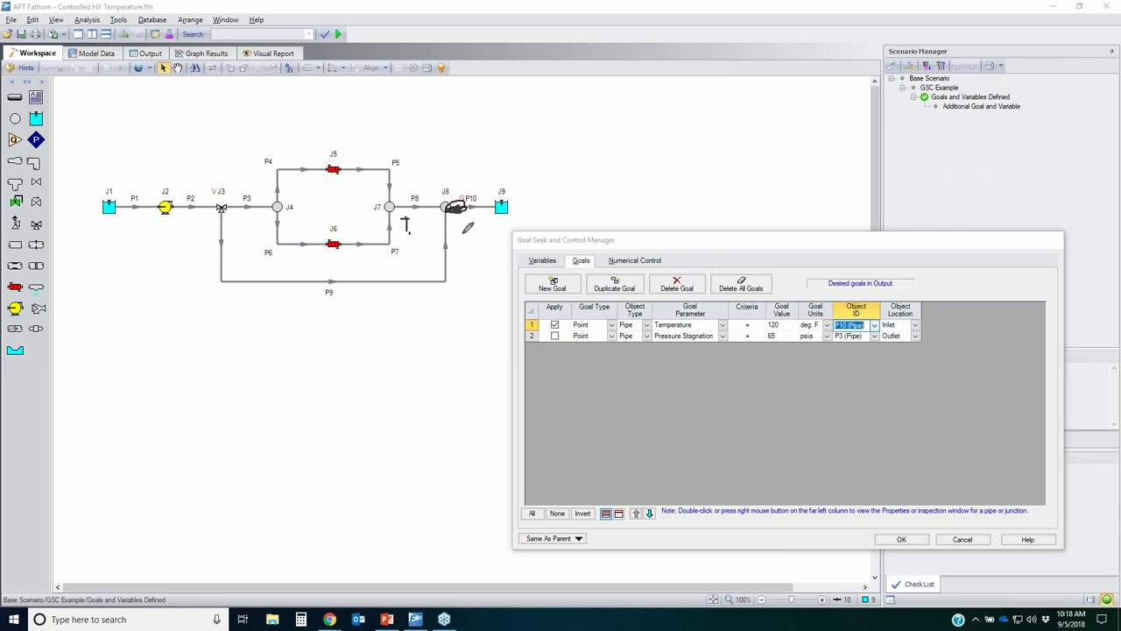
pyautogui.moveTo(477, 244)
pyautogui.mouseDown()
pyautogui.moveTo(455, 246)
pyautogui.moveTo(481, 266)
pyautogui.mouseUp()
pyautogui.moveTo(407, 217); pyautogui.dragTo(408, 237)
pyautogui.moveTo(423, 188)
pyautogui.mouseDown()
pyautogui.moveTo(208, 156)
pyautogui.moveTo(55, 172)
pyautogui.mouseUp()
pyautogui.moveTo(78, 235)
pyautogui.mouseDown()
pyautogui.moveTo(276, 311)
pyautogui.moveTo(377, 322)
pyautogui.moveTo(457, 306)
pyautogui.moveTo(474, 247)
pyautogui.moveTo(415, 223)
pyautogui.moveTo(414, 184)
pyautogui.mouseUp()
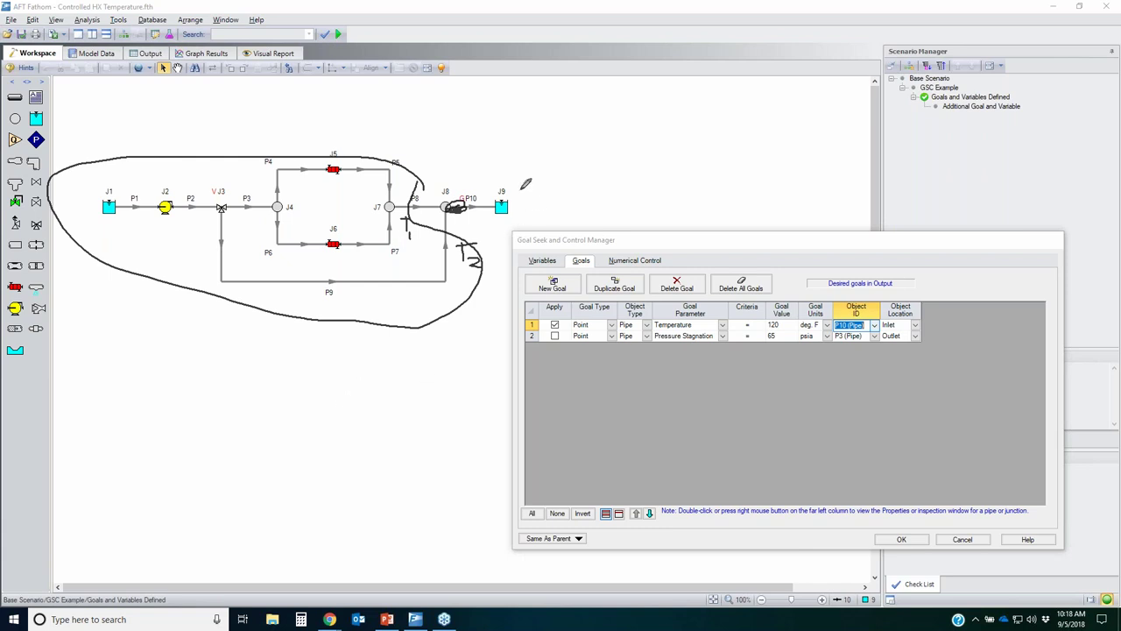
pyautogui.moveTo(521, 128)
pyautogui.mouseDown()
pyautogui.moveTo(515, 168)
pyautogui.moveTo(524, 130)
pyautogui.moveTo(535, 129)
pyautogui.mouseUp()
pyautogui.moveTo(532, 179)
pyautogui.mouseDown()
pyautogui.moveTo(551, 167)
pyautogui.moveTo(558, 184)
pyautogui.mouseUp()
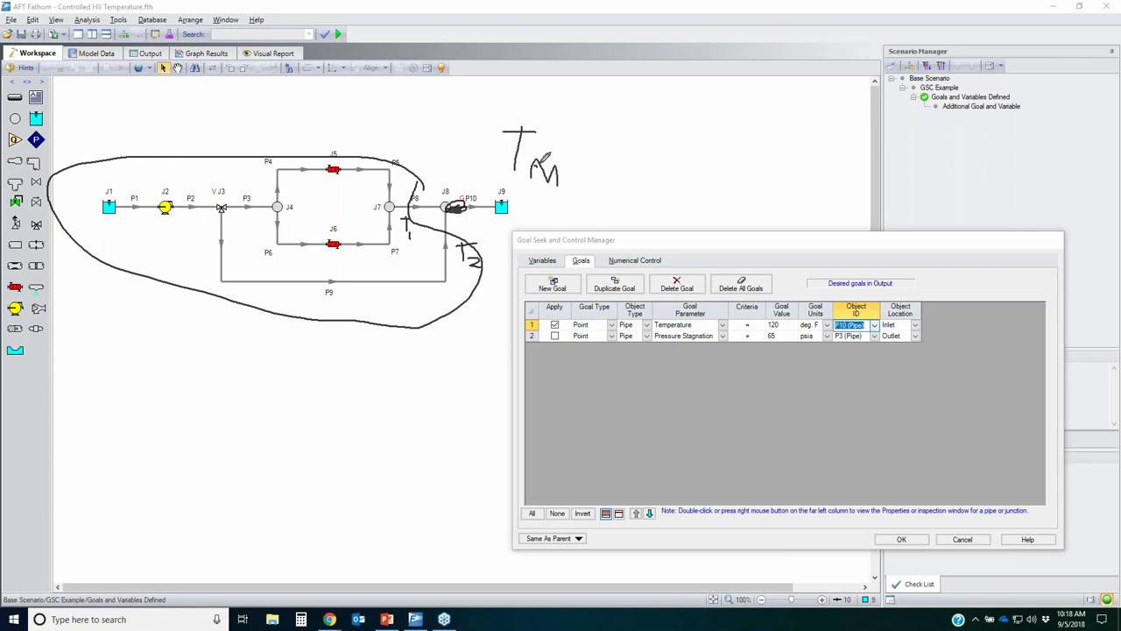
pyautogui.moveTo(510, 151); pyautogui.dragTo(459, 205)
pyautogui.moveTo(809, 321); pyautogui.dragTo(794, 311)
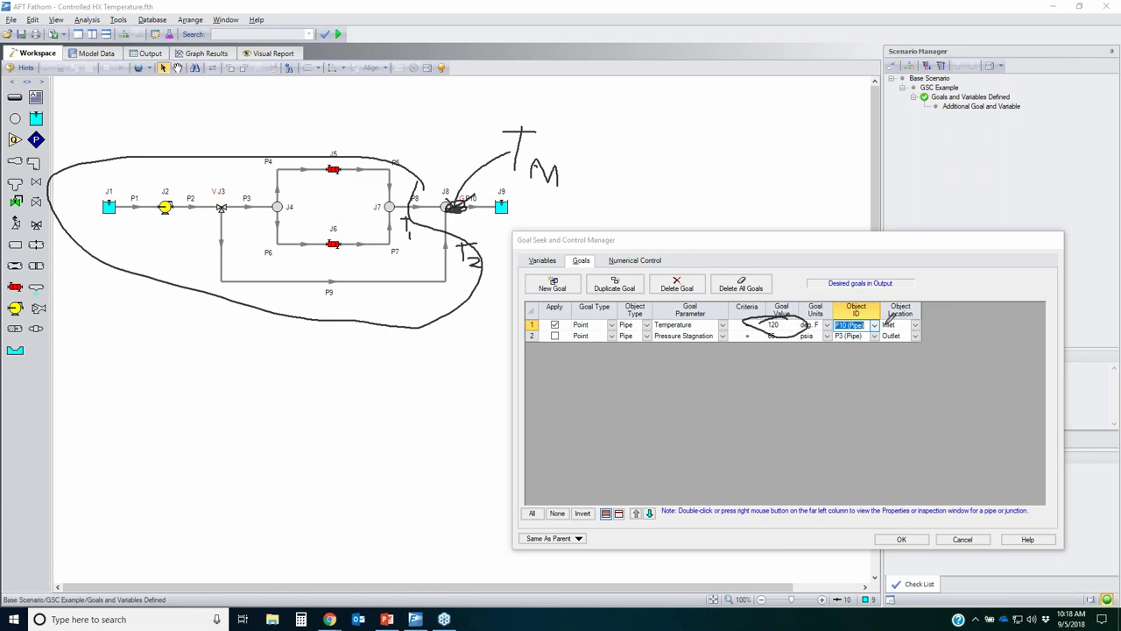
pyautogui.press('Escape')
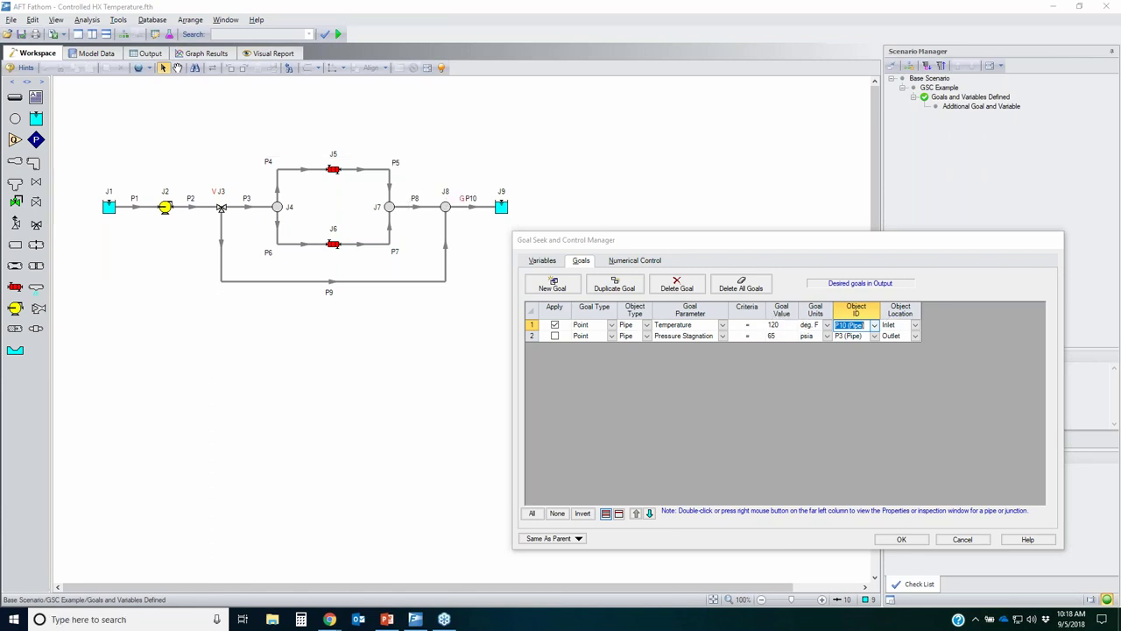
# Cancel the Goal Seek and Control Manager, circle the J3 variable and P10 goal markers on the model, and clear the marks
pyautogui.click(976, 543)
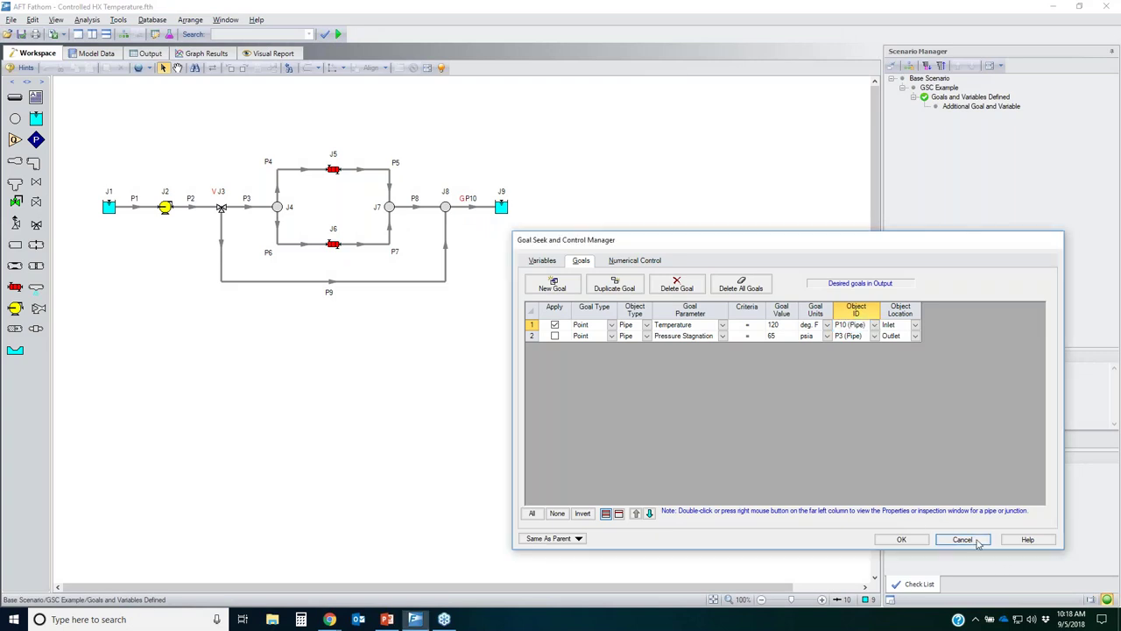
pyautogui.click(979, 543)
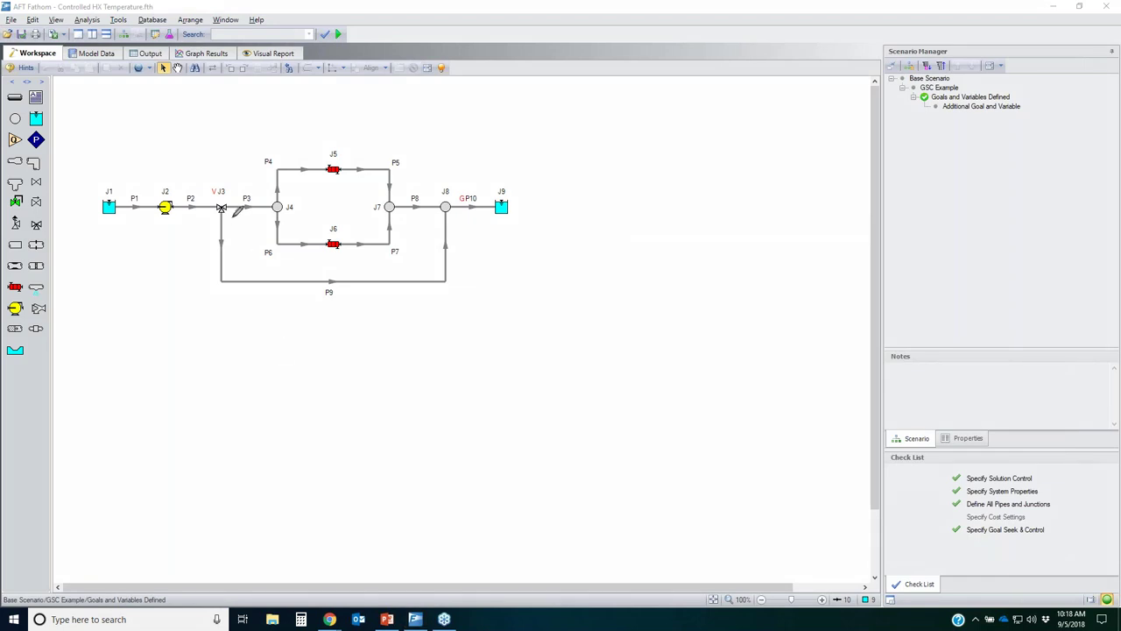
pyautogui.moveTo(240, 187); pyautogui.dragTo(210, 190)
pyautogui.moveTo(460, 196)
pyautogui.mouseDown()
pyautogui.moveTo(483, 192)
pyautogui.moveTo(456, 205)
pyautogui.moveTo(459, 193)
pyautogui.mouseUp()
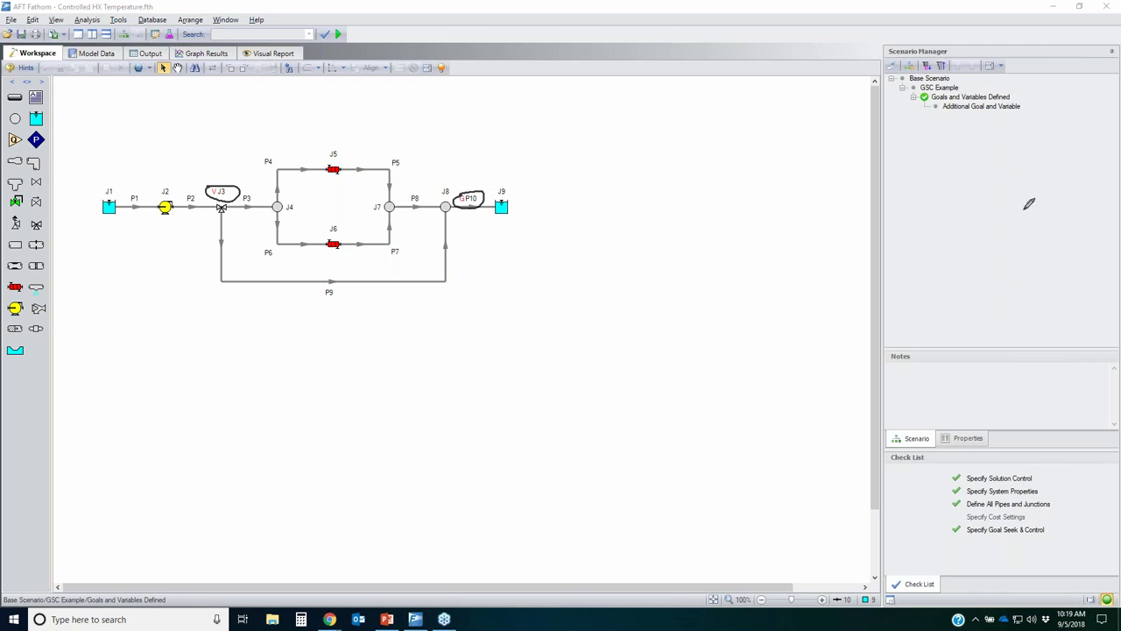
pyautogui.press('Escape')
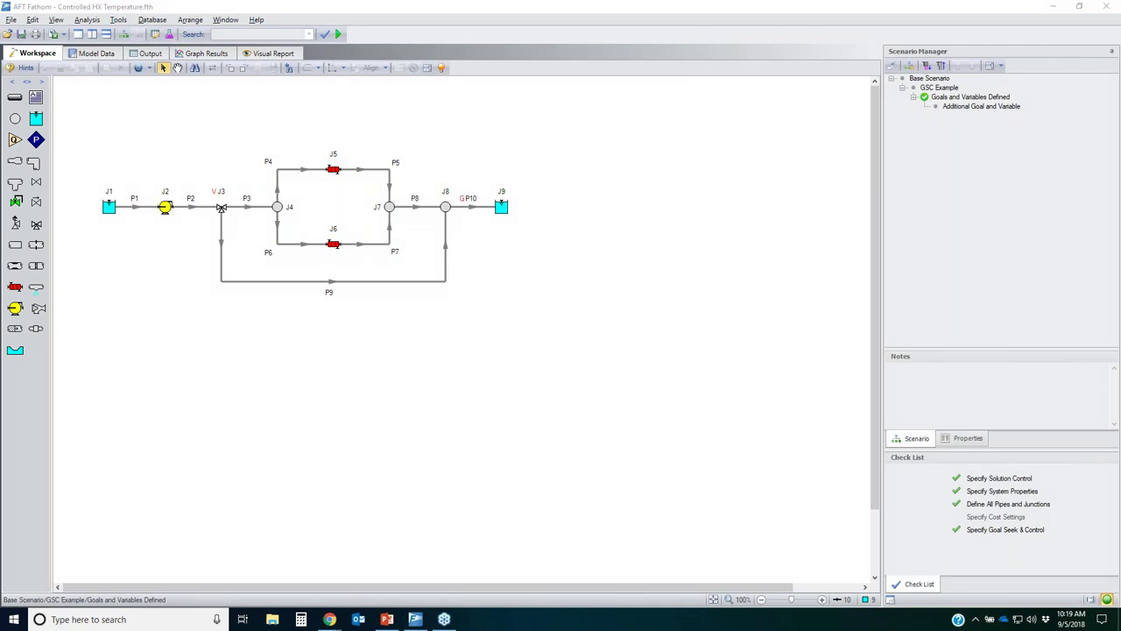
# Run the model, show the output results, and enlarge the output tables to 156%
pyautogui.click(338, 35)
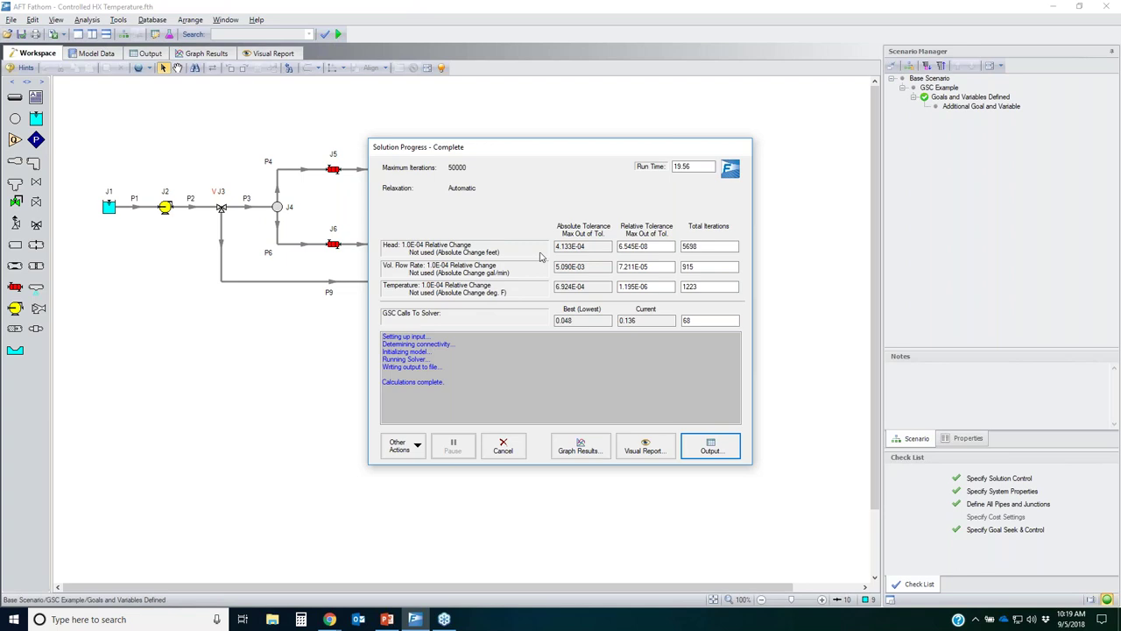
pyautogui.moveTo(588, 155); pyautogui.dragTo(886, 168)
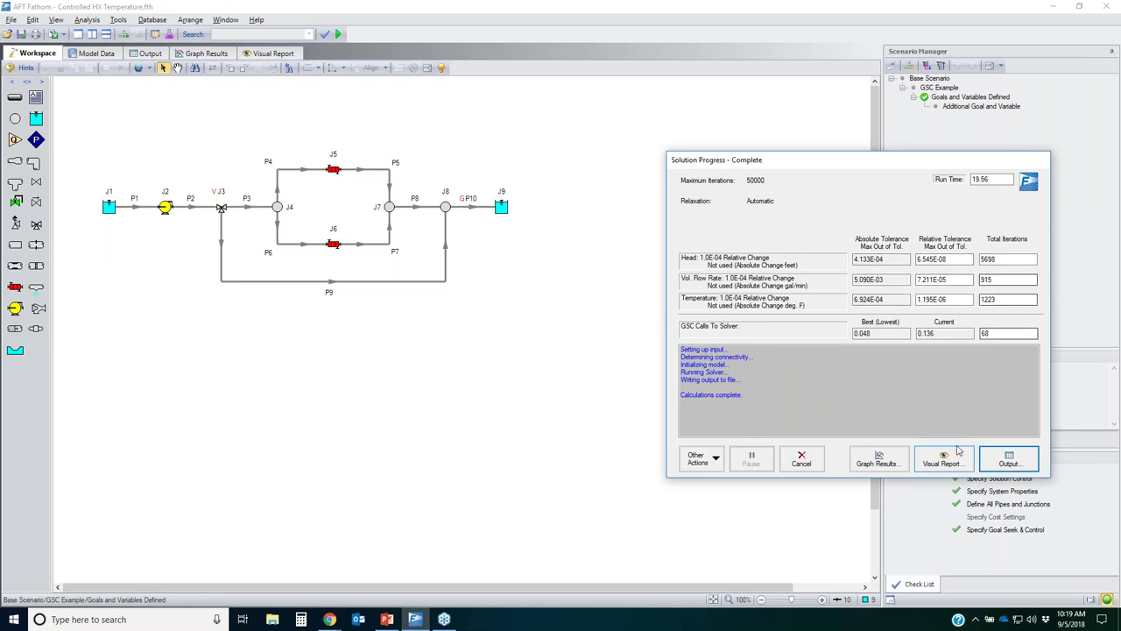
pyautogui.click(1007, 458)
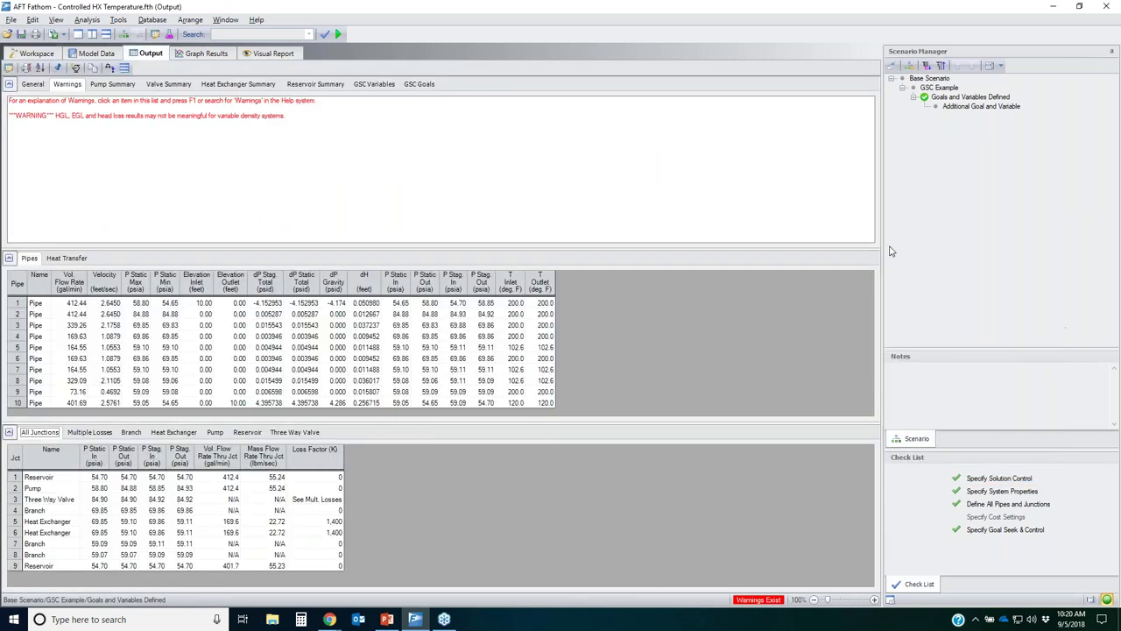
pyautogui.moveTo(834, 602); pyautogui.dragTo(839, 602)
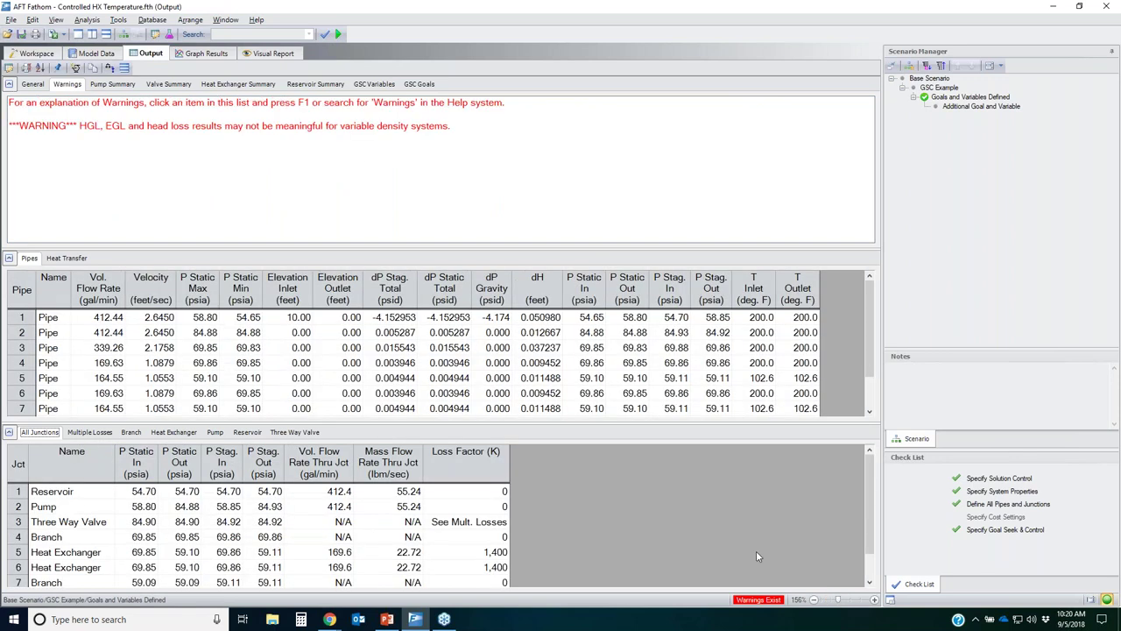
# Examine the GSC variable result for the J3 open percentage and the GSC goal result for P10, circling both with the pen
pyautogui.click(374, 85)
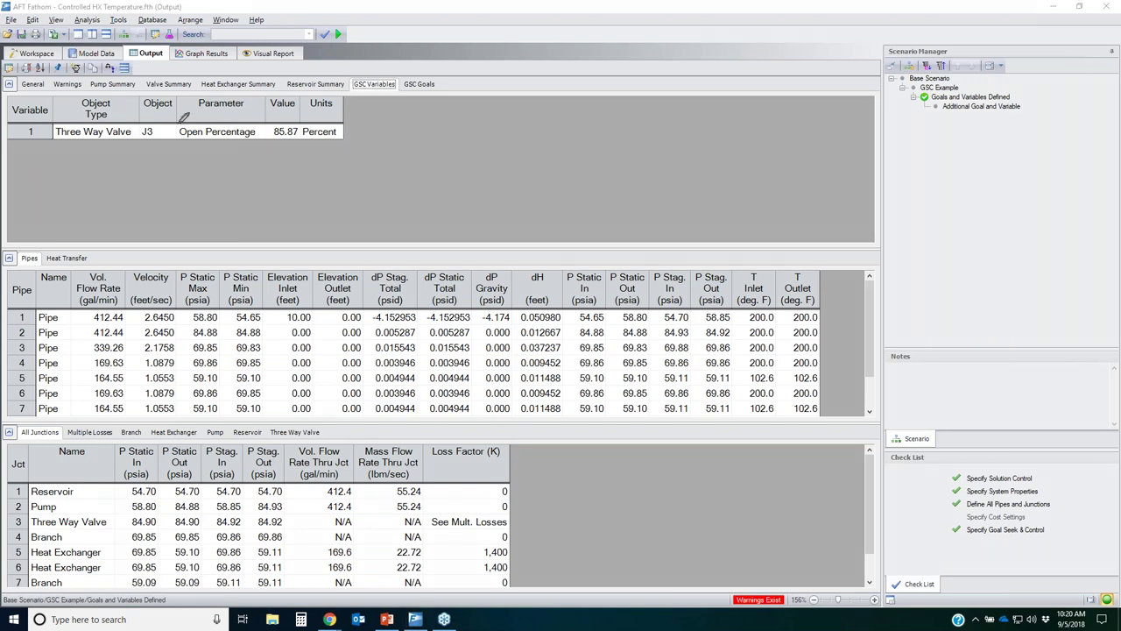
pyautogui.moveTo(176, 120)
pyautogui.mouseDown()
pyautogui.moveTo(348, 117)
pyautogui.moveTo(354, 131)
pyautogui.moveTo(262, 142)
pyautogui.moveTo(182, 133)
pyautogui.moveTo(176, 121)
pyautogui.moveTo(202, 113)
pyautogui.mouseUp()
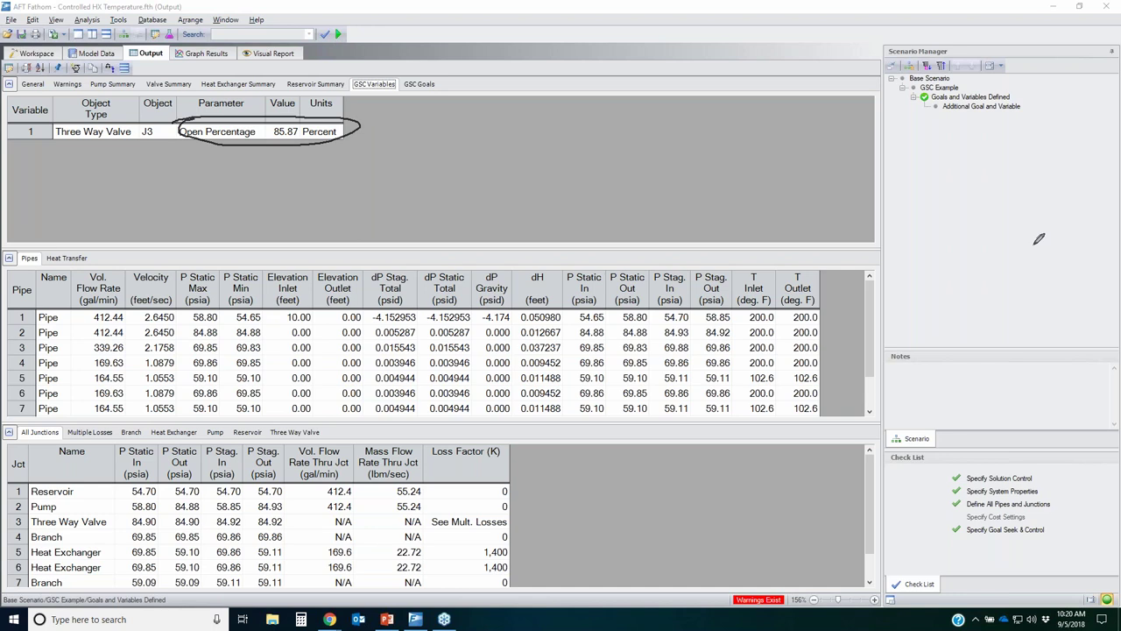
pyautogui.press('Escape')
pyautogui.click(419, 84)
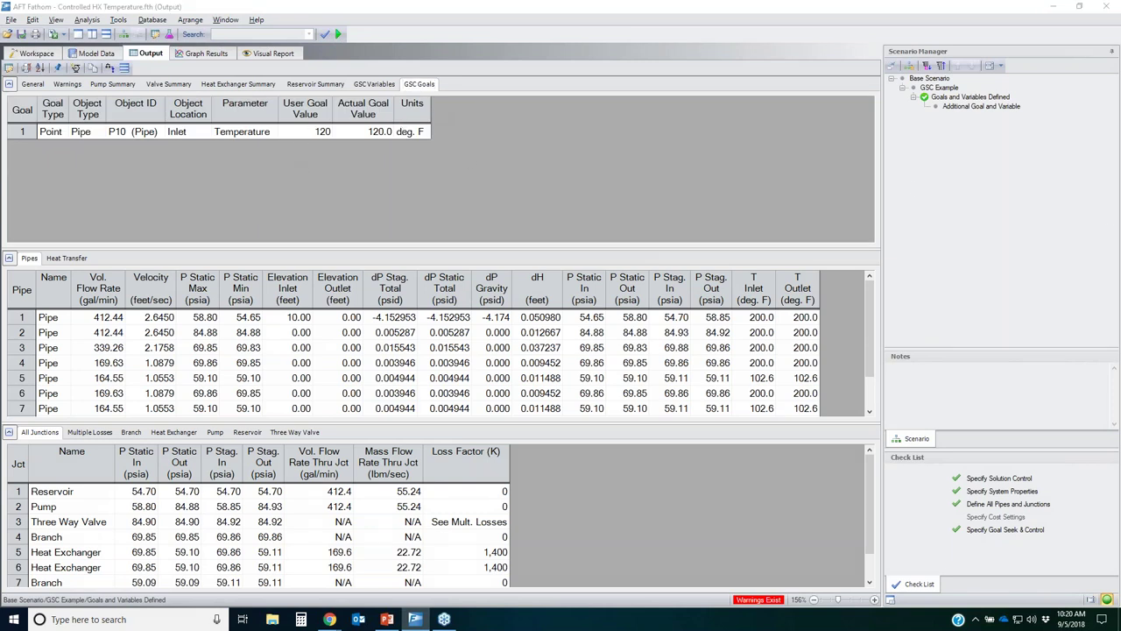
pyautogui.moveTo(296, 94)
pyautogui.mouseDown()
pyautogui.moveTo(280, 112)
pyautogui.moveTo(348, 104)
pyautogui.moveTo(395, 130)
pyautogui.moveTo(333, 116)
pyautogui.moveTo(392, 109)
pyautogui.mouseUp()
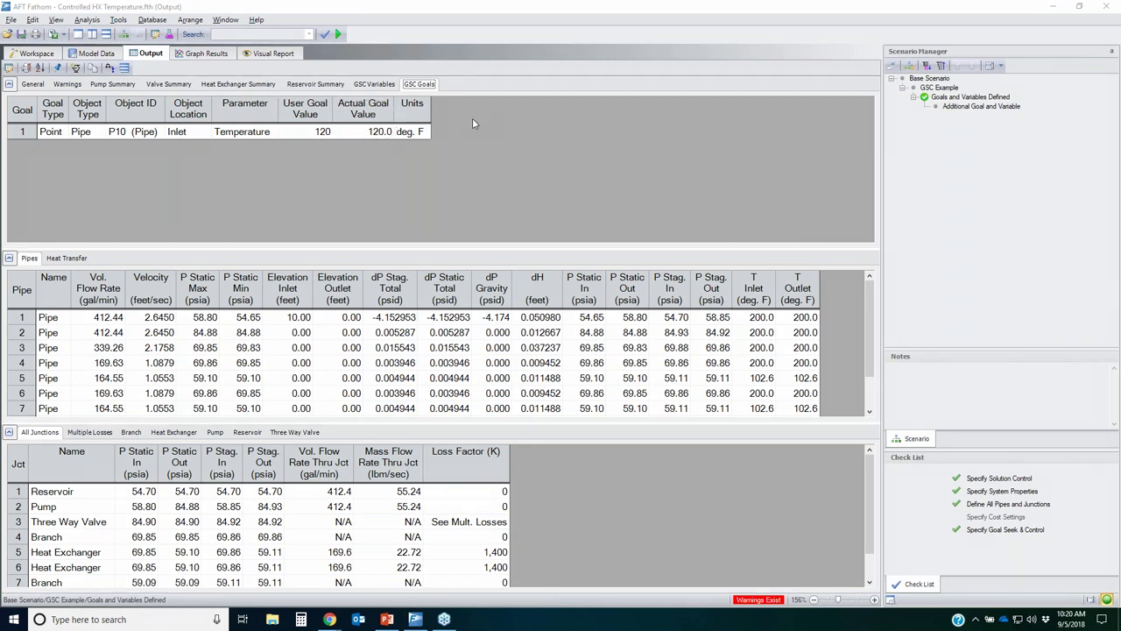
# Return to the workspace and examine the output flow and temperature of pipes P10 and P8, select bypass pipe P9, and clear the selection
pyautogui.click(37, 53)
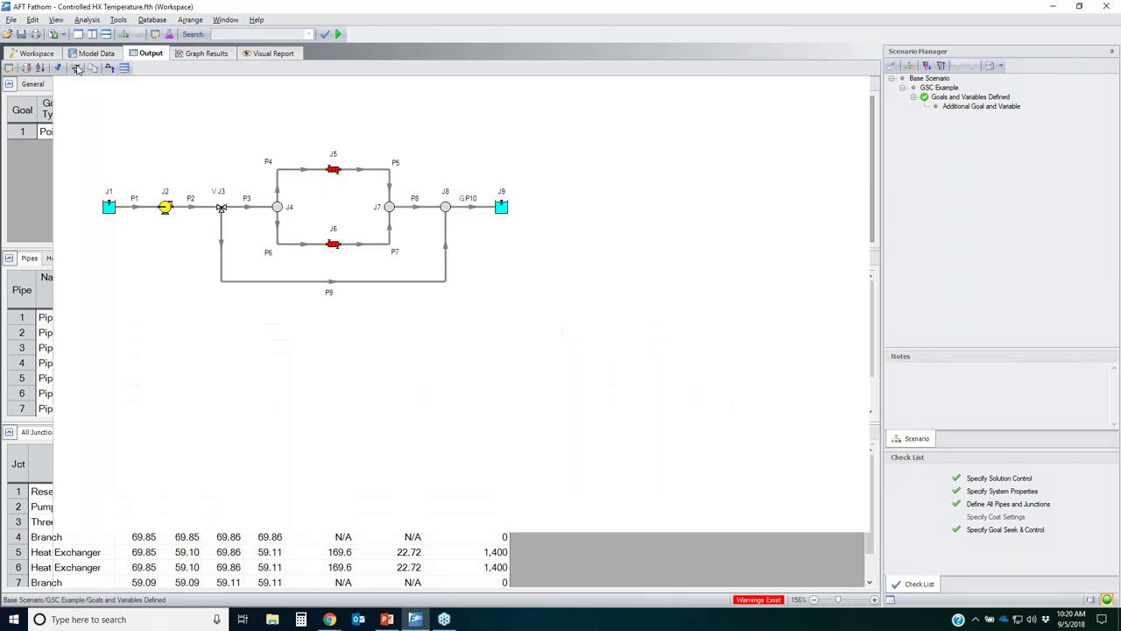
pyautogui.scroll(3, 490, 203)
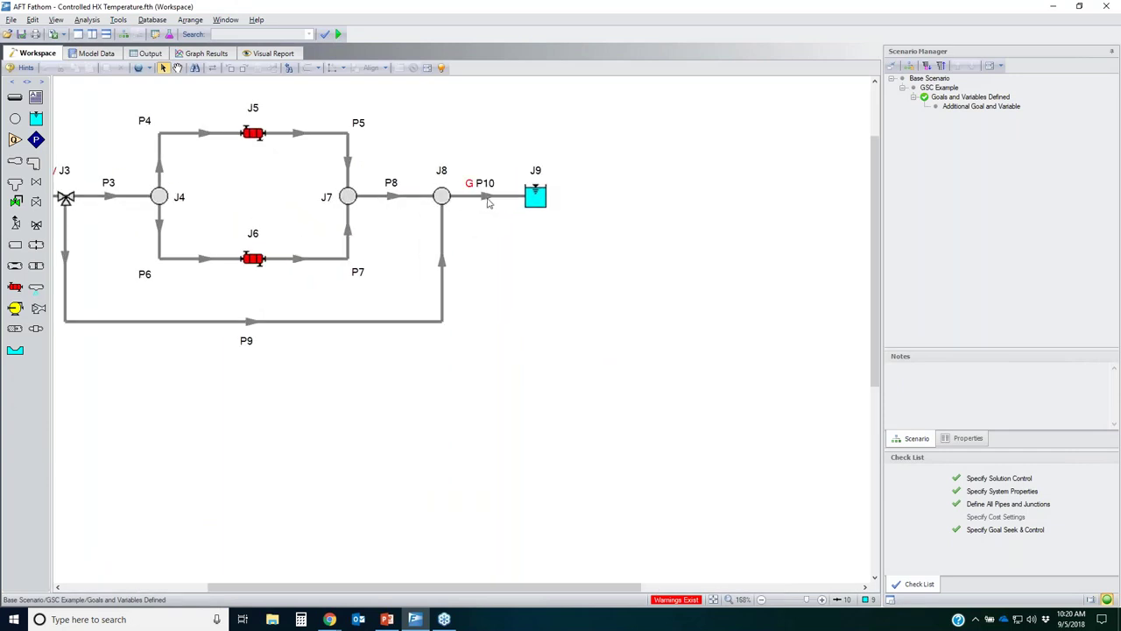
pyautogui.moveTo(491, 203)
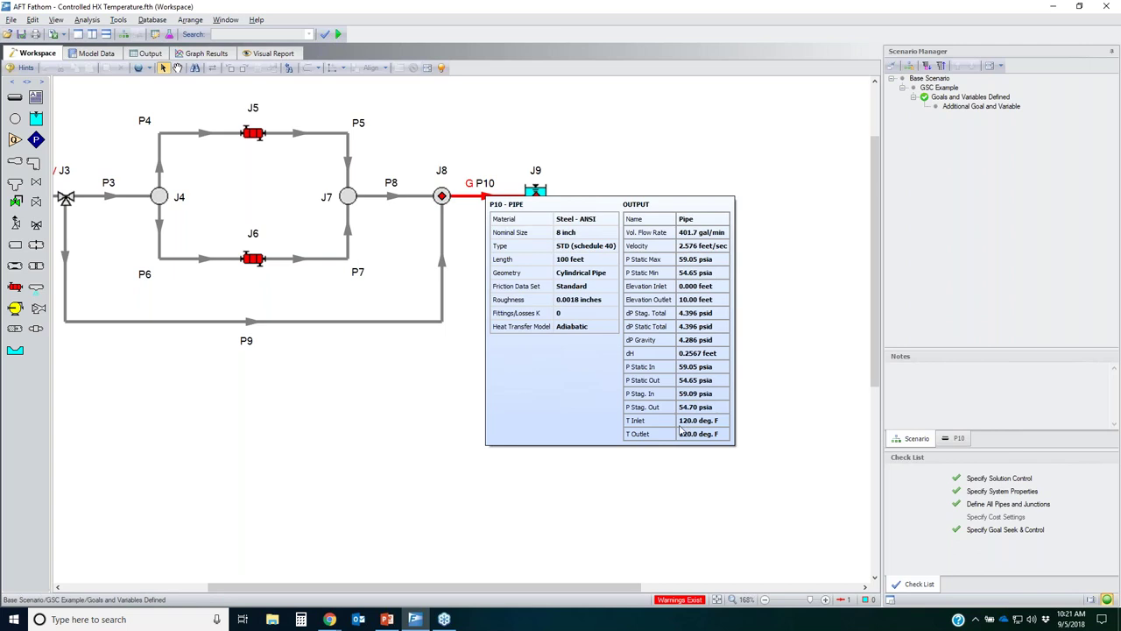
pyautogui.click(391, 198)
pyautogui.moveTo(392, 199)
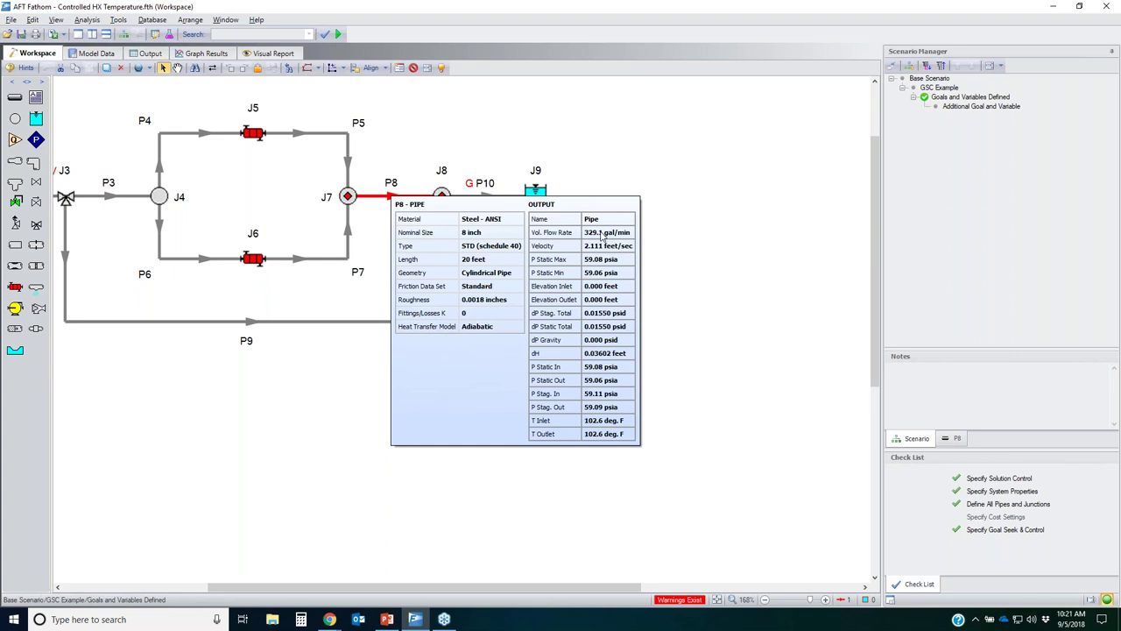
pyautogui.click(442, 264)
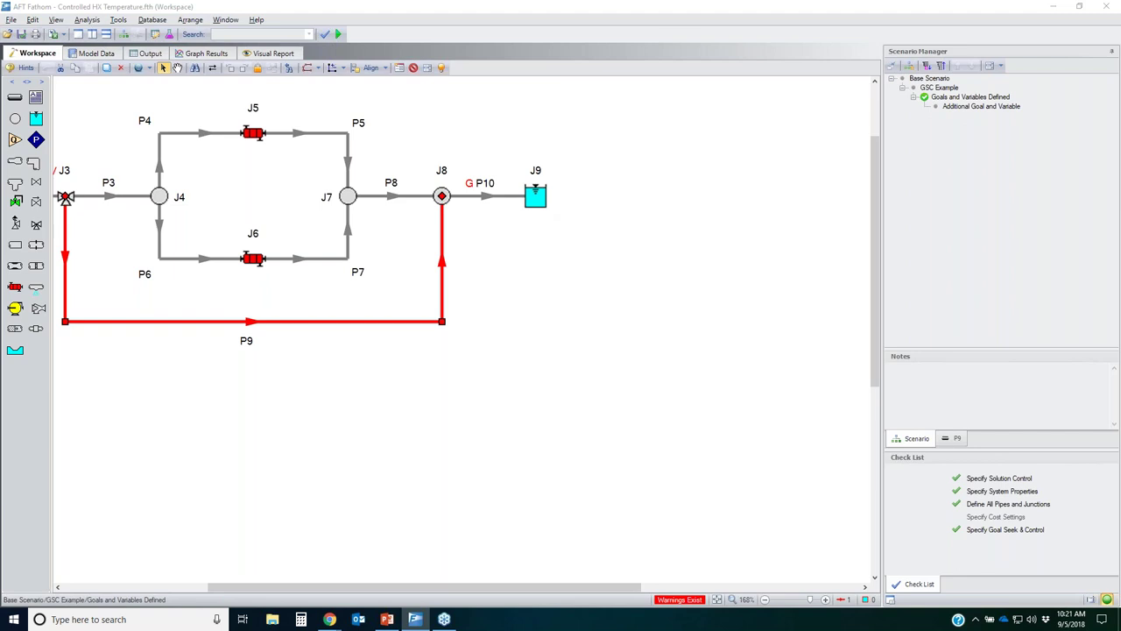
pyautogui.click(790, 318)
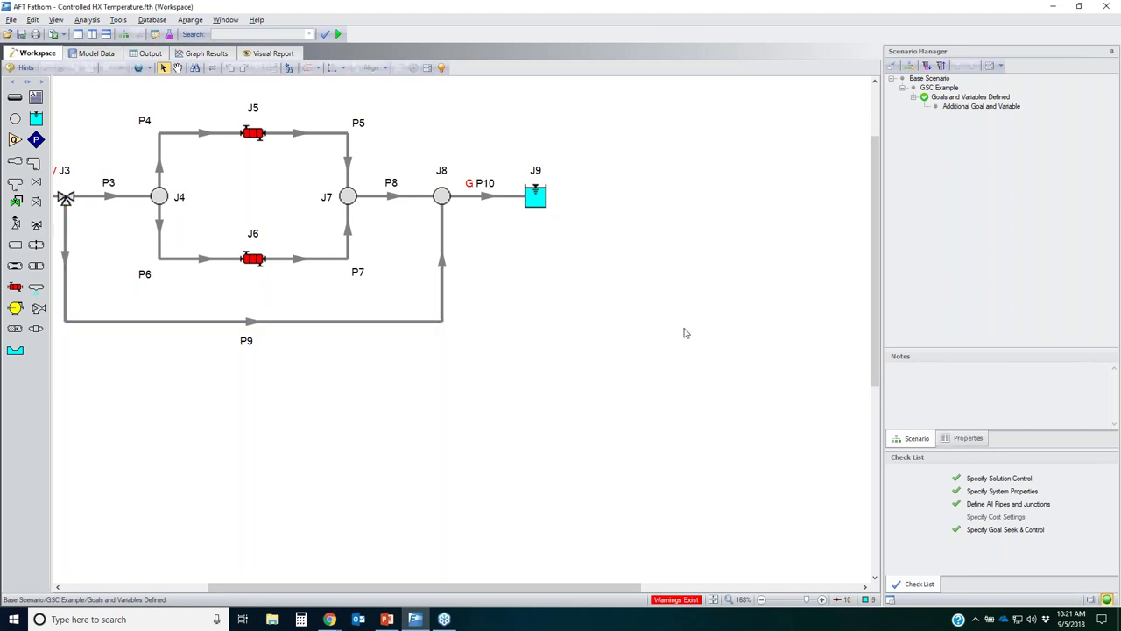
# Switch to PowerPoint, start the slide show from the current slide, and advance to "GSC Example 2 – Multiple Goals & Variables"
pyautogui.click(386, 619)
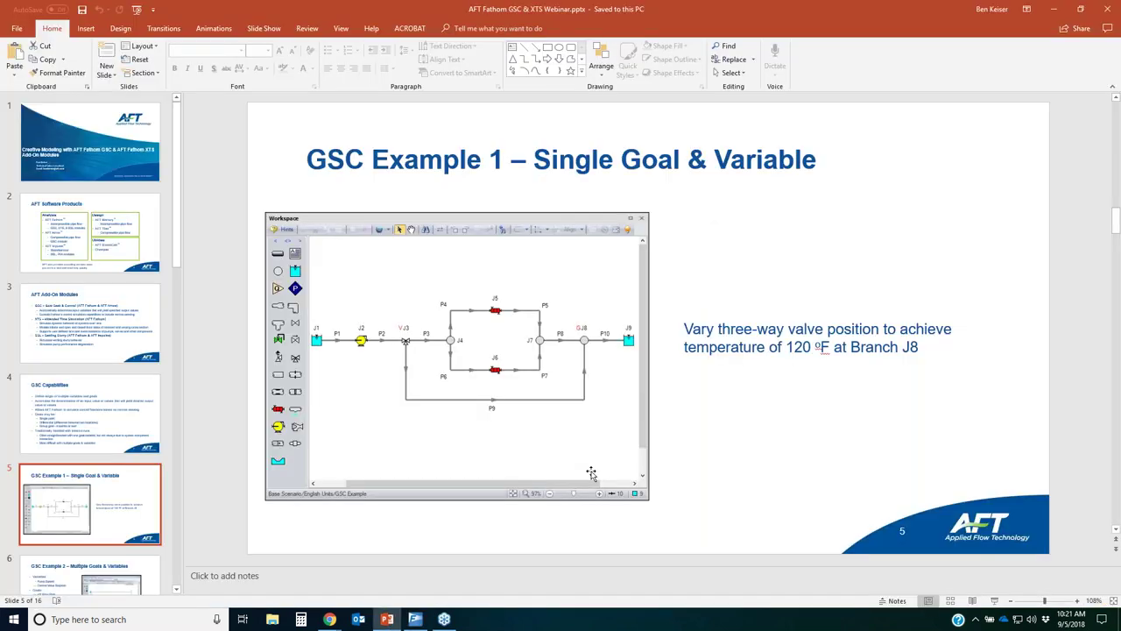
pyautogui.click(994, 601)
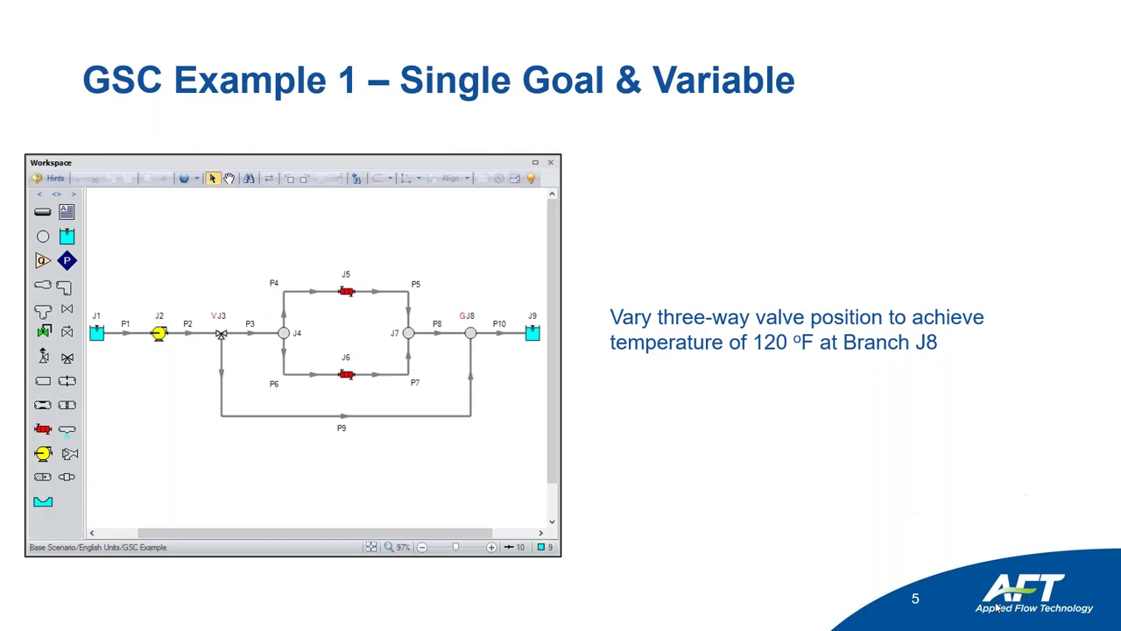
pyautogui.press('Right')
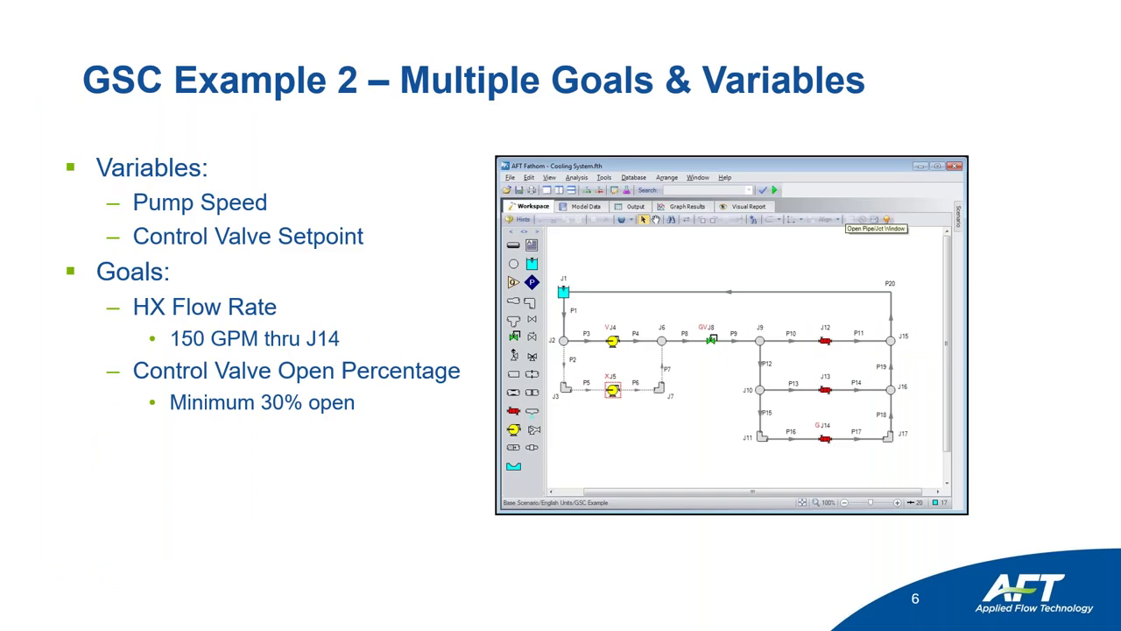
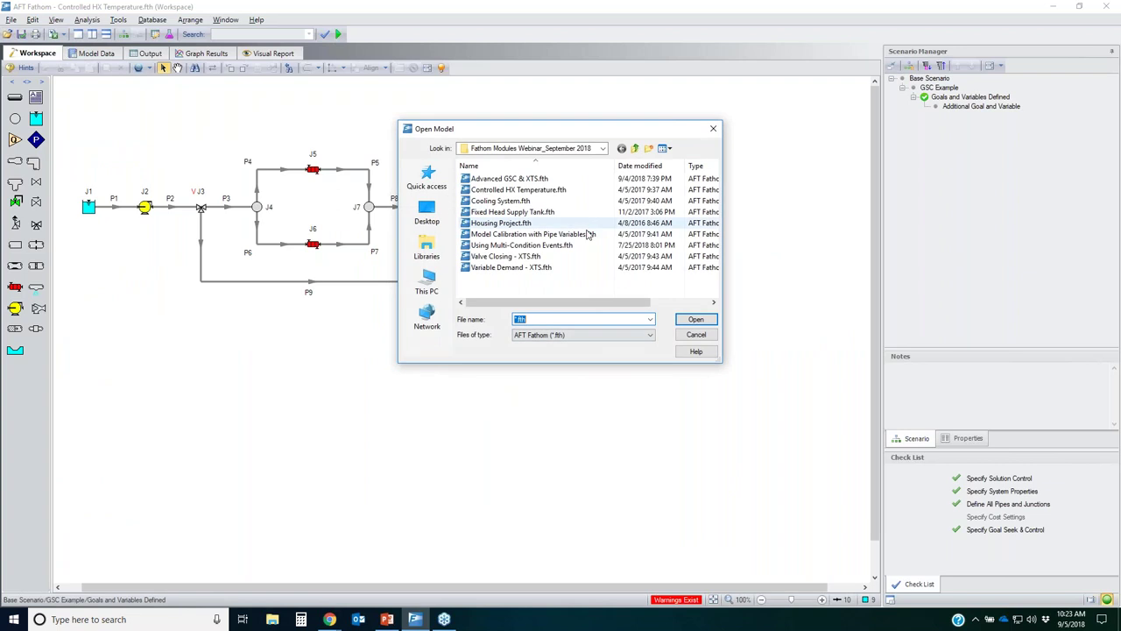
# Open the model Cooling System.fth with its most recent active scenario, and load the Base Scenario
pyautogui.doubleClick(525, 201)
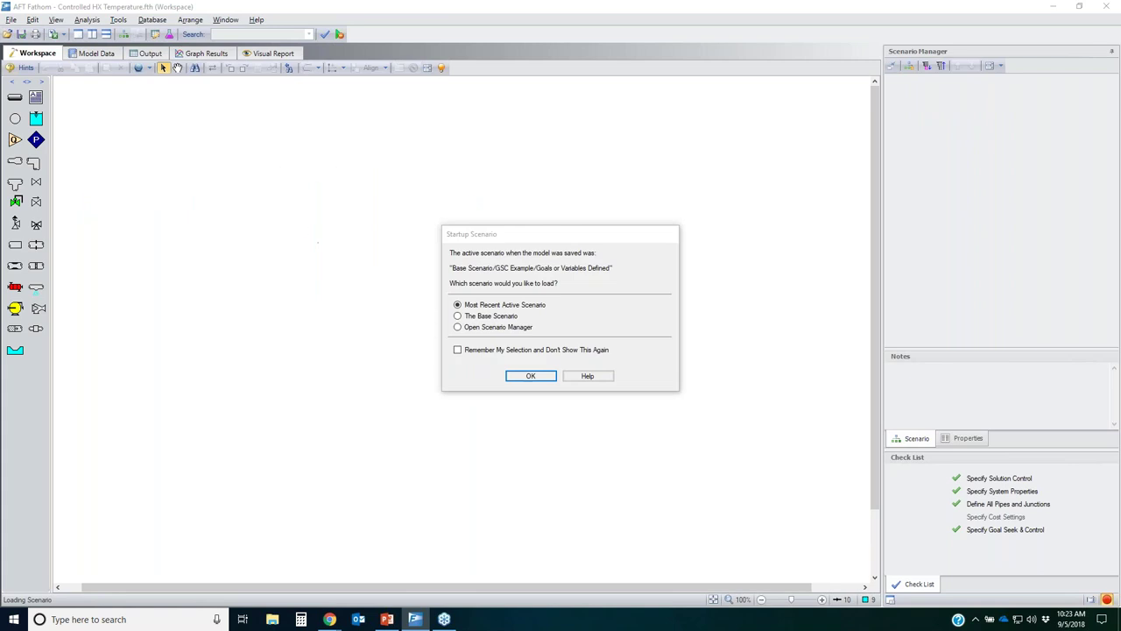
pyautogui.click(550, 376)
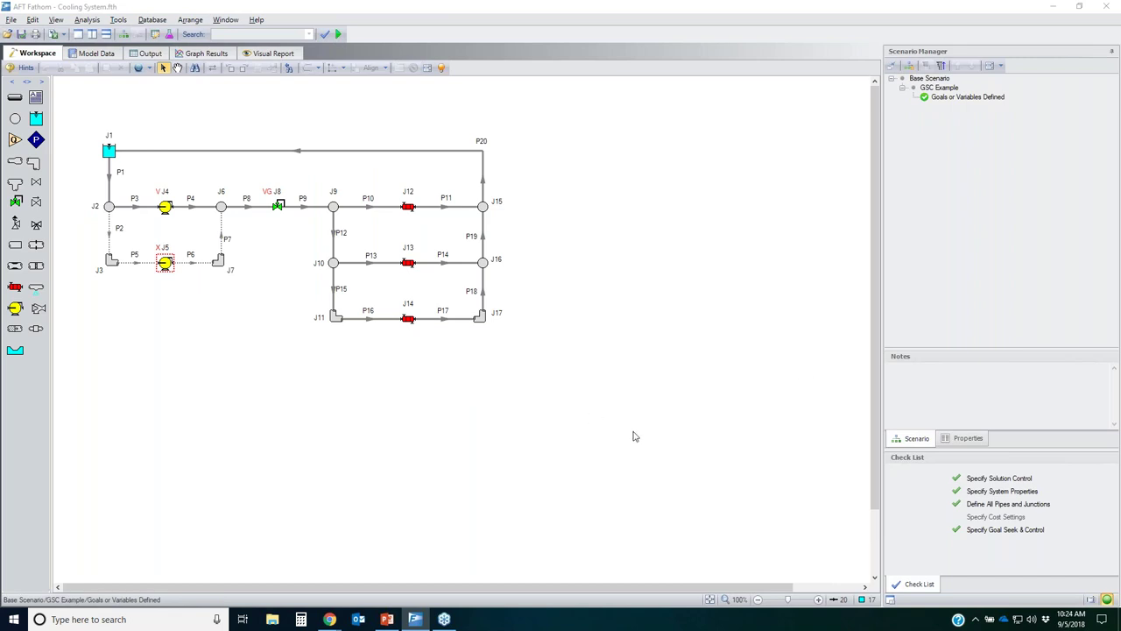
pyautogui.doubleClick(935, 79)
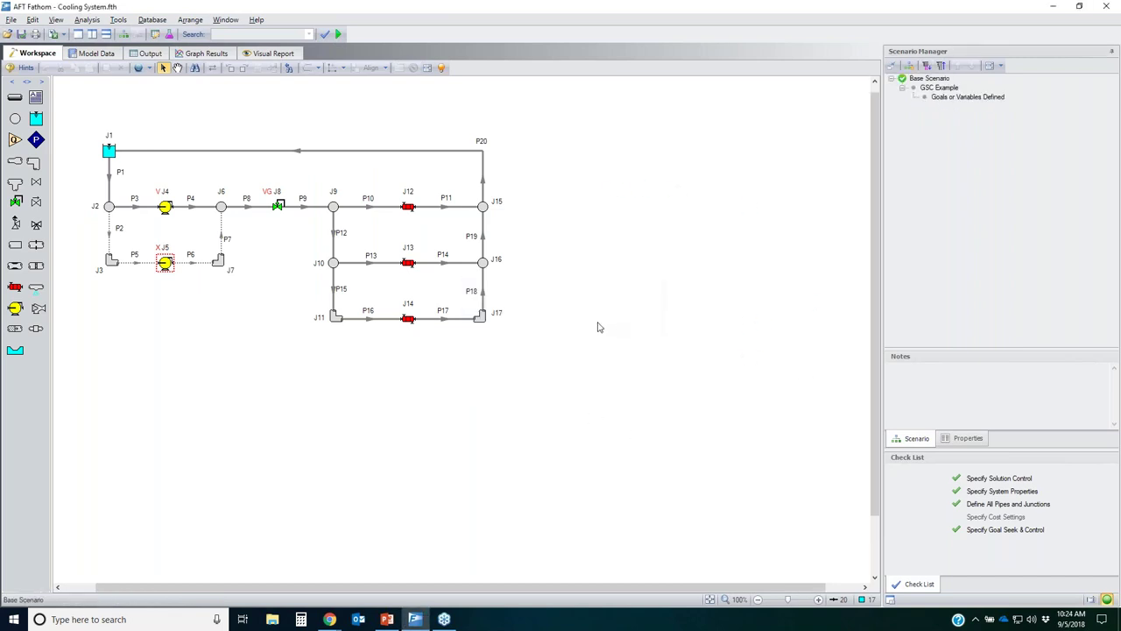
# Select the parallel branch of pump J5 with pipes P2, P5, P6 and P7, set its special conditions, and clear the selection
pyautogui.moveTo(219, 272); pyautogui.dragTo(63, 210)
pyautogui.click(136, 281)
pyautogui.moveTo(204, 291); pyautogui.dragTo(61, 205)
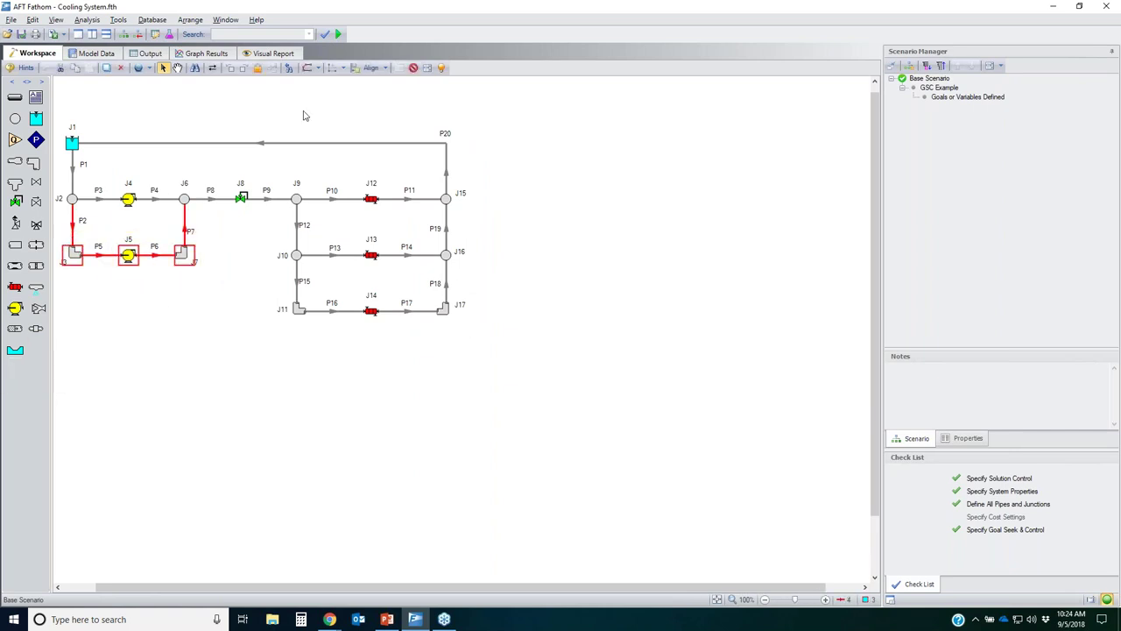
pyautogui.click(413, 67)
pyautogui.click(530, 307)
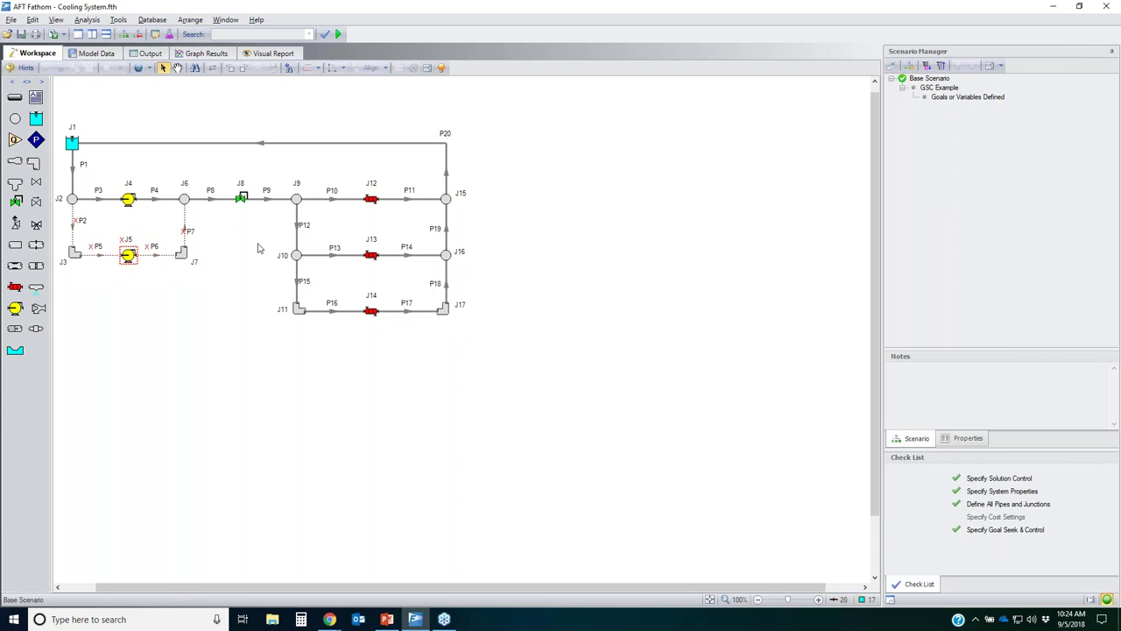
# Review pump J4's pump curve and variable speed settings, and close its properties without changes
pyautogui.click(130, 200)
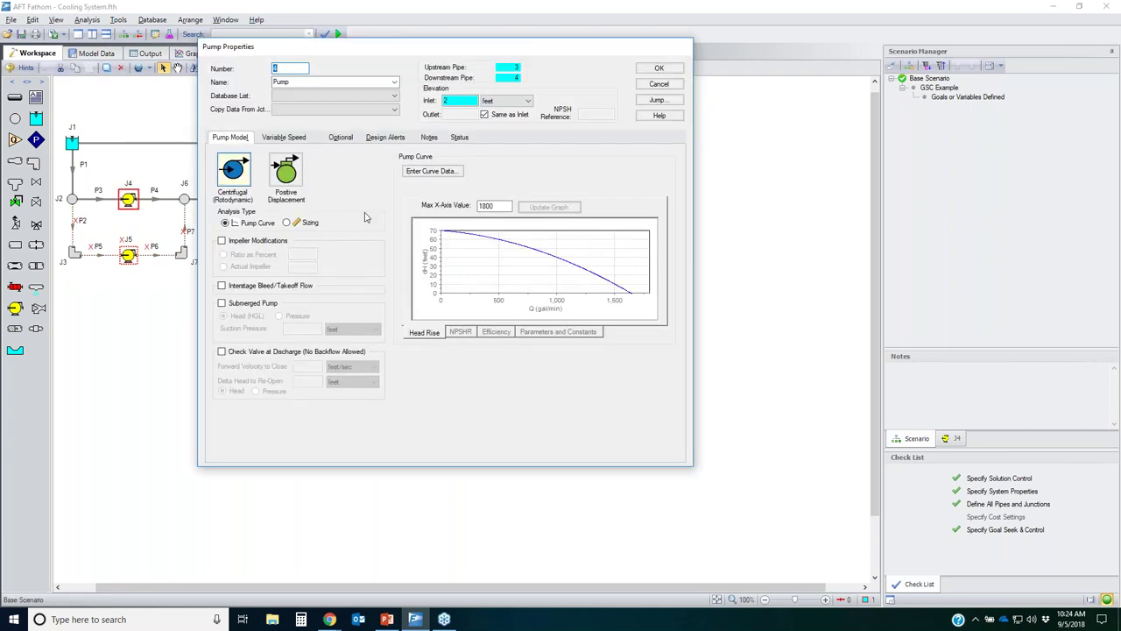
pyautogui.click(289, 138)
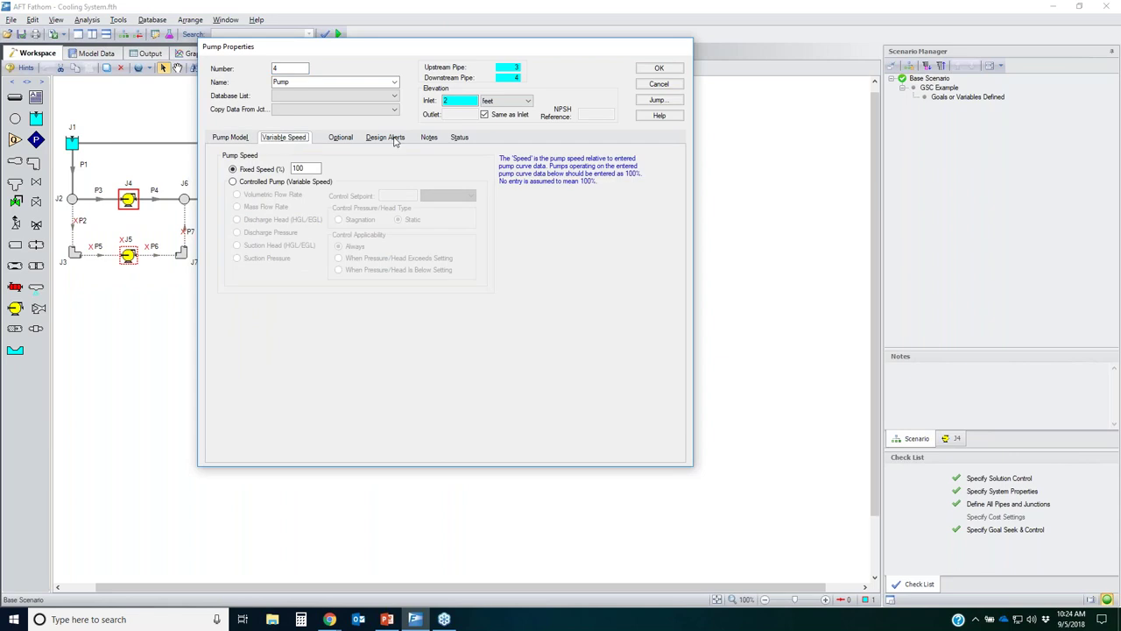
pyautogui.click(659, 83)
# Review control valve J8's type and pressure setpoint, cancel its properties, and briefly box in heat exchangers J12, J13 and J14
pyautogui.click(243, 199)
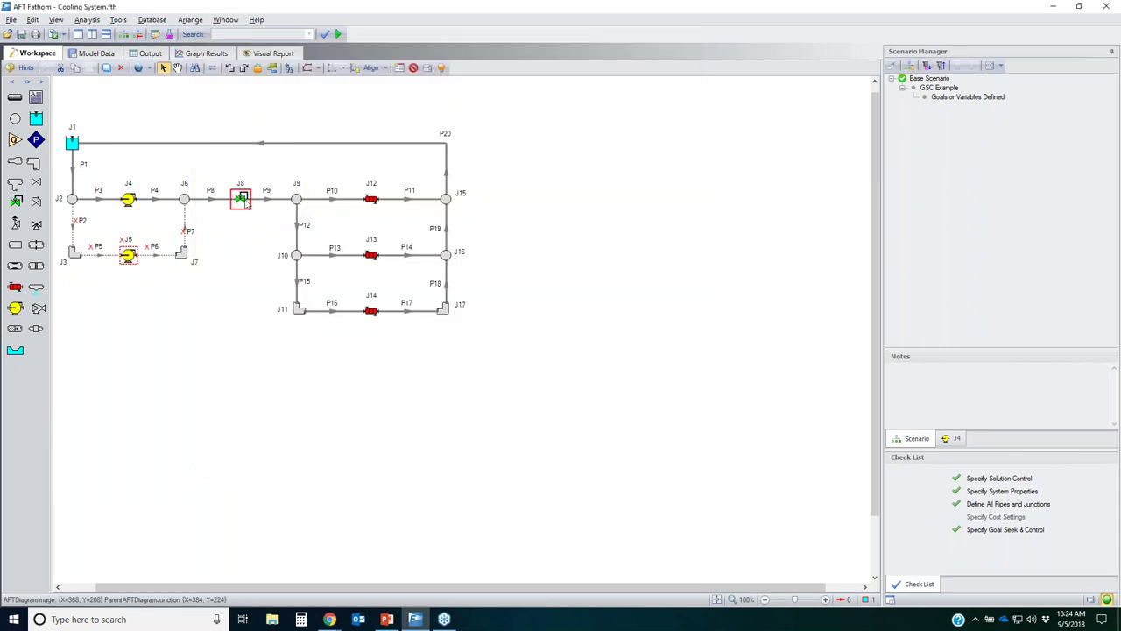
pyautogui.doubleClick(241, 200)
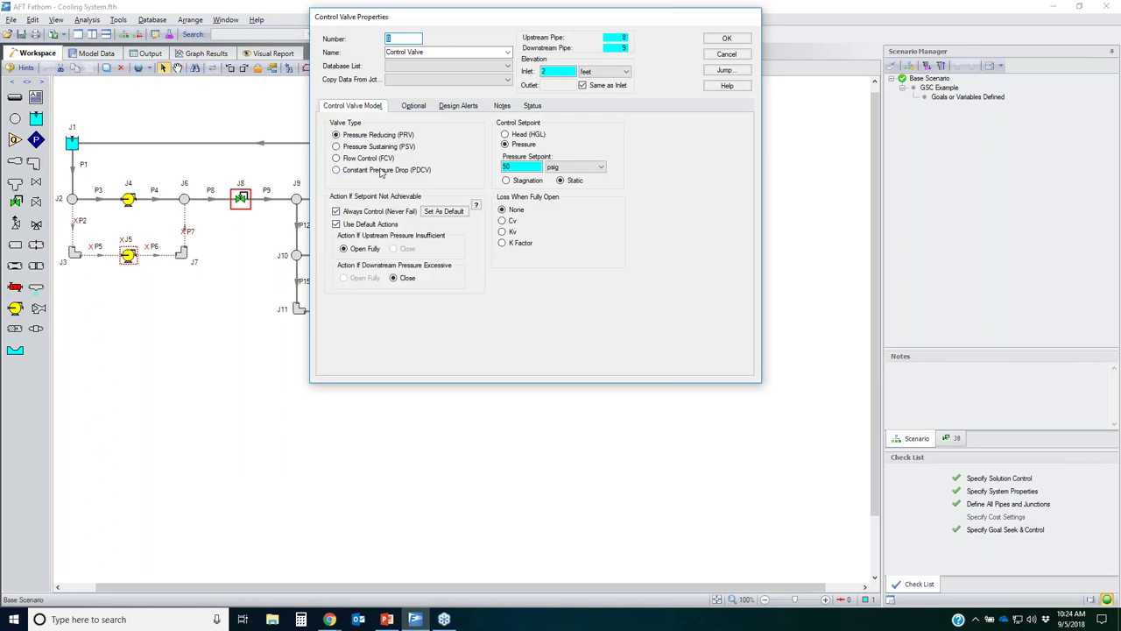
pyautogui.moveTo(538, 26); pyautogui.dragTo(603, 63)
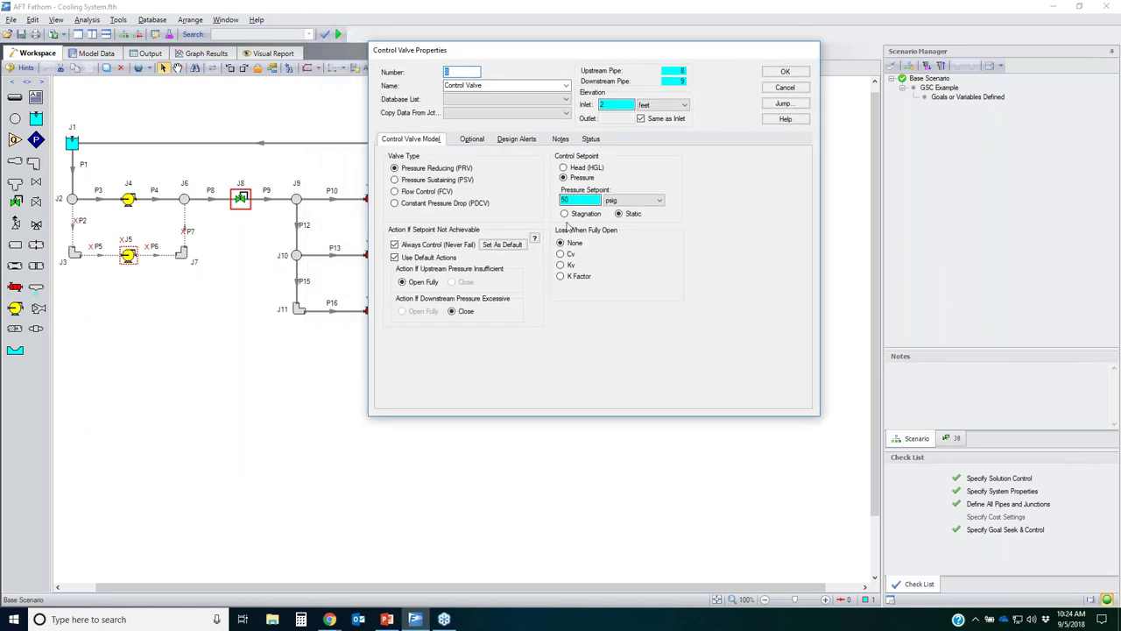
pyautogui.click(784, 87)
pyautogui.moveTo(331, 167); pyautogui.dragTo(398, 356)
pyautogui.click(465, 388)
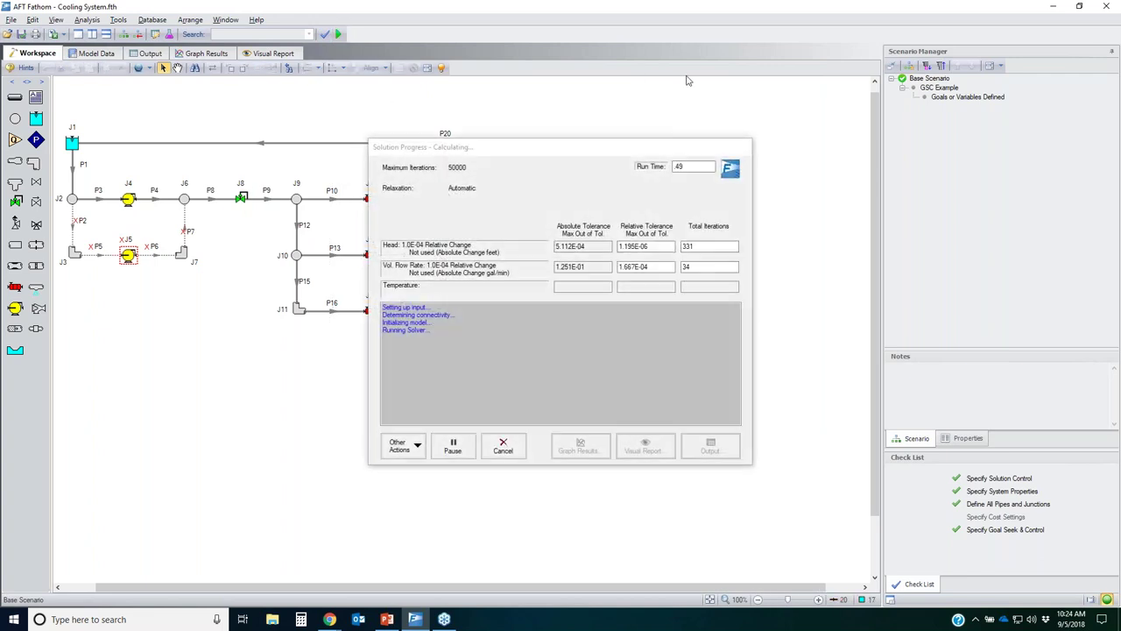
# Run the base scenario, show its output, and highlight pump J4's volumetric flow in the pump summary
pyautogui.click(710, 445)
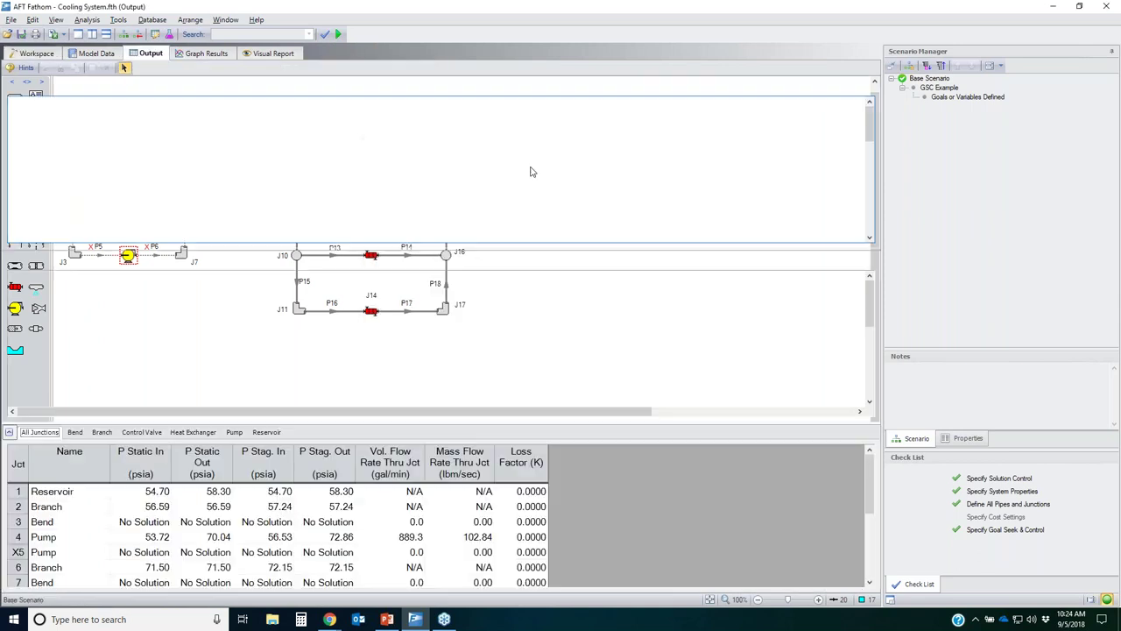
pyautogui.click(104, 86)
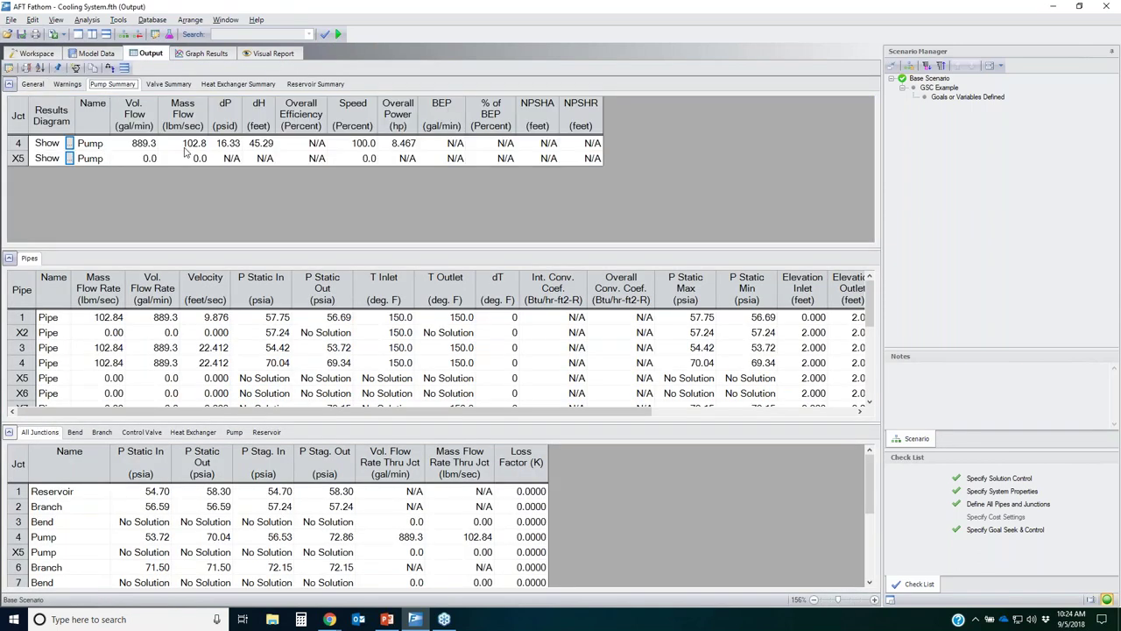
pyautogui.click(143, 145)
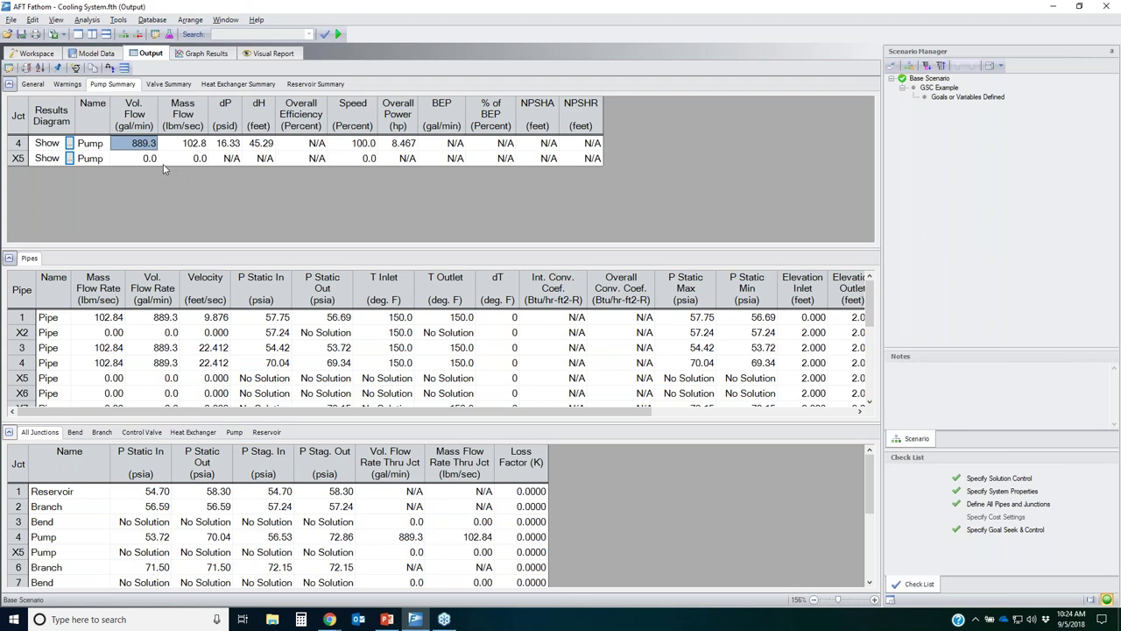
# Show the heat exchanger summary, circle the volumetric flow values with the pen, clear the mark, and return to the output
pyautogui.click(229, 85)
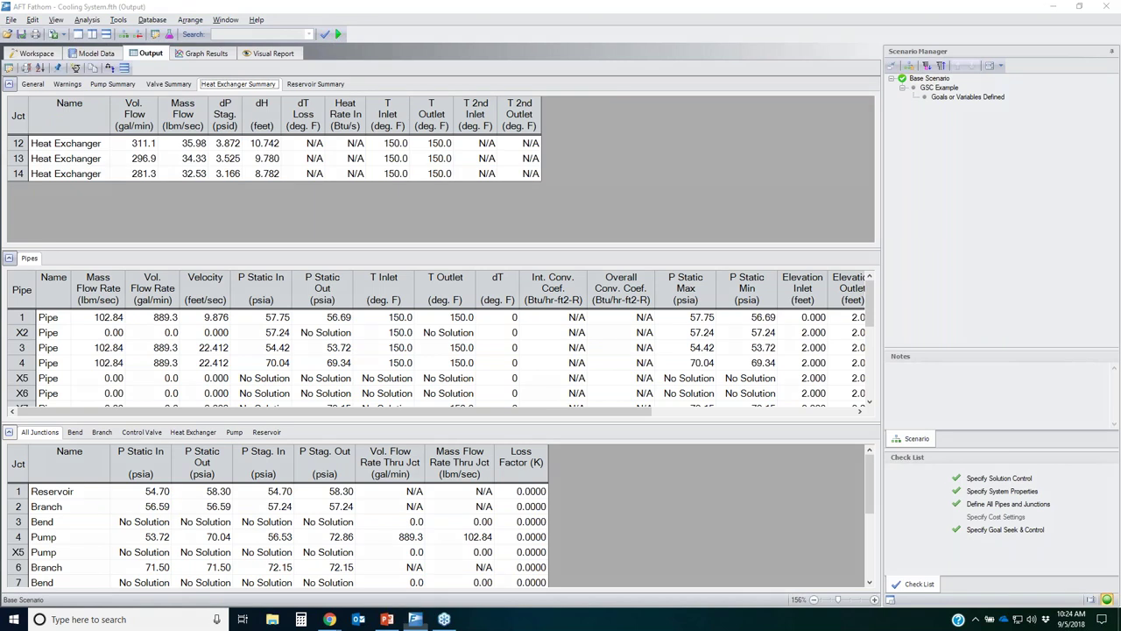
pyautogui.moveTo(112, 99)
pyautogui.mouseDown()
pyautogui.moveTo(138, 92)
pyautogui.moveTo(159, 131)
pyautogui.mouseUp()
pyautogui.moveTo(171, 175)
pyautogui.mouseDown()
pyautogui.moveTo(112, 170)
pyautogui.moveTo(131, 100)
pyautogui.mouseUp()
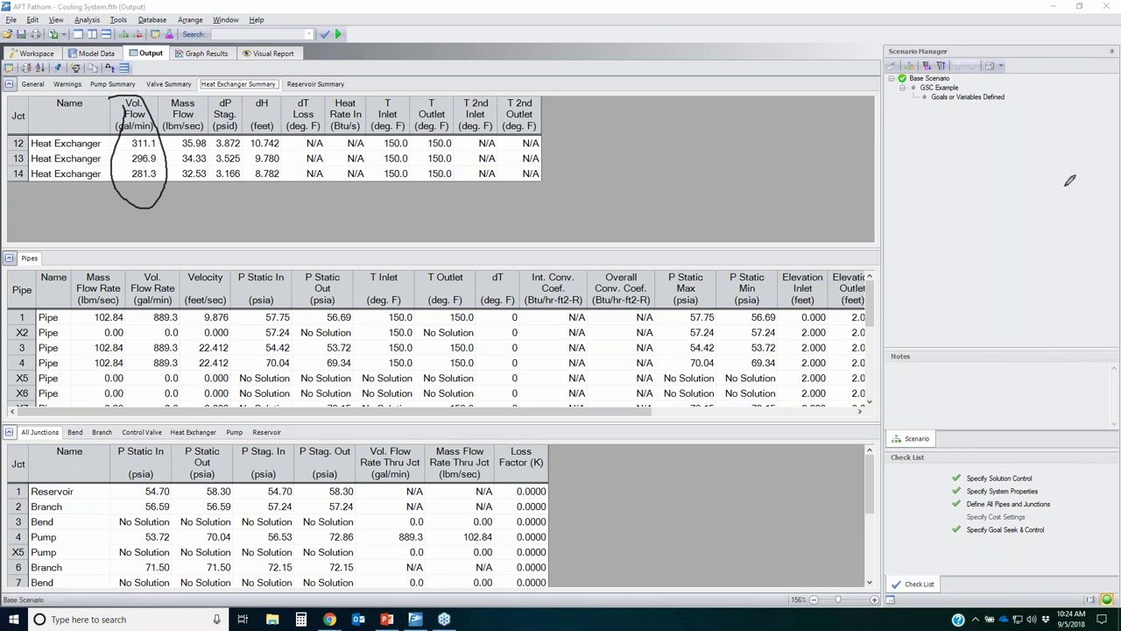
pyautogui.hotkey('alt', 'Tab')
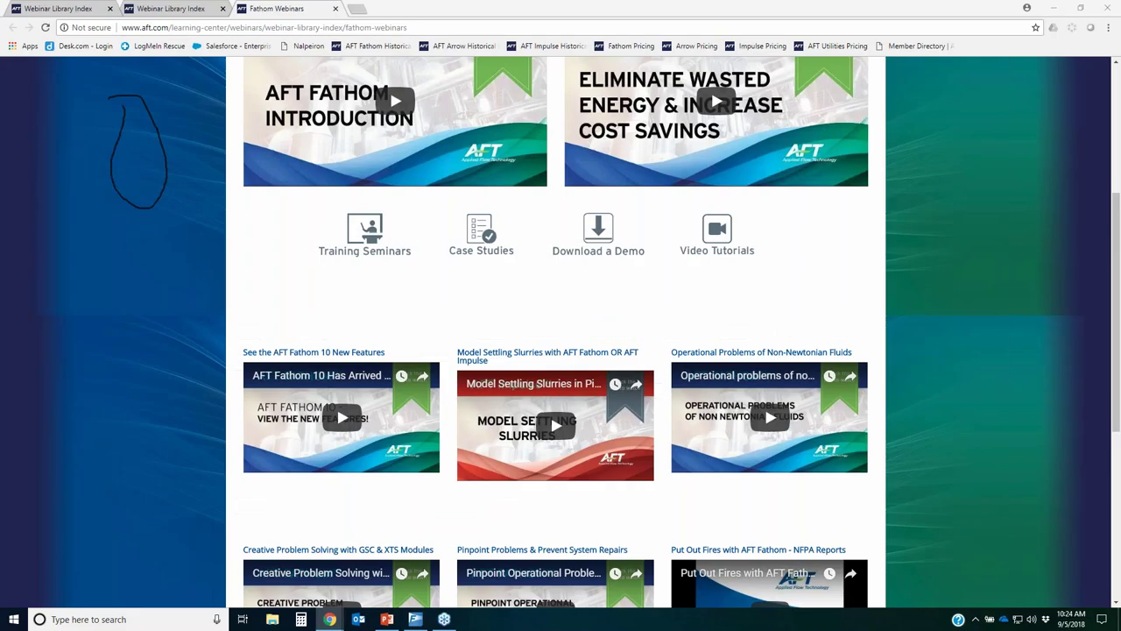
pyautogui.press('Escape')
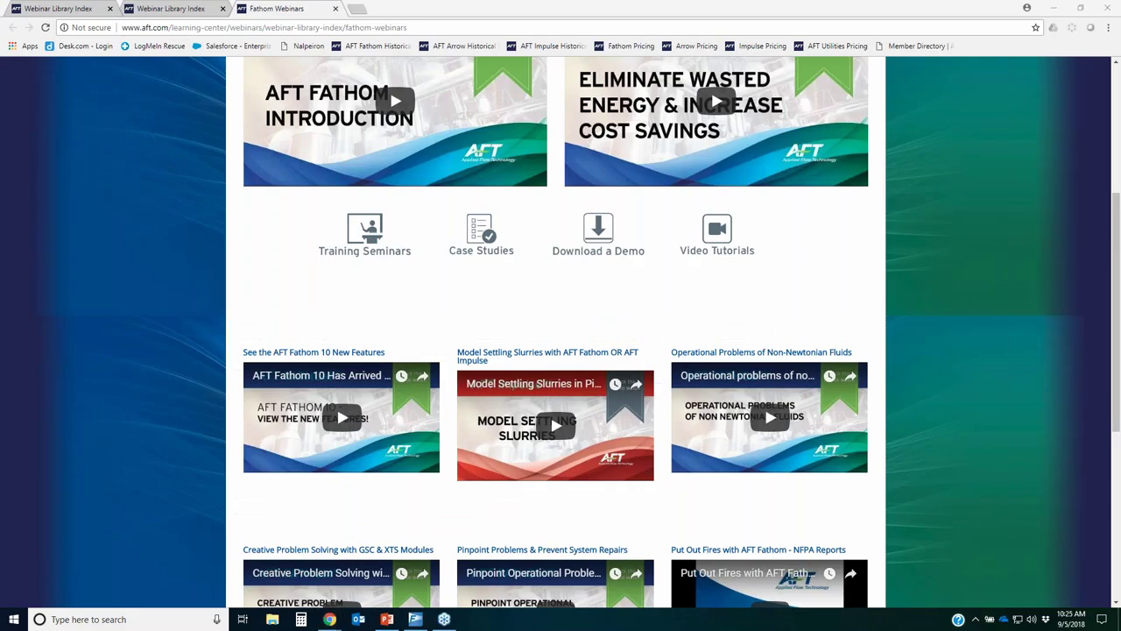
pyautogui.hotkey('alt', 'Tab')
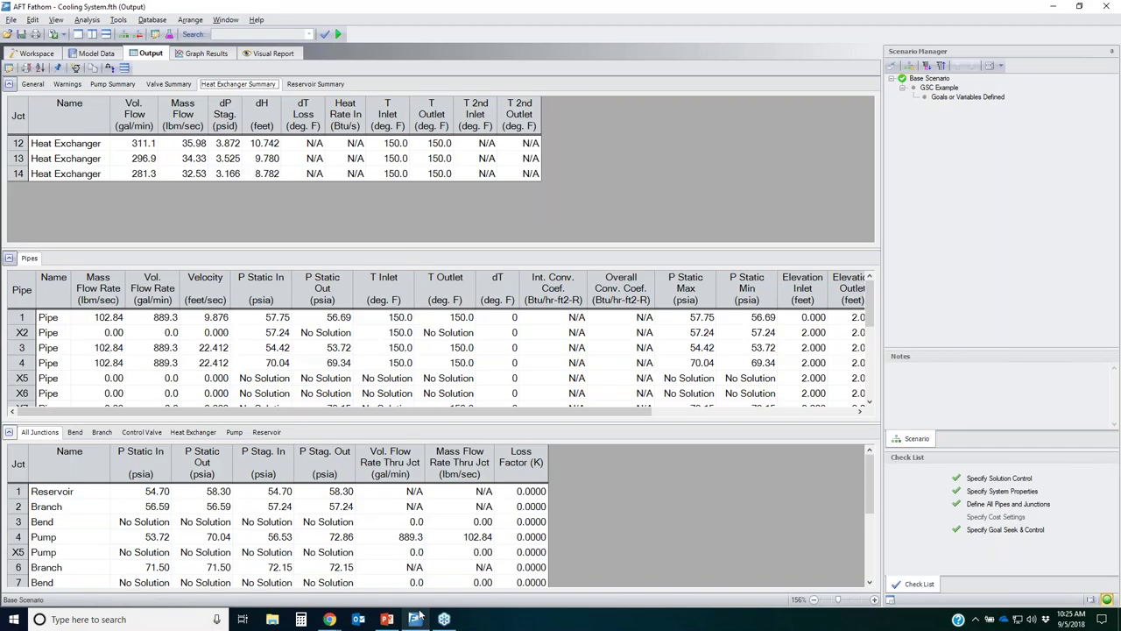
# Show the valve summary and add Open Percentage, in percent, to the displayed valve output parameters
pyautogui.click(183, 85)
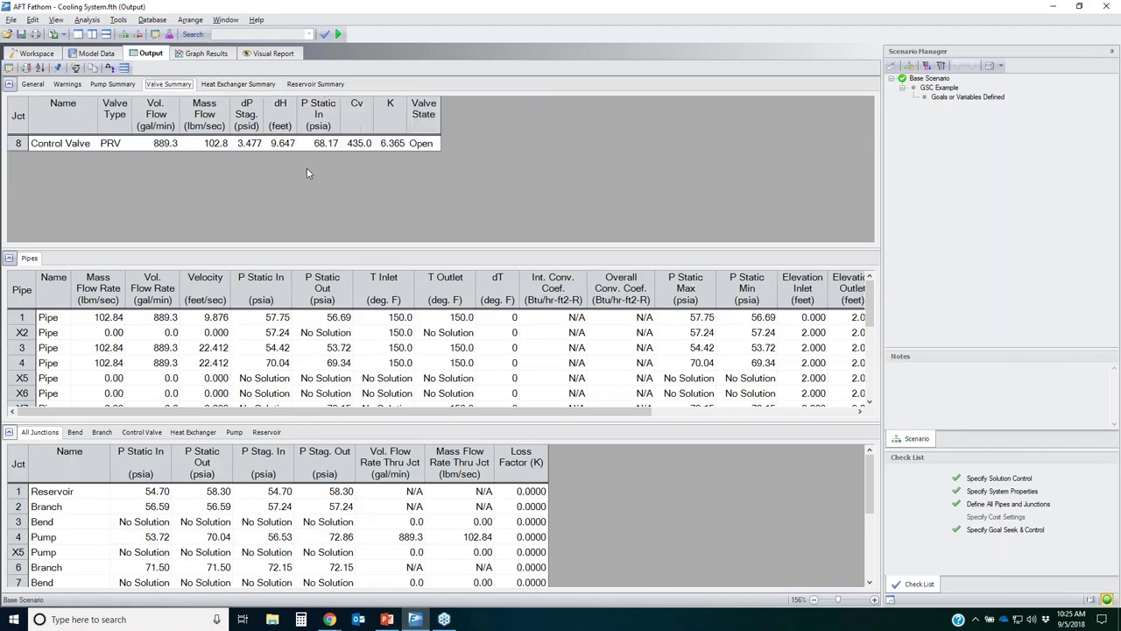
pyautogui.click(9, 68)
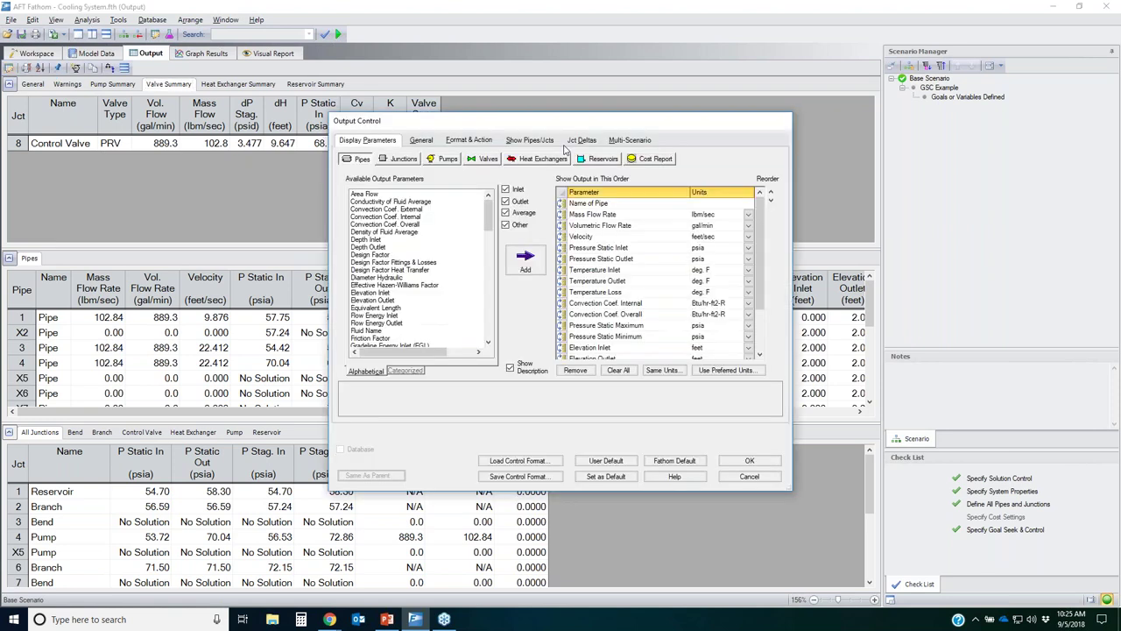
pyautogui.click(489, 159)
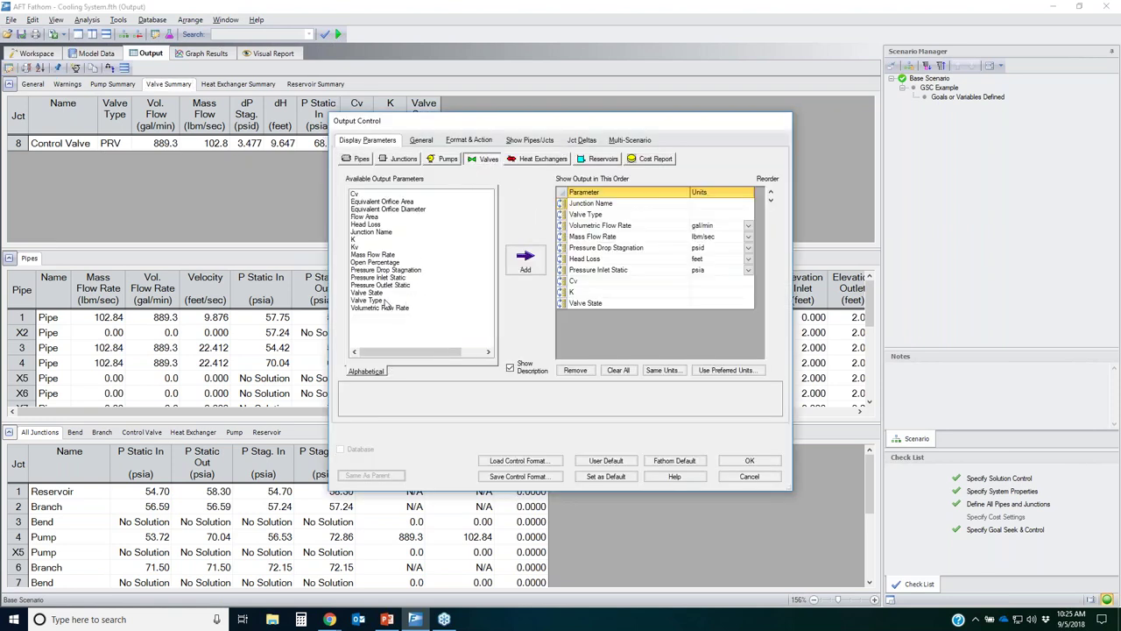
pyautogui.click(375, 262)
pyautogui.click(526, 259)
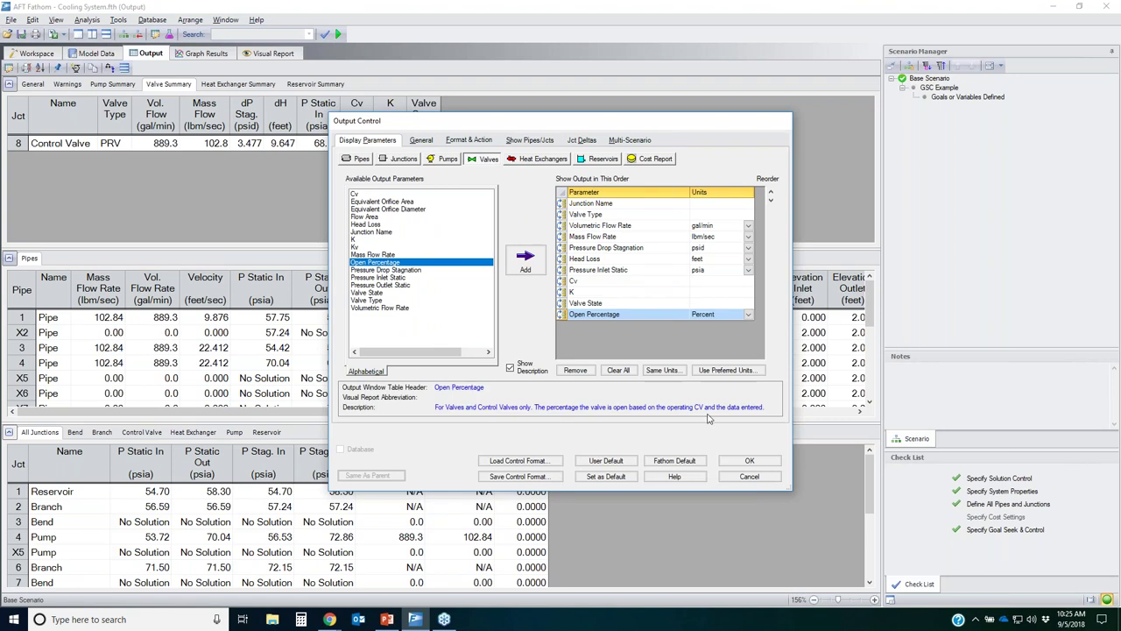
pyautogui.click(748, 459)
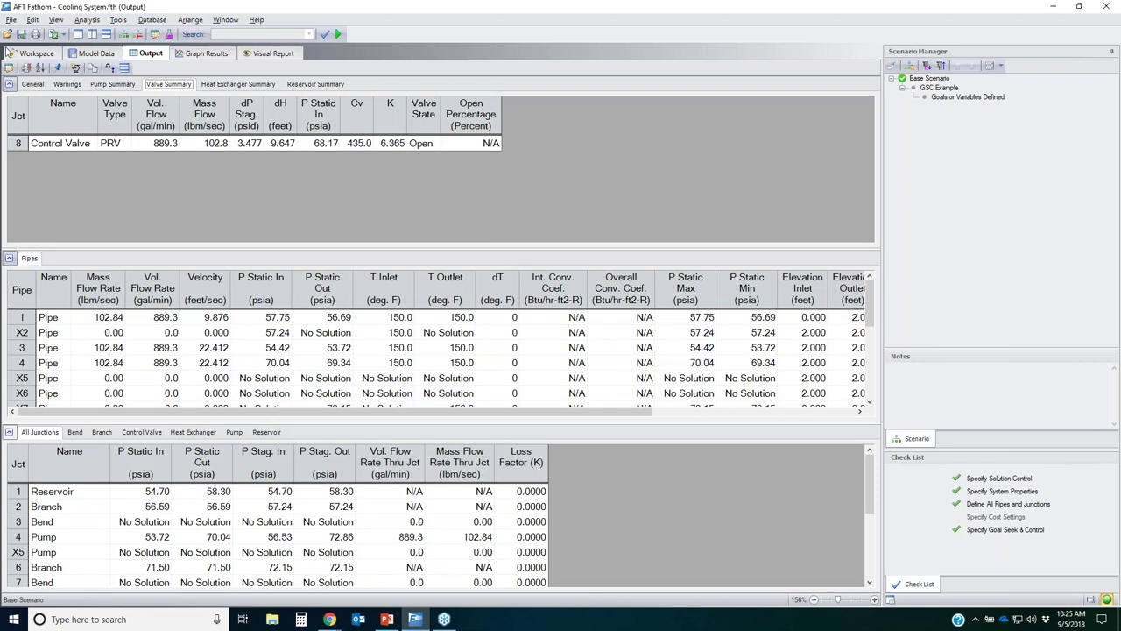
# Return to the workspace and load the GSC Example scenario
pyautogui.click(26, 53)
pyautogui.doubleClick(946, 88)
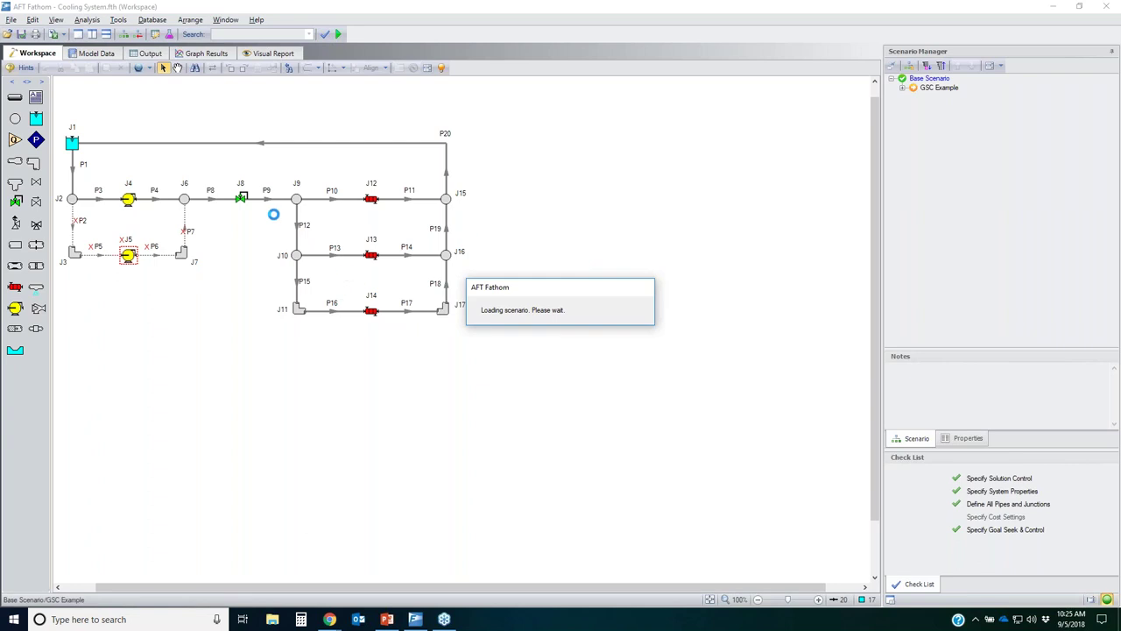
# Check control valve J8's properties without changing them, and load the Goals or Variables Defined scenario
pyautogui.doubleClick(240, 193)
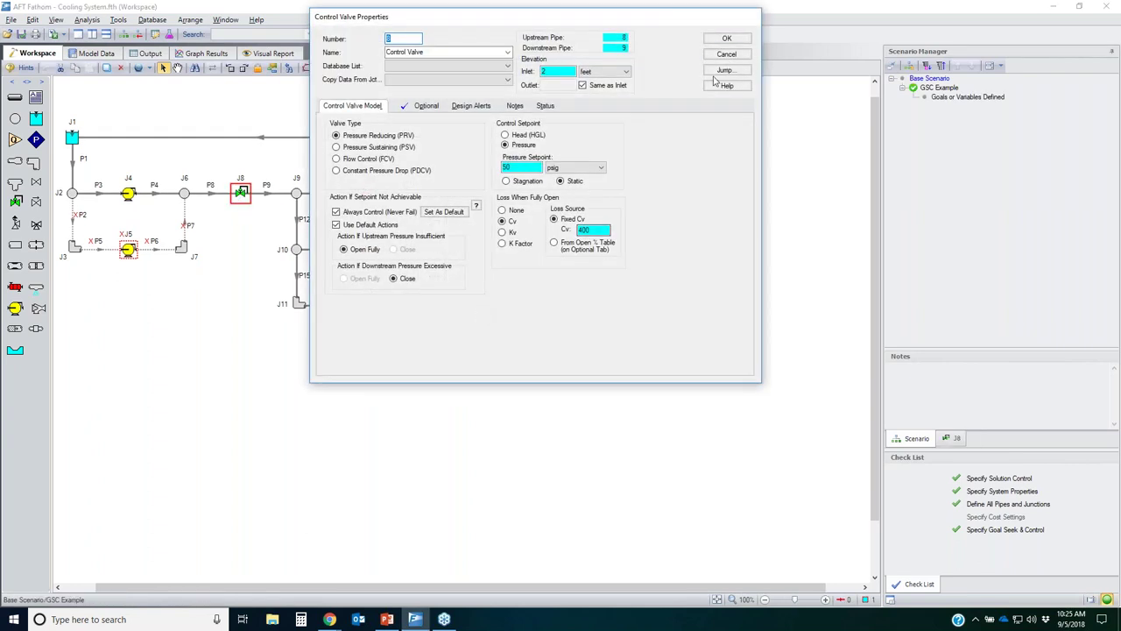
pyautogui.click(725, 55)
pyautogui.doubleClick(970, 98)
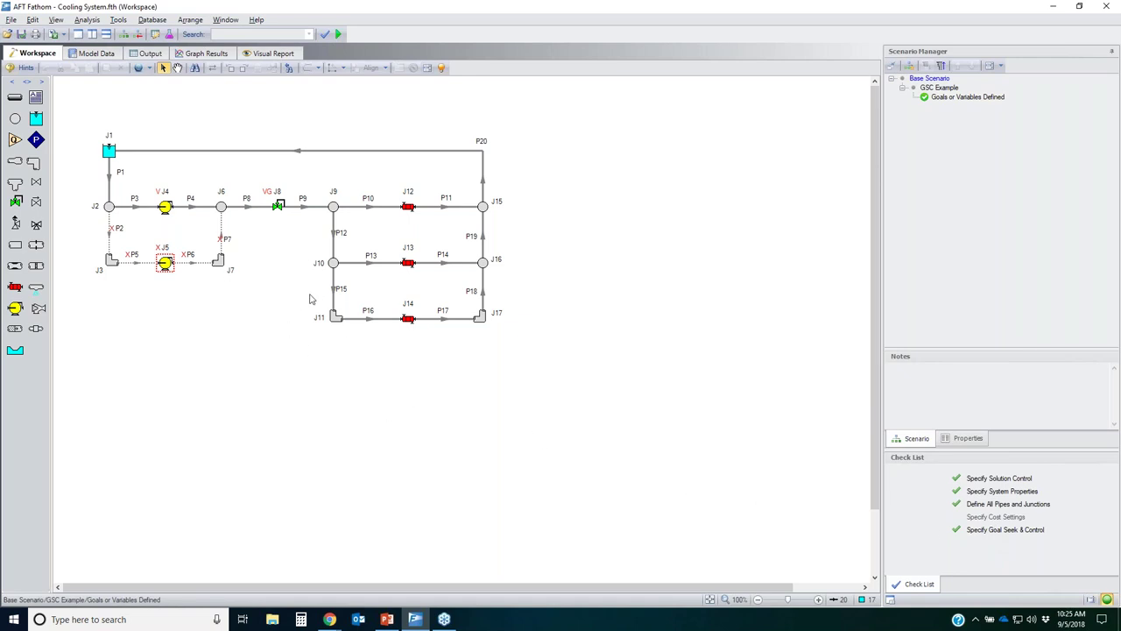
# Review the variables in the Goal Seek and Control Manager, cancel out of it, and set Goal Seek & Control to Ignore
pyautogui.click(81, 19)
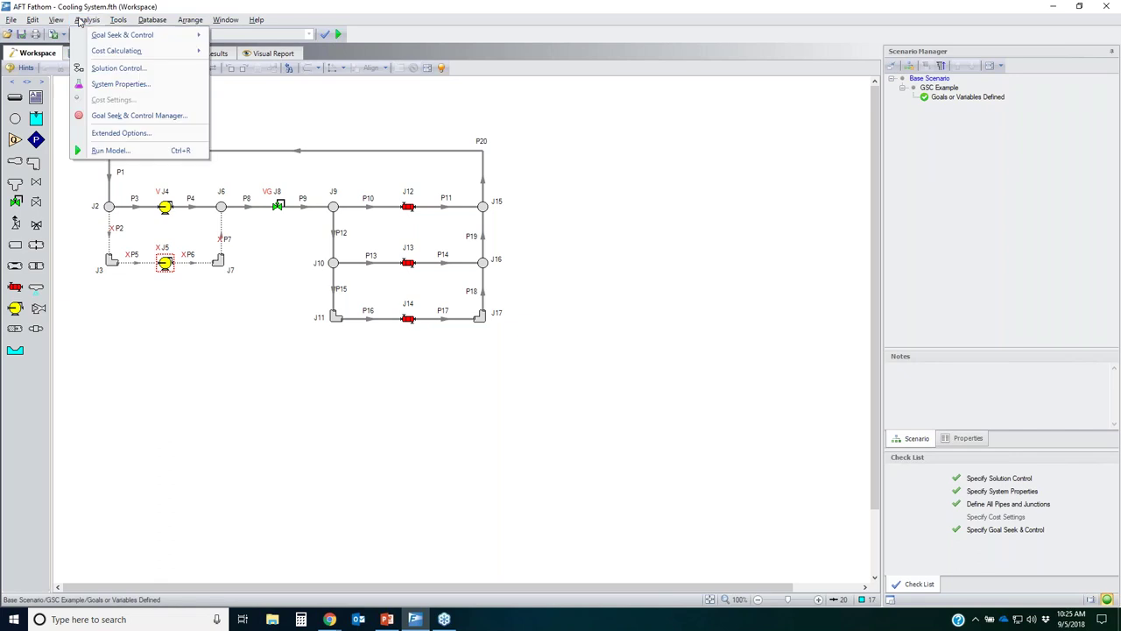
pyautogui.click(131, 115)
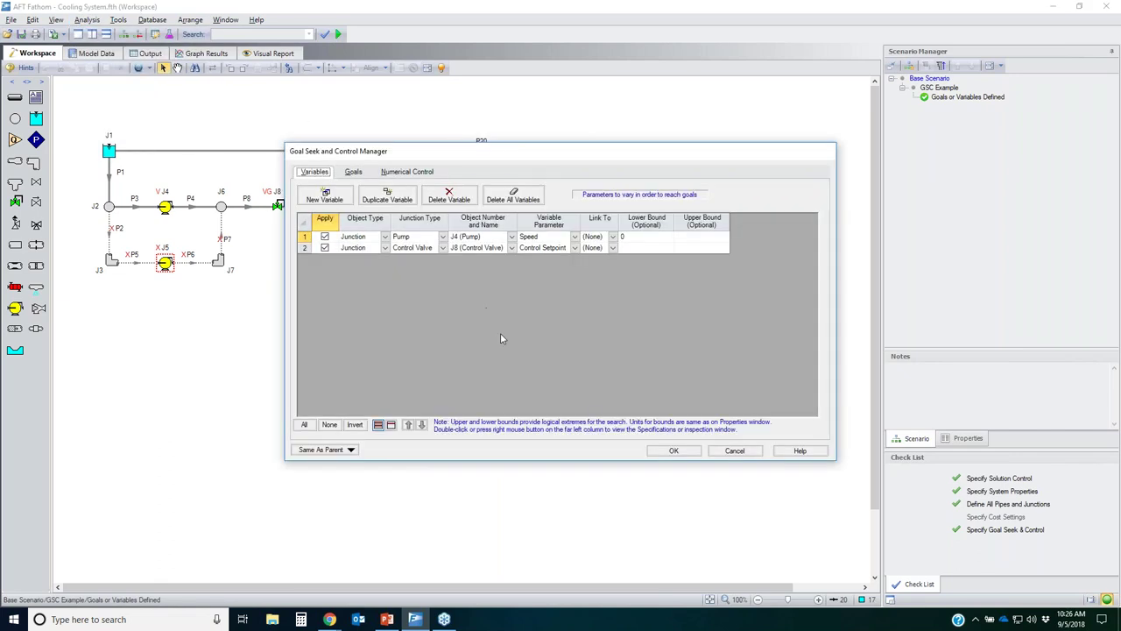
pyautogui.click(732, 451)
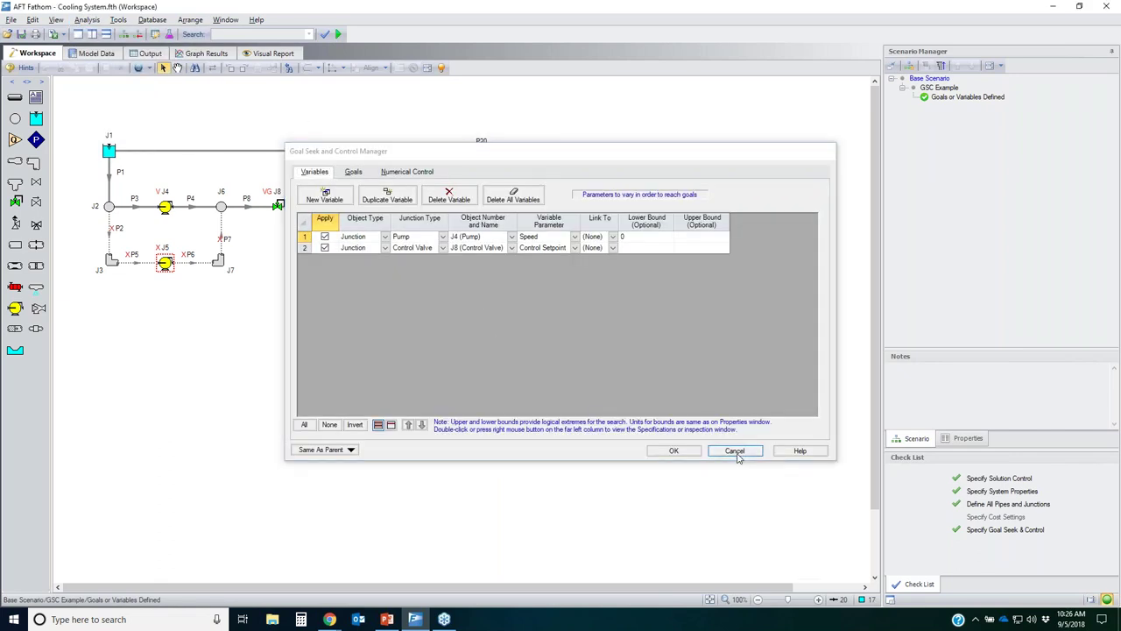
pyautogui.click(87, 19)
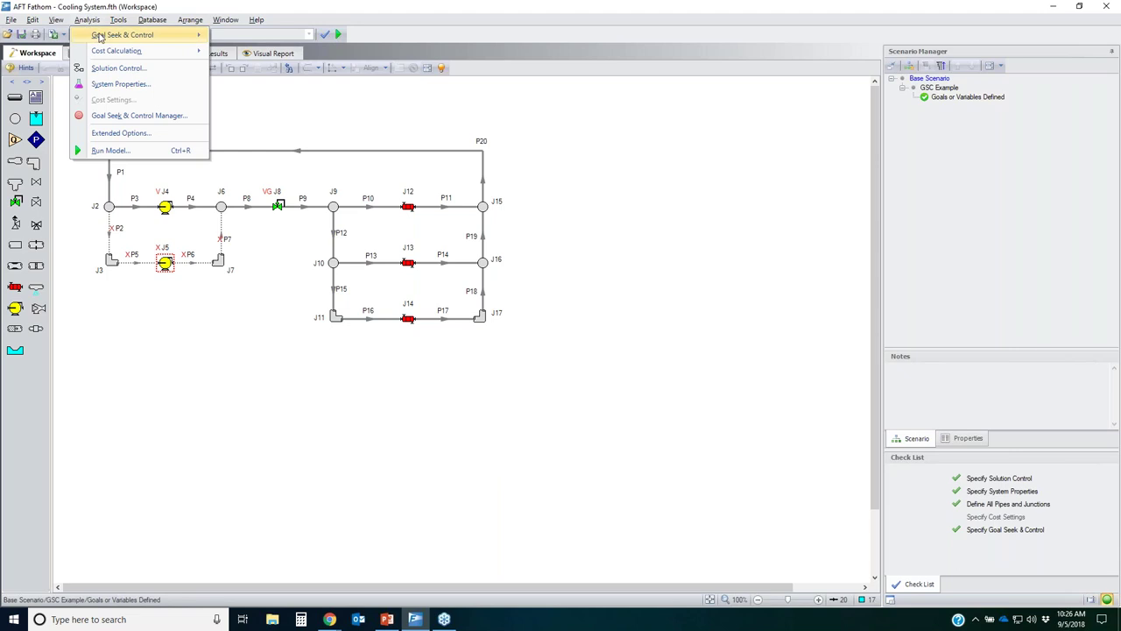
pyautogui.moveTo(101, 35)
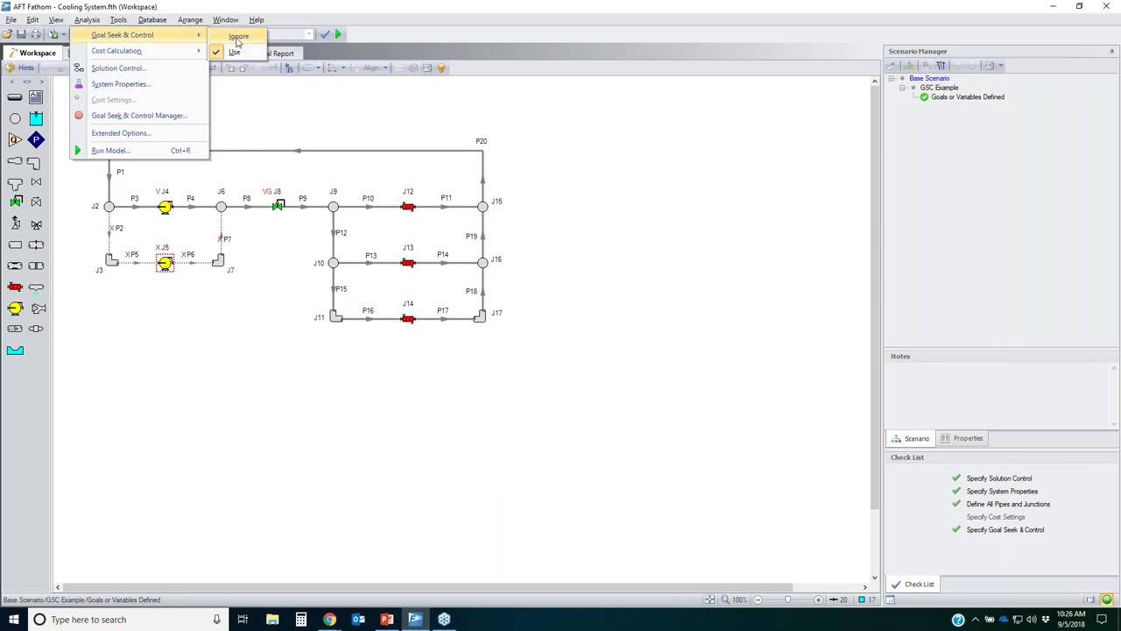
pyautogui.click(237, 37)
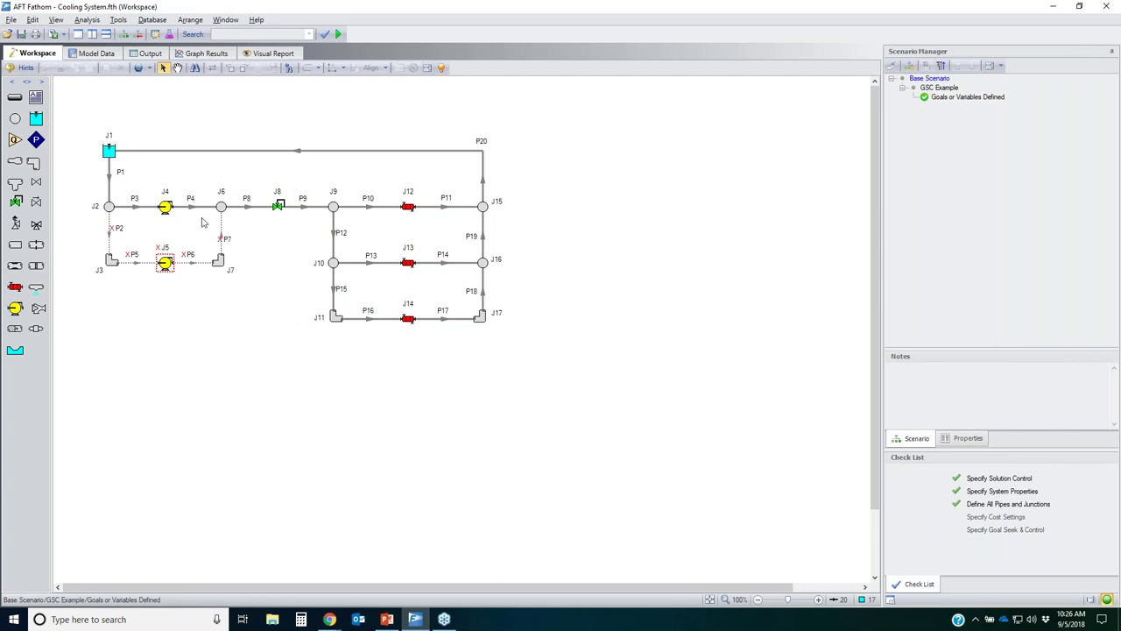
# Inspect the variable speed settings of pump J4 and close its properties without changes
pyautogui.click(166, 209)
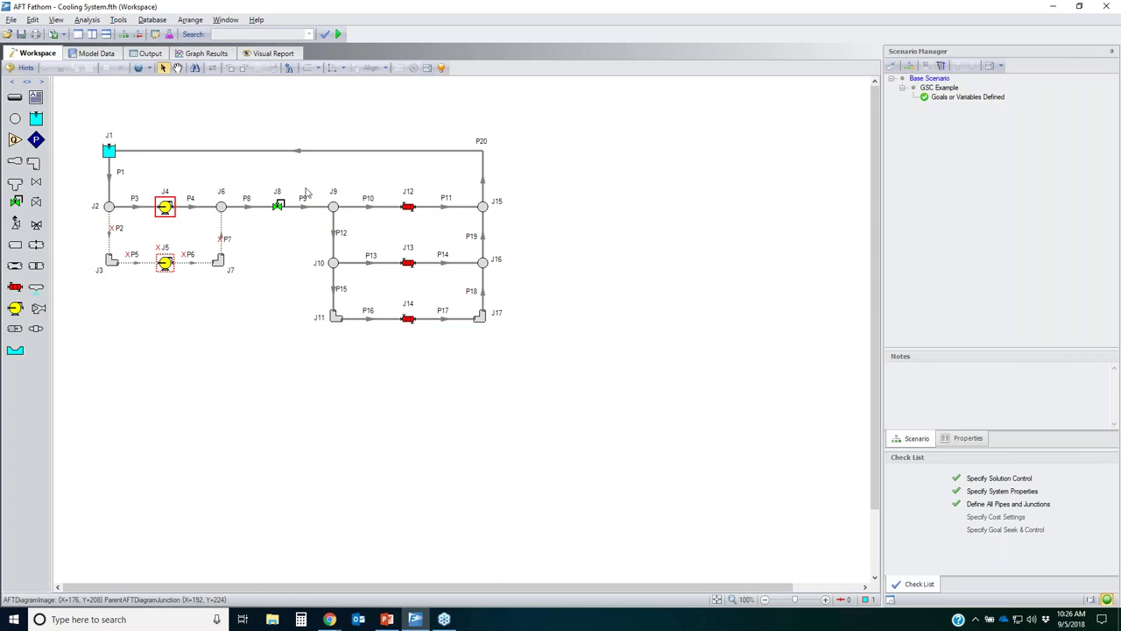
pyautogui.click(282, 139)
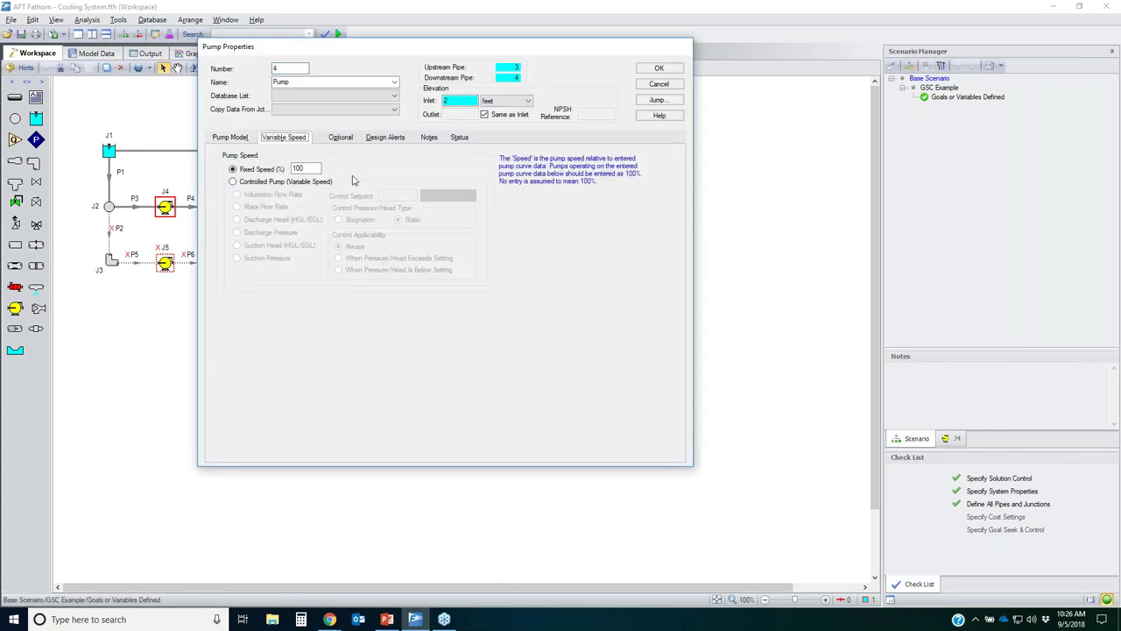
pyautogui.click(659, 84)
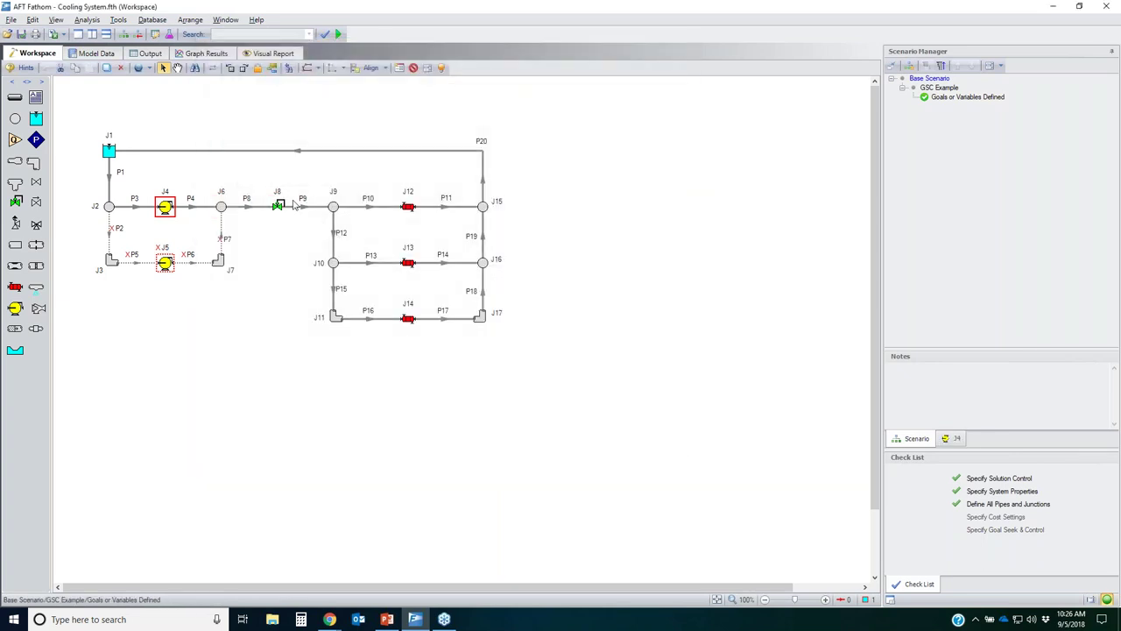
# Inspect control valve J8's setpoint and open percentage data, graph Cv against open percent, and close its properties unchanged
pyautogui.click(276, 205)
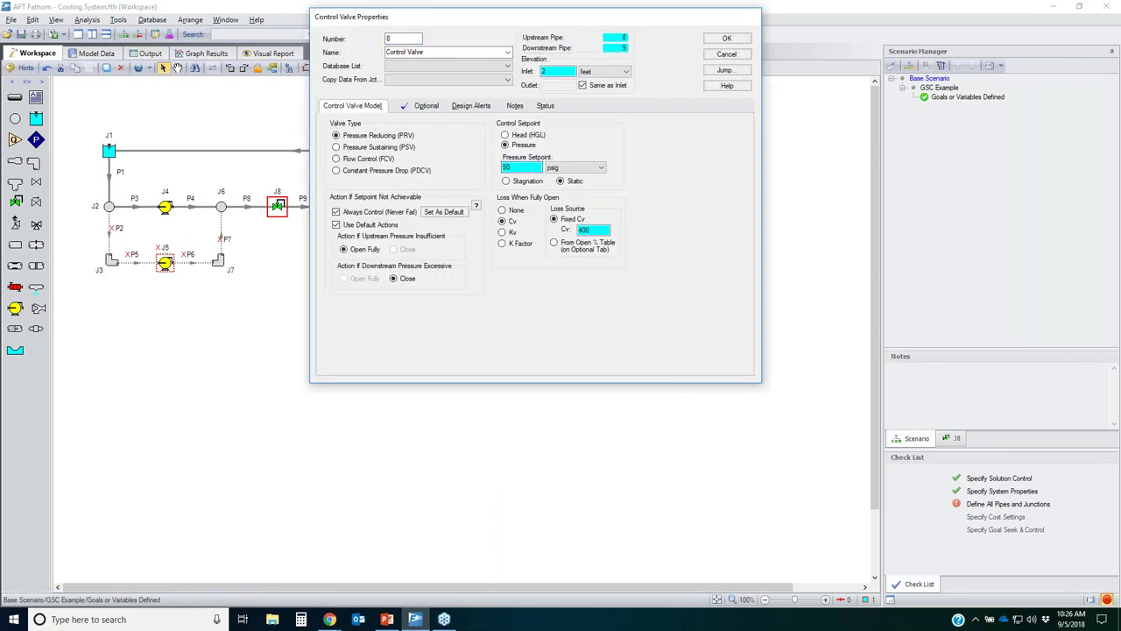
pyautogui.click(427, 107)
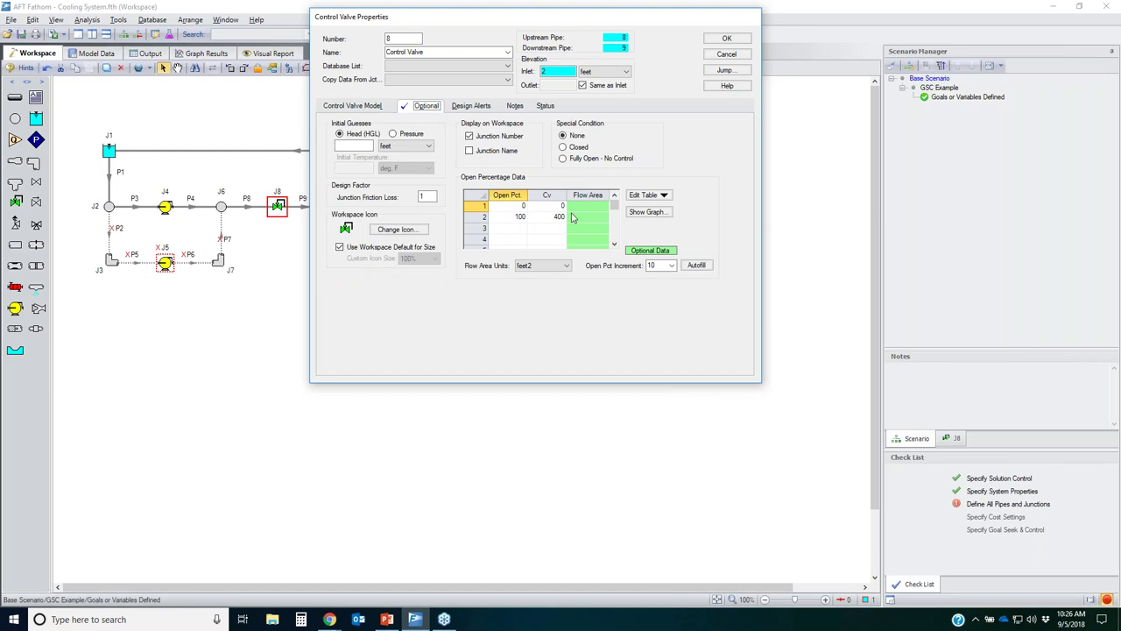
pyautogui.click(649, 213)
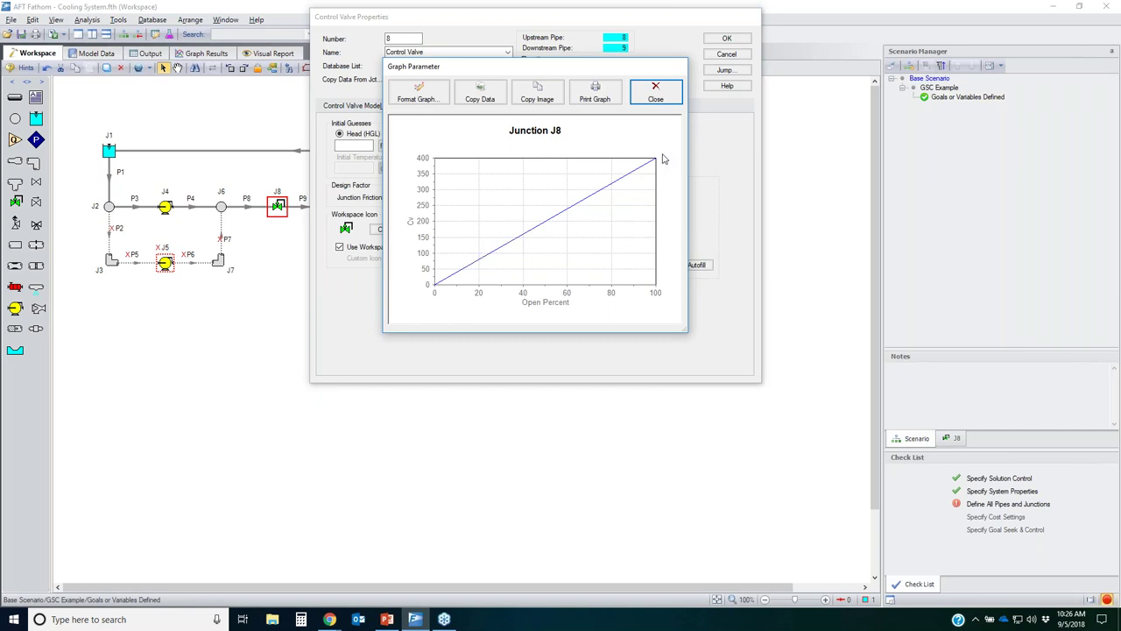
pyautogui.click(666, 98)
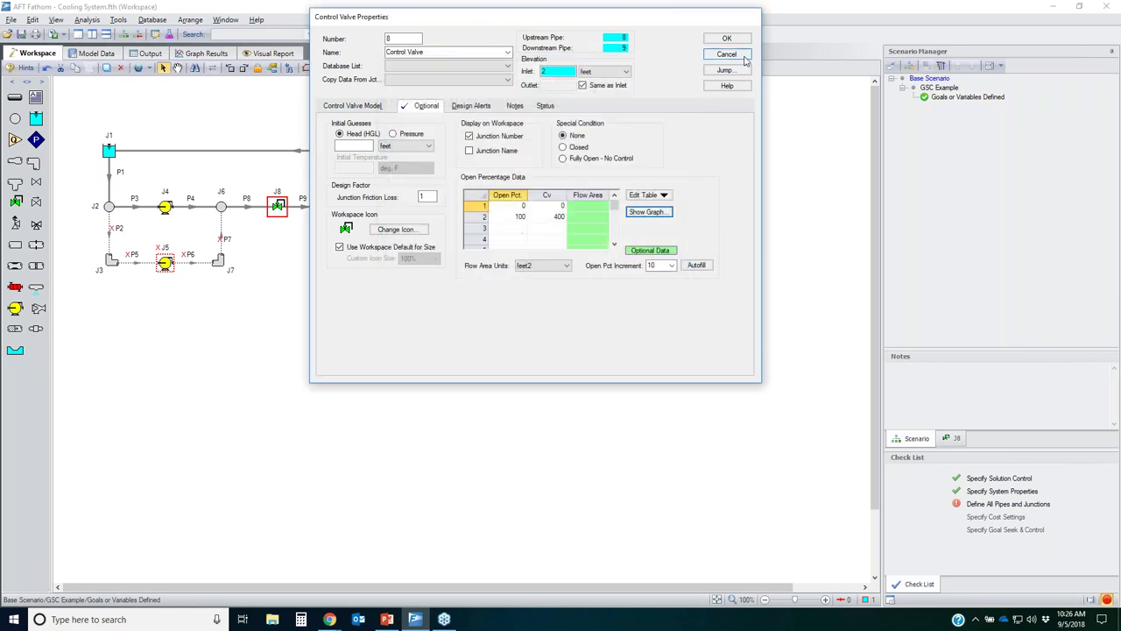
pyautogui.click(726, 54)
# Run the model, review the pump and valve summaries, highlight the control valve warnings, and return to the workspace
pyautogui.click(339, 34)
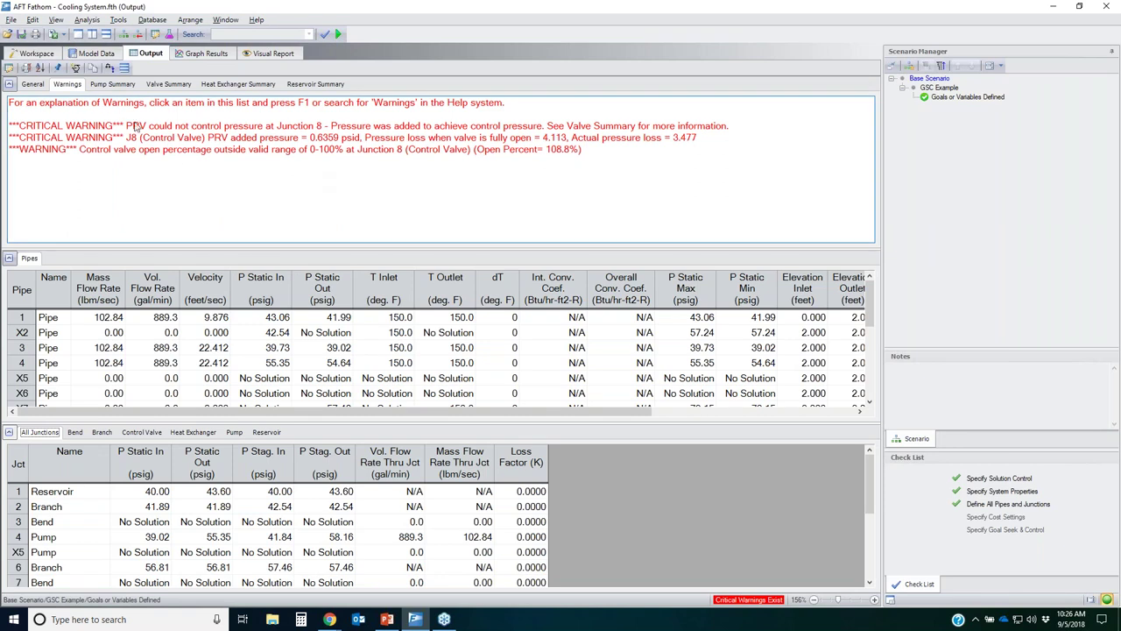
pyautogui.click(112, 84)
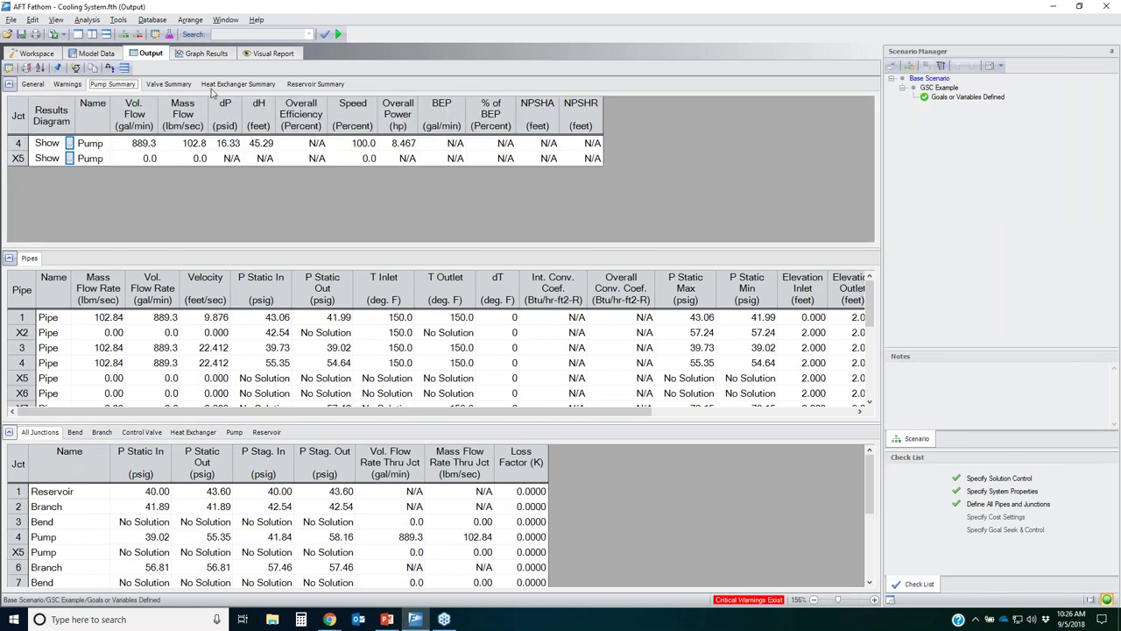
pyautogui.click(168, 84)
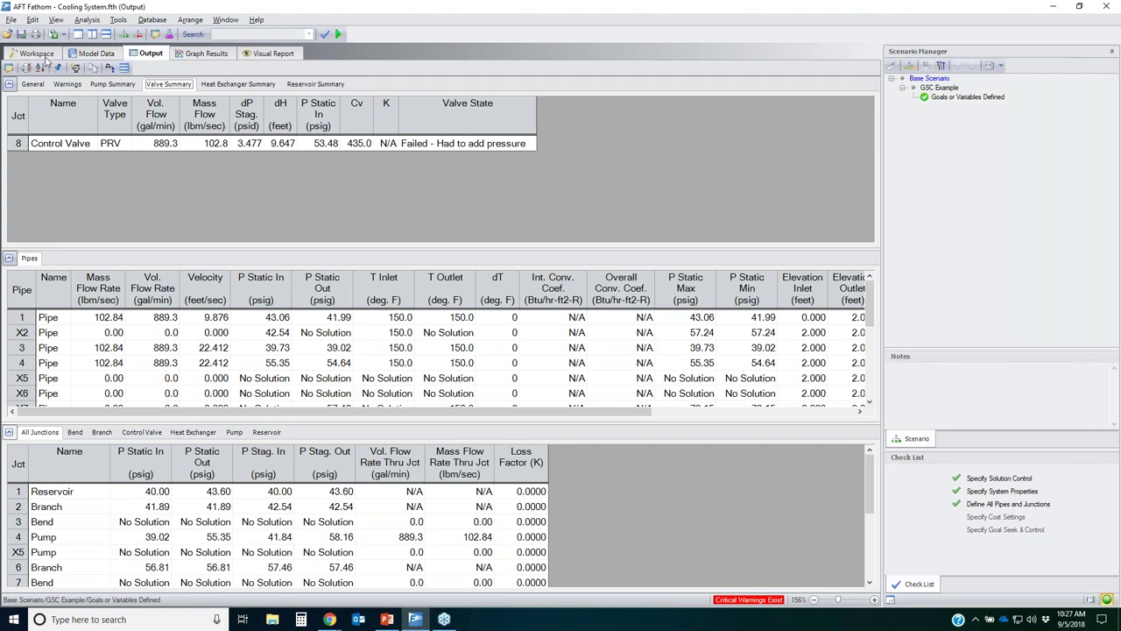
pyautogui.click(67, 83)
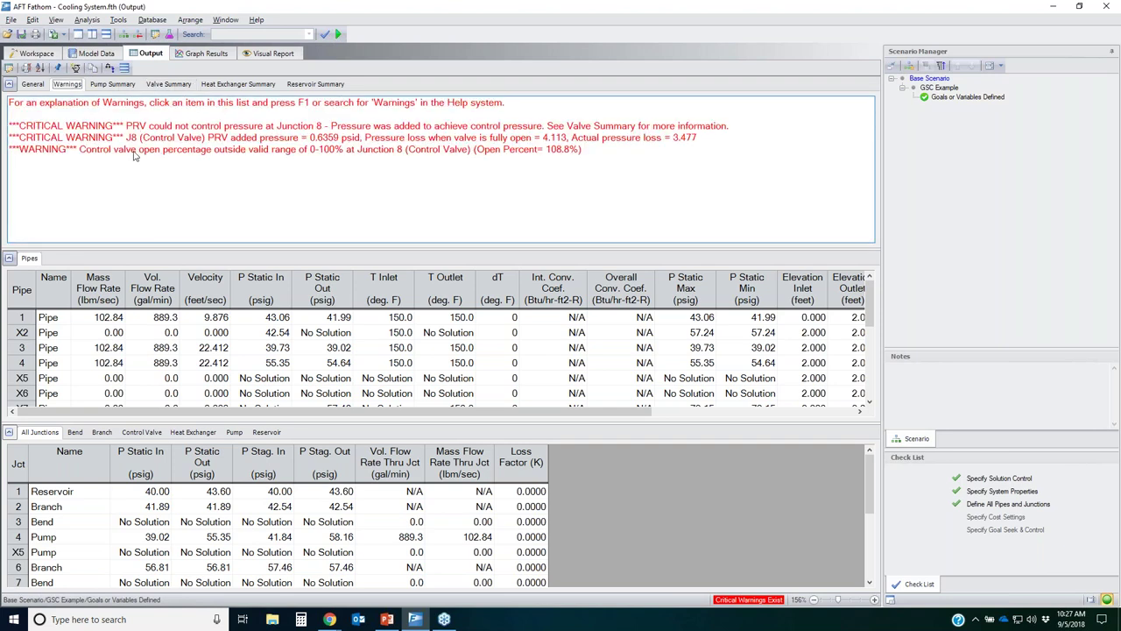
pyautogui.click(134, 150)
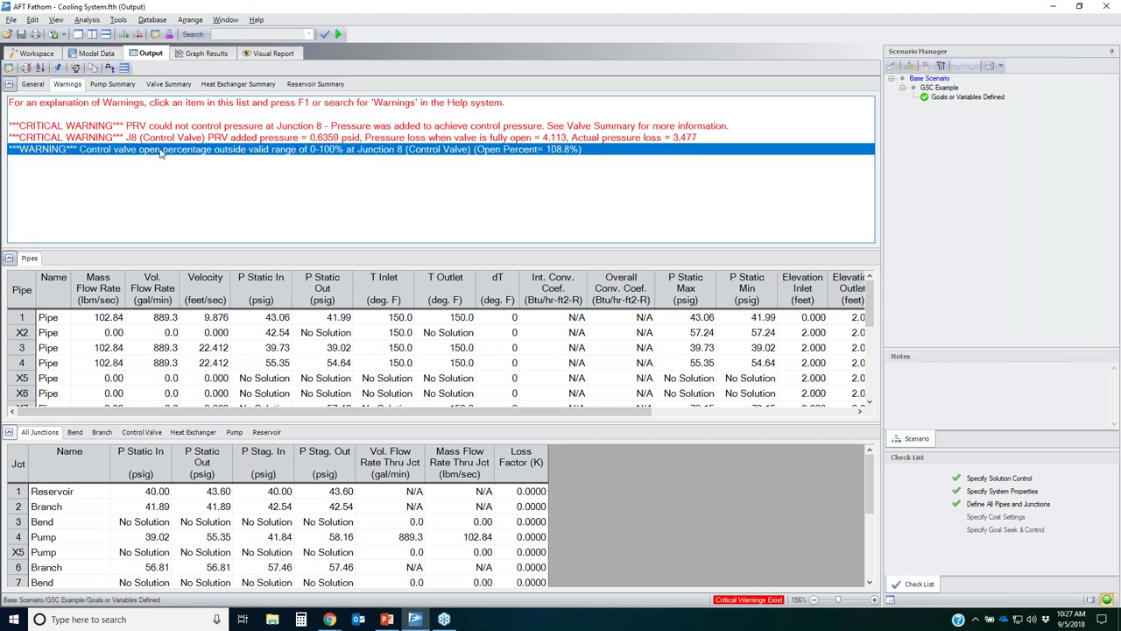
pyautogui.click(274, 139)
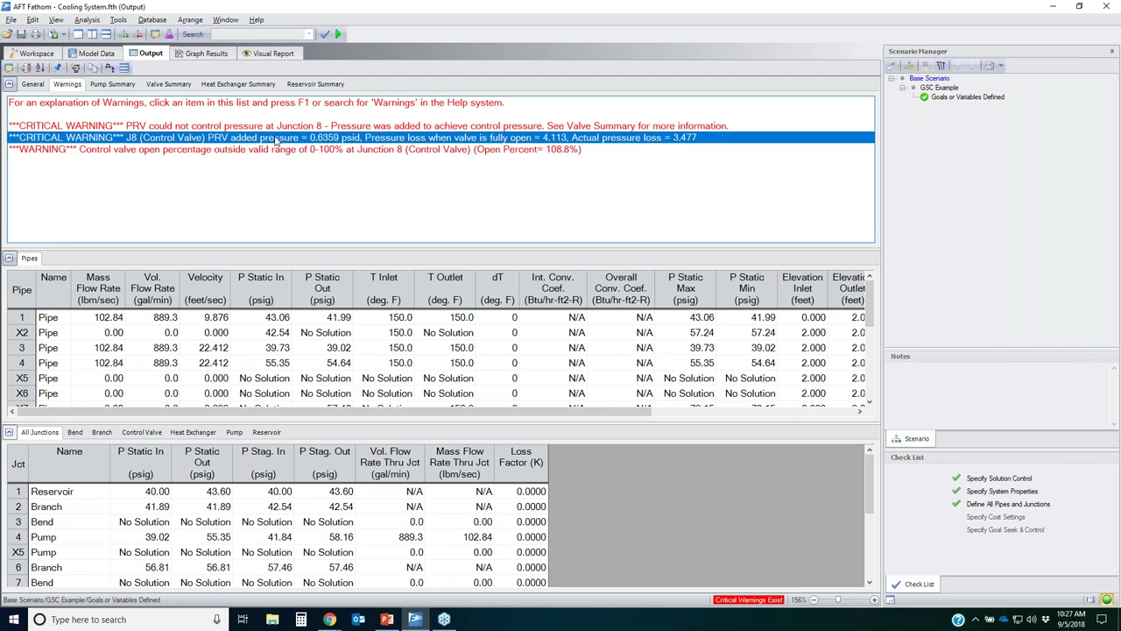
pyautogui.doubleClick(278, 139)
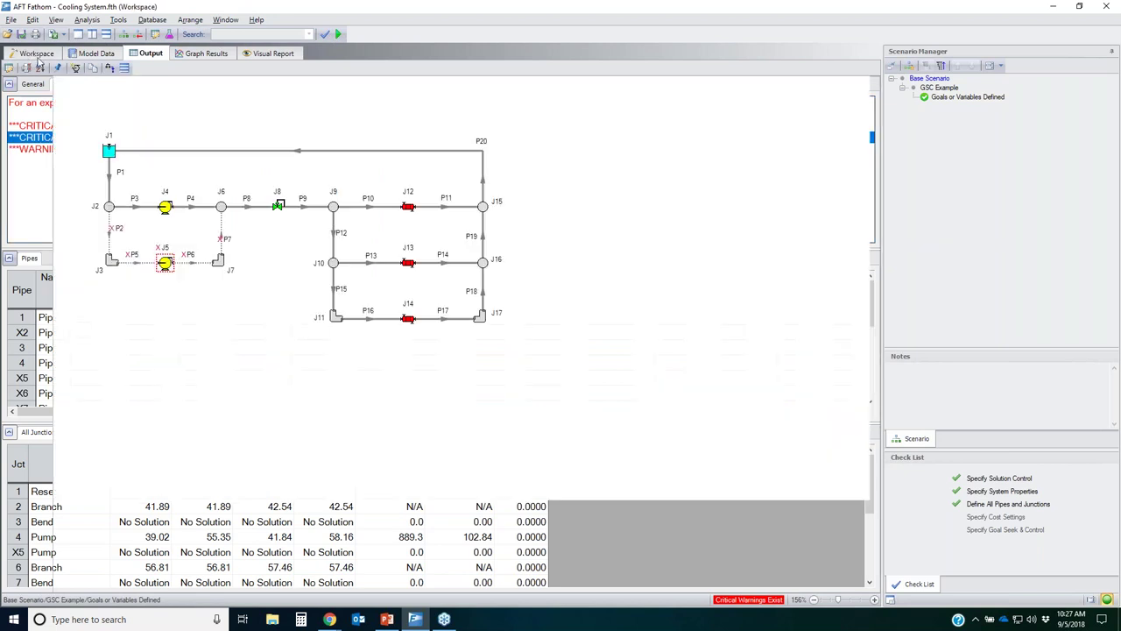
# Disable Always Control (Never Fail) for control valve J8 and briefly mark the valve's outlet side with the pen
pyautogui.click(280, 208)
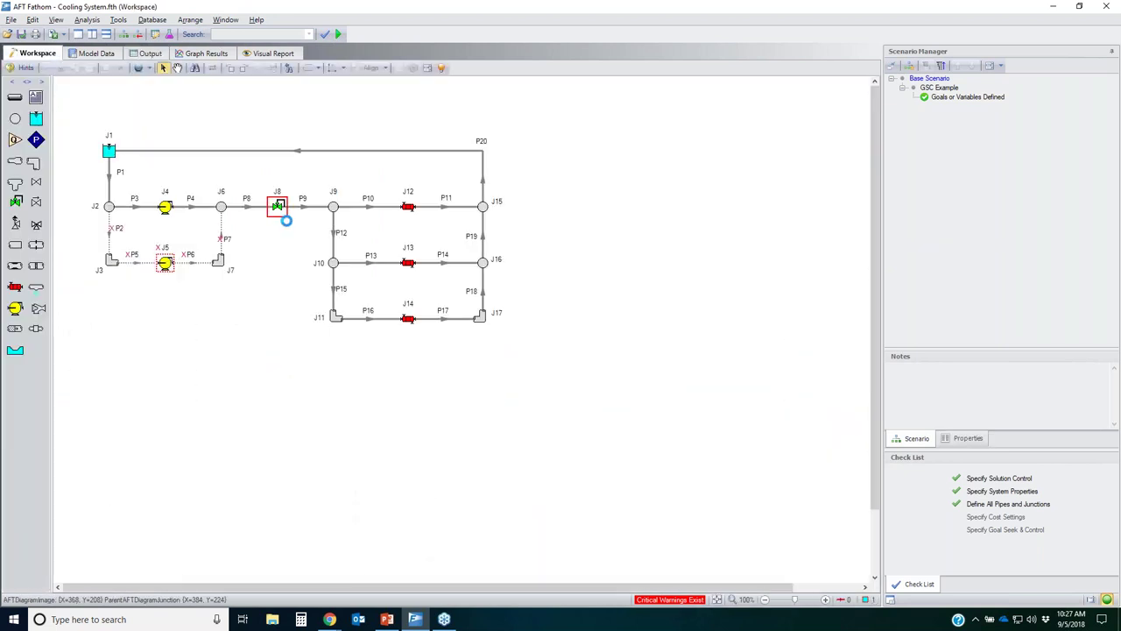
pyautogui.press('Return')
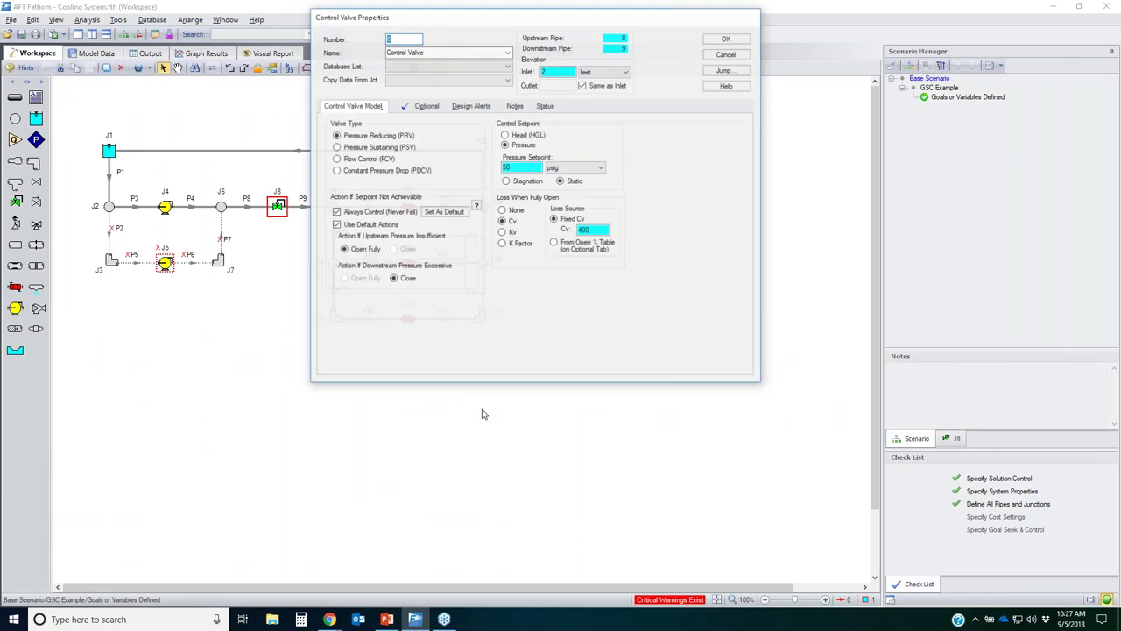
pyautogui.click(336, 213)
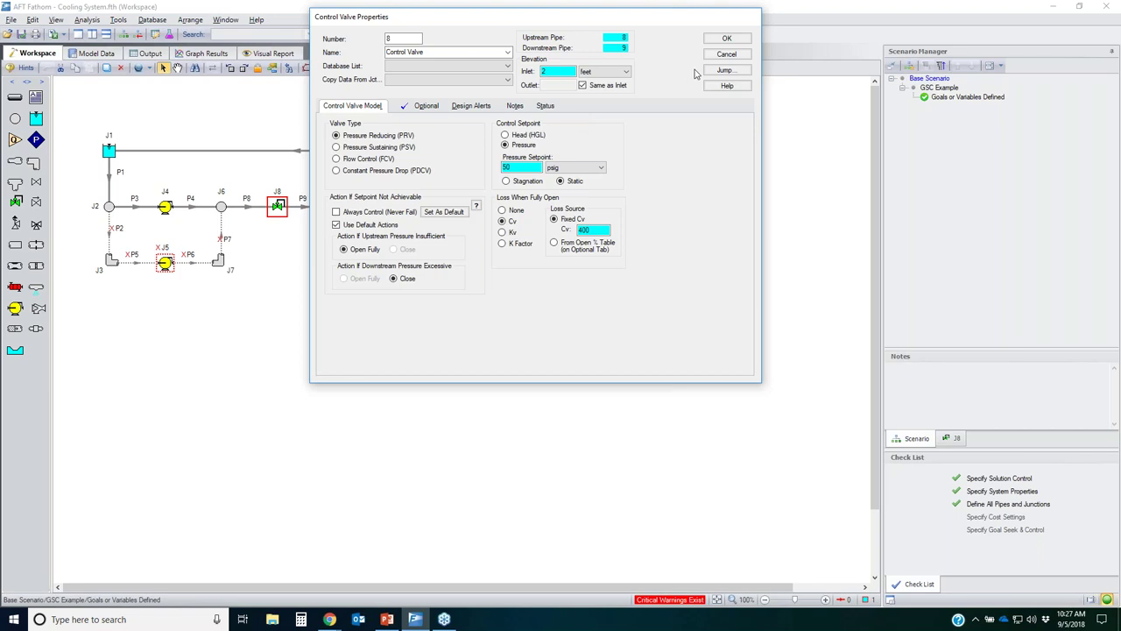
pyautogui.click(726, 39)
pyautogui.click(562, 202)
pyautogui.click(726, 54)
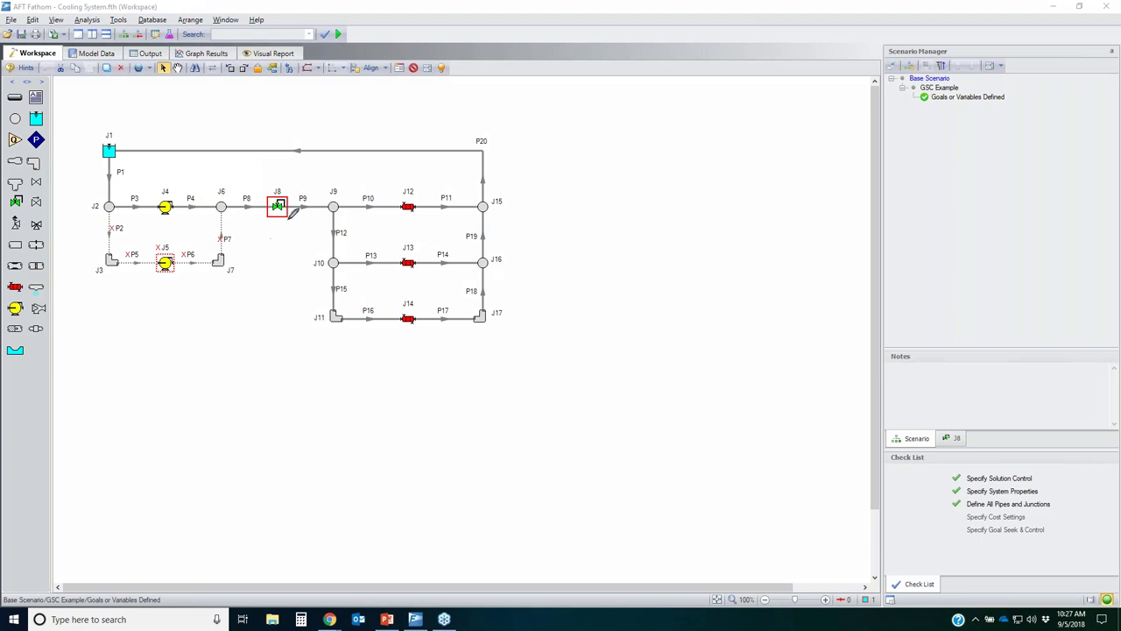
pyautogui.moveTo(302, 194); pyautogui.dragTo(294, 201)
pyautogui.press('Escape')
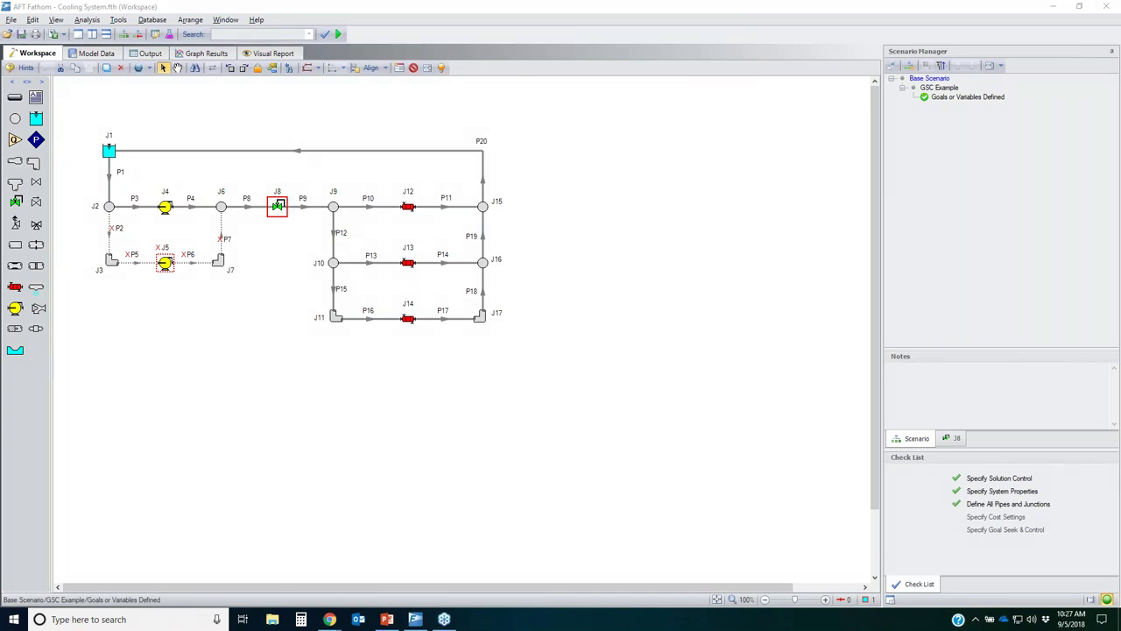
# Rerun the model, highlight the Junction 8 warning, and highlight the control valve's state in the valve summary
pyautogui.click(339, 34)
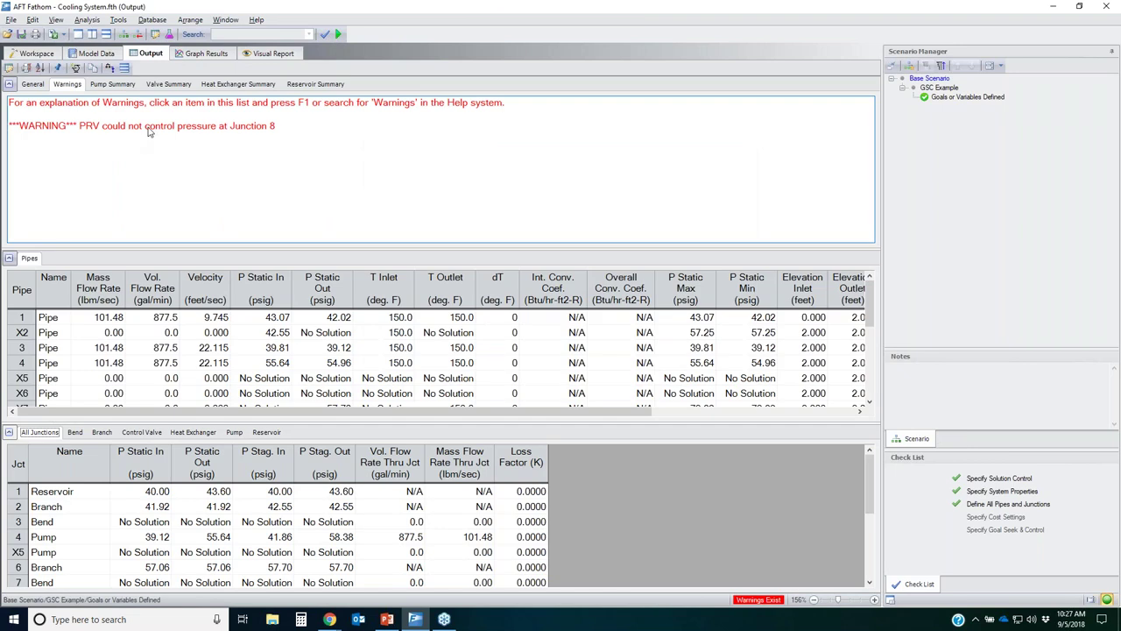
pyautogui.click(149, 129)
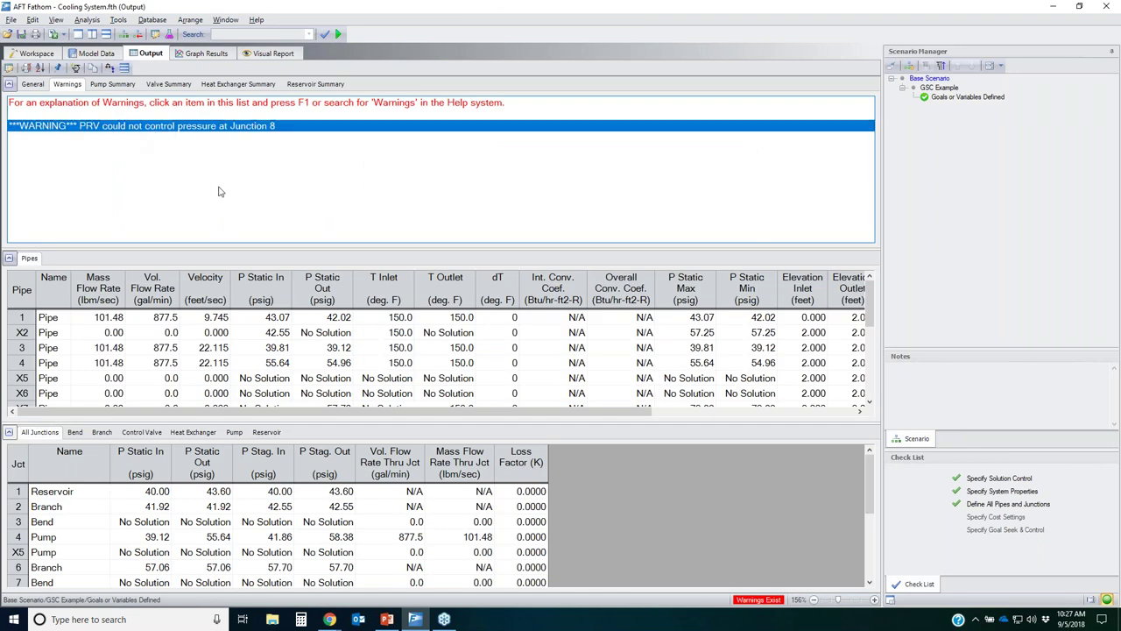
pyautogui.click(175, 85)
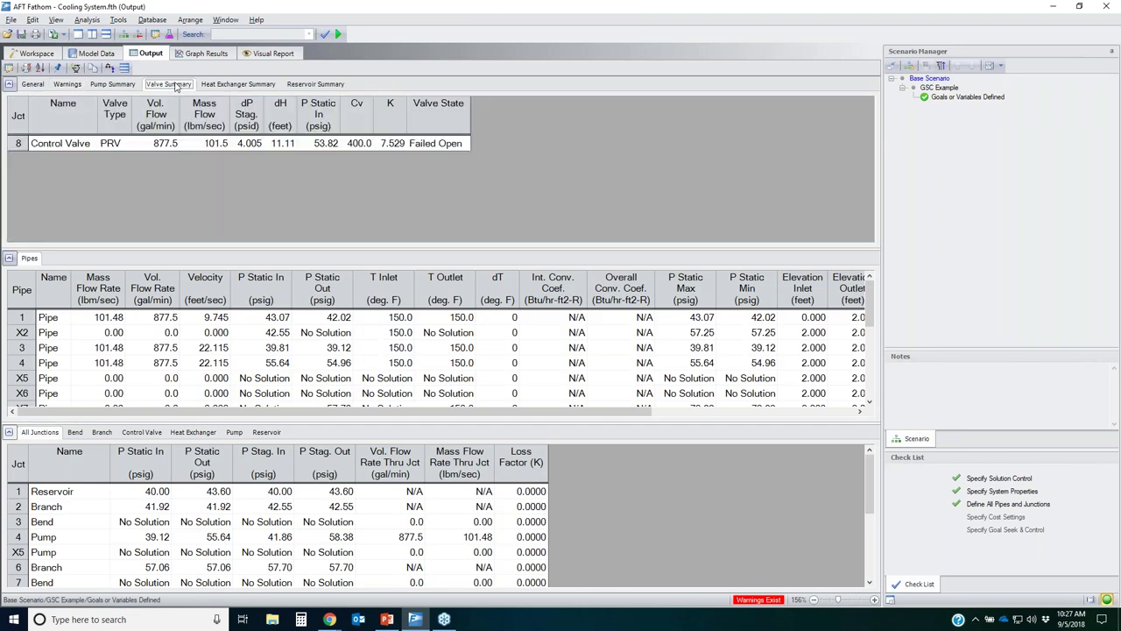
pyautogui.click(448, 145)
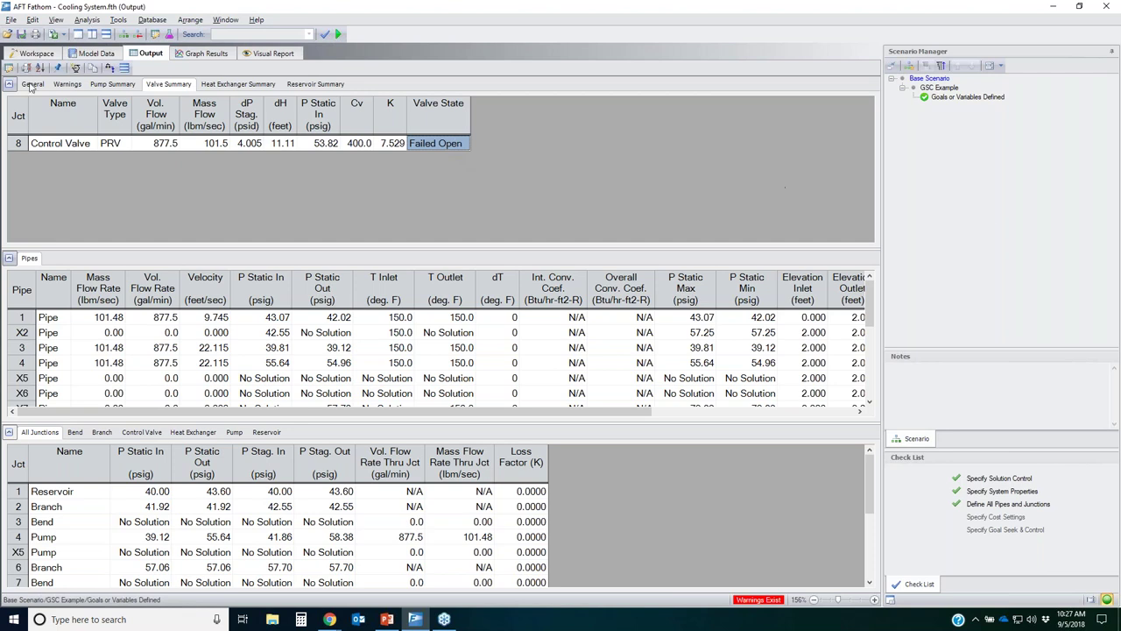
# Add Open Percentage to the displayed valve output parameters and highlight the control valve's open percentage and Cv
pyautogui.click(9, 67)
pyautogui.click(482, 162)
pyautogui.doubleClick(389, 263)
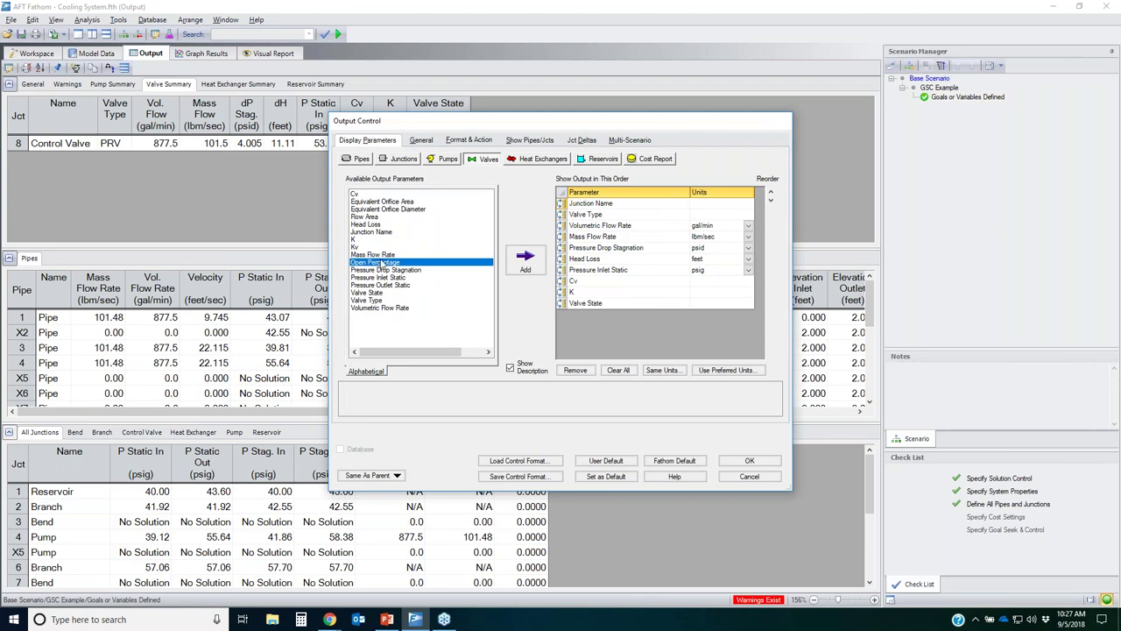
pyautogui.click(749, 461)
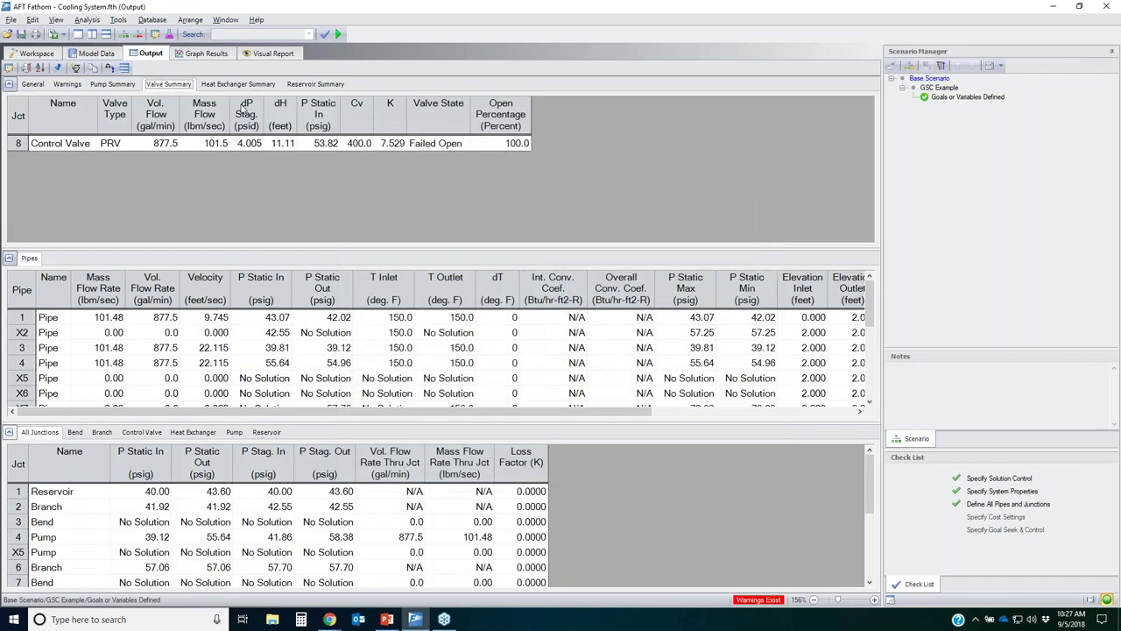
pyautogui.click(502, 144)
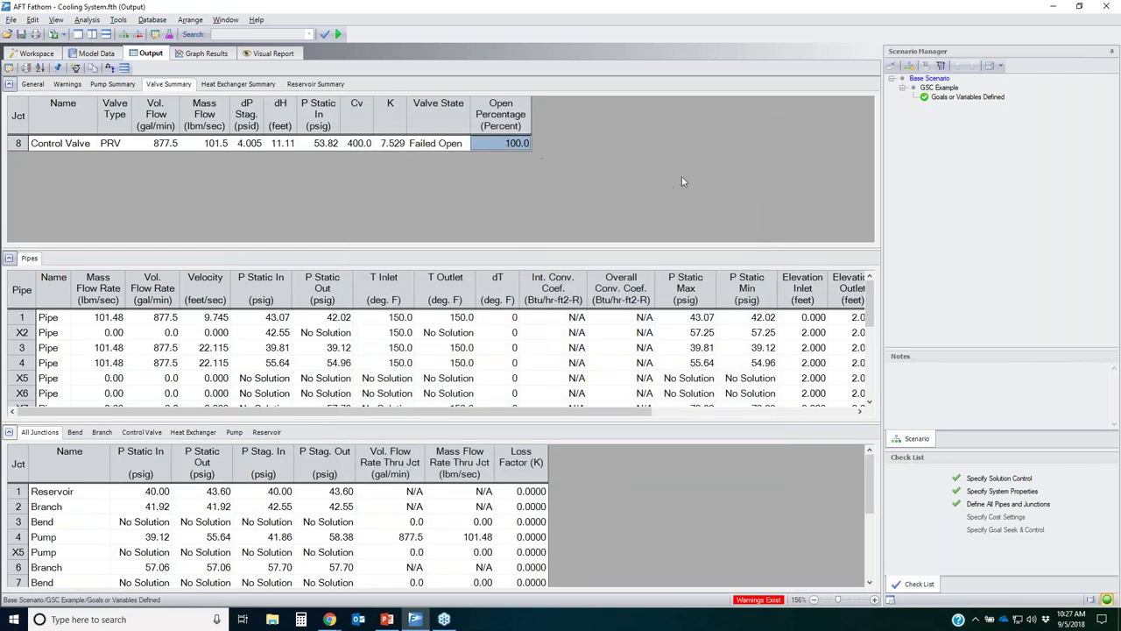
pyautogui.click(371, 145)
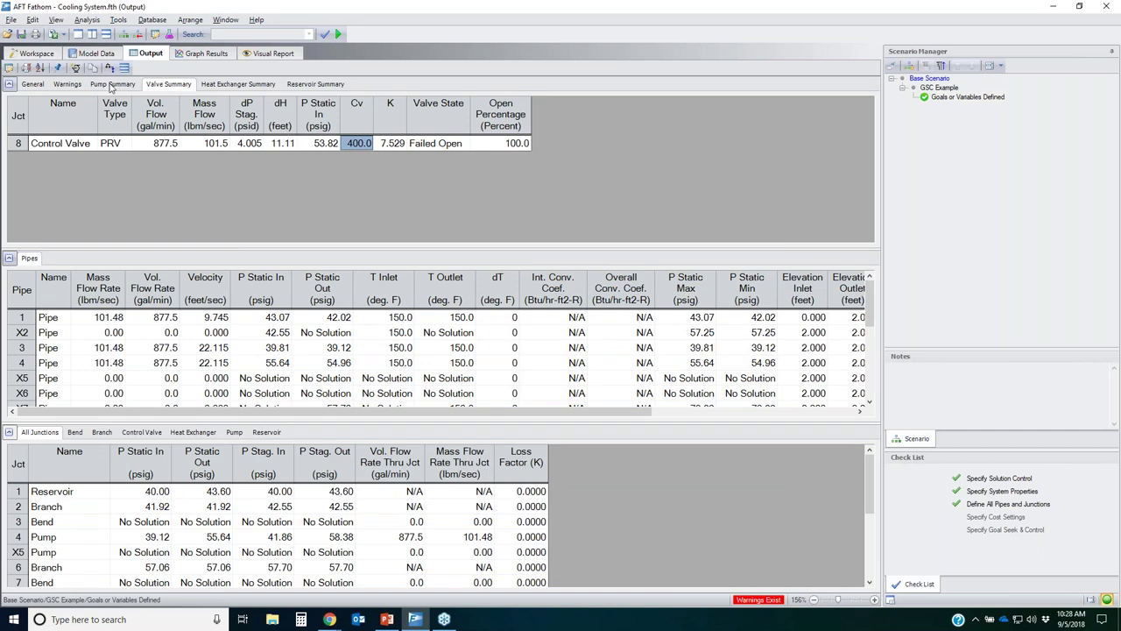
# Review the heat exchanger summary in the output and highlight the volumetric flows of heat exchangers 12, 13 and 14
pyautogui.click(44, 53)
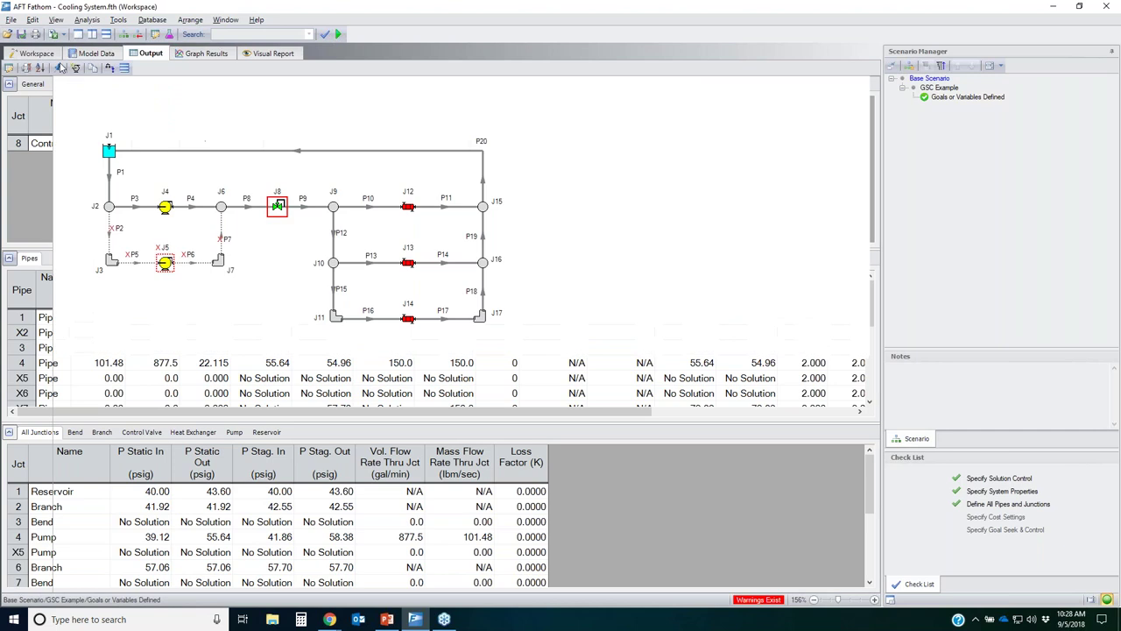
pyautogui.moveTo(306, 209)
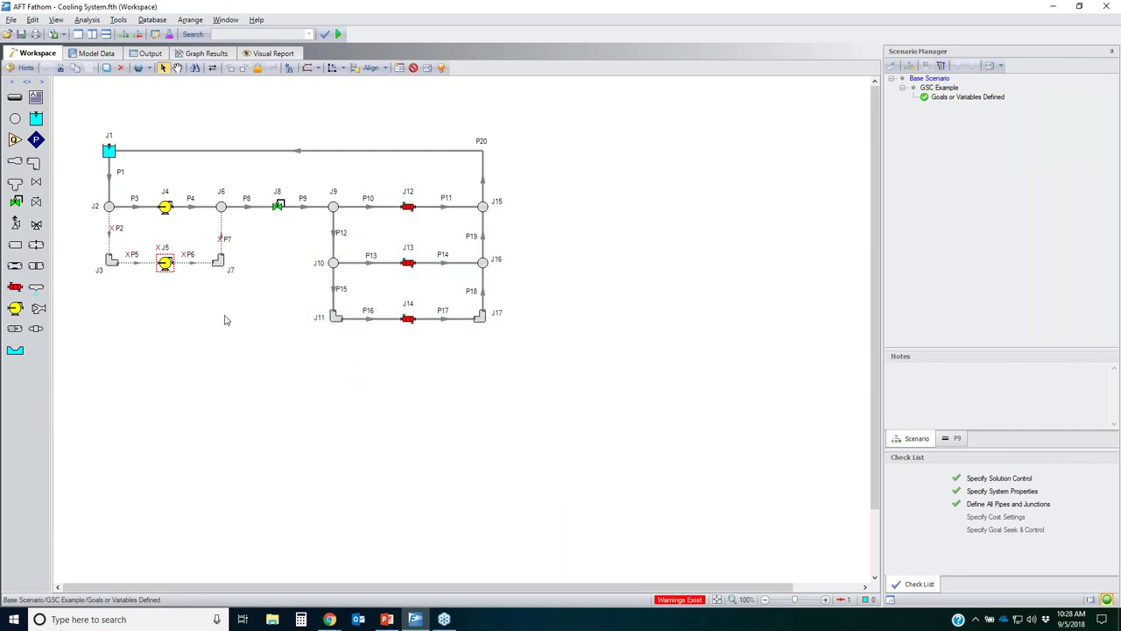
pyautogui.click(151, 54)
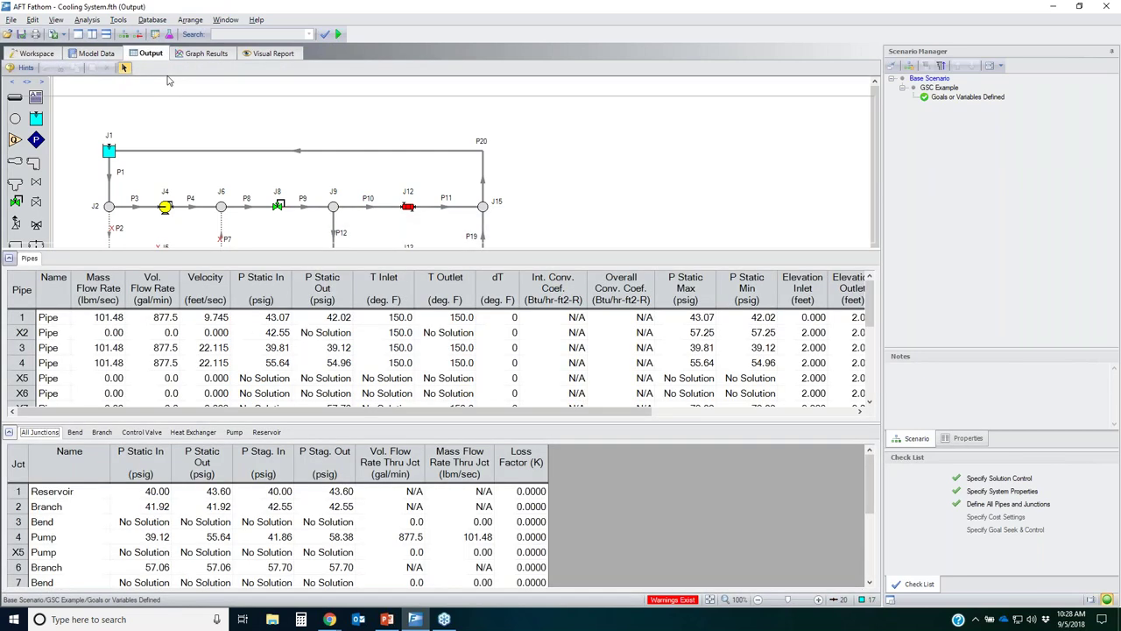
pyautogui.click(234, 85)
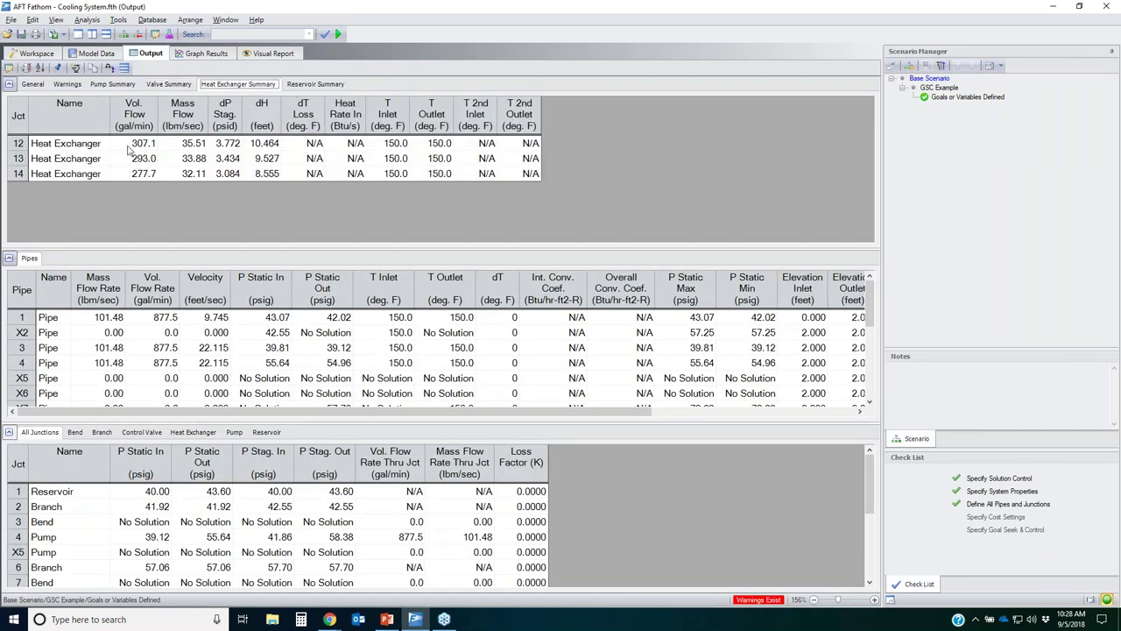
pyautogui.moveTo(136, 142); pyautogui.dragTo(144, 180)
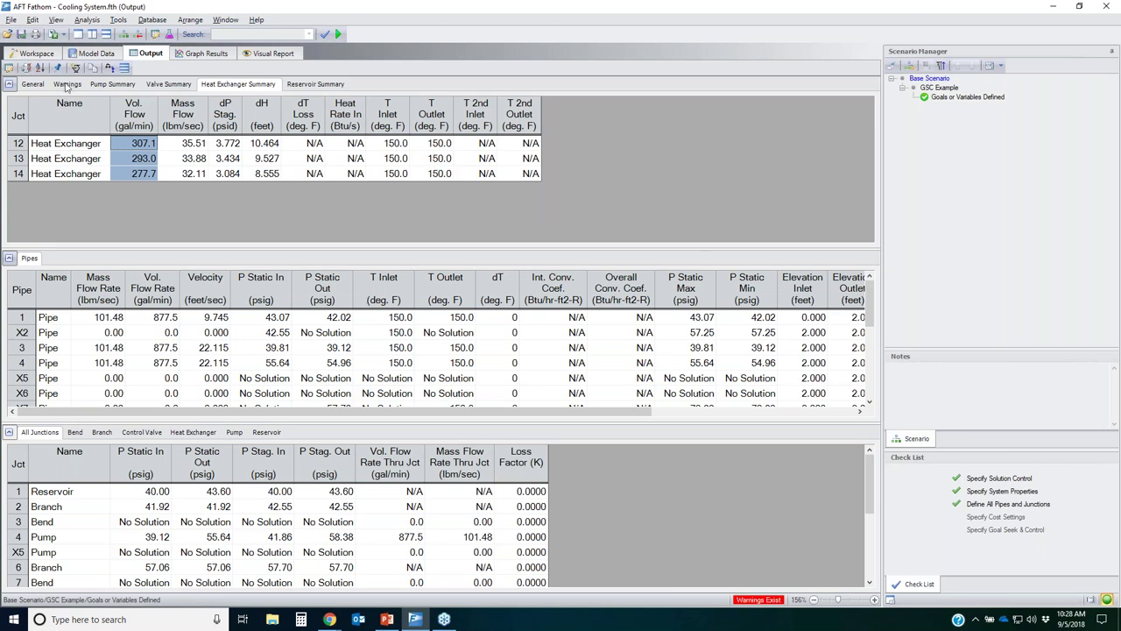
# Return to the workspace and turn on Goal Seek & Control, accepting that the existing output results are cleared
pyautogui.click(37, 53)
pyautogui.click(86, 19)
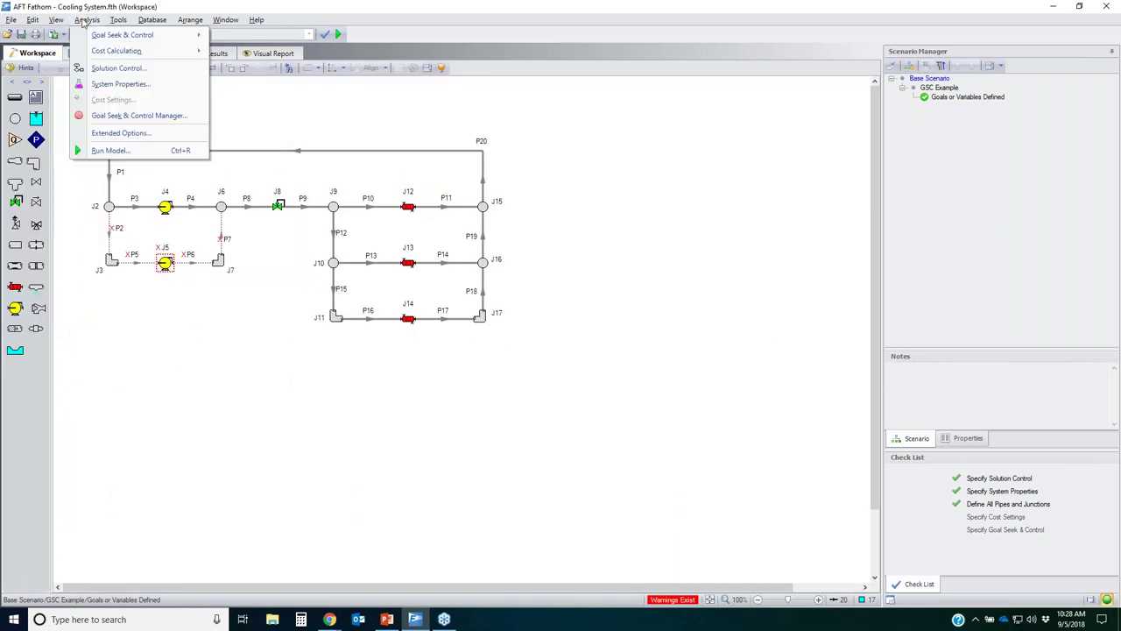
pyautogui.click(254, 51)
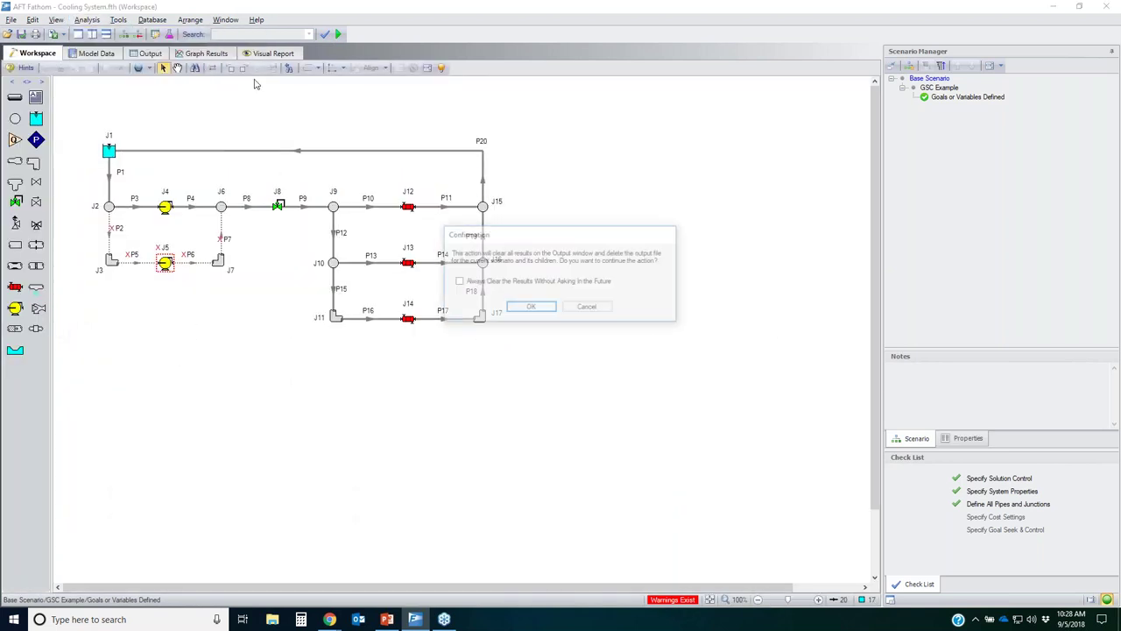
pyautogui.click(530, 306)
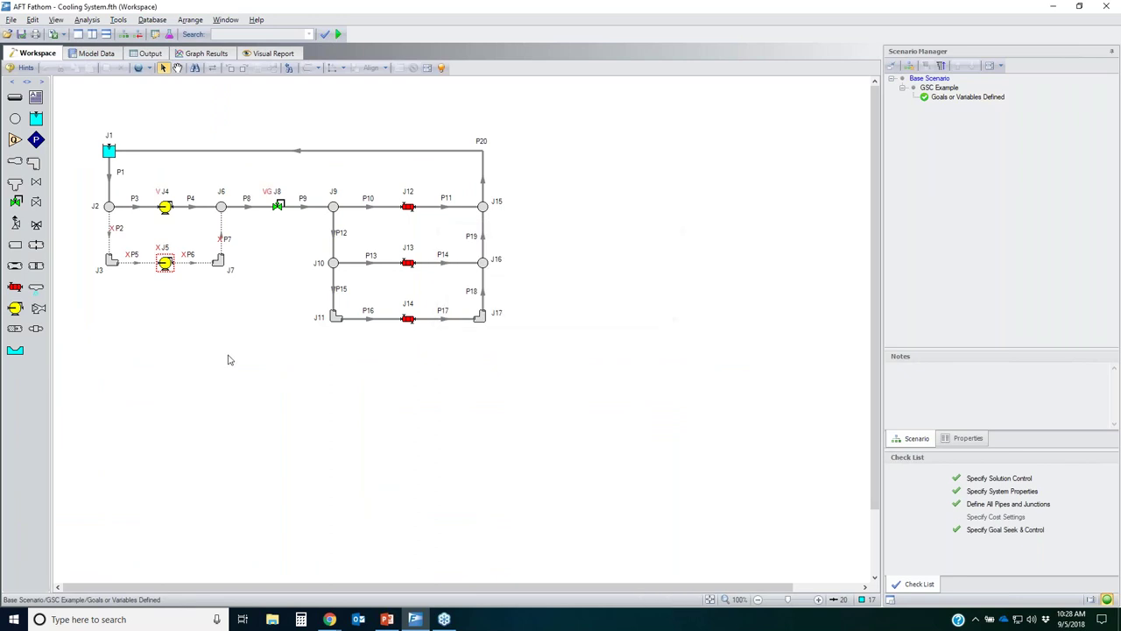
# Examine the Goal Seek and Control variables, marking the J4 pump's Speed and the J8 control valve's Control Setpoint with the pen
pyautogui.click(87, 19)
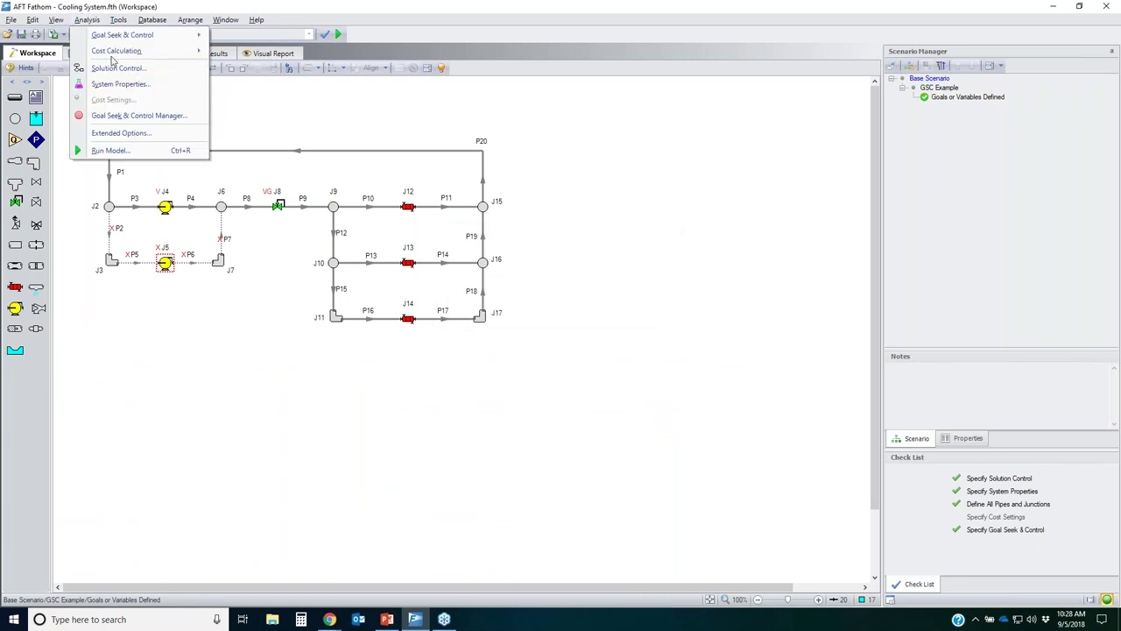
pyautogui.click(141, 133)
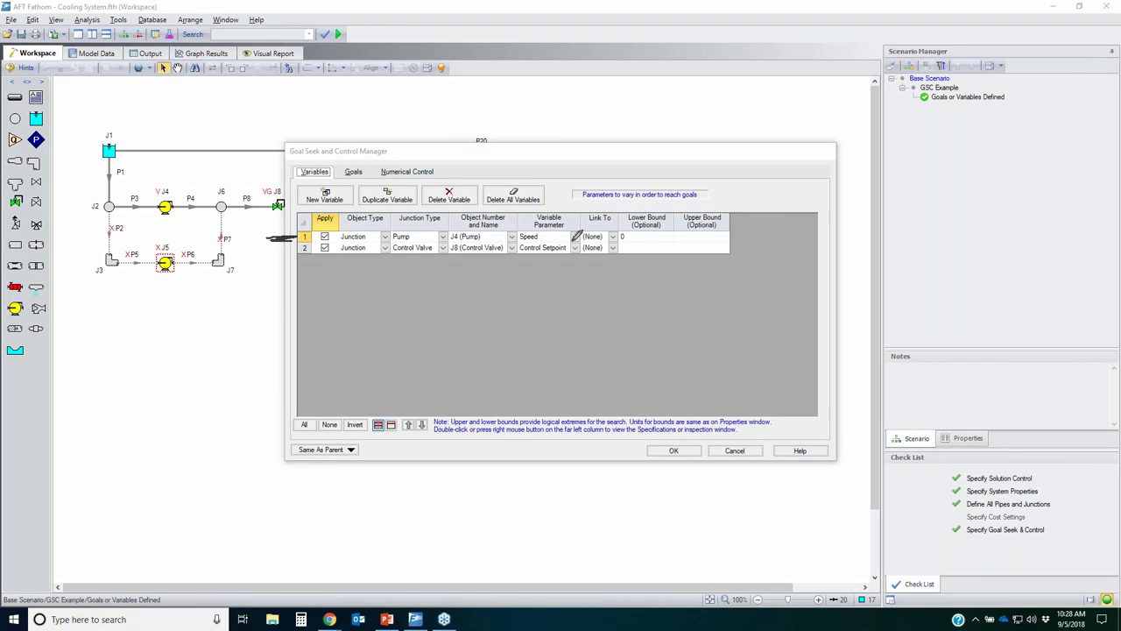
pyautogui.moveTo(521, 235)
pyautogui.mouseDown()
pyautogui.moveTo(548, 242)
pyautogui.moveTo(532, 224)
pyautogui.moveTo(512, 245)
pyautogui.moveTo(556, 235)
pyautogui.moveTo(530, 247)
pyautogui.mouseUp()
pyautogui.moveTo(269, 251); pyautogui.dragTo(335, 249)
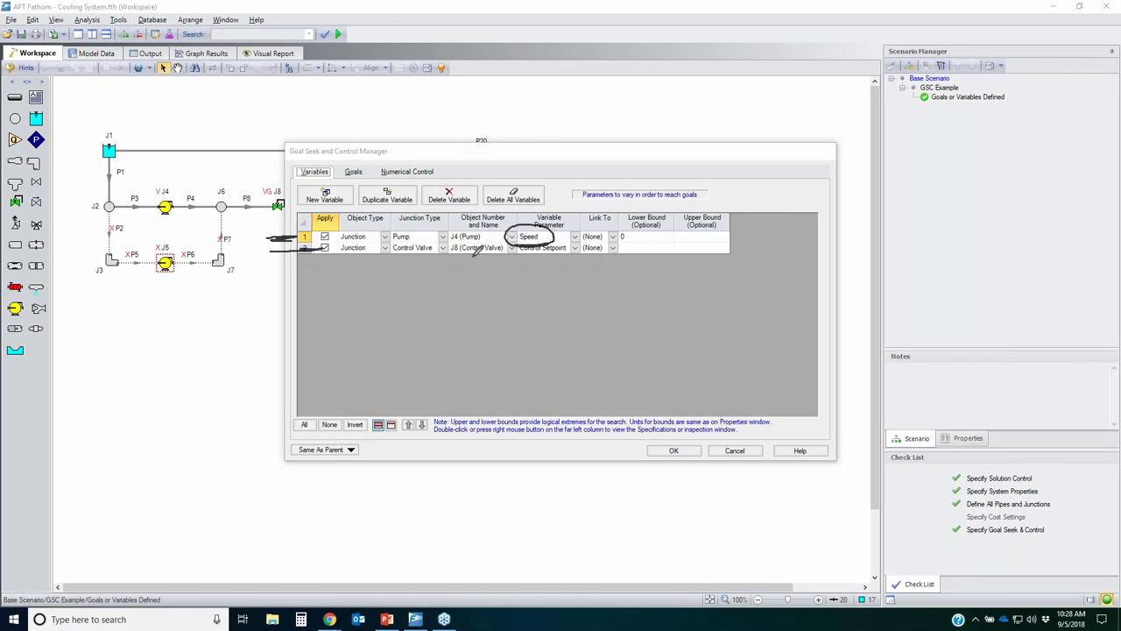
pyautogui.moveTo(523, 250)
pyautogui.mouseDown()
pyautogui.moveTo(578, 247)
pyautogui.moveTo(506, 243)
pyautogui.mouseUp()
pyautogui.press('Escape')
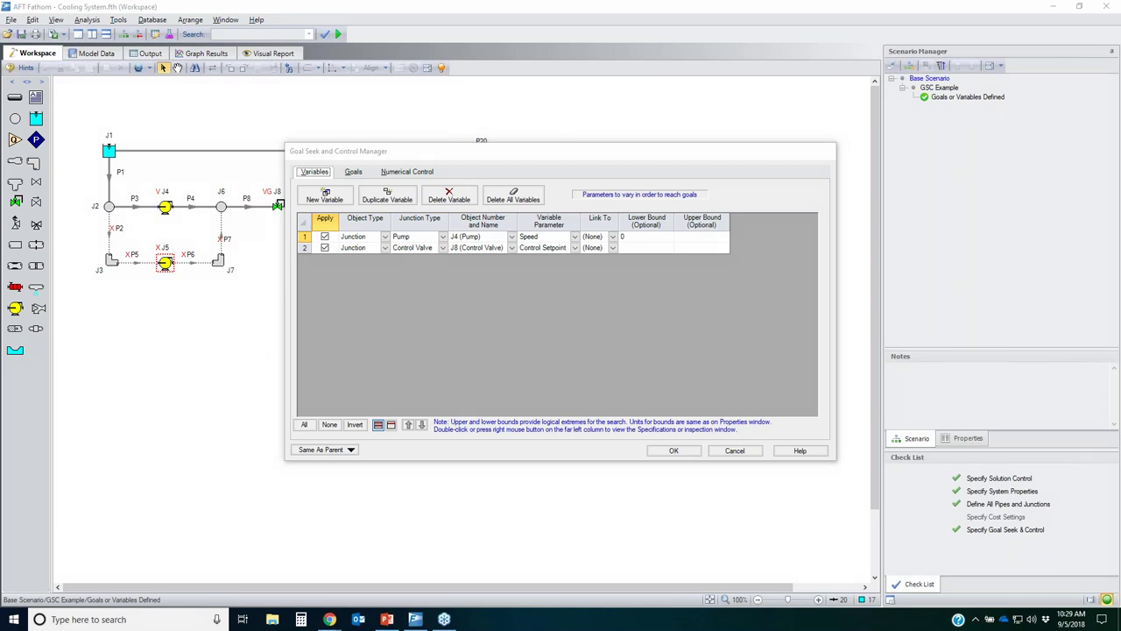
# Examine the control valve and heat exchanger group goals, mark their rows with the pen, and close the manager without changes
pyautogui.click(348, 172)
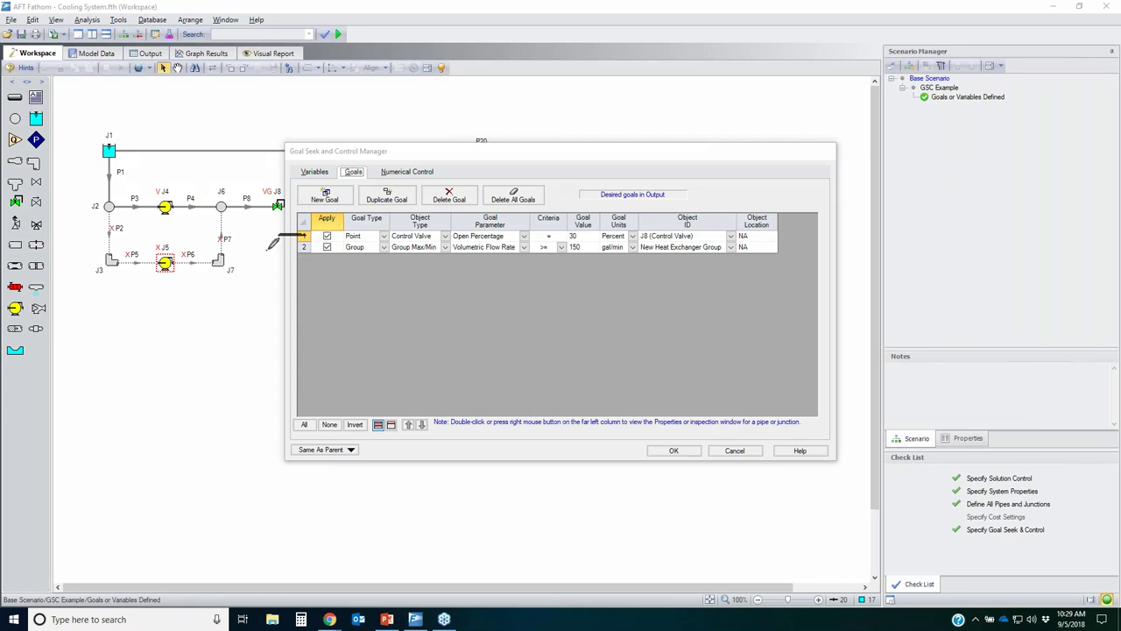
pyautogui.moveTo(326, 236)
pyautogui.mouseDown()
pyautogui.moveTo(271, 238)
pyautogui.moveTo(315, 229)
pyautogui.moveTo(333, 254)
pyautogui.mouseUp()
pyautogui.press('Escape')
pyautogui.click(734, 450)
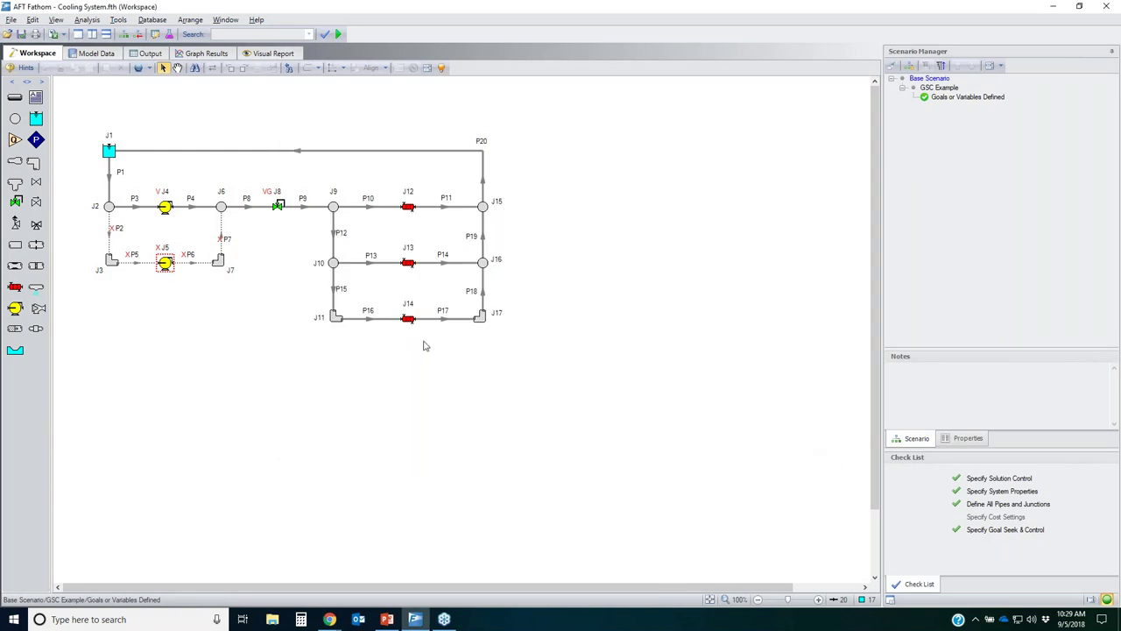
# Highlight the J14 and J13 heat exchanger branches in the workspace to point them out, and clear the selection
pyautogui.click(408, 320)
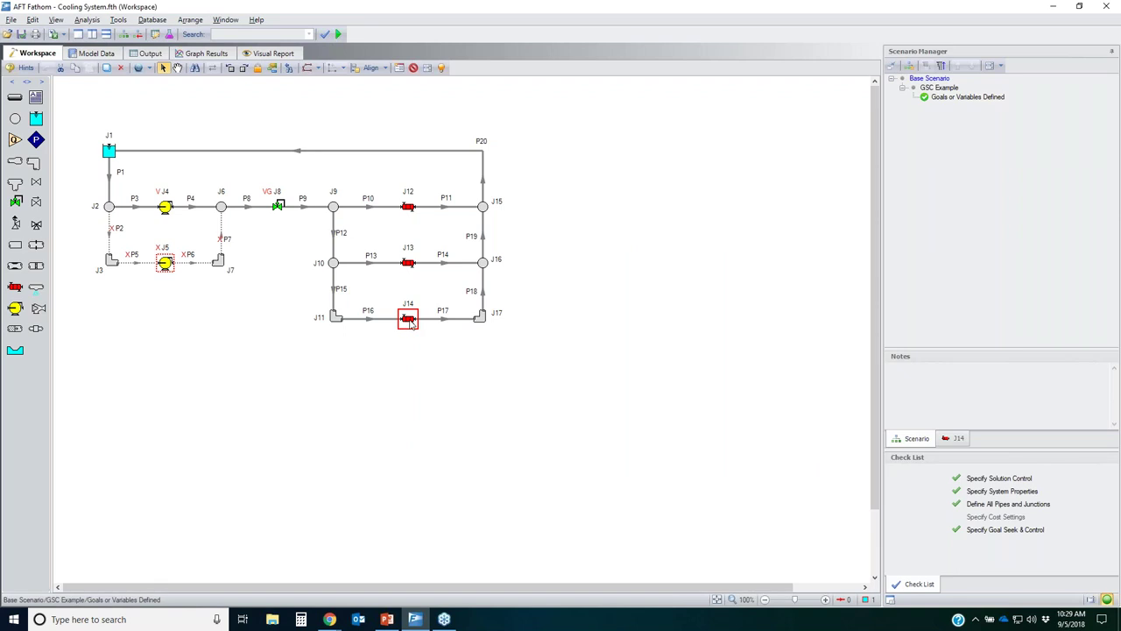
pyautogui.click(481, 355)
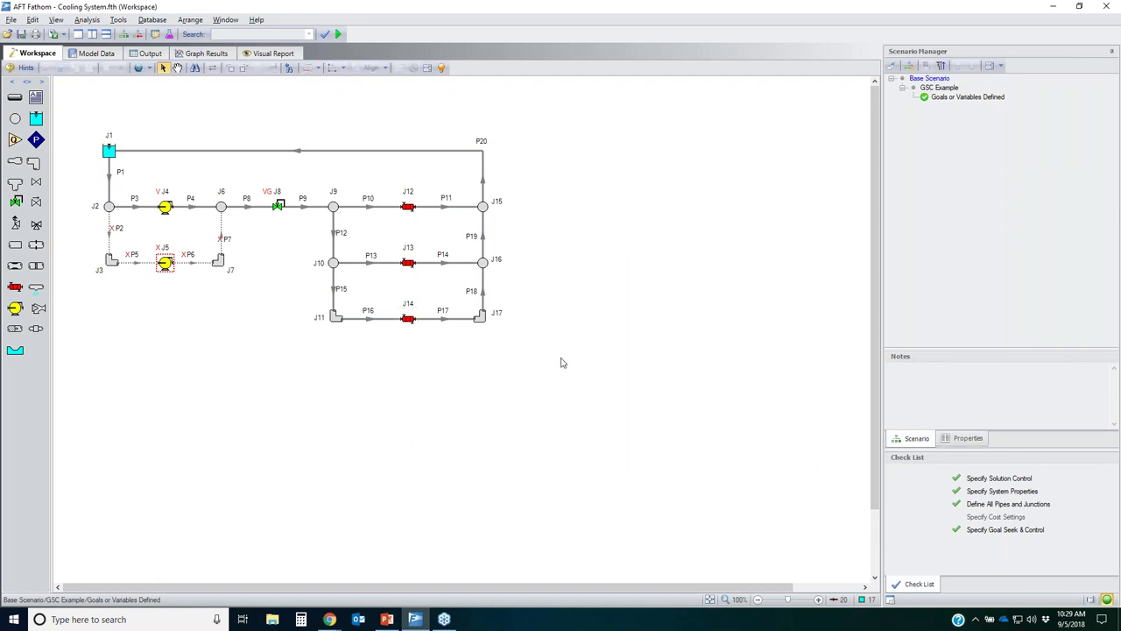
pyautogui.moveTo(411, 301); pyautogui.dragTo(320, 238)
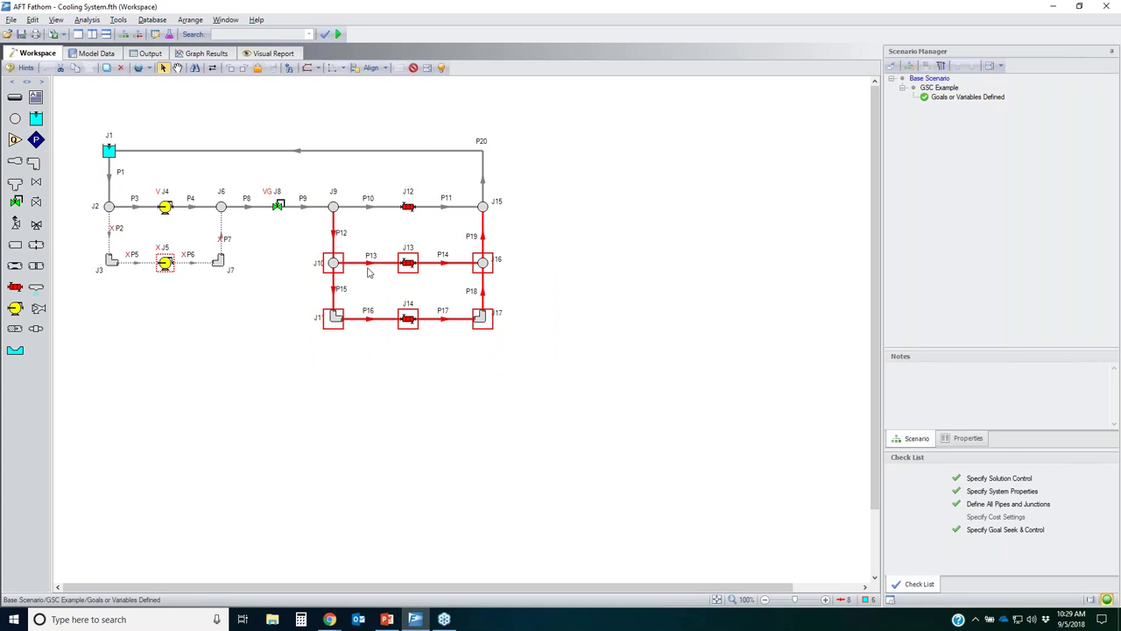
pyautogui.click(613, 387)
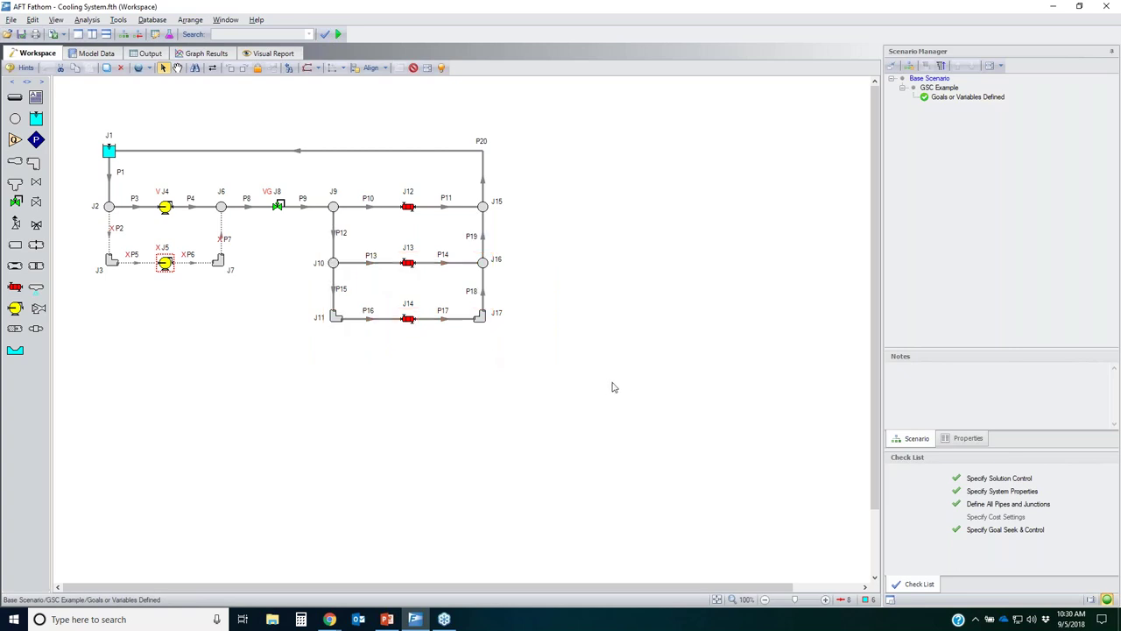
pyautogui.moveTo(442, 350); pyautogui.dragTo(386, 312)
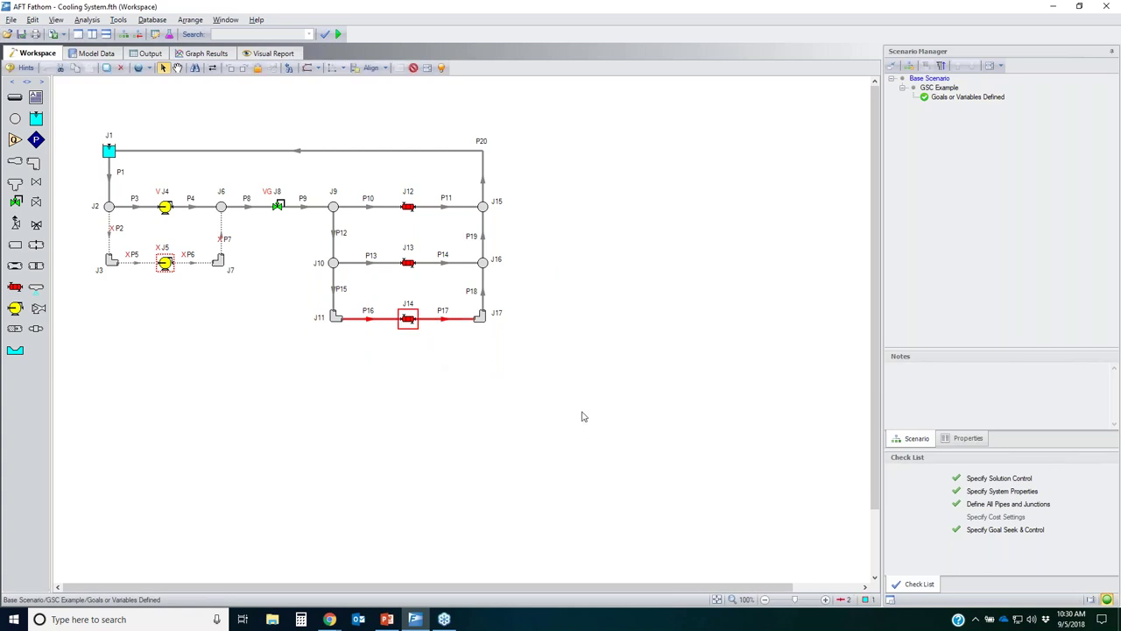
pyautogui.moveTo(453, 283); pyautogui.dragTo(372, 257)
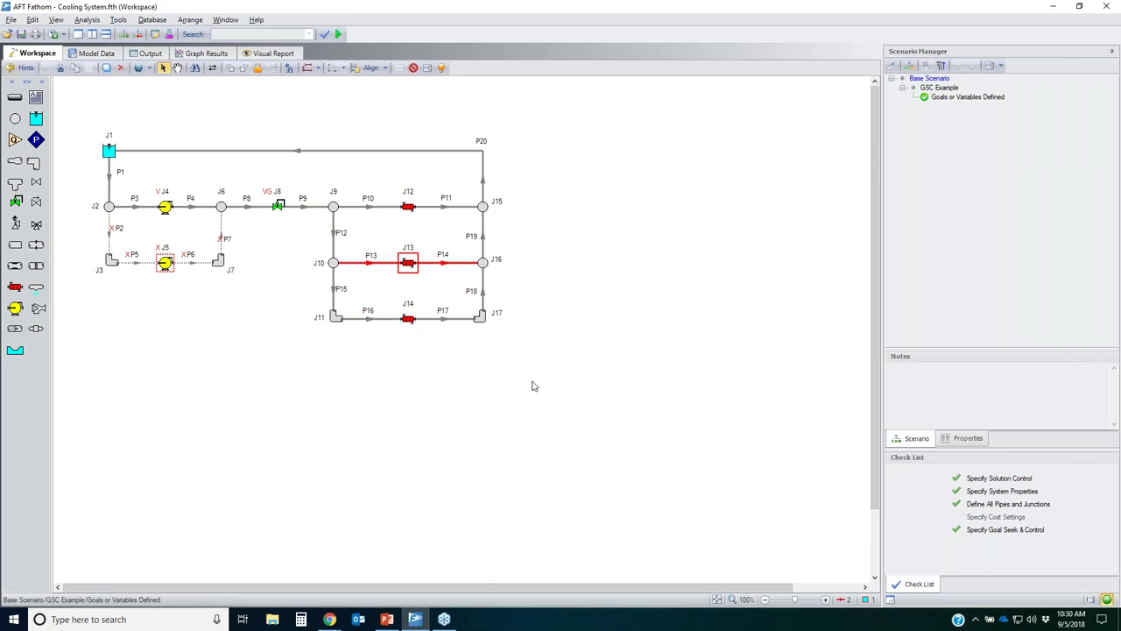
pyautogui.click(387, 372)
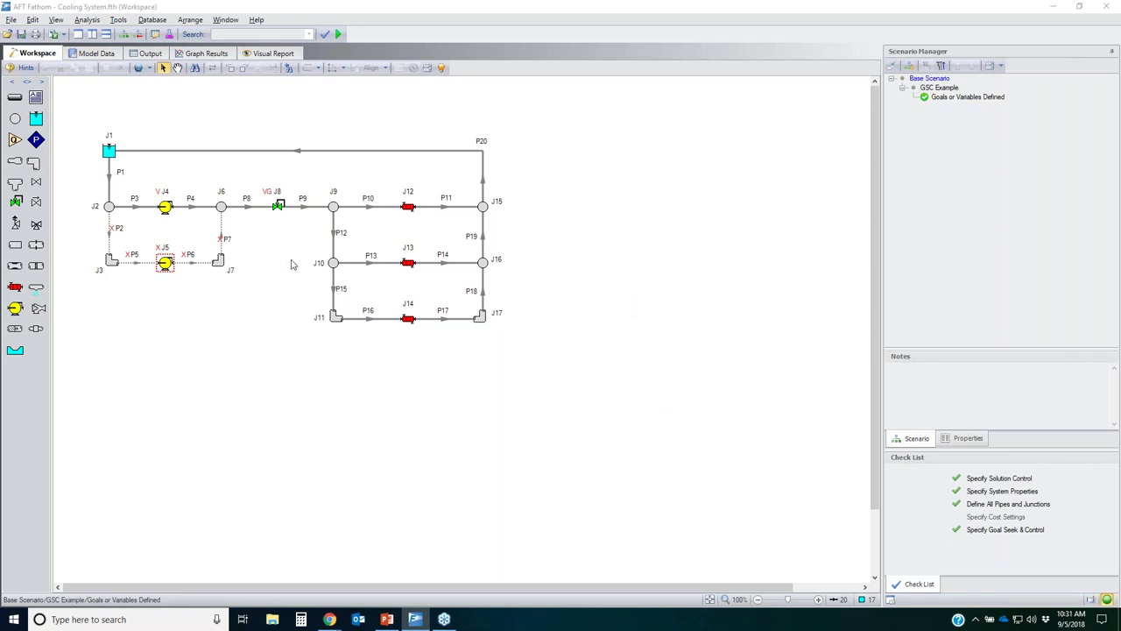
# Try to create a new group from heat exchangers J12, J13 and J14
pyautogui.moveTo(378, 174); pyautogui.dragTo(445, 351)
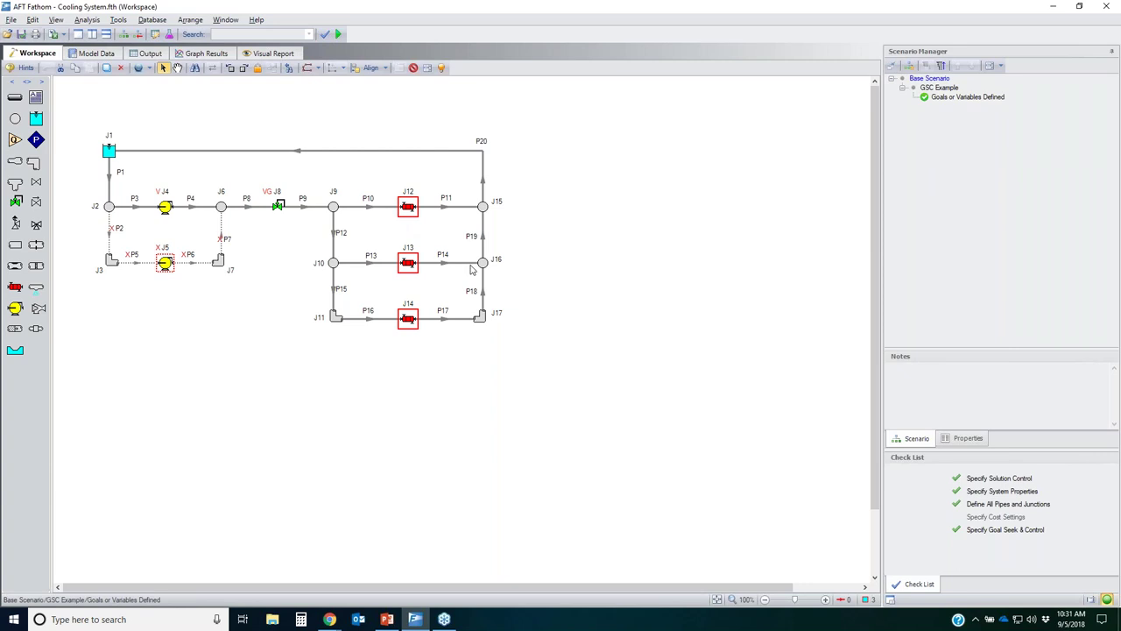
pyautogui.click(35, 21)
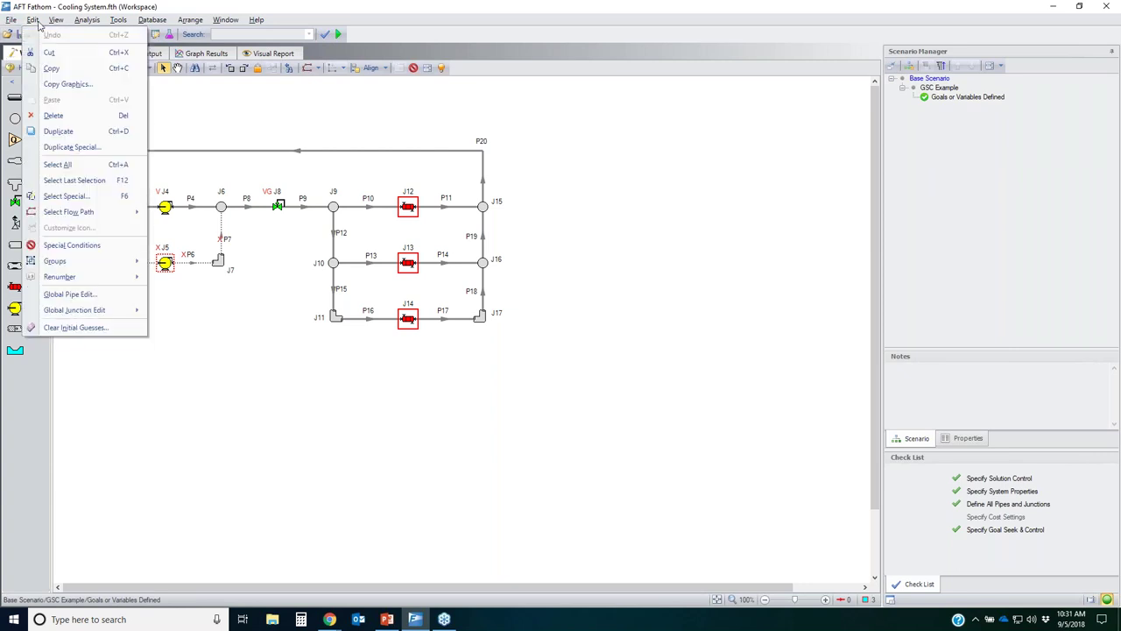
pyautogui.moveTo(96, 263)
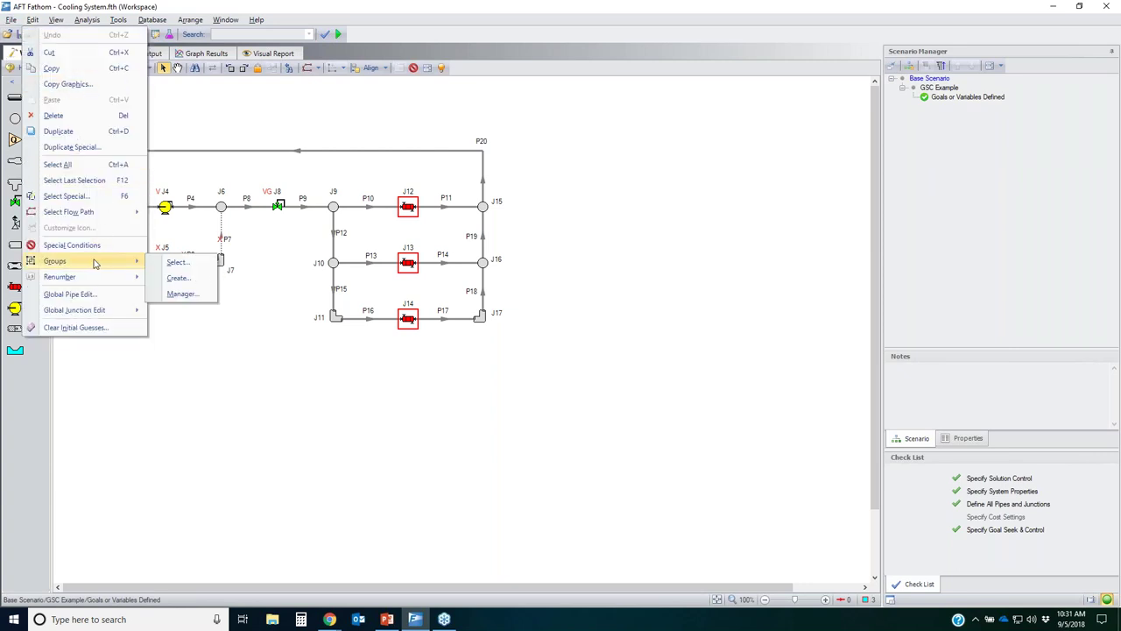
pyautogui.click(178, 278)
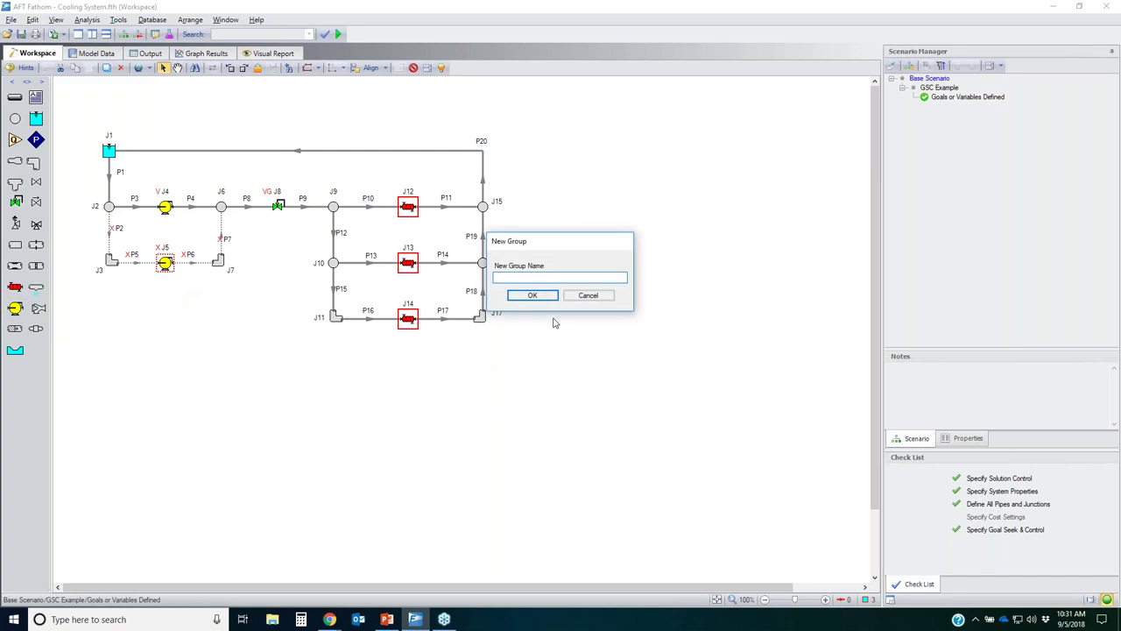
pyautogui.click(587, 295)
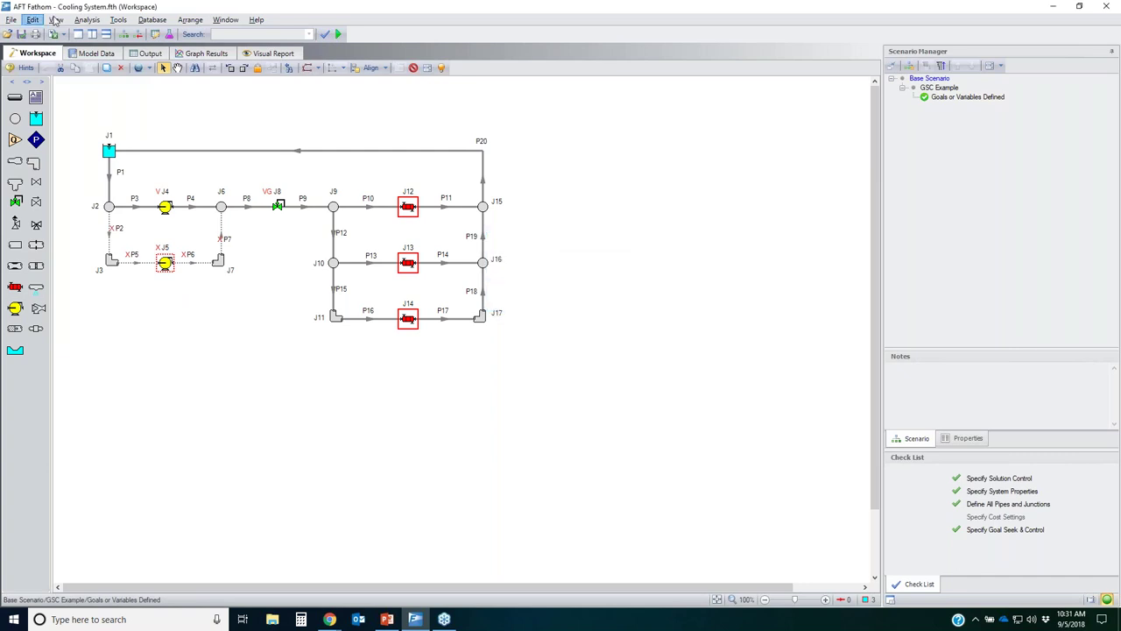
# Compare the two existing groups in the Group Manager and delete the Heat Exchangers group
pyautogui.click(54, 19)
pyautogui.moveTo(32, 19)
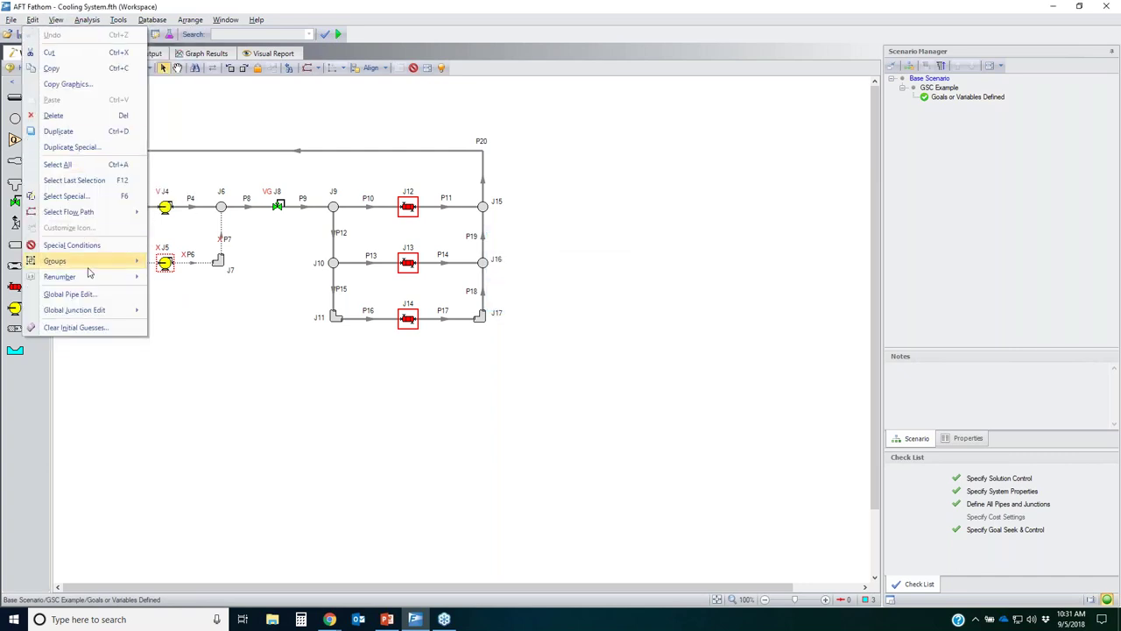
pyautogui.moveTo(92, 260)
pyautogui.click(187, 296)
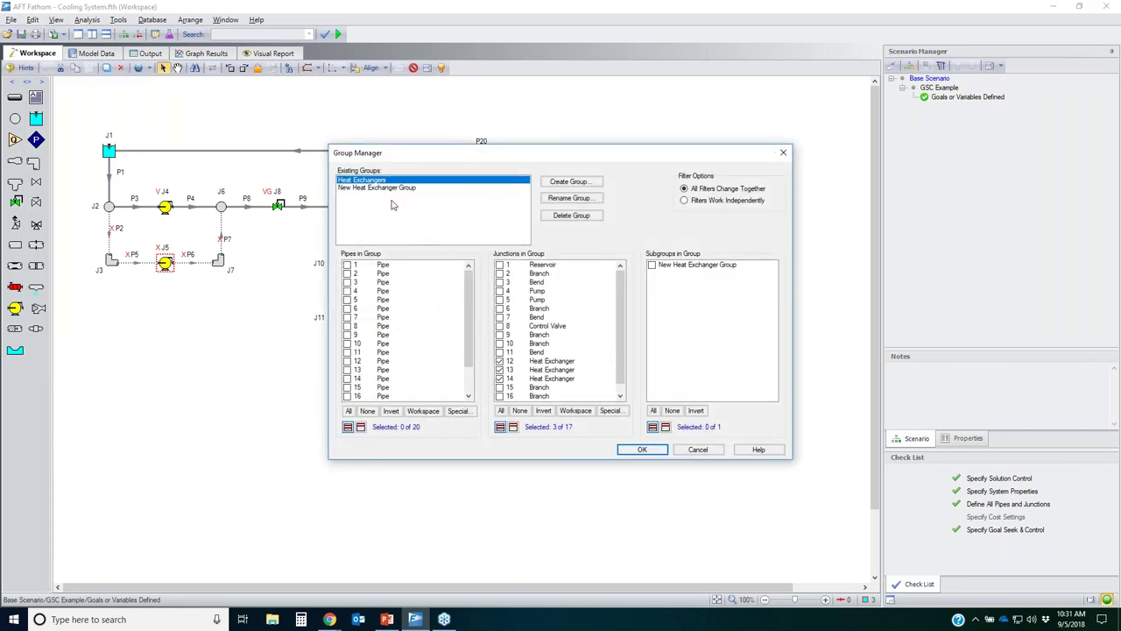
pyautogui.click(368, 182)
pyautogui.click(375, 188)
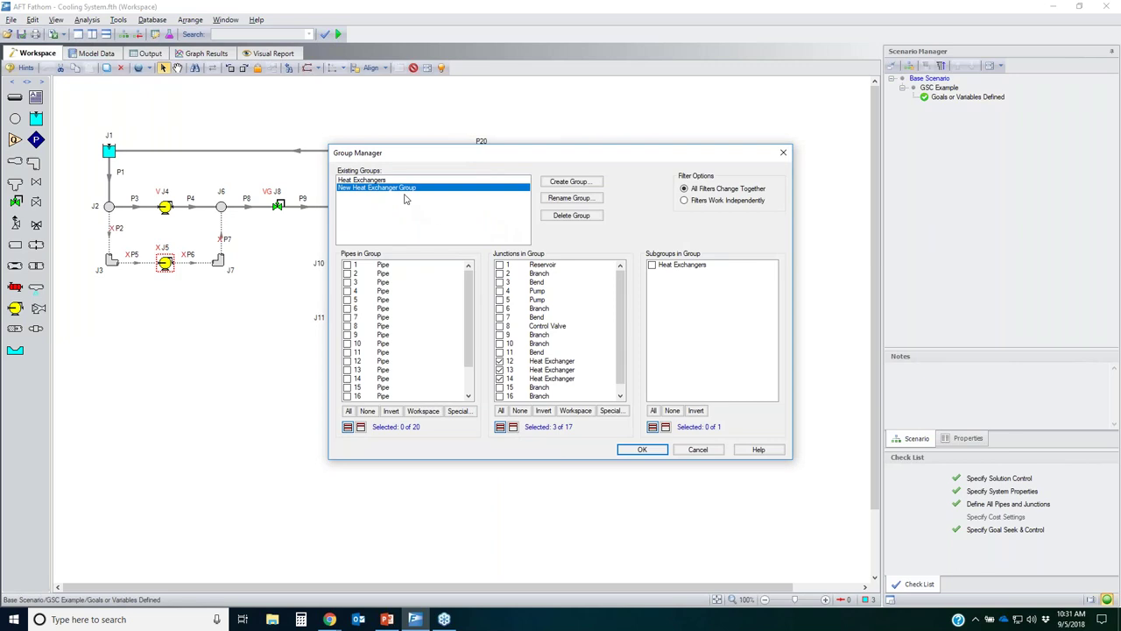
pyautogui.click(396, 181)
pyautogui.click(578, 218)
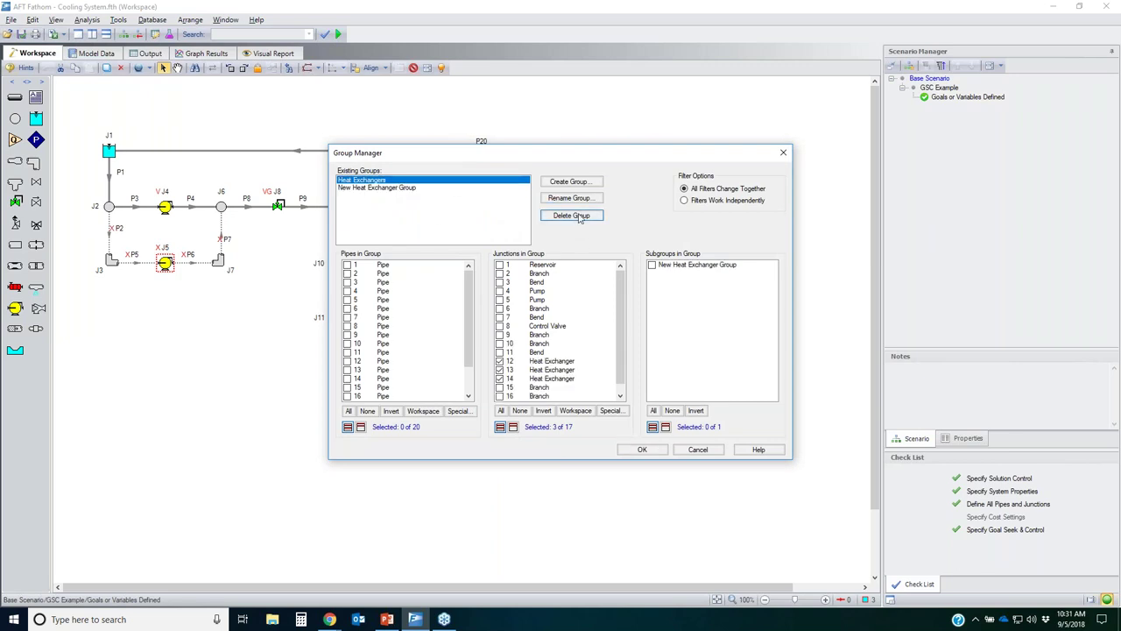
pyautogui.click(588, 354)
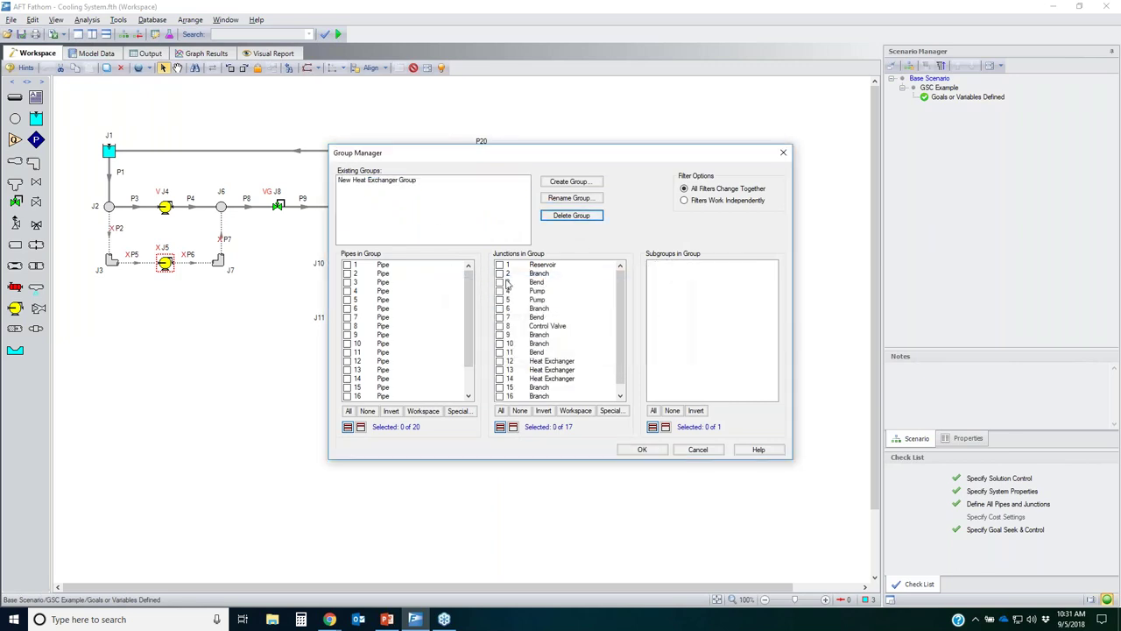
# Check New Heat Exchanger Group, briefly mark its junctions 12, 13 and 14 with the pen, and accept the group changes
pyautogui.click(366, 180)
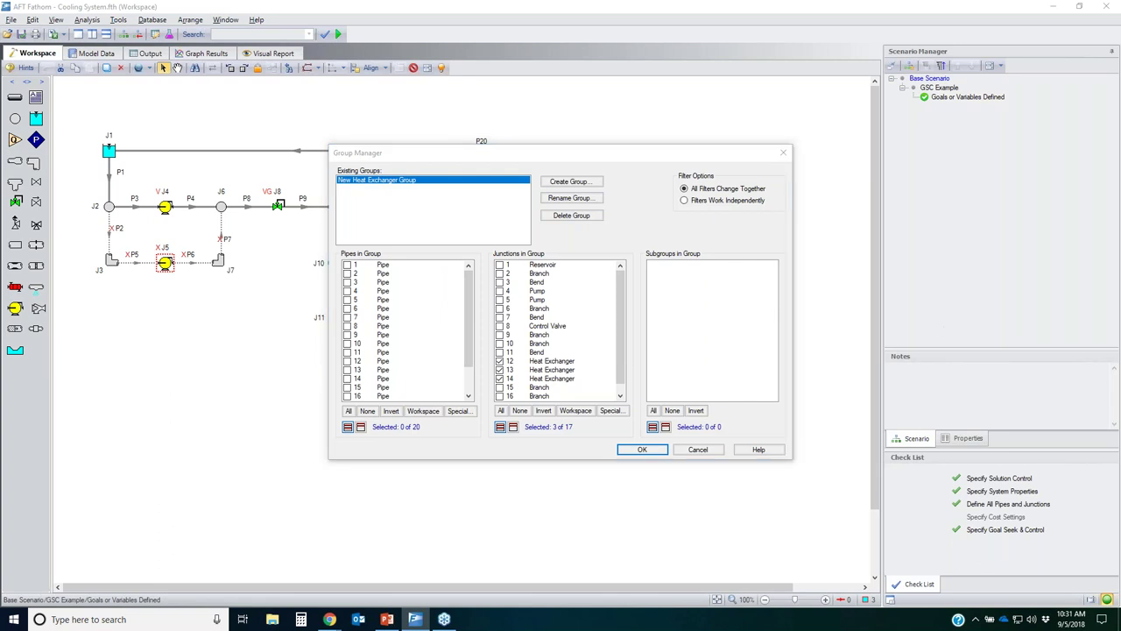
pyautogui.moveTo(487, 358)
pyautogui.mouseDown()
pyautogui.moveTo(567, 355)
pyautogui.moveTo(583, 371)
pyautogui.moveTo(522, 384)
pyautogui.moveTo(487, 357)
pyautogui.mouseUp()
pyautogui.moveTo(517, 431)
pyautogui.mouseDown()
pyautogui.moveTo(572, 434)
pyautogui.moveTo(542, 443)
pyautogui.moveTo(489, 424)
pyautogui.moveTo(562, 432)
pyautogui.mouseUp()
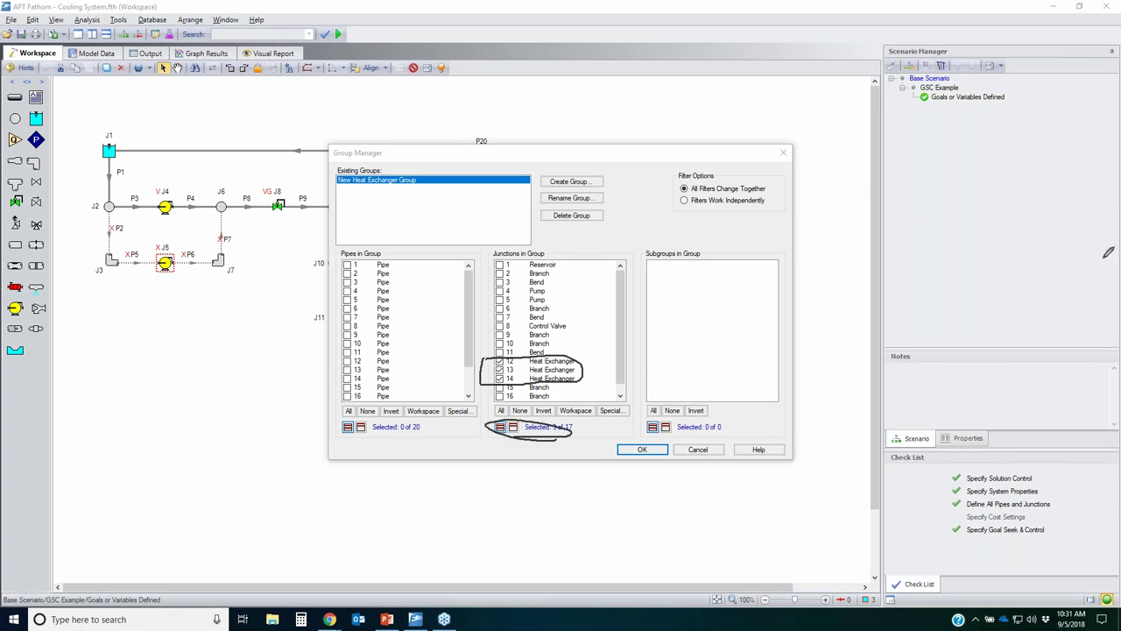
pyautogui.press('Escape')
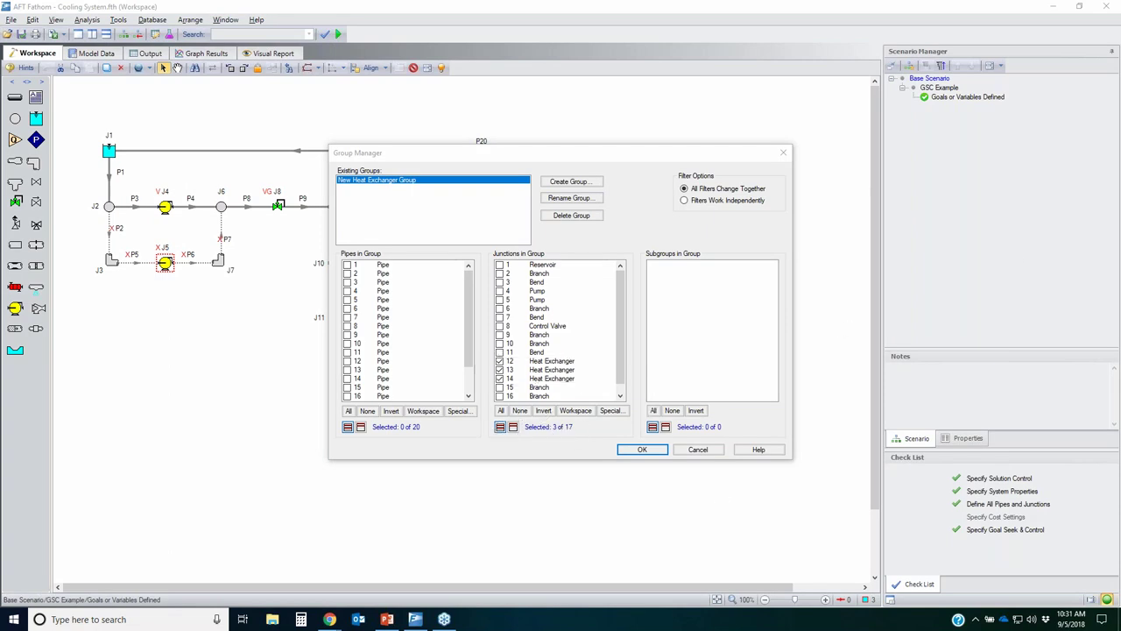
pyautogui.click(661, 450)
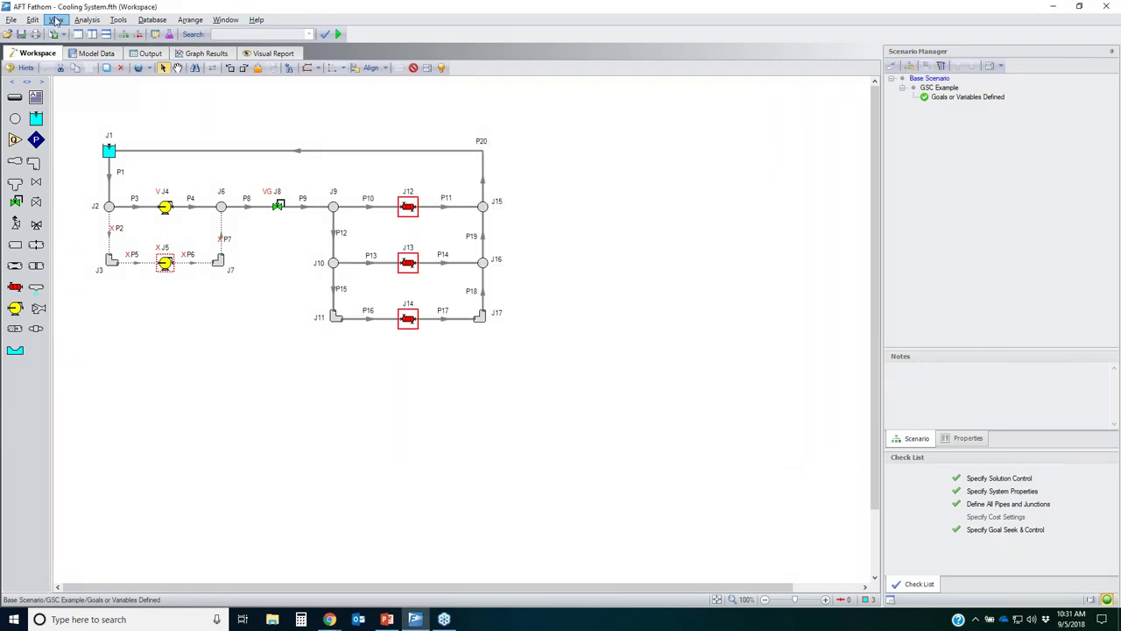
# Open the goals in the Goal Seek and Control Manager and review the group goal's goal type and object type options
pyautogui.click(87, 19)
pyautogui.click(140, 114)
pyautogui.click(353, 172)
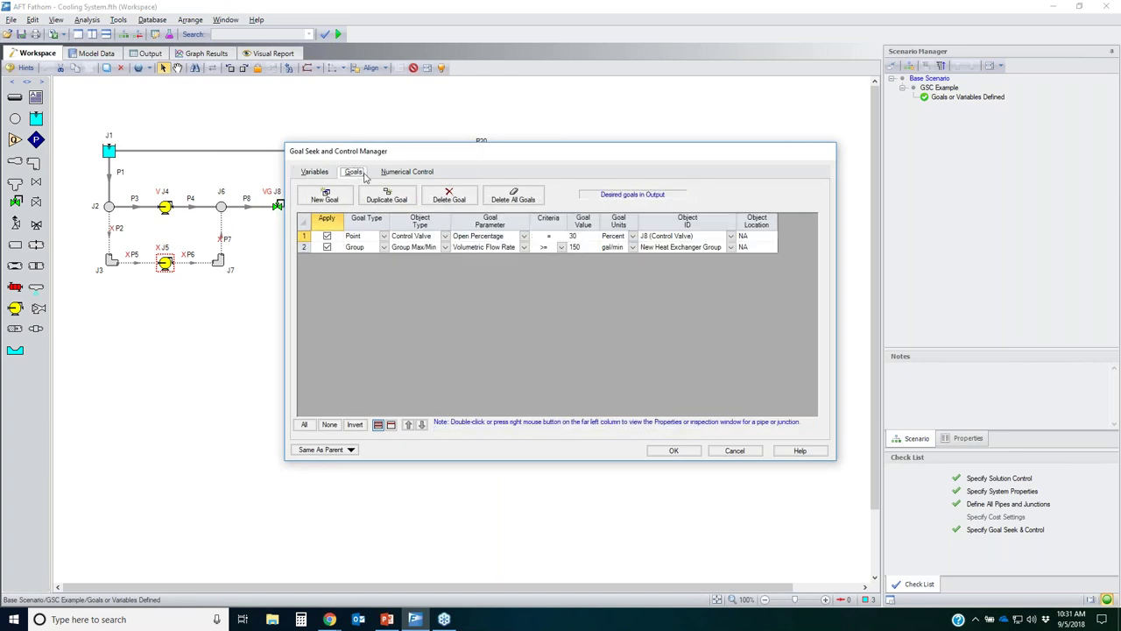
pyautogui.click(383, 248)
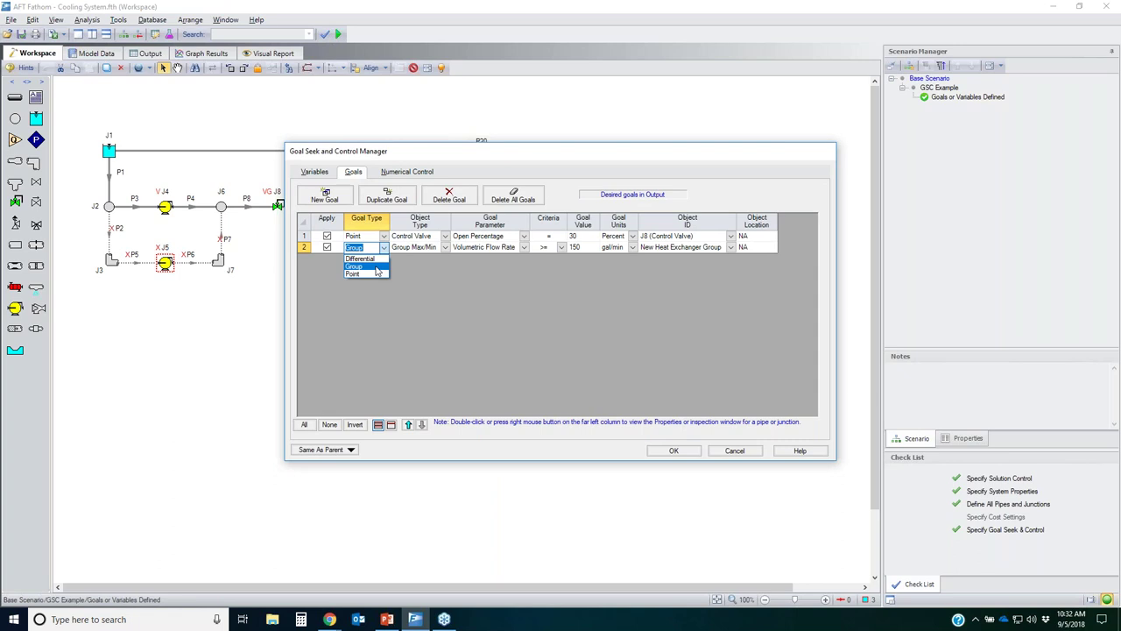
pyautogui.click(376, 268)
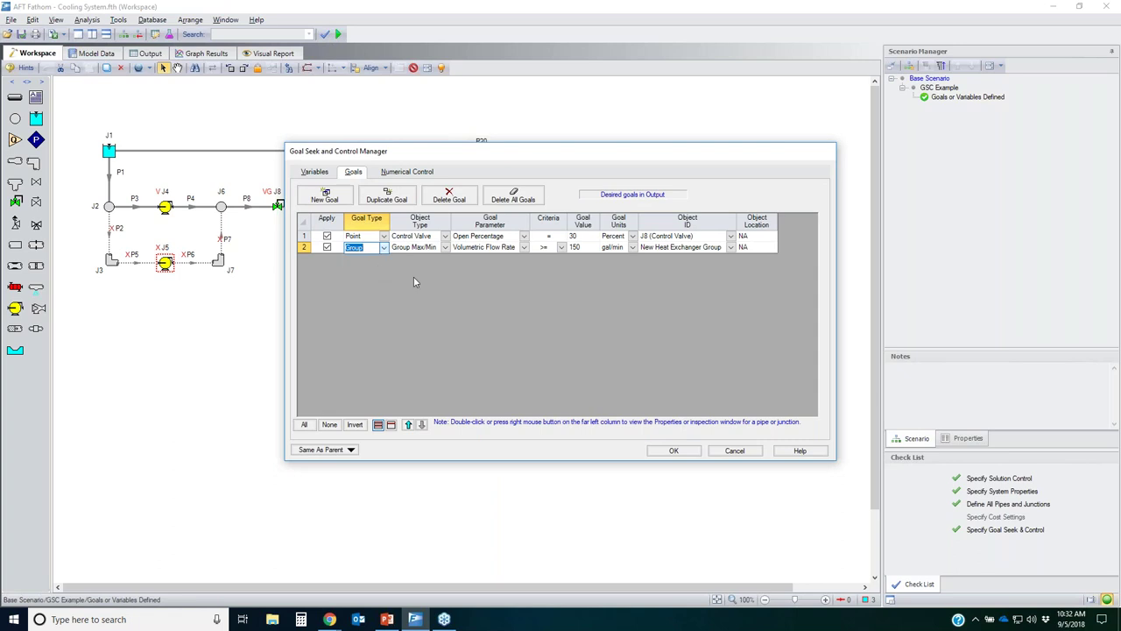
pyautogui.click(445, 249)
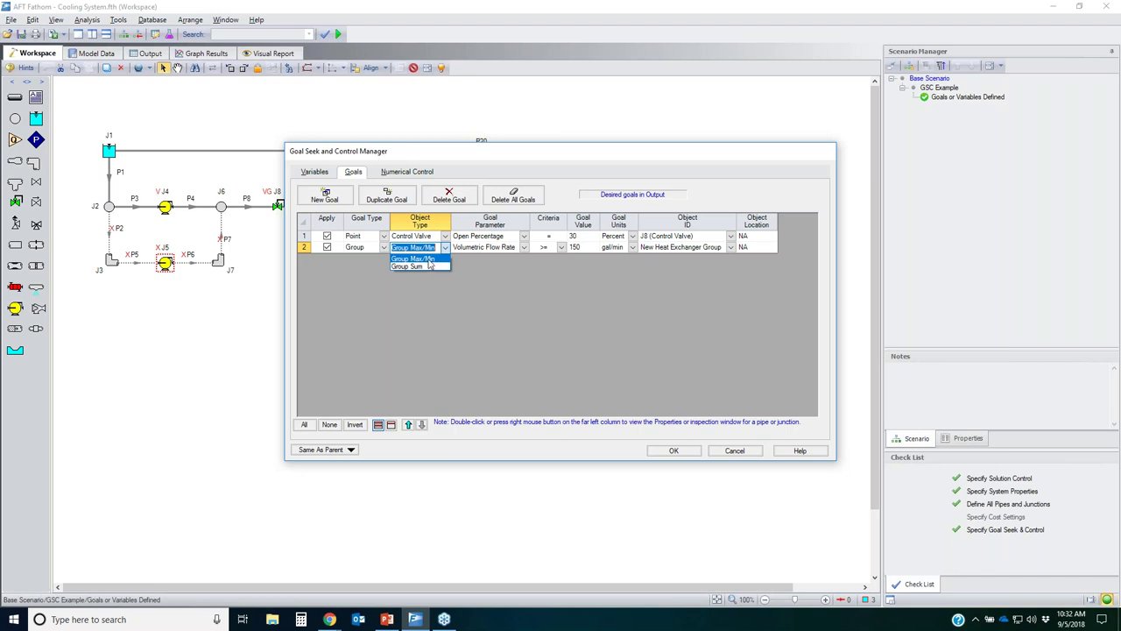
pyautogui.click(603, 271)
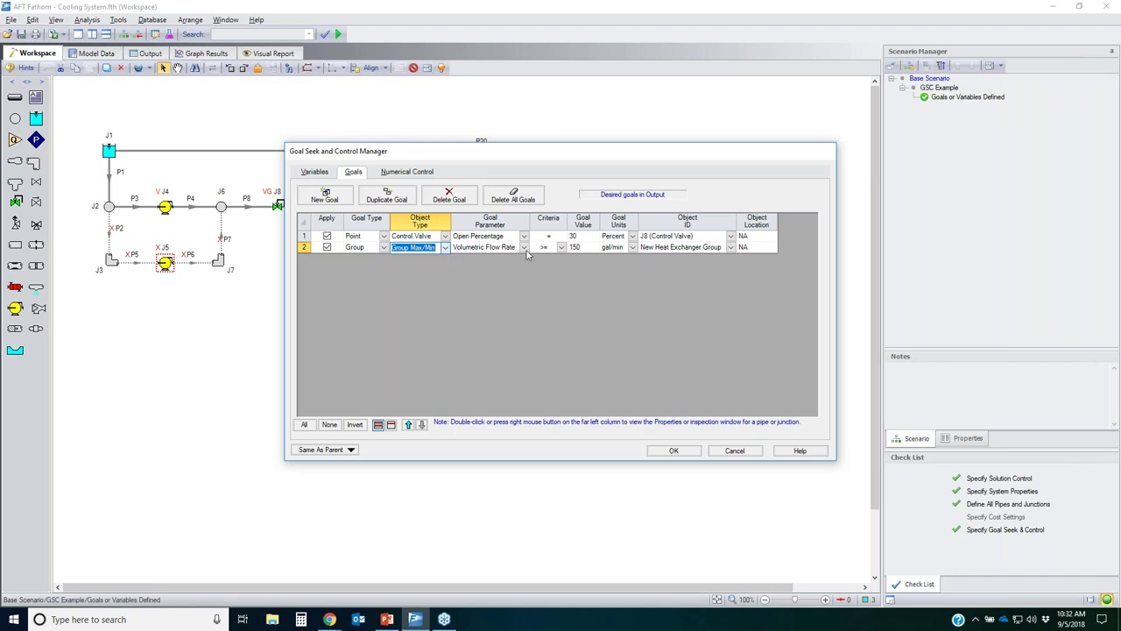
# Review the group goal's parameter, criteria, goal value and object ID options, and leave the goal settings
pyautogui.click(524, 248)
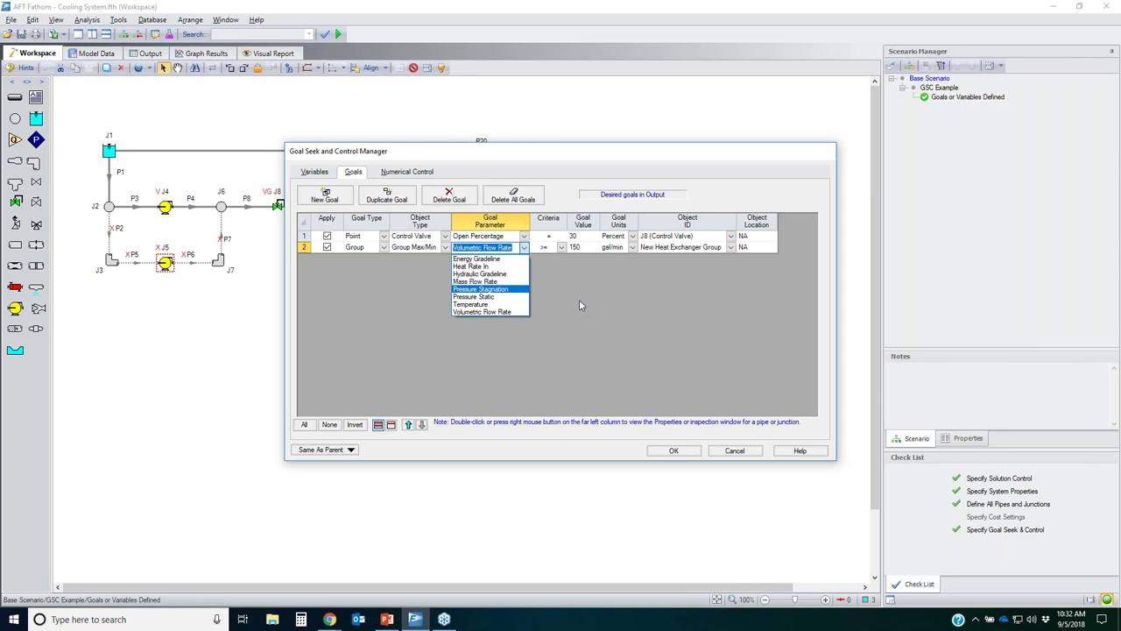
pyautogui.click(624, 303)
pyautogui.click(561, 248)
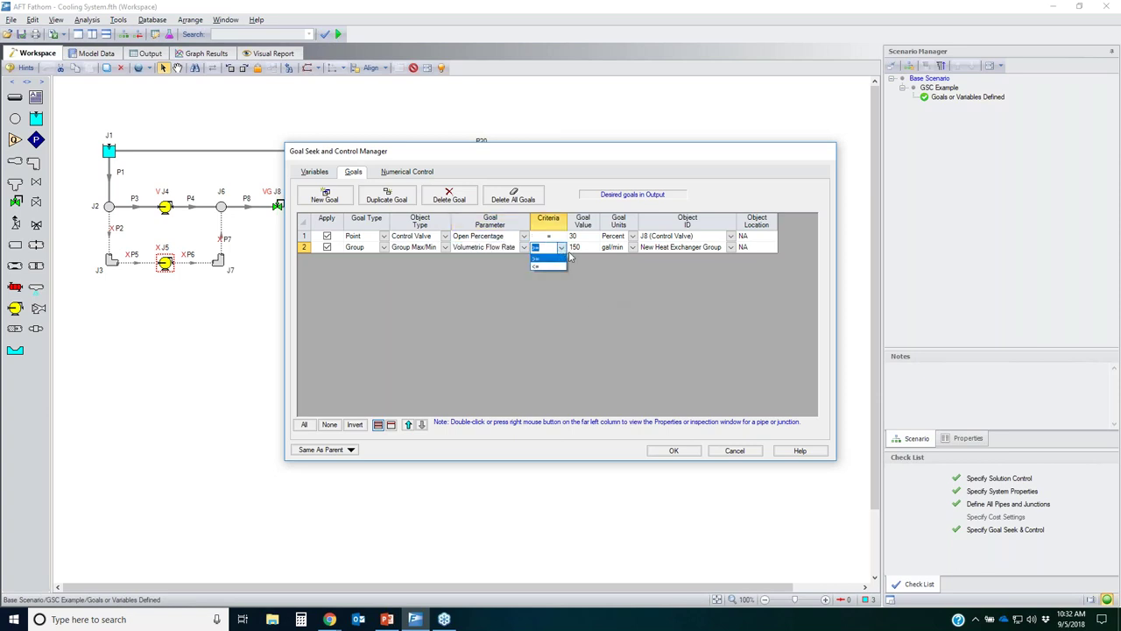
pyautogui.click(621, 284)
pyautogui.click(586, 250)
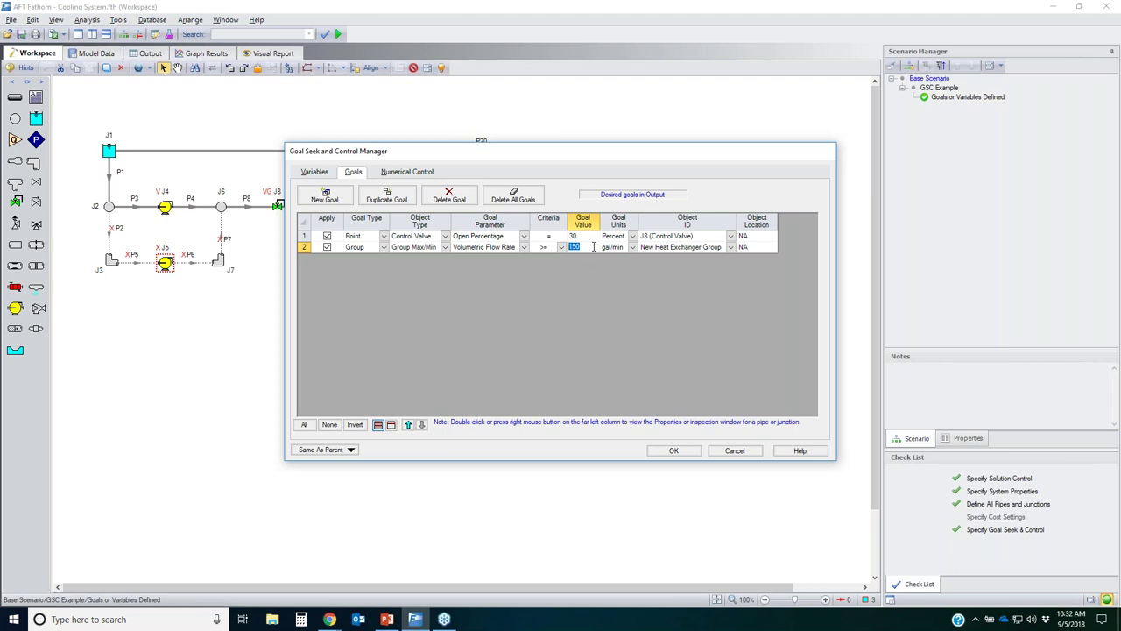
pyautogui.click(730, 247)
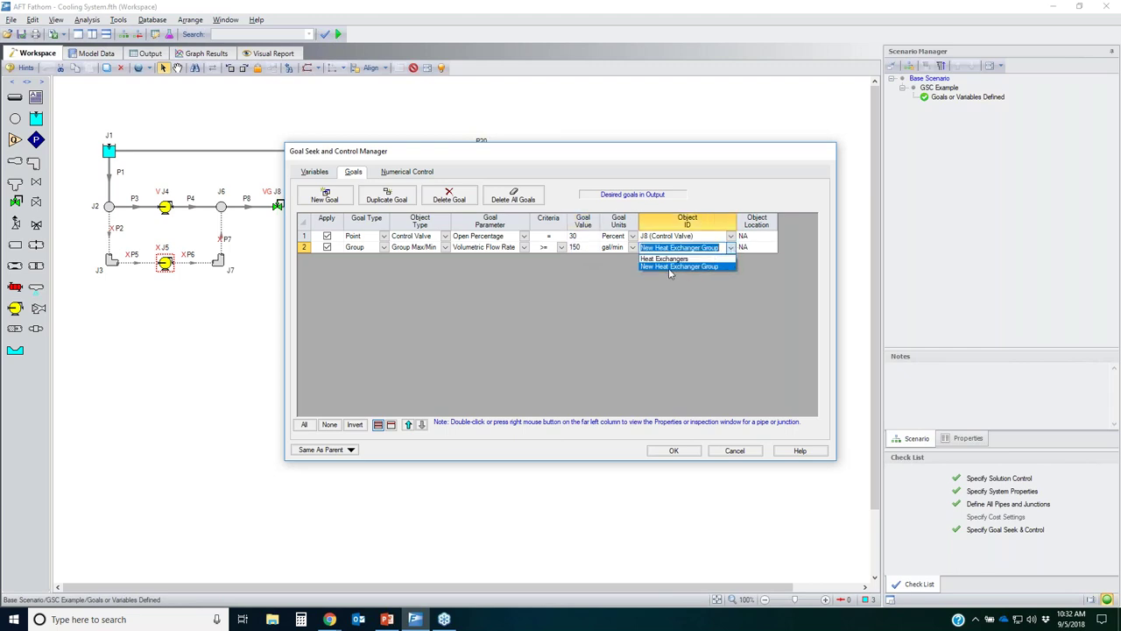
pyautogui.click(733, 452)
pyautogui.click(734, 451)
# Run the model and circle pump J4 and control valve J8 with the pen while it calculates
pyautogui.click(668, 452)
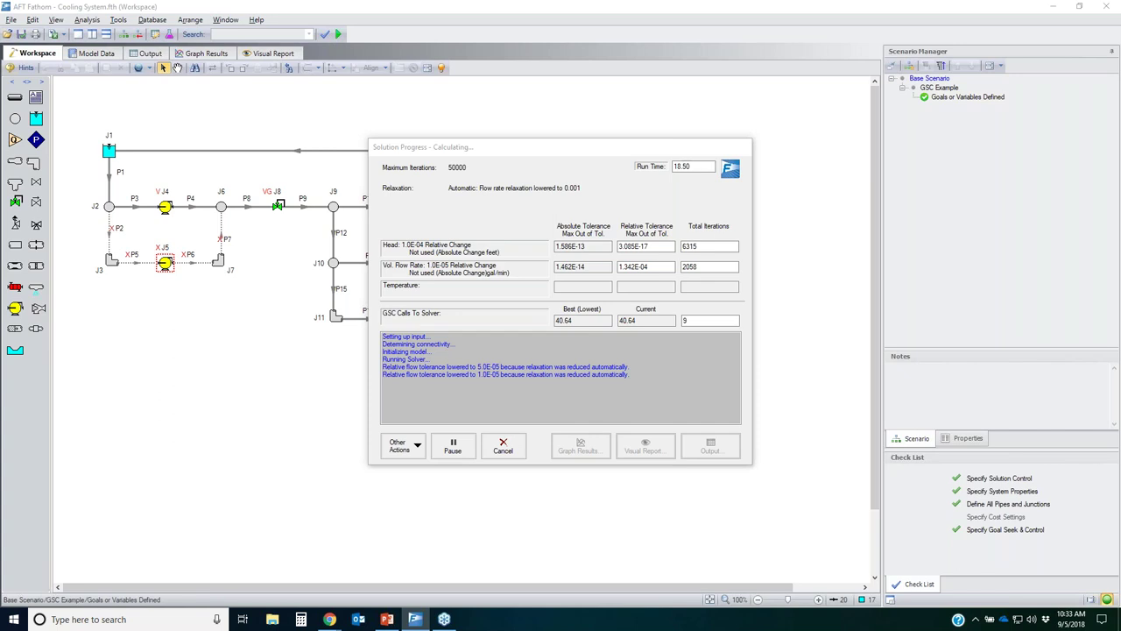
pyautogui.moveTo(149, 194)
pyautogui.mouseDown()
pyautogui.moveTo(181, 196)
pyautogui.moveTo(149, 195)
pyautogui.mouseUp()
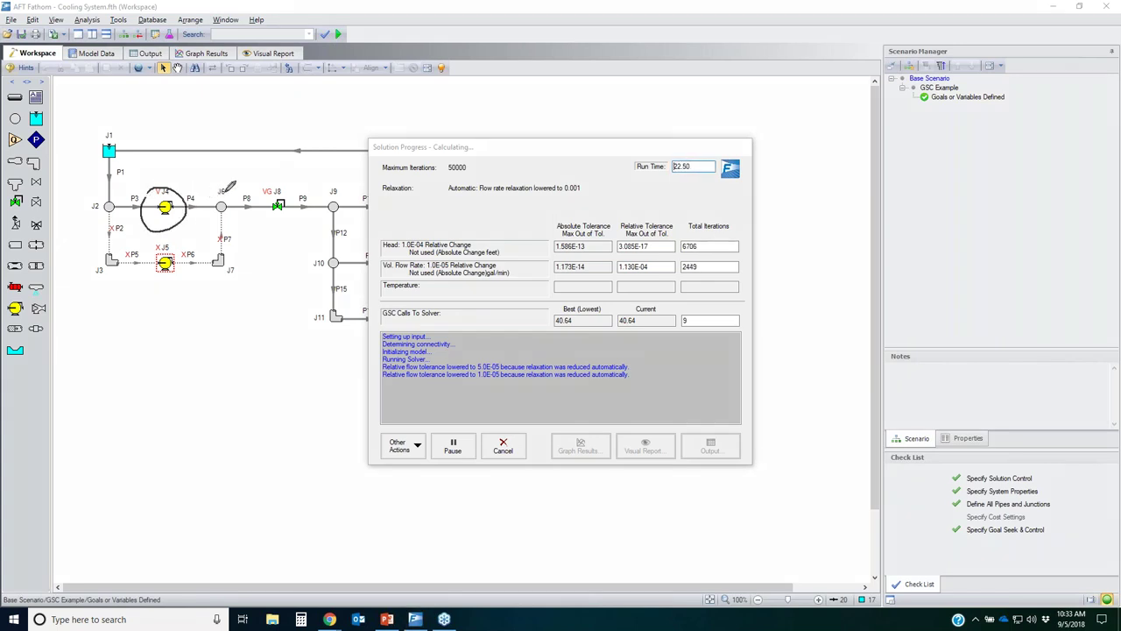
pyautogui.moveTo(278, 171)
pyautogui.mouseDown()
pyautogui.moveTo(274, 219)
pyautogui.moveTo(245, 201)
pyautogui.moveTo(263, 179)
pyautogui.mouseUp()
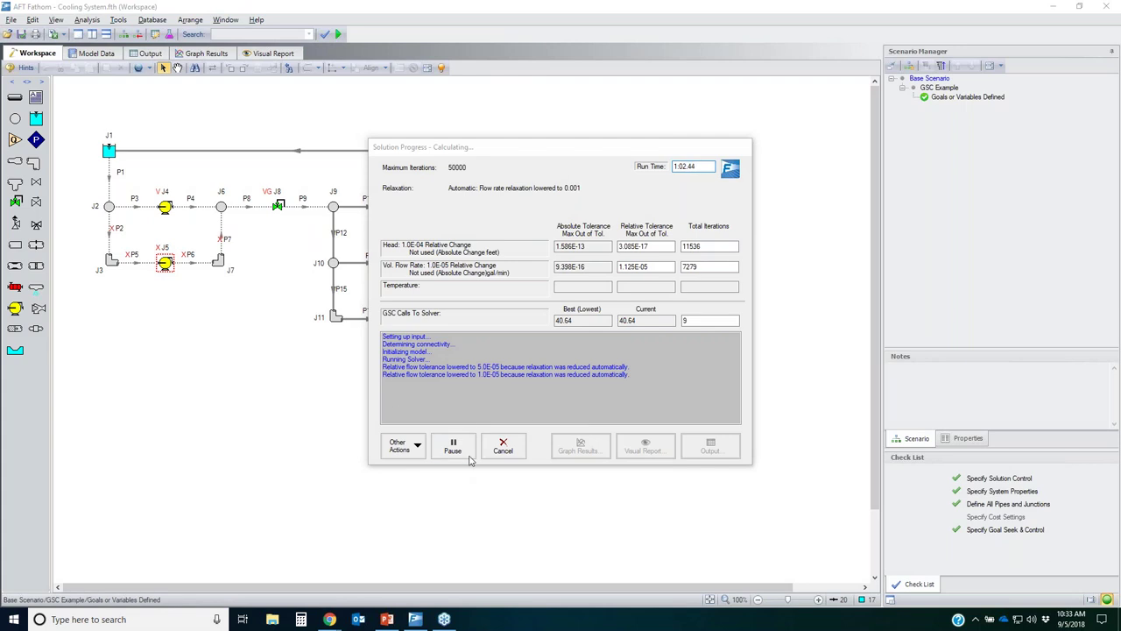
# Pause the calculation and set the pressure and flow rate tolerances to Either Absolute or Relative in Solution Control
pyautogui.click(405, 445)
pyautogui.click(443, 447)
pyautogui.click(401, 445)
pyautogui.click(401, 445)
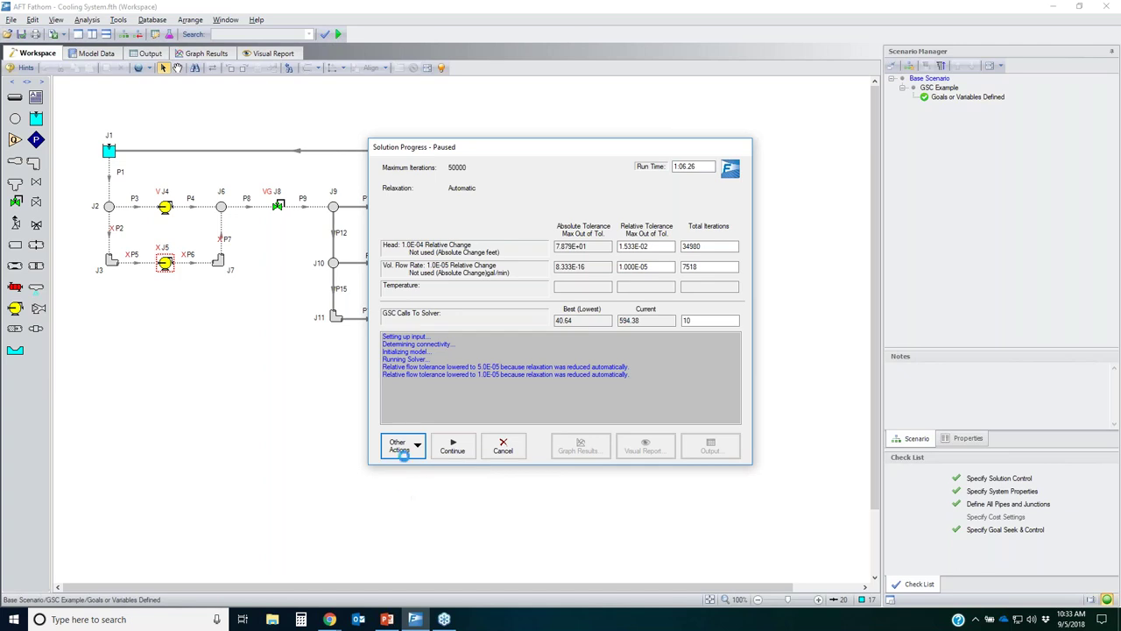
pyautogui.click(377, 272)
pyautogui.click(487, 271)
# Set the absolute tolerances to 0.0001 feet for pressure and 0.0001 gal/min for flow rate, and continue the calculation
pyautogui.click(372, 343)
pyautogui.doubleClick(352, 342)
pyautogui.hotkey('ctrl', 'c')
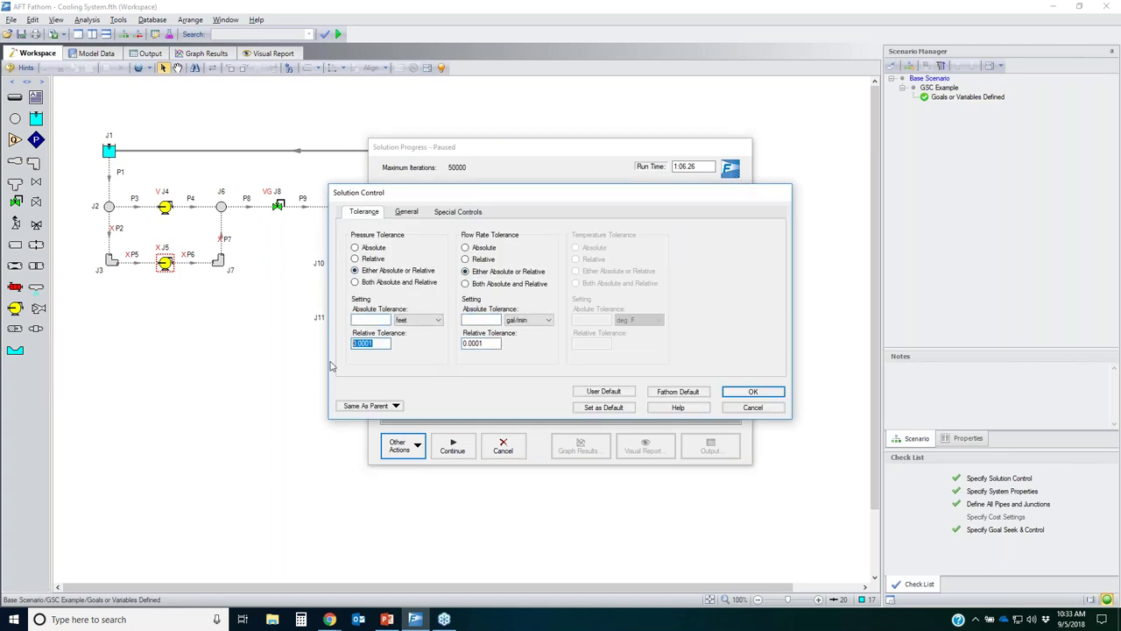
pyautogui.click(380, 321)
pyautogui.hotkey('ctrl', 'v')
pyautogui.click(478, 320)
pyautogui.hotkey('ctrl', 'v')
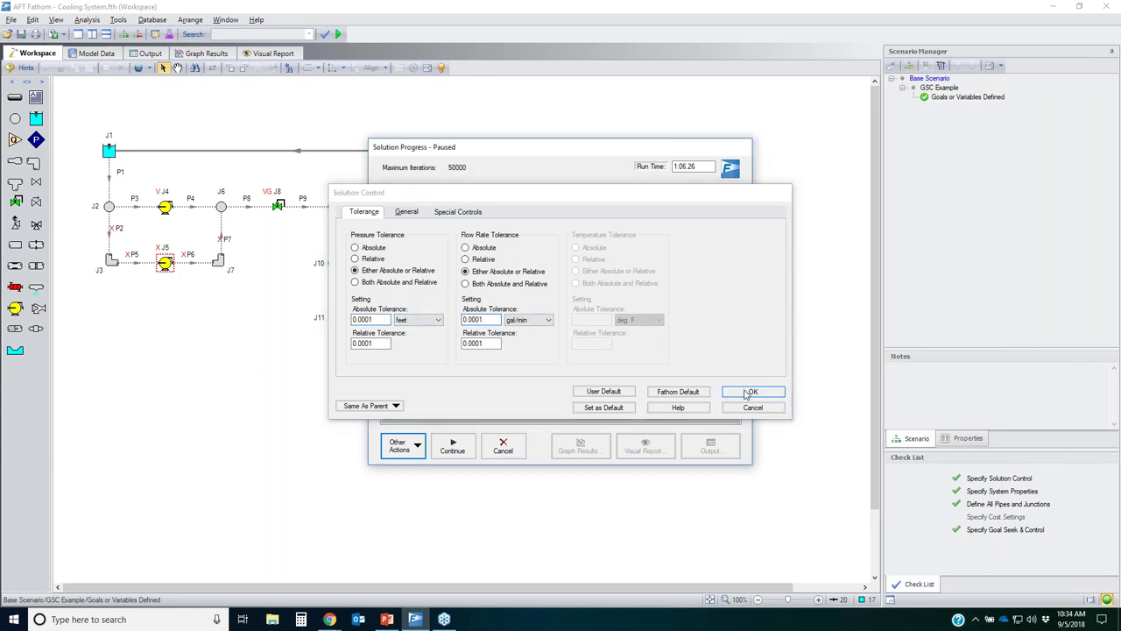
pyautogui.click(742, 391)
pyautogui.click(453, 448)
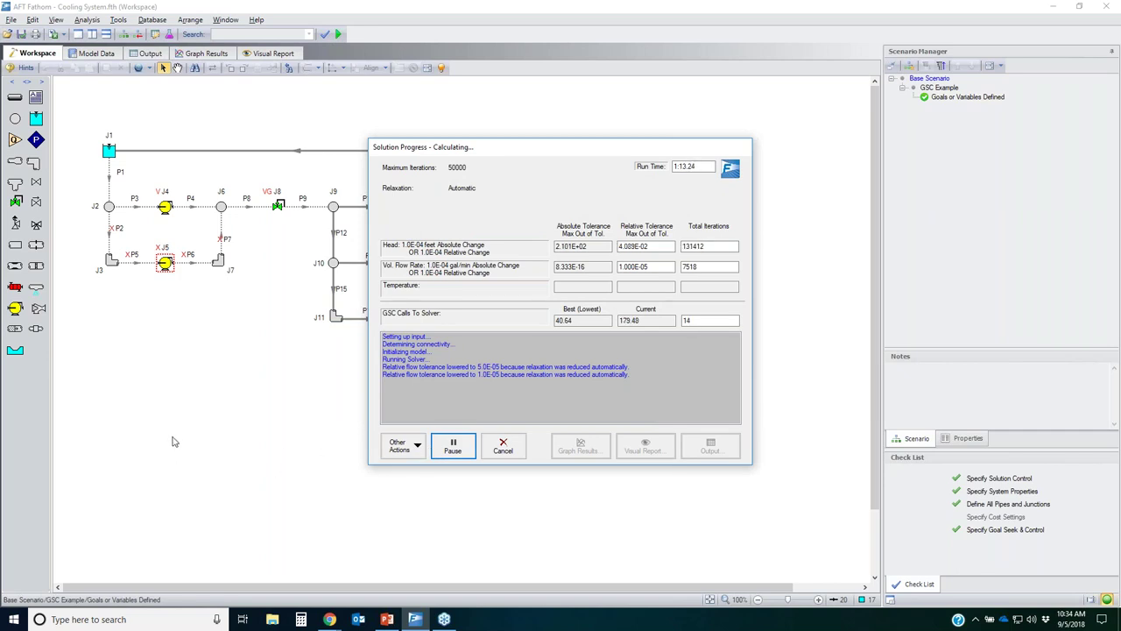
# Cancel the calculation and set control valve J8 to Always Control (Never Fail)
pyautogui.click(503, 446)
pyautogui.click(562, 352)
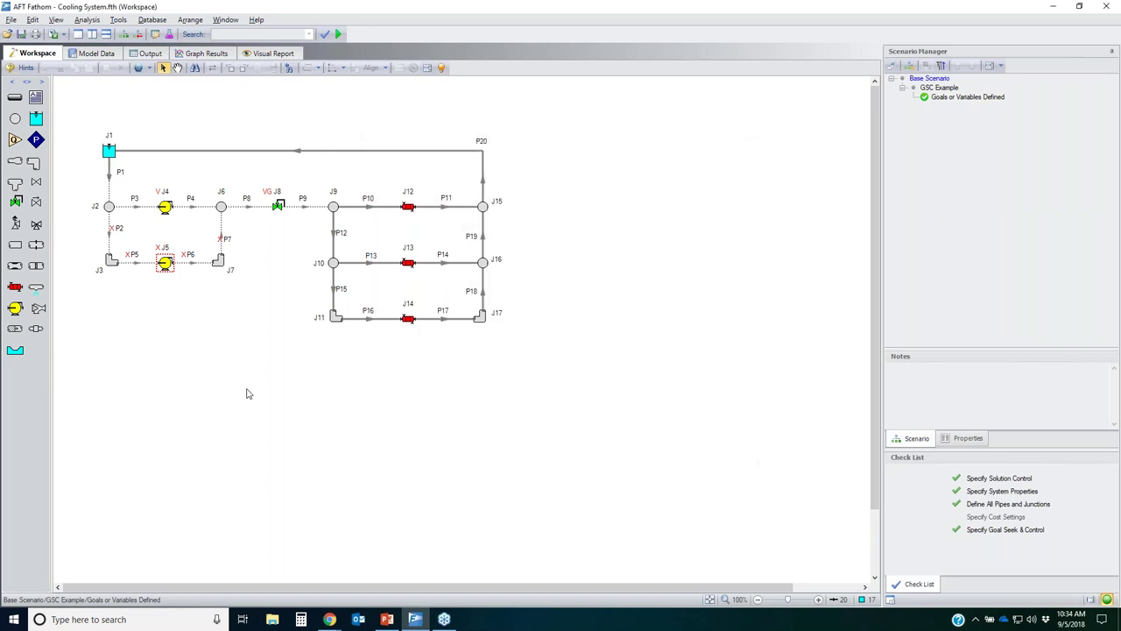
pyautogui.click(279, 207)
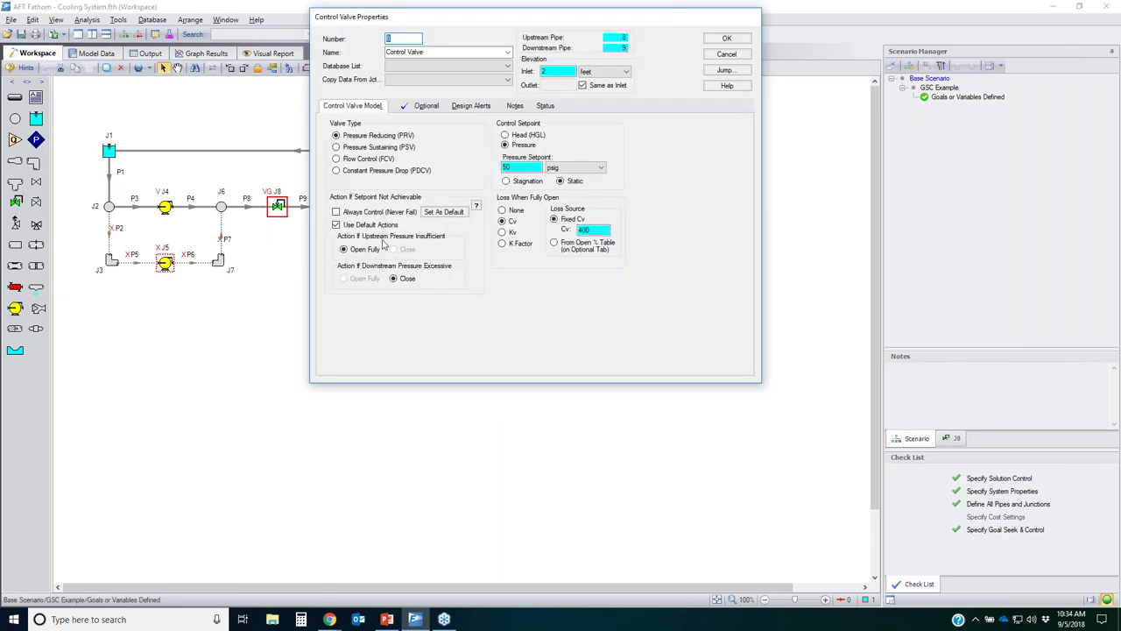
pyautogui.click(336, 212)
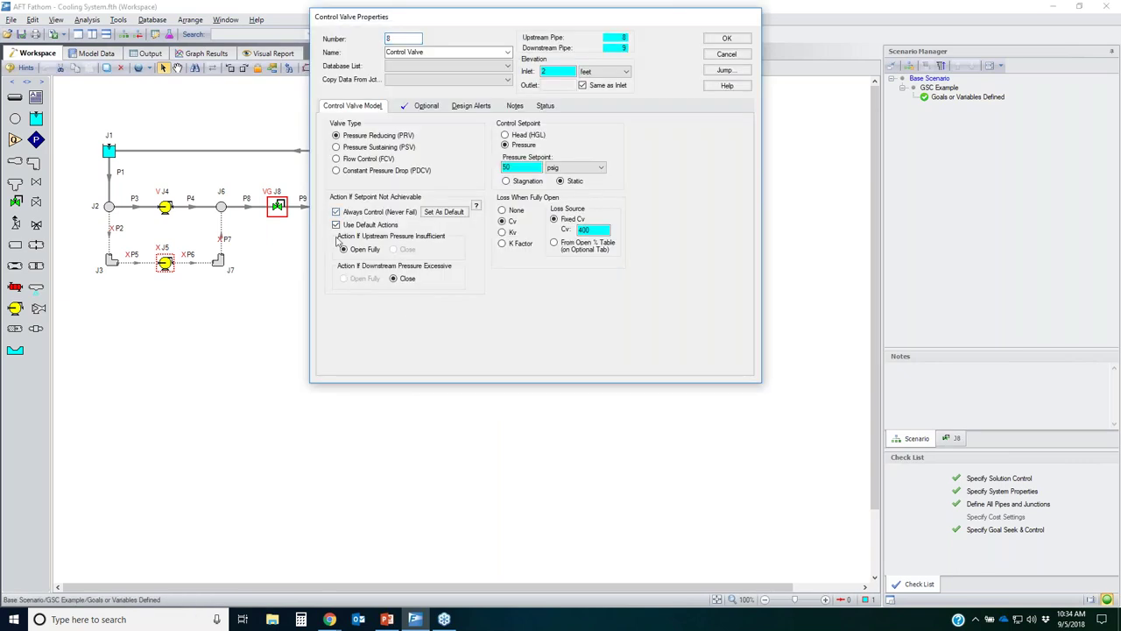
pyautogui.click(726, 38)
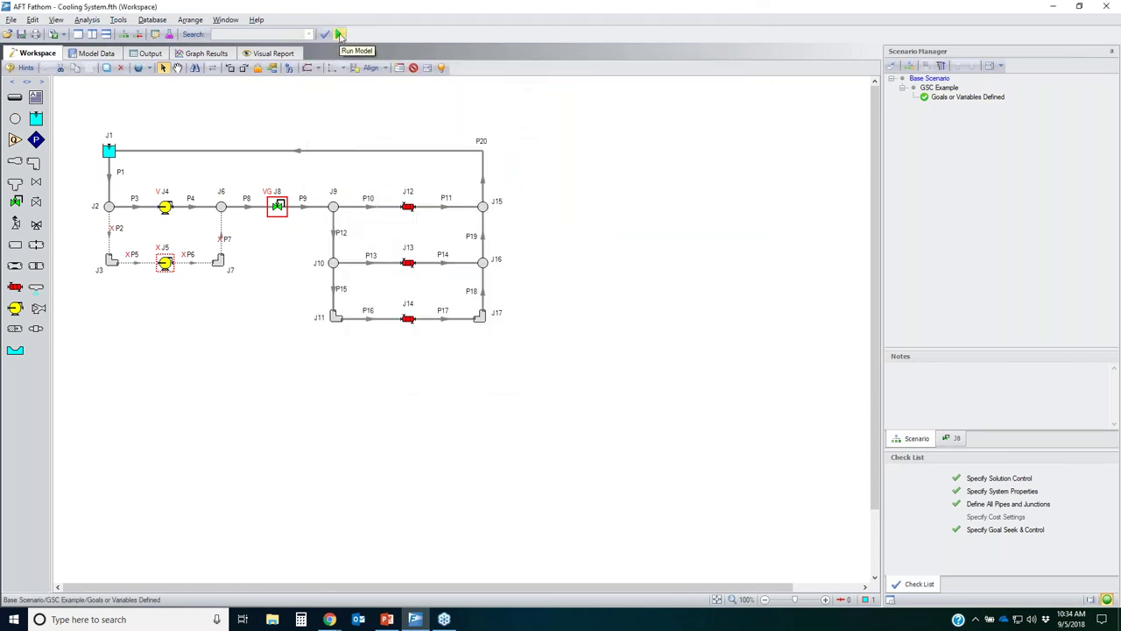
# Run the model to completion, marking the best GSC value and the number of solver calls with the pen
pyautogui.hotkey('ctrl', 'r')
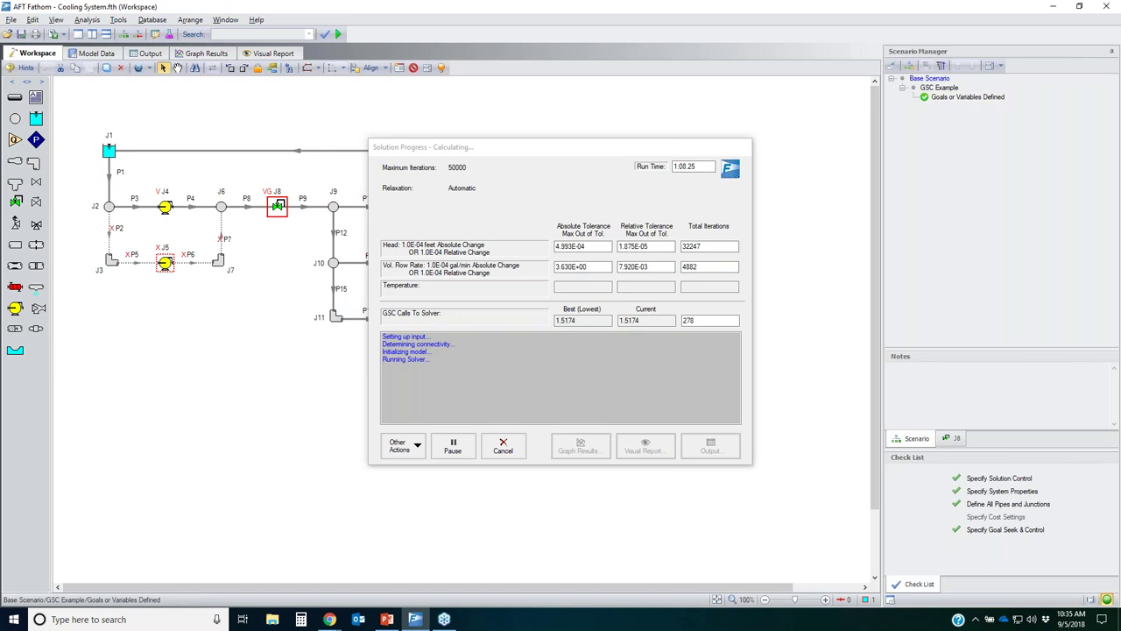
pyautogui.moveTo(557, 302)
pyautogui.mouseDown()
pyautogui.moveTo(603, 298)
pyautogui.moveTo(613, 325)
pyautogui.moveTo(550, 335)
pyautogui.moveTo(561, 303)
pyautogui.mouseUp()
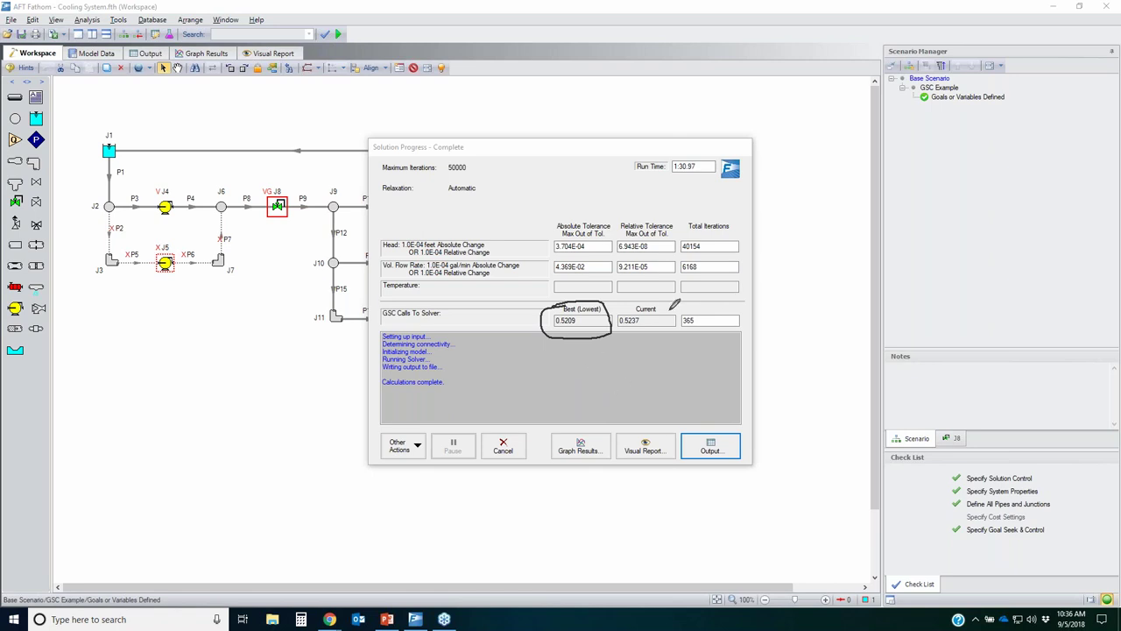
pyautogui.moveTo(698, 306)
pyautogui.mouseDown()
pyautogui.moveTo(713, 319)
pyautogui.moveTo(674, 309)
pyautogui.moveTo(710, 310)
pyautogui.mouseUp()
pyautogui.press('Escape')
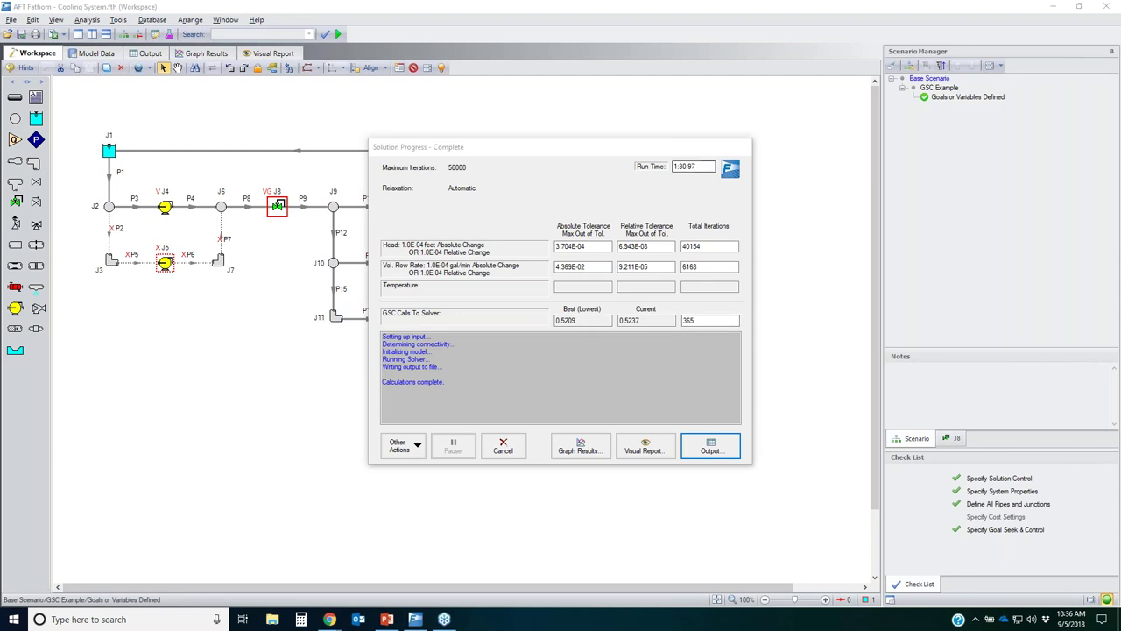
# Open the GSC Variables results in the output and briefly mark the J4 pump speed and J8 control setpoint
pyautogui.click(708, 442)
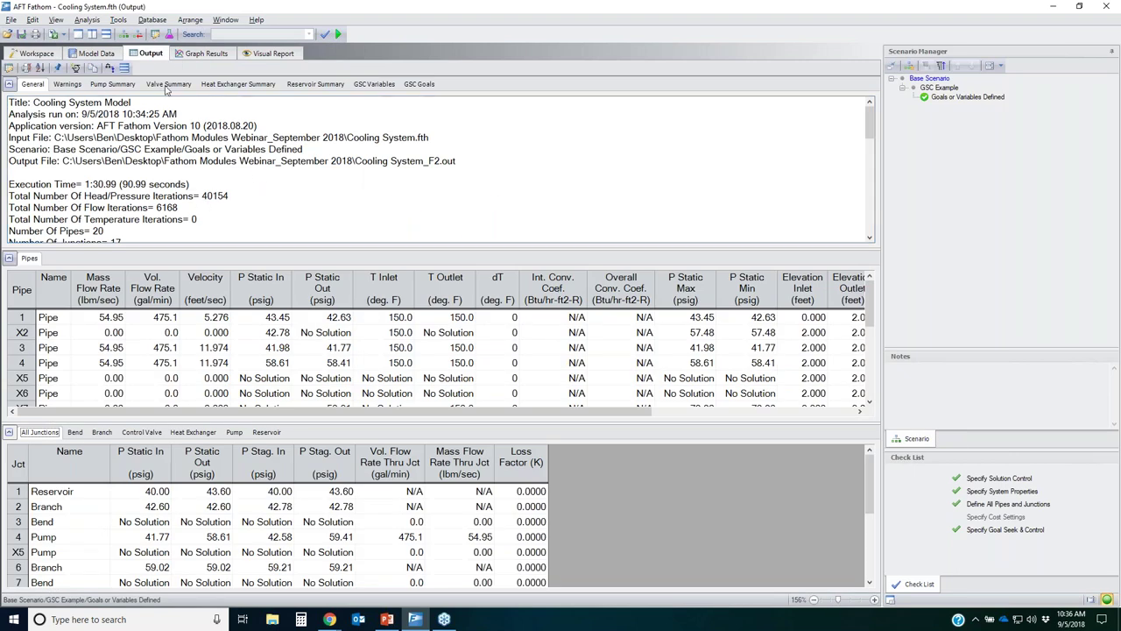
pyautogui.click(372, 85)
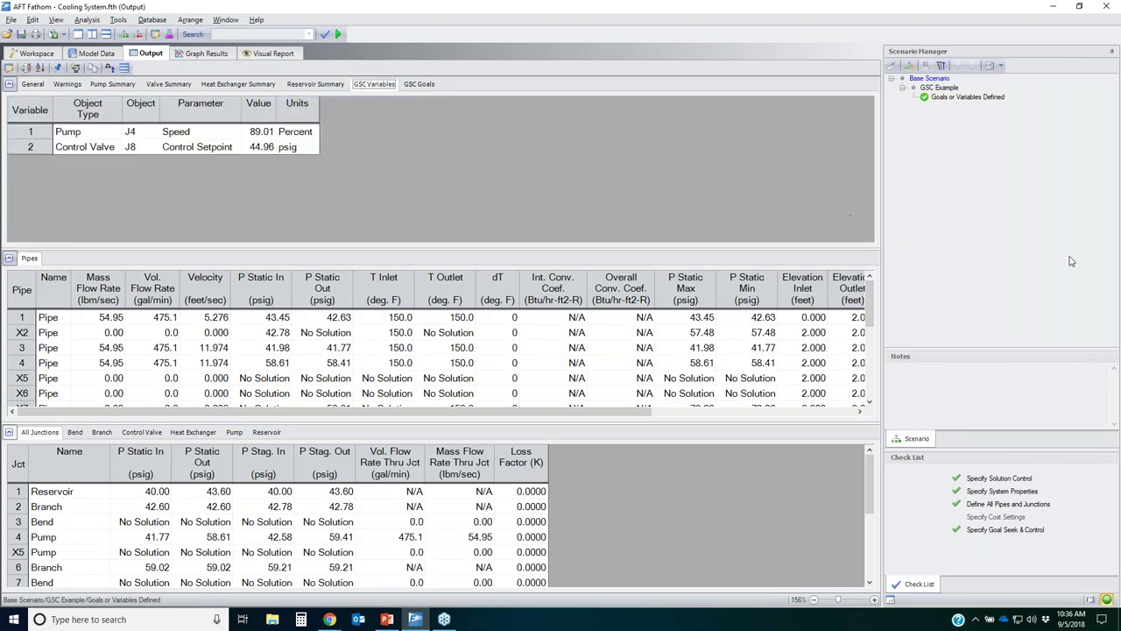
pyautogui.hotkey('alt', 'Tab')
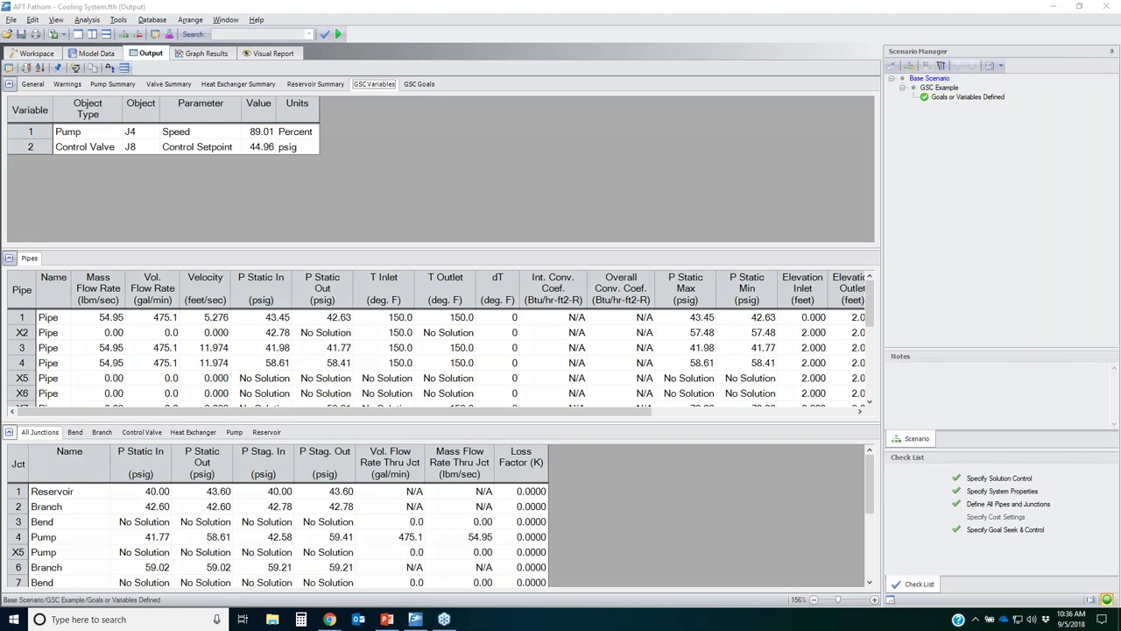
pyautogui.moveTo(185, 131)
pyautogui.mouseDown()
pyautogui.moveTo(326, 130)
pyautogui.moveTo(153, 127)
pyautogui.mouseUp()
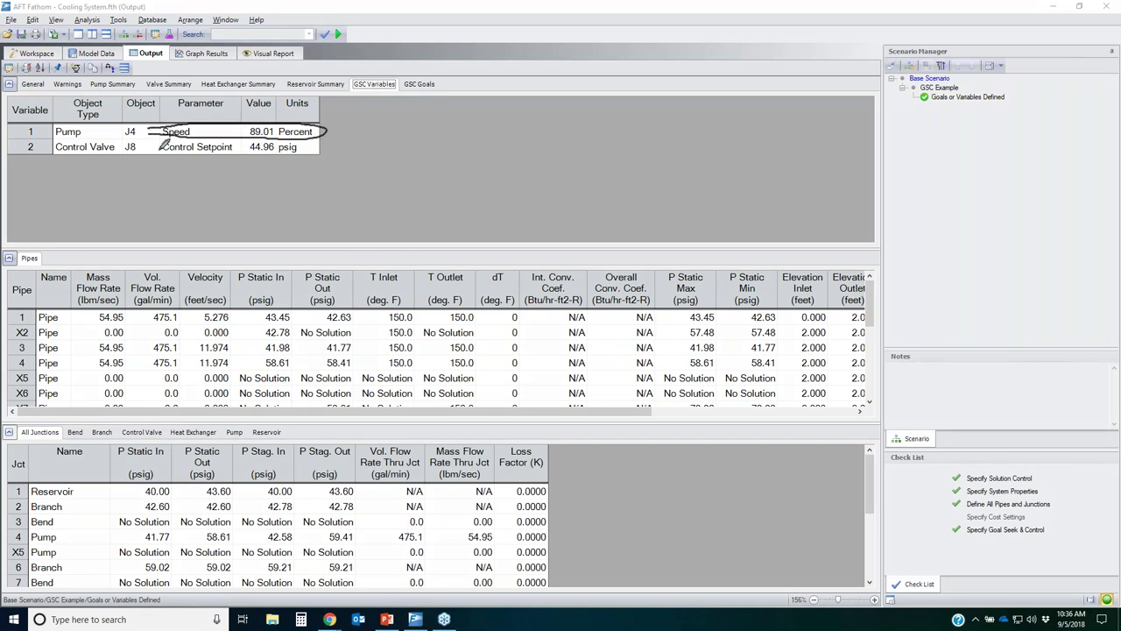
pyautogui.moveTo(163, 149)
pyautogui.mouseDown()
pyautogui.moveTo(320, 152)
pyautogui.moveTo(263, 121)
pyautogui.moveTo(175, 131)
pyautogui.moveTo(163, 150)
pyautogui.mouseUp()
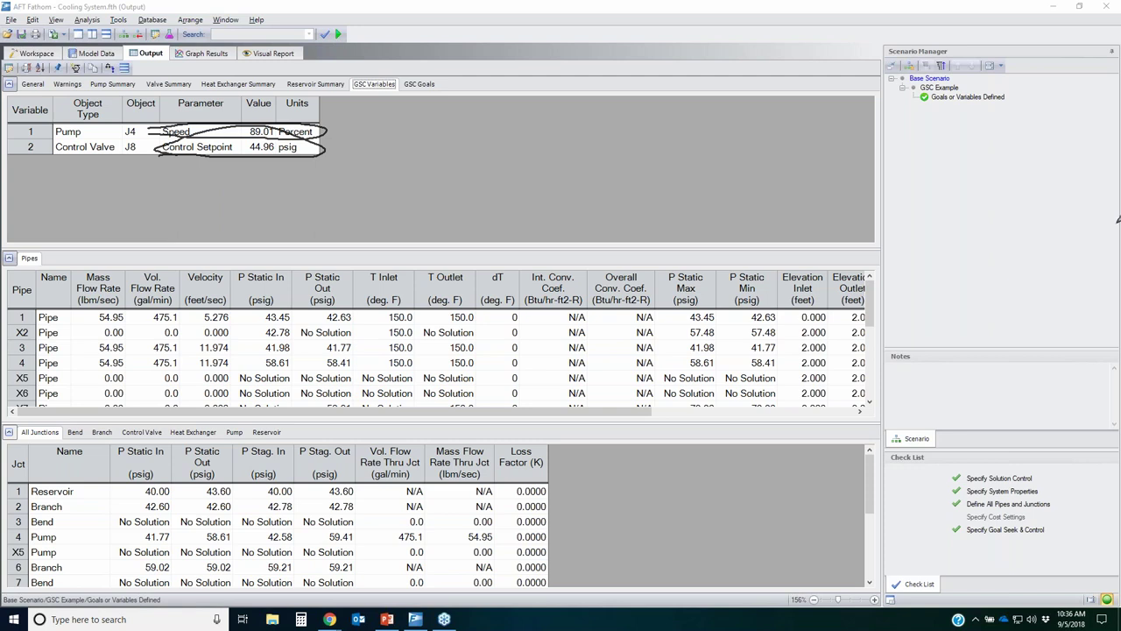
pyautogui.press('Escape')
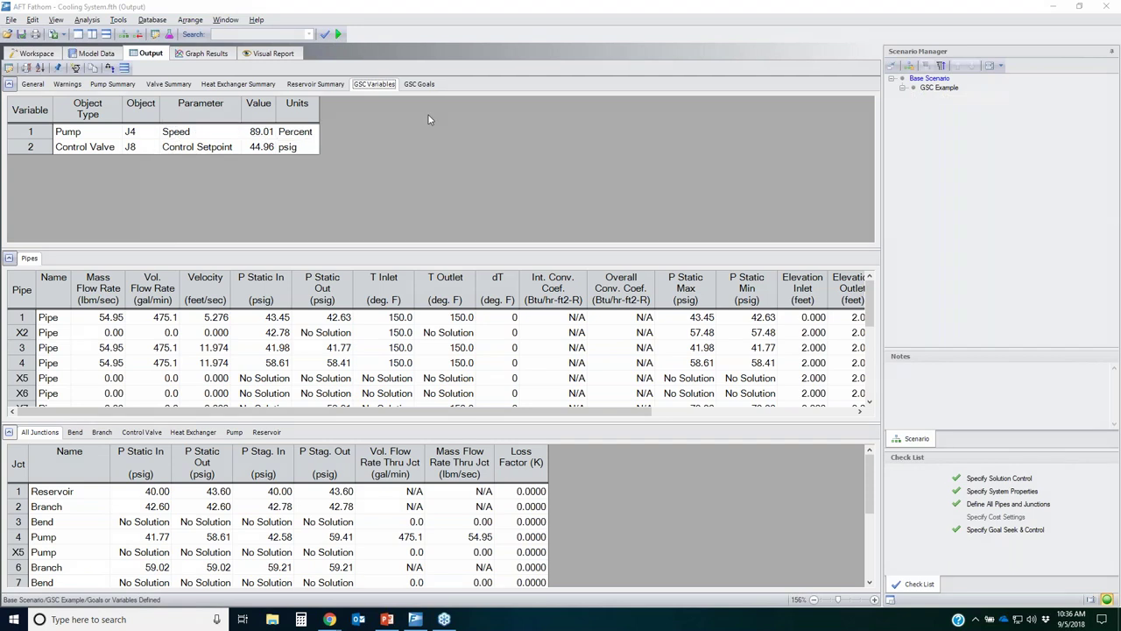
# Review the GSC Goals results, marking the open percentage goal and the group max/min flow goal, and open the Heat Exchanger Summary
pyautogui.click(418, 84)
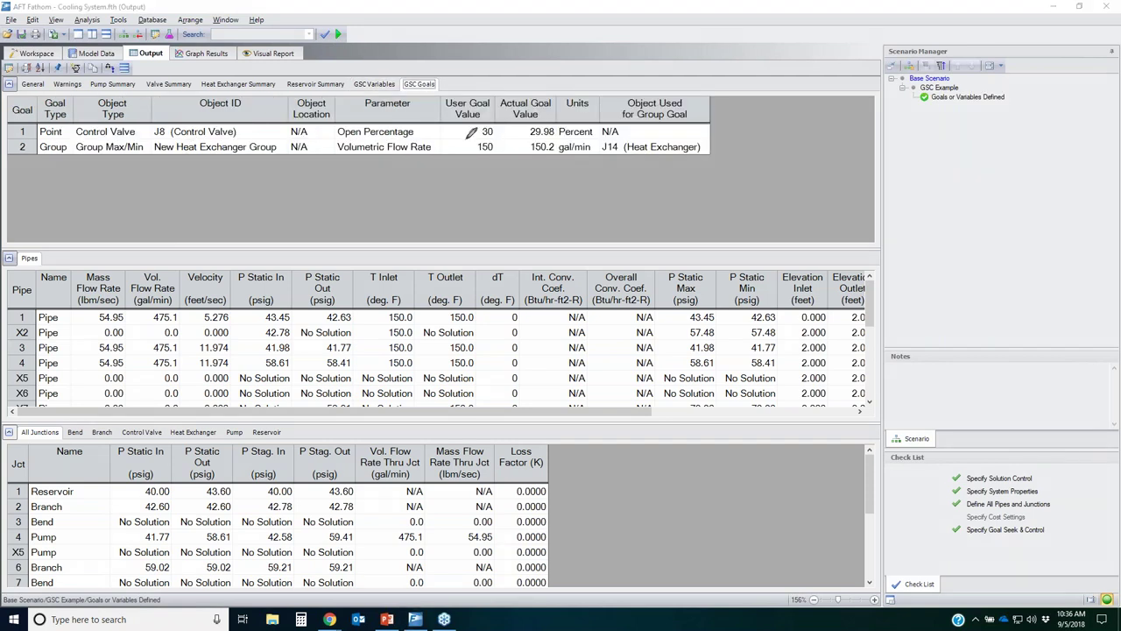
pyautogui.moveTo(462, 136)
pyautogui.mouseDown()
pyautogui.moveTo(565, 134)
pyautogui.moveTo(543, 118)
pyautogui.moveTo(338, 123)
pyautogui.moveTo(355, 134)
pyautogui.moveTo(486, 137)
pyautogui.mouseUp()
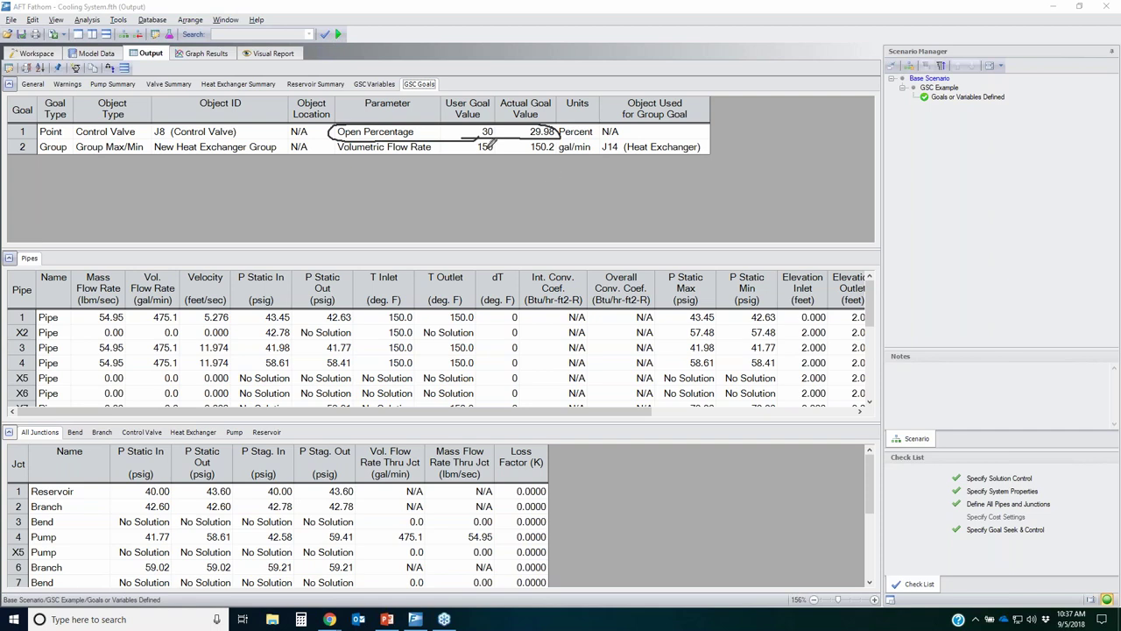
pyautogui.moveTo(75, 158); pyautogui.dragTo(163, 134)
pyautogui.moveTo(61, 131); pyautogui.dragTo(118, 151)
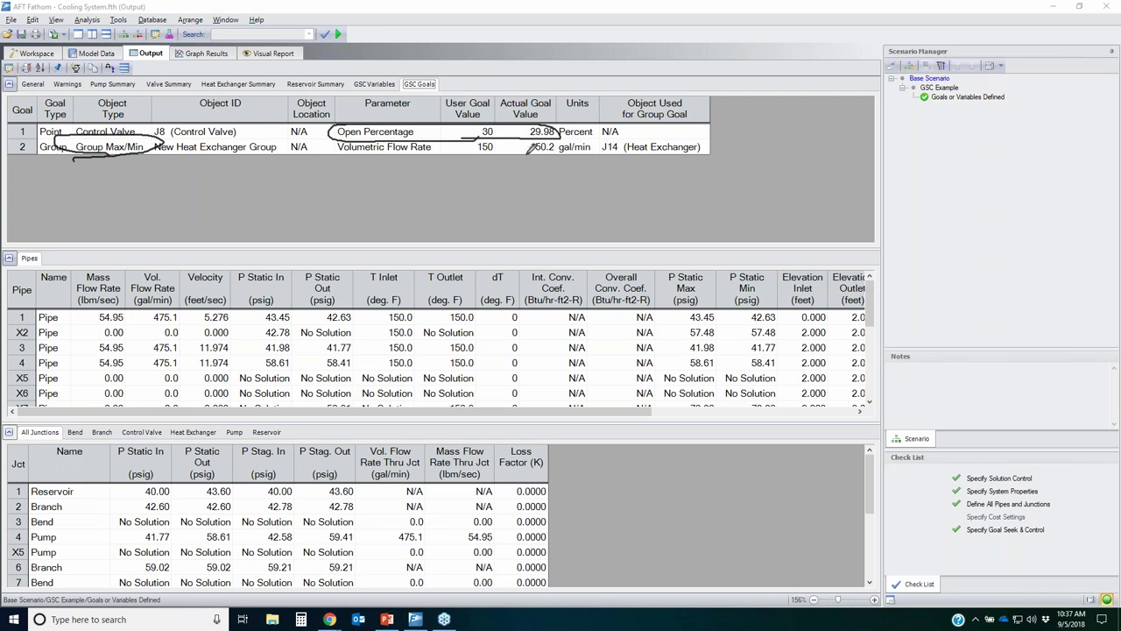
pyautogui.moveTo(497, 154)
pyautogui.mouseDown()
pyautogui.moveTo(730, 146)
pyautogui.moveTo(611, 137)
pyautogui.moveTo(604, 147)
pyautogui.mouseUp()
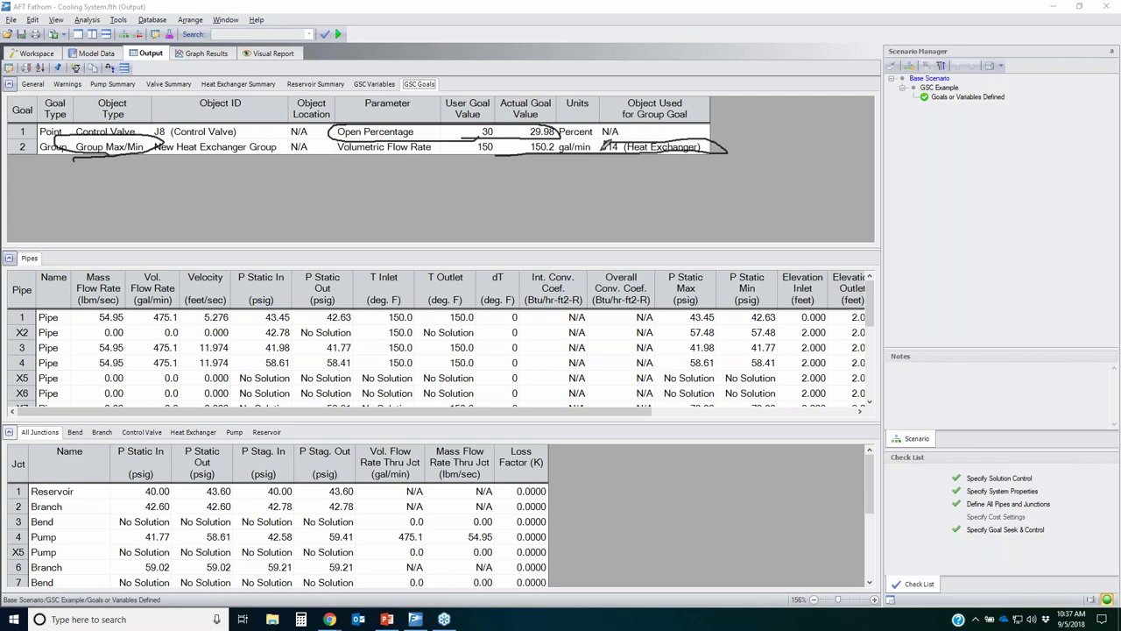
pyautogui.moveTo(529, 140)
pyautogui.mouseDown()
pyautogui.moveTo(580, 139)
pyautogui.moveTo(605, 153)
pyautogui.mouseUp()
pyautogui.press('Escape')
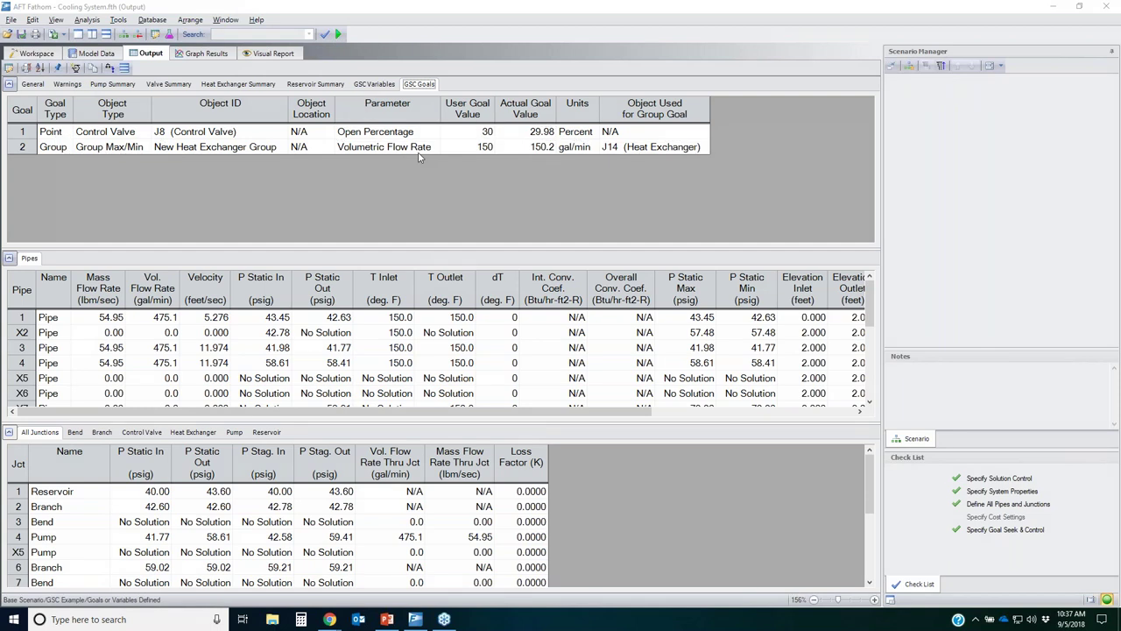
pyautogui.click(238, 83)
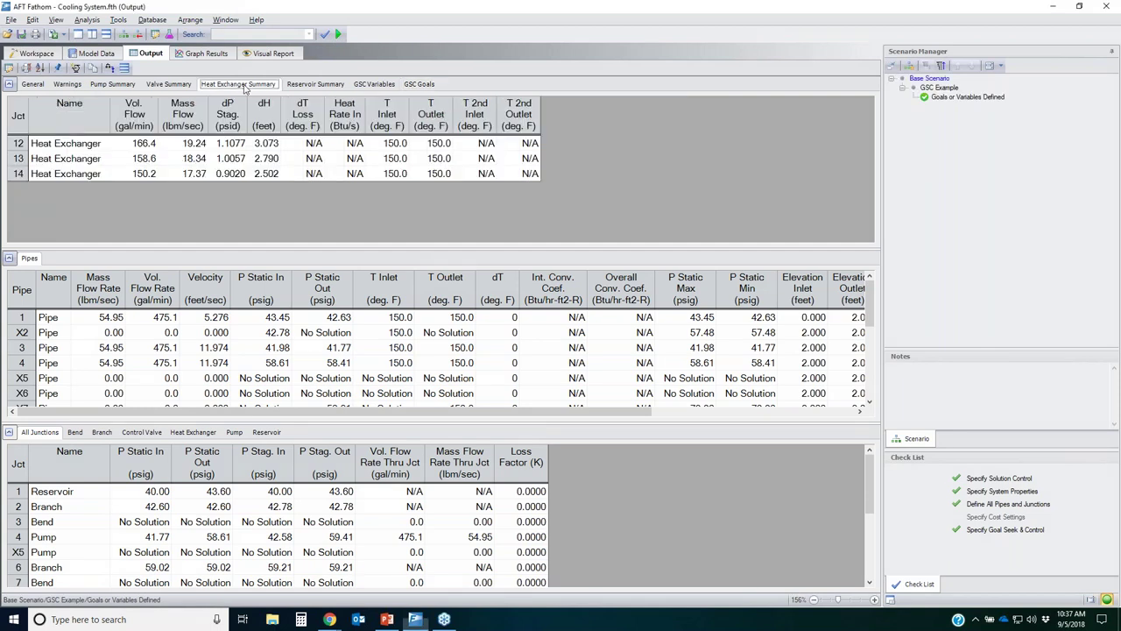
# Check the volumetric flow of each of the three heat exchangers in the Heat Exchanger Summary
pyautogui.click(148, 148)
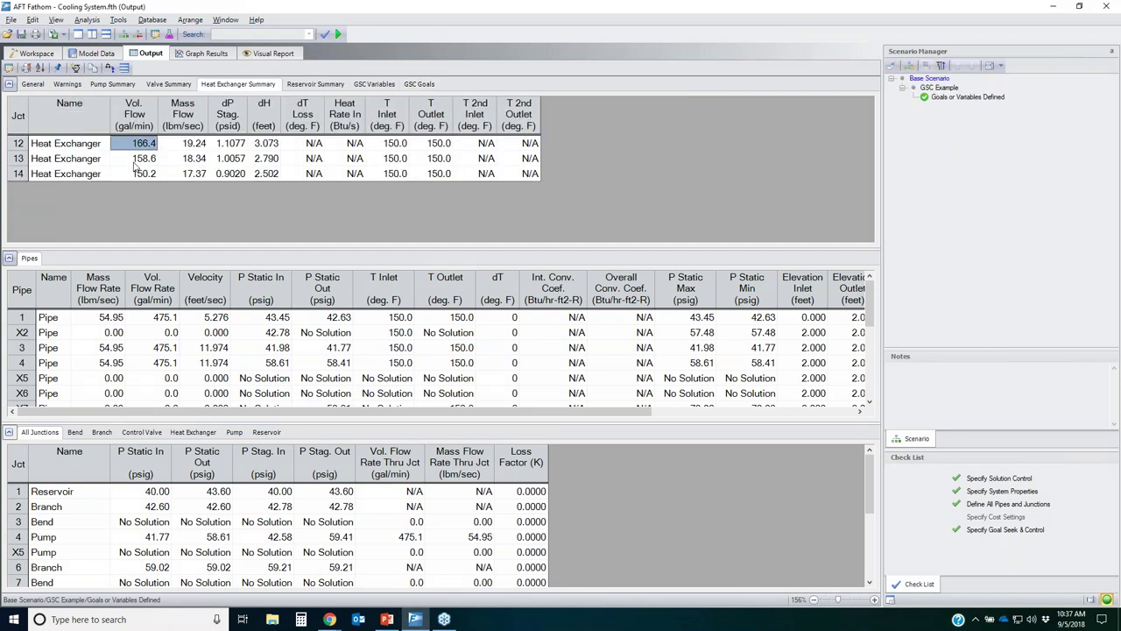
pyautogui.click(143, 159)
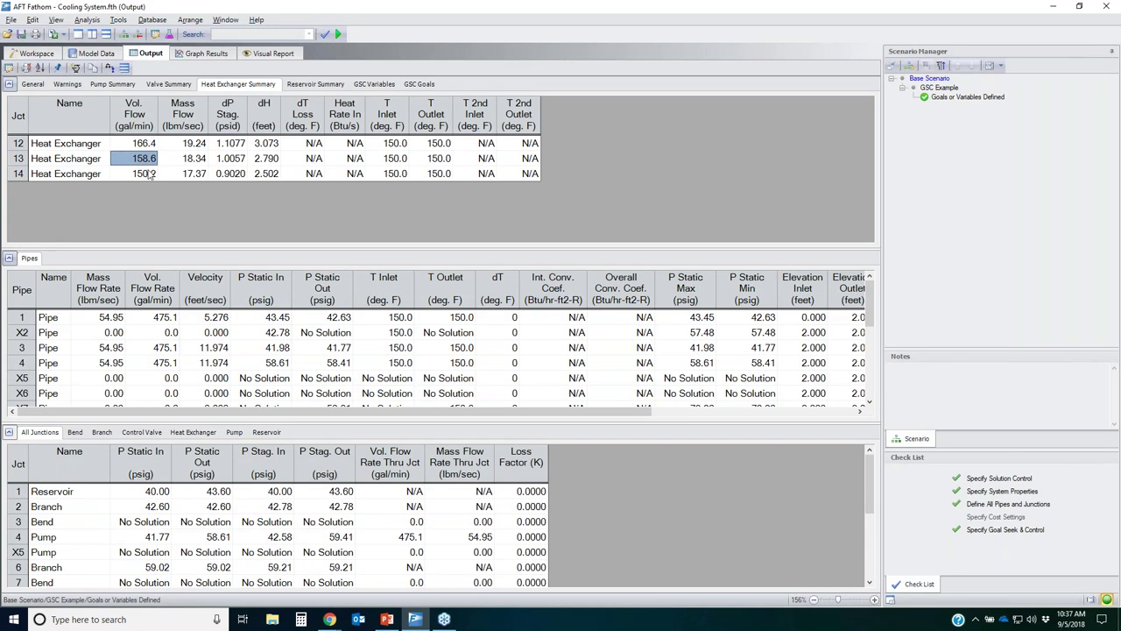
pyautogui.click(134, 175)
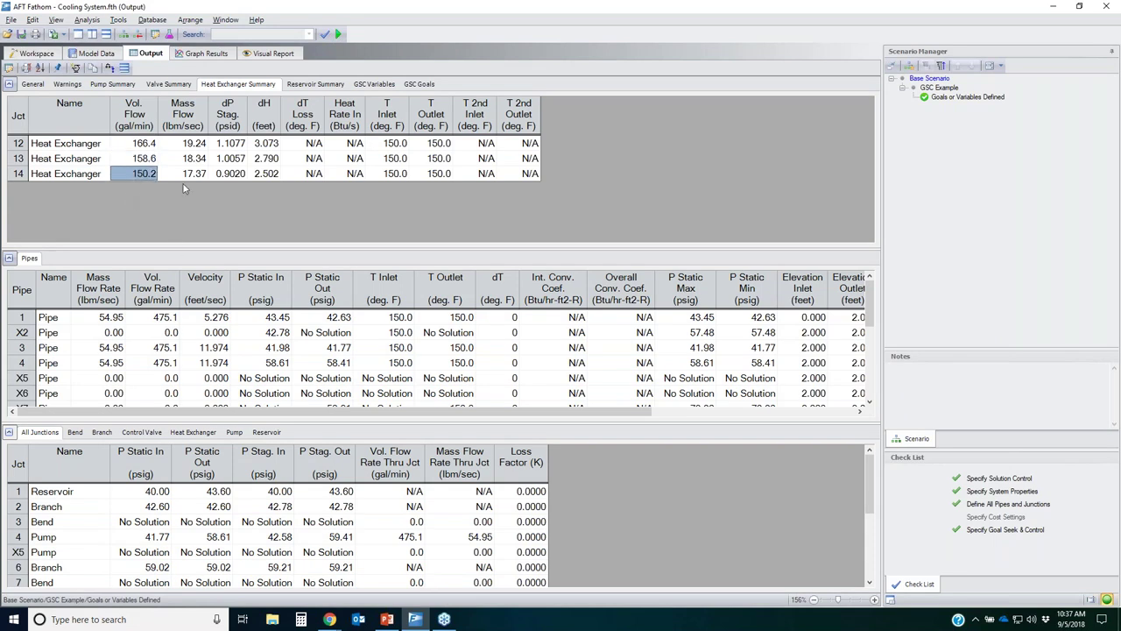
# Review the control valve's volumetric flow and open percentage in the Valve Summary, and view the Pump Summary
pyautogui.click(171, 84)
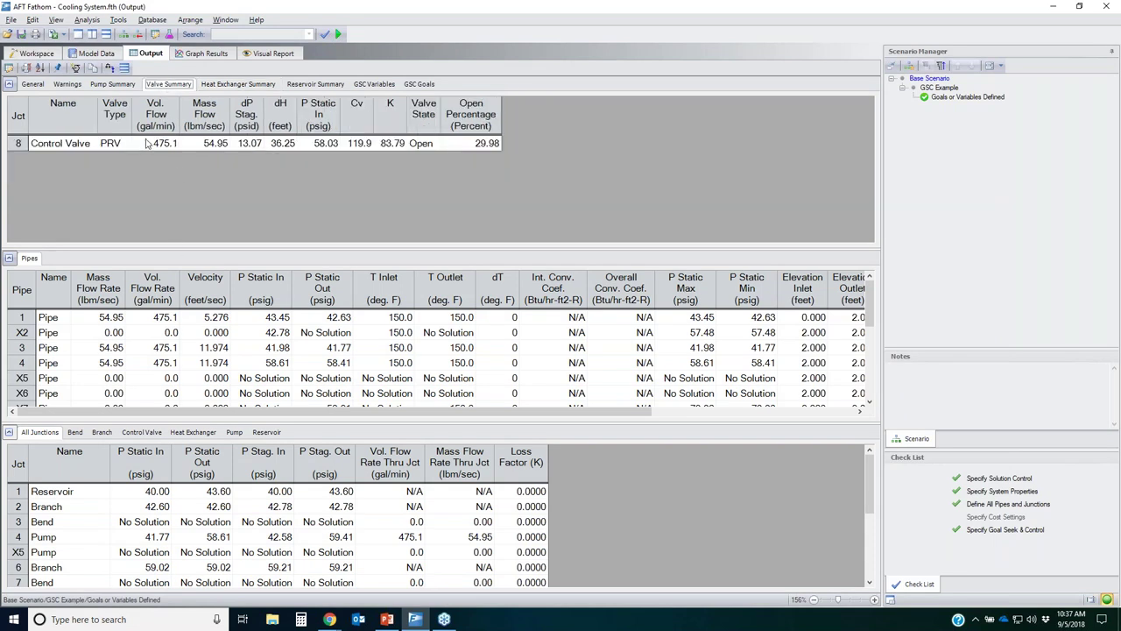
pyautogui.click(161, 146)
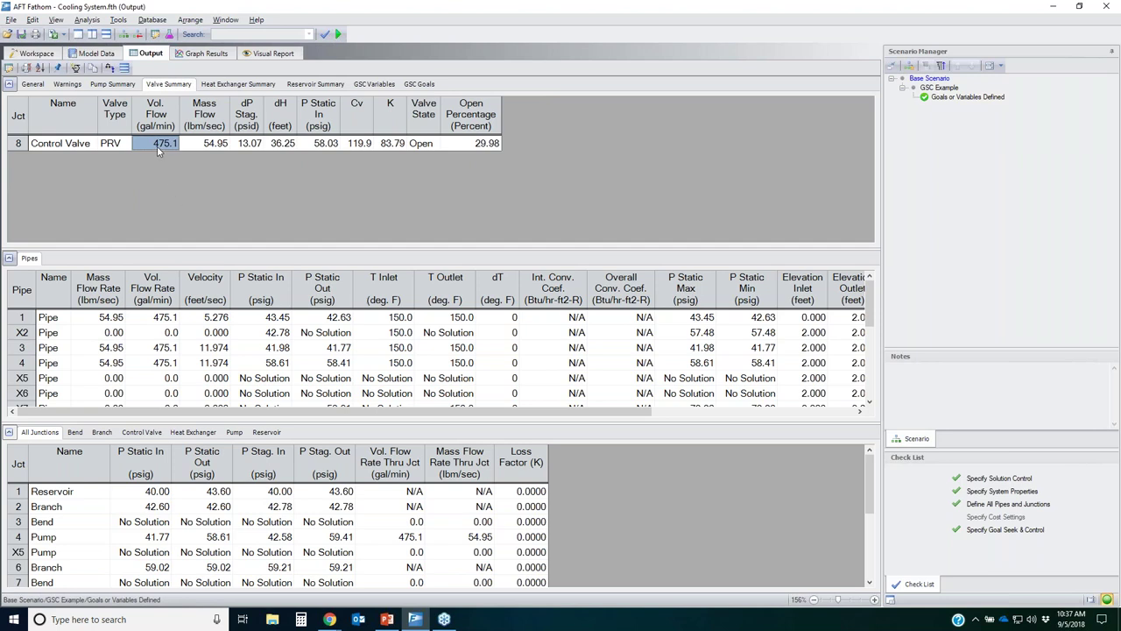
pyautogui.click(462, 145)
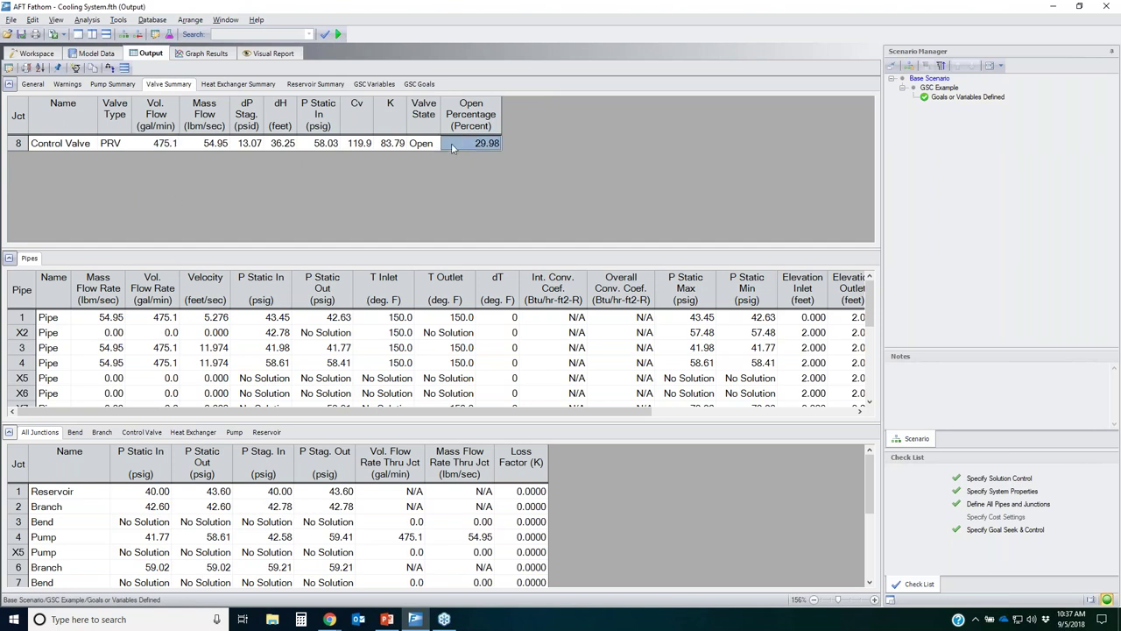
pyautogui.click(123, 85)
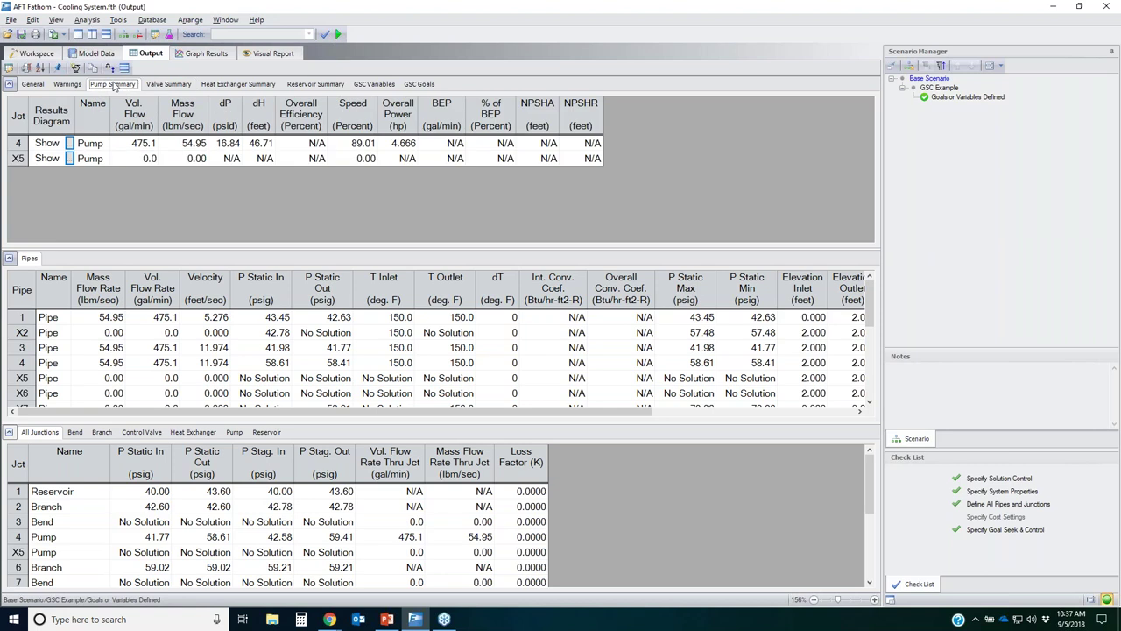
# Return to the workspace and open Model Calibration with Pipe Variables.fth, discarding the changes to Cooling System.fth
pyautogui.click(48, 57)
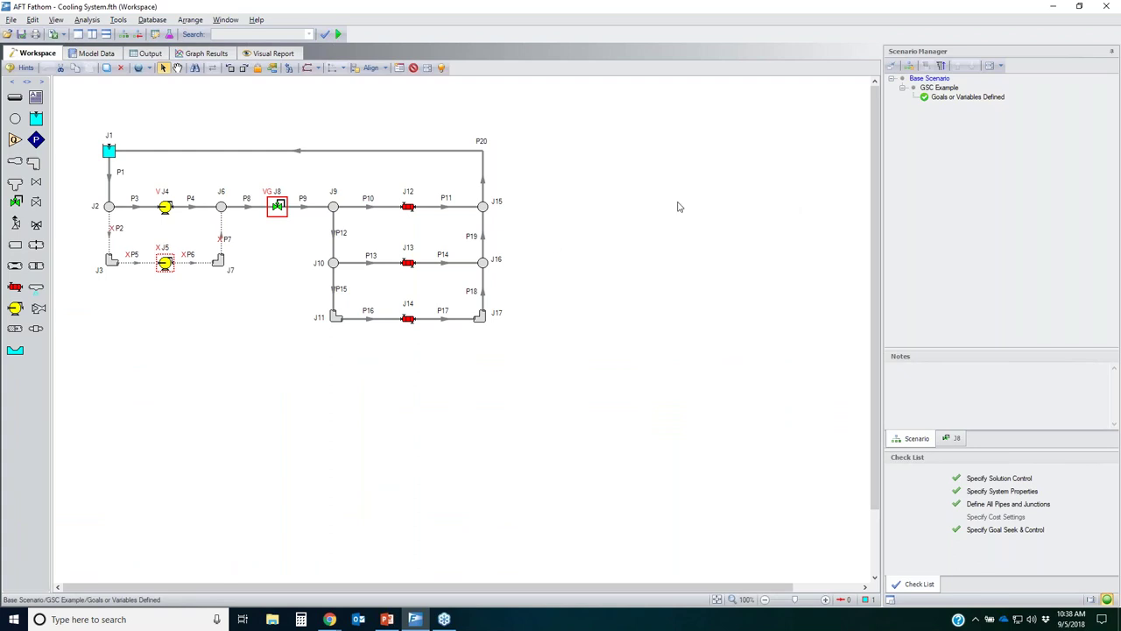
pyautogui.click(698, 238)
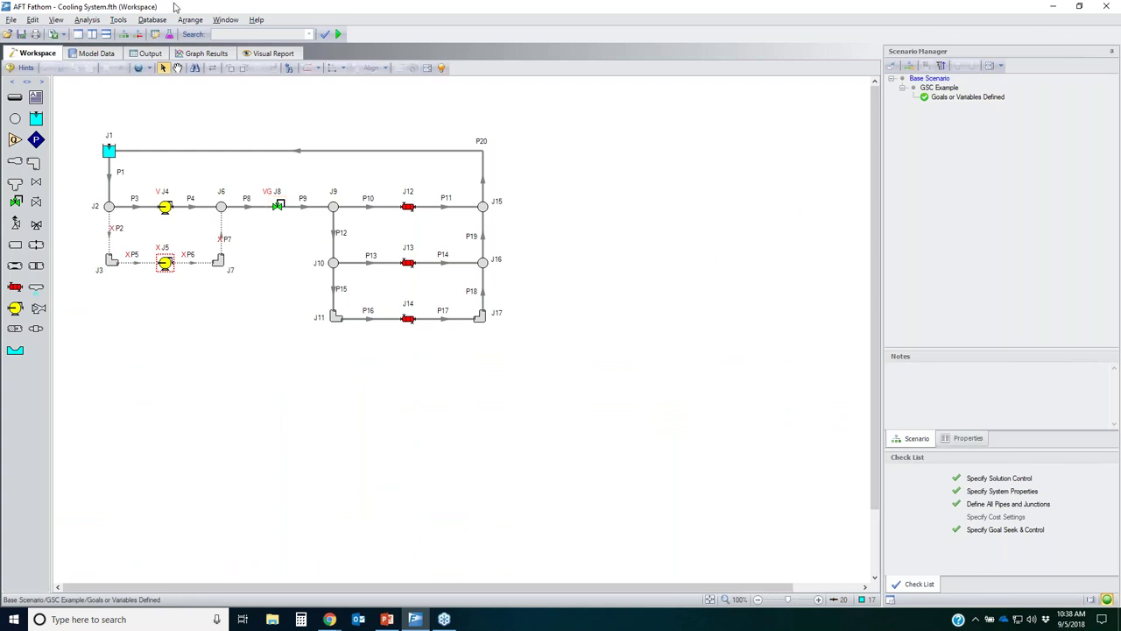
pyautogui.click(7, 34)
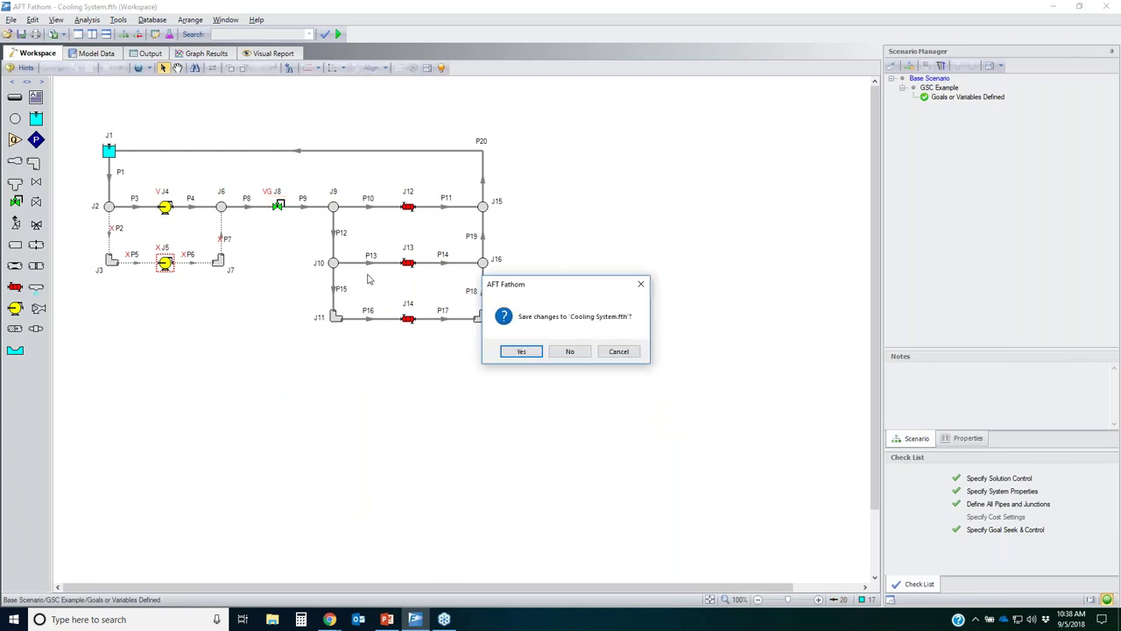
pyautogui.click(571, 351)
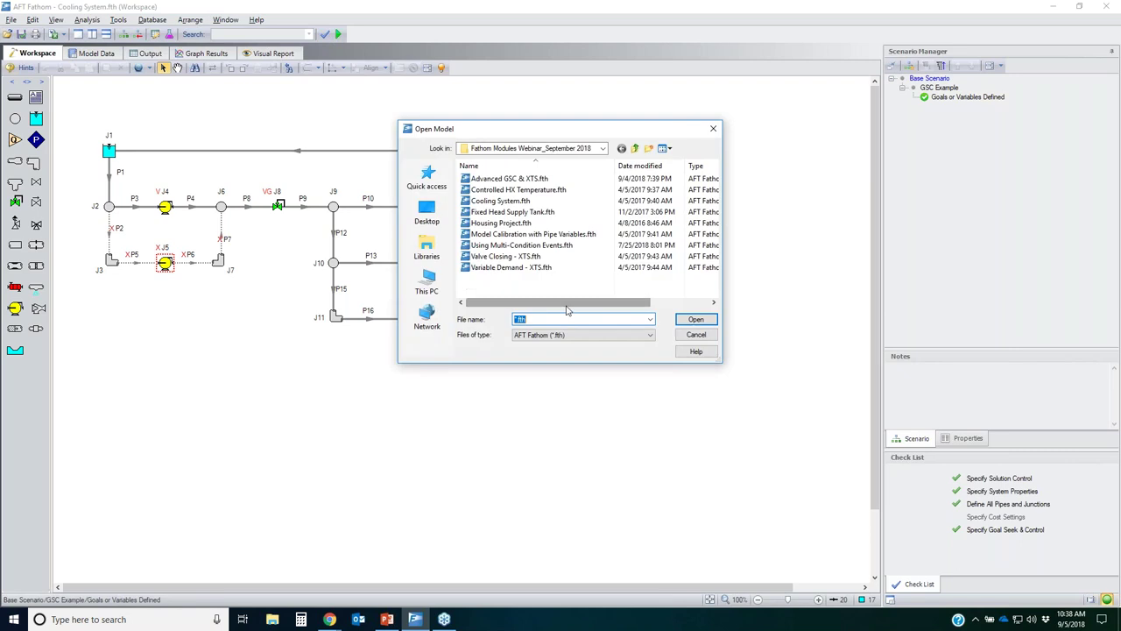
pyautogui.doubleClick(522, 234)
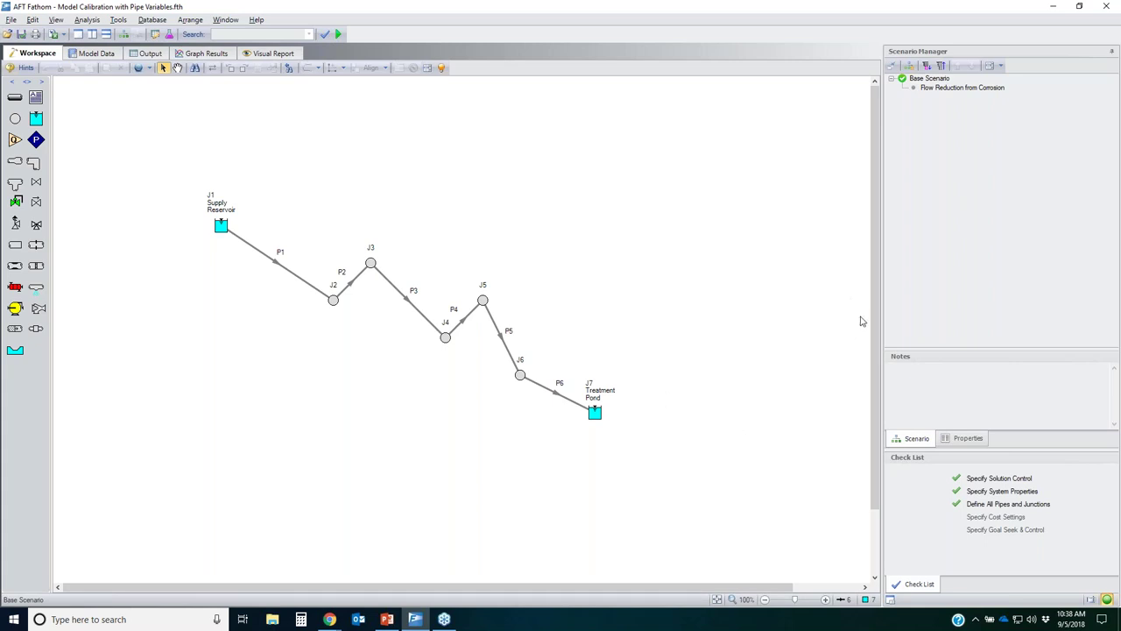
# Inspect the size and absolute roughness in the properties of pipe P1, and cancel without changes
pyautogui.moveTo(313, 318); pyautogui.dragTo(251, 226)
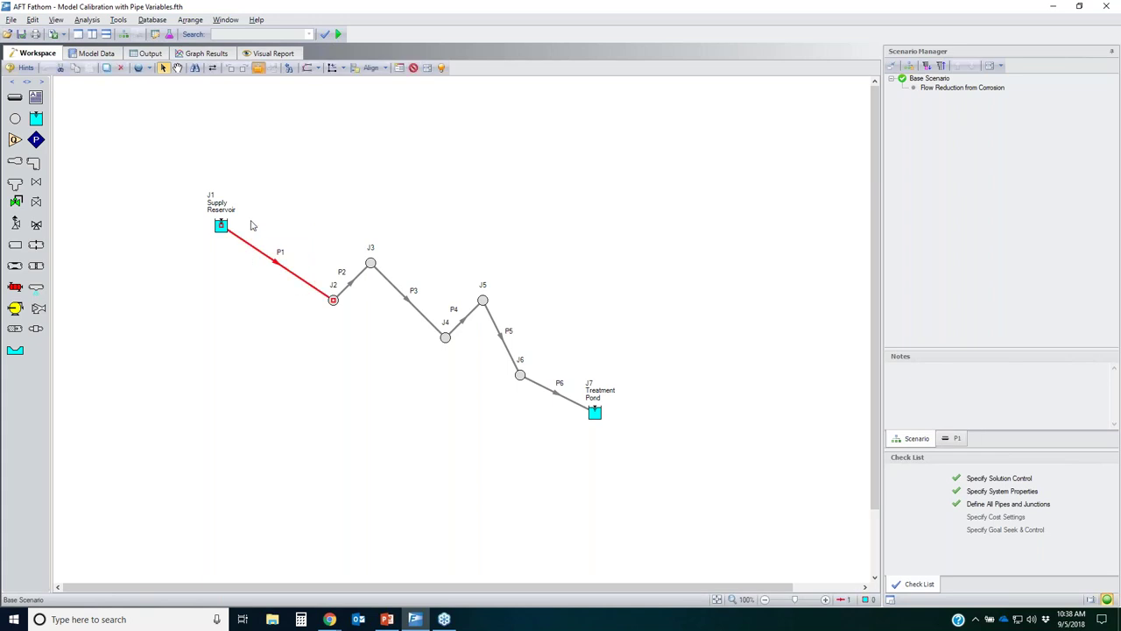
pyautogui.press('Return')
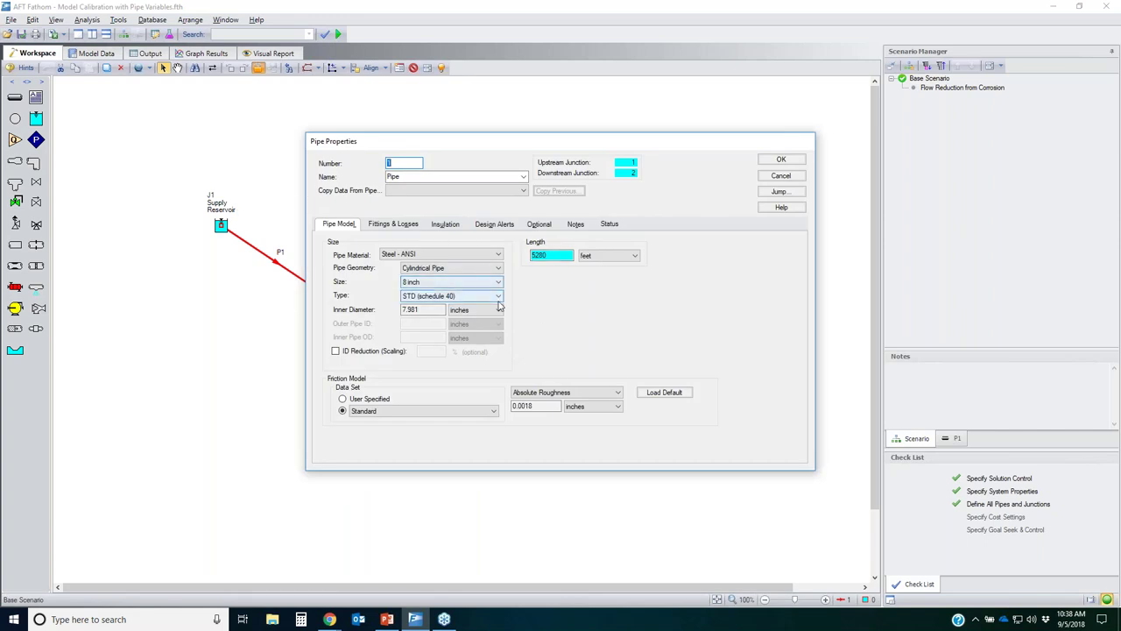
pyautogui.click(548, 406)
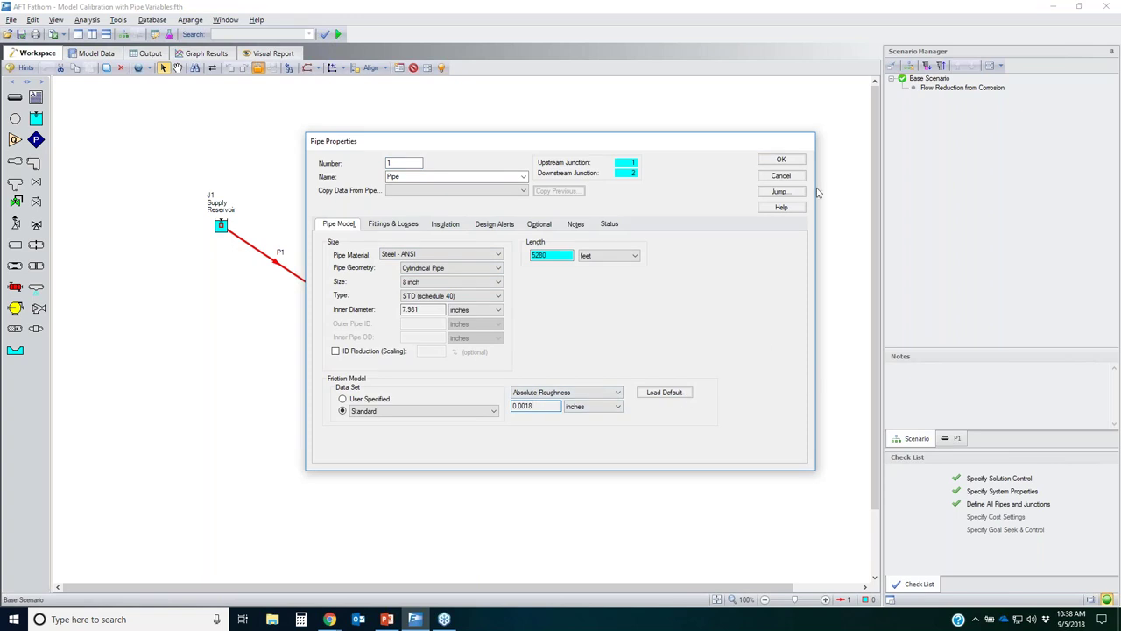
pyautogui.click(770, 176)
pyautogui.click(545, 405)
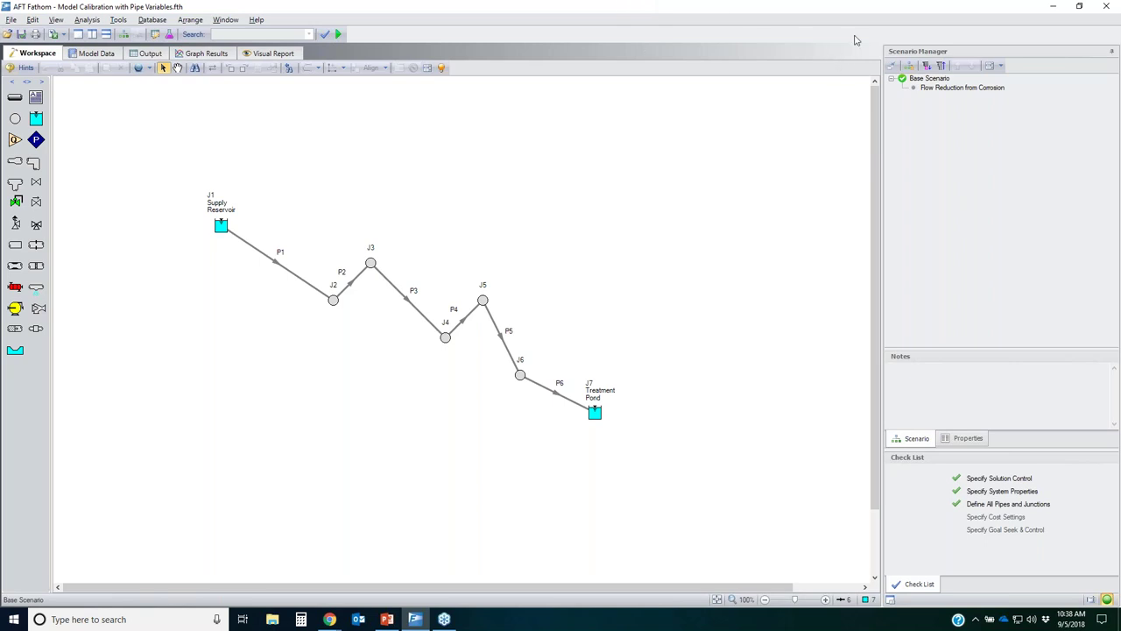
# Load the Base Scenario, run the model and examine the volumetric flow rates of all pipes in the output
pyautogui.click(967, 88)
pyautogui.doubleClick(967, 88)
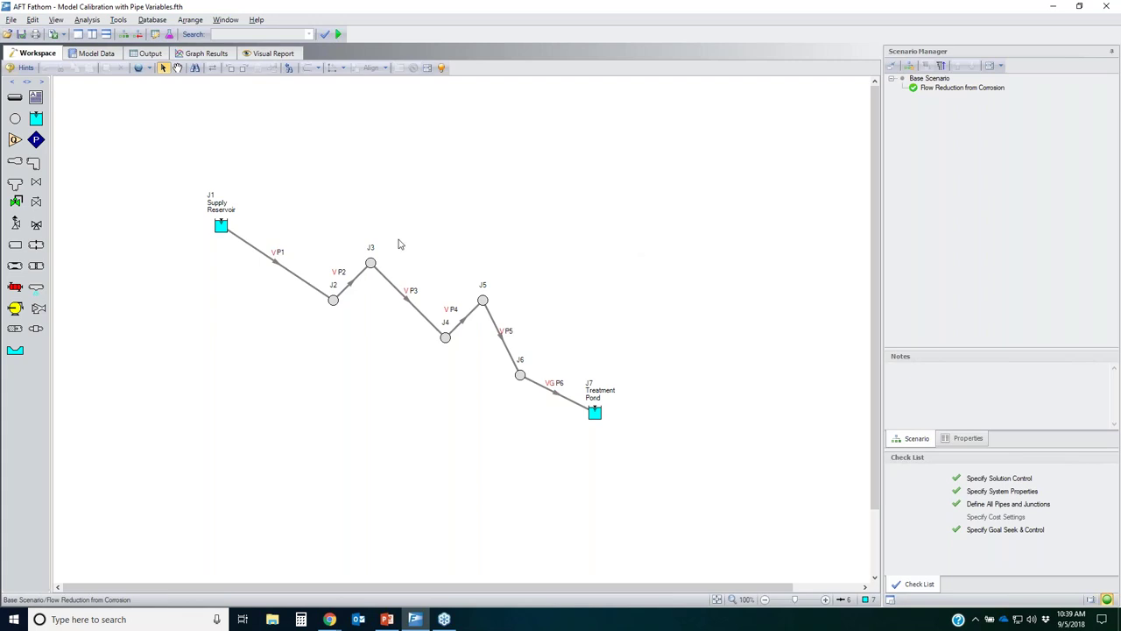
pyautogui.click(945, 80)
pyautogui.doubleClick(945, 80)
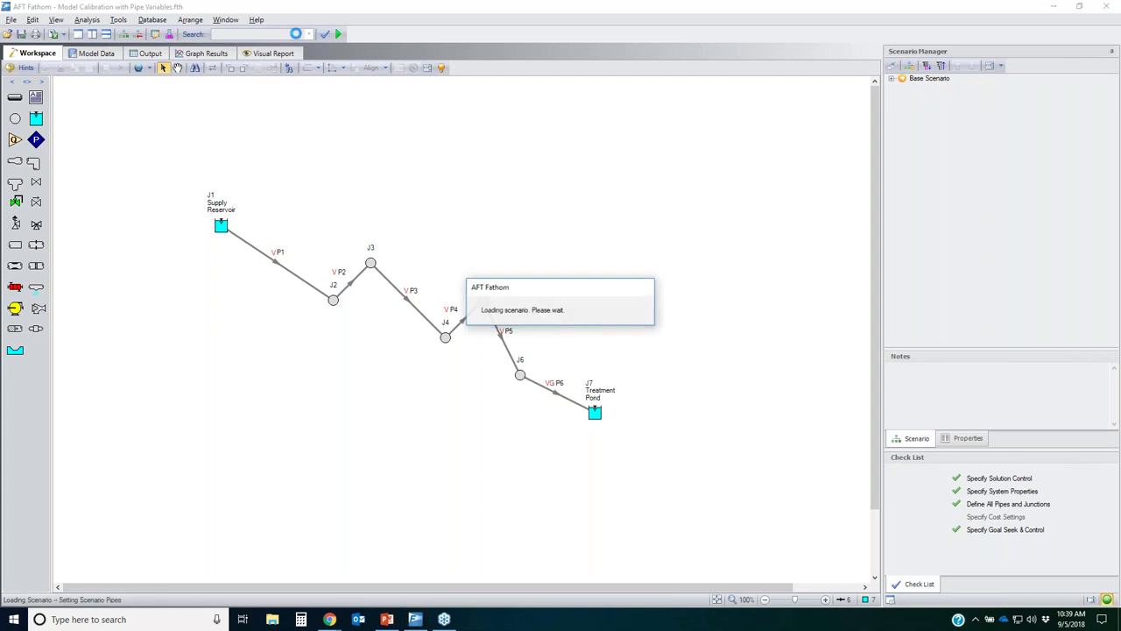
pyautogui.click(339, 35)
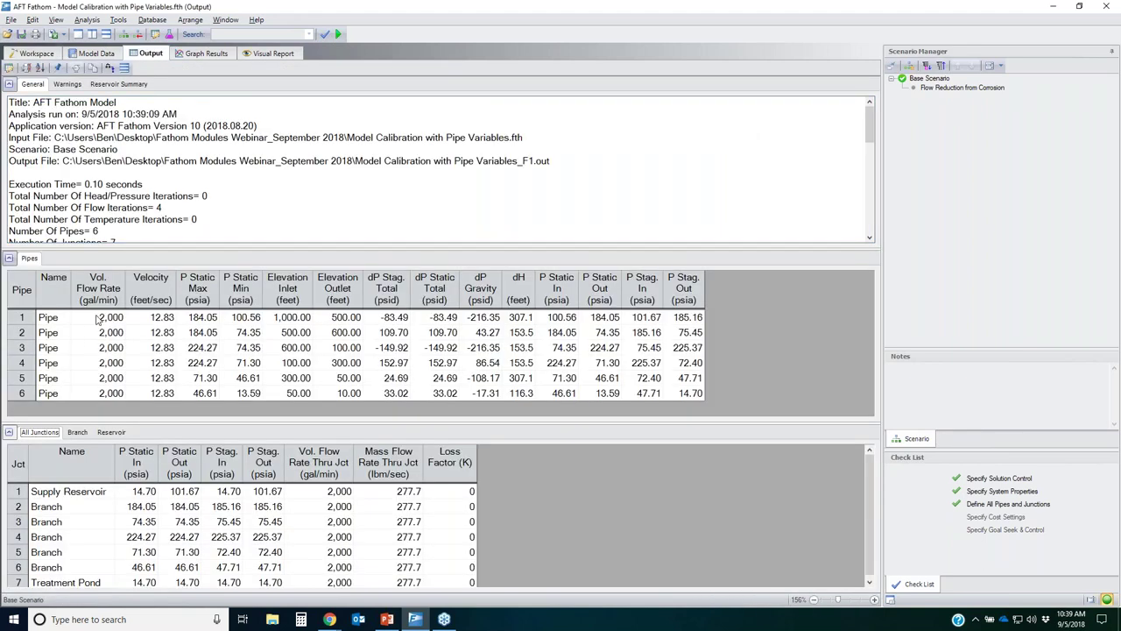
pyautogui.moveTo(98, 320); pyautogui.dragTo(102, 415)
# Load the Flow Reduction from Corrosion scenario and briefly highlight all its pipes in the workspace
pyautogui.doubleClick(961, 87)
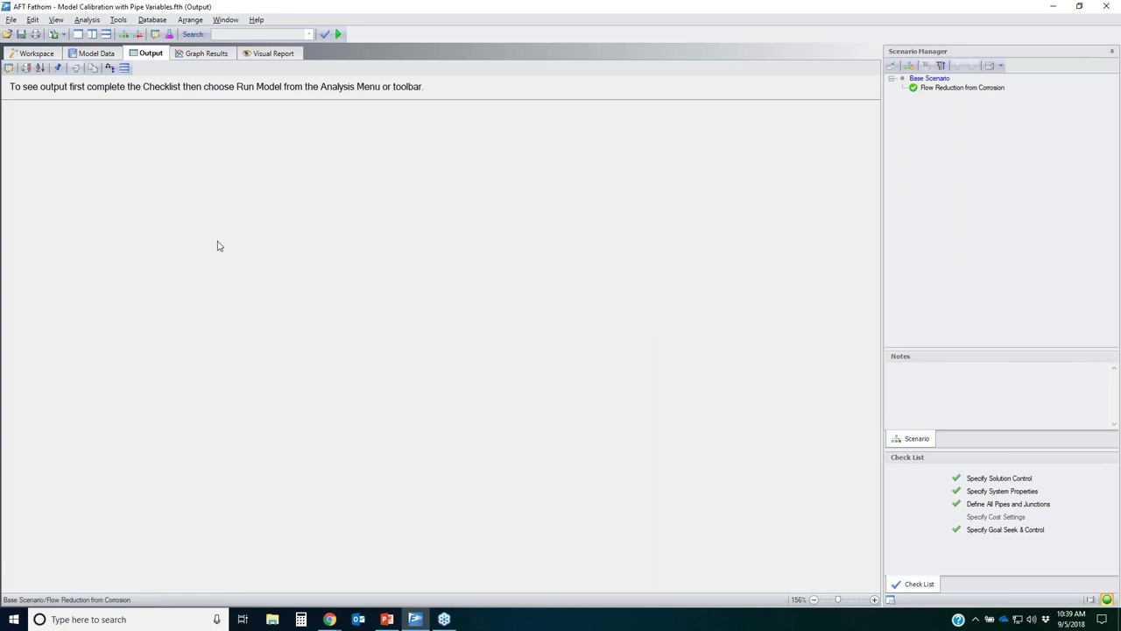
pyautogui.click(35, 54)
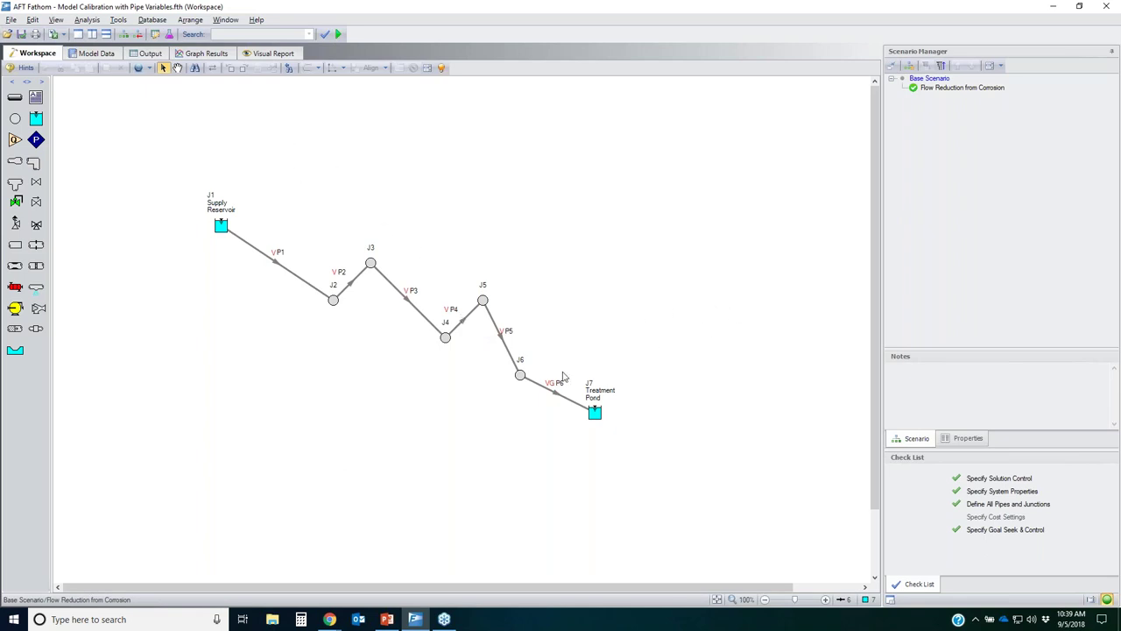
pyautogui.moveTo(562, 413); pyautogui.dragTo(273, 224)
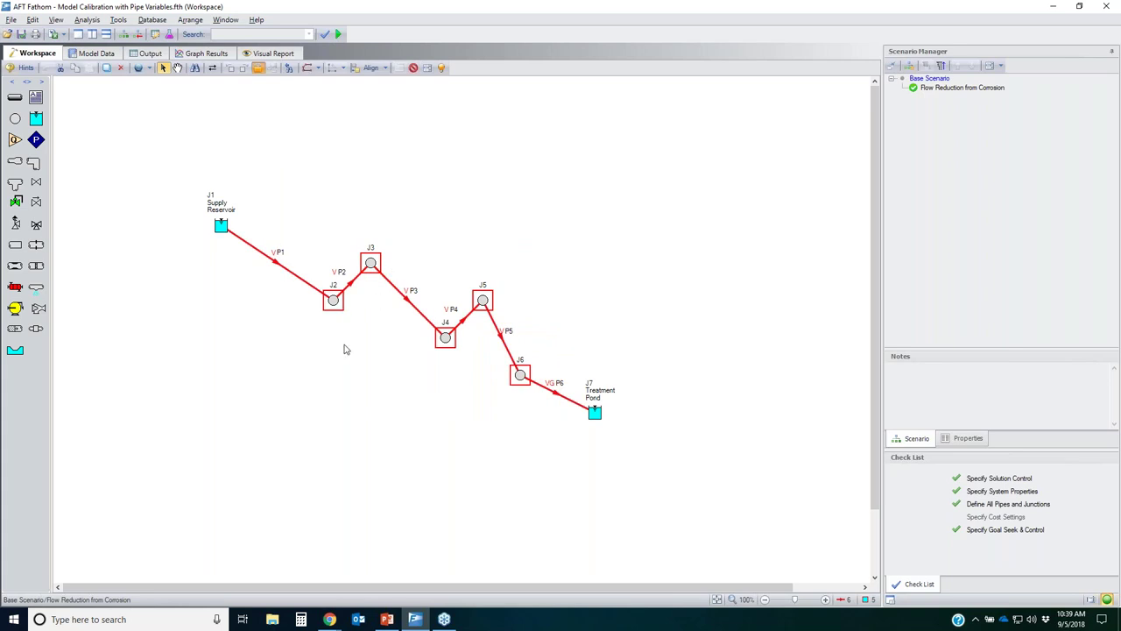
pyautogui.click(537, 407)
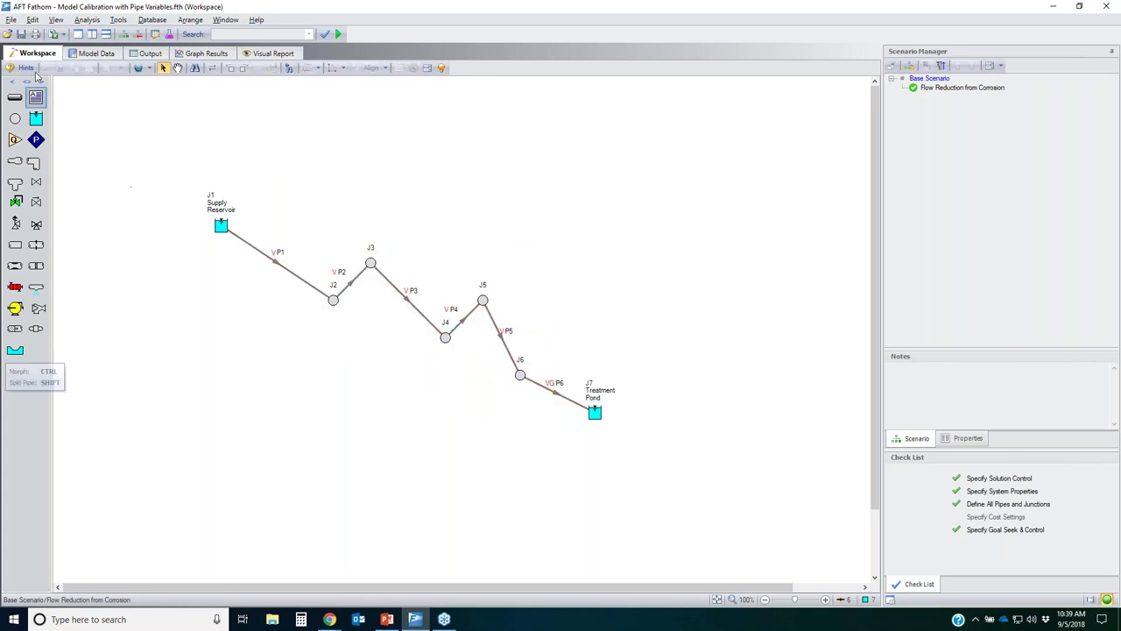
# Open the Goal Seek and Control Manager and mark pipe P1's Friction variable with the pen
pyautogui.click(85, 20)
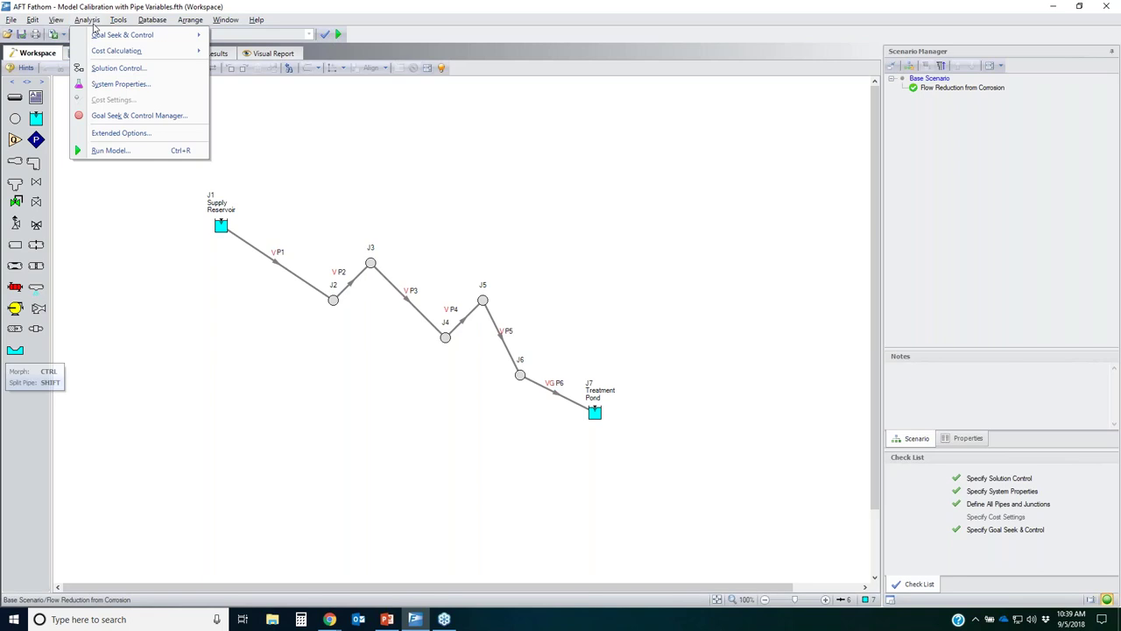
pyautogui.click(109, 115)
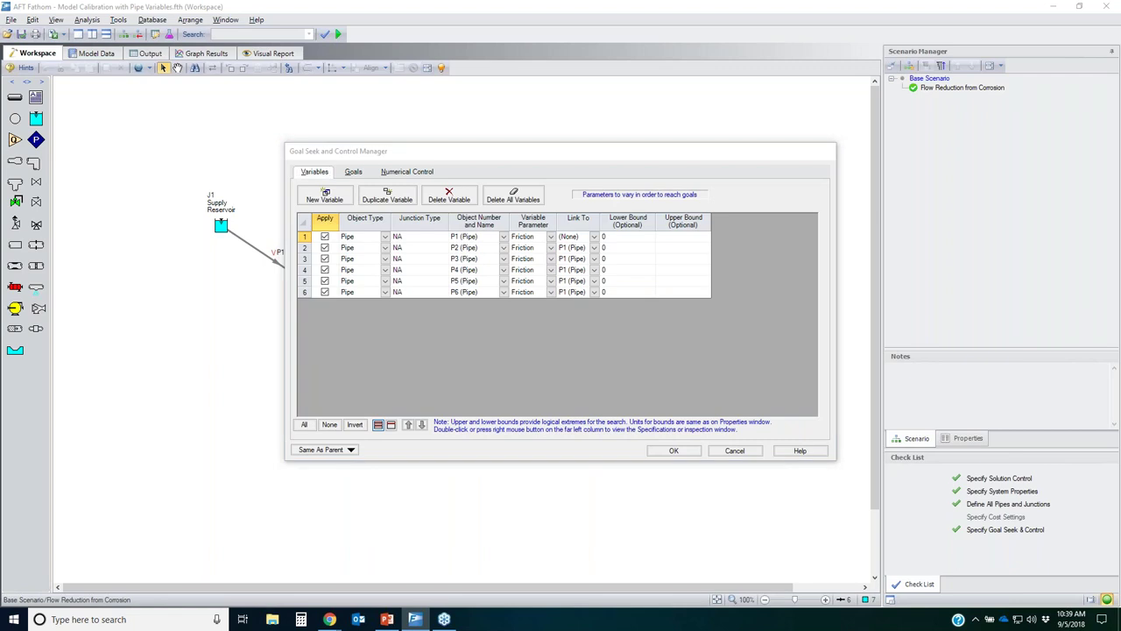
pyautogui.hotkey('alt', 'Tab')
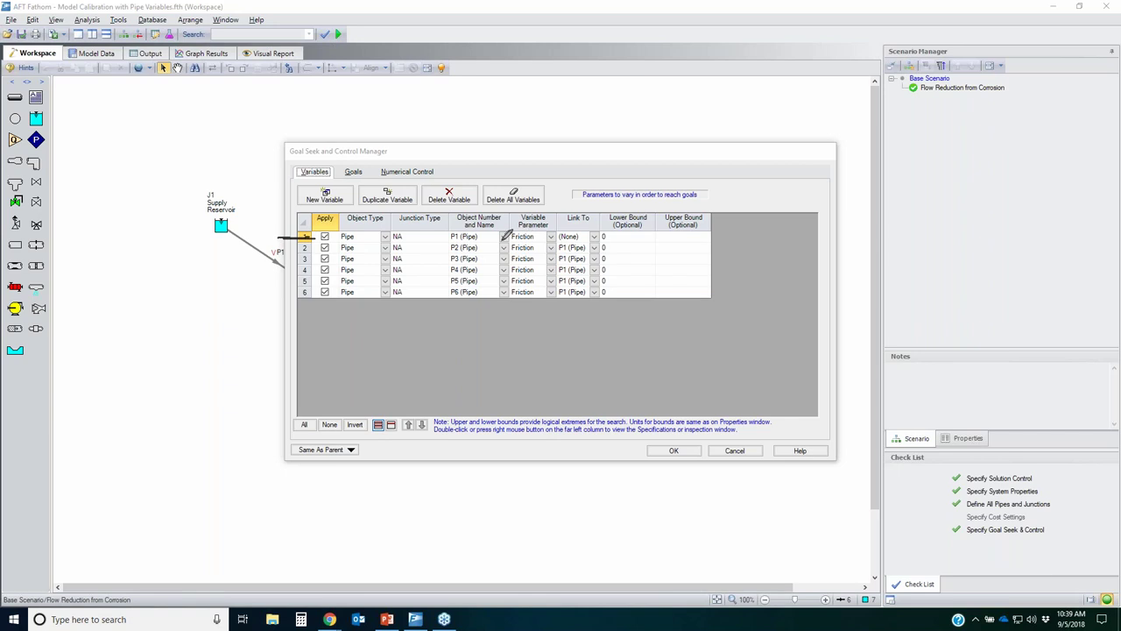
pyautogui.moveTo(531, 224)
pyautogui.mouseDown()
pyautogui.moveTo(495, 235)
pyautogui.moveTo(557, 235)
pyautogui.mouseUp()
# Mark the Friction variables of pipes P2 to P6 linked to P1 and the lower bound, and clear the pen marks
pyautogui.moveTo(304, 249); pyautogui.dragTo(304, 297)
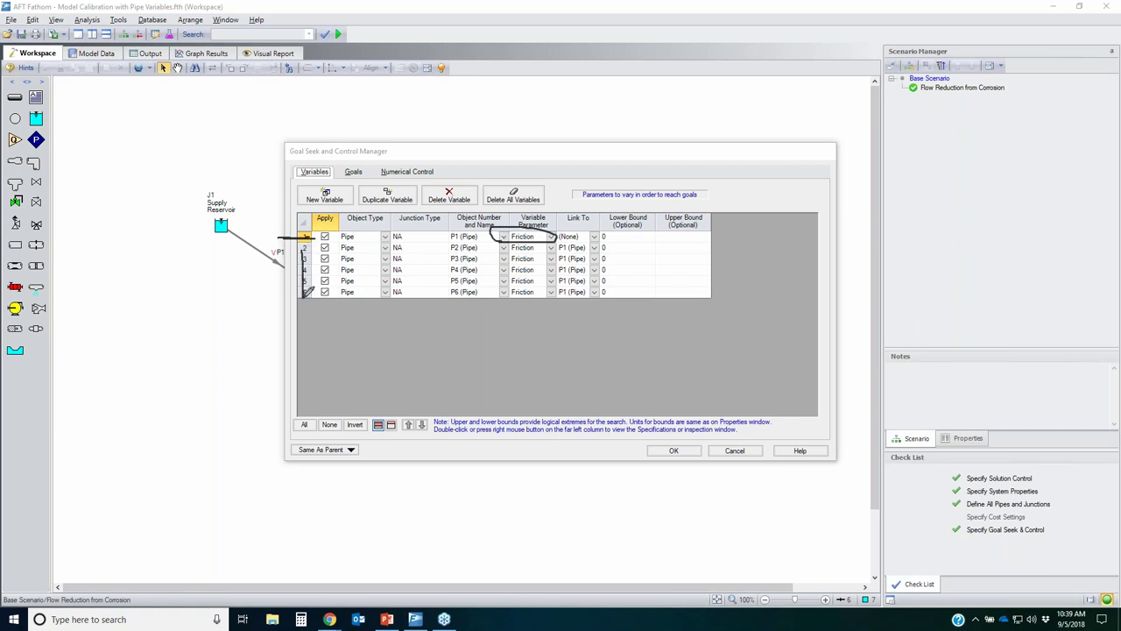
pyautogui.click(482, 272)
pyautogui.click(483, 291)
pyautogui.moveTo(591, 235)
pyautogui.mouseDown()
pyautogui.moveTo(489, 244)
pyautogui.moveTo(449, 278)
pyautogui.moveTo(503, 298)
pyautogui.moveTo(620, 292)
pyautogui.moveTo(600, 235)
pyautogui.mouseUp()
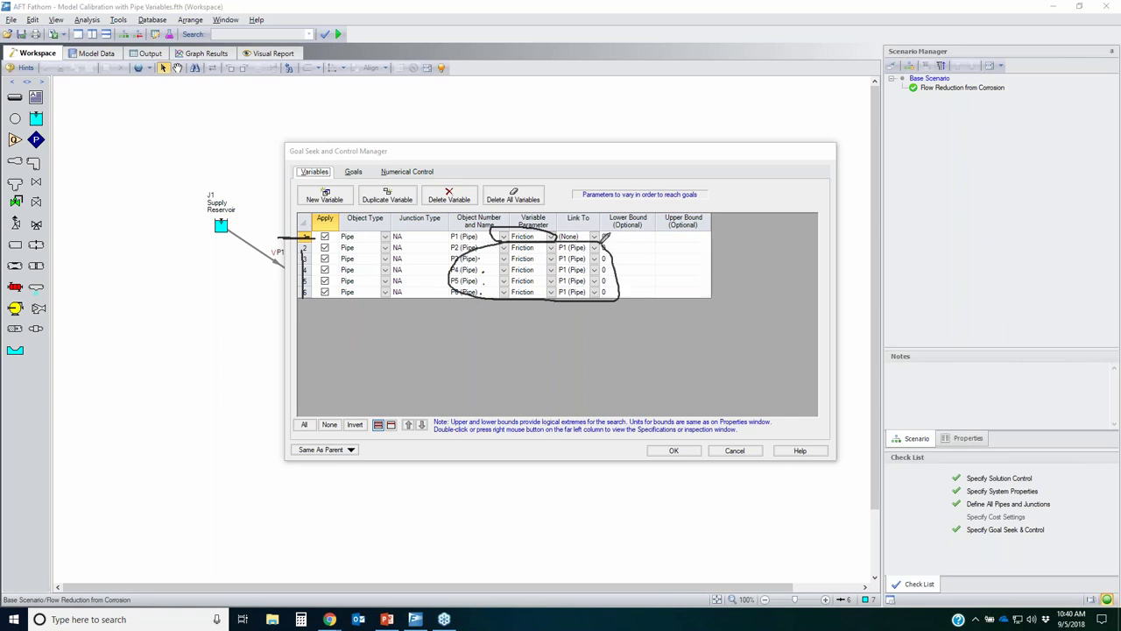
pyautogui.moveTo(430, 243)
pyautogui.mouseDown()
pyautogui.moveTo(460, 229)
pyautogui.moveTo(452, 243)
pyautogui.moveTo(496, 242)
pyautogui.mouseUp()
pyautogui.press('Escape')
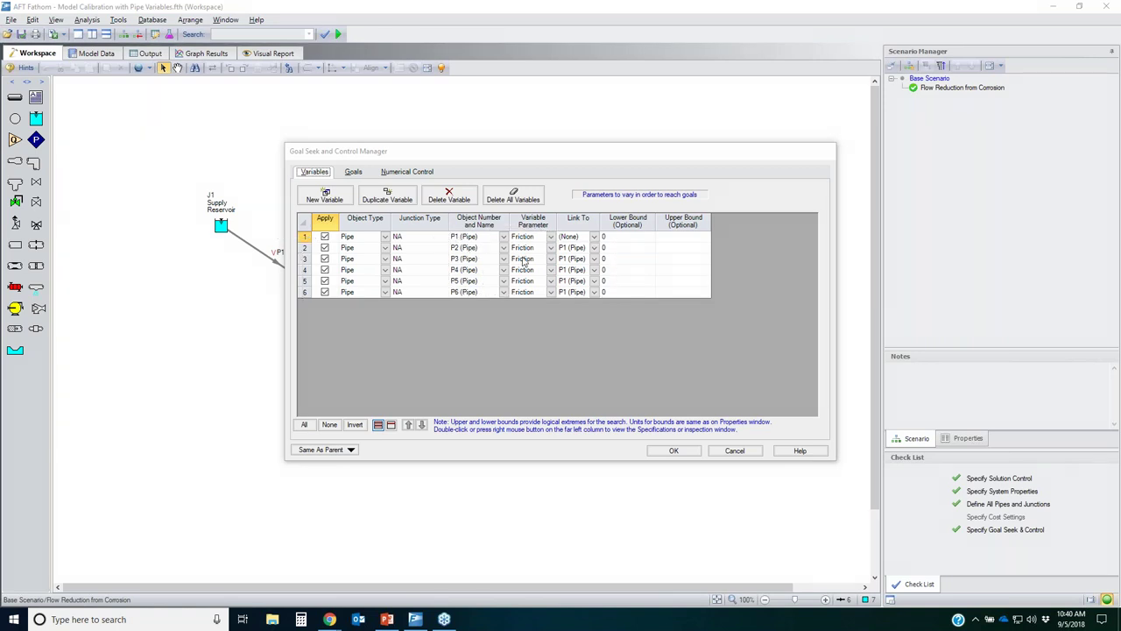
# Review the volumetric flow rate goal on pipe P6 and the variable parameters available for pipe P2, keeping Friction selected
pyautogui.click(351, 172)
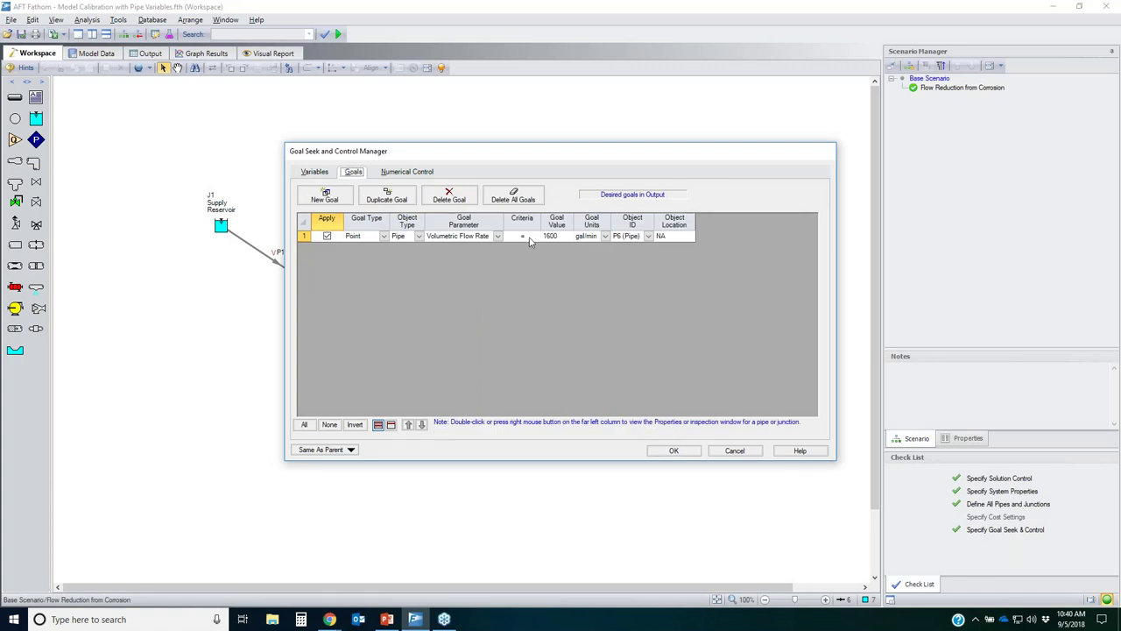
pyautogui.click(567, 237)
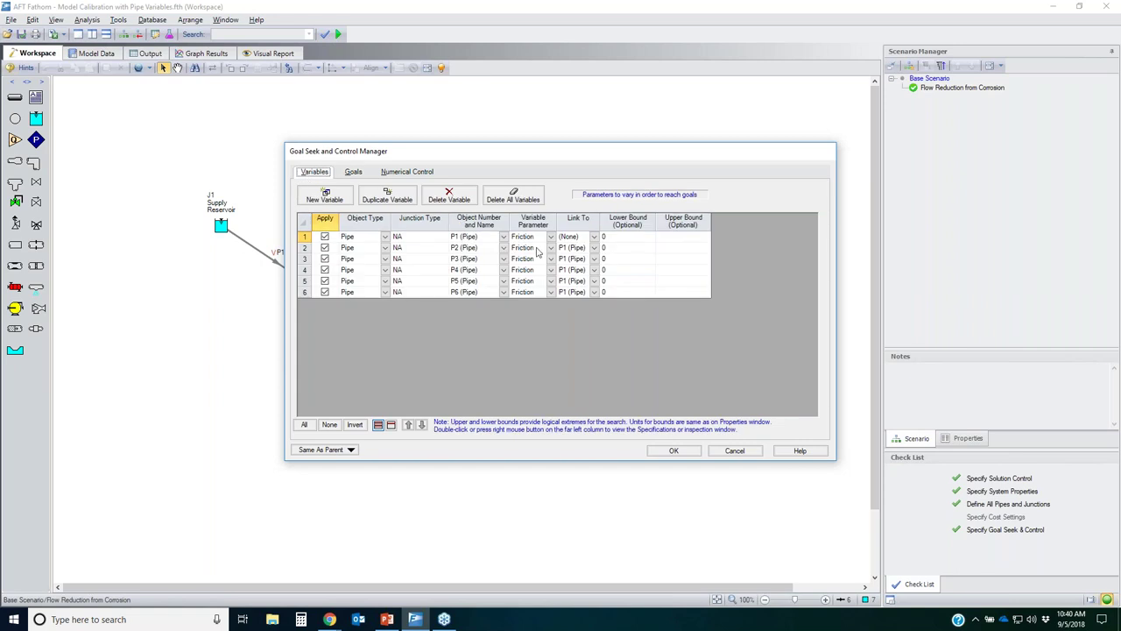
pyautogui.click(371, 249)
pyautogui.click(385, 248)
pyautogui.click(359, 259)
pyautogui.click(550, 250)
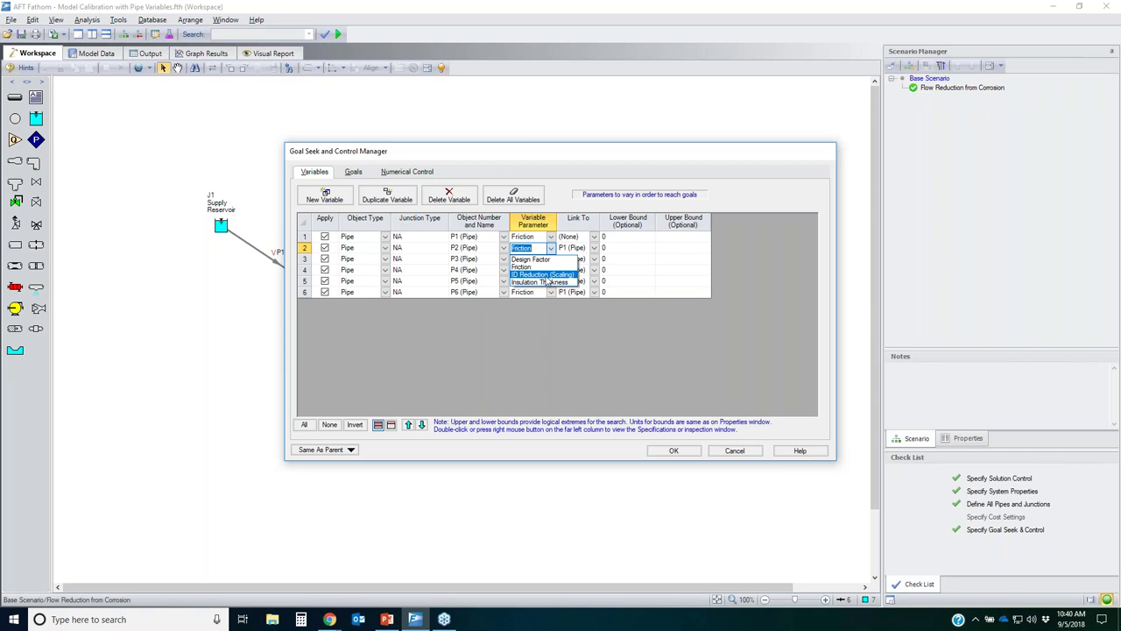
pyautogui.click(662, 357)
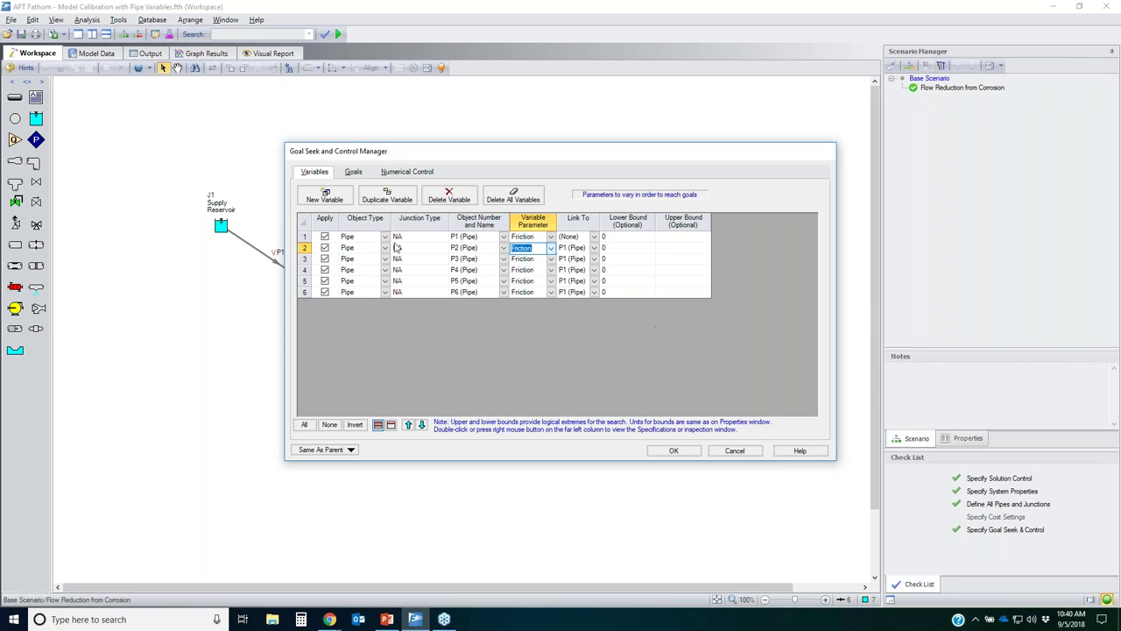
# Close the Goal Seek and Control Manager without changes, run the Flow Reduction from Corrosion scenario and open its output
pyautogui.click(350, 172)
pyautogui.click(735, 451)
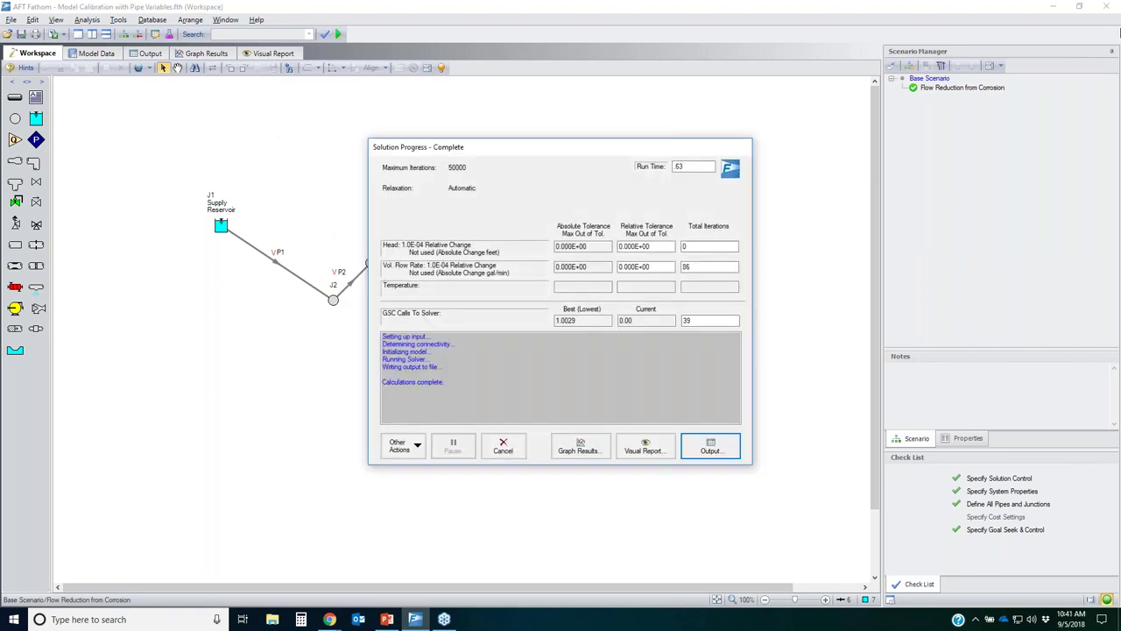
pyautogui.press('Return')
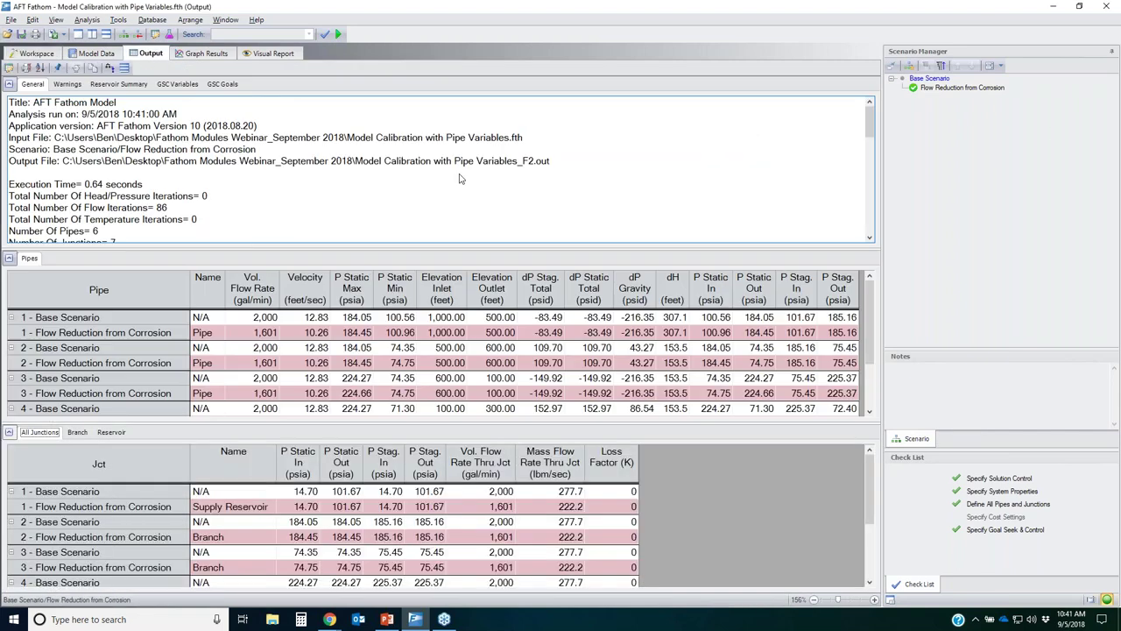
# Review the friction values of pipes P1 to P6 in GSC Variables, and open the GSC Goals results
pyautogui.click(178, 83)
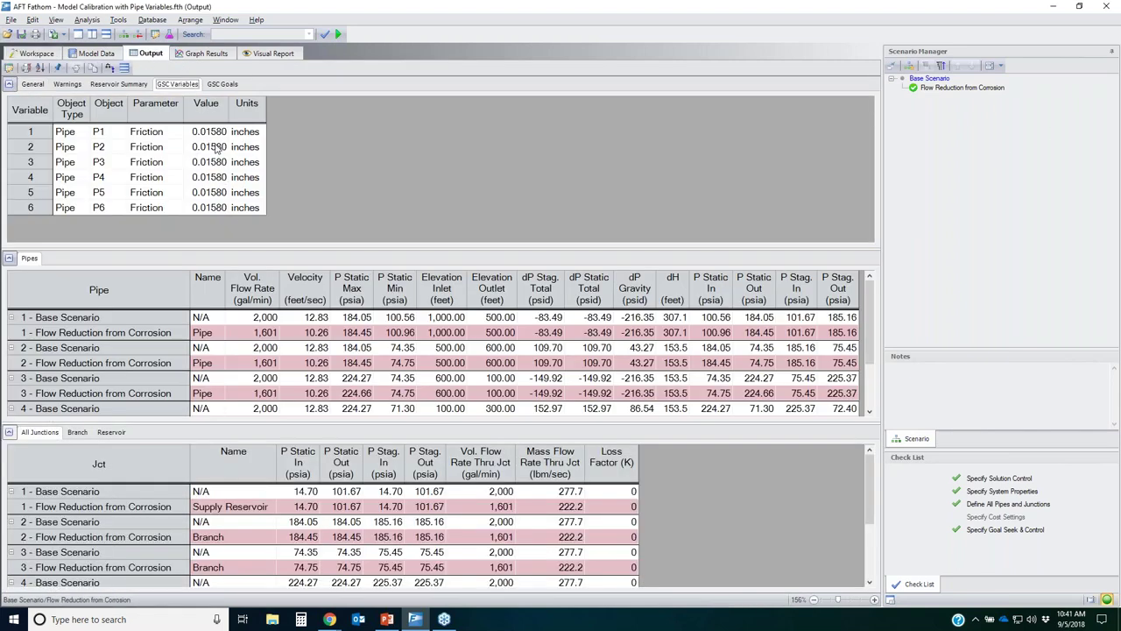
pyautogui.moveTo(216, 133); pyautogui.dragTo(223, 207)
pyautogui.click(222, 83)
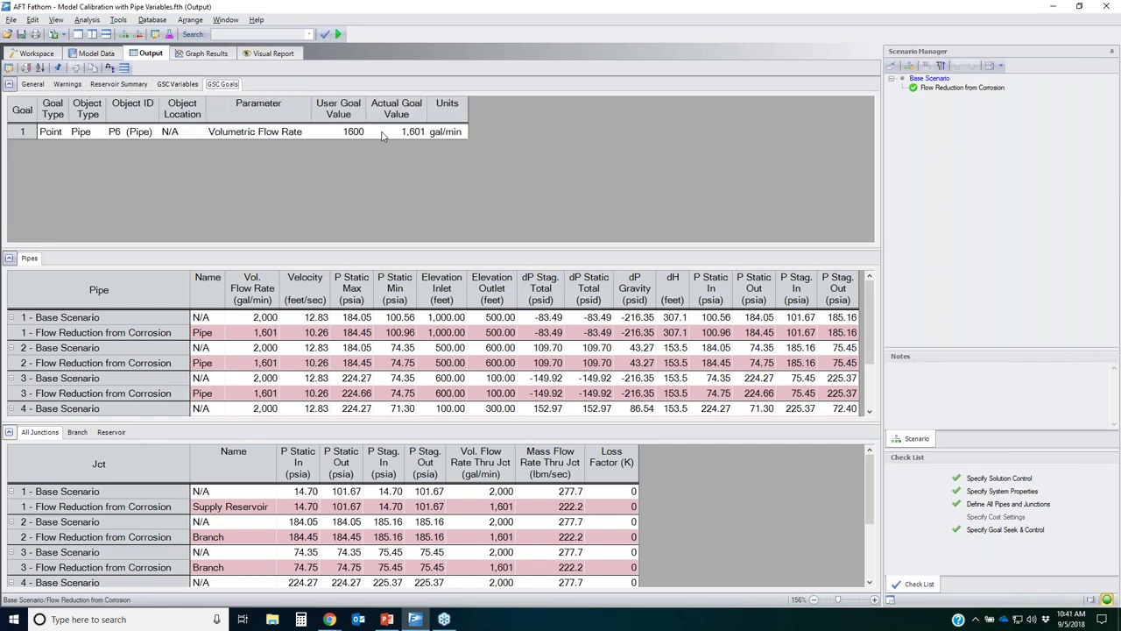
# Examine the GSC Variables output for the pipe friction values and return to the pipeline workspace
pyautogui.click(188, 85)
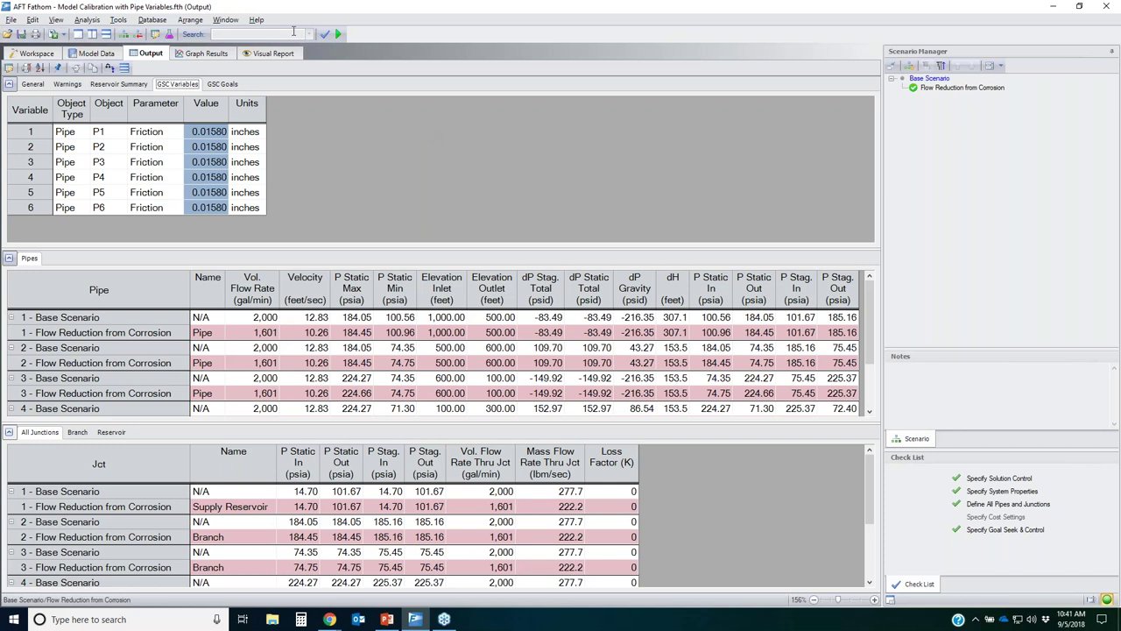
pyautogui.click(31, 54)
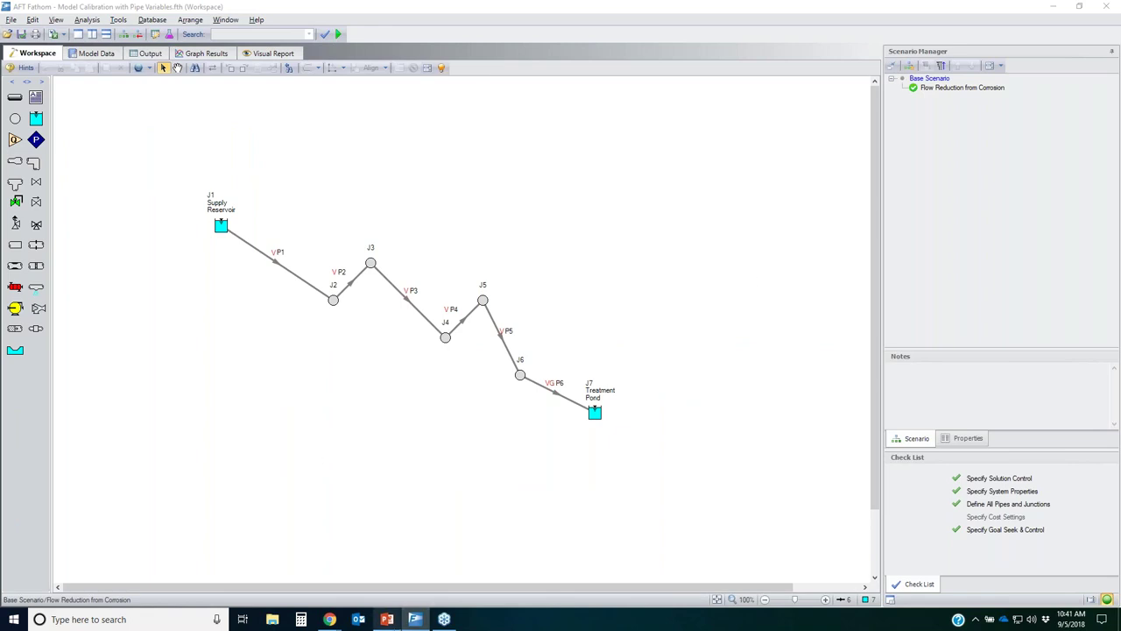
pyautogui.click(463, 520)
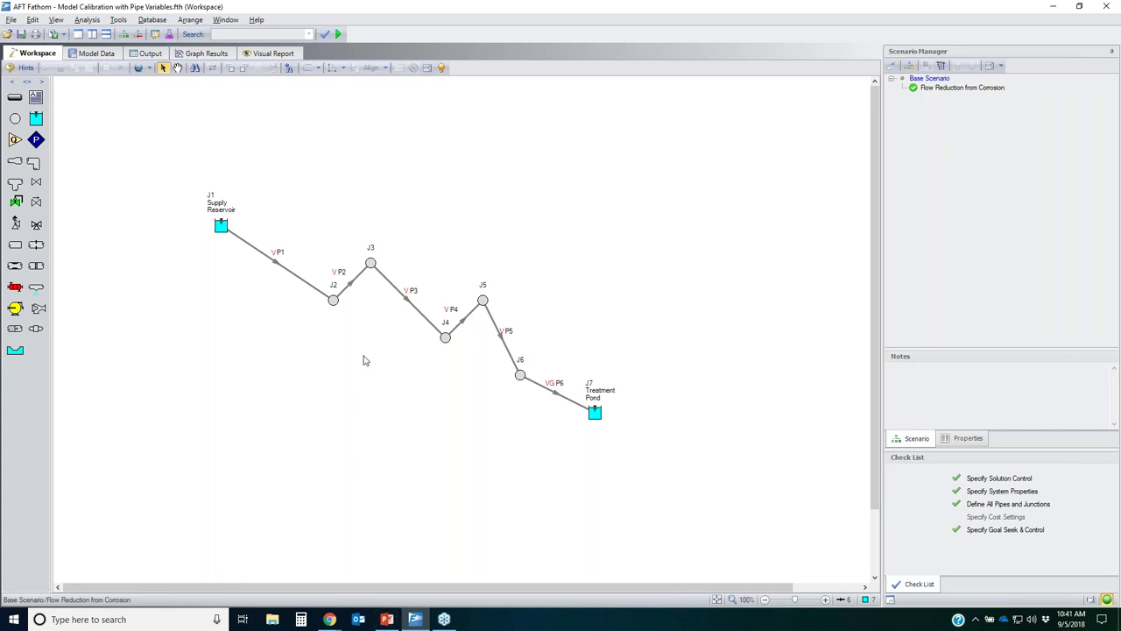
pyautogui.moveTo(395, 621)
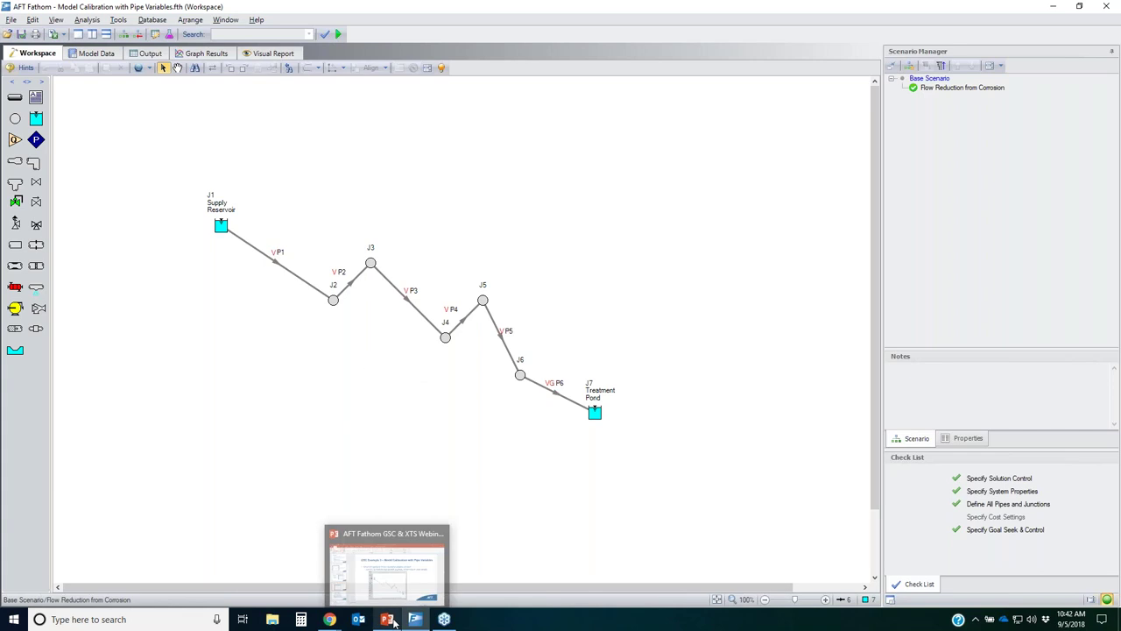
# Open the English Units examples from the help system and maximize the examples window
pyautogui.click(258, 20)
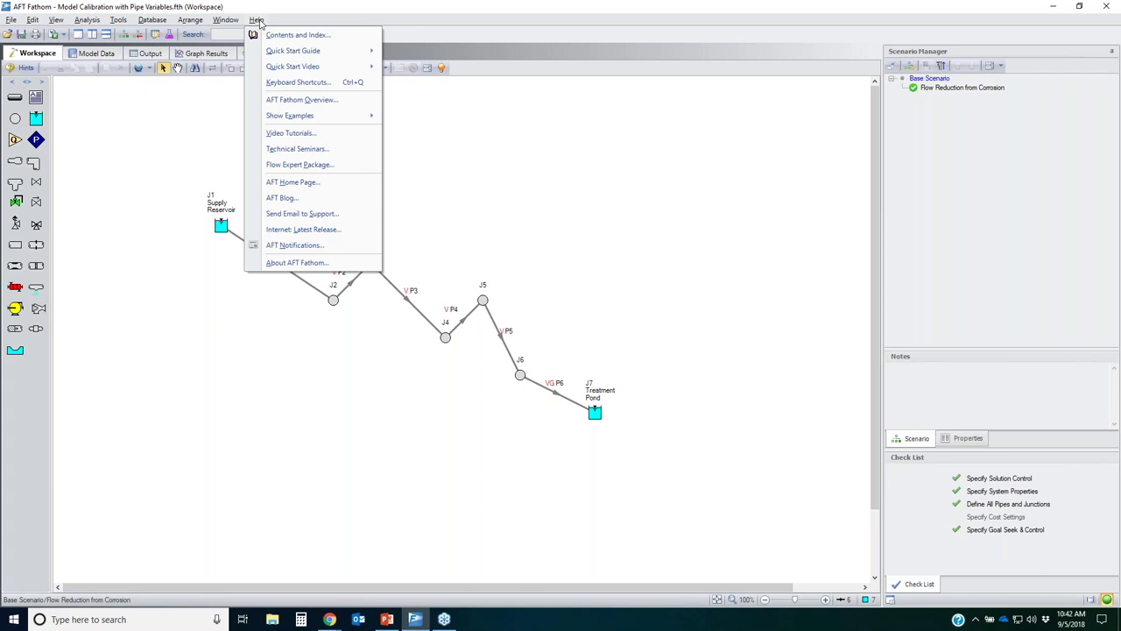
pyautogui.moveTo(292, 115)
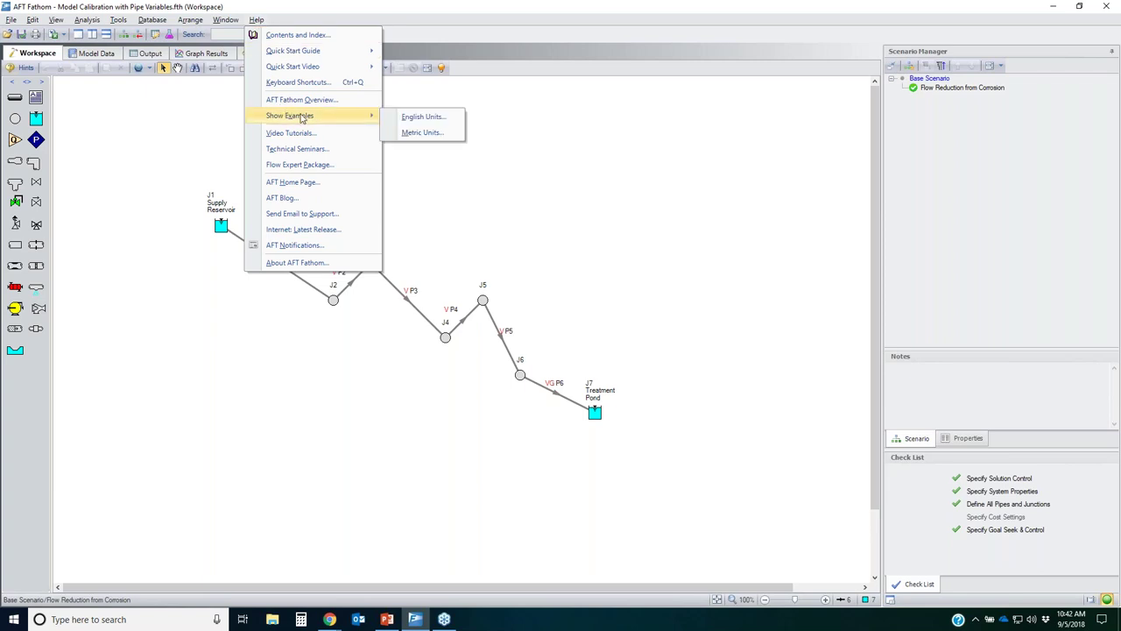
pyautogui.click(425, 123)
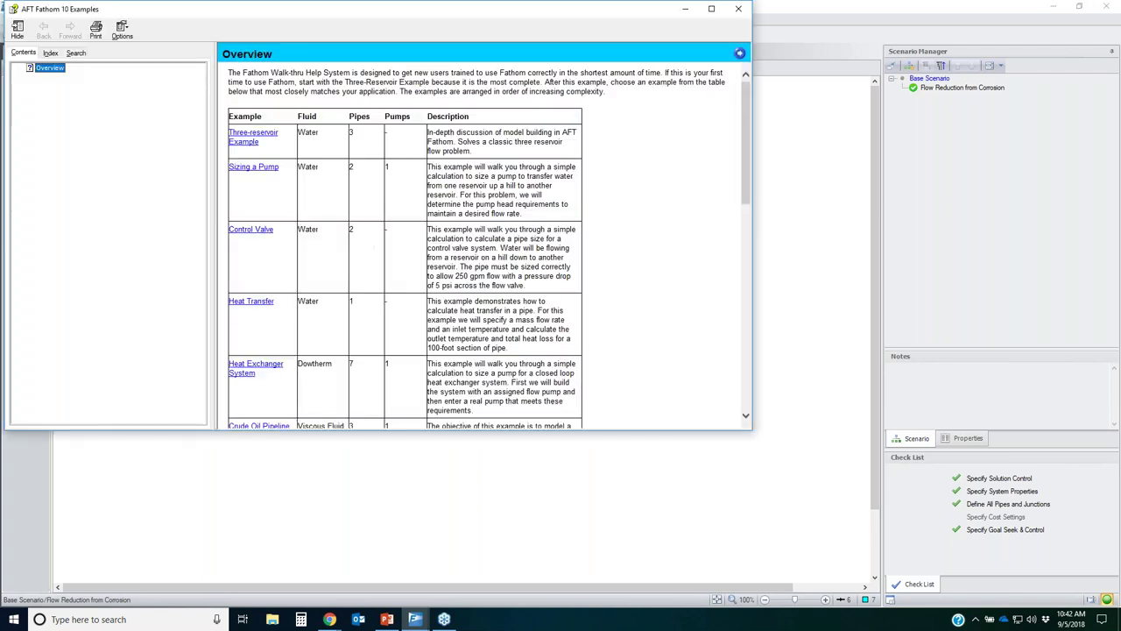
pyautogui.click(711, 11)
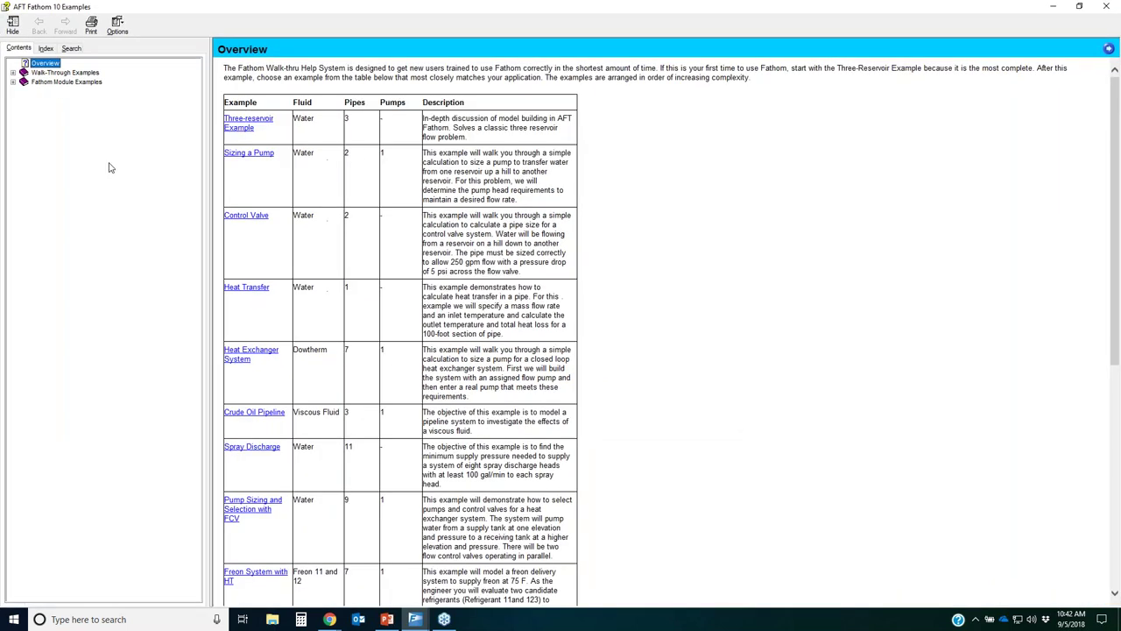
# Expand the walk-through, module and Goal Seek and Control example lists and read the Spray Discharge System - GSC example
pyautogui.click(13, 73)
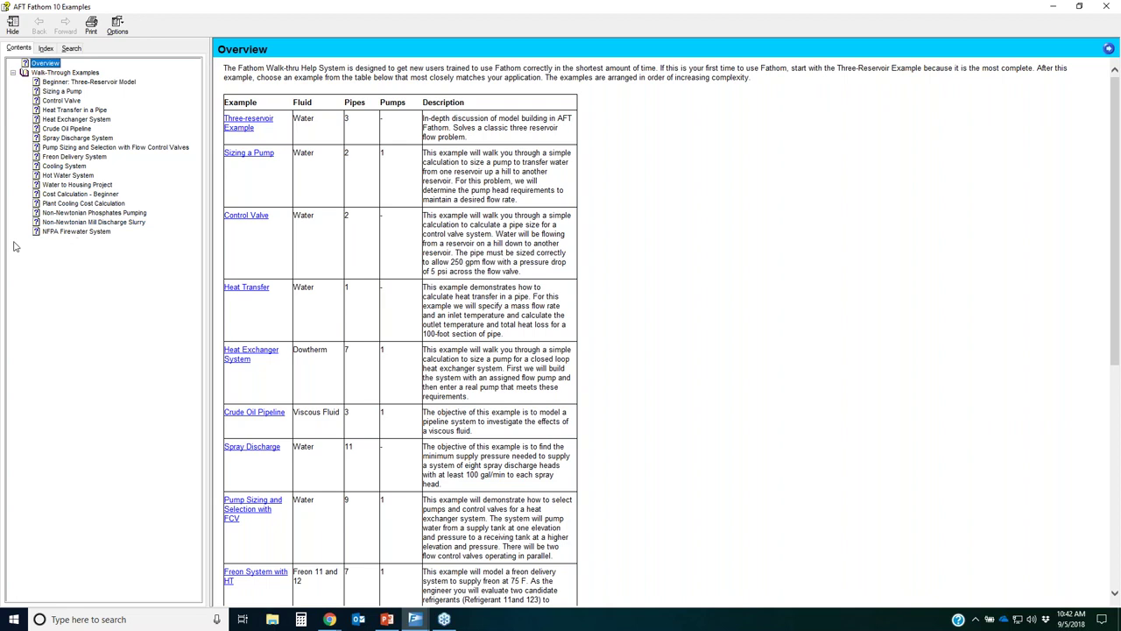
pyautogui.click(13, 241)
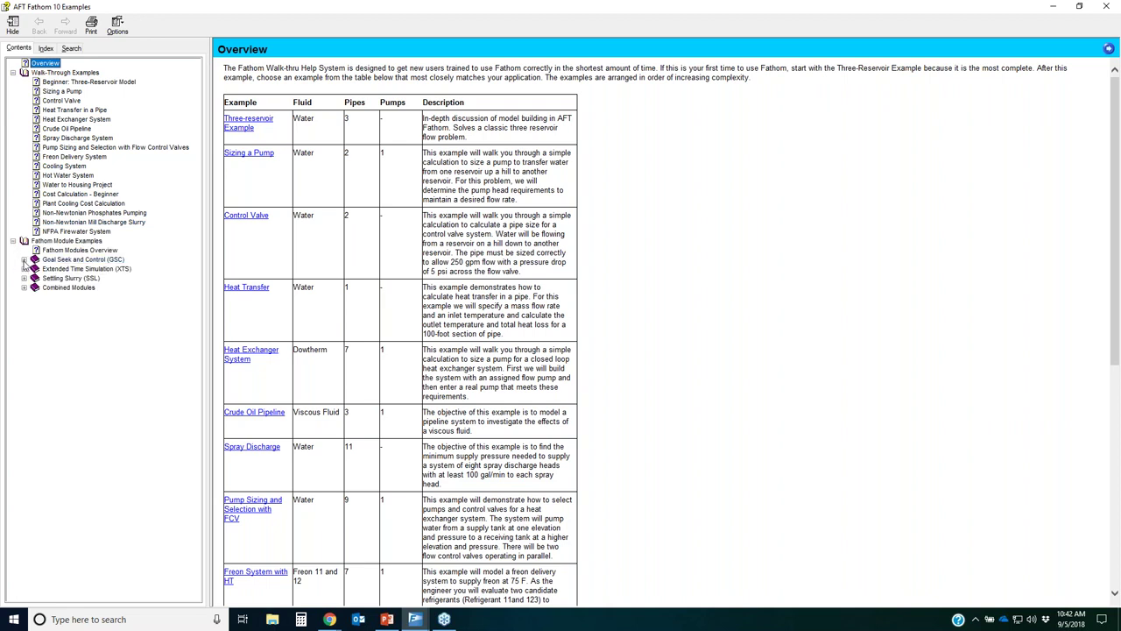
pyautogui.click(75, 260)
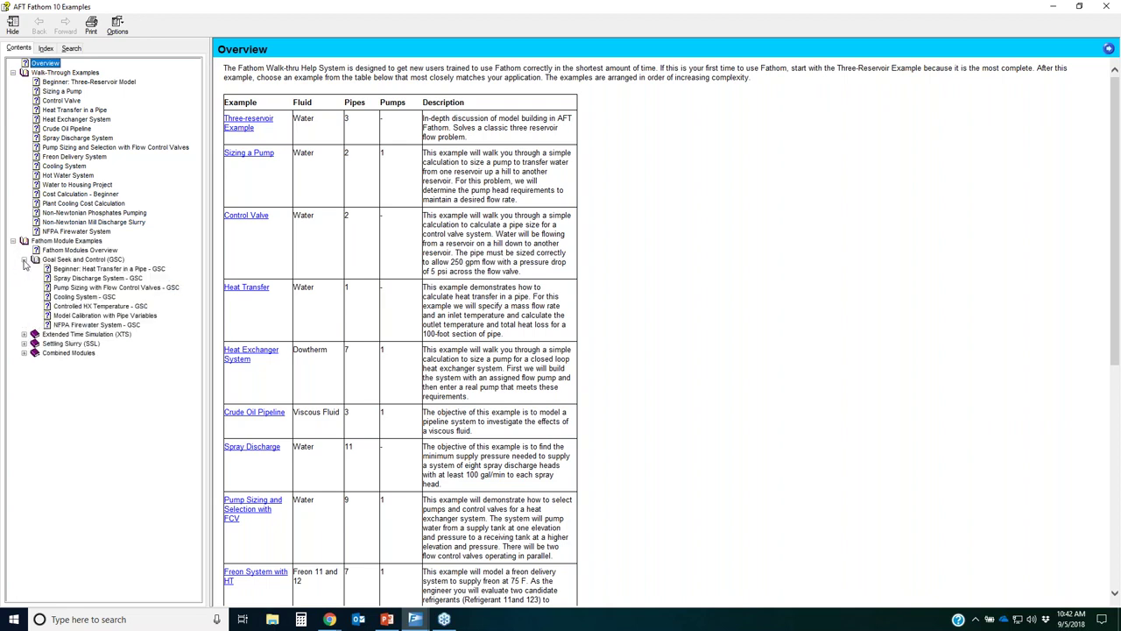
pyautogui.click(99, 278)
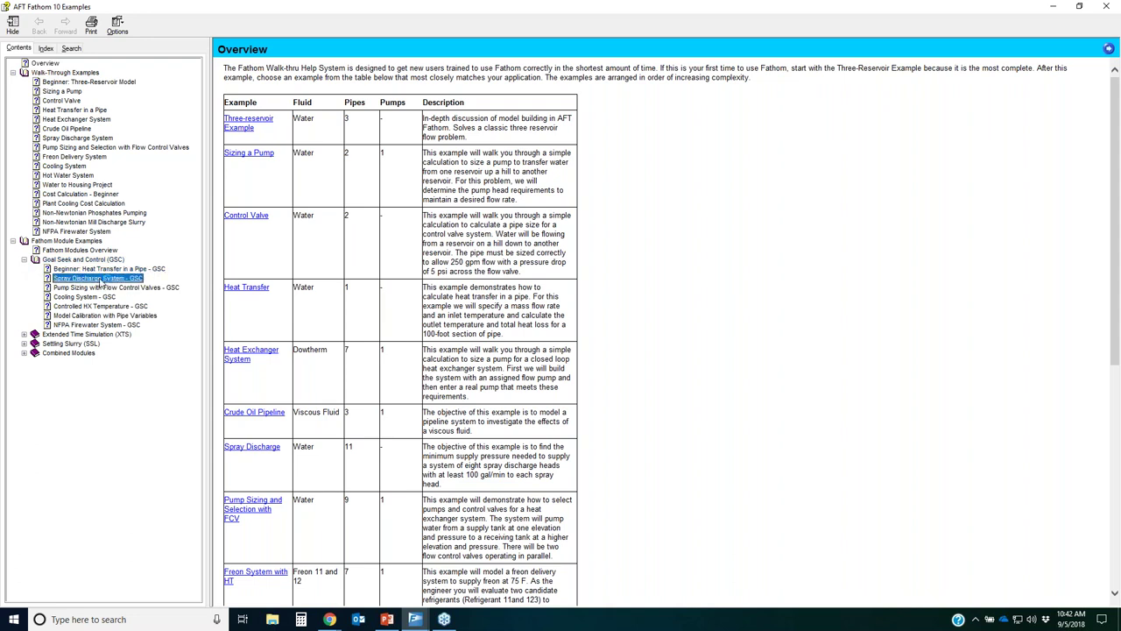
pyautogui.scroll(-1, 537, 417)
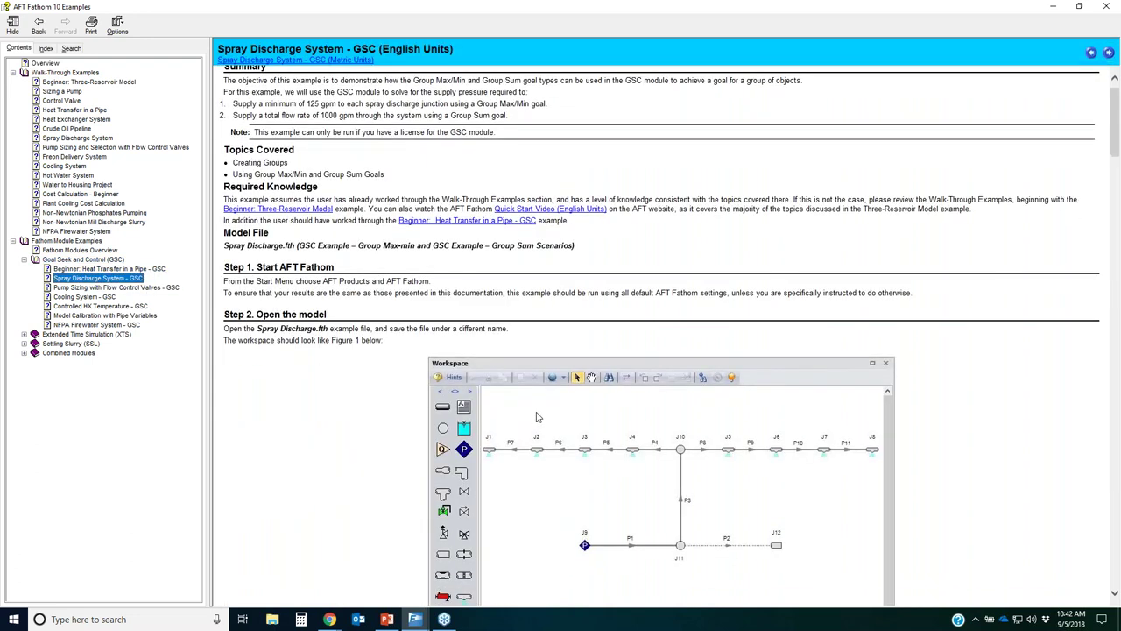
pyautogui.scroll(-5, 537, 416)
# Look through the Cooling System, Model Calibration with Pipe Variables and Controlled HX Temperature examples for the GSC module
pyautogui.click(103, 288)
pyautogui.click(98, 297)
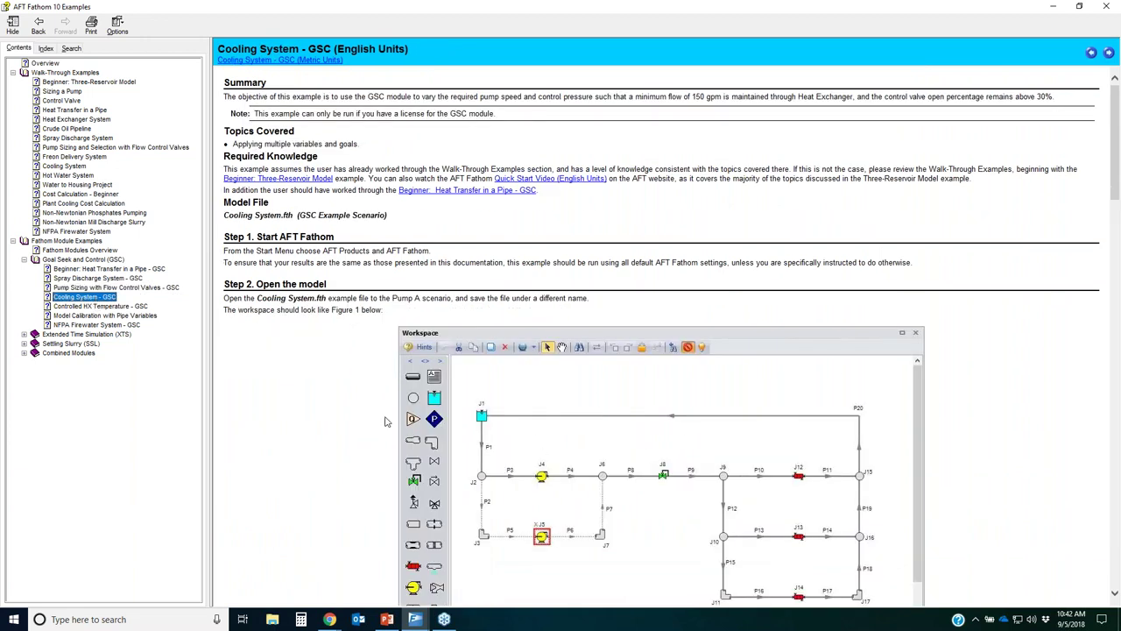
pyautogui.press('Down')
pyautogui.press('Down')
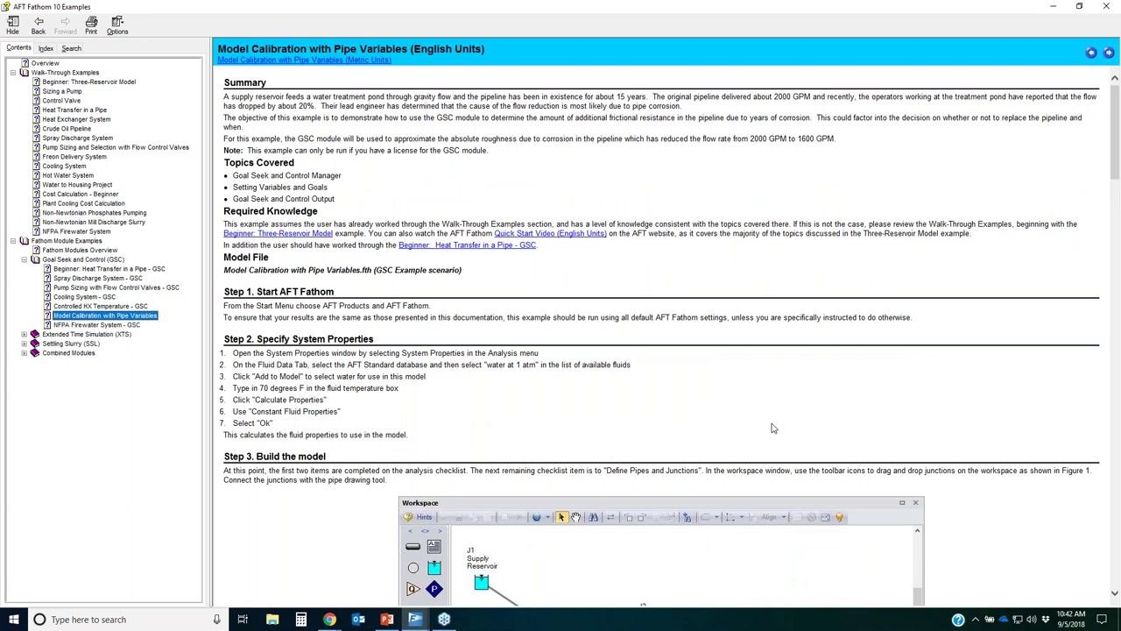
pyautogui.scroll(-10, 747, 444)
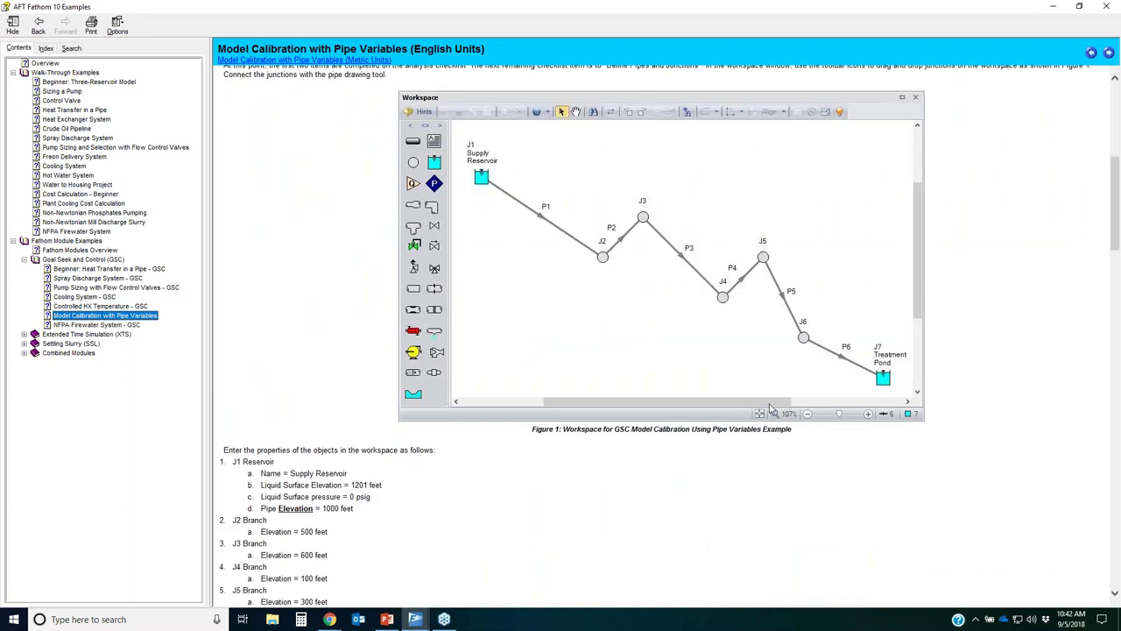
pyautogui.click(91, 306)
pyautogui.scroll(-1, 617, 443)
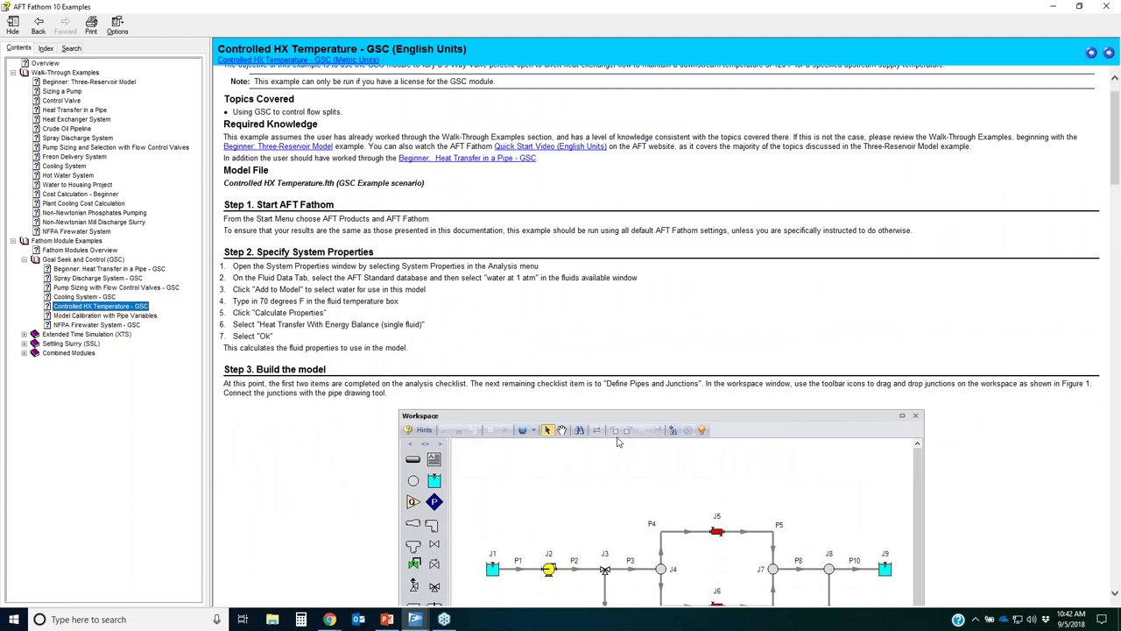
pyautogui.scroll(-9, 618, 443)
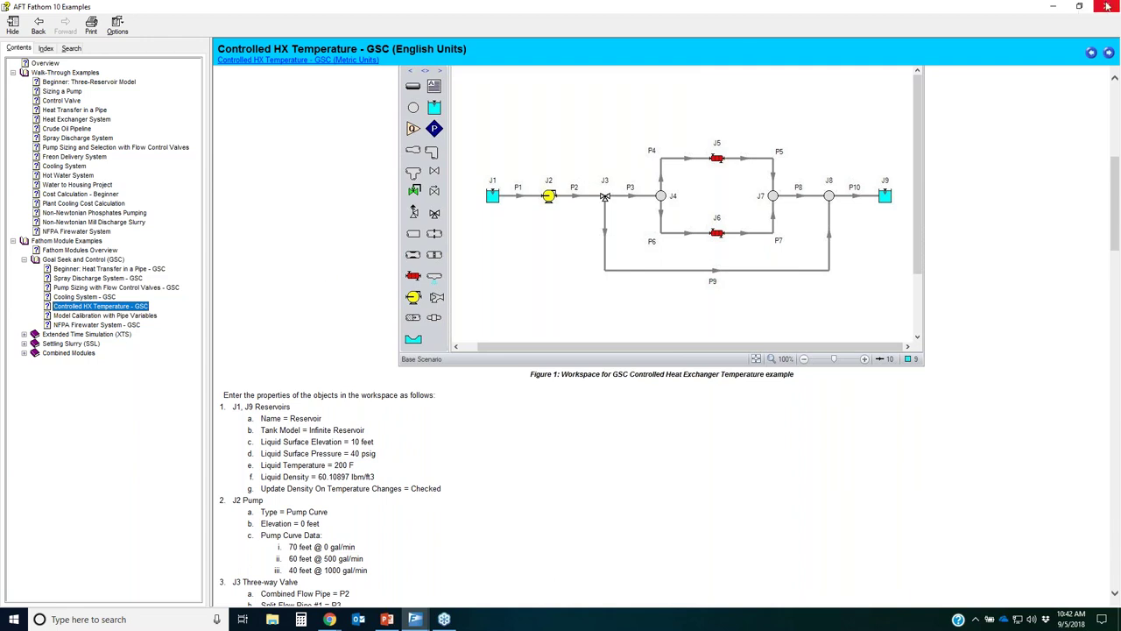
# Expand the XTS, Settling Slurry and Combined Modules example lists to view their contents and close the examples window
pyautogui.click(25, 336)
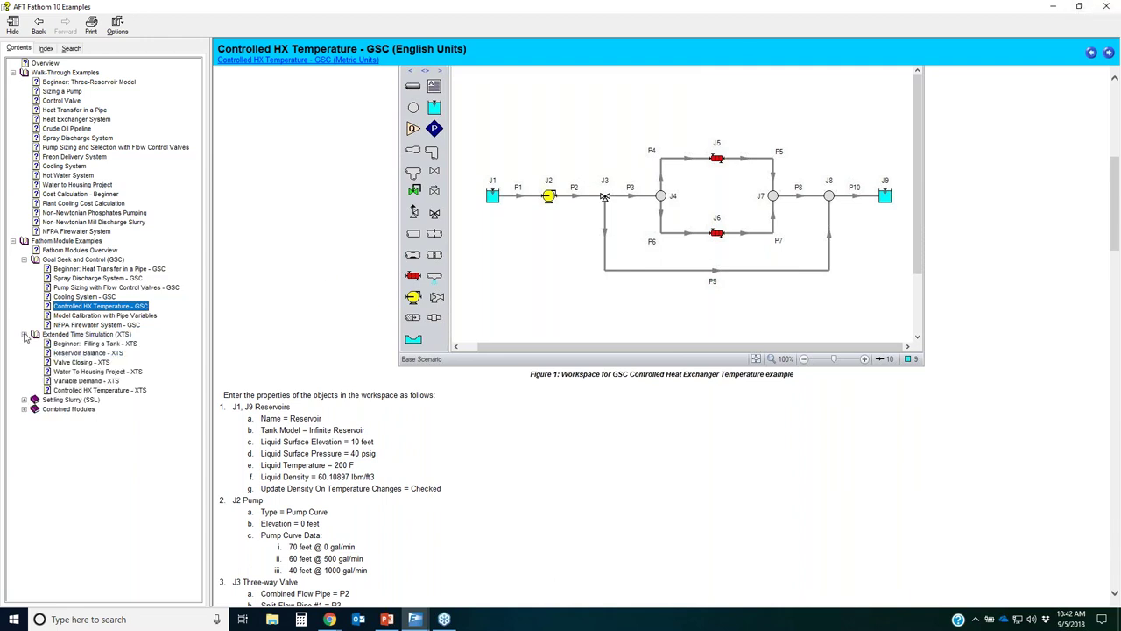
pyautogui.click(24, 401)
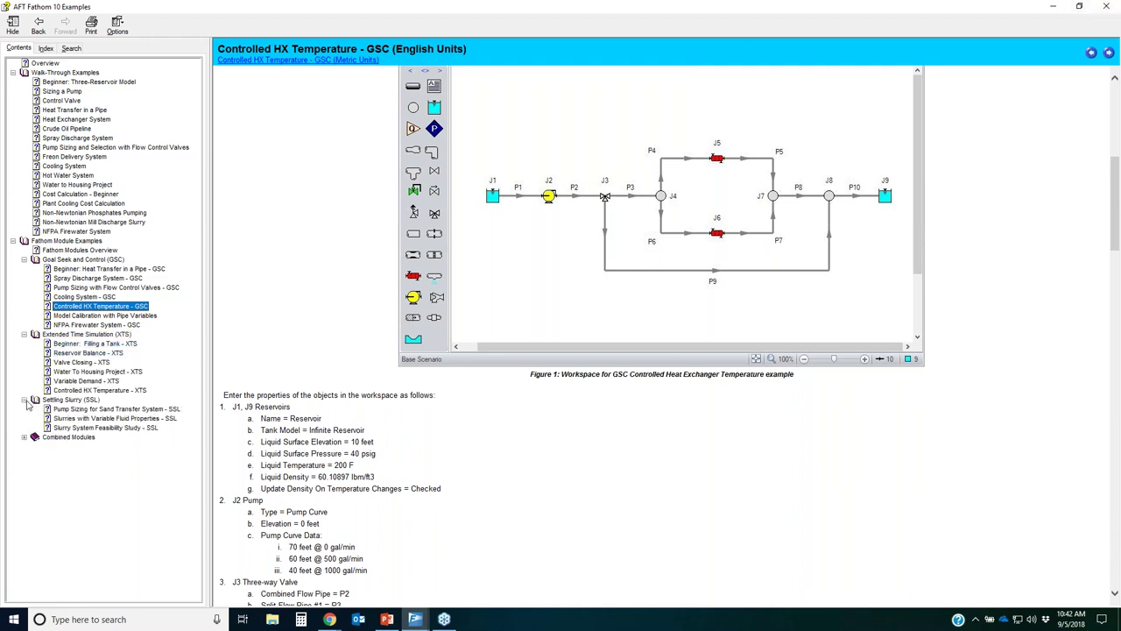
pyautogui.click(24, 436)
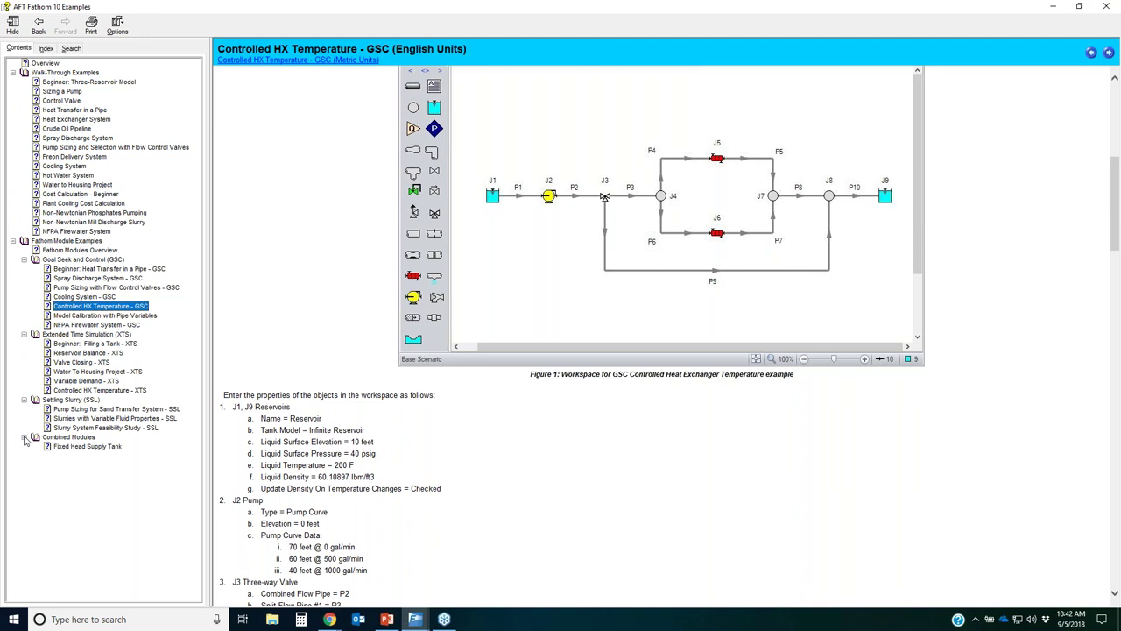
pyautogui.click(1105, 6)
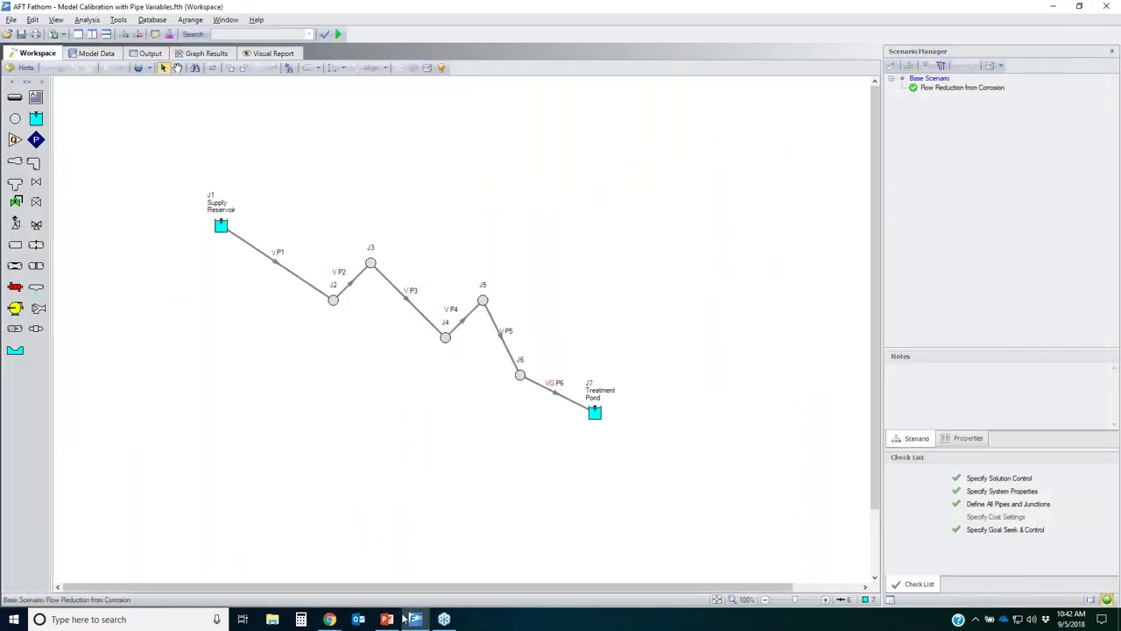
# Switch to the AFT Fathom GSC & XTS Webinar presentation in PowerPoint and select slide 8 on eXtended Time Simulation
pyautogui.click(387, 619)
pyautogui.press('Down')
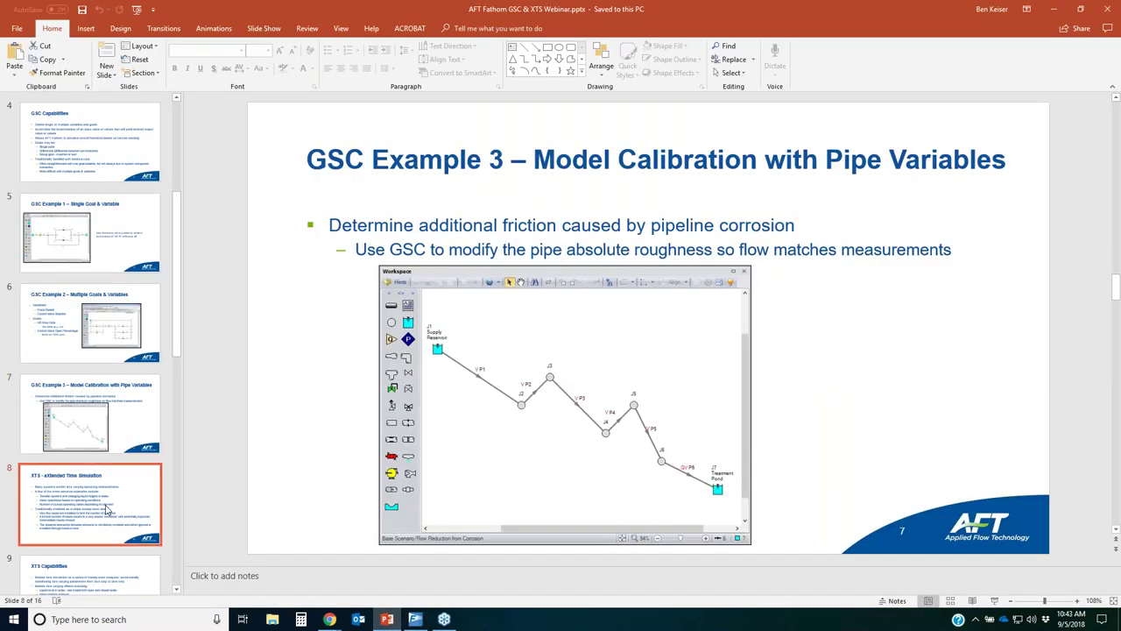
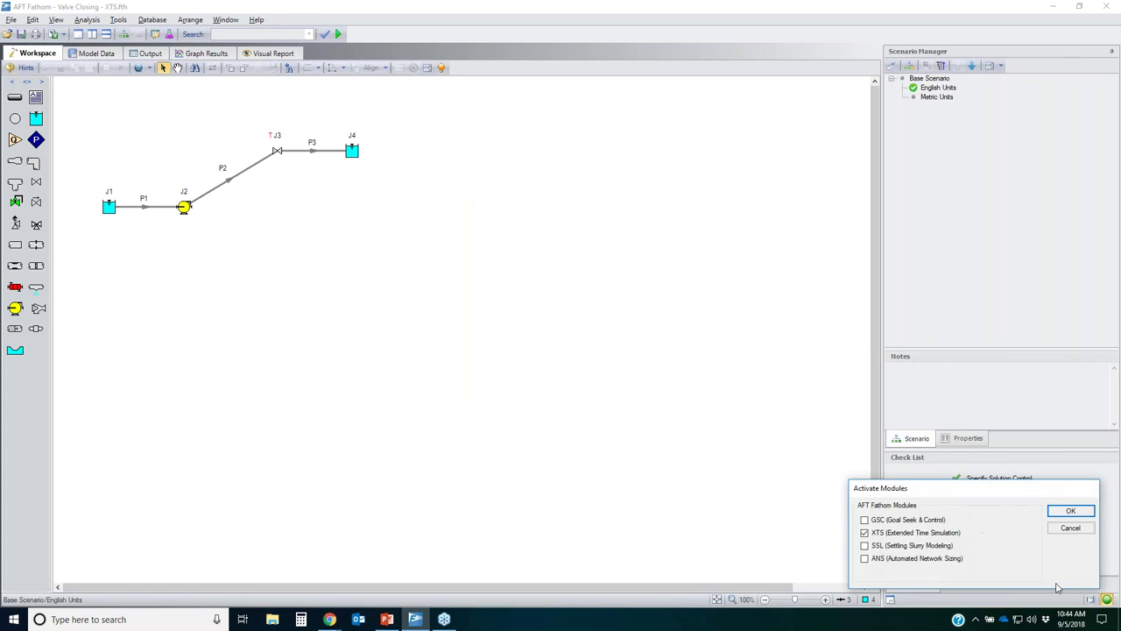
# Close the Activate Modules dialog without changes and review the start time, stop time and time step in Transient Control
pyautogui.click(1070, 527)
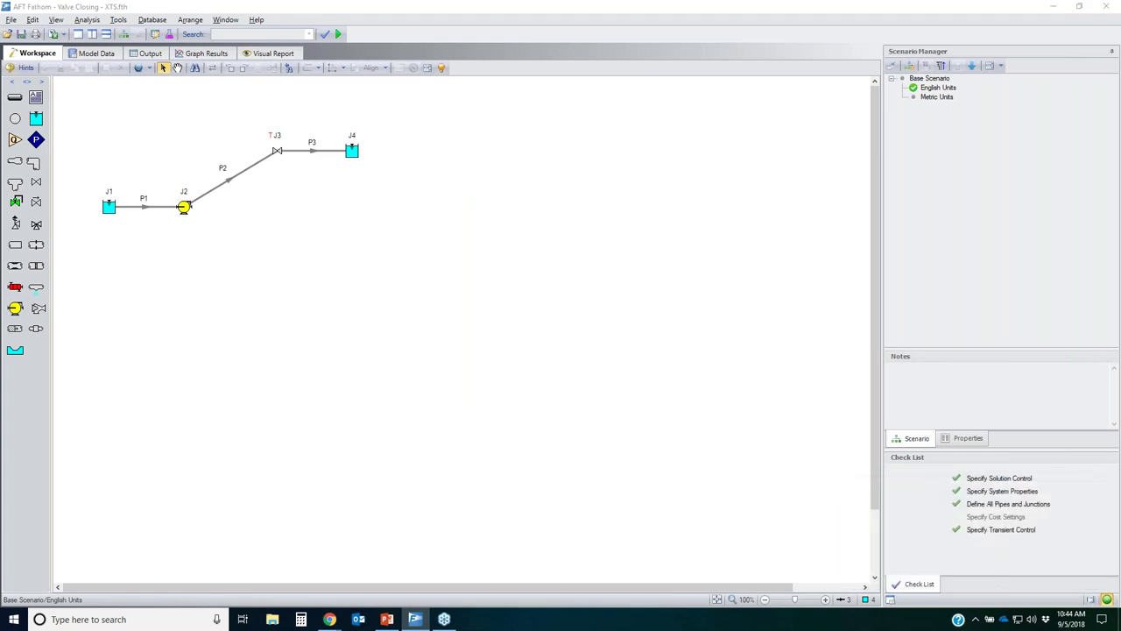
pyautogui.moveTo(929, 522)
pyautogui.mouseDown()
pyautogui.moveTo(1036, 518)
pyautogui.moveTo(1061, 529)
pyautogui.moveTo(930, 522)
pyautogui.mouseUp()
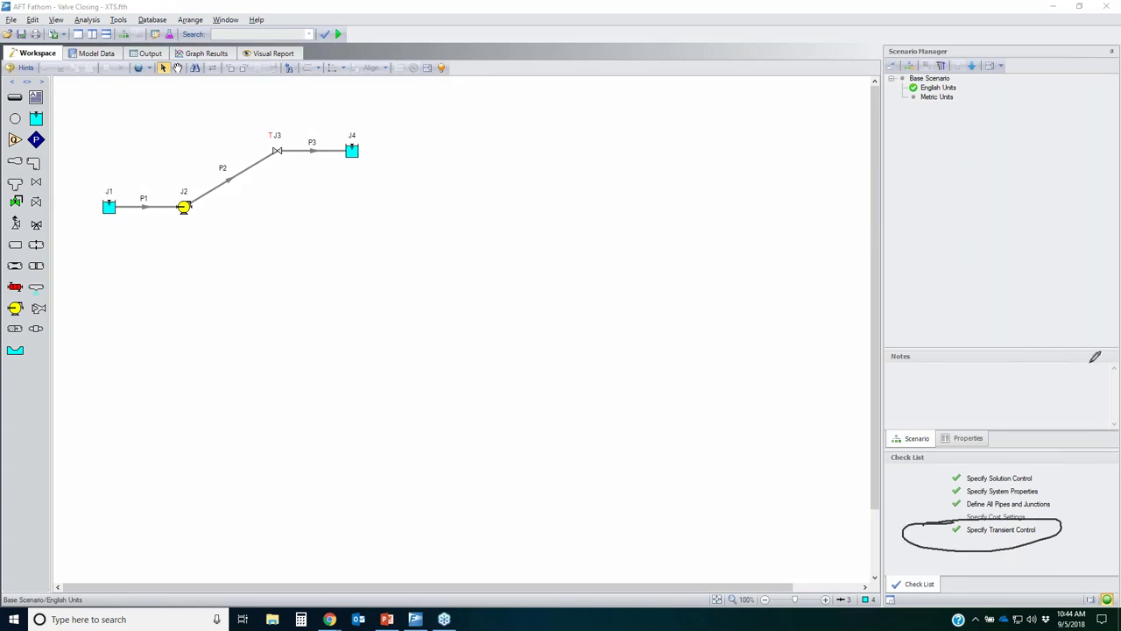
pyautogui.press('Escape')
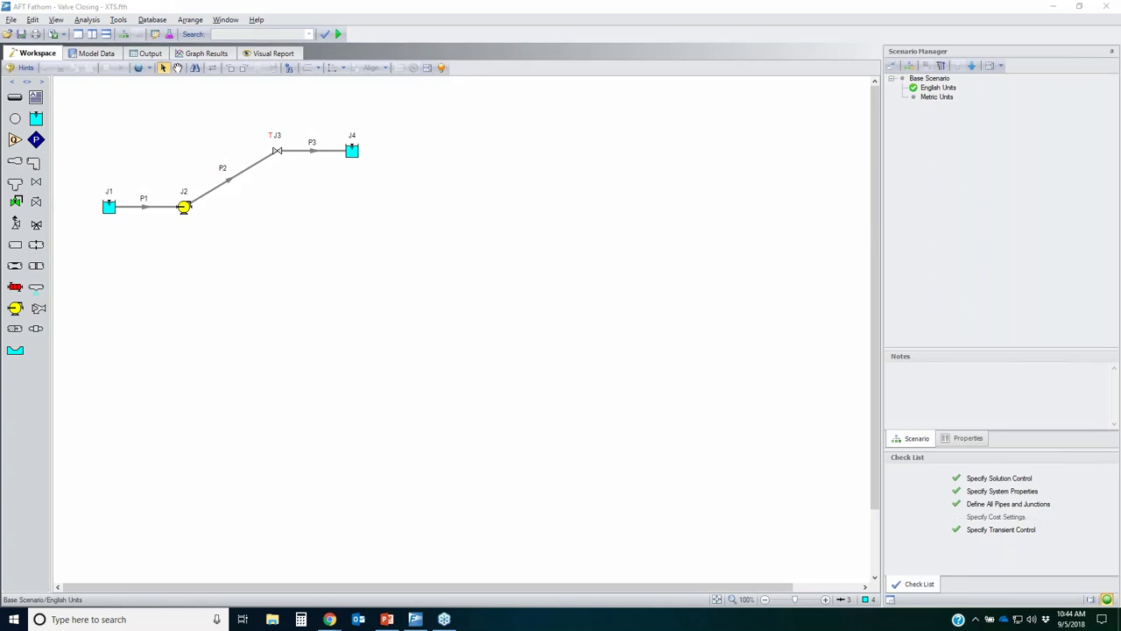
pyautogui.click(992, 531)
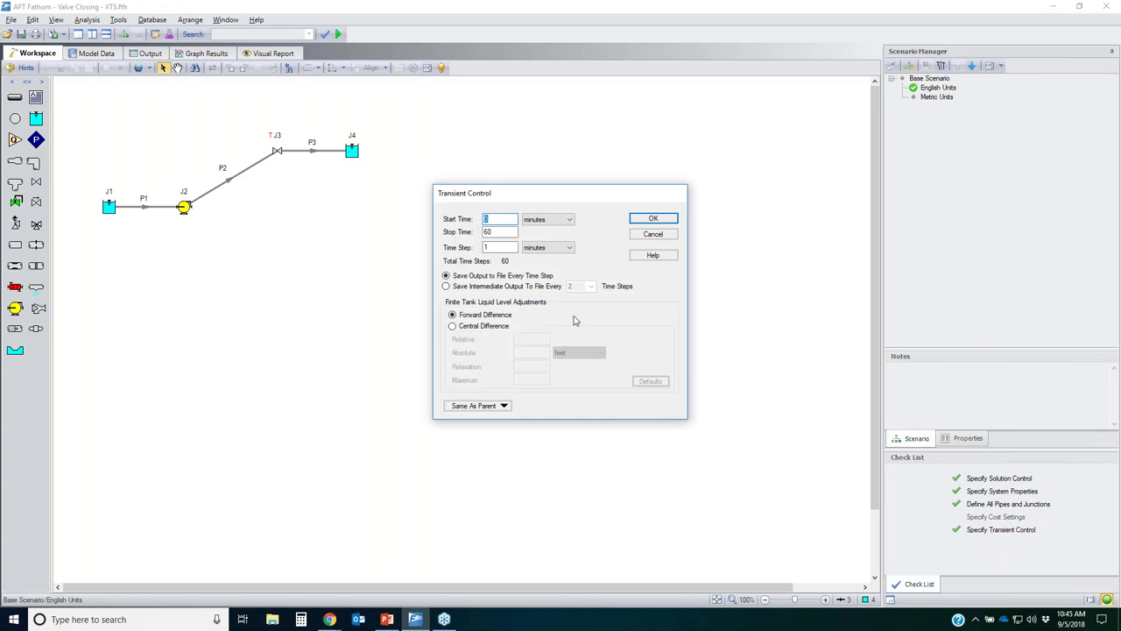
pyautogui.click(492, 231)
pyautogui.click(500, 248)
pyautogui.click(652, 234)
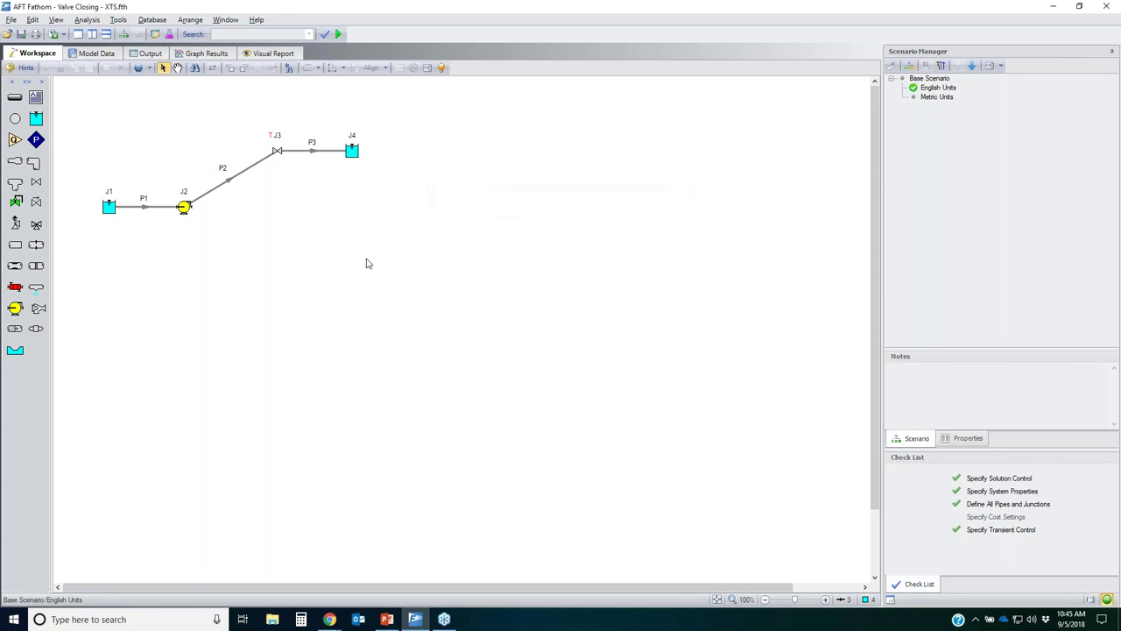
pyautogui.click(88, 21)
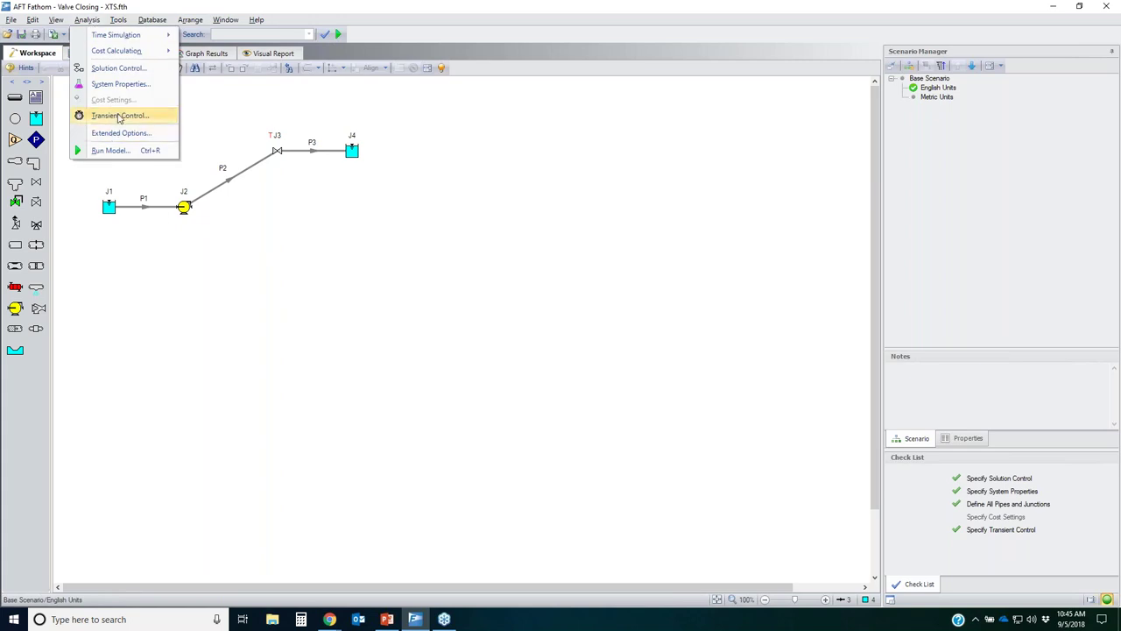
pyautogui.click(473, 278)
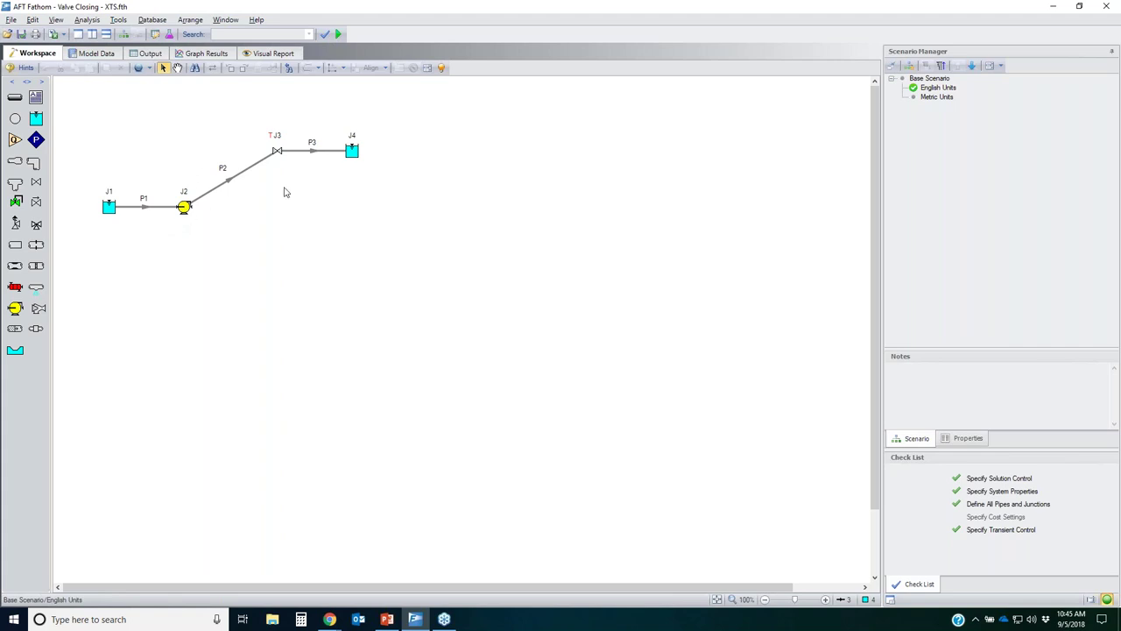
# Open the properties of valve J3 and examine its fixed Cv, transient event condition and time-versus-Cv closing data
pyautogui.click(277, 153)
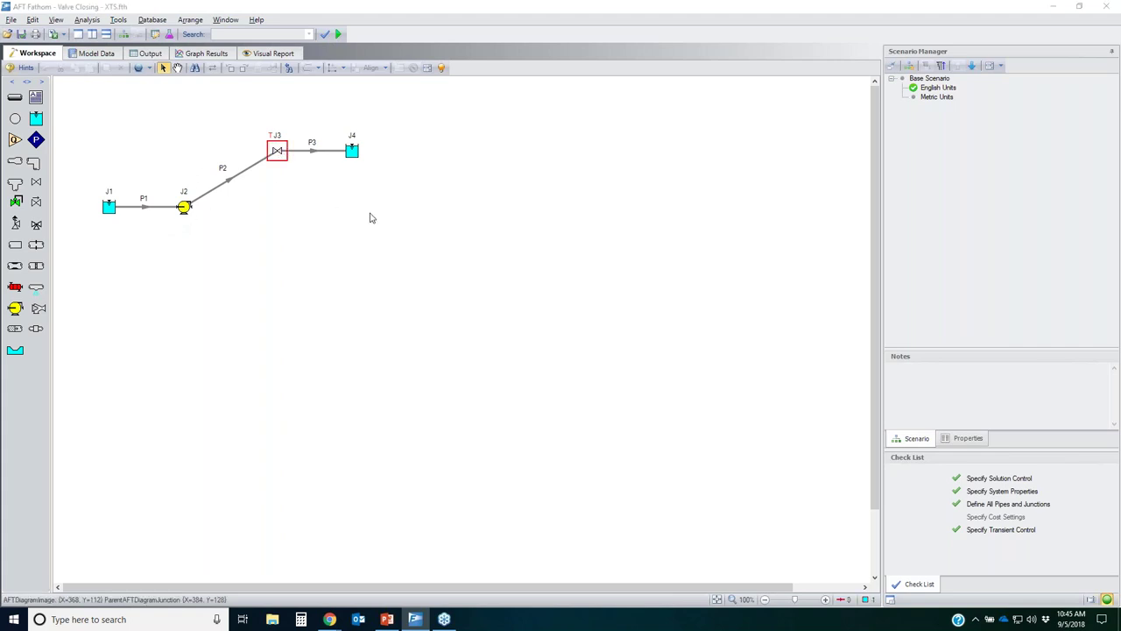
pyautogui.press('Return')
pyautogui.doubleClick(481, 268)
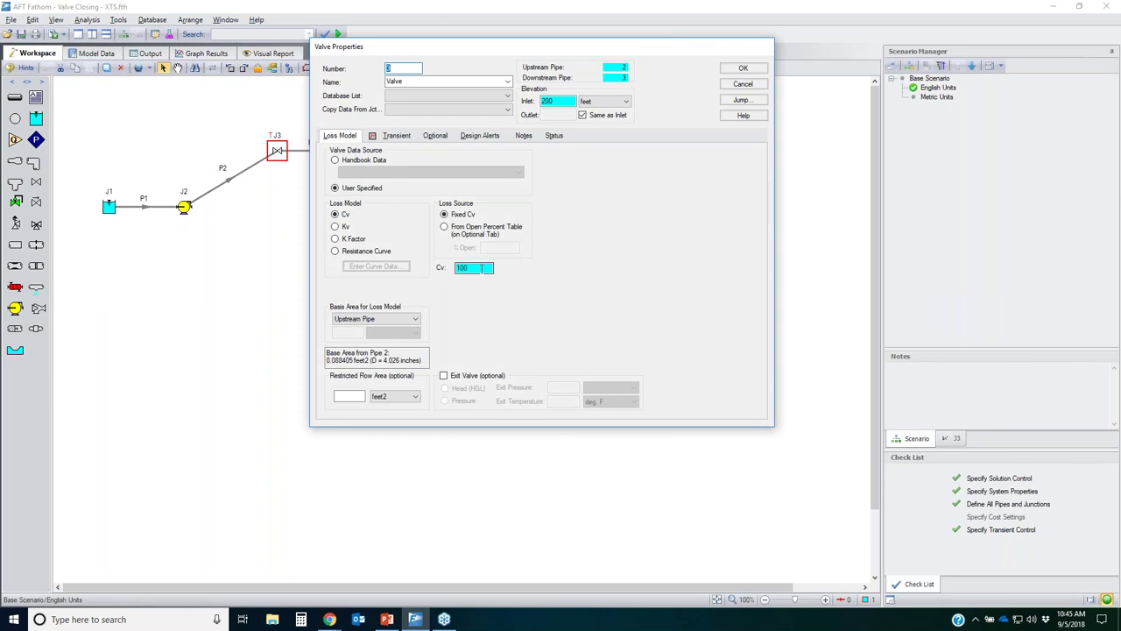
pyautogui.click(400, 134)
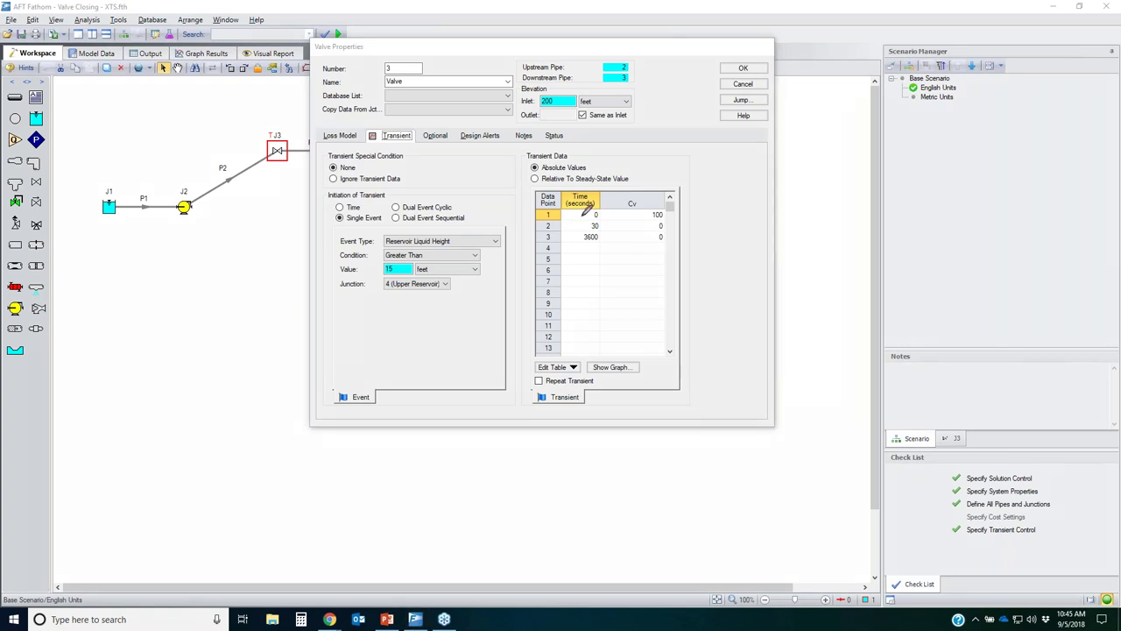
pyautogui.moveTo(579, 206)
pyautogui.mouseDown()
pyautogui.moveTo(648, 199)
pyautogui.moveTo(676, 217)
pyautogui.moveTo(570, 228)
pyautogui.moveTo(584, 204)
pyautogui.moveTo(666, 205)
pyautogui.moveTo(641, 212)
pyautogui.moveTo(674, 216)
pyautogui.moveTo(655, 231)
pyautogui.moveTo(652, 212)
pyautogui.mouseUp()
pyautogui.moveTo(580, 227)
pyautogui.mouseDown()
pyautogui.moveTo(602, 224)
pyautogui.moveTo(592, 222)
pyautogui.mouseUp()
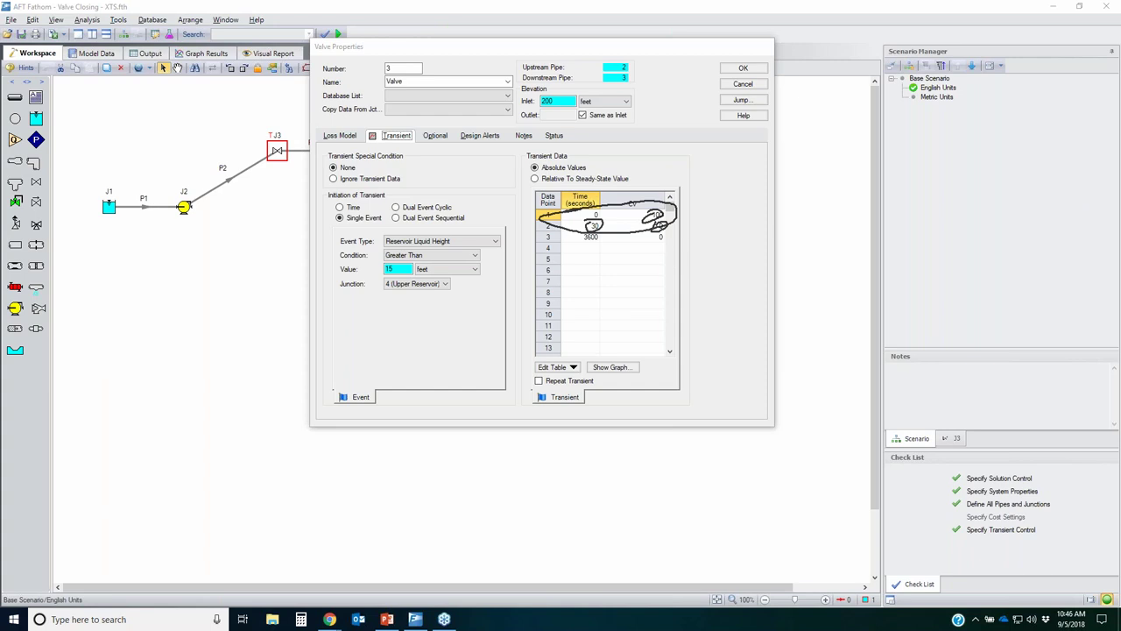
# Mark valve J3's time-versus-Cv table, single-event initiation and event condition fields with the on-screen pen, and clear the ink
pyautogui.press('e')
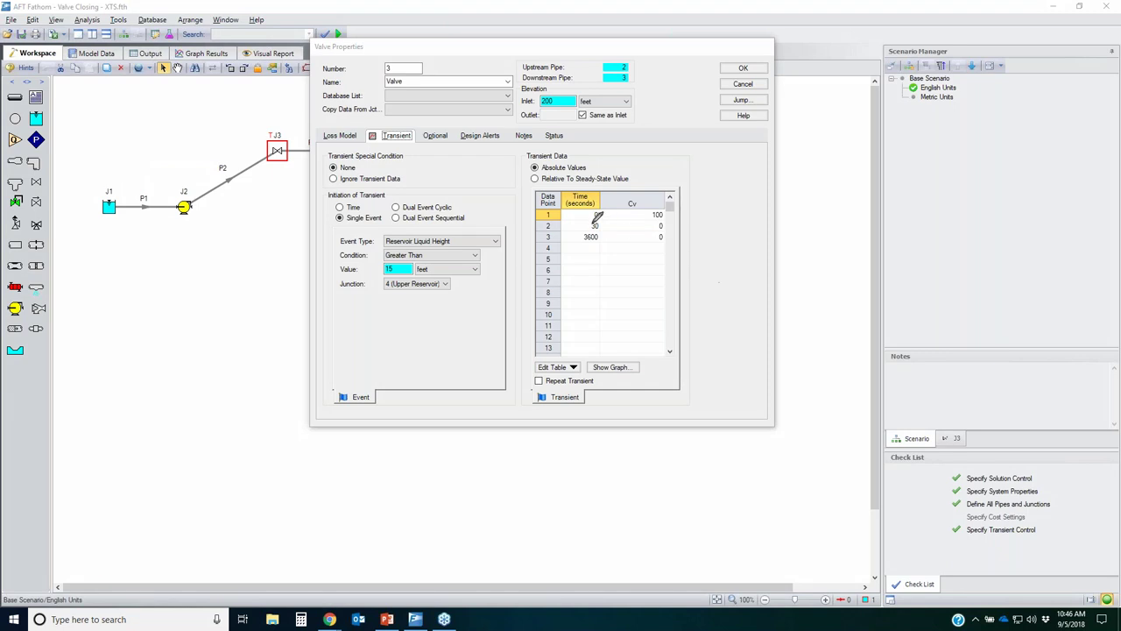
pyautogui.moveTo(571, 216)
pyautogui.mouseDown()
pyautogui.moveTo(532, 190)
pyautogui.moveTo(671, 187)
pyautogui.moveTo(692, 214)
pyautogui.moveTo(648, 248)
pyautogui.moveTo(549, 241)
pyautogui.moveTo(537, 198)
pyautogui.mouseUp()
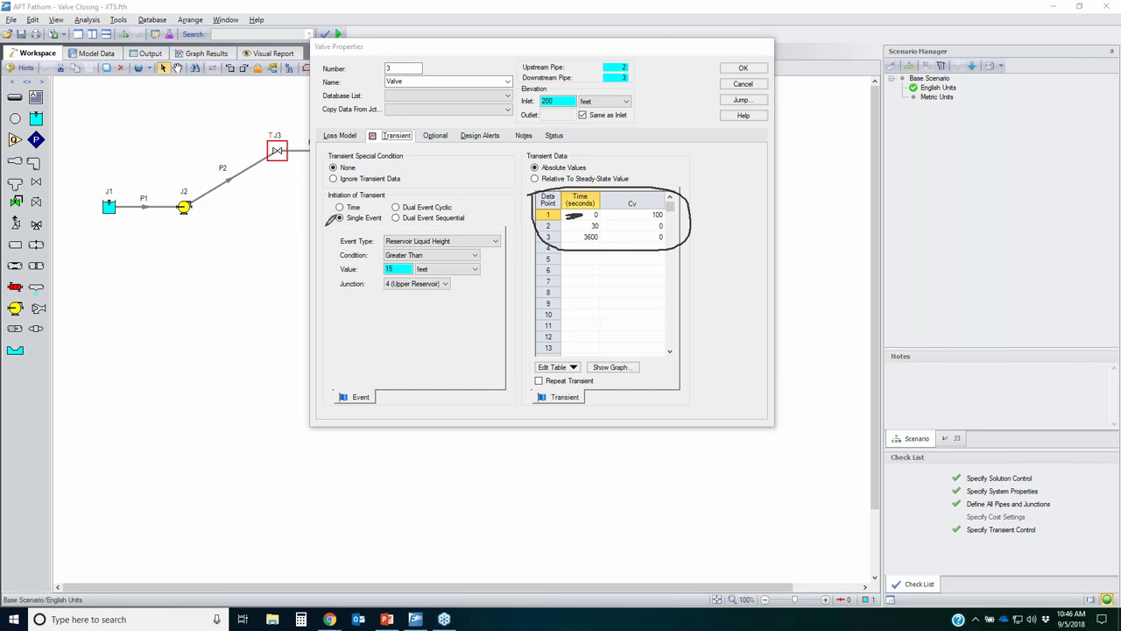
pyautogui.moveTo(343, 208)
pyautogui.mouseDown()
pyautogui.moveTo(385, 211)
pyautogui.moveTo(376, 226)
pyautogui.moveTo(324, 221)
pyautogui.moveTo(347, 220)
pyautogui.mouseUp()
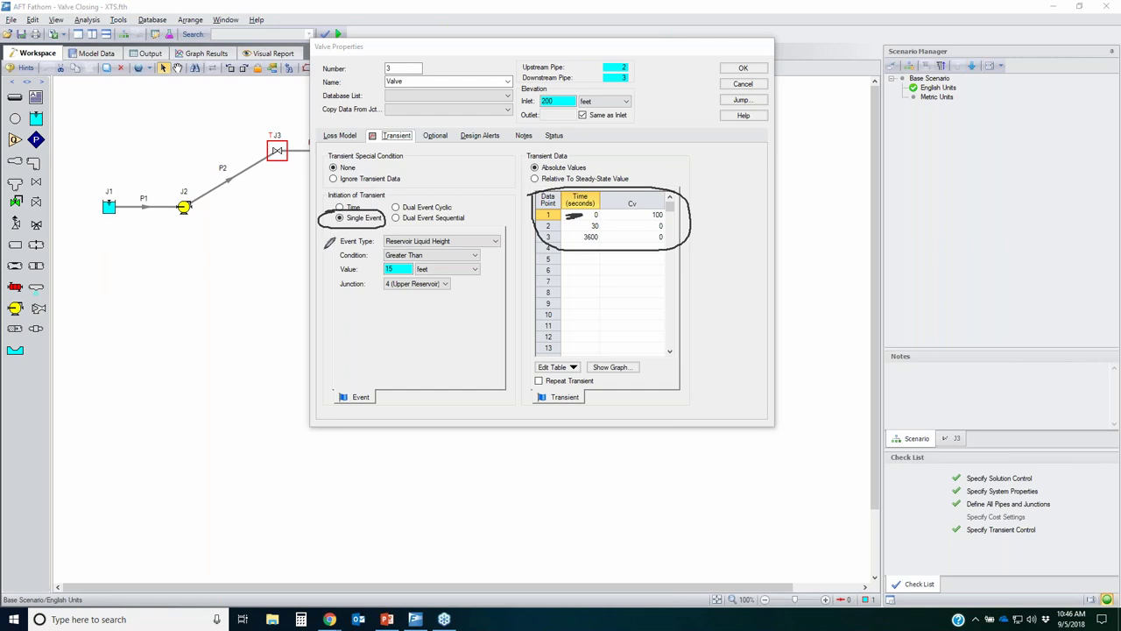
pyautogui.moveTo(313, 245); pyautogui.dragTo(358, 237)
pyautogui.moveTo(345, 256); pyautogui.dragTo(319, 261)
pyautogui.moveTo(391, 259)
pyautogui.mouseDown()
pyautogui.moveTo(410, 264)
pyautogui.moveTo(372, 285)
pyautogui.mouseUp()
pyautogui.moveTo(479, 277)
pyautogui.mouseDown()
pyautogui.moveTo(346, 307)
pyautogui.moveTo(383, 279)
pyautogui.mouseUp()
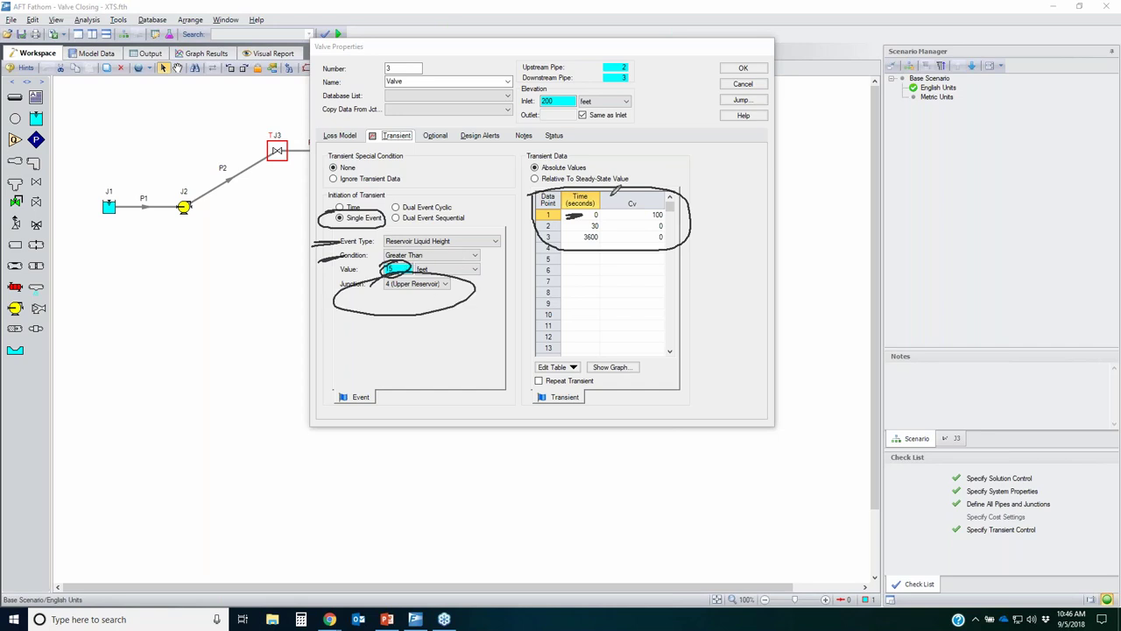
pyautogui.moveTo(740, 187)
pyautogui.mouseDown()
pyautogui.moveTo(759, 230)
pyautogui.moveTo(767, 192)
pyautogui.moveTo(718, 231)
pyautogui.mouseUp()
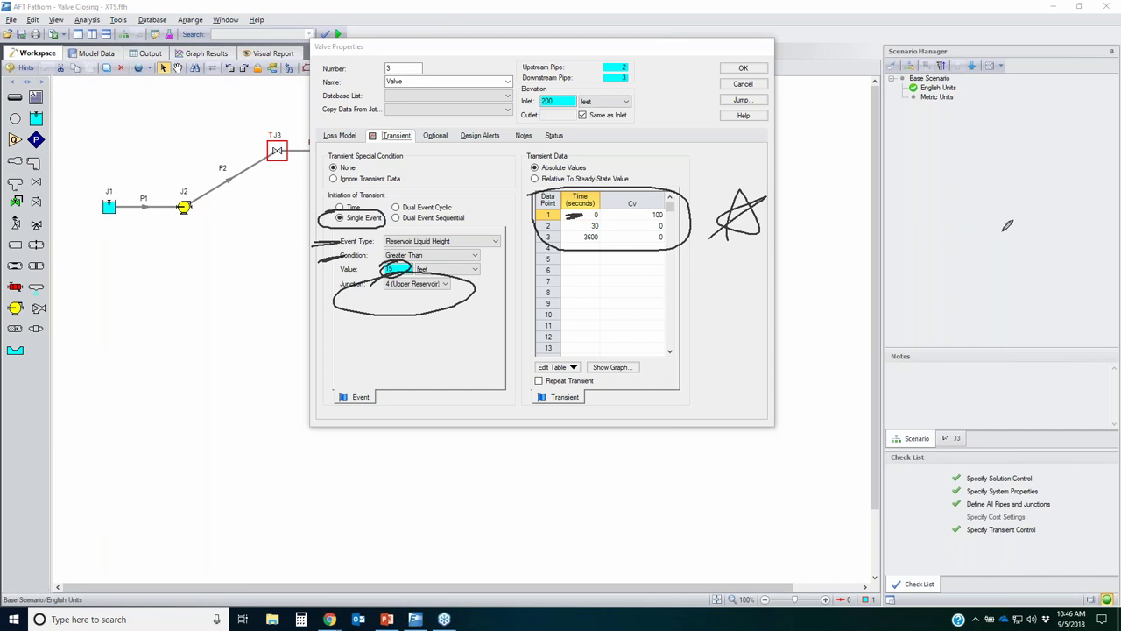
pyautogui.press('Escape')
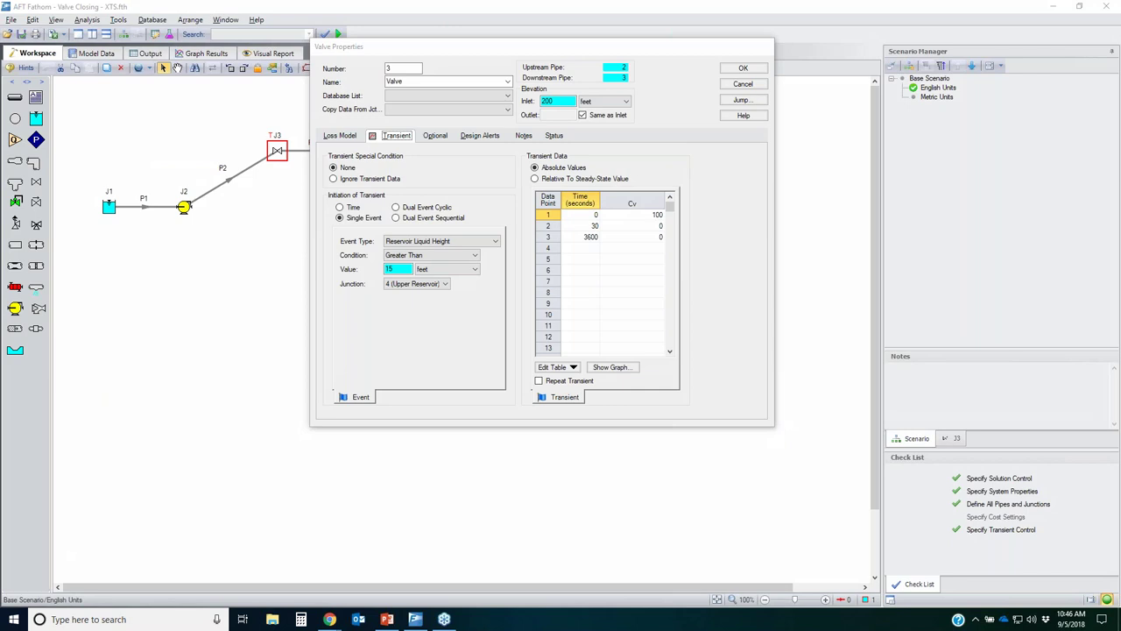
# Mark the 15 feet event value and cross out the transient data table in ink, clear the marks and close the valve properties unchanged
pyautogui.moveTo(395, 272); pyautogui.dragTo(414, 266)
pyautogui.moveTo(690, 179); pyautogui.dragTo(553, 256)
pyautogui.moveTo(565, 199); pyautogui.dragTo(676, 263)
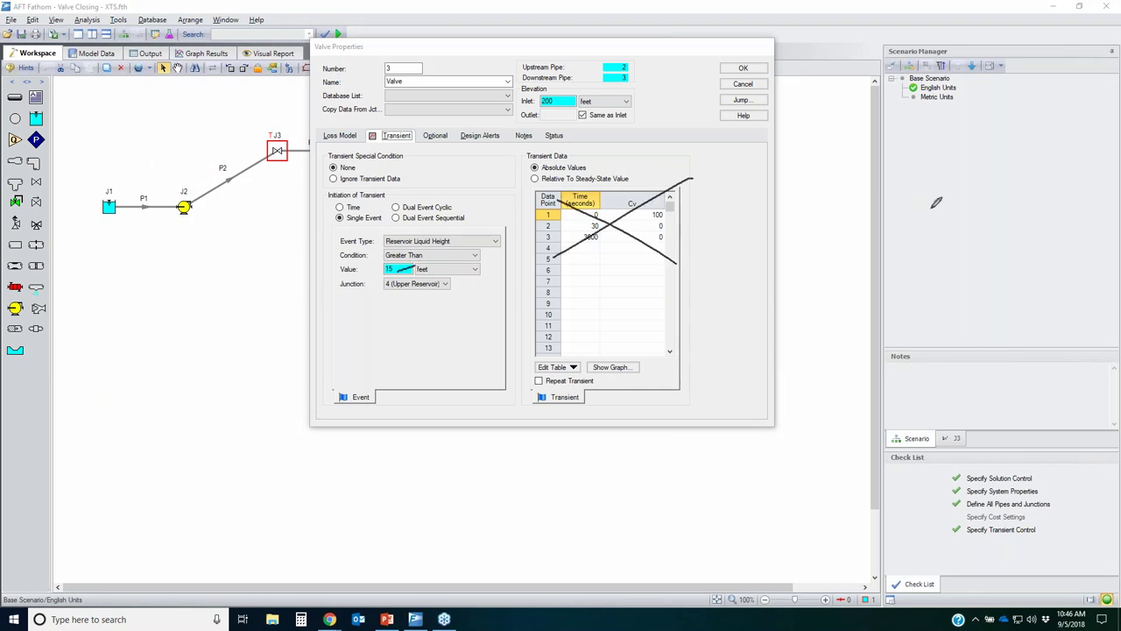
pyautogui.press('Escape')
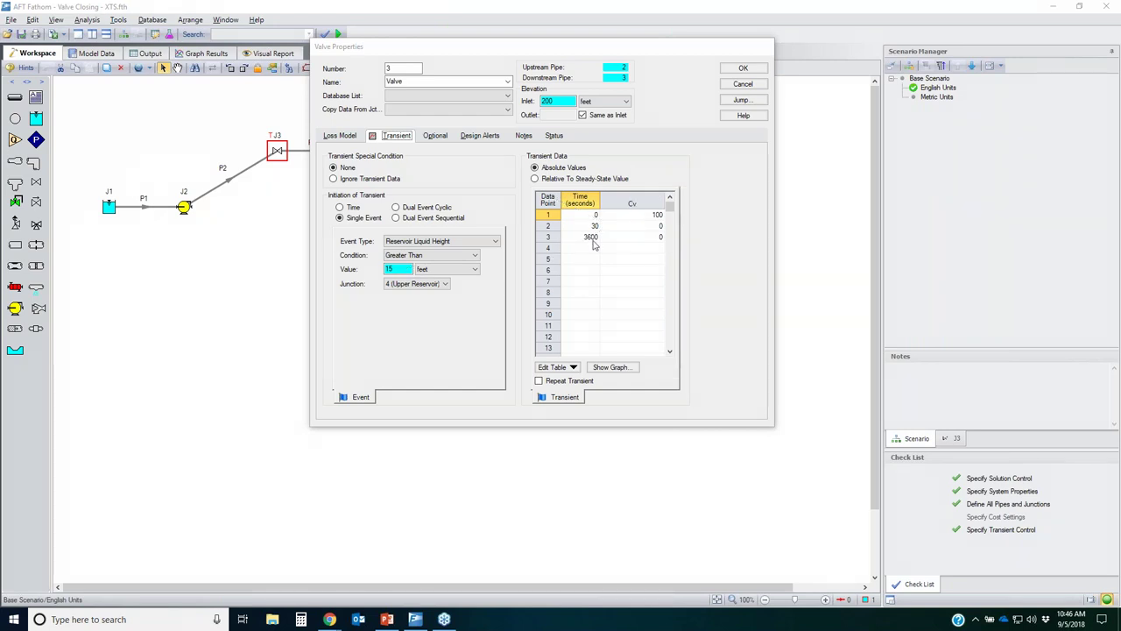
pyautogui.click(742, 85)
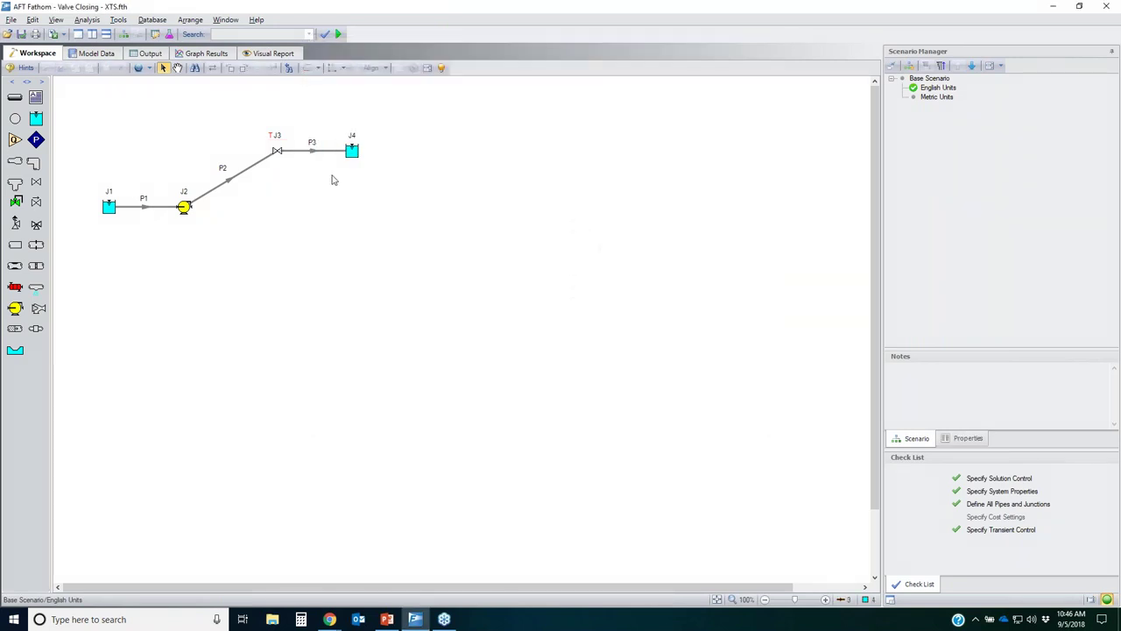
# Inspect lower reservoir J1's properties and compare the infinite, finite open and finite closed tank models for upper reservoir J4, discarding any changes
pyautogui.doubleClick(113, 211)
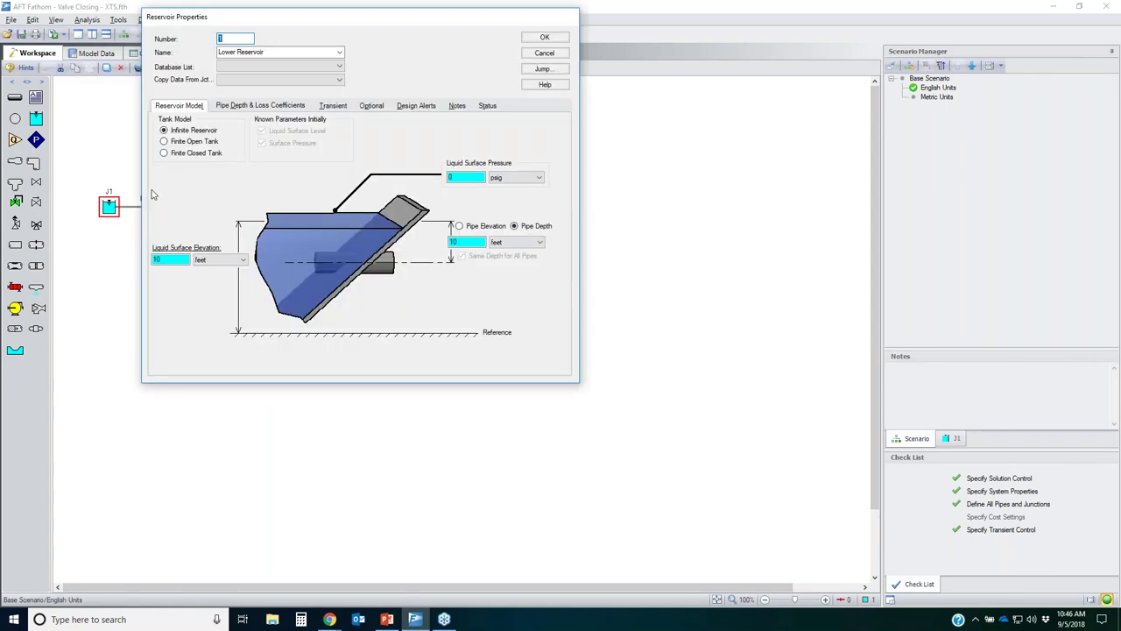
pyautogui.click(558, 54)
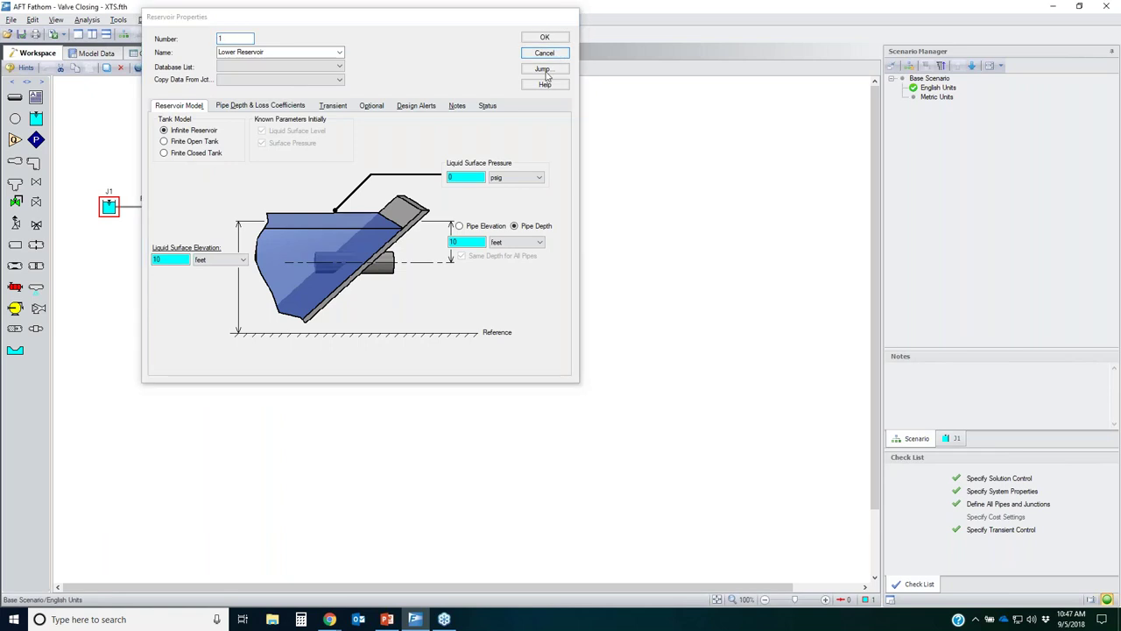
pyautogui.doubleClick(350, 154)
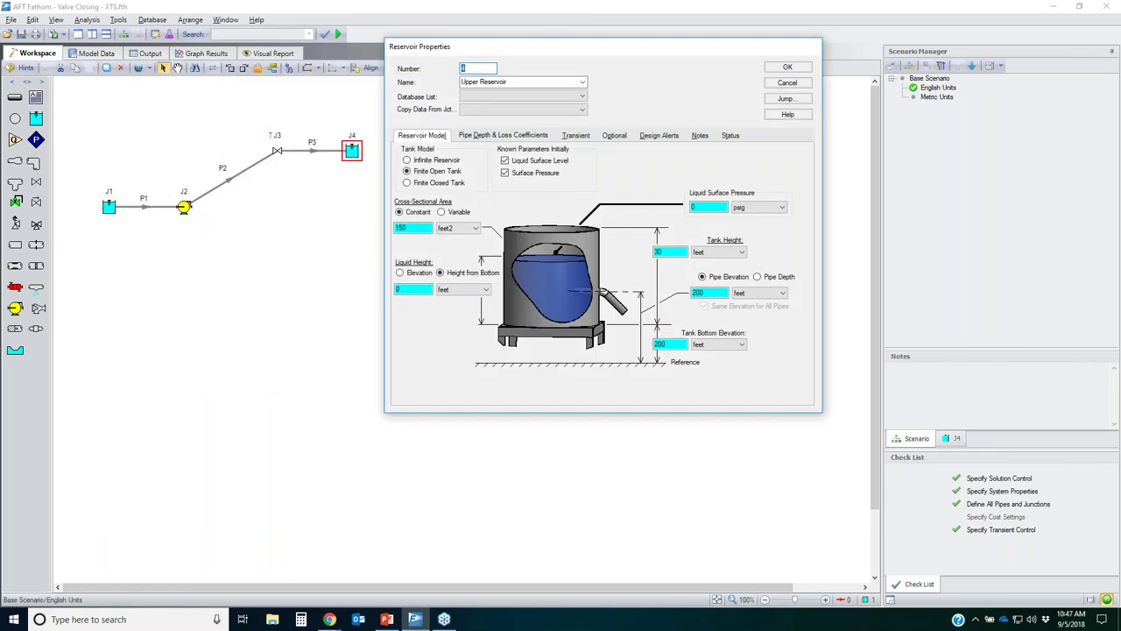
pyautogui.click(439, 162)
pyautogui.click(435, 172)
pyautogui.click(428, 184)
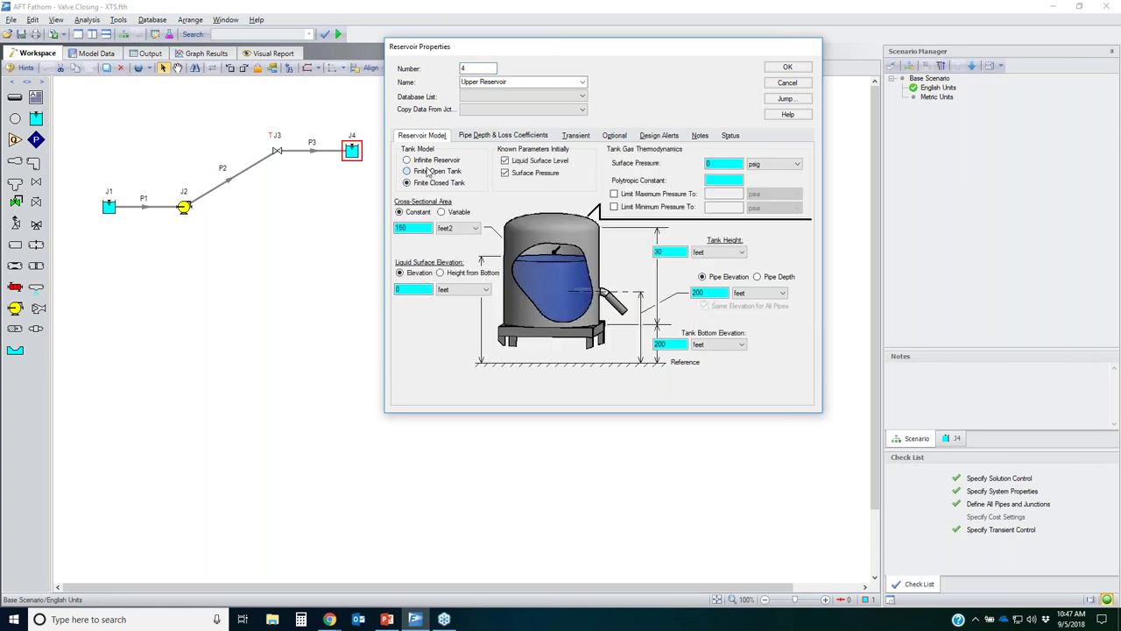
pyautogui.click(429, 173)
pyautogui.click(429, 183)
pyautogui.click(786, 84)
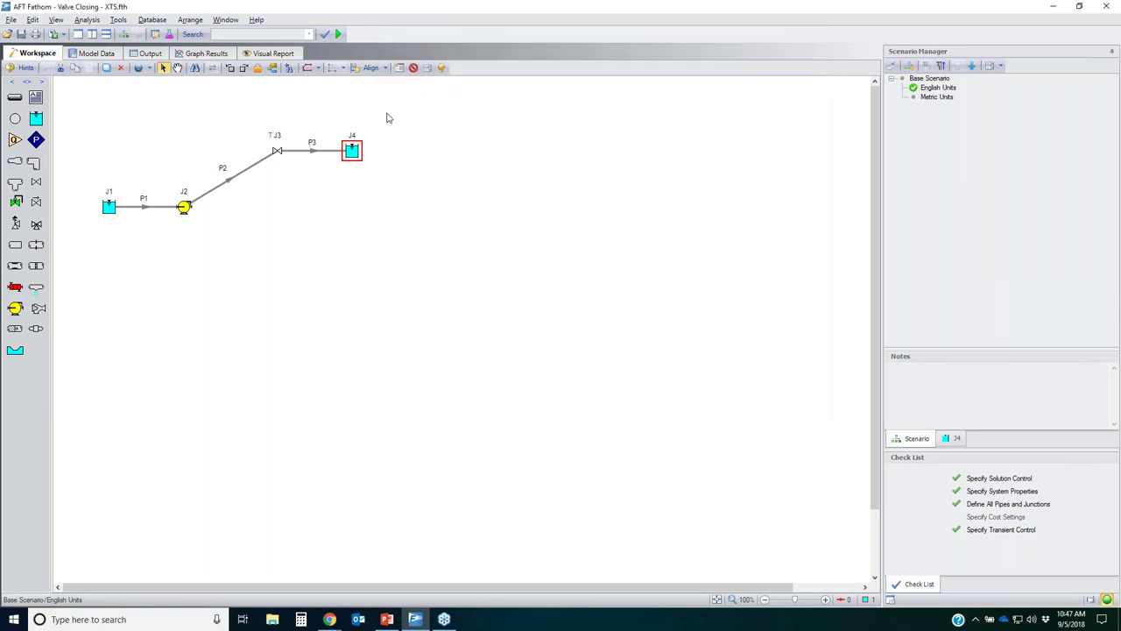
# Reopen upper reservoir J4's properties, mark its tank bottom and tank height in ink, and close the window unchanged
pyautogui.press('Return')
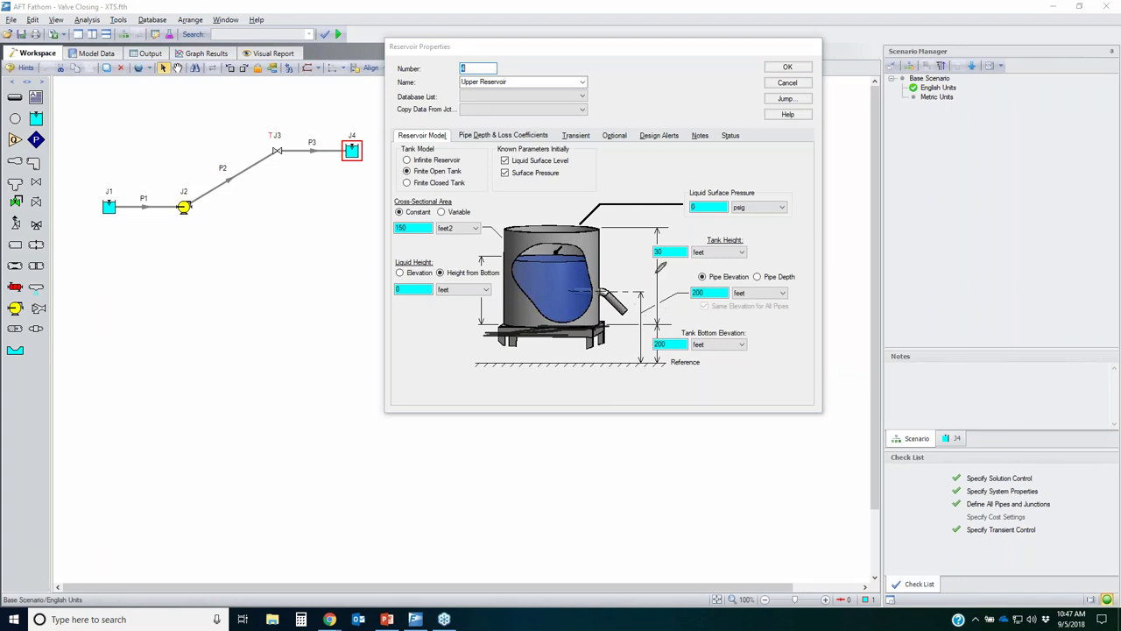
pyautogui.moveTo(643, 248); pyautogui.dragTo(675, 235)
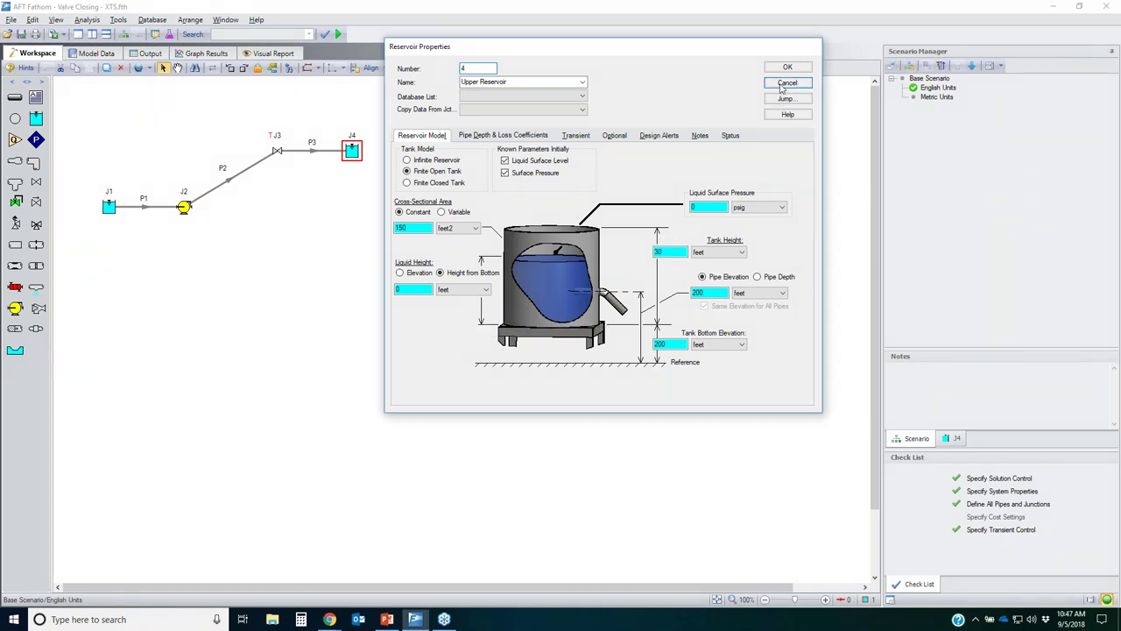
pyautogui.click(788, 83)
# Run the transient analysis and review valve junction 3's event in the output's event messages sorted by time
pyautogui.click(338, 35)
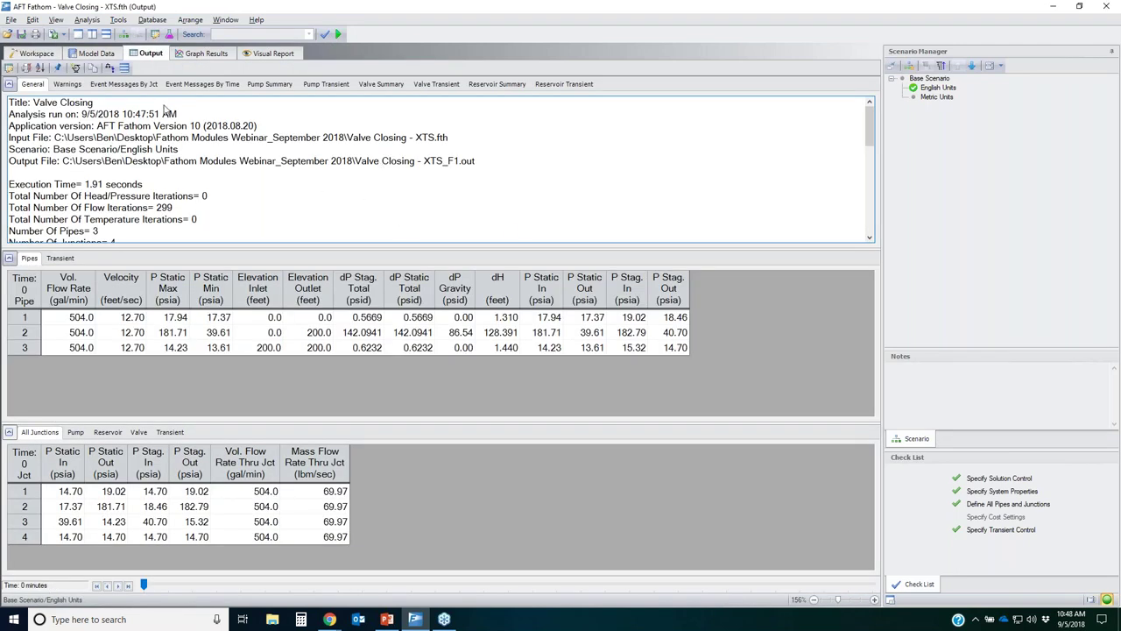
pyautogui.click(216, 87)
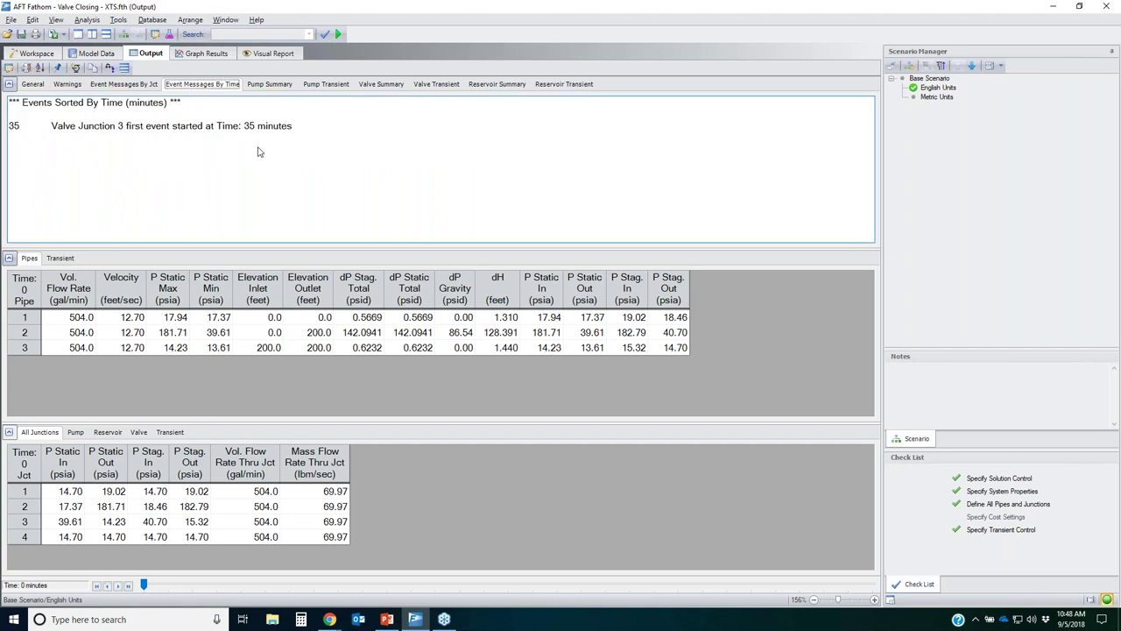
pyautogui.click(143, 131)
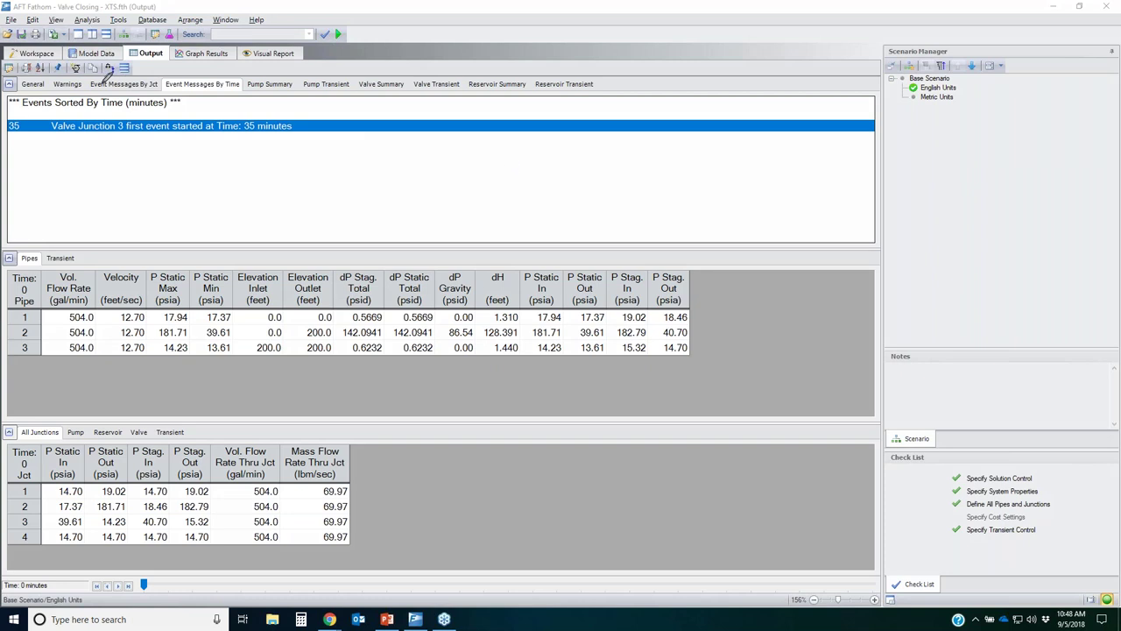
pyautogui.moveTo(101, 78)
pyautogui.mouseDown()
pyautogui.moveTo(253, 84)
pyautogui.moveTo(83, 84)
pyautogui.moveTo(98, 70)
pyautogui.mouseUp()
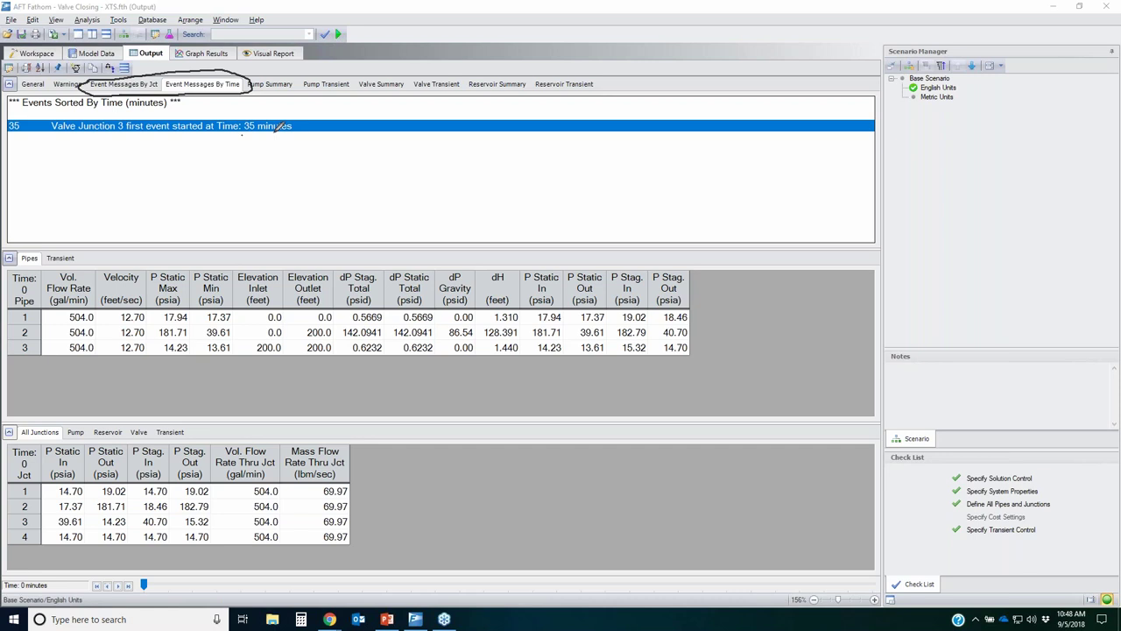
pyautogui.moveTo(320, 128); pyautogui.dragTo(229, 138)
pyautogui.press('Escape')
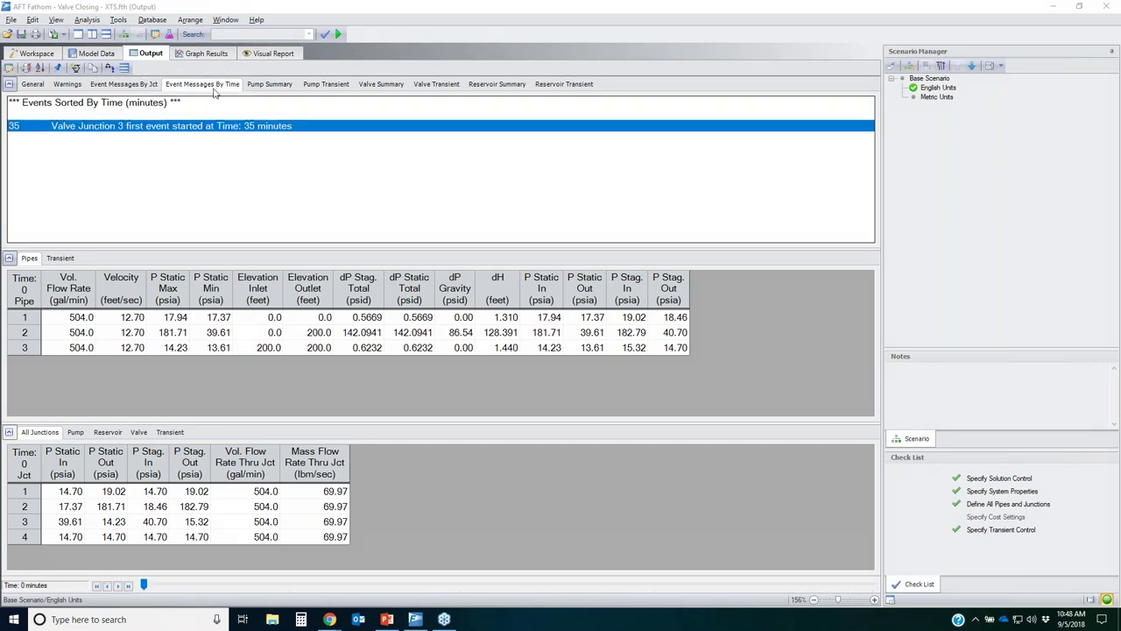
# Examine the summary and transient results for the pump, valve and reservoirs in the output
pyautogui.click(565, 85)
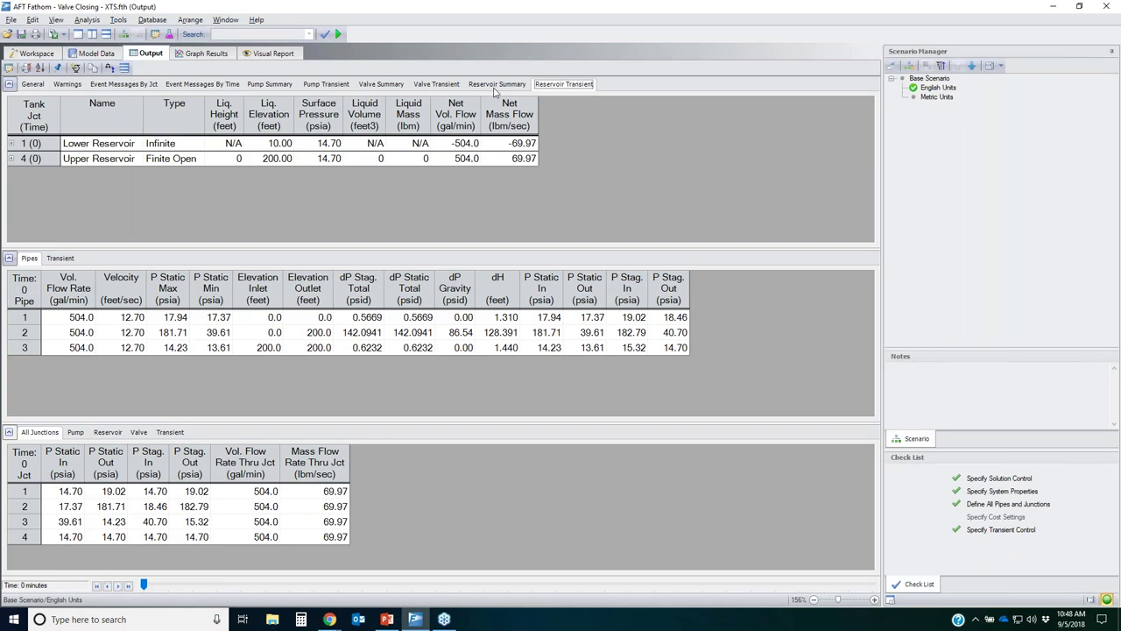
pyautogui.click(277, 86)
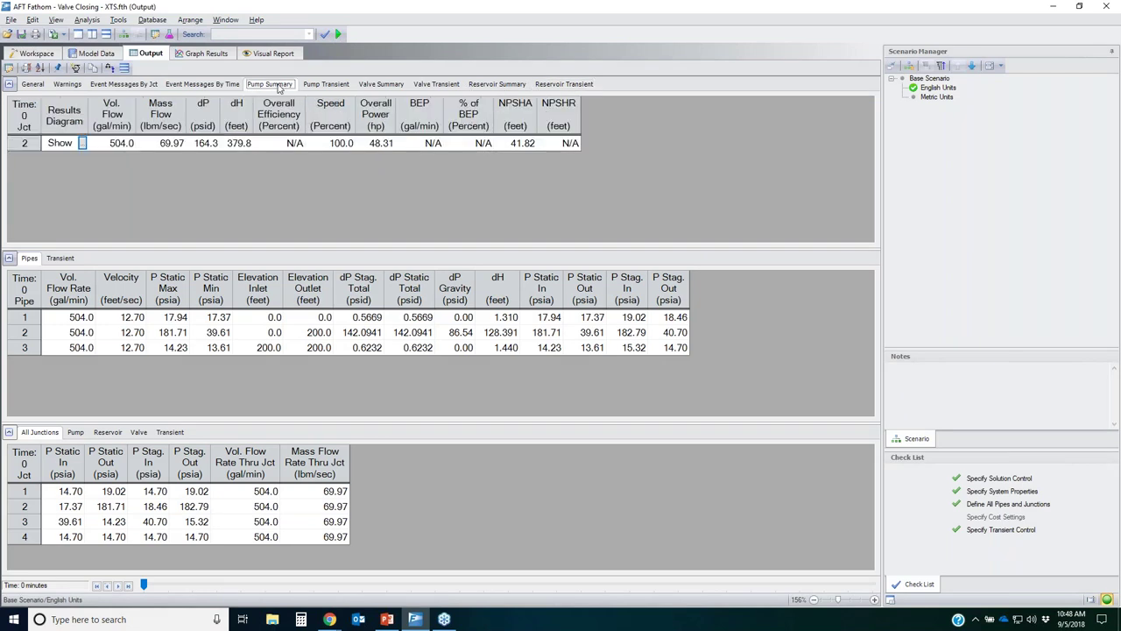
pyautogui.click(326, 85)
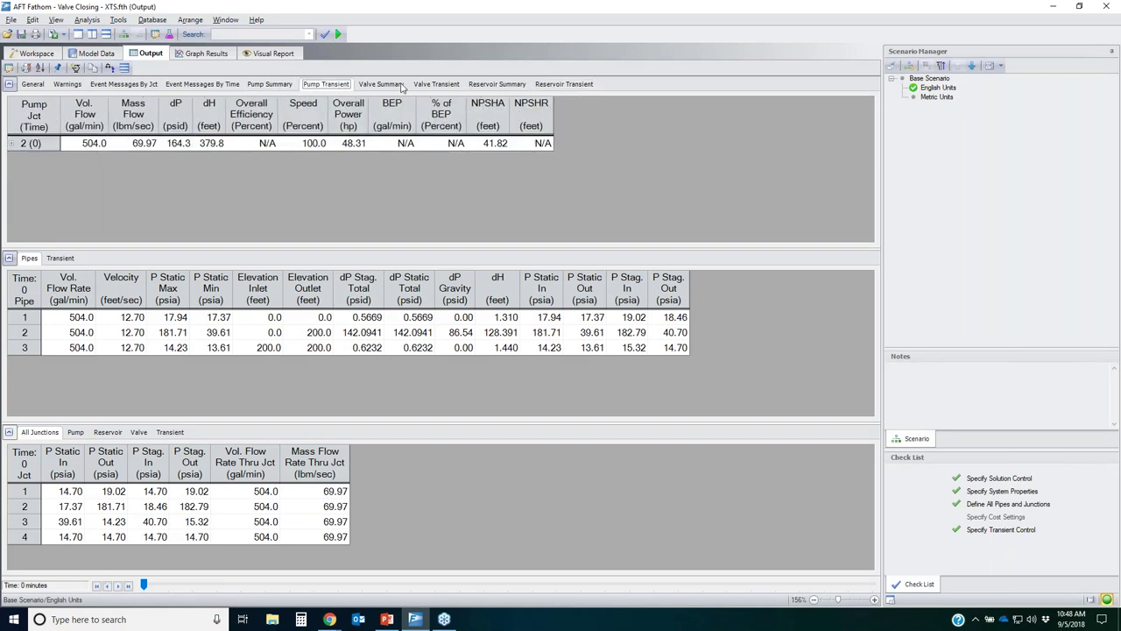
pyautogui.click(380, 85)
pyautogui.click(438, 85)
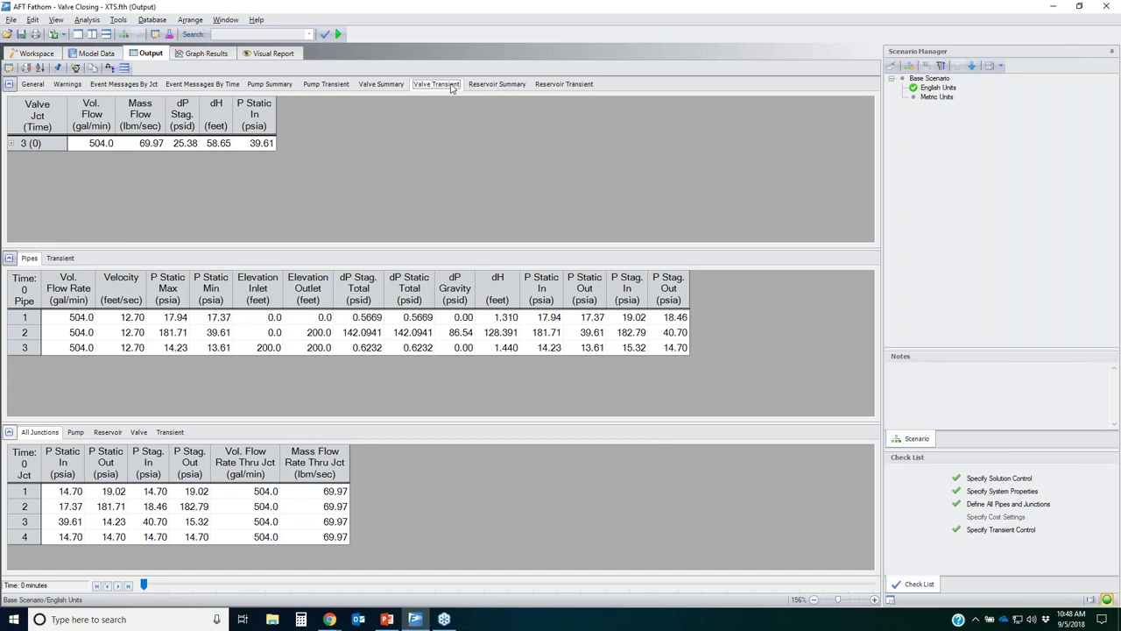
pyautogui.click(495, 85)
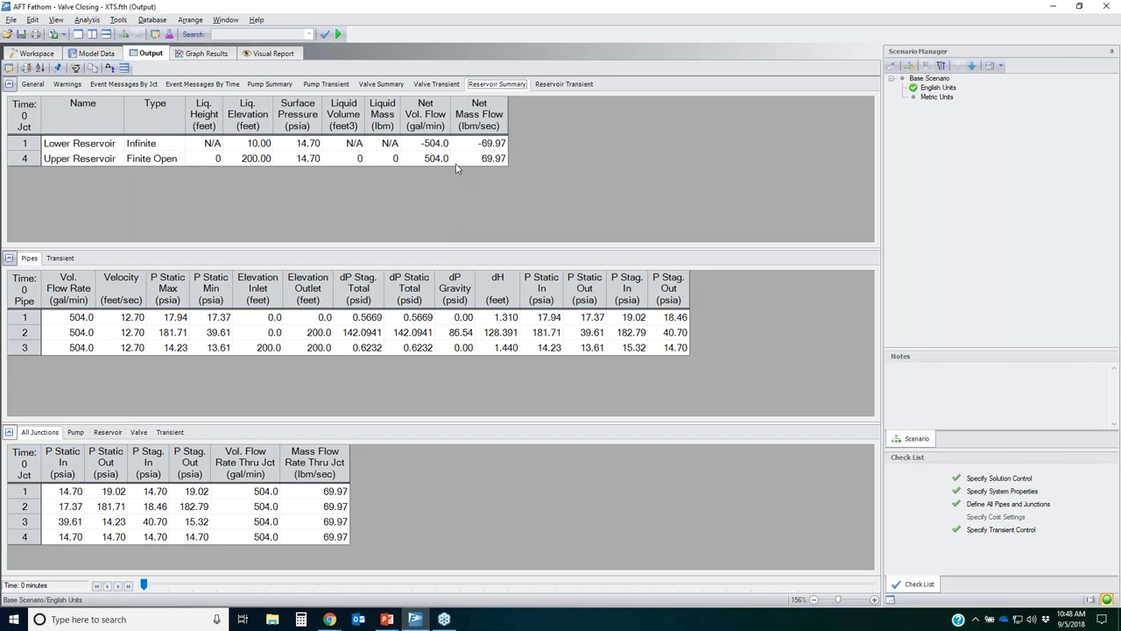
pyautogui.click(564, 85)
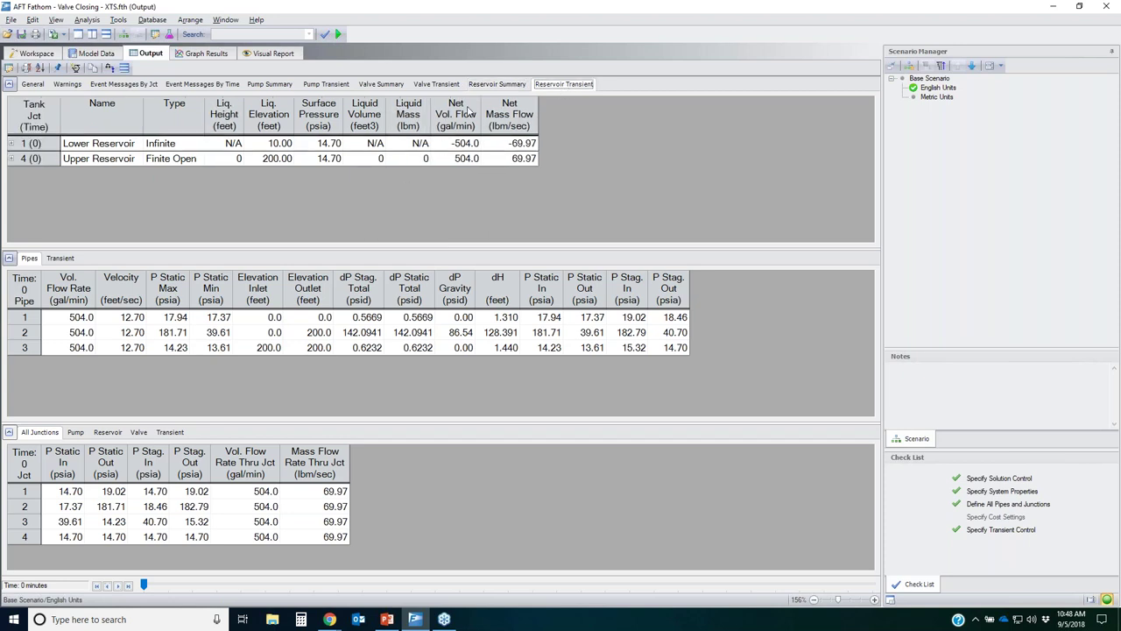
# Show the Reservoir Summary results and advance the output time step by step from 0 to 12 minutes
pyautogui.click(498, 86)
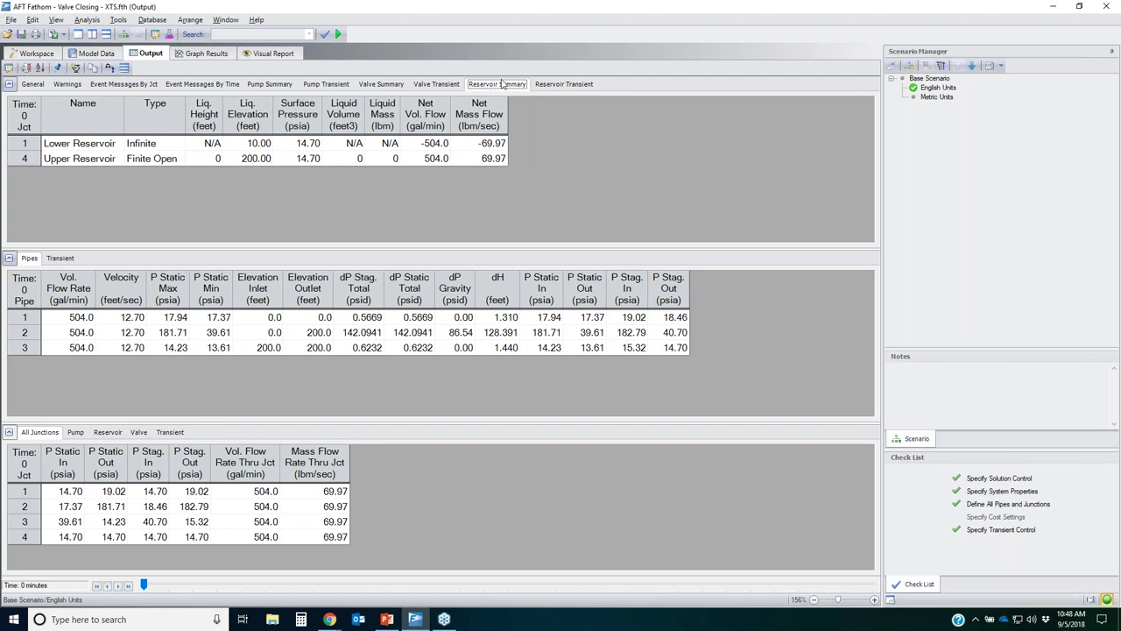
pyautogui.click(24, 113)
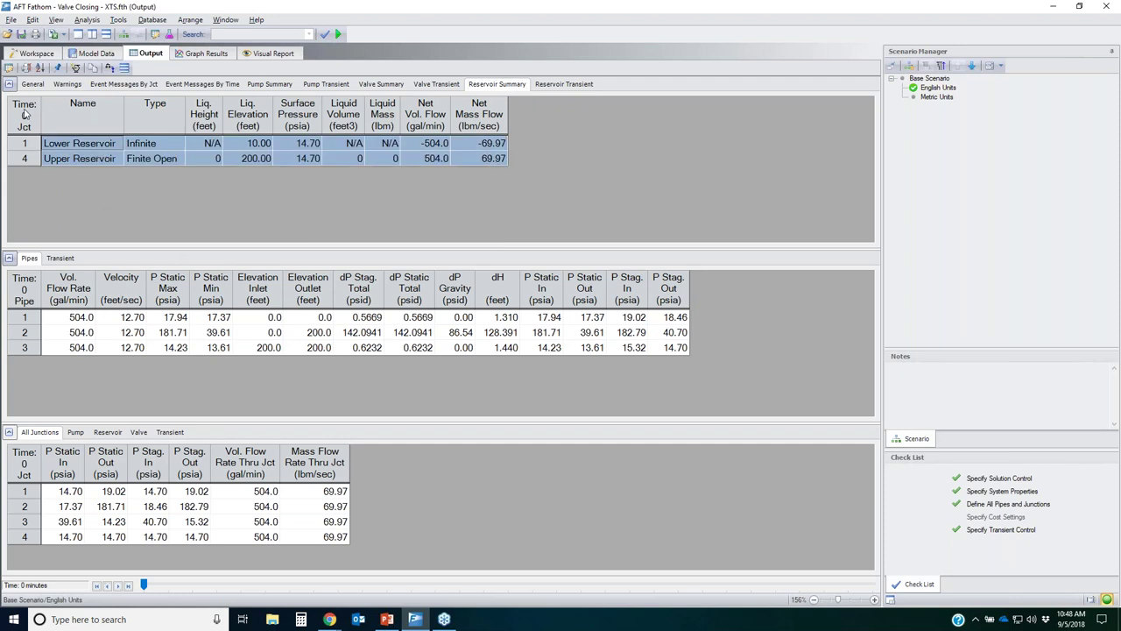
pyautogui.click(29, 155)
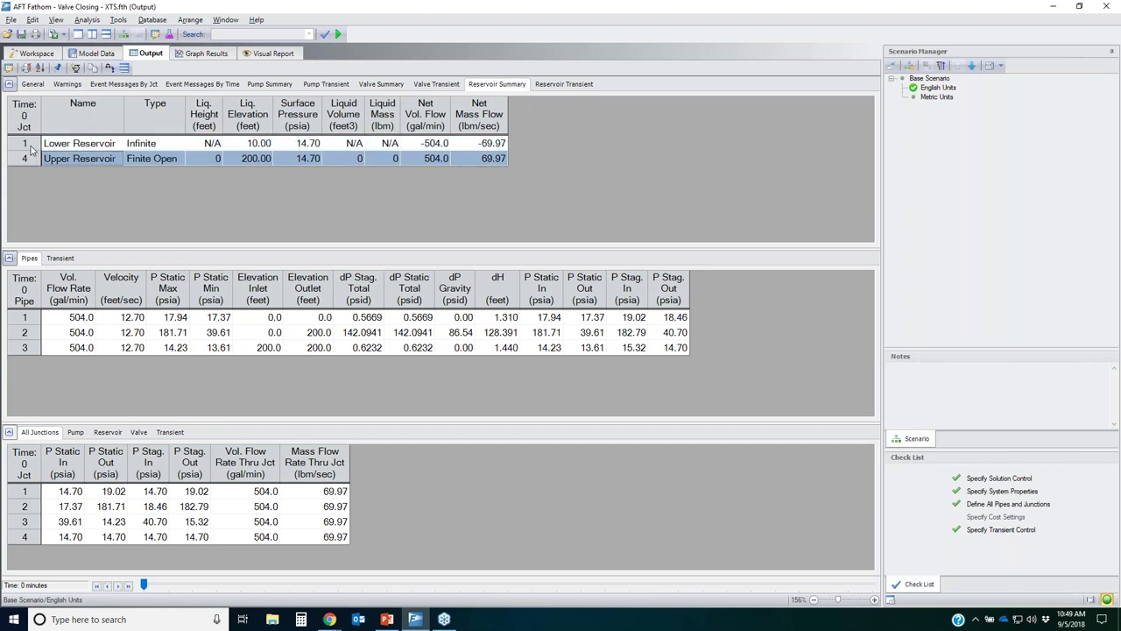
pyautogui.click(36, 122)
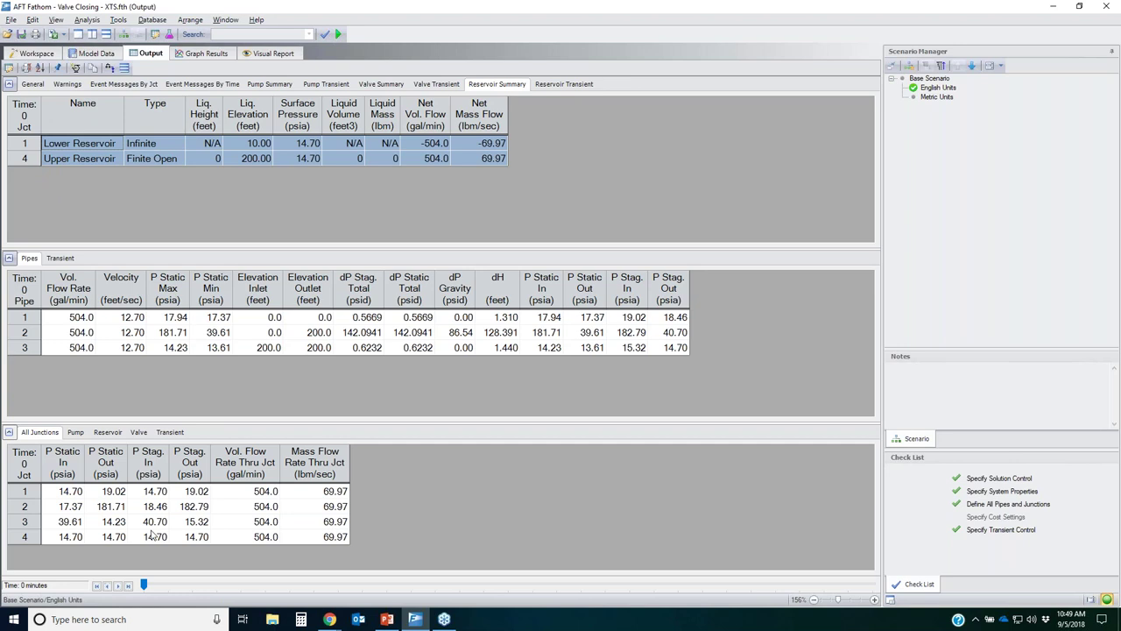
pyautogui.click(118, 584)
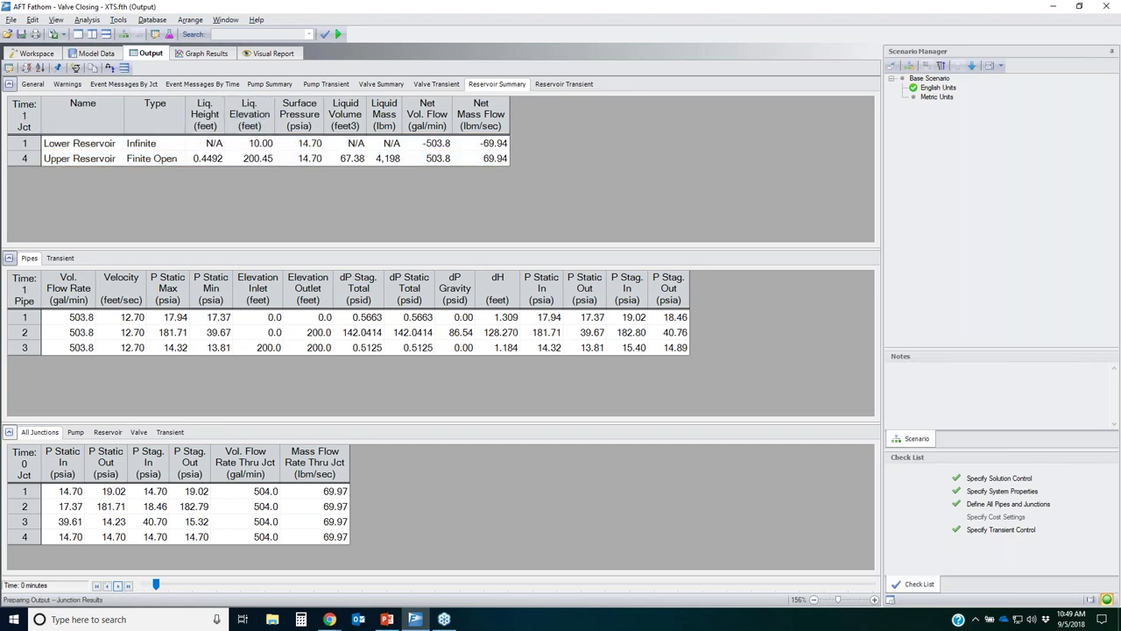
pyautogui.click(117, 585)
pyautogui.click(117, 585)
pyautogui.click(117, 585)
pyautogui.click(117, 585)
pyautogui.click(117, 585)
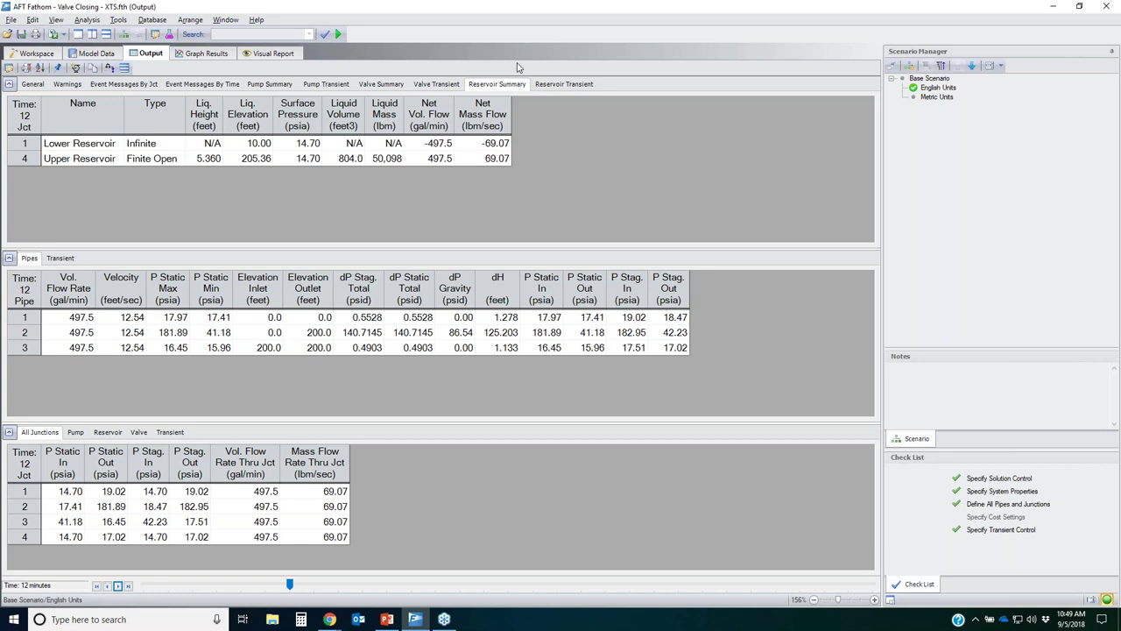
# Expand the Upper Reservoir's results over time in the Reservoir Transient table
pyautogui.click(565, 84)
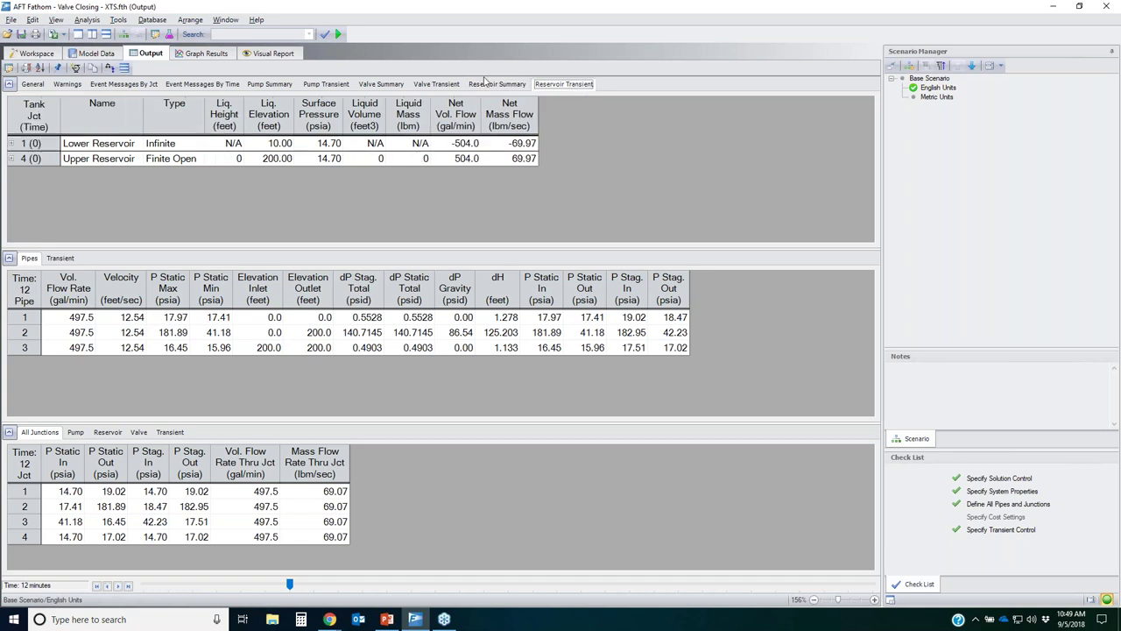
pyautogui.click(11, 158)
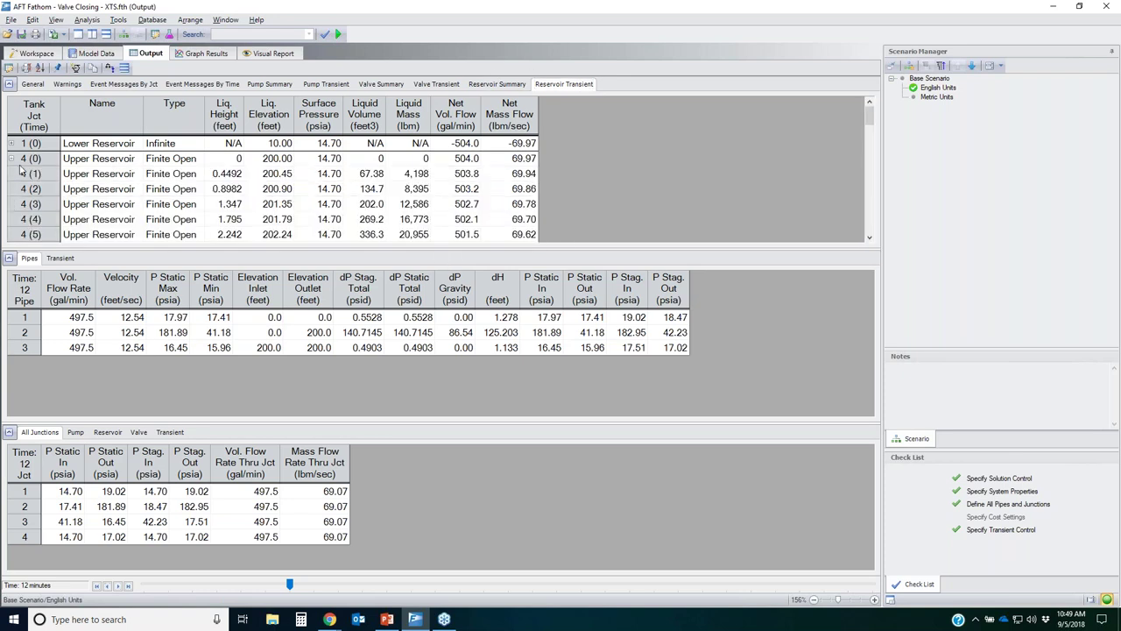
# Collapse the Pipes and Junctions output areas and look through the Upper Reservoir's transient rows from 0 to 60 minutes
pyautogui.click(8, 258)
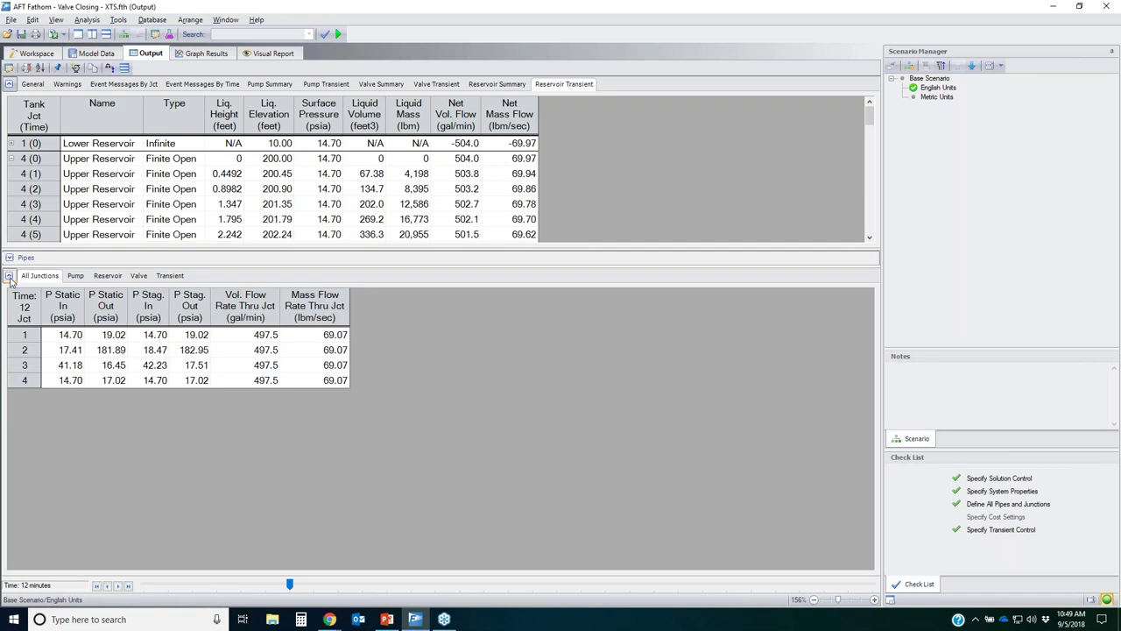
pyautogui.click(8, 275)
pyautogui.moveTo(35, 254); pyautogui.dragTo(74, 592)
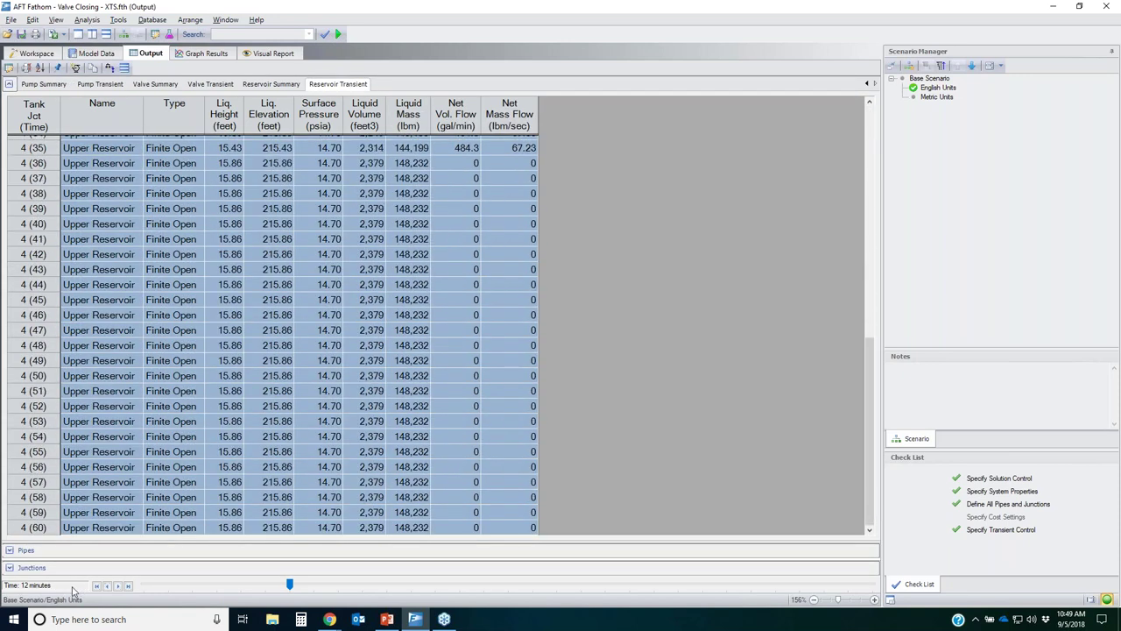
pyautogui.scroll(2, 63, 451)
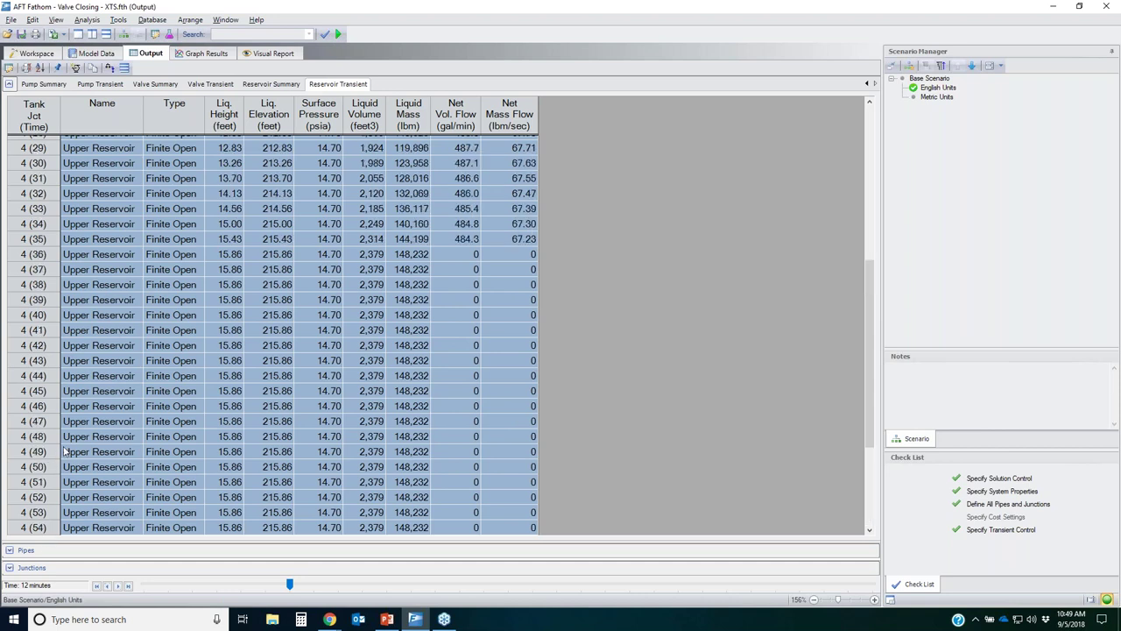
pyautogui.scroll(10, 63, 451)
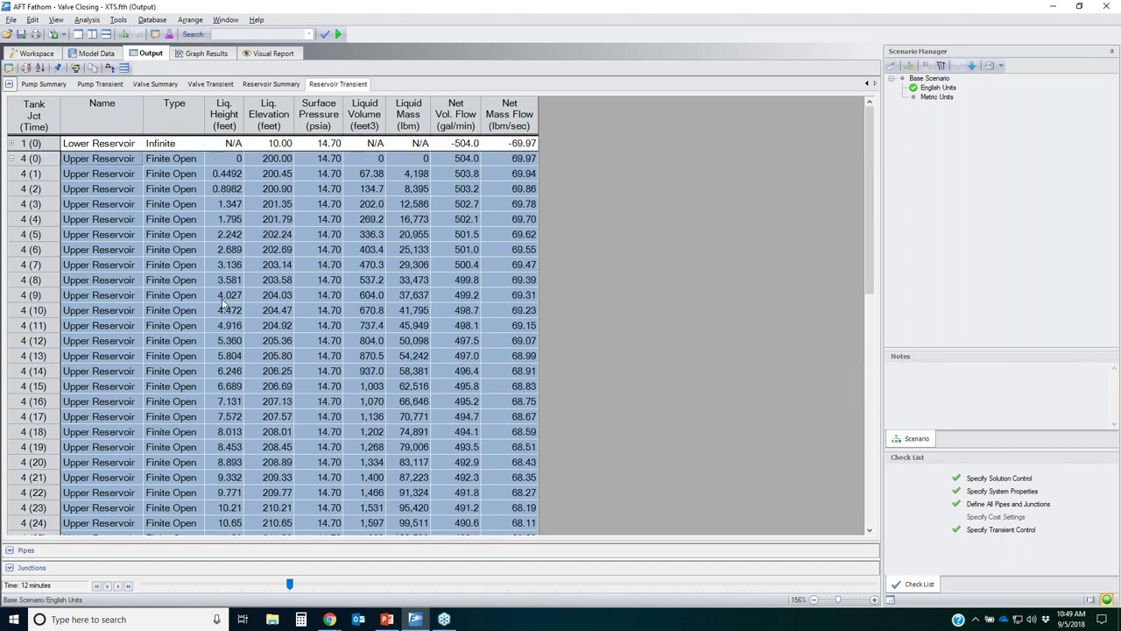
# Create a Quick Graph of the Upper Reservoir's liquid height over time from the Reservoir Transient table
pyautogui.click(223, 300)
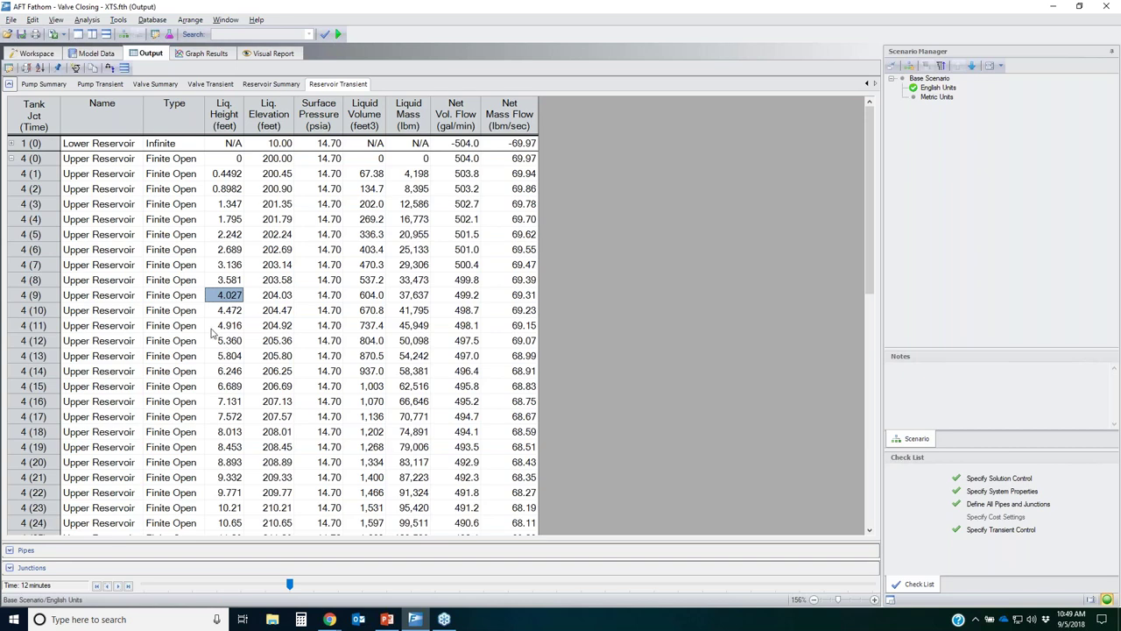
pyautogui.moveTo(214, 173); pyautogui.dragTo(244, 297)
pyautogui.click(232, 282)
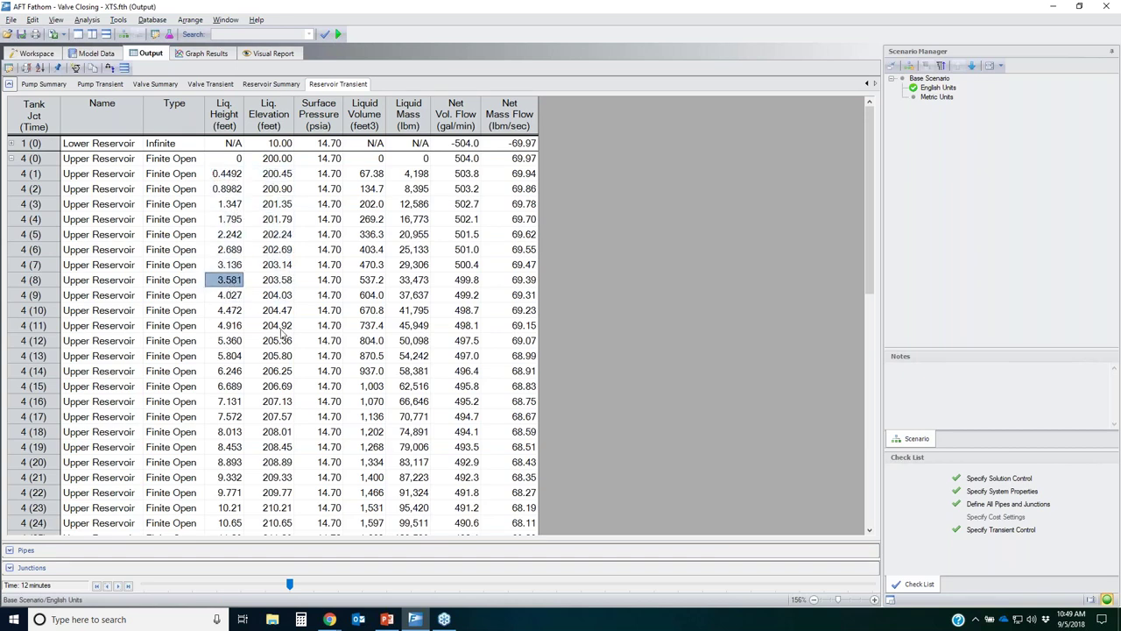
pyautogui.rightClick(233, 283)
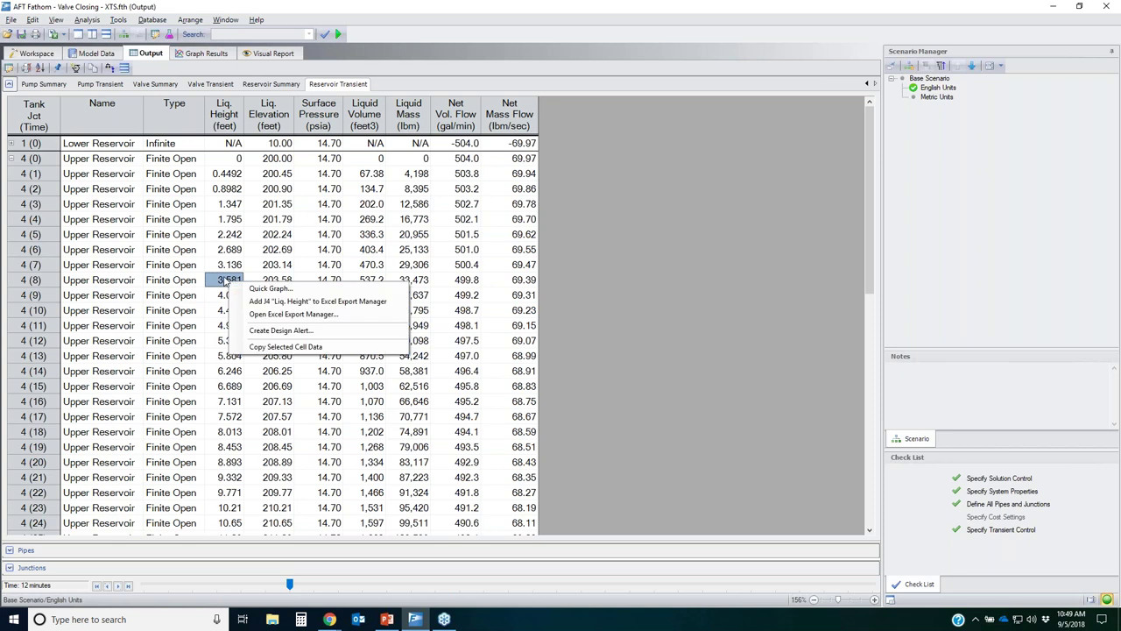
pyautogui.click(265, 289)
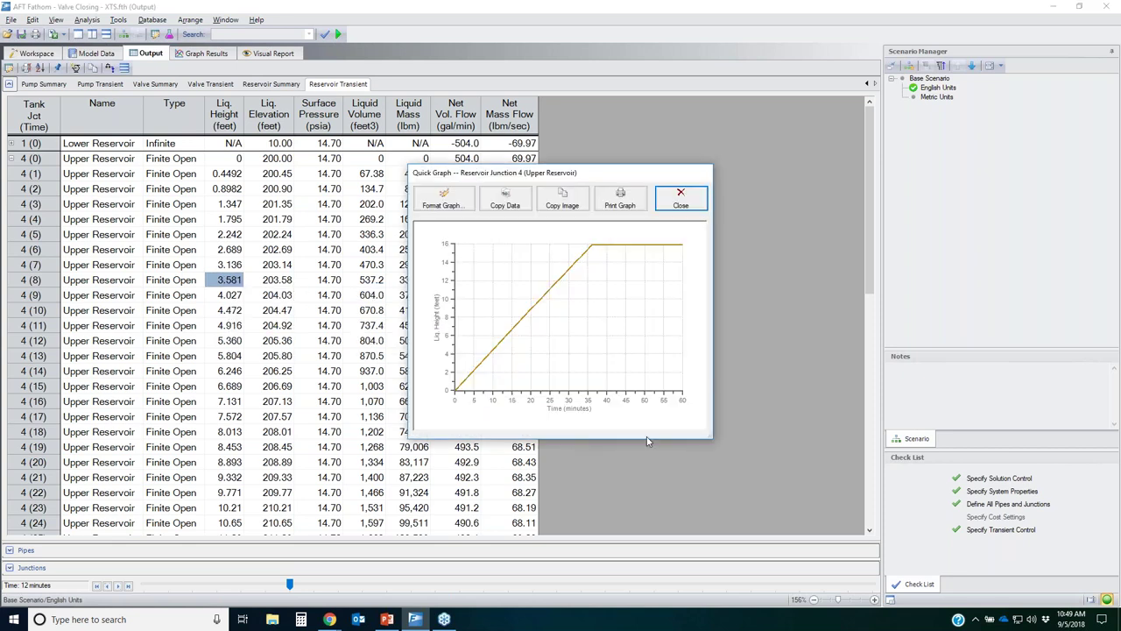
# Mark on the Quick Graph where the liquid height levels off, circle its time on the axis, and clear the marks
pyautogui.click(1077, 210)
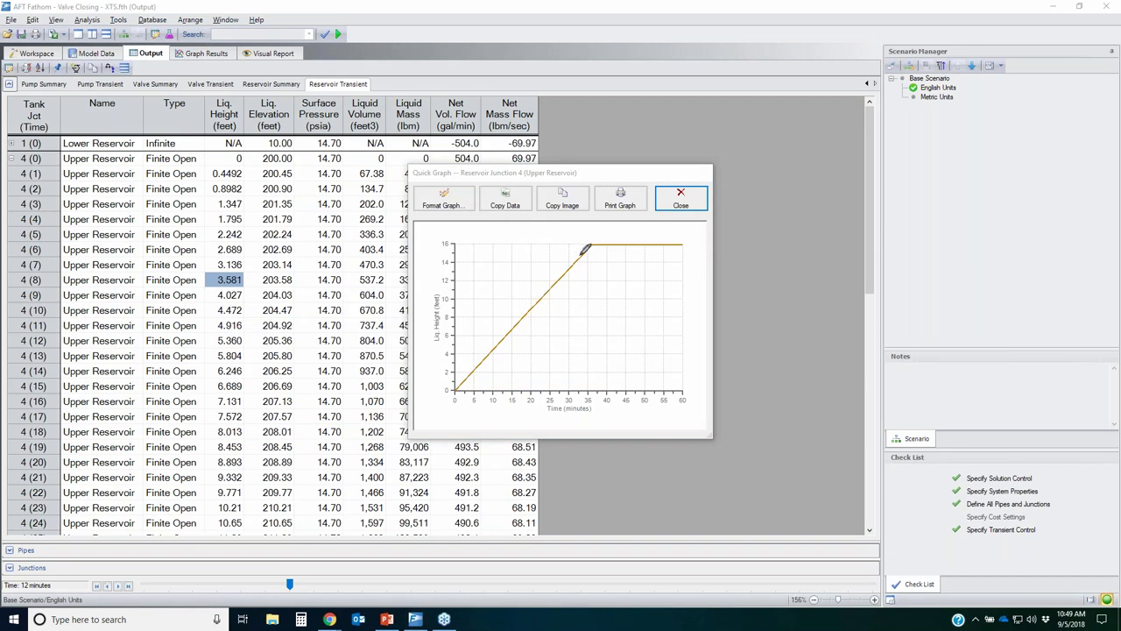
pyautogui.moveTo(588, 250); pyautogui.dragTo(586, 264)
pyautogui.moveTo(599, 391)
pyautogui.mouseDown()
pyautogui.moveTo(580, 394)
pyautogui.moveTo(599, 393)
pyautogui.mouseUp()
pyautogui.moveTo(589, 246)
pyautogui.mouseDown()
pyautogui.moveTo(677, 242)
pyautogui.moveTo(587, 244)
pyautogui.moveTo(687, 244)
pyautogui.mouseUp()
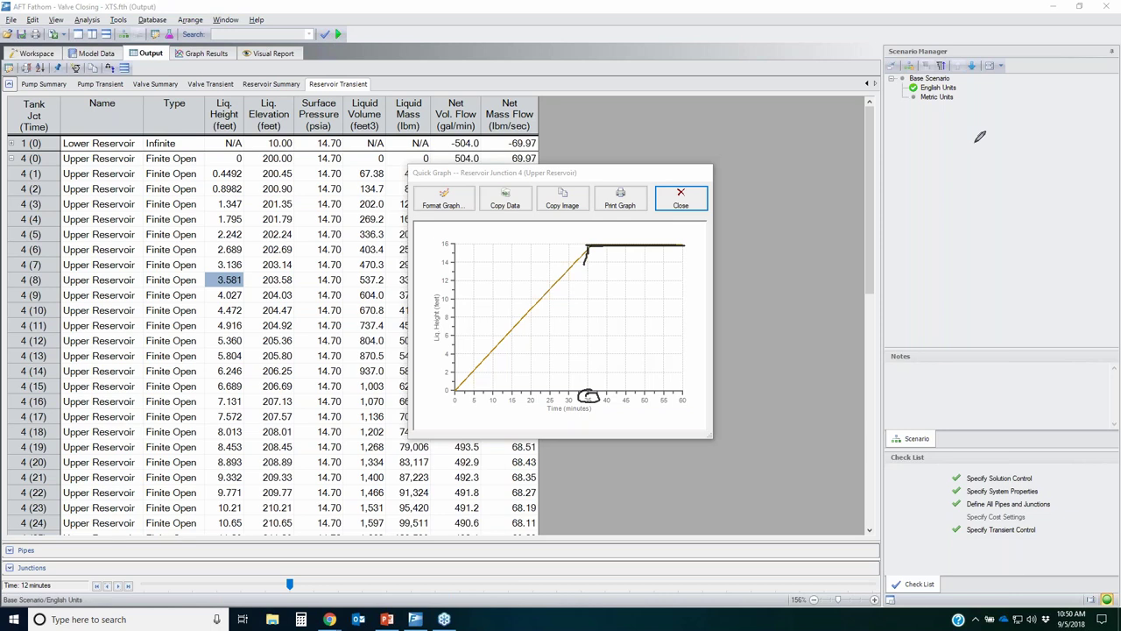
pyautogui.press('Escape')
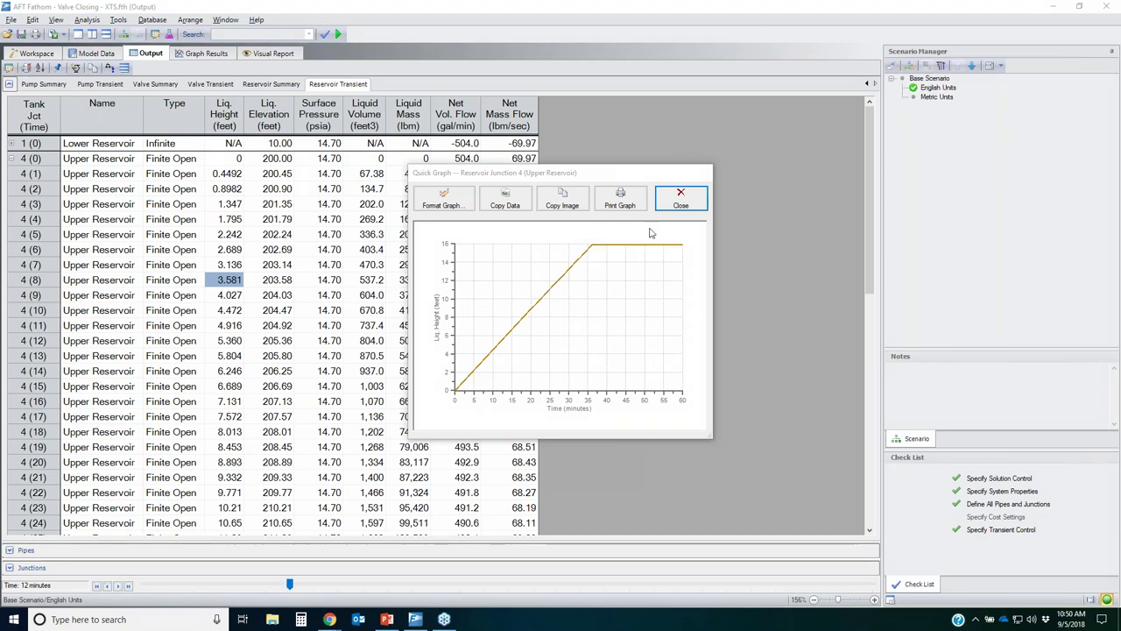
# Return to the workspace and open the transient settings in valve J3's properties
pyautogui.click(32, 54)
pyautogui.click(275, 152)
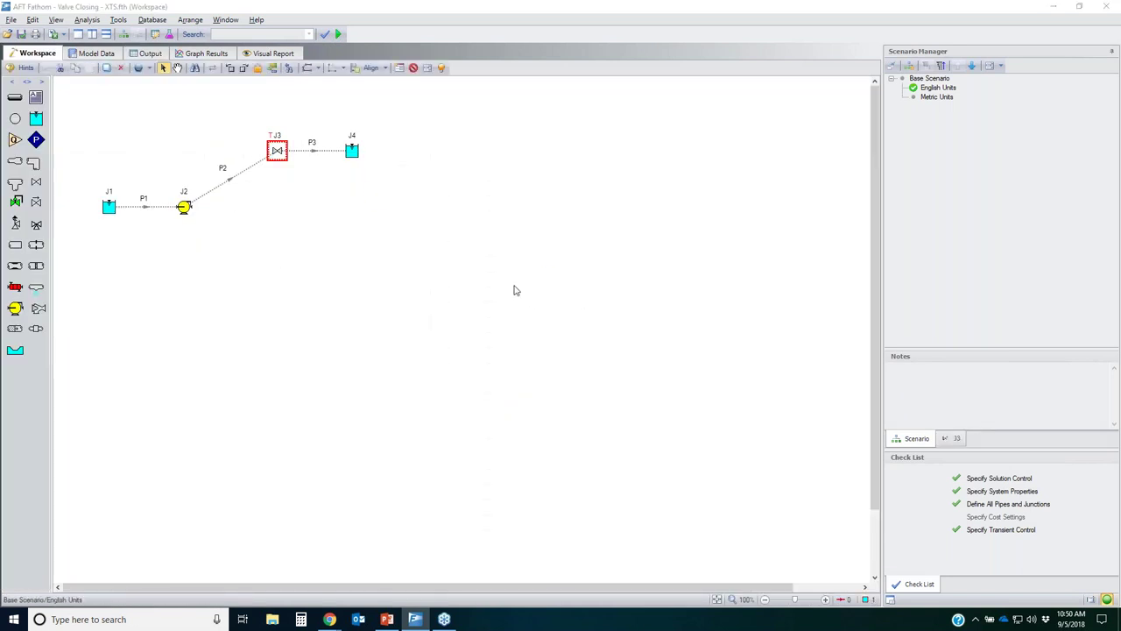
pyautogui.press('Return')
pyautogui.click(397, 137)
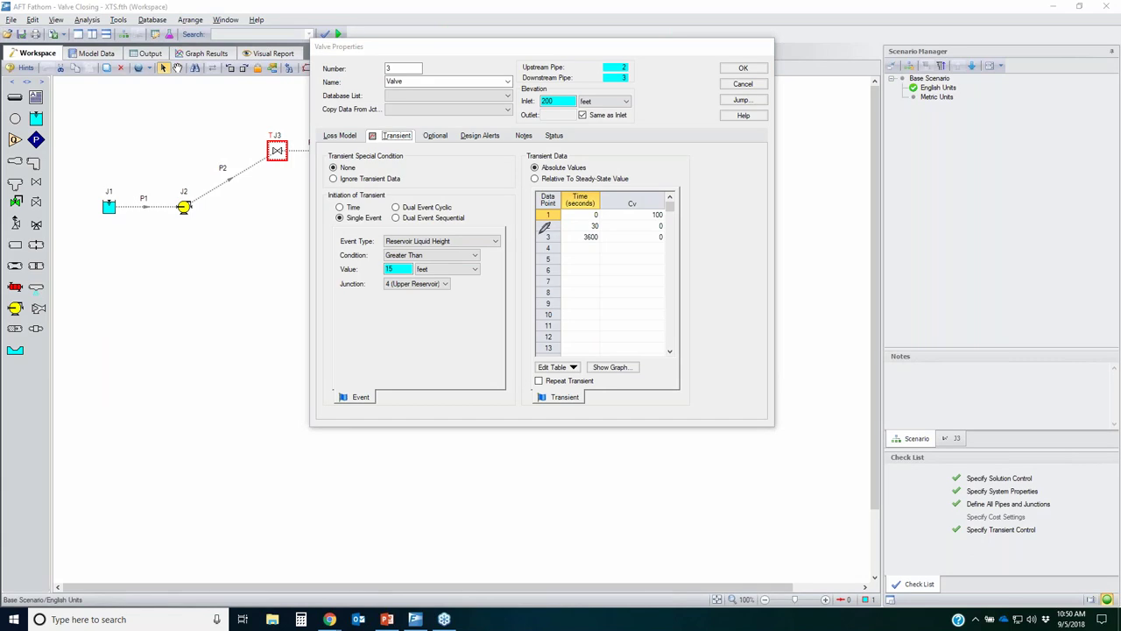
# Circle data point 2 of the valve's transient data, sketch a pressure-rise line, clear the marks and close the properties without changes
pyautogui.moveTo(538, 232)
pyautogui.mouseDown()
pyautogui.moveTo(670, 231)
pyautogui.moveTo(671, 220)
pyautogui.moveTo(534, 216)
pyautogui.moveTo(539, 231)
pyautogui.mouseUp()
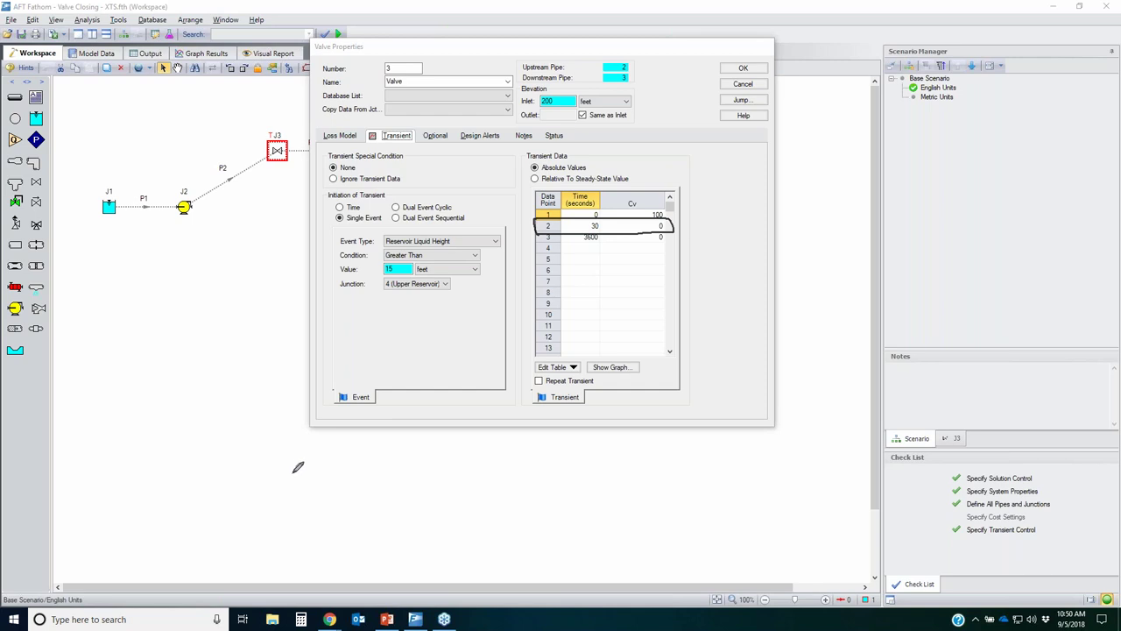
pyautogui.moveTo(247, 496); pyautogui.dragTo(366, 481)
pyautogui.moveTo(249, 496); pyautogui.dragTo(357, 486)
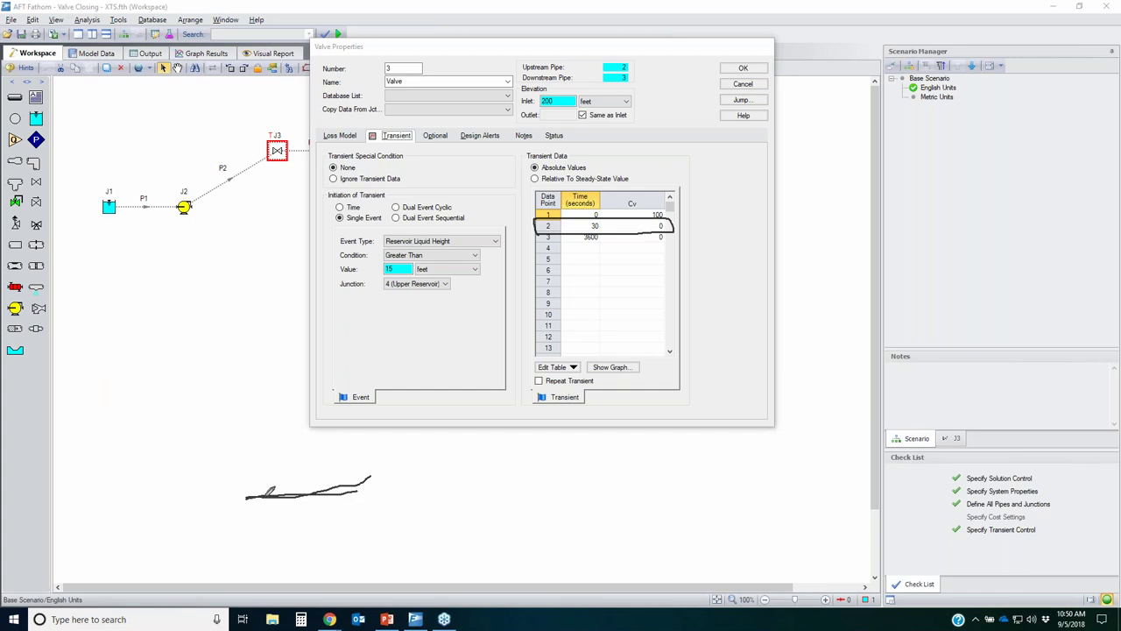
pyautogui.moveTo(414, 493)
pyautogui.mouseDown()
pyautogui.moveTo(249, 495)
pyautogui.moveTo(311, 531)
pyautogui.moveTo(354, 508)
pyautogui.mouseUp()
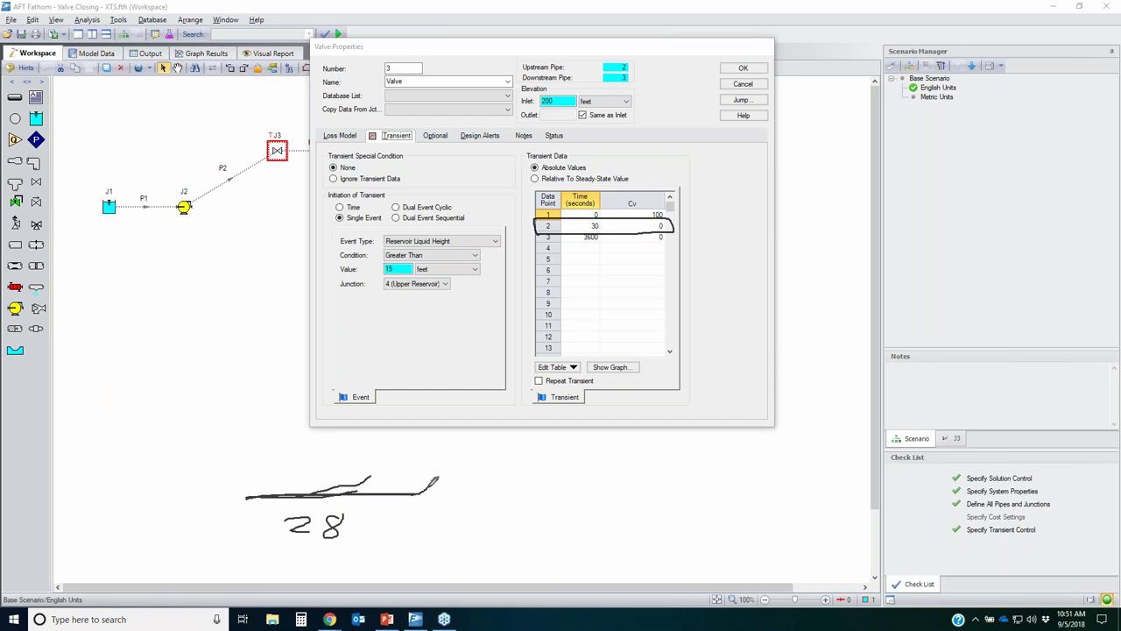
pyautogui.moveTo(424, 493)
pyautogui.mouseDown()
pyautogui.moveTo(535, 259)
pyautogui.moveTo(424, 482)
pyautogui.mouseUp()
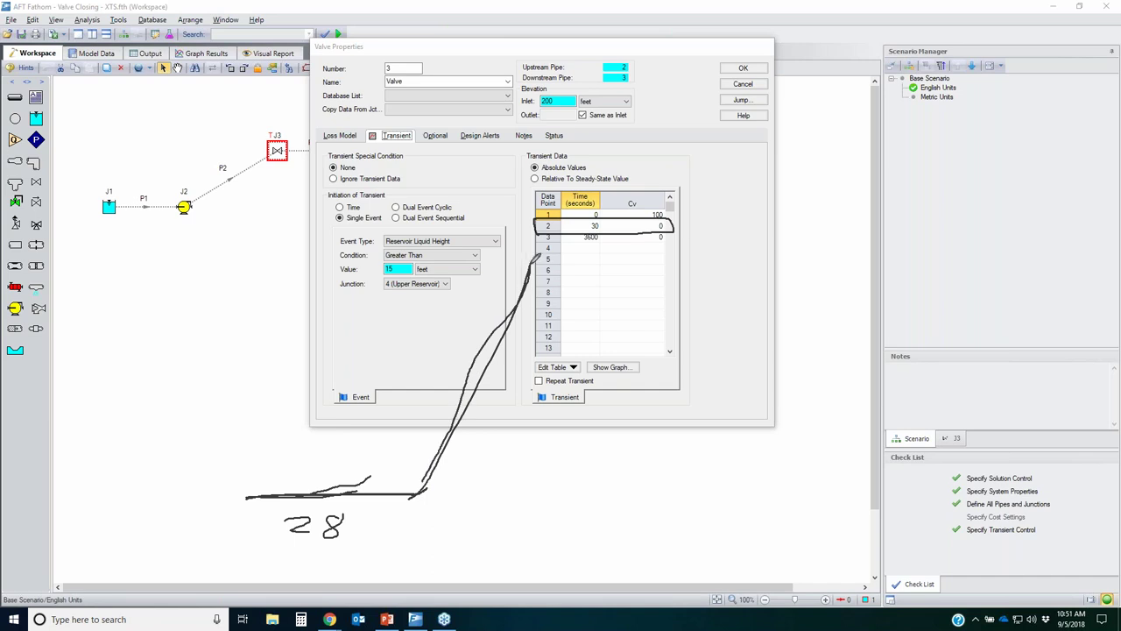
pyautogui.moveTo(461, 253)
pyautogui.mouseDown()
pyautogui.moveTo(477, 282)
pyautogui.moveTo(473, 256)
pyautogui.moveTo(492, 282)
pyautogui.moveTo(513, 262)
pyautogui.moveTo(493, 271)
pyautogui.mouseUp()
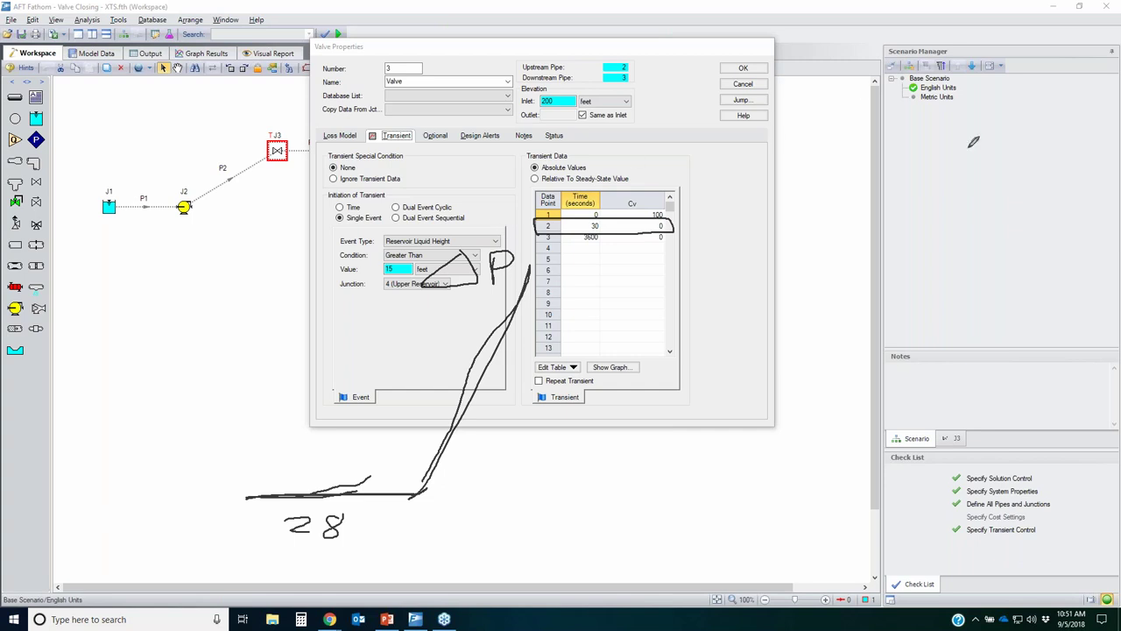
pyautogui.press('Escape')
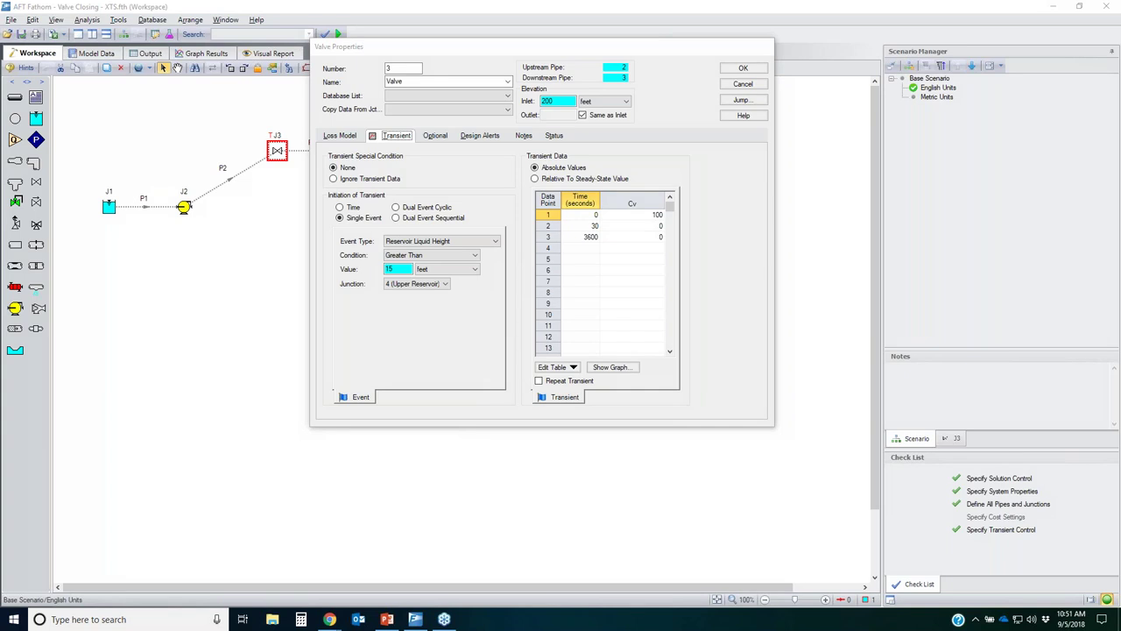
pyautogui.click(743, 84)
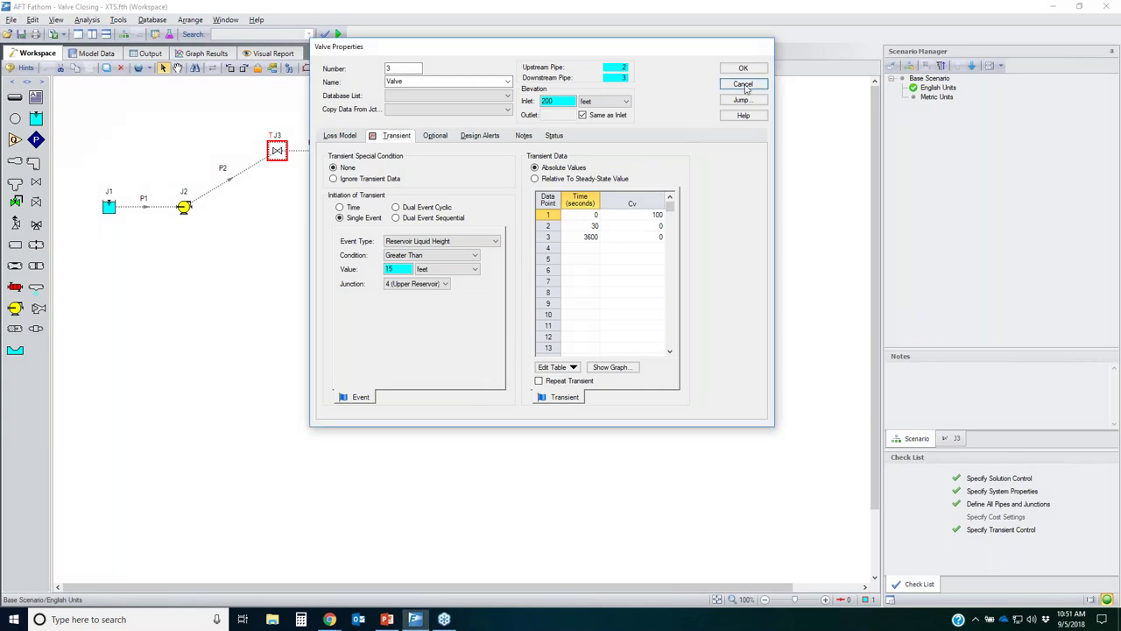
# Select pipe P2 between pump J2 and valve J3 in the workspace
pyautogui.rightClick(276, 151)
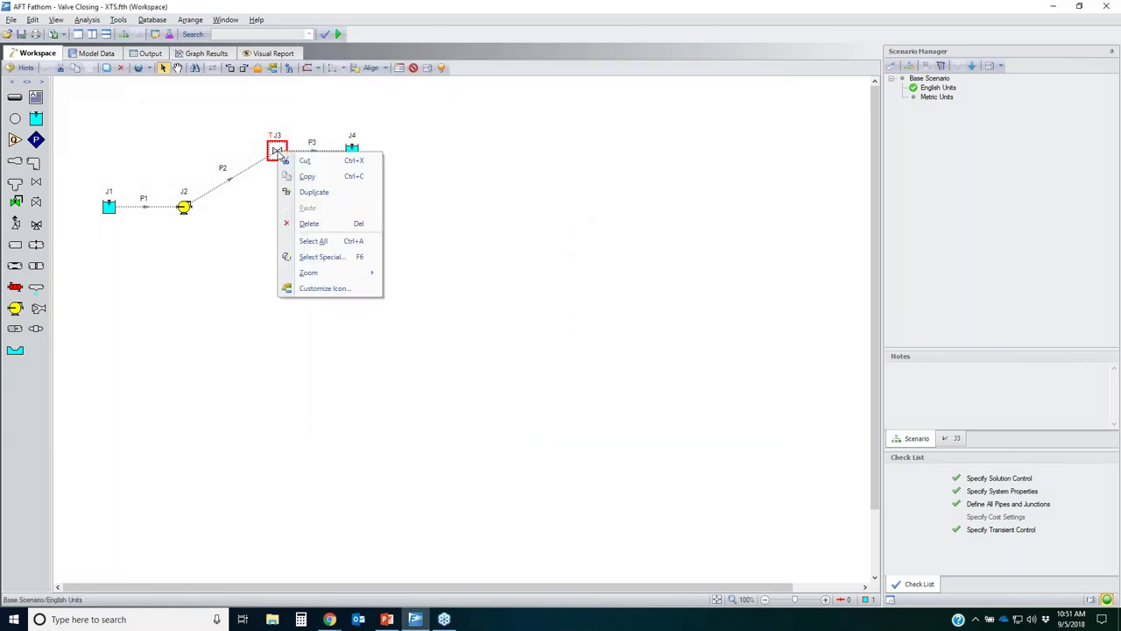
pyautogui.press('Escape')
pyautogui.moveTo(259, 180); pyautogui.dragTo(225, 147)
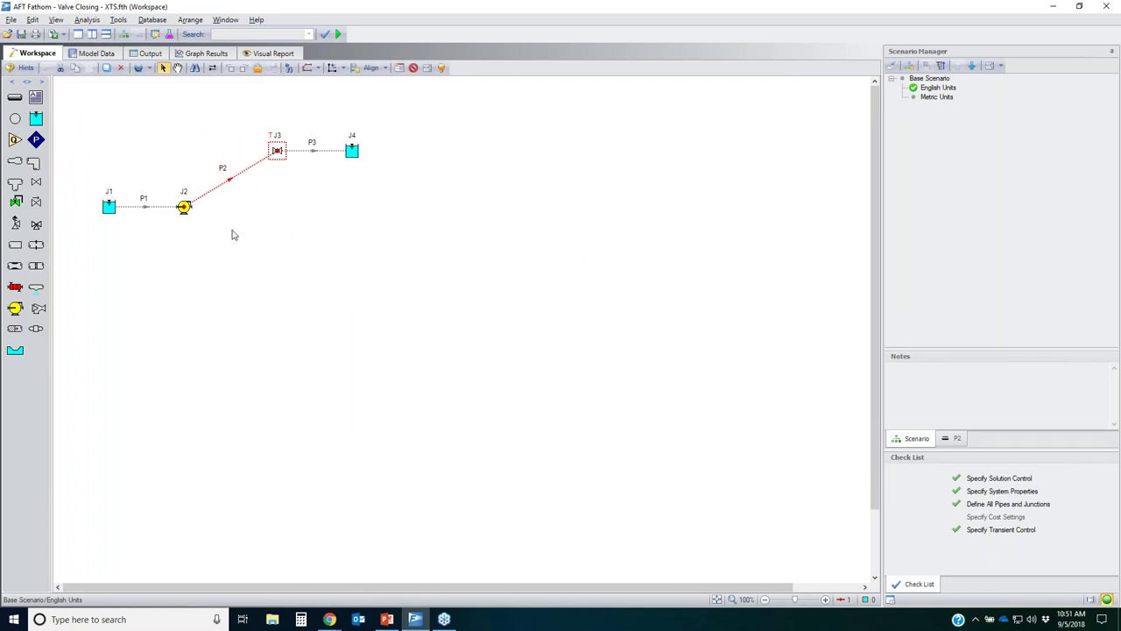
# Set up a transient graph for pipe 2 in Graph Results and hide the Check List for more room
pyautogui.click(219, 56)
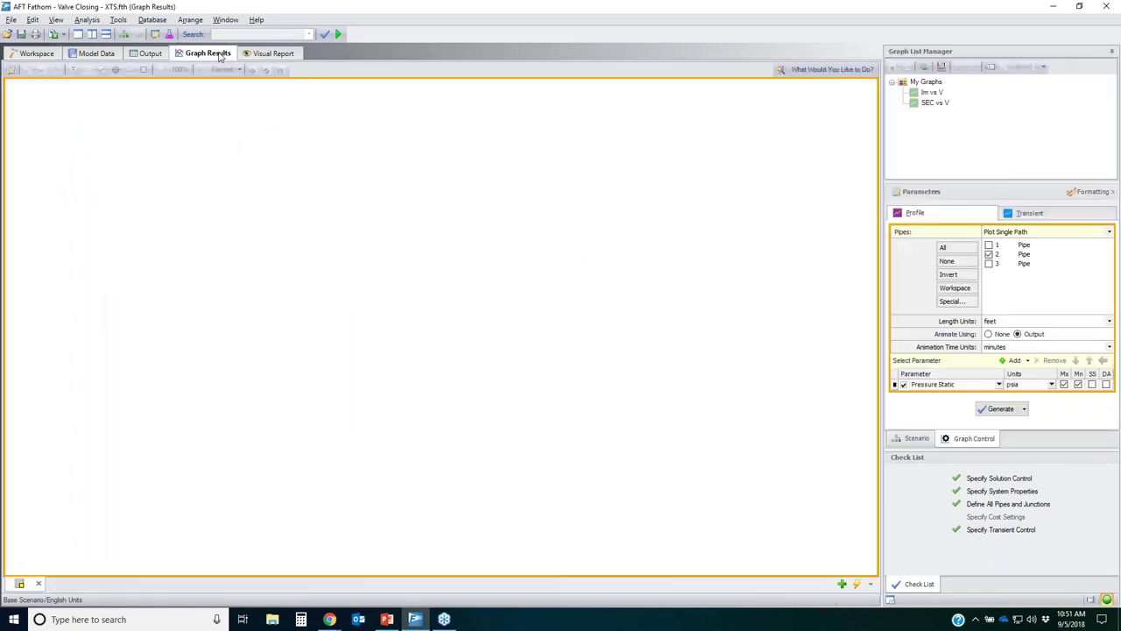
pyautogui.click(1084, 217)
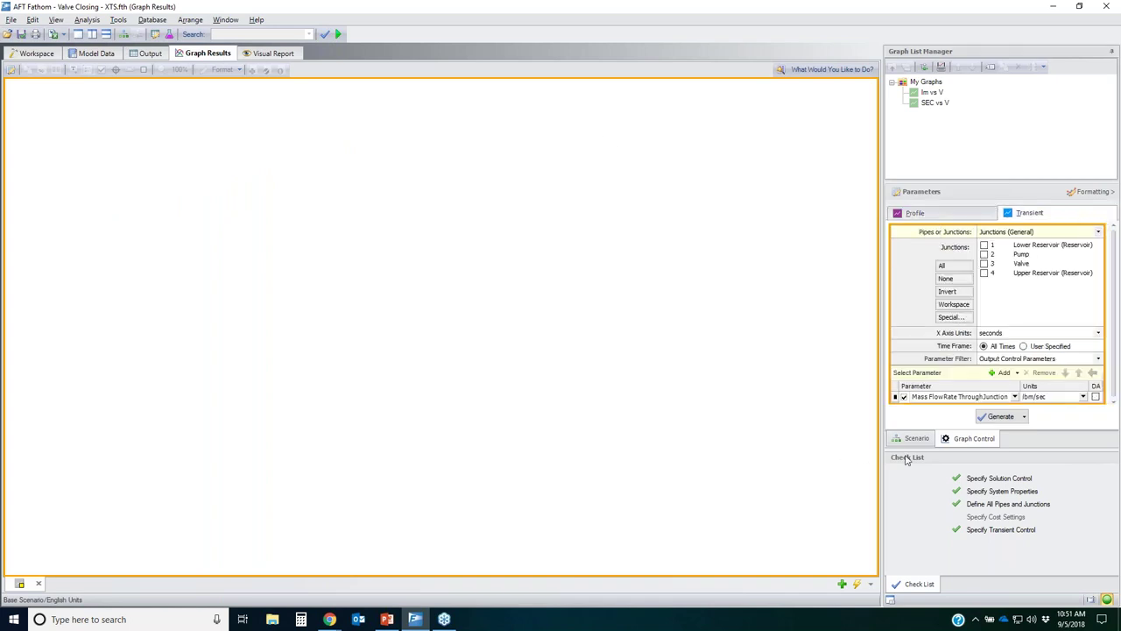
pyautogui.click(1108, 600)
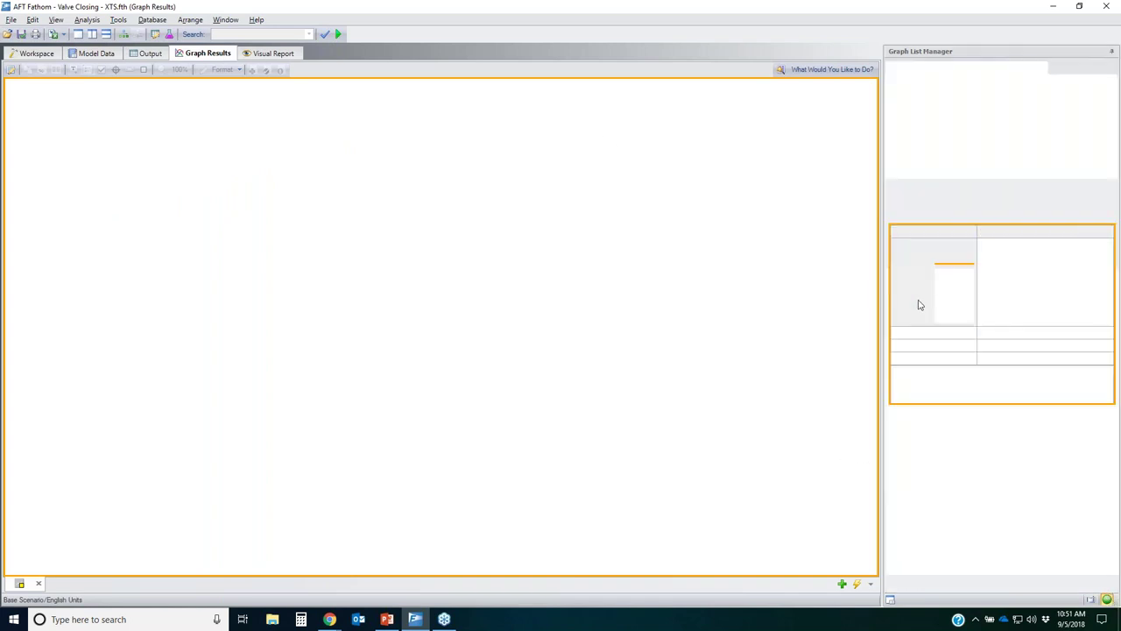
pyautogui.click(1109, 232)
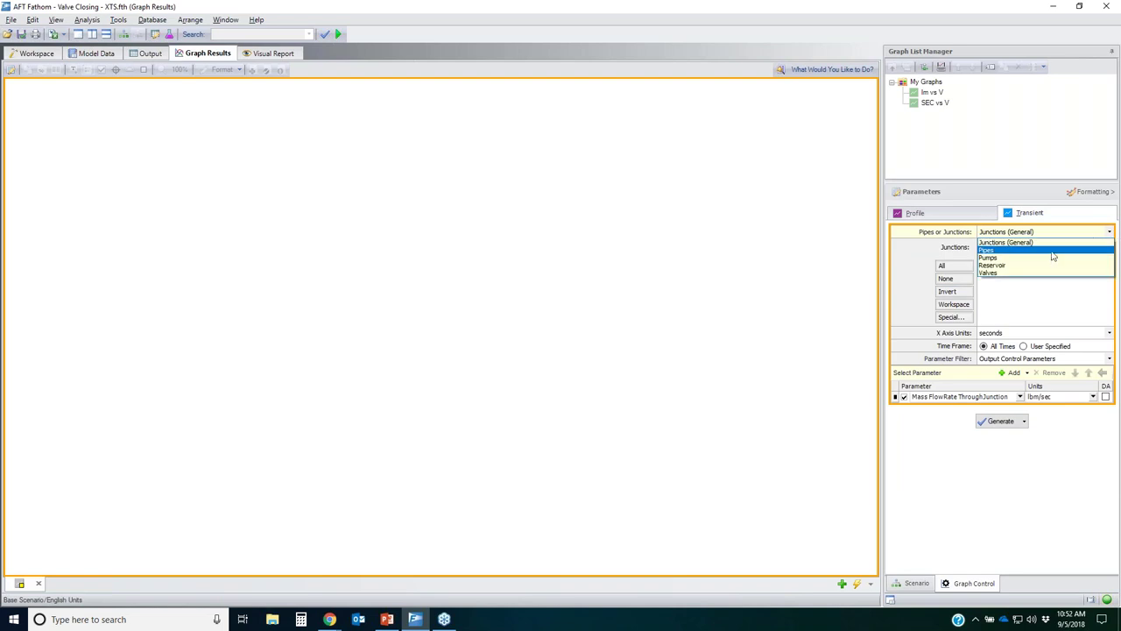
pyautogui.click(1046, 245)
pyautogui.click(984, 254)
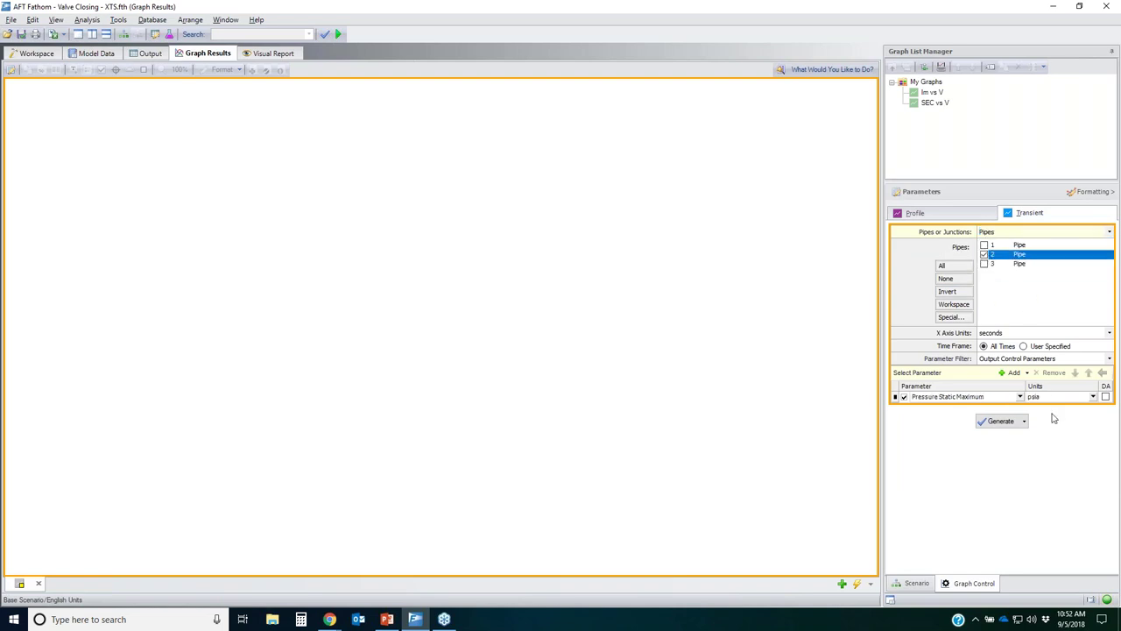
# Choose Pressure Static Outlet in psia as the graph parameter and generate the graph for pipe 2
pyautogui.click(1019, 398)
pyautogui.click(1019, 398)
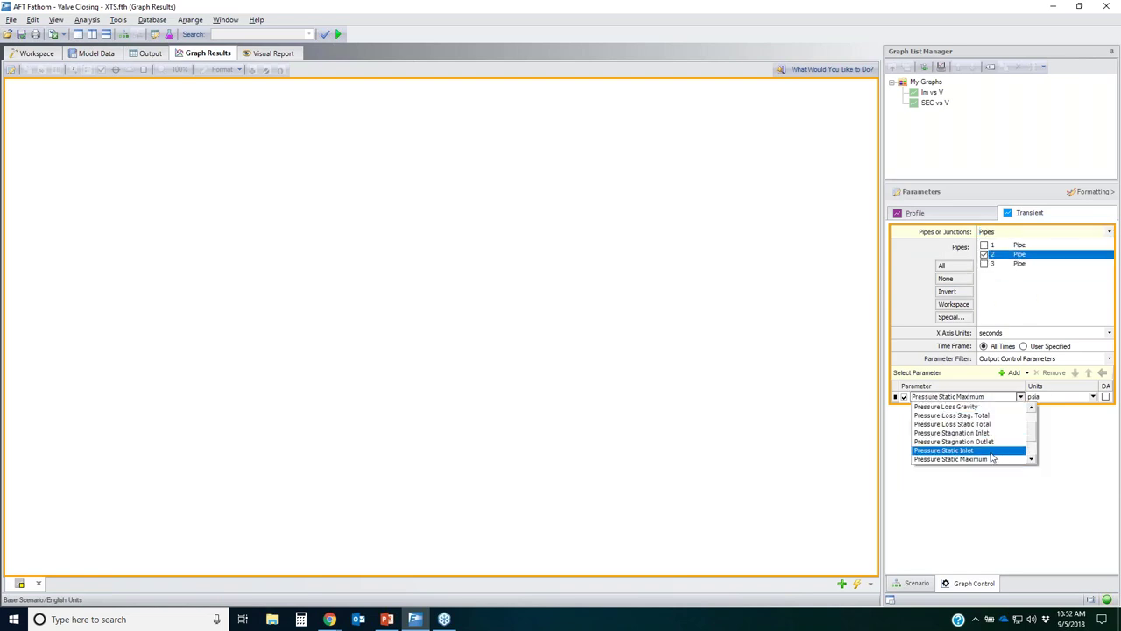
pyautogui.scroll(-1, 1029, 443)
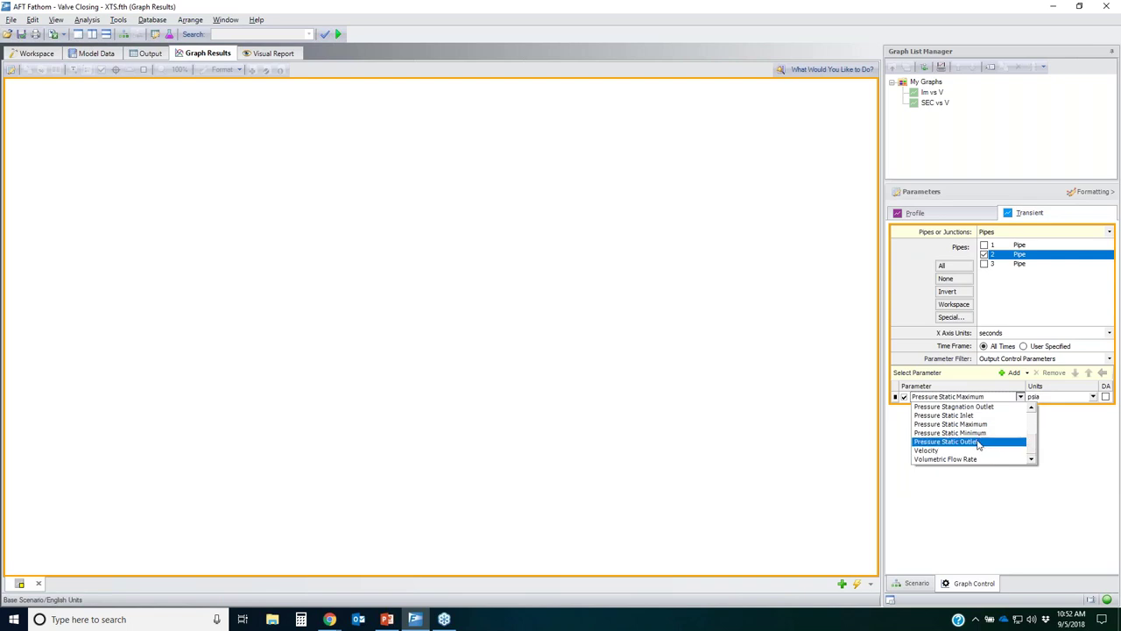
pyautogui.click(1007, 450)
pyautogui.click(1000, 421)
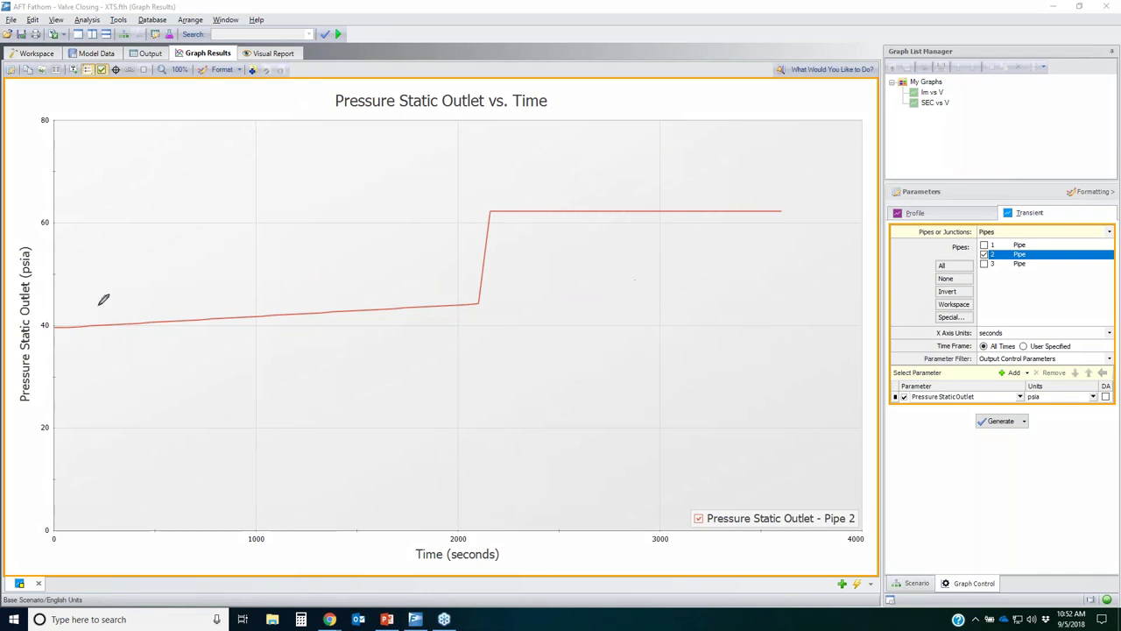
# Trace the pipe 2 outlet pressure curve, mark its jump with "15?", draw an X beside it and sketch a higher pressure spike
pyautogui.moveTo(53, 329)
pyautogui.mouseDown()
pyautogui.moveTo(457, 299)
pyautogui.moveTo(477, 310)
pyautogui.moveTo(477, 291)
pyautogui.mouseUp()
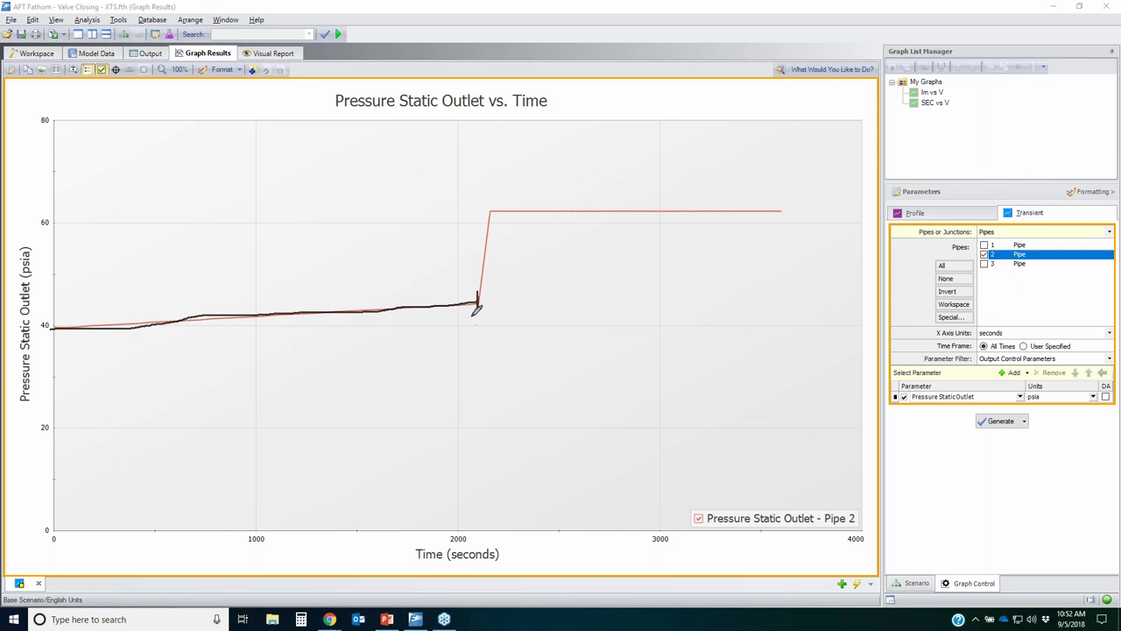
pyautogui.moveTo(477, 303)
pyautogui.mouseDown()
pyautogui.moveTo(505, 216)
pyautogui.moveTo(494, 210)
pyautogui.moveTo(792, 211)
pyautogui.mouseUp()
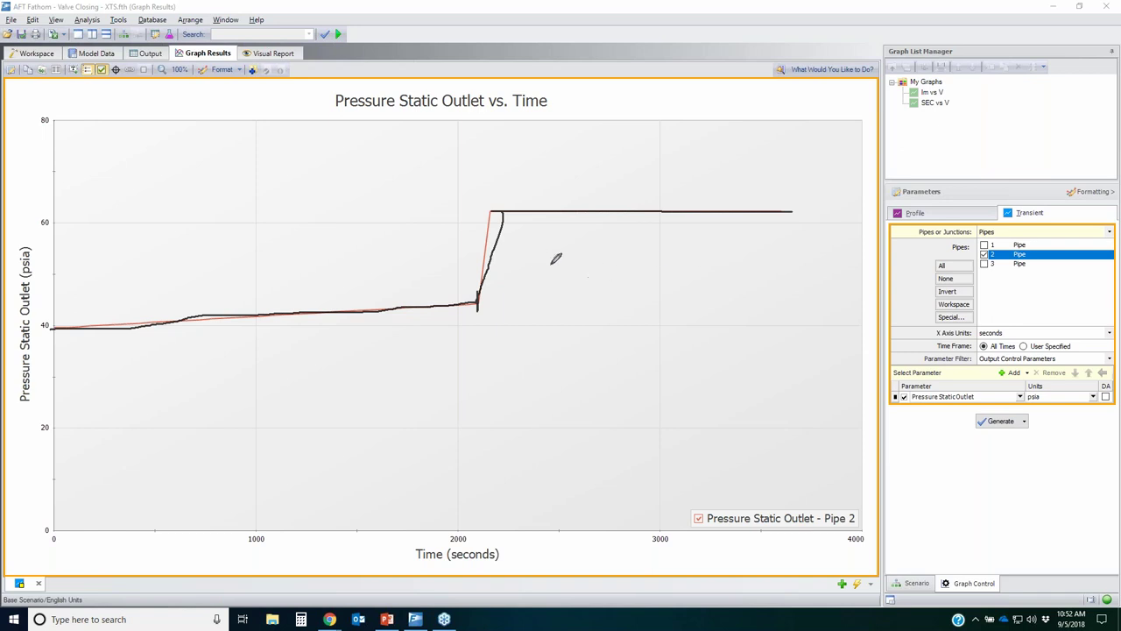
pyautogui.moveTo(490, 211)
pyautogui.mouseDown()
pyautogui.moveTo(474, 253)
pyautogui.moveTo(479, 300)
pyautogui.mouseUp()
pyautogui.moveTo(383, 241)
pyautogui.mouseDown()
pyautogui.moveTo(419, 256)
pyautogui.moveTo(415, 238)
pyautogui.moveTo(452, 233)
pyautogui.moveTo(433, 272)
pyautogui.mouseUp()
pyautogui.moveTo(623, 236)
pyautogui.mouseDown()
pyautogui.moveTo(508, 322)
pyautogui.moveTo(508, 343)
pyautogui.mouseUp()
pyautogui.moveTo(516, 230); pyautogui.dragTo(642, 354)
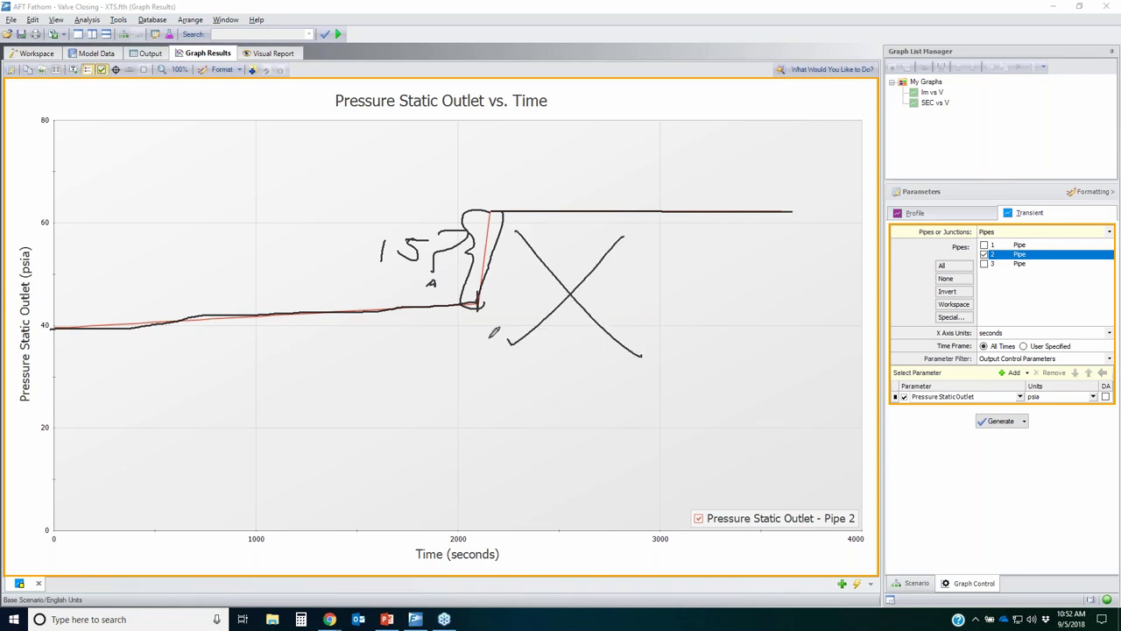
pyautogui.moveTo(499, 178)
pyautogui.mouseDown()
pyautogui.moveTo(500, 235)
pyautogui.moveTo(473, 280)
pyautogui.moveTo(486, 234)
pyautogui.mouseUp()
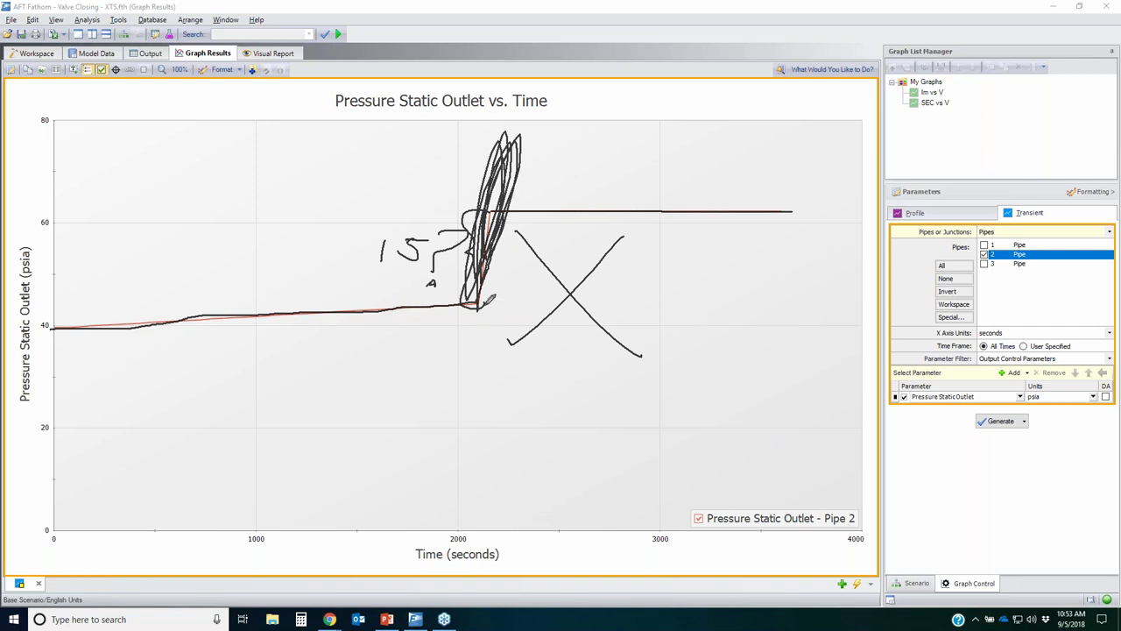
pyautogui.moveTo(497, 110); pyautogui.dragTo(829, 110)
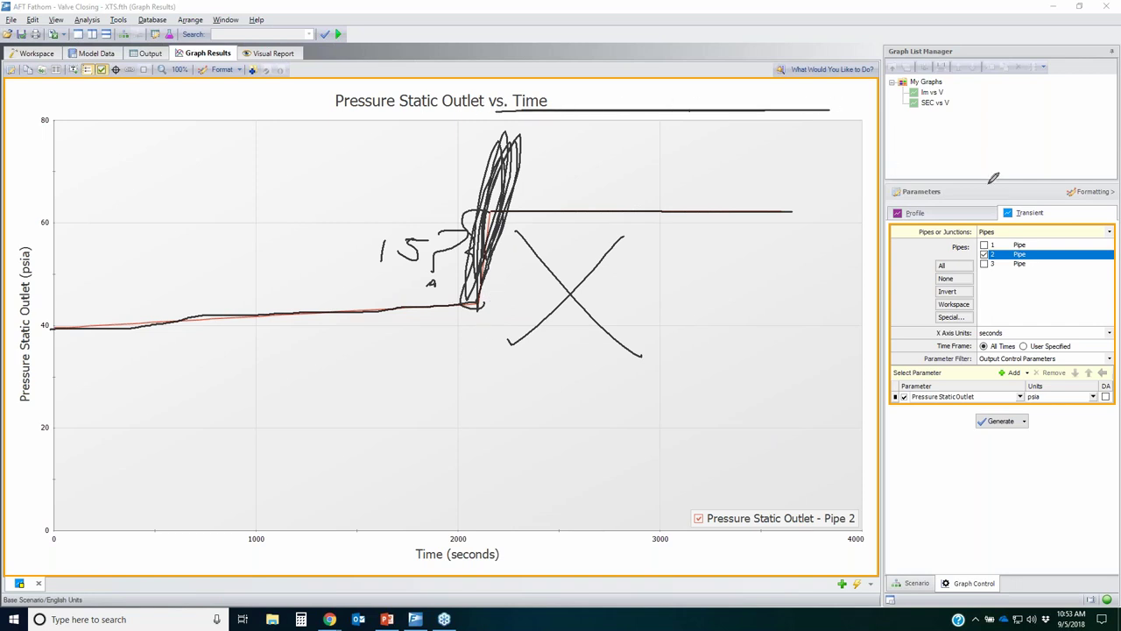
# Clear the ink marks from the pressure graph and check the time step settings in Transient Control without changing them
pyautogui.press('Escape')
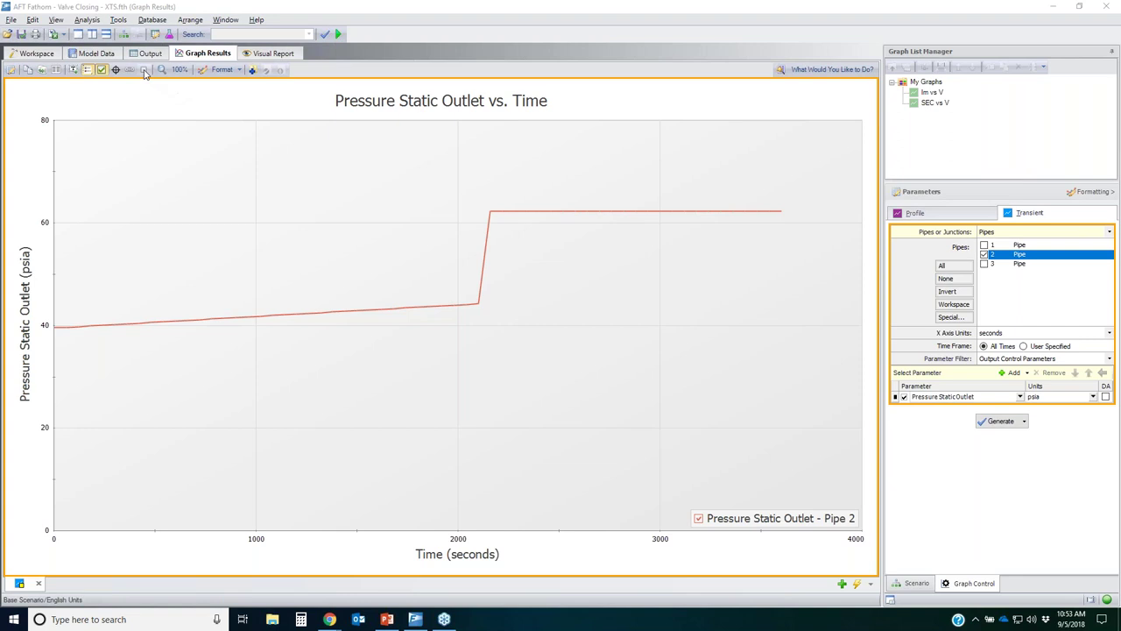
pyautogui.click(86, 19)
pyautogui.click(111, 117)
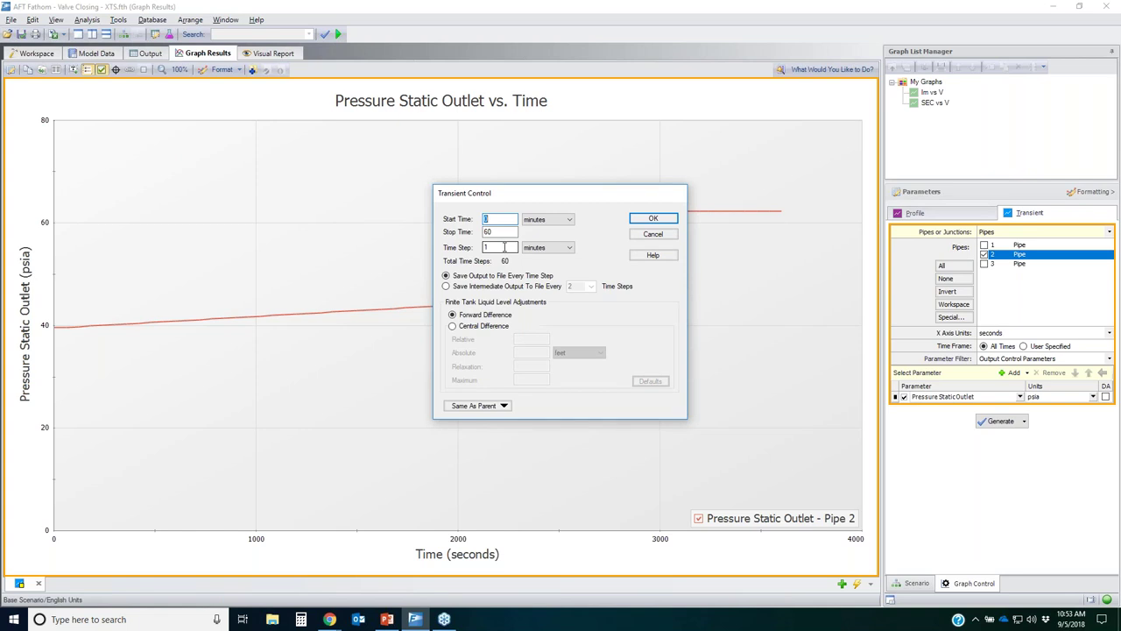
pyautogui.click(653, 233)
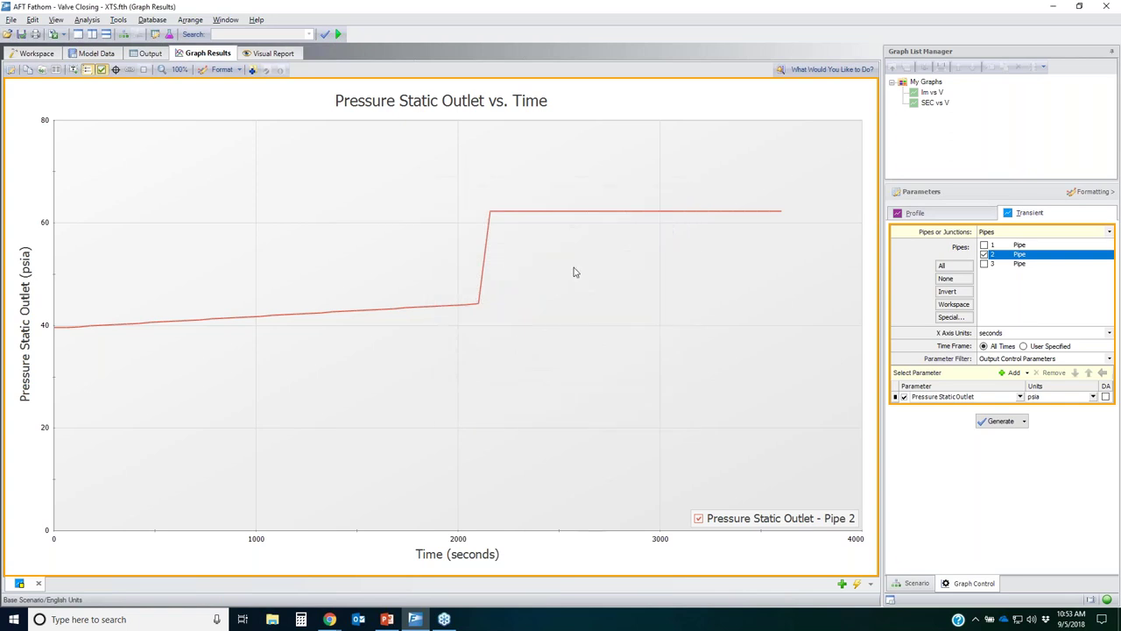
# Return to the workspace and open the model Variable Demand - XTS.fth in place of the valve-closing model
pyautogui.click(35, 54)
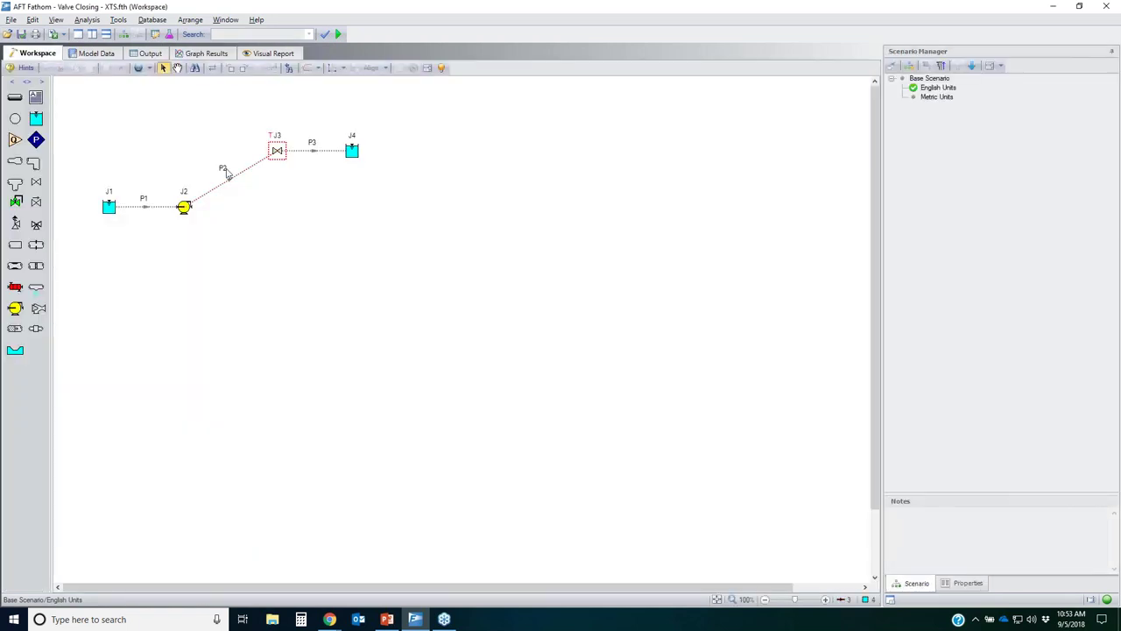
pyautogui.hotkey('alt', 'F4')
pyautogui.click(572, 351)
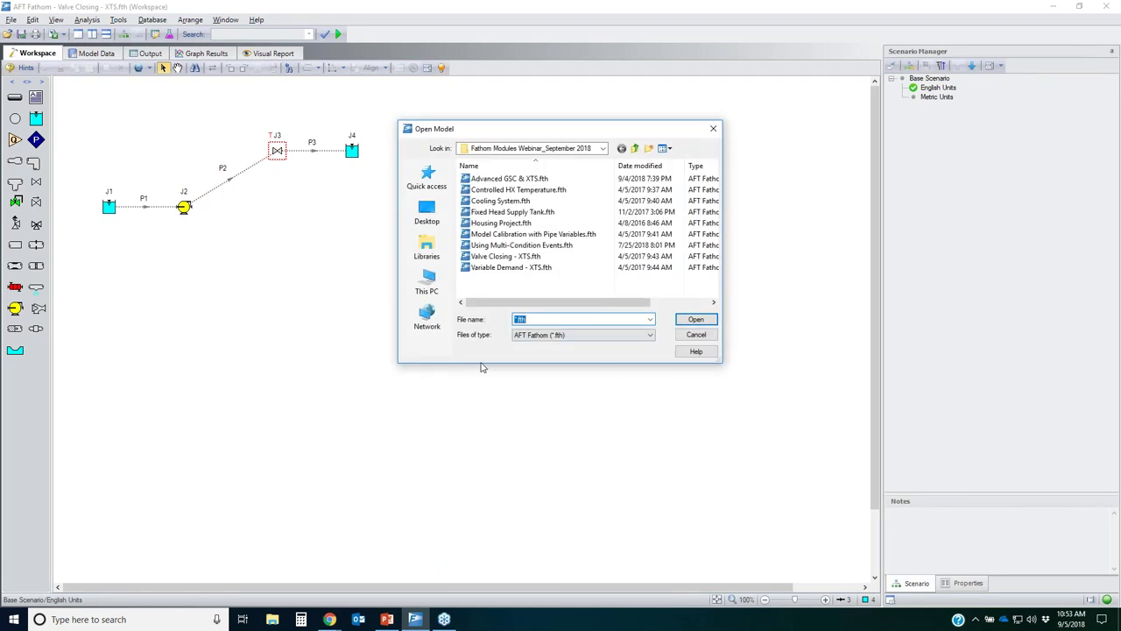
pyautogui.doubleClick(517, 268)
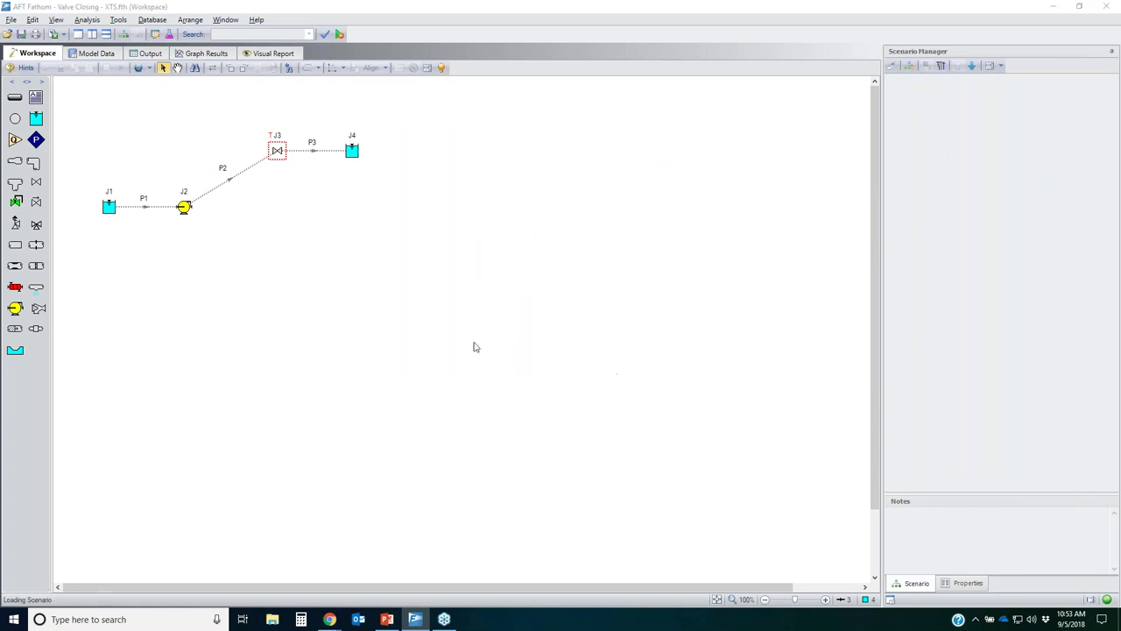
pyautogui.click(533, 377)
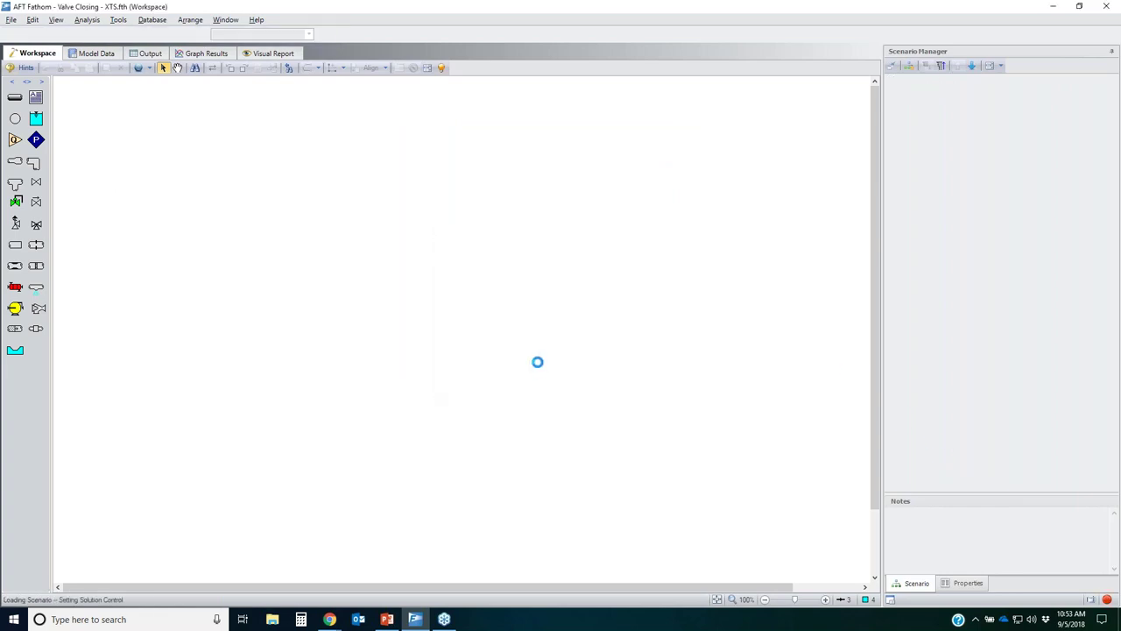
pyautogui.click(653, 428)
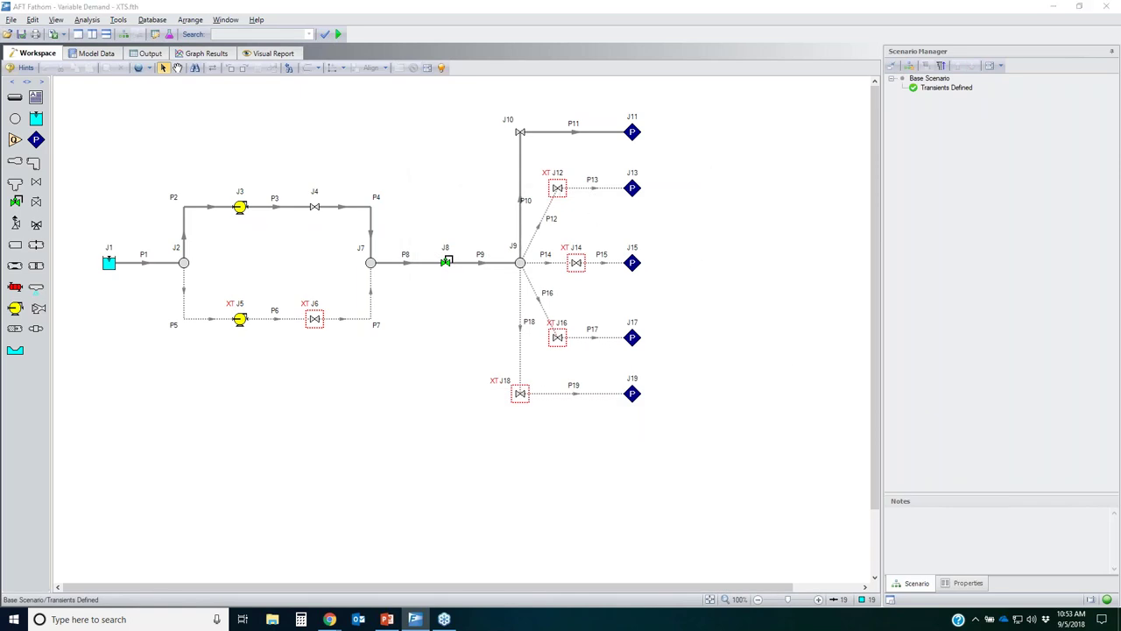
# Trace the open flow path from reservoir J1 to J11 and review control valve J8's pressure setpoint and open percentage data
pyautogui.moveTo(114, 265)
pyautogui.mouseDown()
pyautogui.moveTo(179, 263)
pyautogui.moveTo(195, 199)
pyautogui.moveTo(369, 207)
pyautogui.moveTo(393, 253)
pyautogui.moveTo(519, 260)
pyautogui.moveTo(525, 146)
pyautogui.moveTo(540, 134)
pyautogui.moveTo(645, 127)
pyautogui.moveTo(661, 108)
pyautogui.moveTo(642, 155)
pyautogui.moveTo(616, 113)
pyautogui.moveTo(653, 123)
pyautogui.mouseUp()
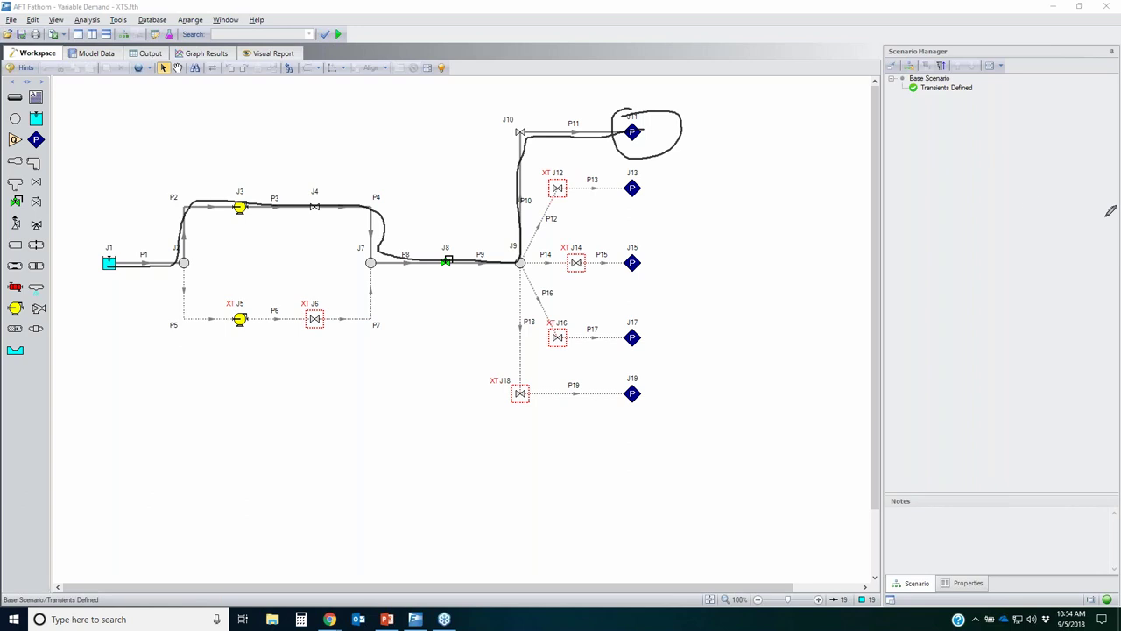
pyautogui.press('Escape')
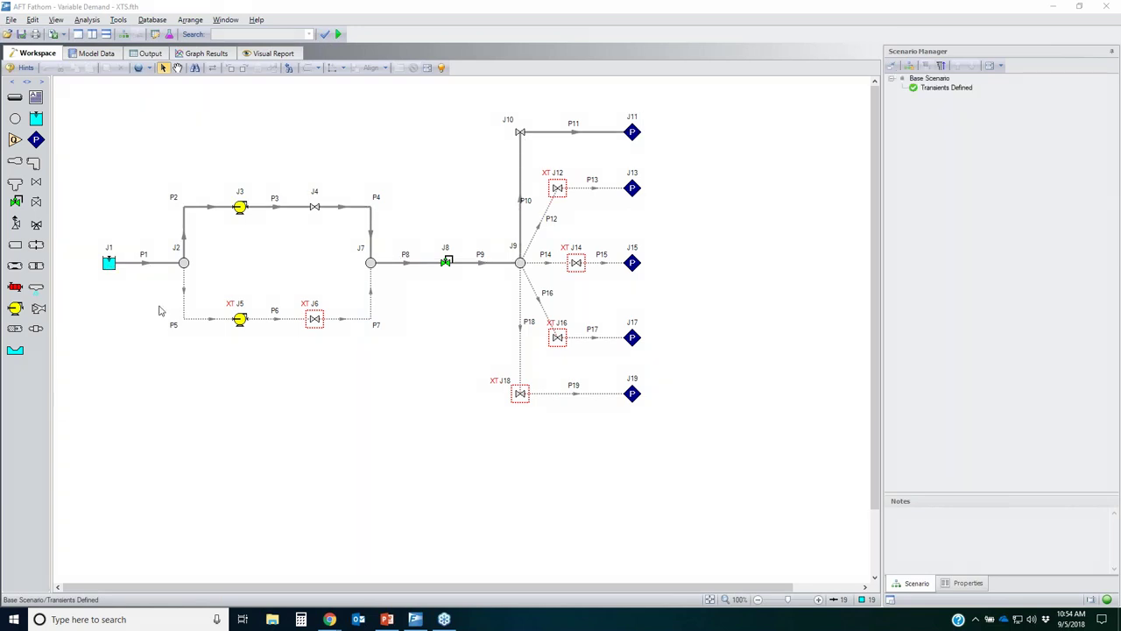
pyautogui.click(446, 263)
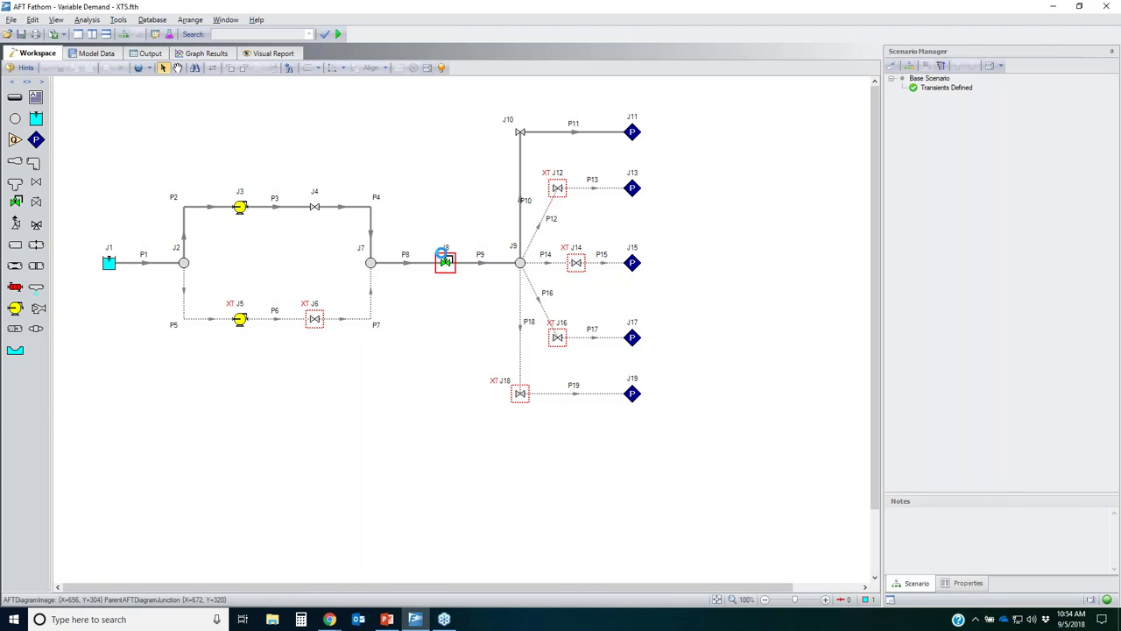
pyautogui.press('Return')
pyautogui.click(692, 223)
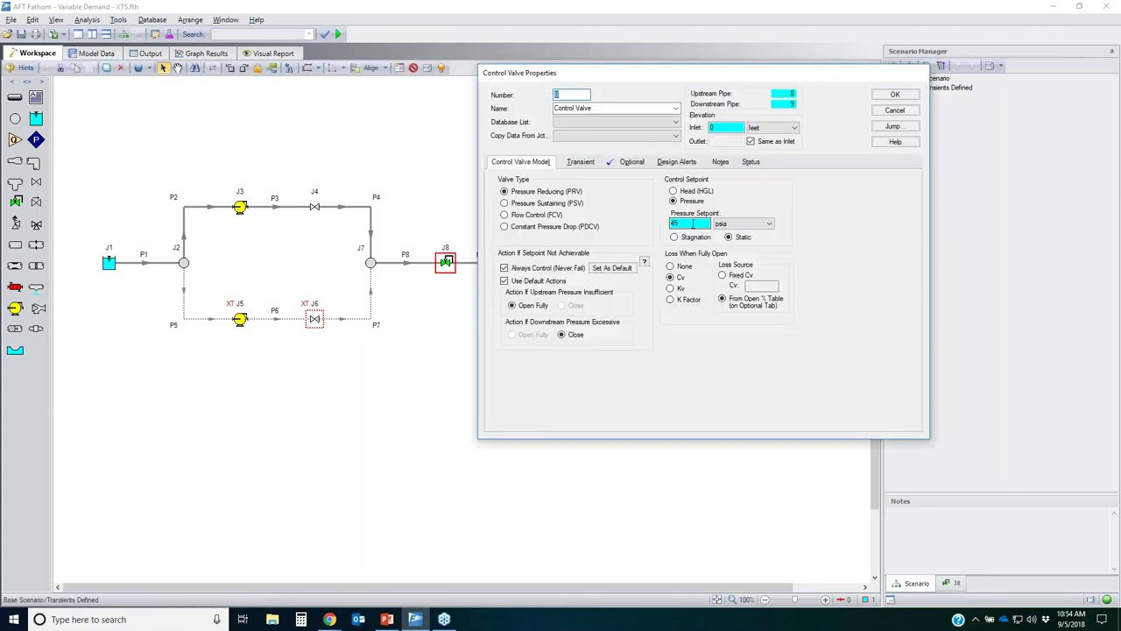
pyautogui.click(632, 161)
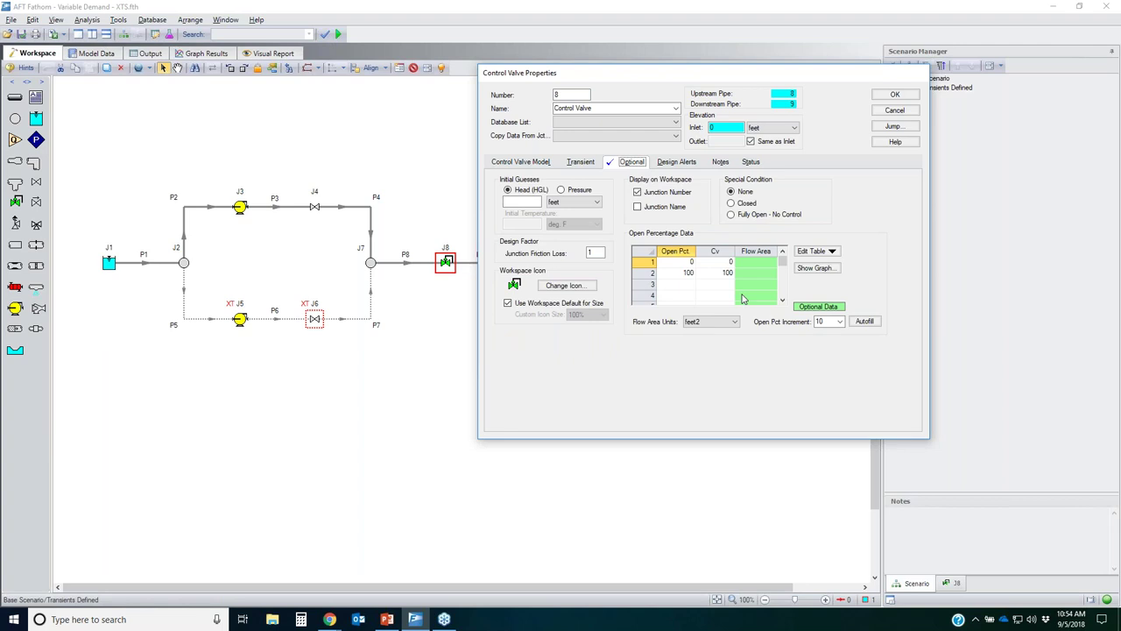
pyautogui.click(895, 109)
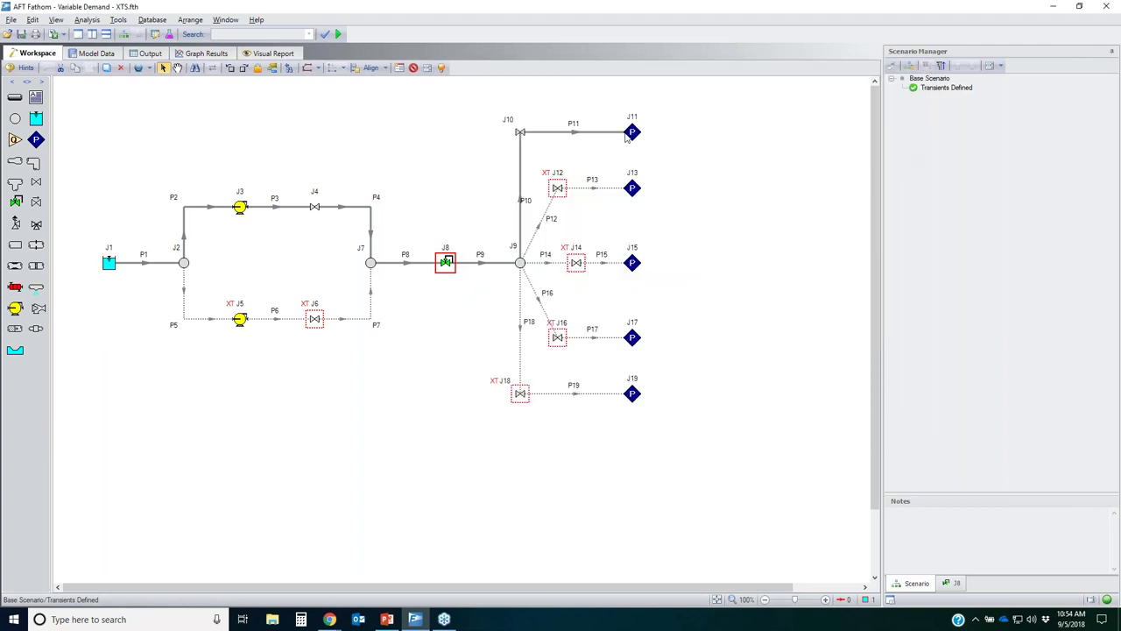
# Examine the transient event types of valve J12 and try Time as the initiation of its transient
pyautogui.moveTo(673, 167); pyautogui.dragTo(589, 415)
pyautogui.click(738, 377)
pyautogui.click(563, 191)
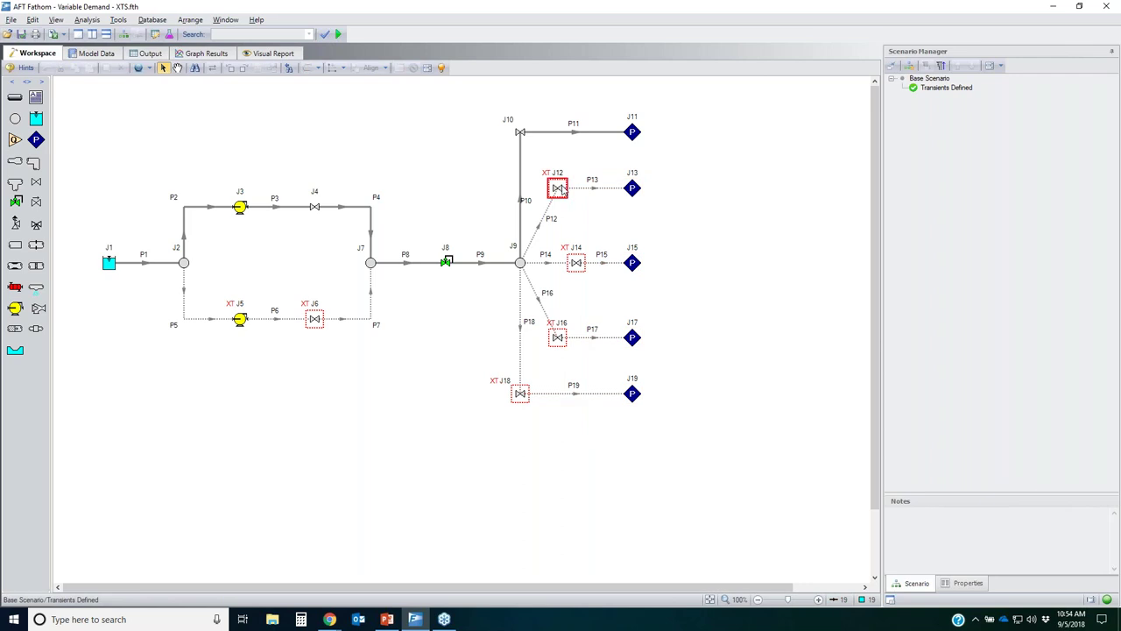
pyautogui.doubleClick(563, 192)
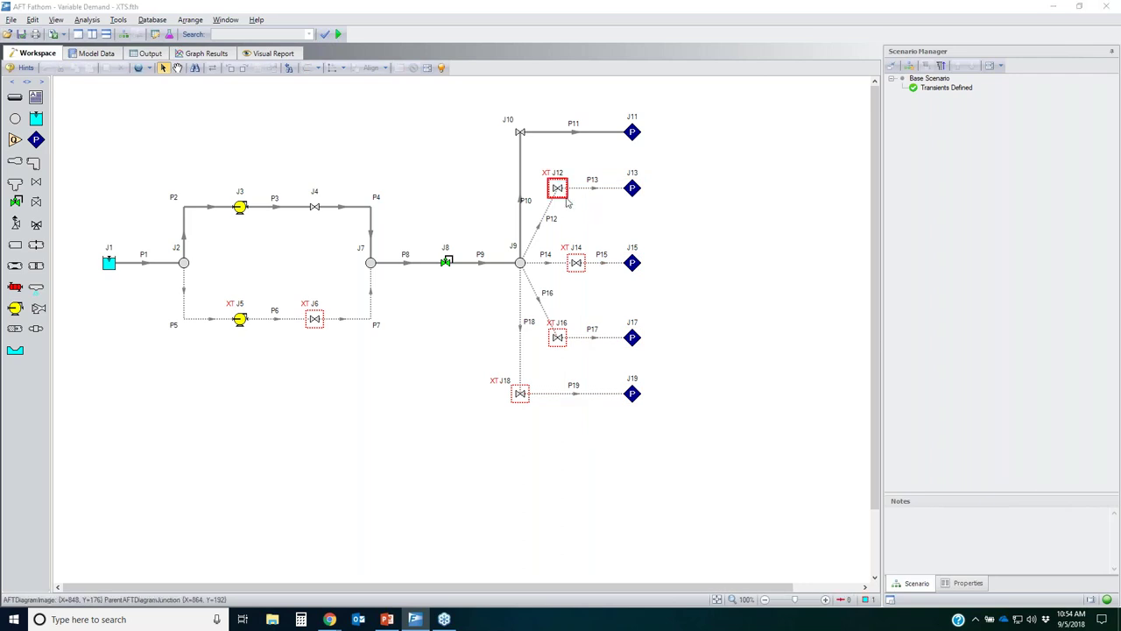
pyautogui.click(664, 138)
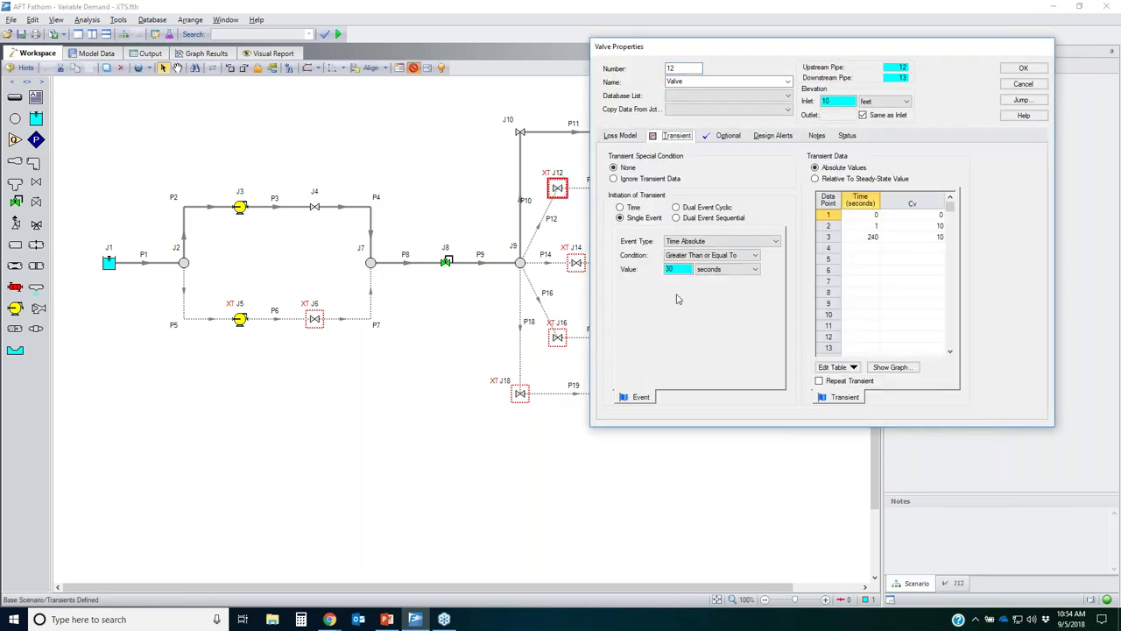
pyautogui.click(730, 241)
pyautogui.click(718, 275)
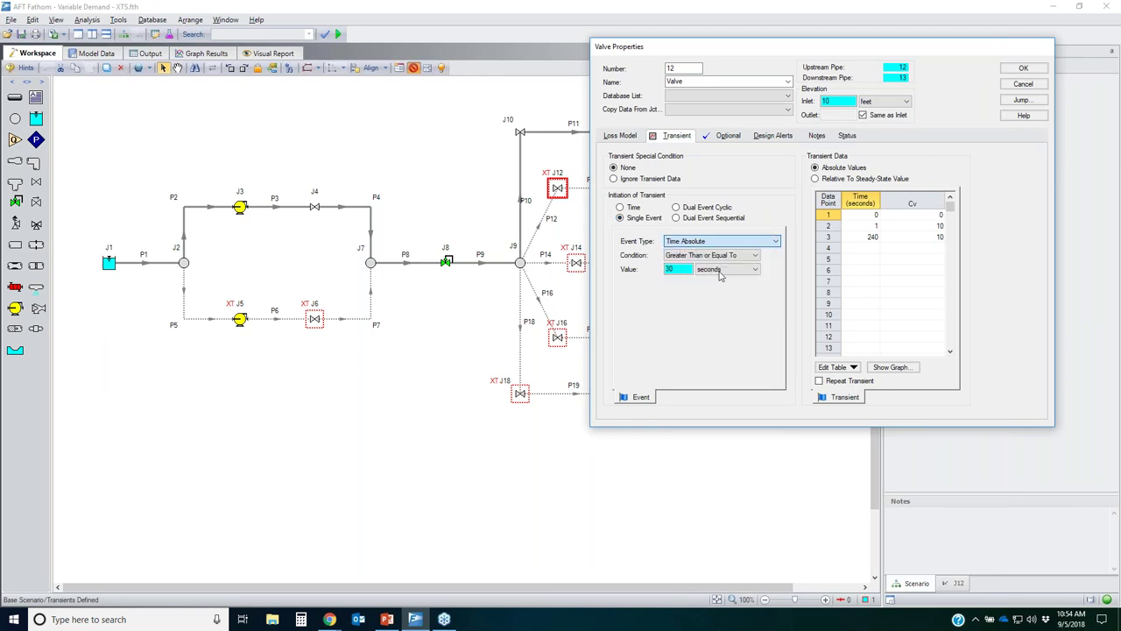
pyautogui.click(631, 210)
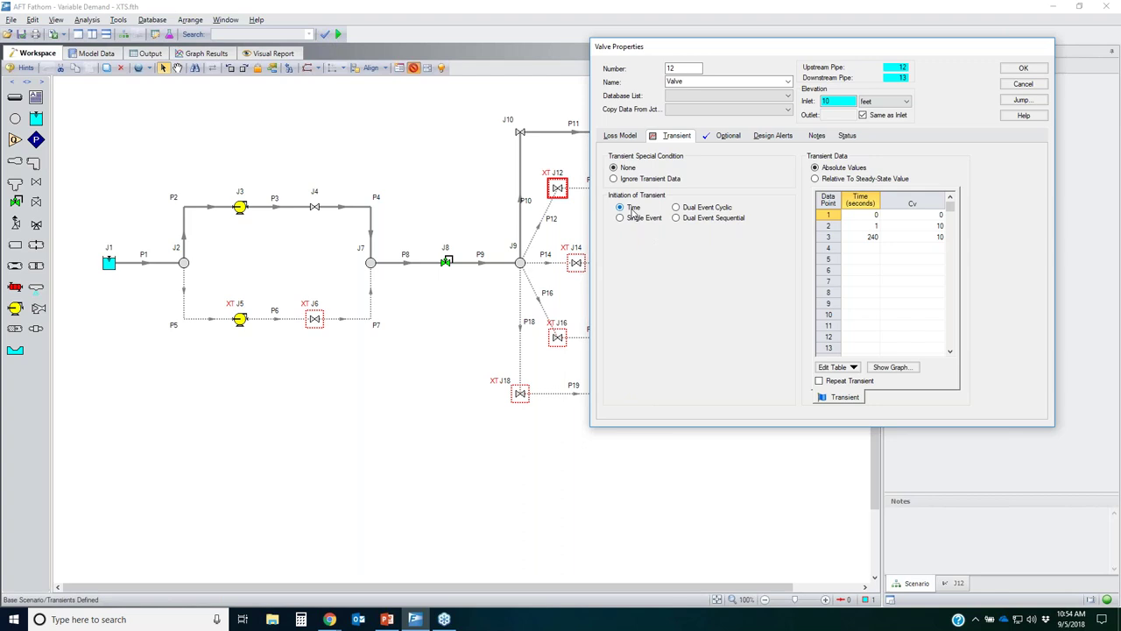
pyautogui.click(1023, 67)
# Reopen valve J12's transient settings and check the absolute time value that triggers its single event
pyautogui.click(558, 190)
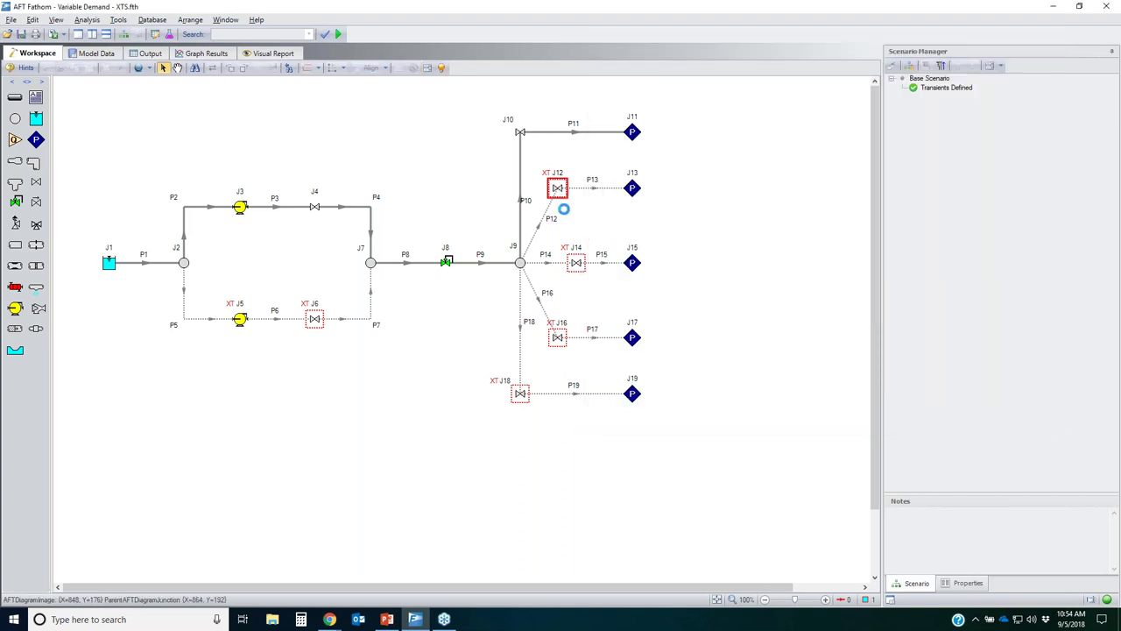
pyautogui.press('Return')
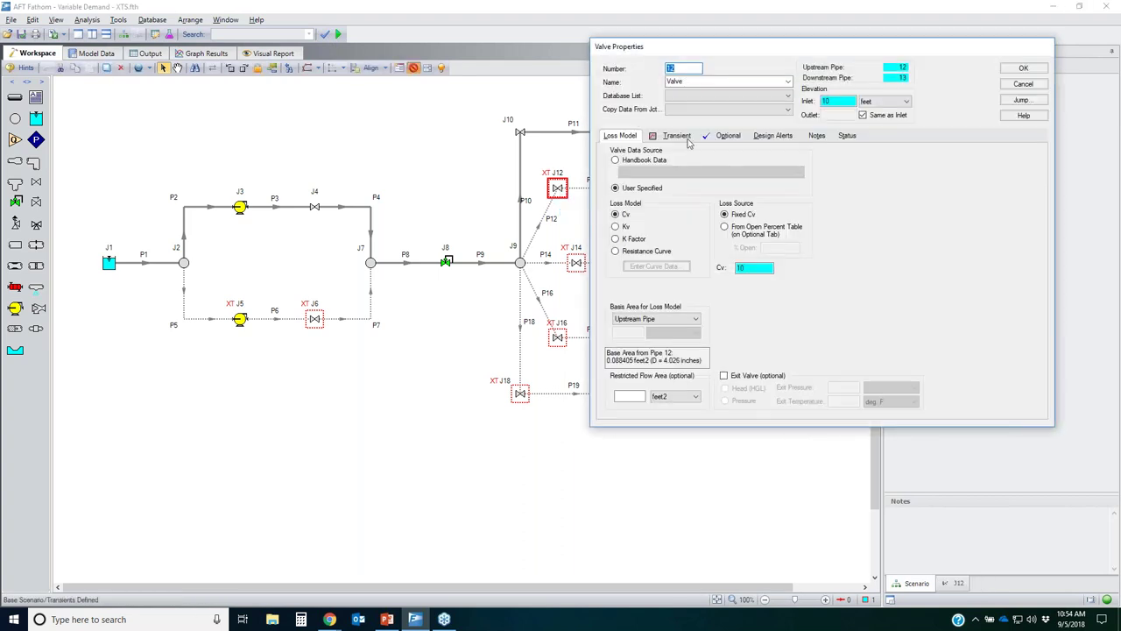
pyautogui.click(688, 135)
pyautogui.doubleClick(686, 268)
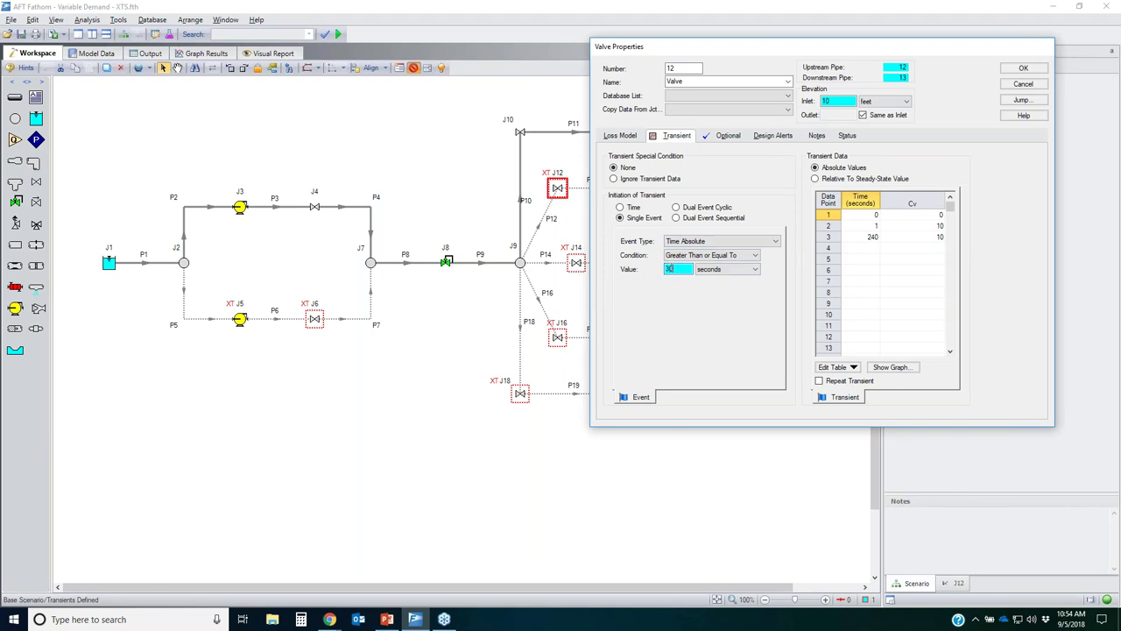
pyautogui.click(1023, 83)
# Check the absolute time value that triggers the single event transient of valve J14
pyautogui.click(576, 263)
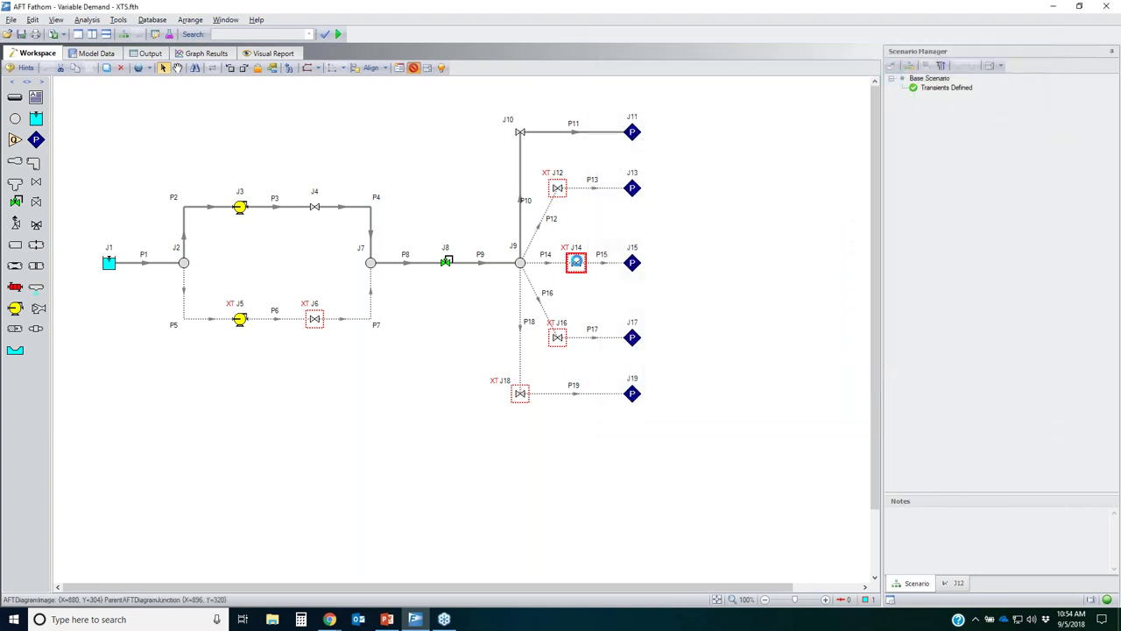
pyautogui.click(166, 154)
pyautogui.moveTo(153, 289); pyautogui.dragTo(177, 288)
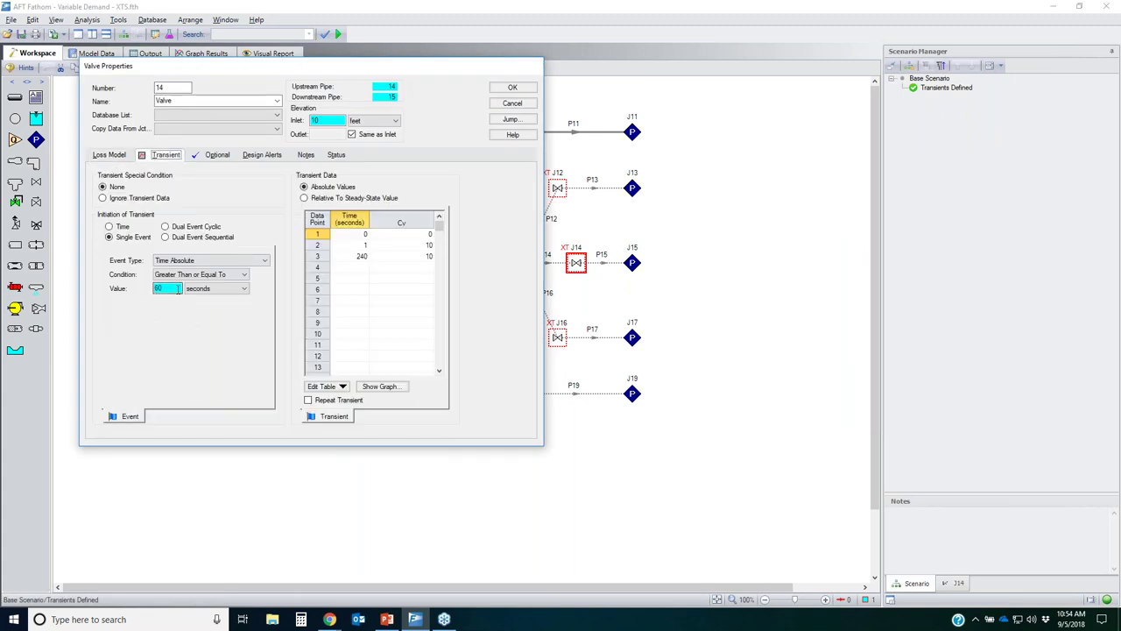
pyautogui.click(512, 102)
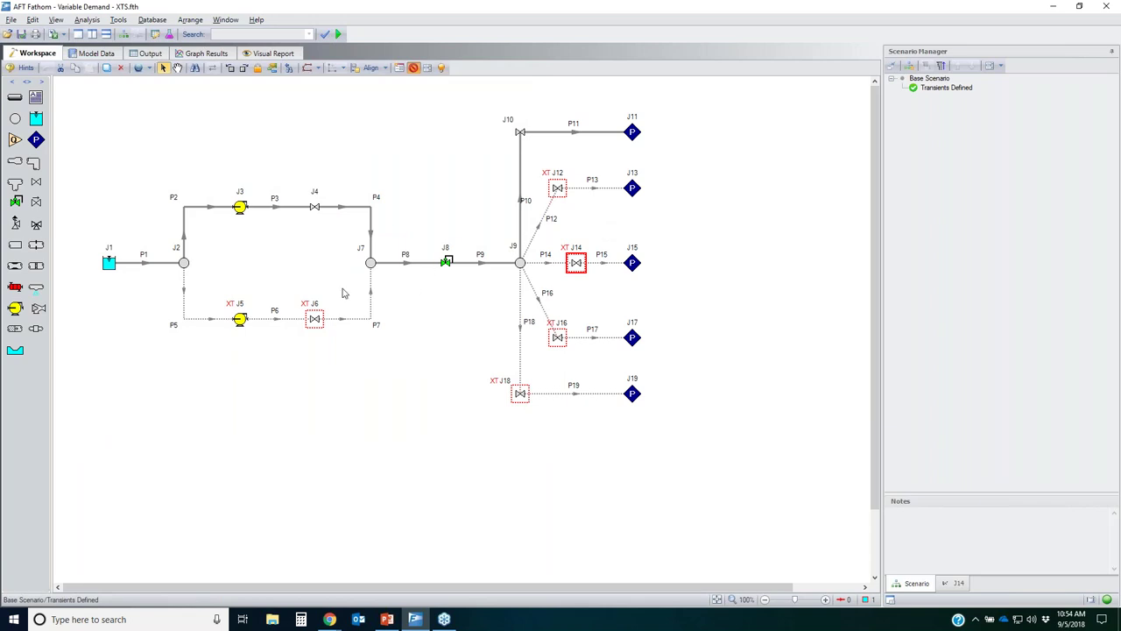
# Review pump J5's transient trigger, speed data and special condition, leaving its properties unmodified
pyautogui.click(242, 320)
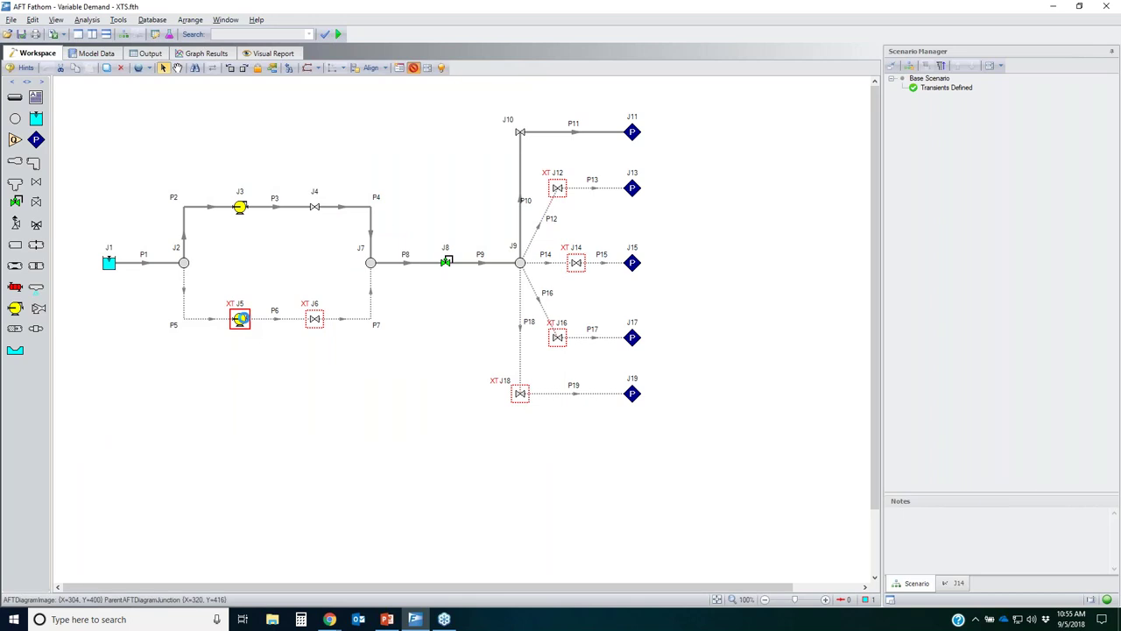
pyautogui.doubleClick(240, 318)
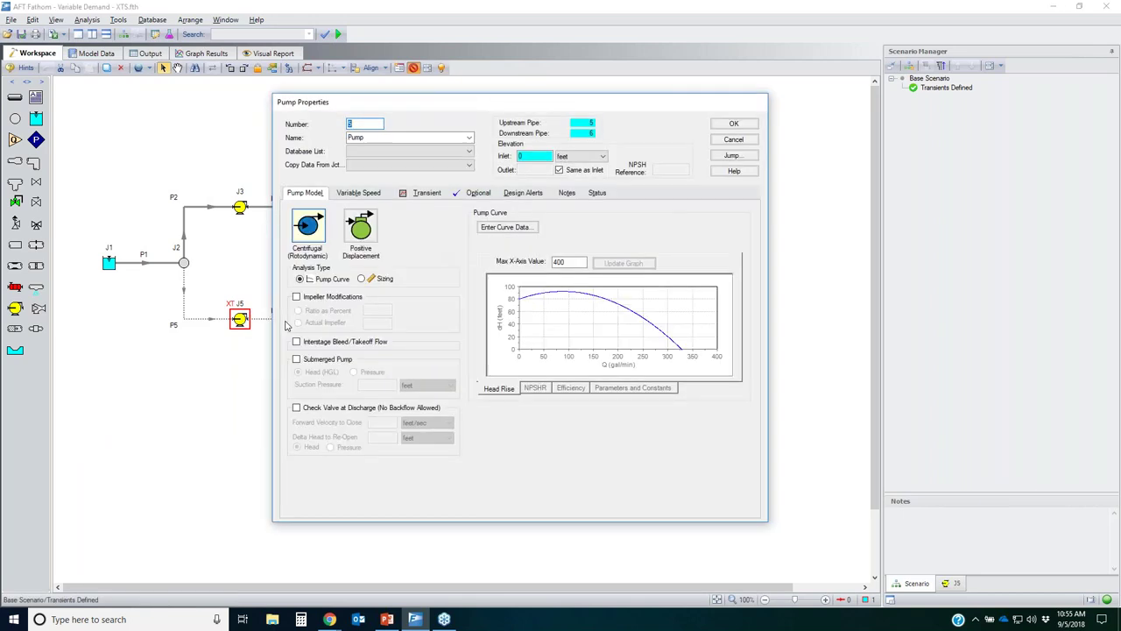
pyautogui.click(427, 194)
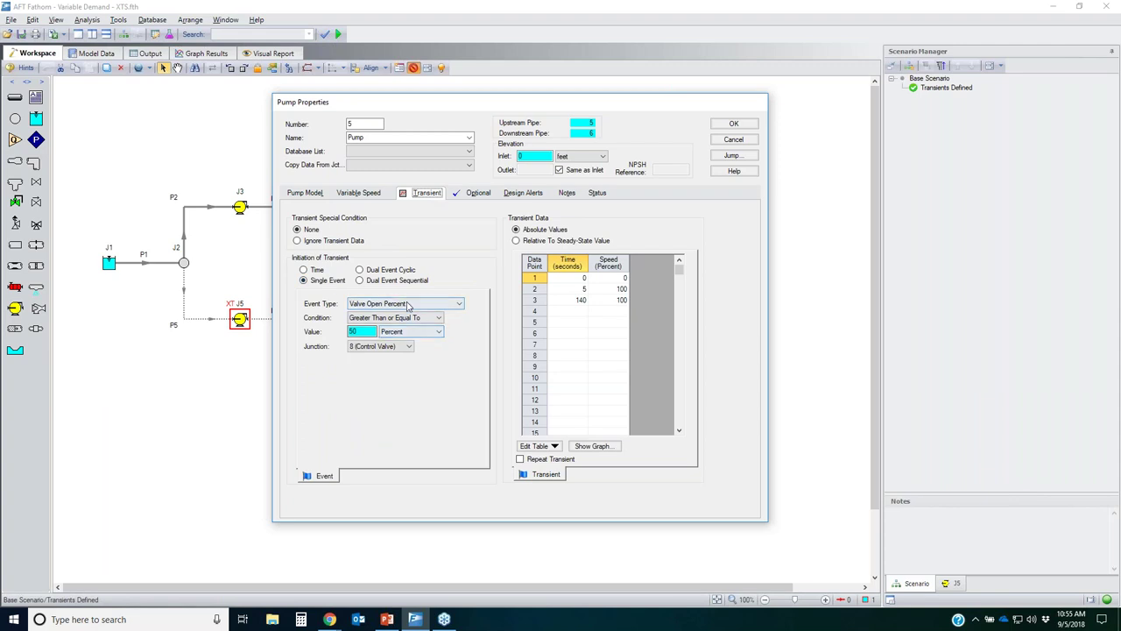
pyautogui.click(361, 331)
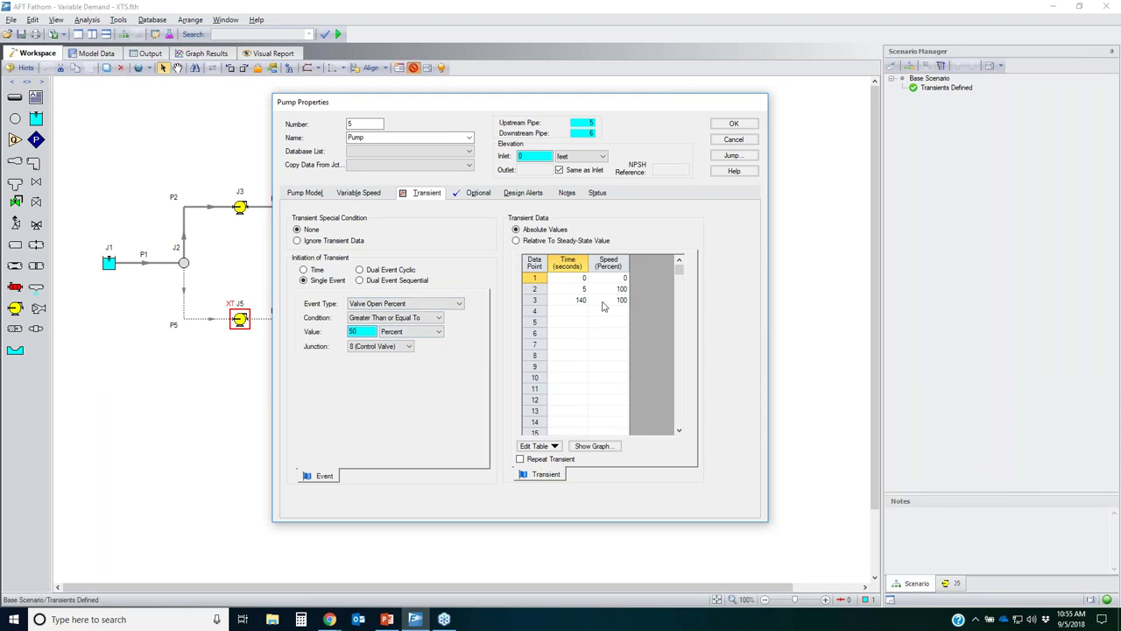
pyautogui.click(477, 194)
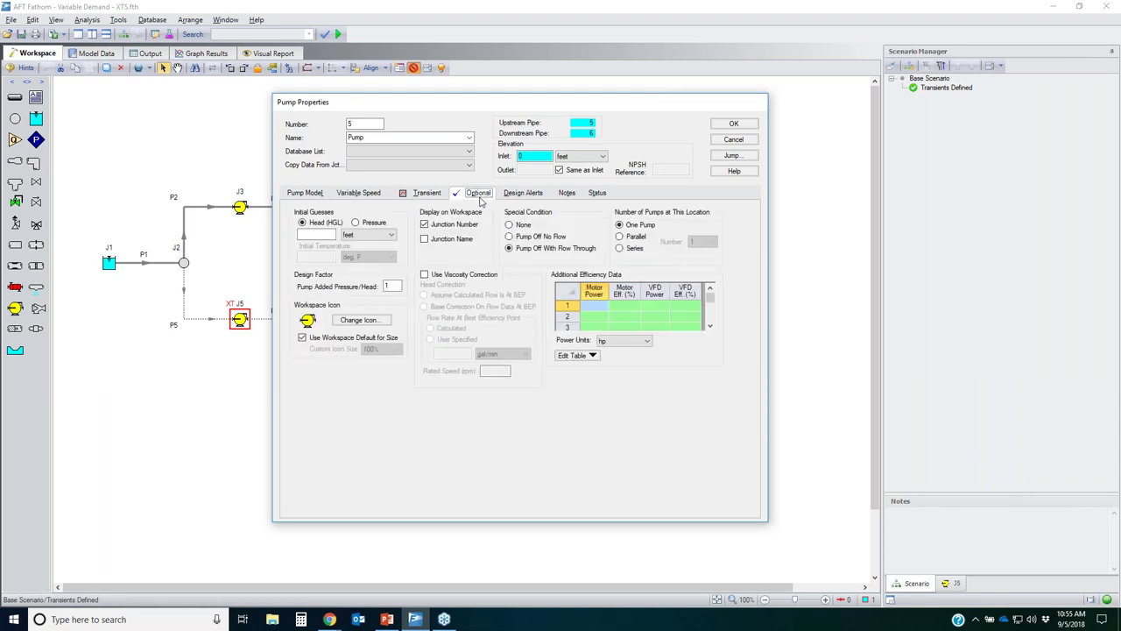
pyautogui.click(531, 251)
pyautogui.click(734, 140)
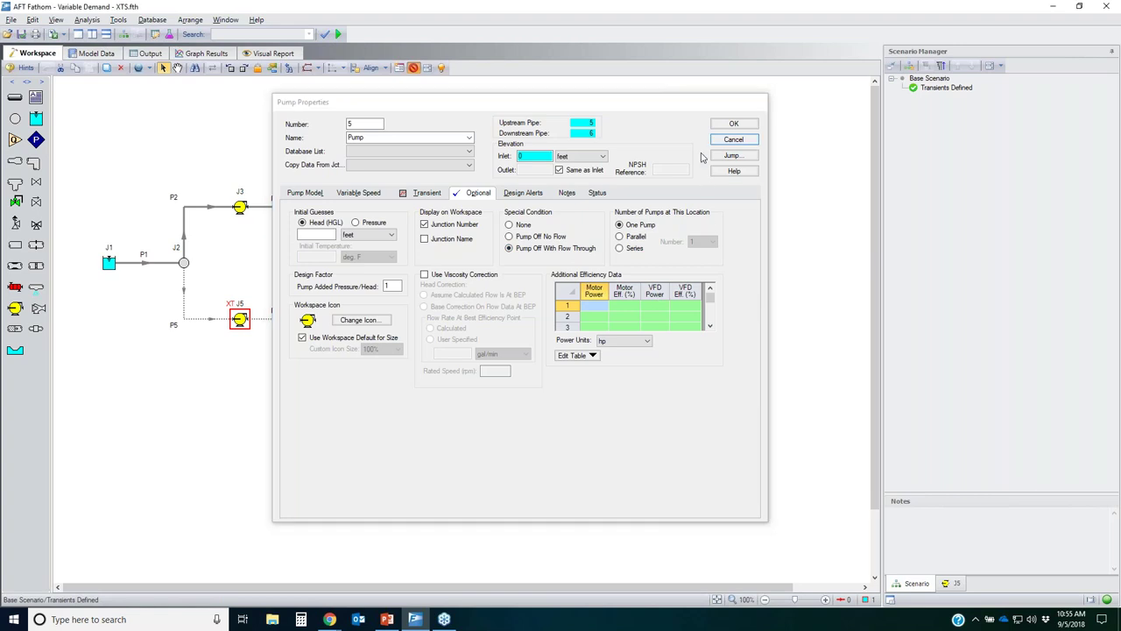
# Review valve J6's closed special condition and the control valve open percent event that triggers its transient, leaving its properties unmodified
pyautogui.click(318, 319)
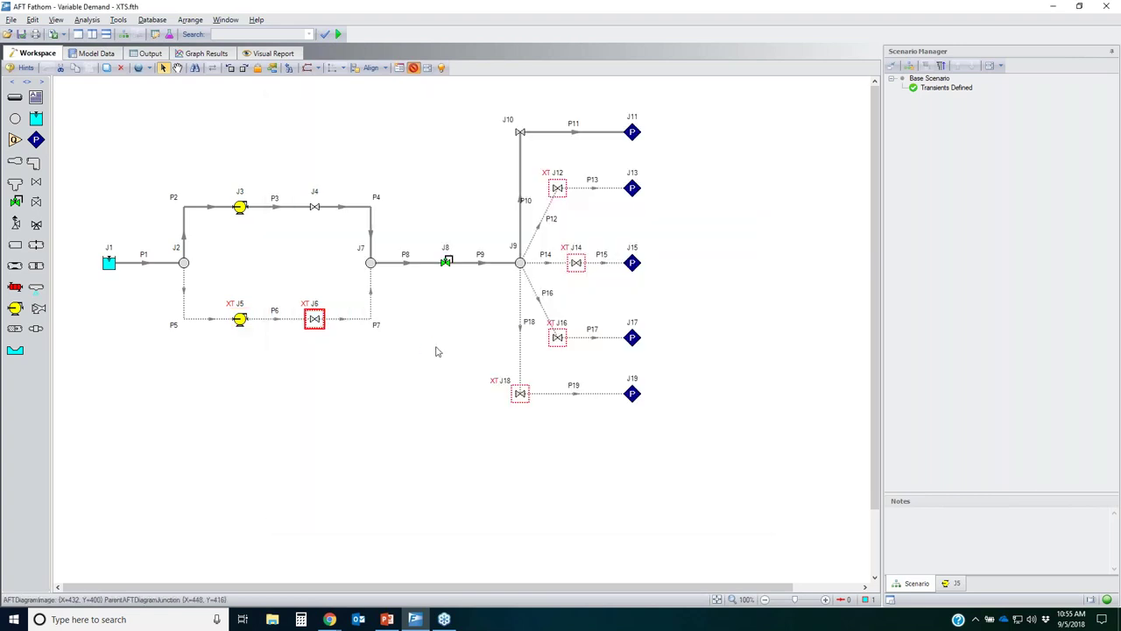
pyautogui.press('Return')
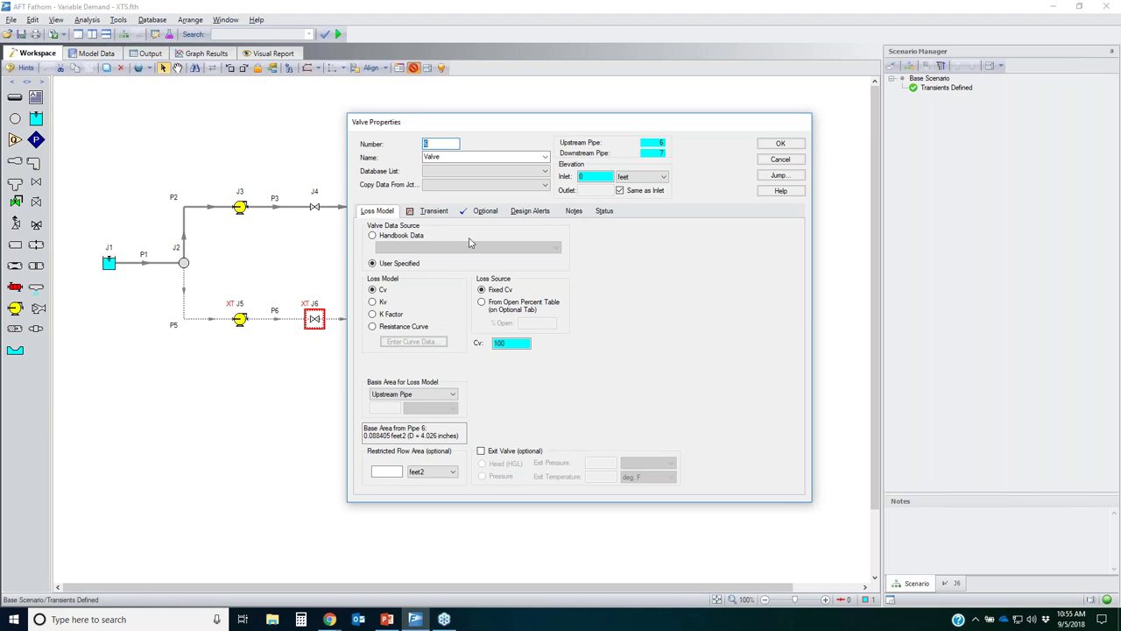
pyautogui.click(482, 212)
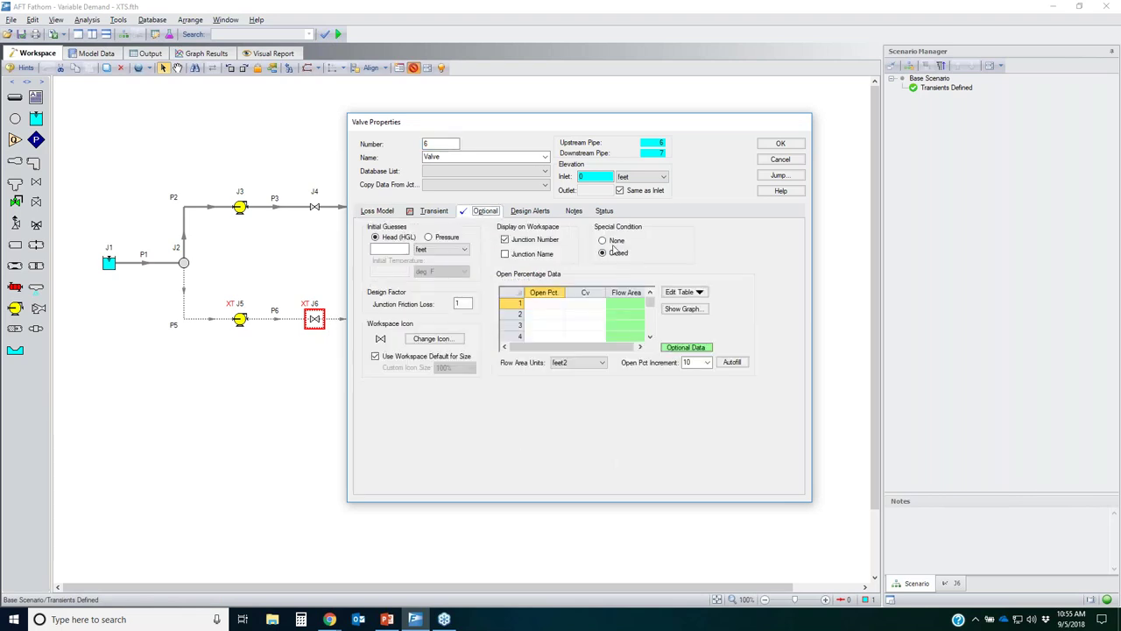
pyautogui.click(433, 212)
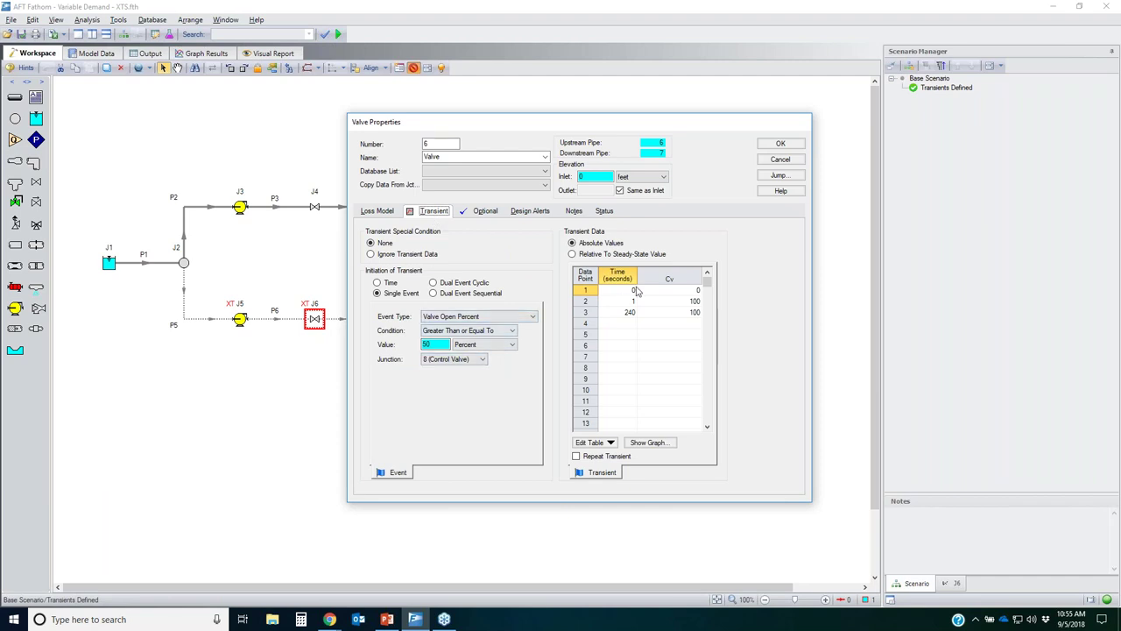
pyautogui.click(467, 348)
pyautogui.click(779, 160)
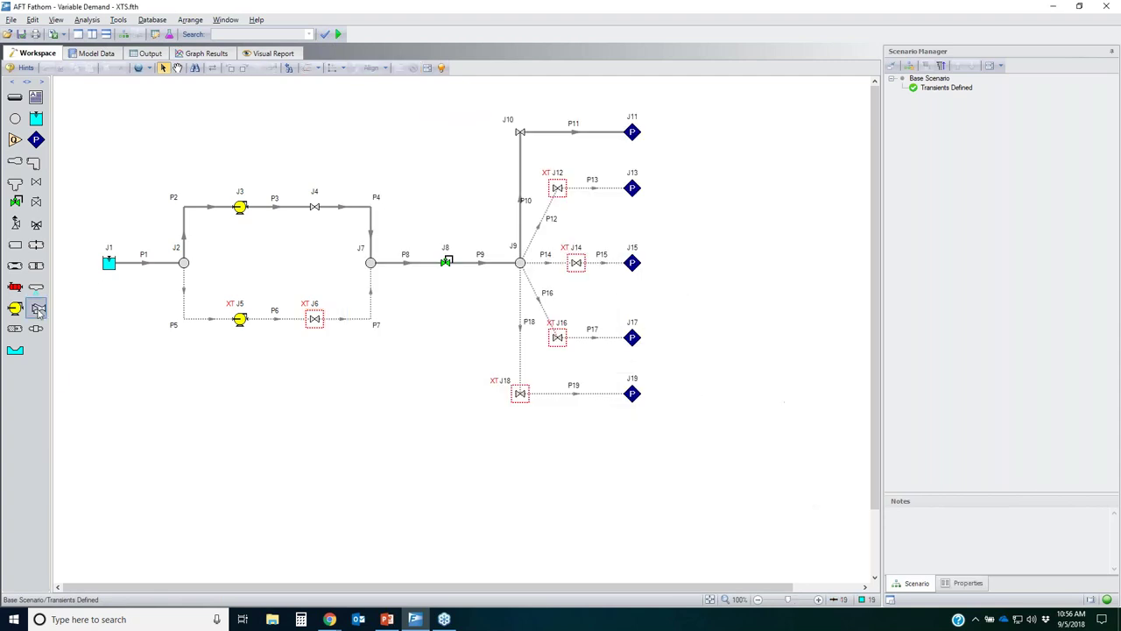
# Review reservoir J1's finite open tank data and check the start time, stop time and time step in Transient Control
pyautogui.doubleClick(109, 264)
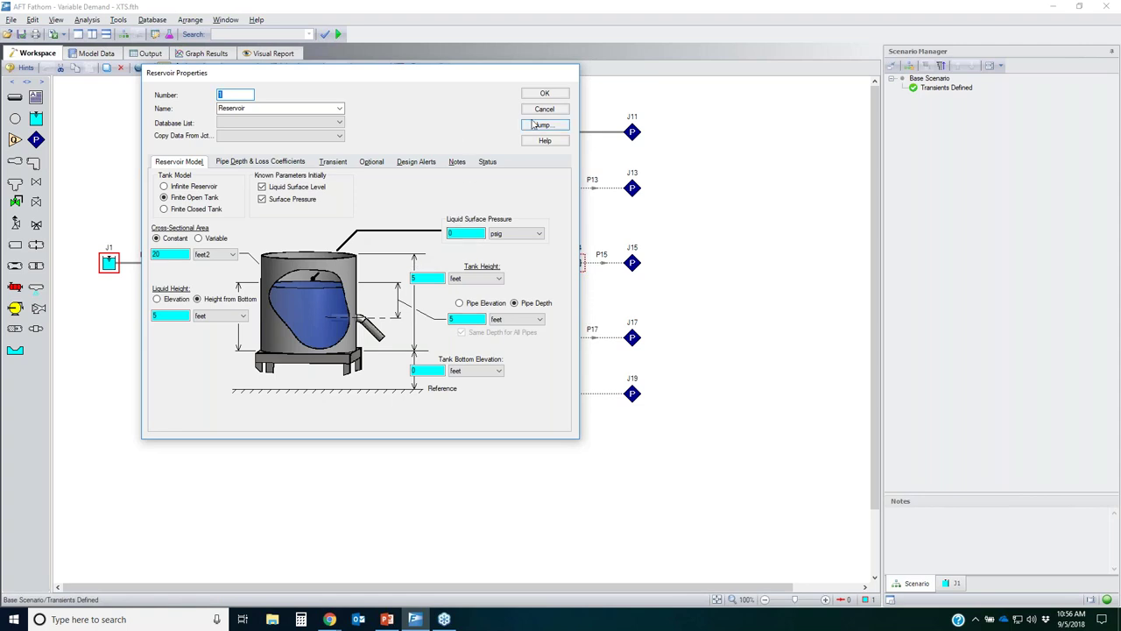
pyautogui.click(542, 111)
pyautogui.click(86, 20)
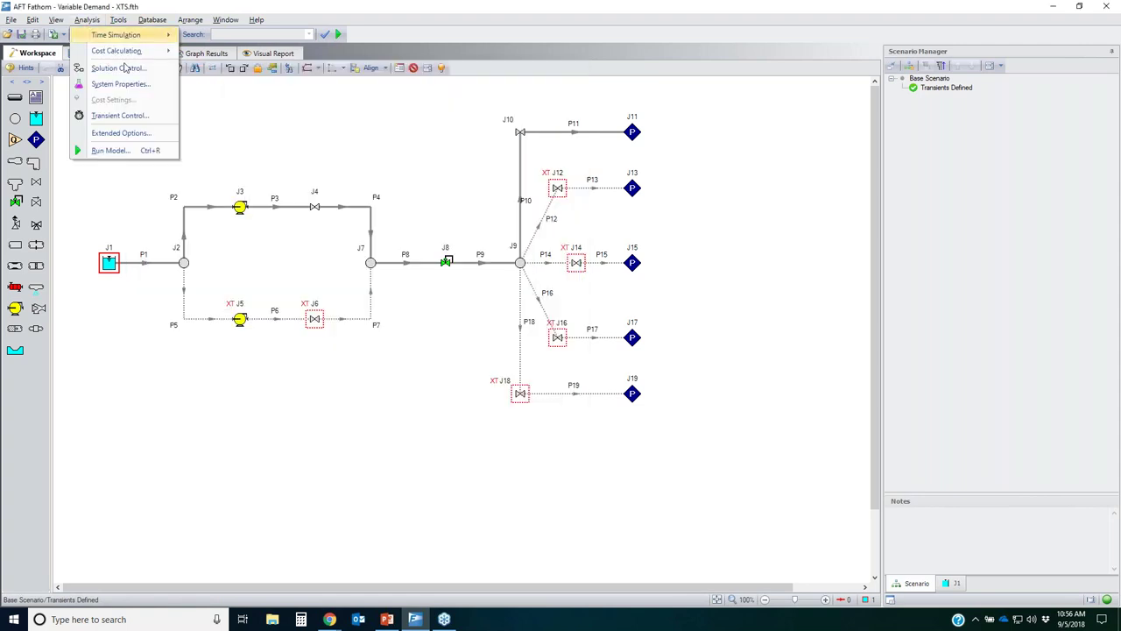
pyautogui.click(125, 115)
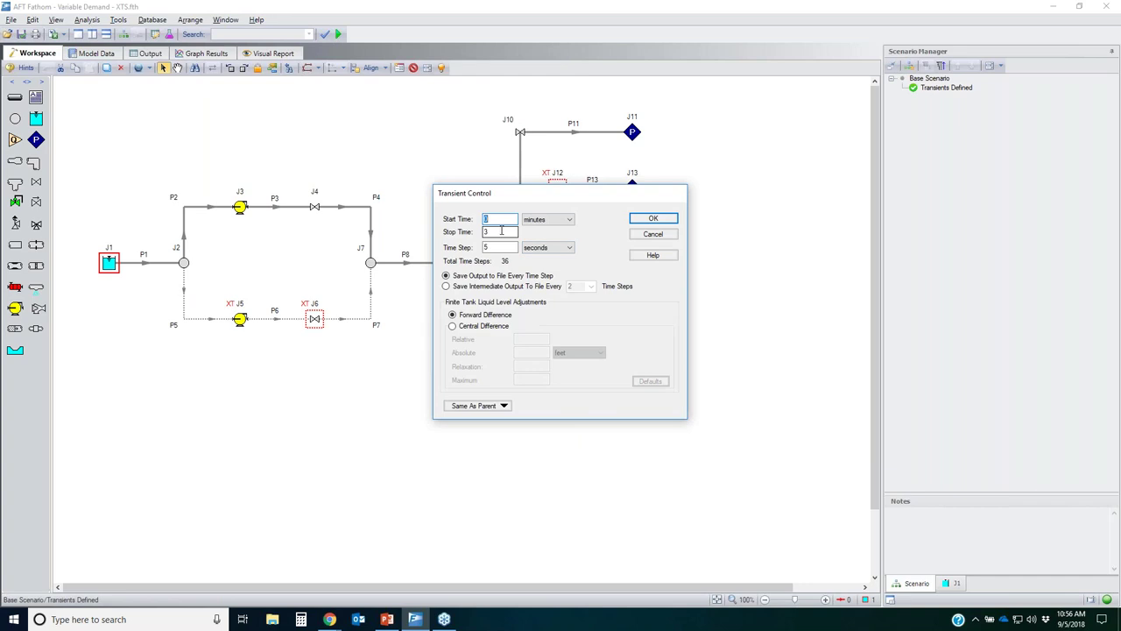
pyautogui.click(496, 248)
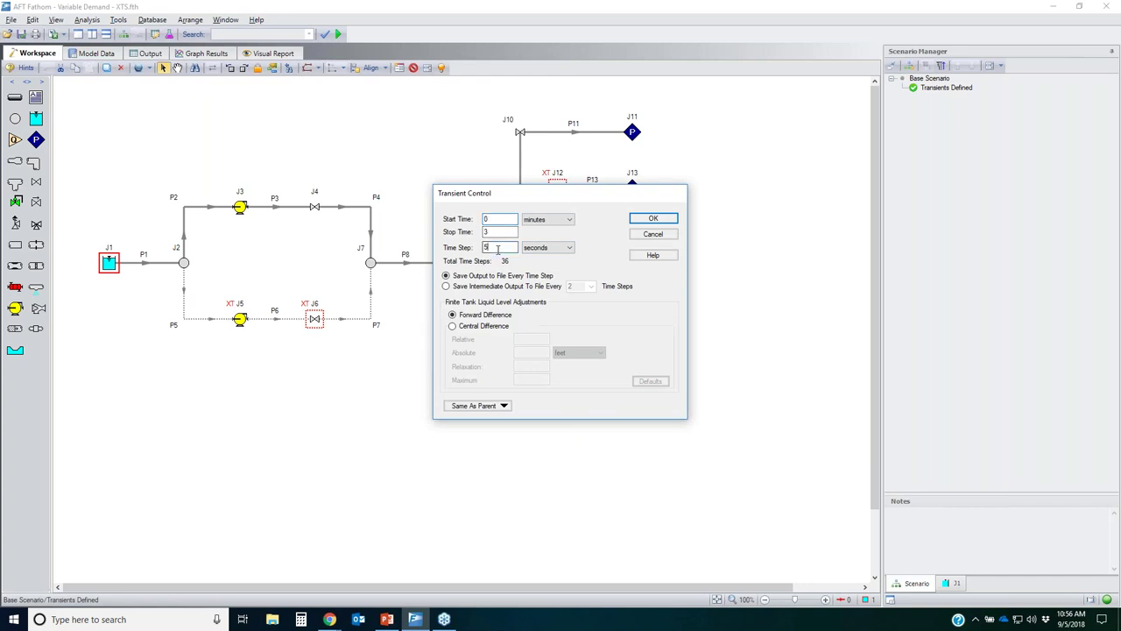
pyautogui.click(653, 234)
# Run the variable-demand model with its transients and open the output
pyautogui.click(445, 263)
pyautogui.moveTo(190, 284); pyautogui.dragTo(361, 361)
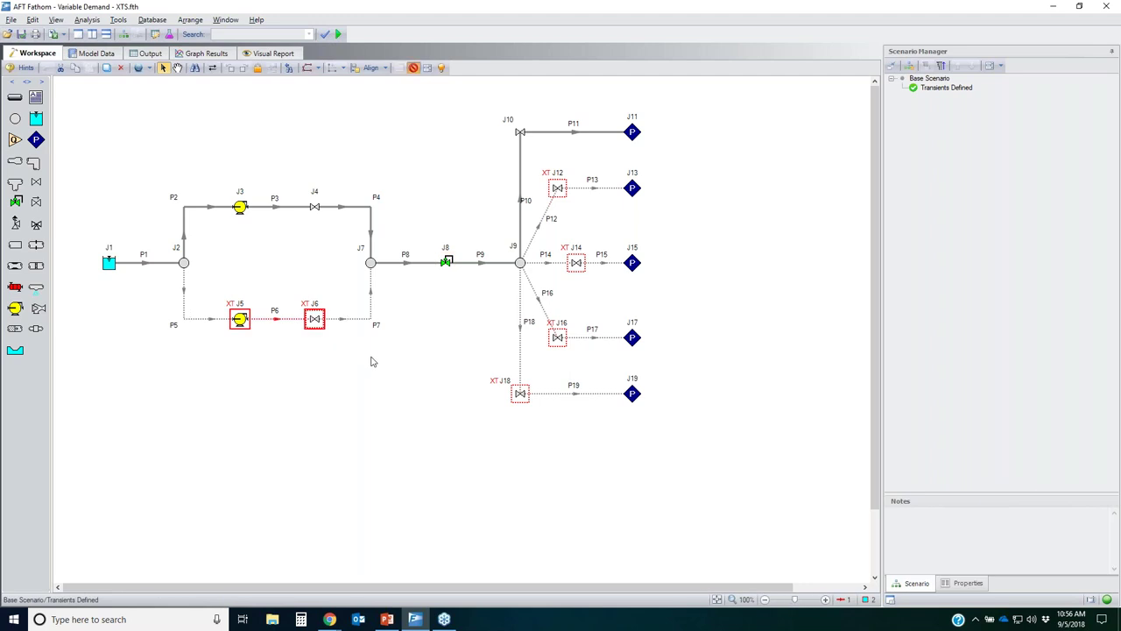
pyautogui.hotkey('ctrl', 'a')
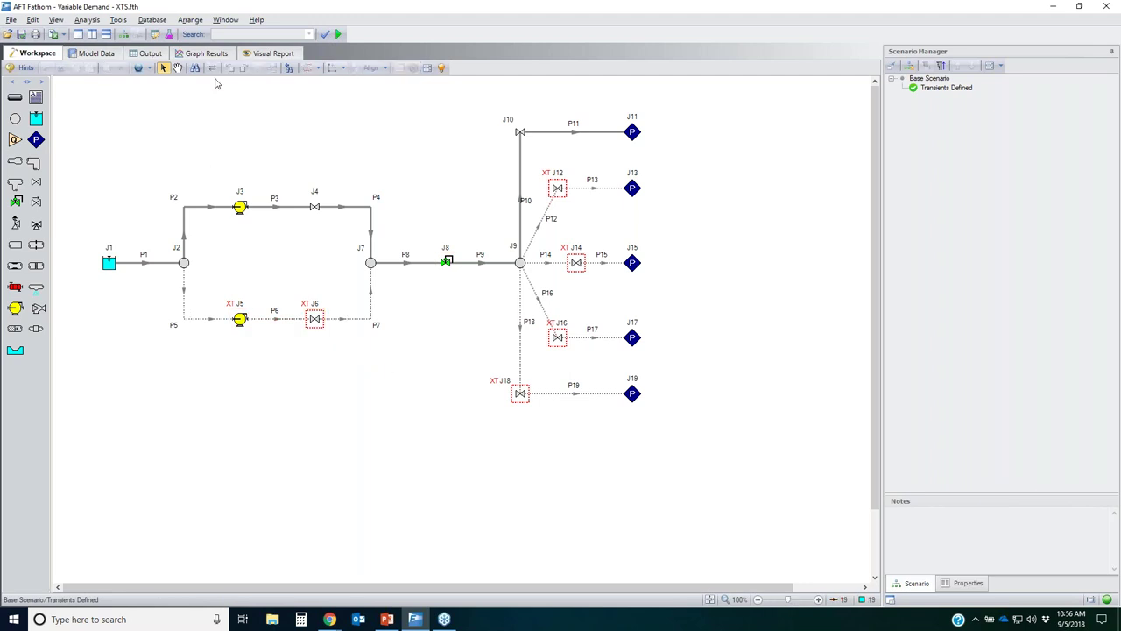
pyautogui.click(340, 35)
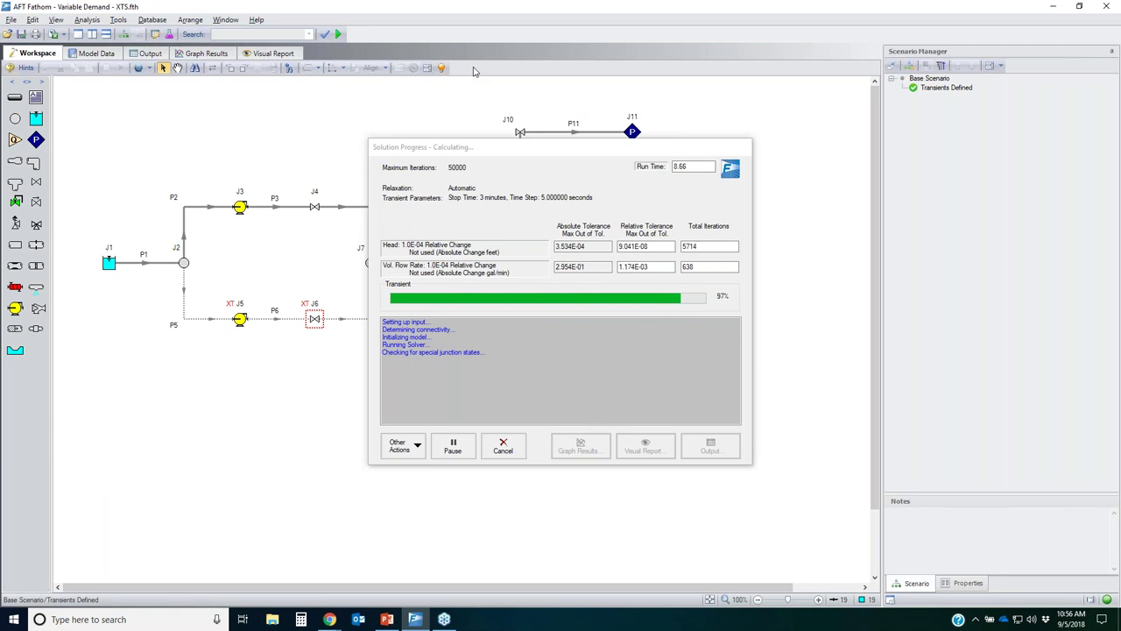
pyautogui.click(710, 446)
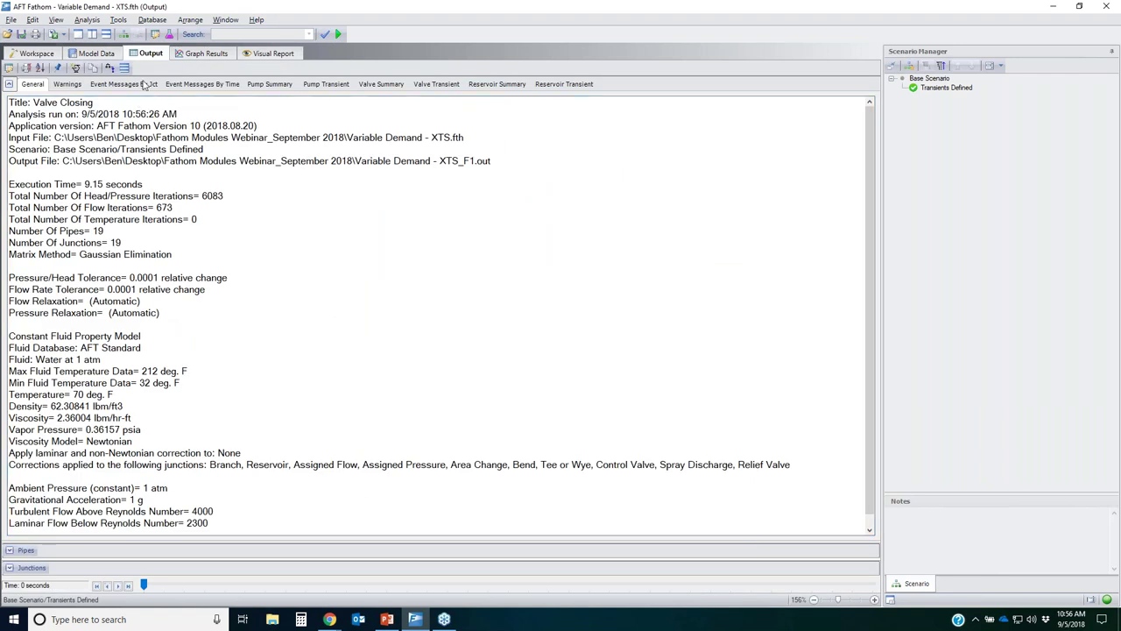
# Read the transient event messages sorted by junction and by time
pyautogui.click(192, 83)
pyautogui.click(125, 84)
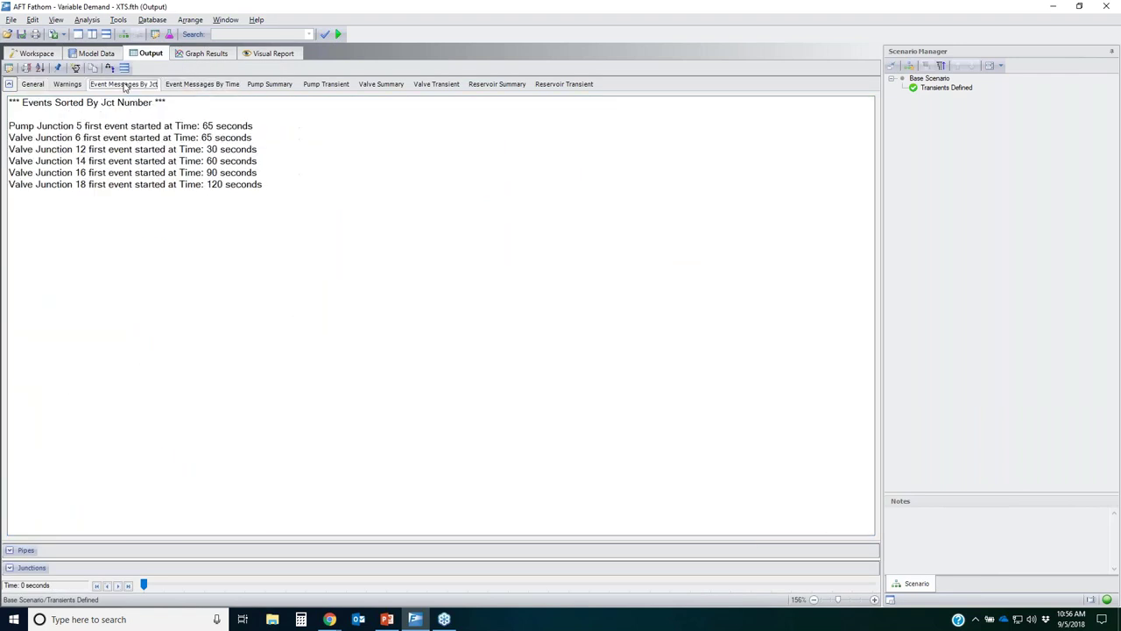
pyautogui.click(193, 84)
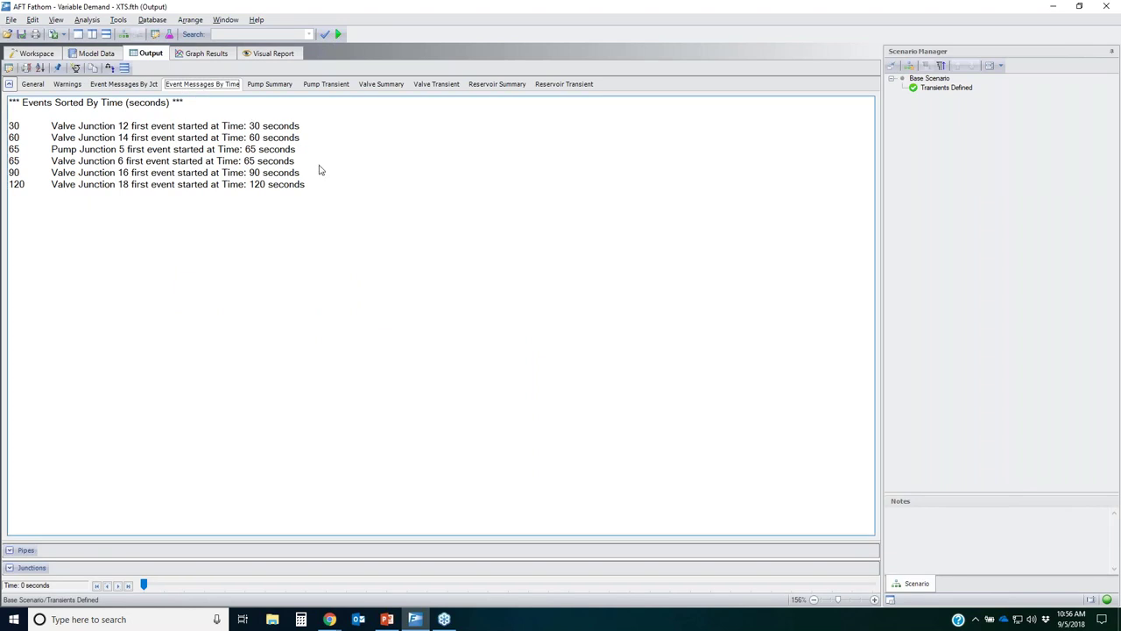
# Place the output side by side with the workspace and fit the whole model in the workspace view
pyautogui.moveTo(230, 88); pyautogui.dragTo(464, 329)
pyautogui.click(28, 53)
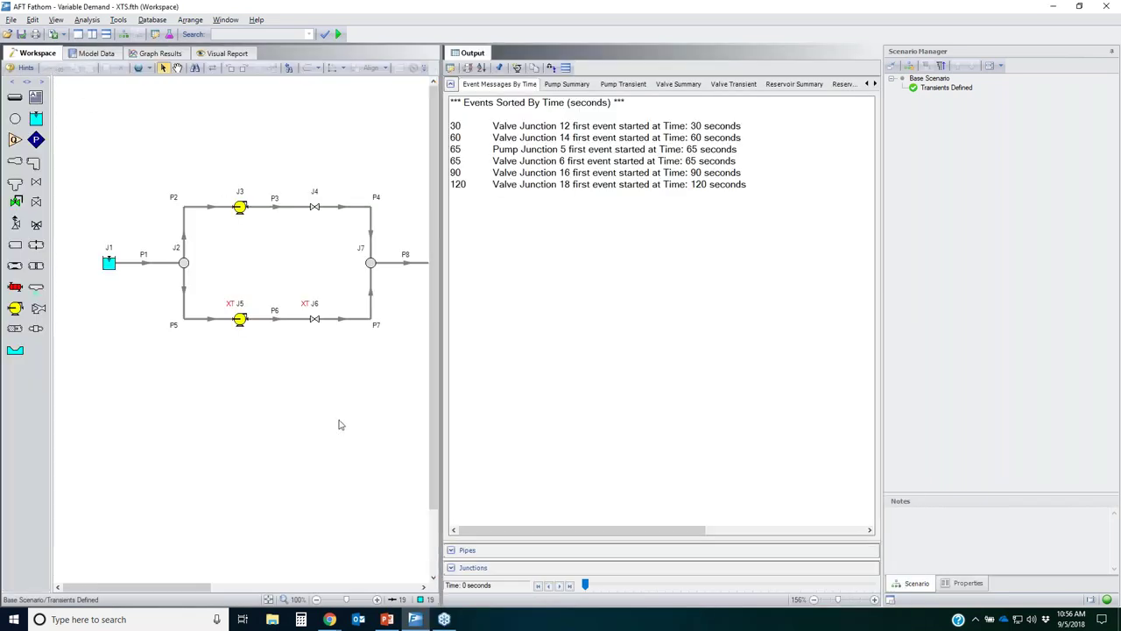
pyautogui.click(272, 599)
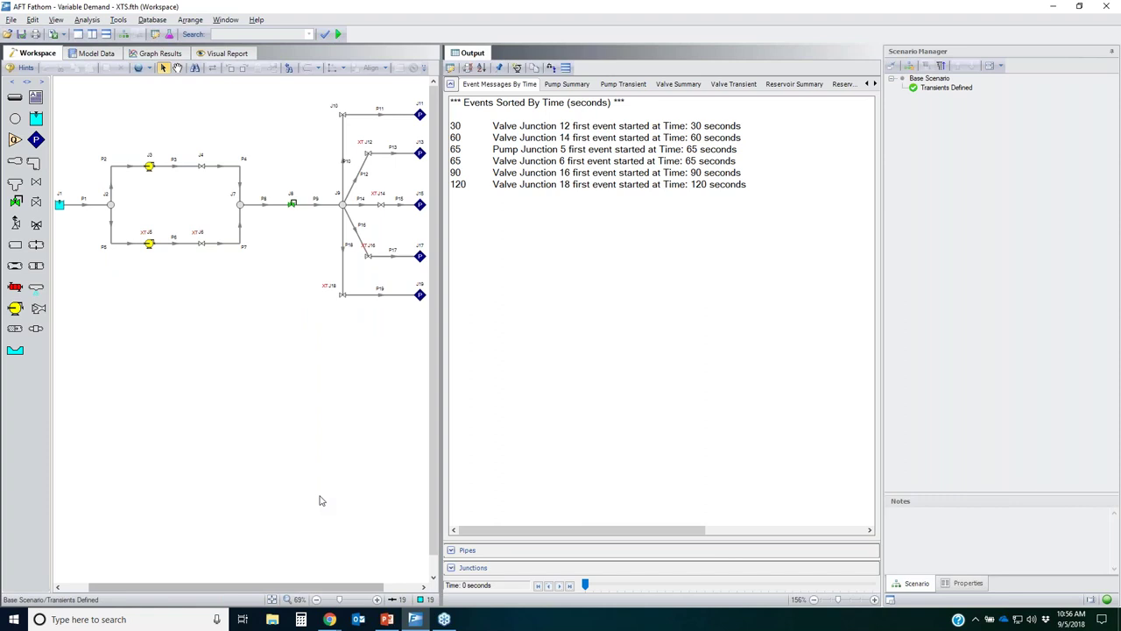
# Go through the time-sorted event messages, matching the entries for valves 12 and 14 to their junctions in the workspace
pyautogui.click(643, 128)
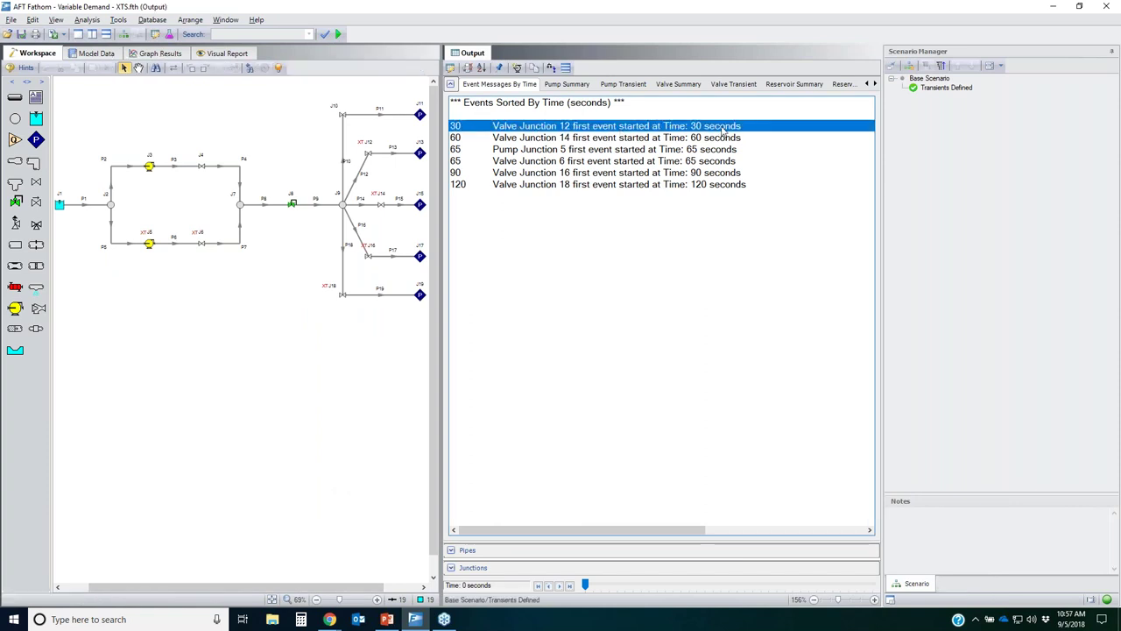
pyautogui.click(370, 155)
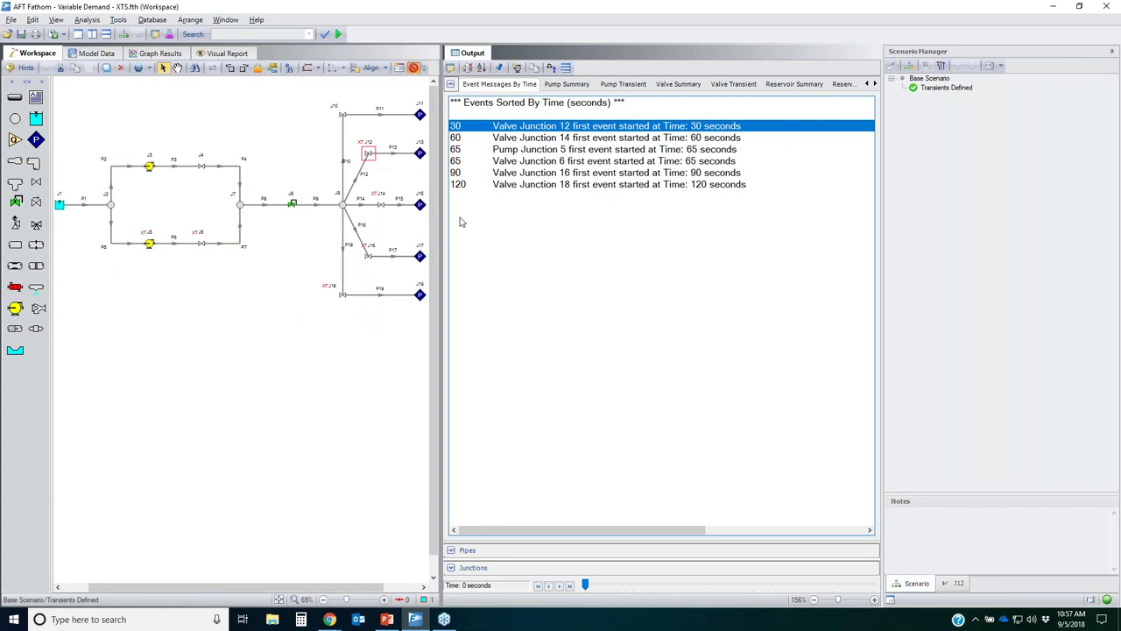
pyautogui.click(565, 139)
pyautogui.click(384, 211)
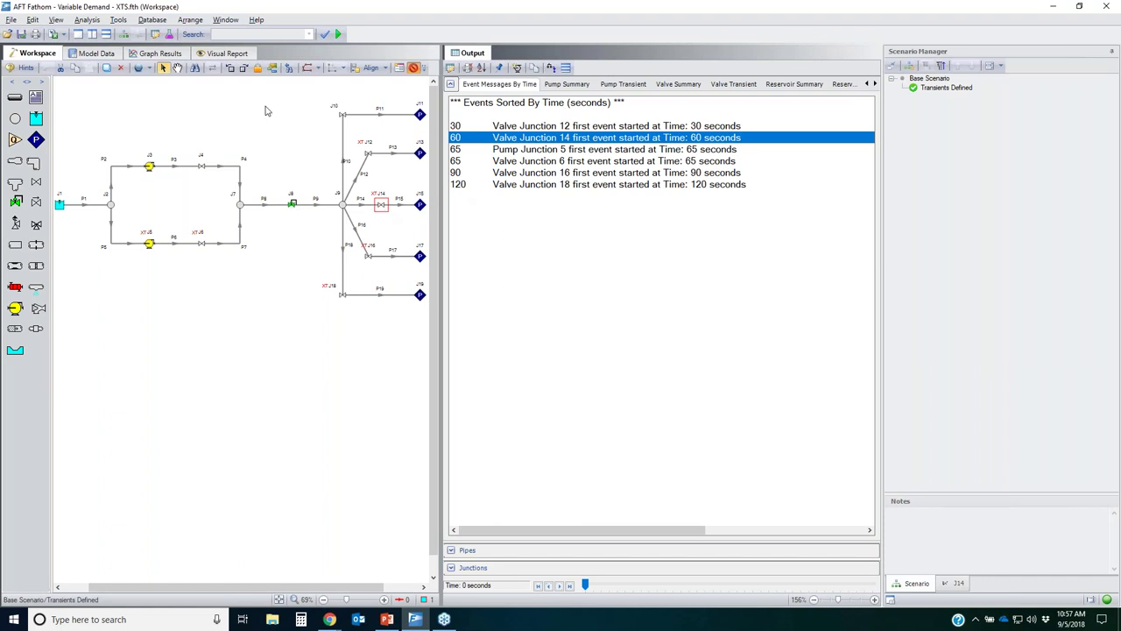
pyautogui.click(669, 153)
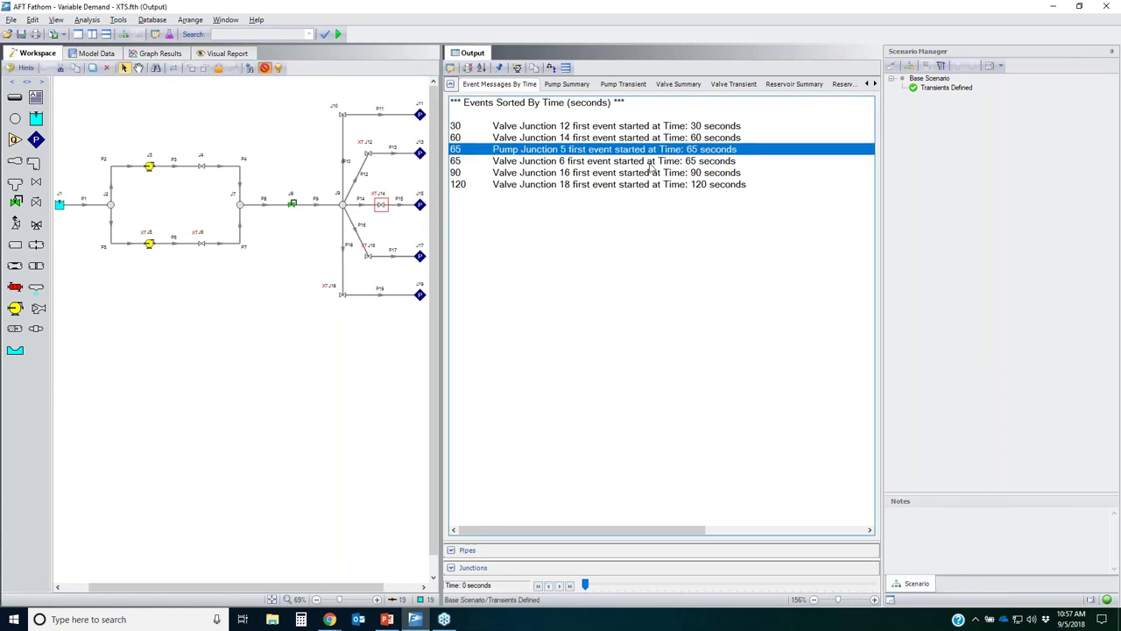
pyautogui.click(663, 164)
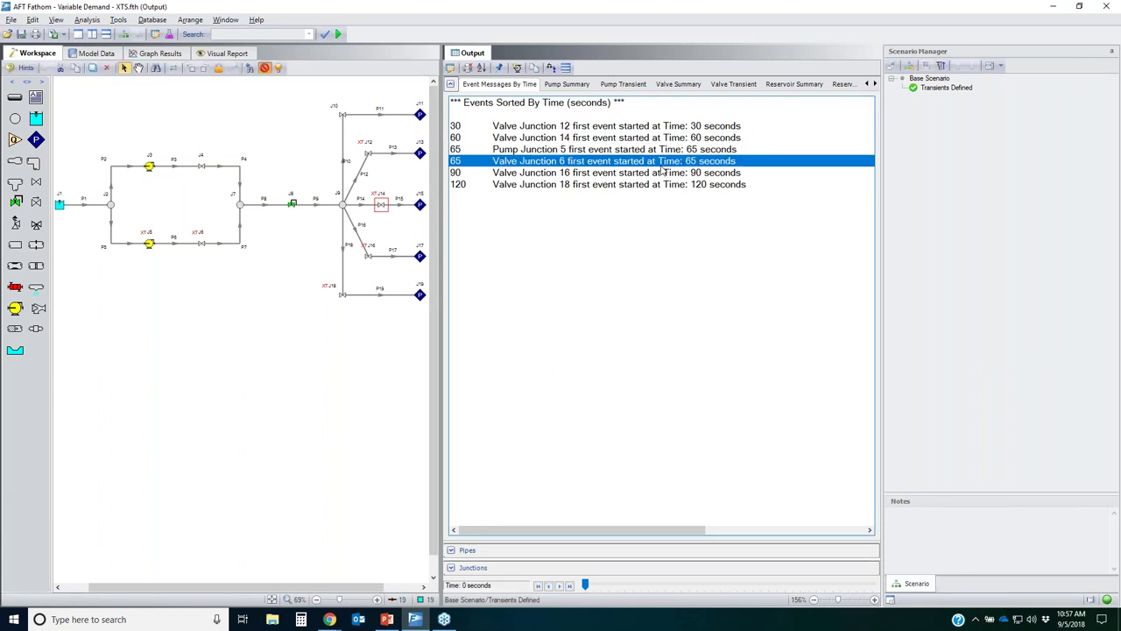
pyautogui.click(645, 175)
pyautogui.click(644, 185)
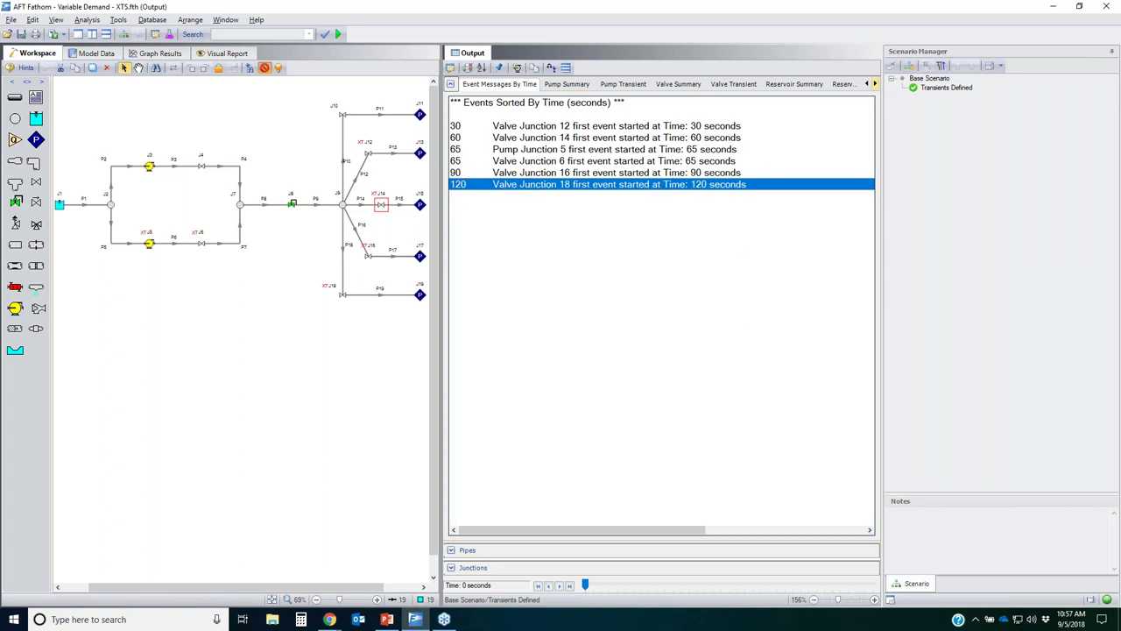
# Expand control valve J8's results in the Valve Transient table and plot its open percentage over time with Quick Graph
pyautogui.click(874, 84)
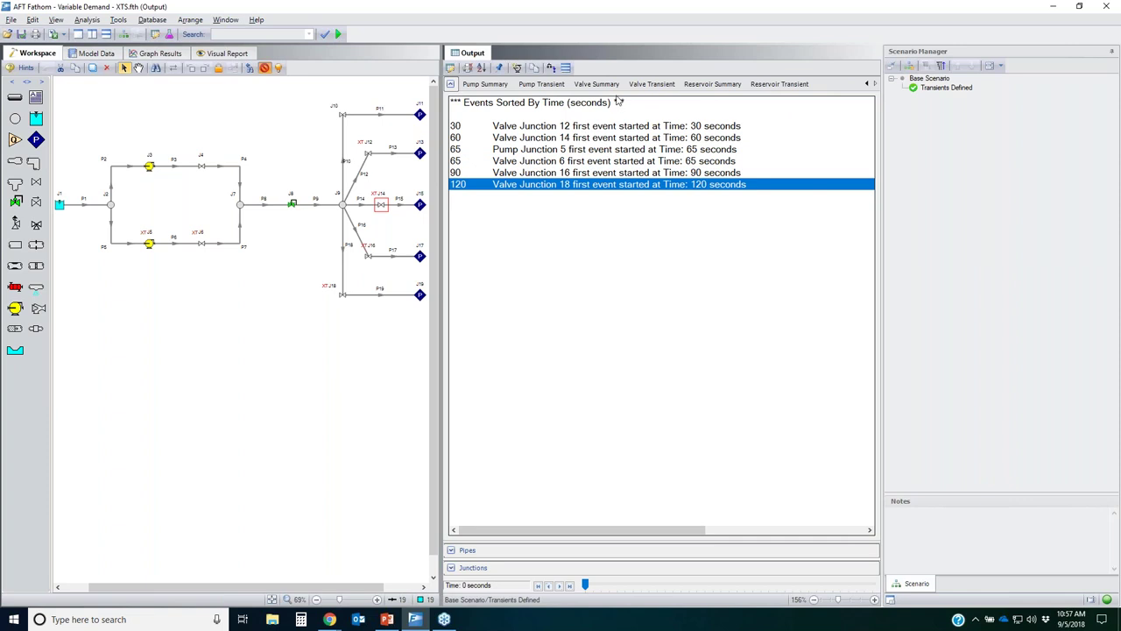
pyautogui.click(651, 84)
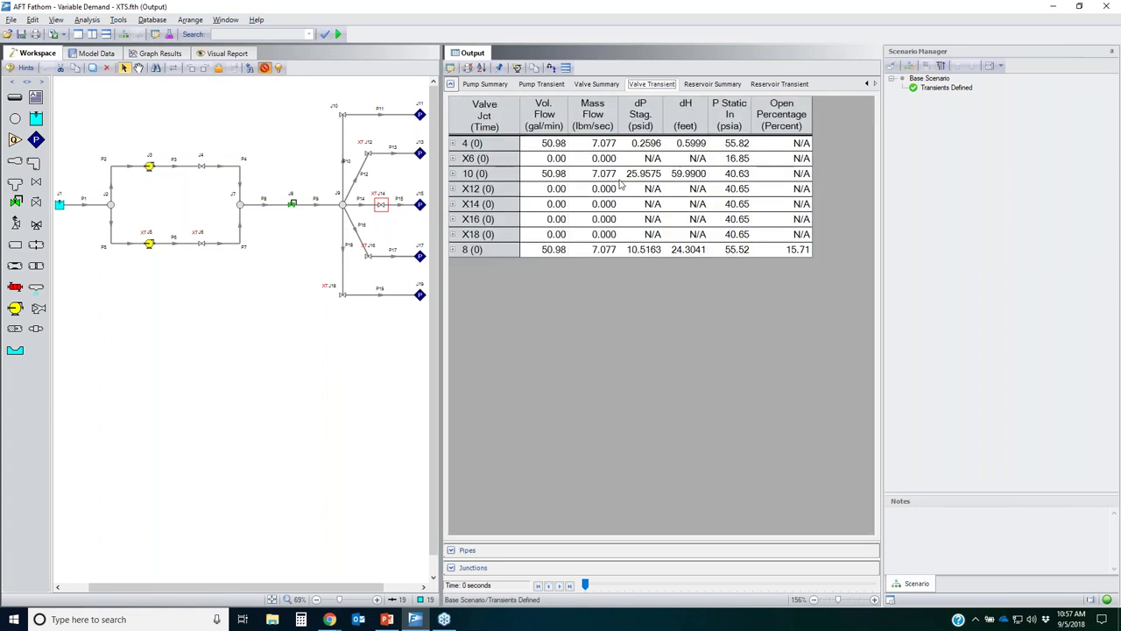
pyautogui.click(452, 250)
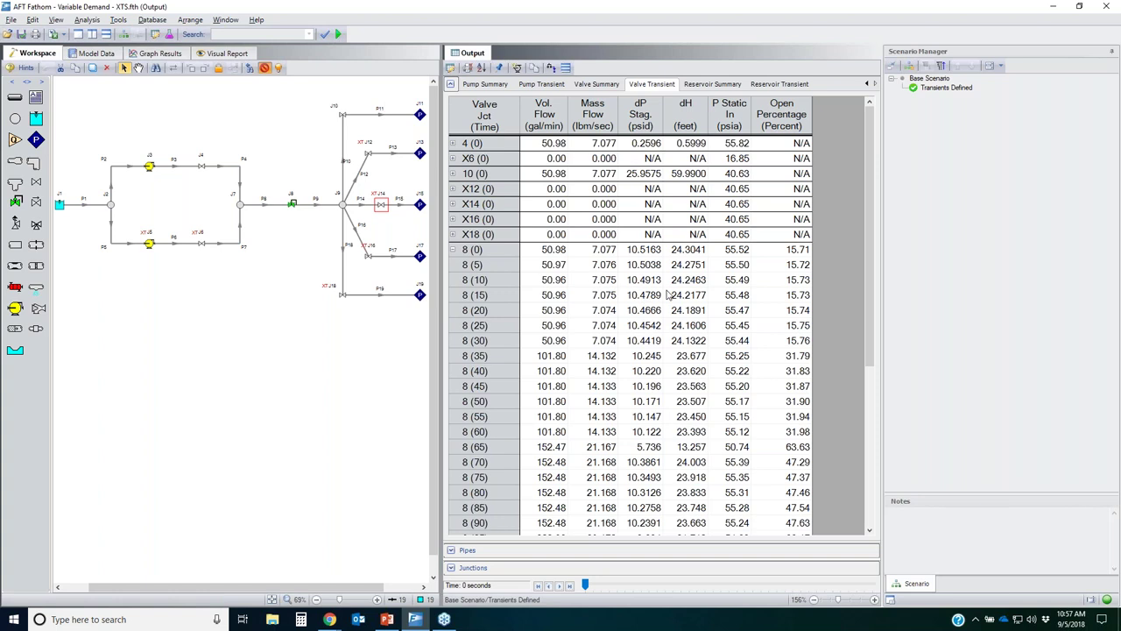
pyautogui.rightClick(796, 282)
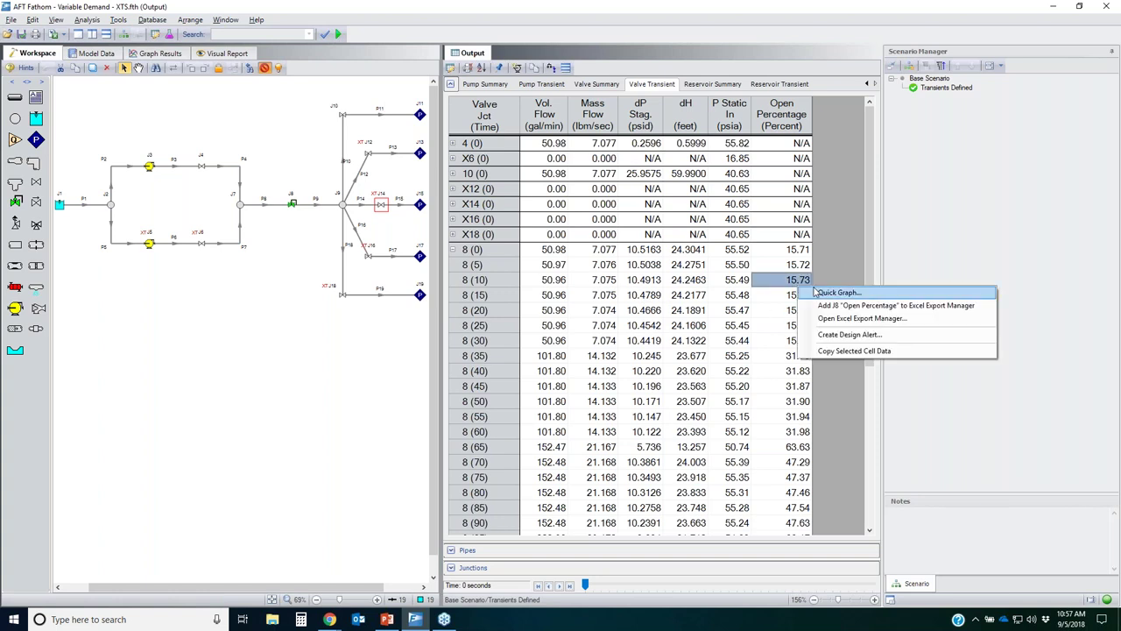
pyautogui.click(862, 293)
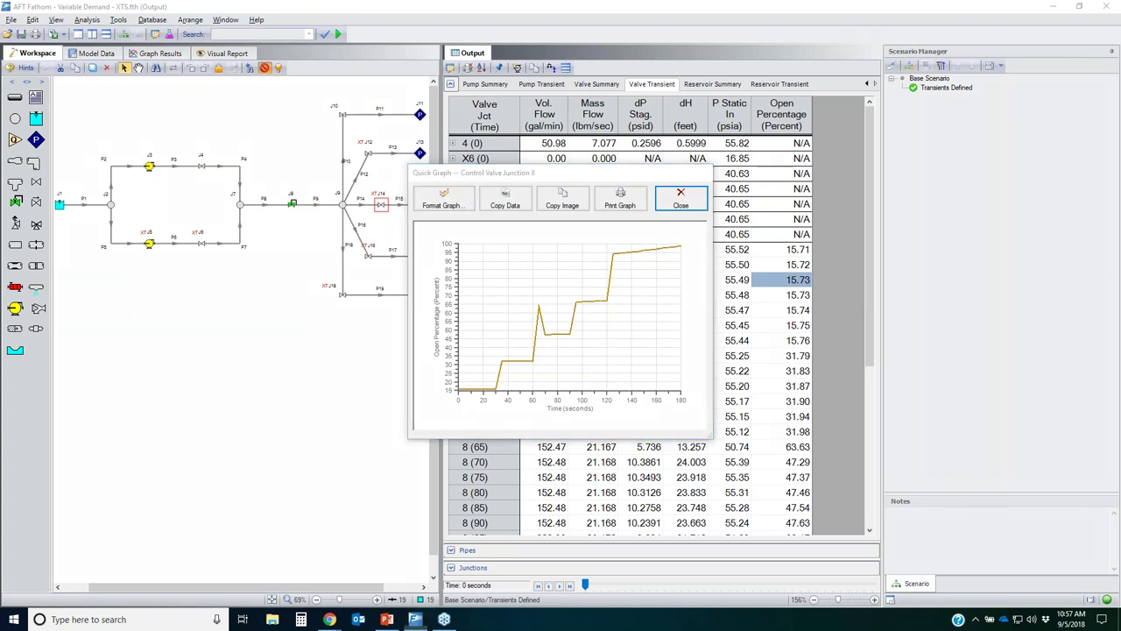
# Trace the open percentage curve and its crossing near 50 percent with temporary freehand marks, clear them and close the graph
pyautogui.moveTo(426, 275)
pyautogui.mouseDown()
pyautogui.moveTo(425, 352)
pyautogui.moveTo(449, 323)
pyautogui.moveTo(427, 276)
pyautogui.mouseUp()
pyautogui.moveTo(462, 386); pyautogui.dragTo(499, 383)
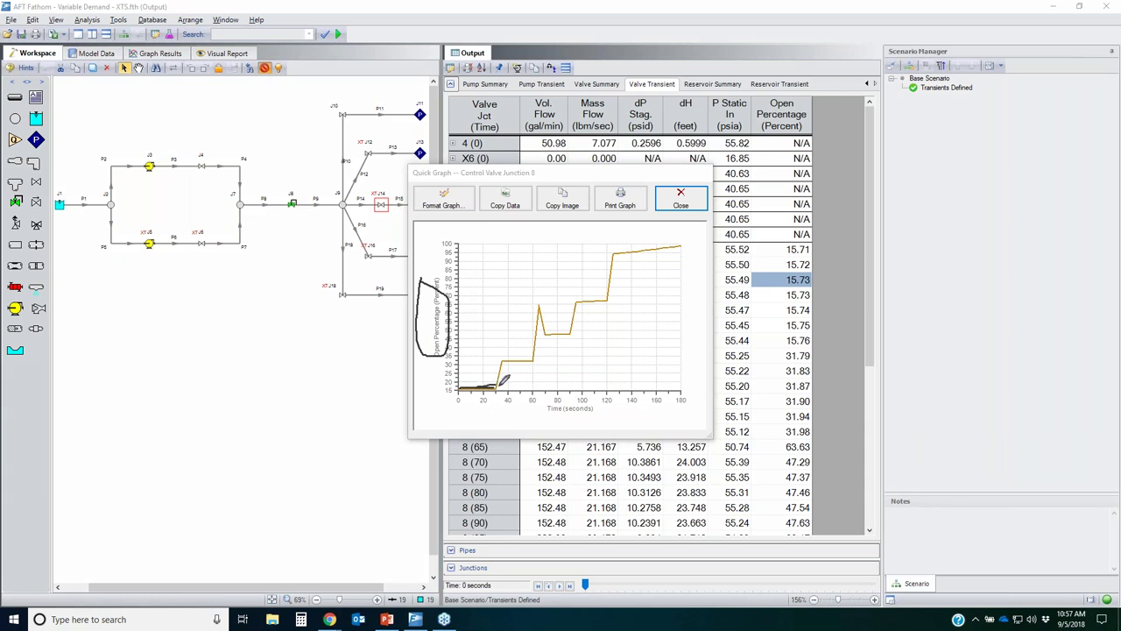
pyautogui.moveTo(499, 385)
pyautogui.mouseDown()
pyautogui.moveTo(496, 363)
pyautogui.moveTo(538, 359)
pyautogui.mouseUp()
pyautogui.moveTo(535, 359)
pyautogui.mouseDown()
pyautogui.moveTo(540, 308)
pyautogui.moveTo(553, 341)
pyautogui.moveTo(546, 350)
pyautogui.moveTo(534, 329)
pyautogui.moveTo(532, 400)
pyautogui.mouseUp()
pyautogui.moveTo(458, 331); pyautogui.dragTo(537, 330)
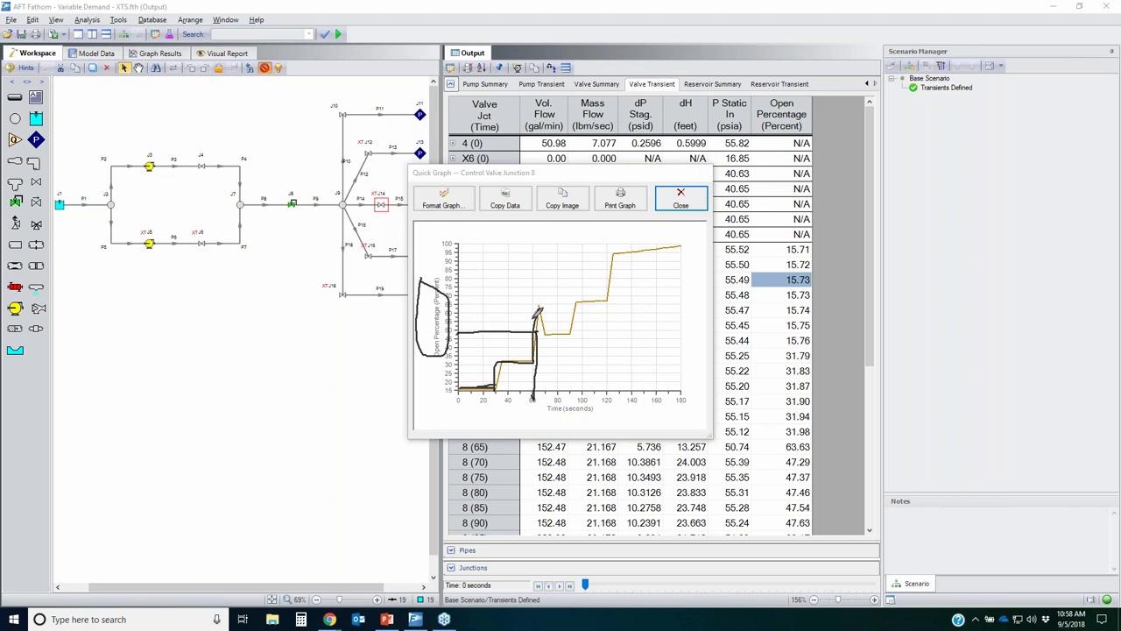
pyautogui.moveTo(543, 302)
pyautogui.mouseDown()
pyautogui.moveTo(552, 333)
pyautogui.moveTo(559, 309)
pyautogui.moveTo(570, 329)
pyautogui.moveTo(577, 299)
pyautogui.moveTo(607, 301)
pyautogui.moveTo(625, 255)
pyautogui.moveTo(694, 236)
pyautogui.mouseUp()
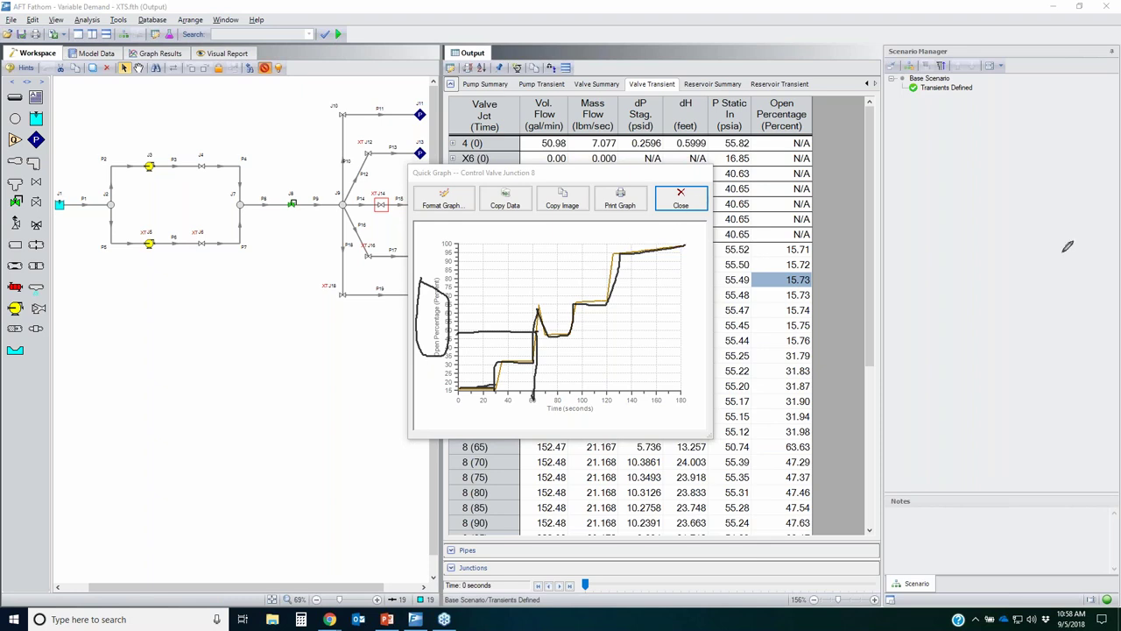
pyautogui.press('Escape')
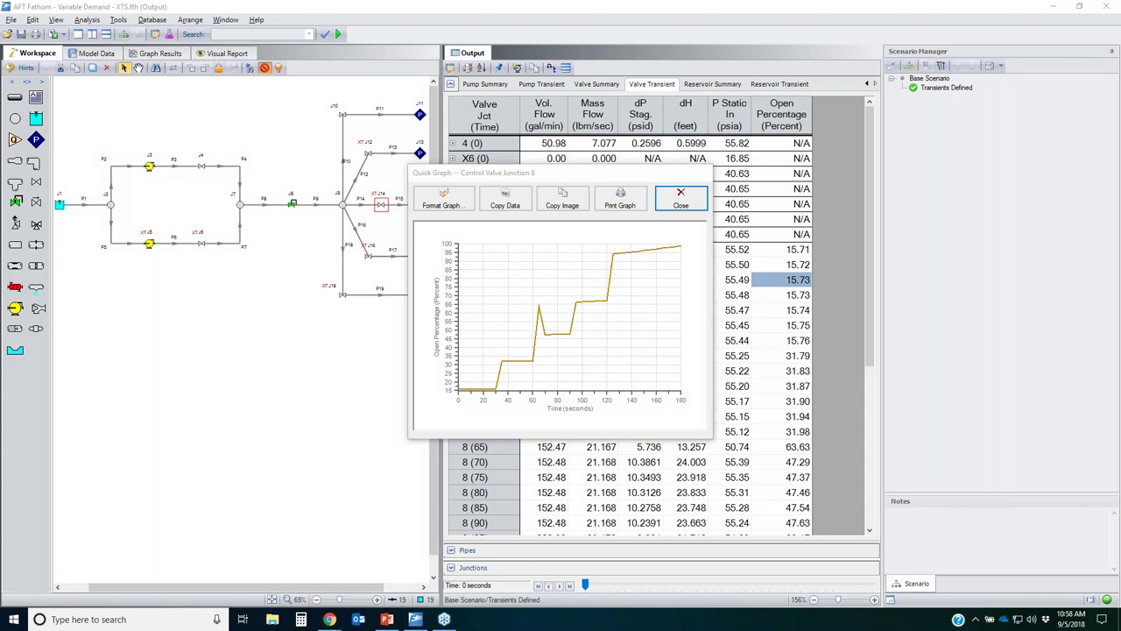
pyautogui.click(680, 199)
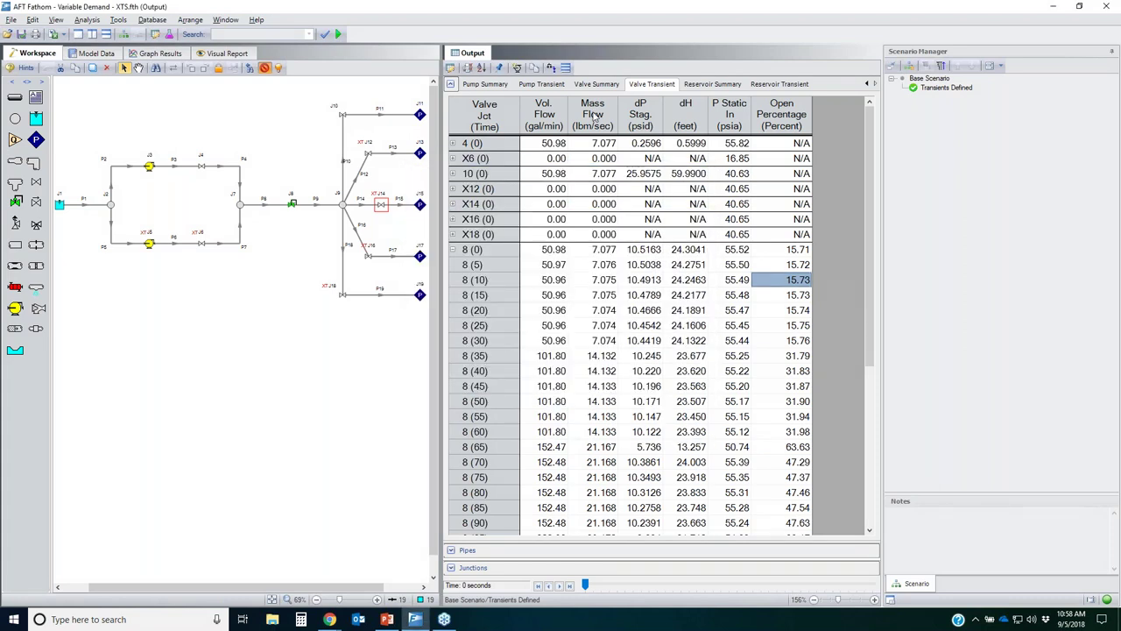
# Expand pump J3's transient results and plot its volumetric flow over time with Quick Graph
pyautogui.click(529, 84)
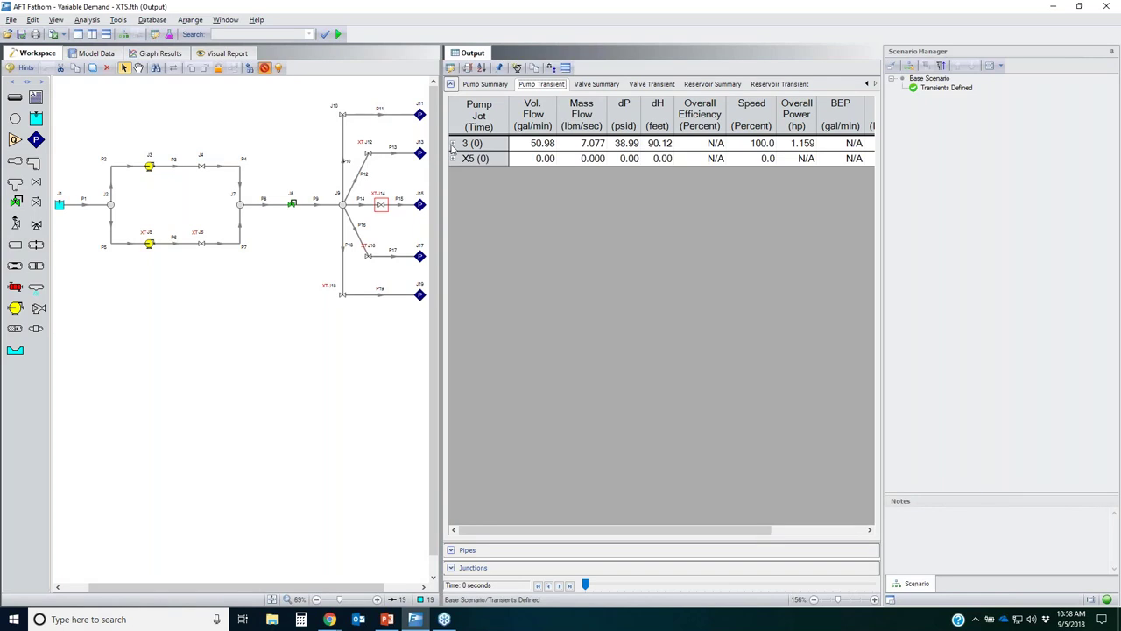
pyautogui.click(453, 143)
pyautogui.rightClick(531, 177)
pyautogui.click(550, 183)
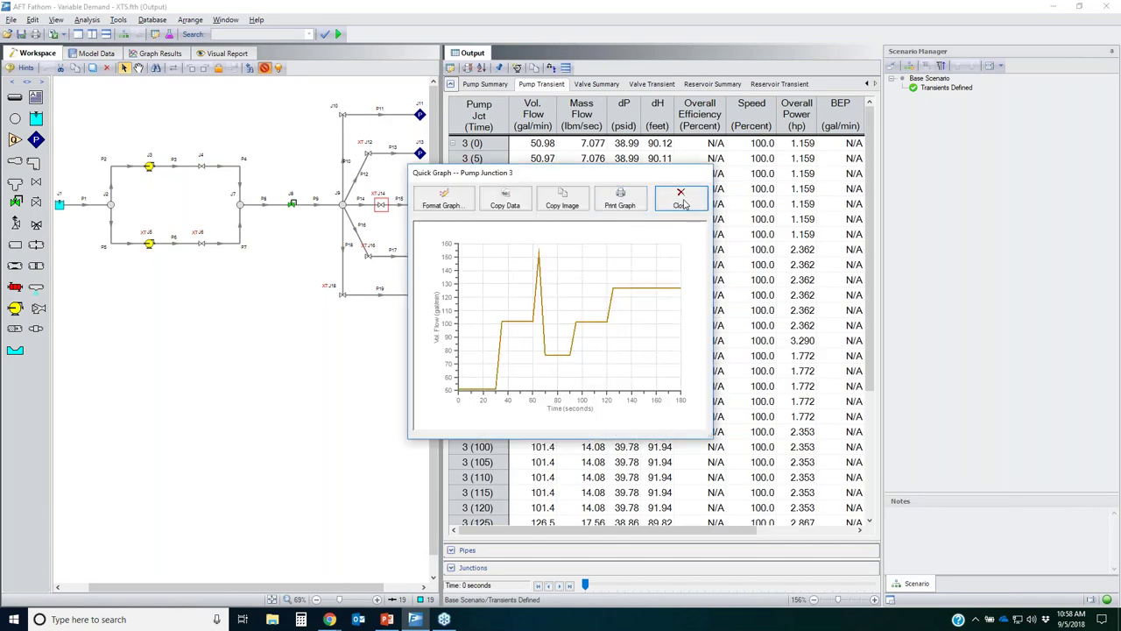
# Close pump J3's graph and collapse its results, then expand pump J5's transient results and plot its volumetric flow with Quick Graph
pyautogui.click(680, 199)
pyautogui.click(453, 143)
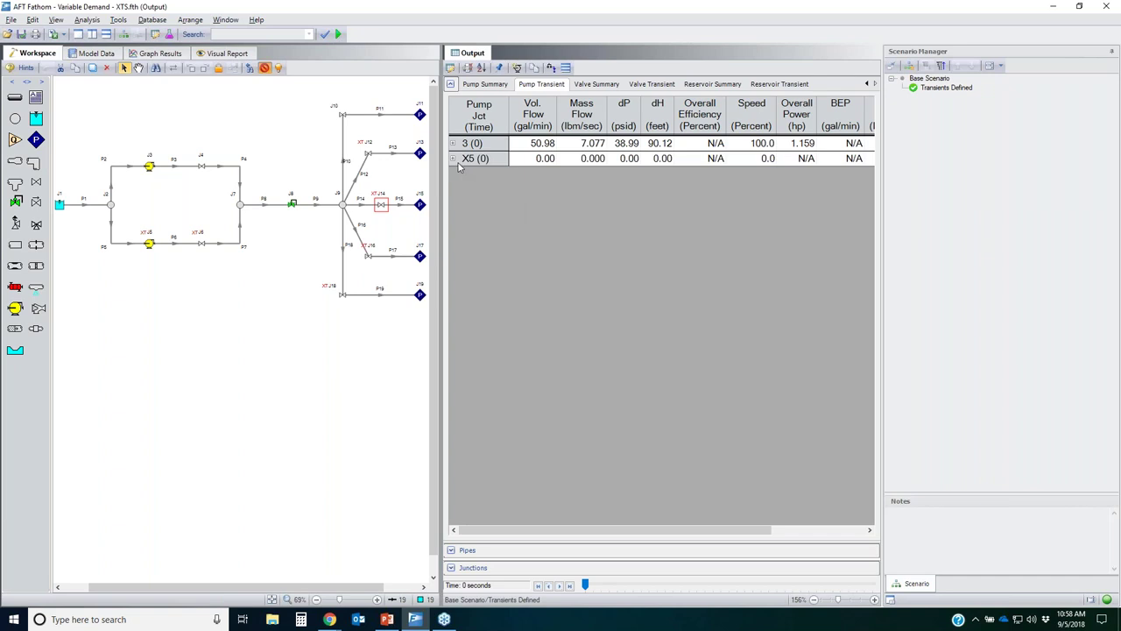
pyautogui.click(454, 158)
pyautogui.rightClick(559, 194)
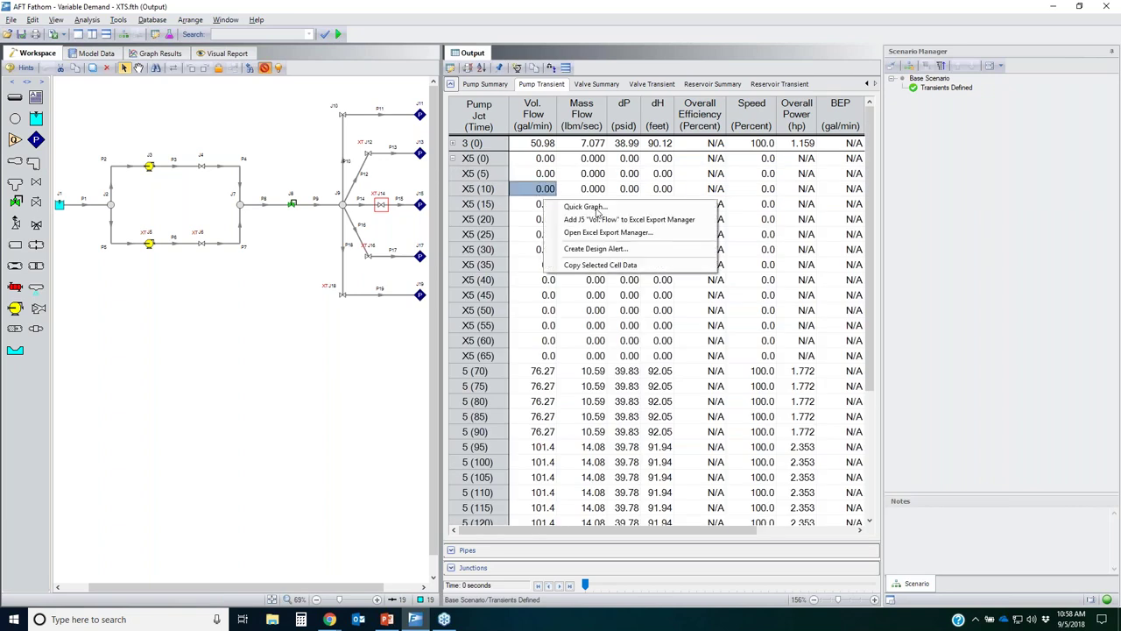
pyautogui.click(606, 207)
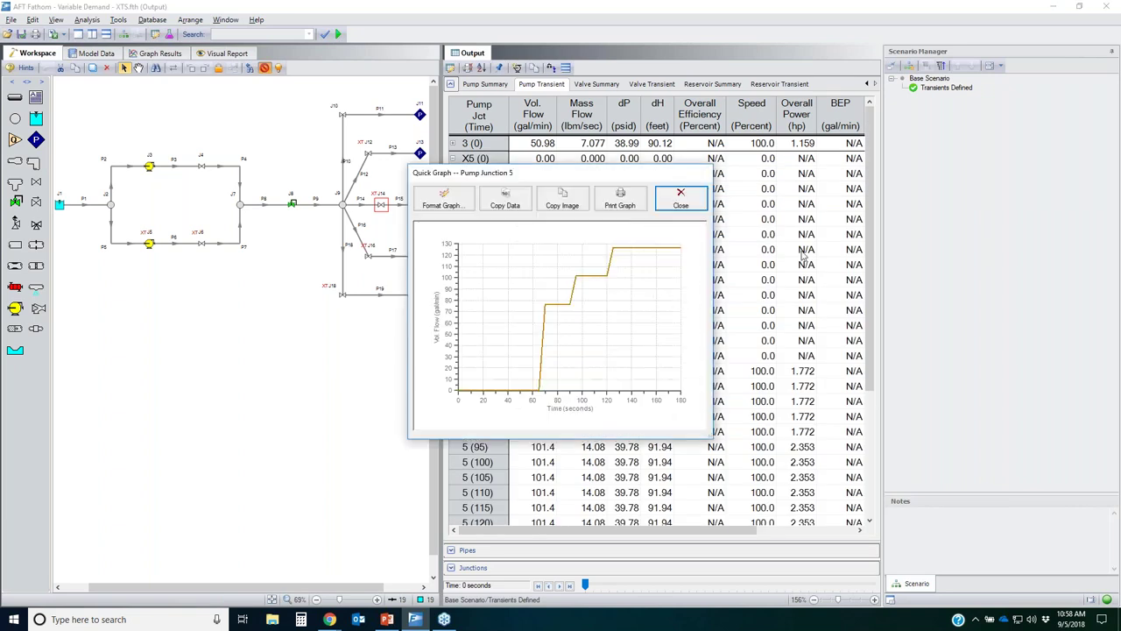
# Trace pump J5's stepped volumetric flow curve with a temporary freehand mark, clear it and close the graph
pyautogui.click(1102, 167)
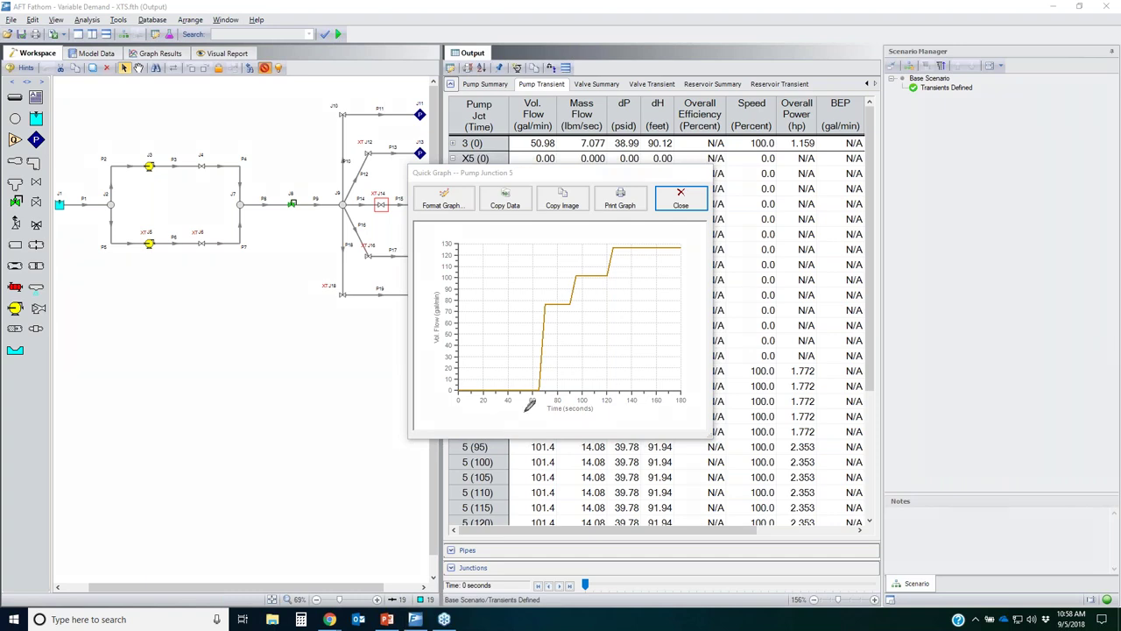
pyautogui.moveTo(457, 389)
pyautogui.mouseDown()
pyautogui.moveTo(539, 387)
pyautogui.moveTo(540, 299)
pyautogui.moveTo(574, 302)
pyautogui.moveTo(574, 277)
pyautogui.moveTo(610, 277)
pyautogui.moveTo(620, 249)
pyautogui.moveTo(684, 249)
pyautogui.mouseUp()
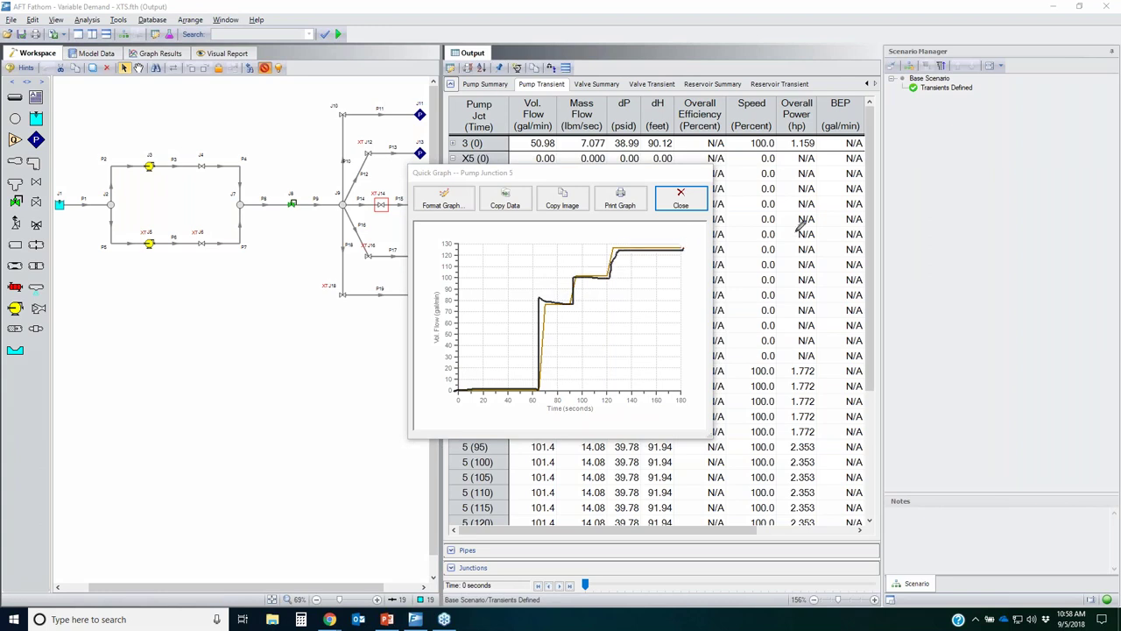
pyautogui.press('Escape')
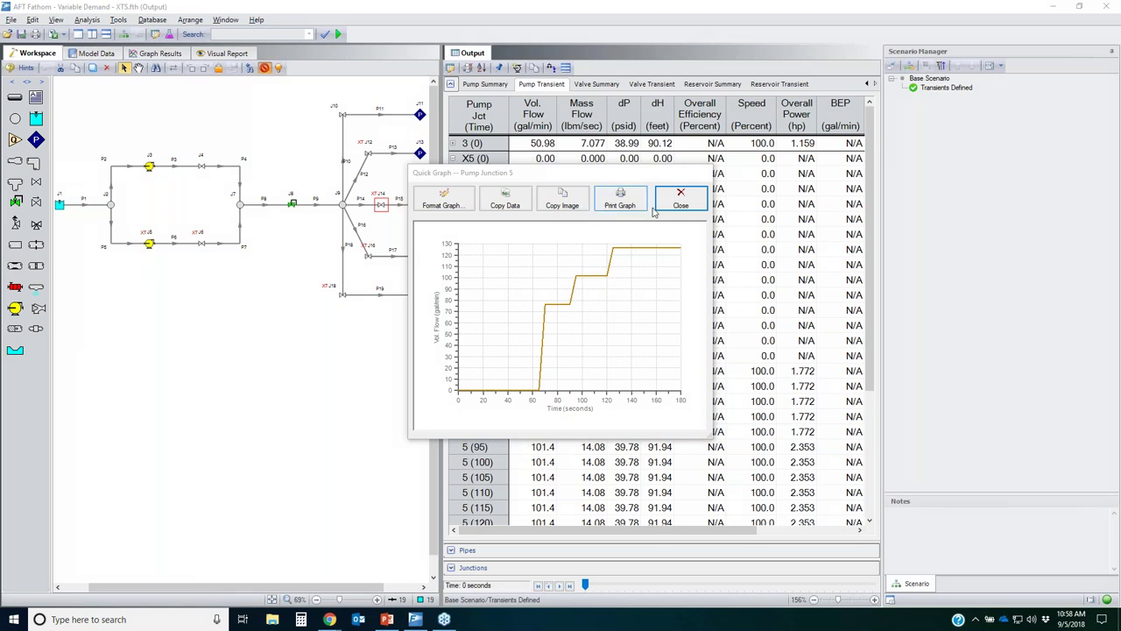
# Expand reservoir J1's results in the Reservoir Transient table and plot its liquid height over time with Quick Graph
pyautogui.click(778, 84)
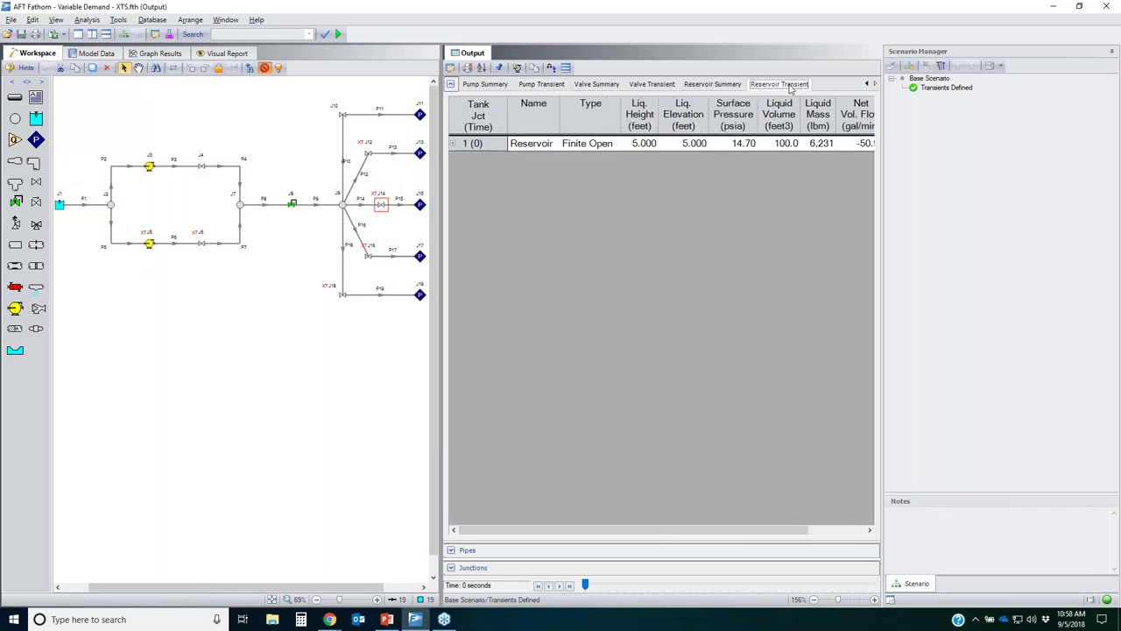
pyautogui.click(455, 146)
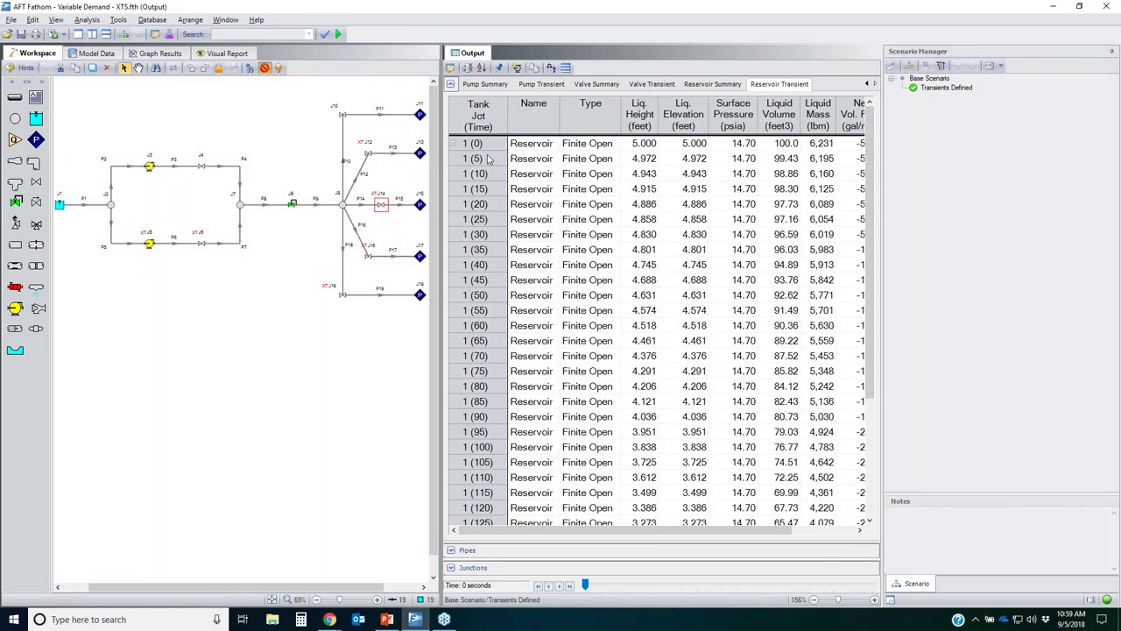
pyautogui.rightClick(638, 209)
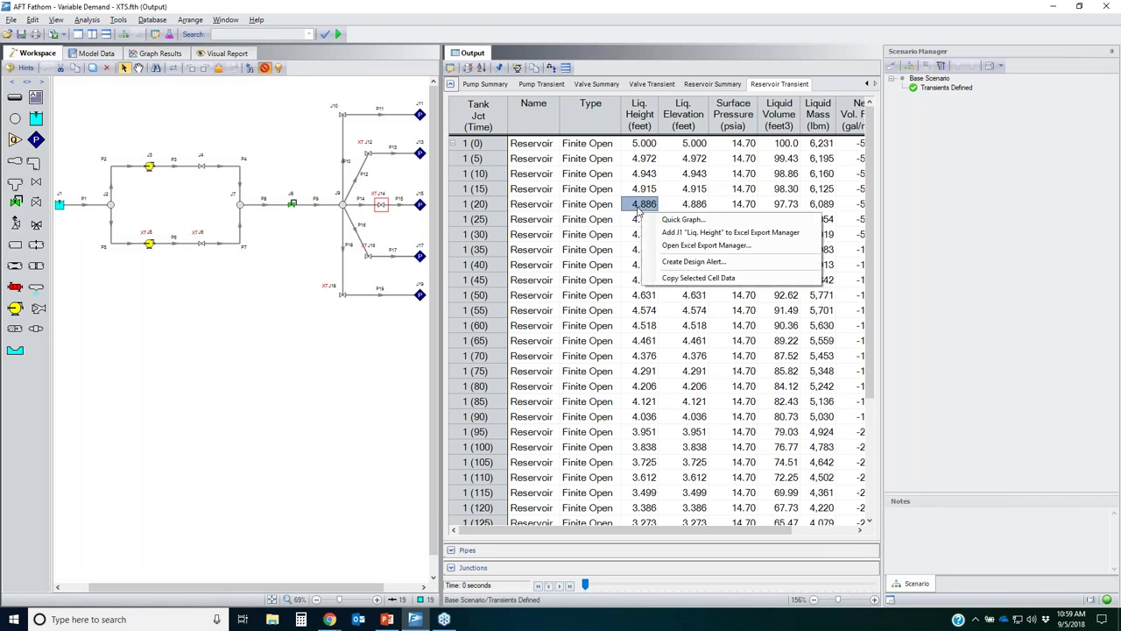
pyautogui.click(695, 220)
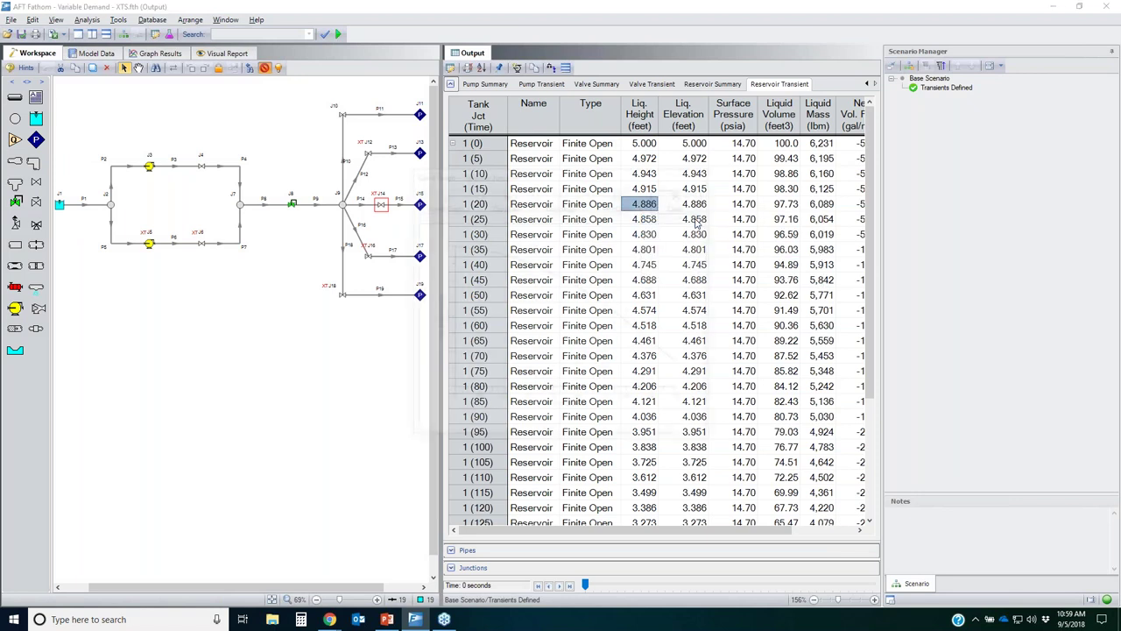
# Trace the declining liquid height curve with a temporary freehand mark, clear it and close the reservoir graph
pyautogui.click(970, 252)
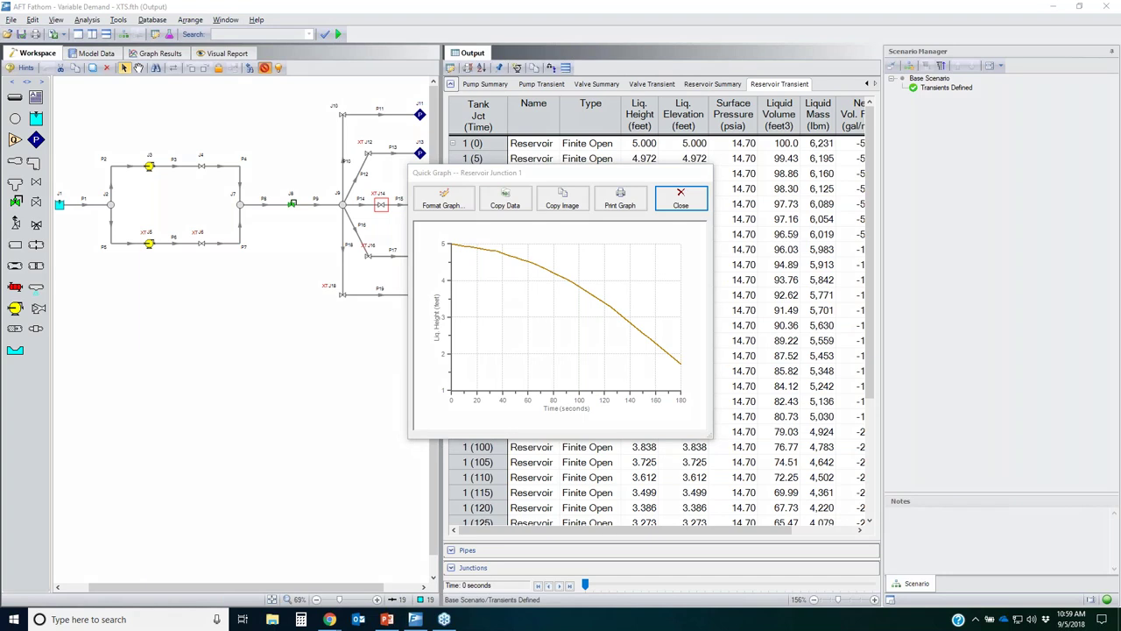
pyautogui.moveTo(450, 251)
pyautogui.mouseDown()
pyautogui.moveTo(597, 300)
pyautogui.moveTo(687, 364)
pyautogui.mouseUp()
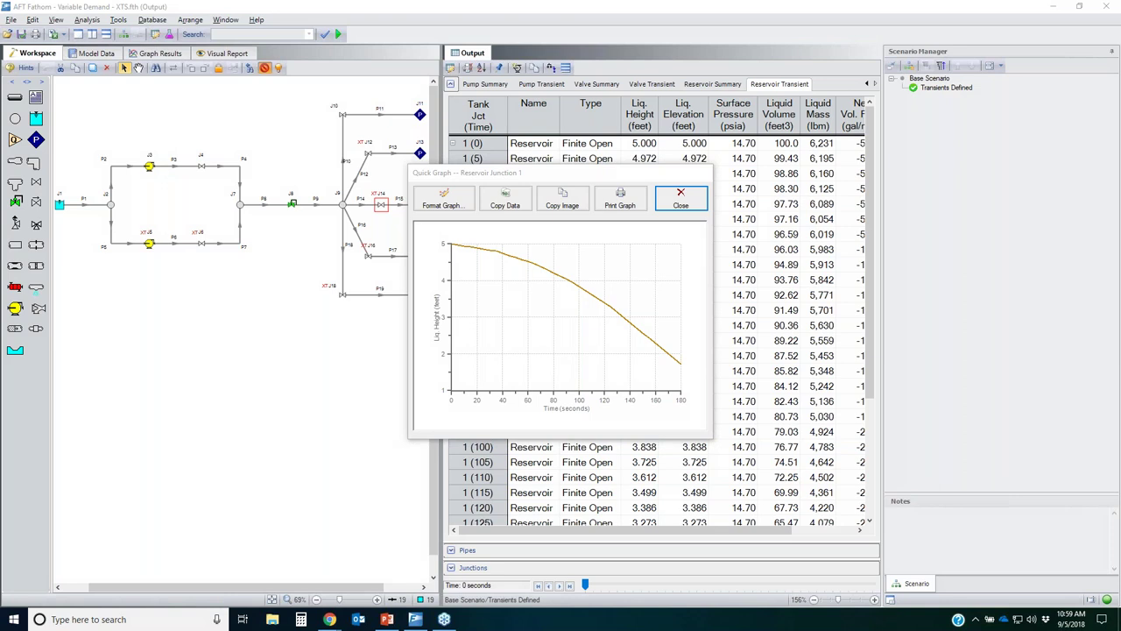
pyautogui.click(700, 188)
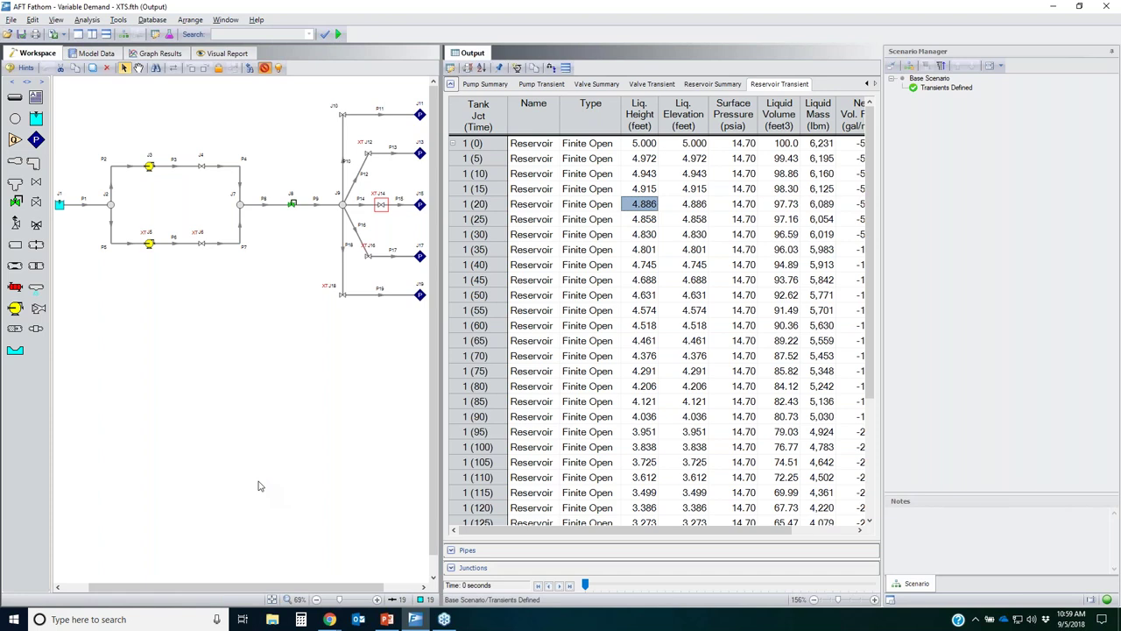
# Switch from the split layout to a single-window Workspace view and fit the whole pipe network in it
pyautogui.click(307, 452)
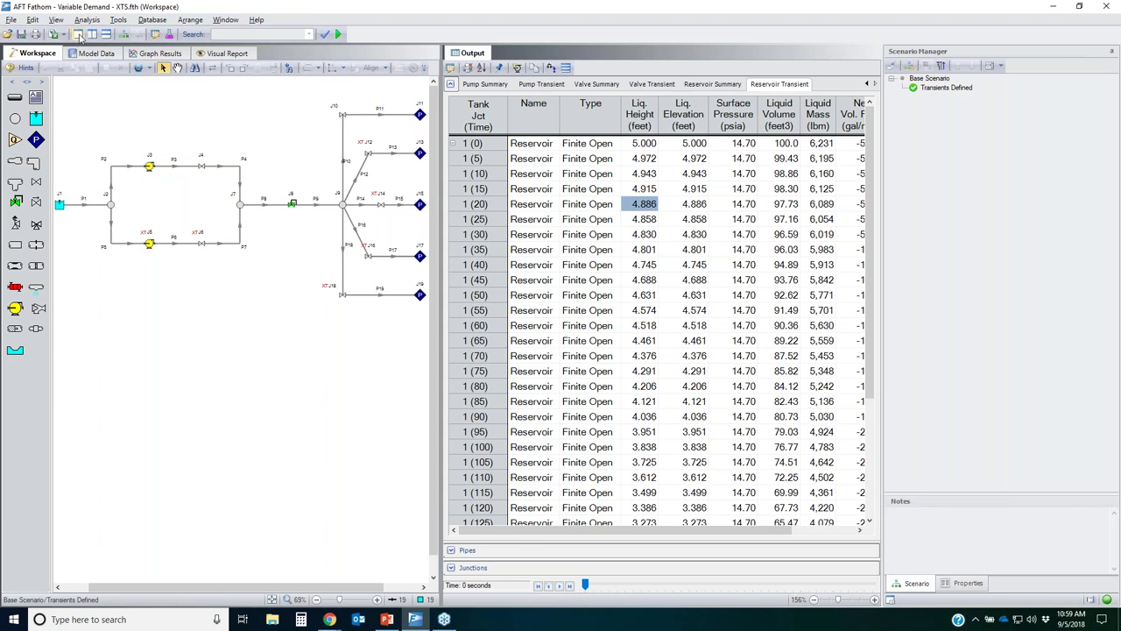
pyautogui.click(77, 35)
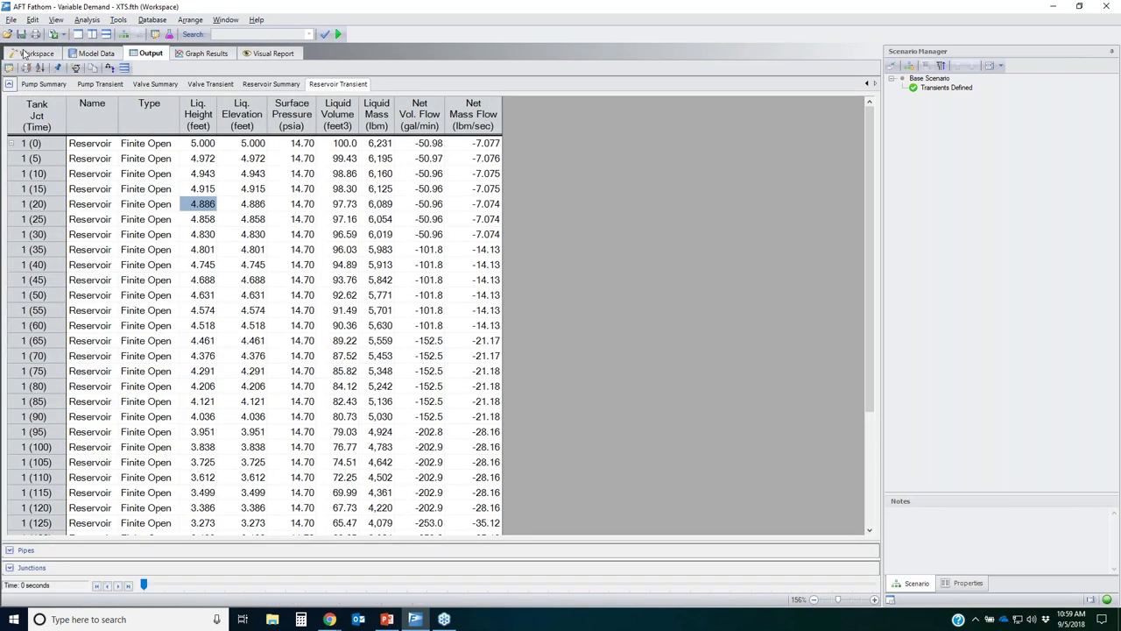
pyautogui.click(27, 53)
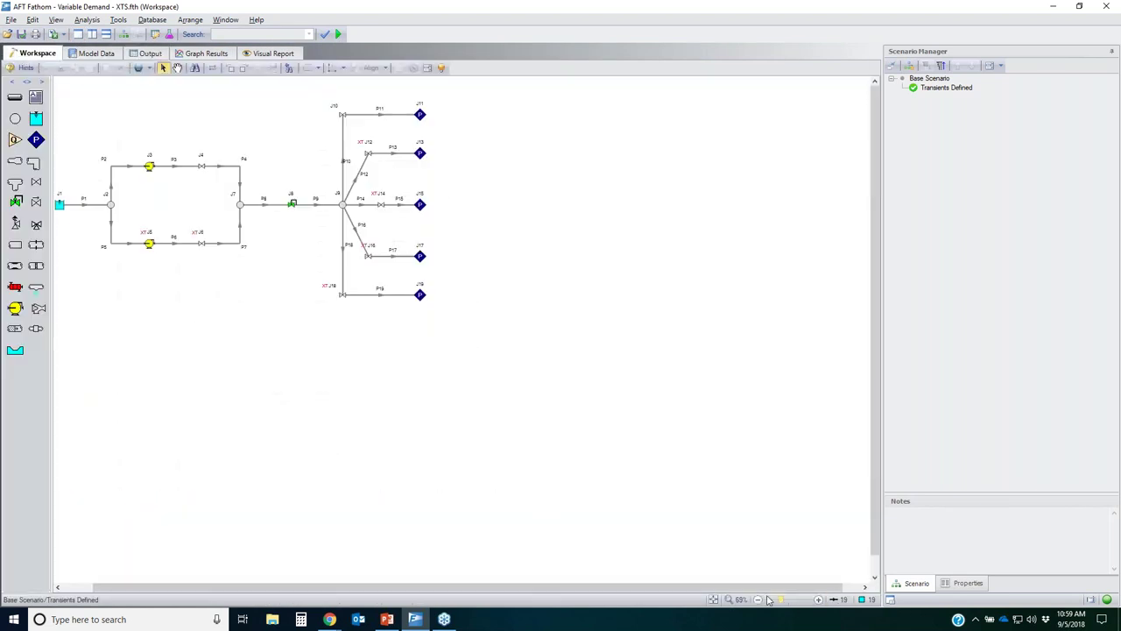
pyautogui.click(711, 599)
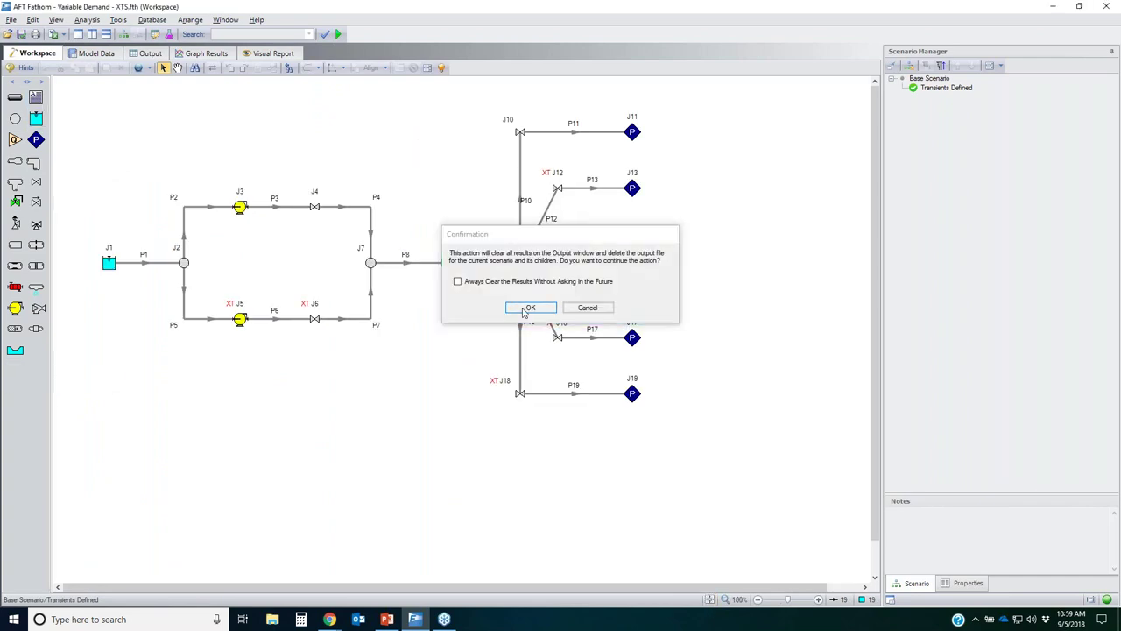
# Accept clearing the old results, place a reservoir, pump and valve in a column below reservoir J1, and connect them up to J1 with pipes
pyautogui.click(532, 310)
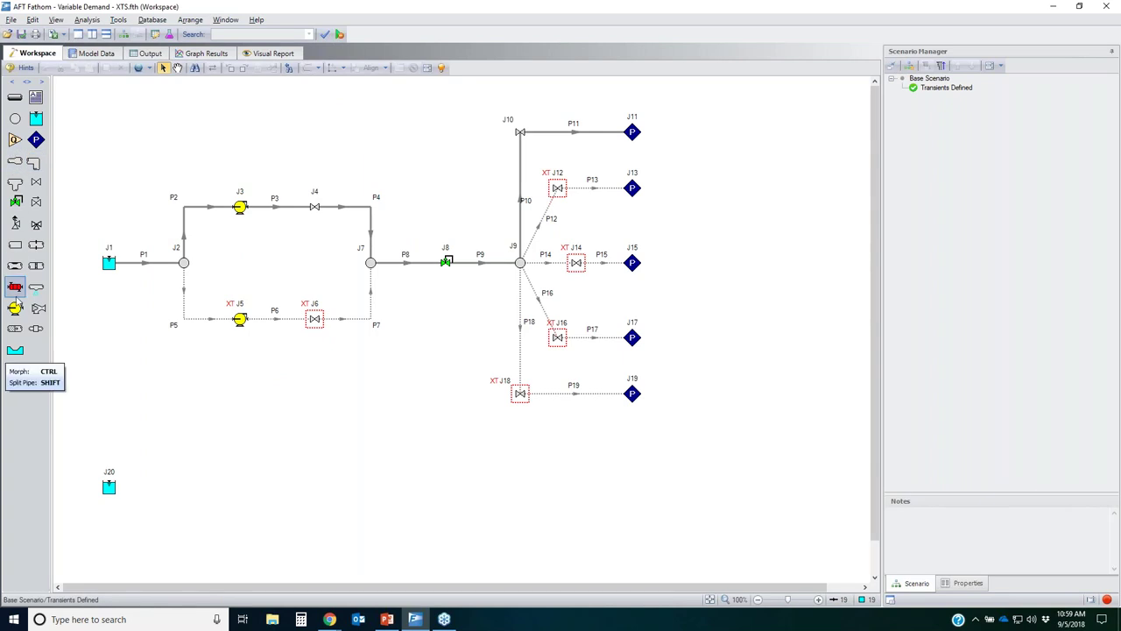
pyautogui.moveTo(15, 308); pyautogui.dragTo(109, 411)
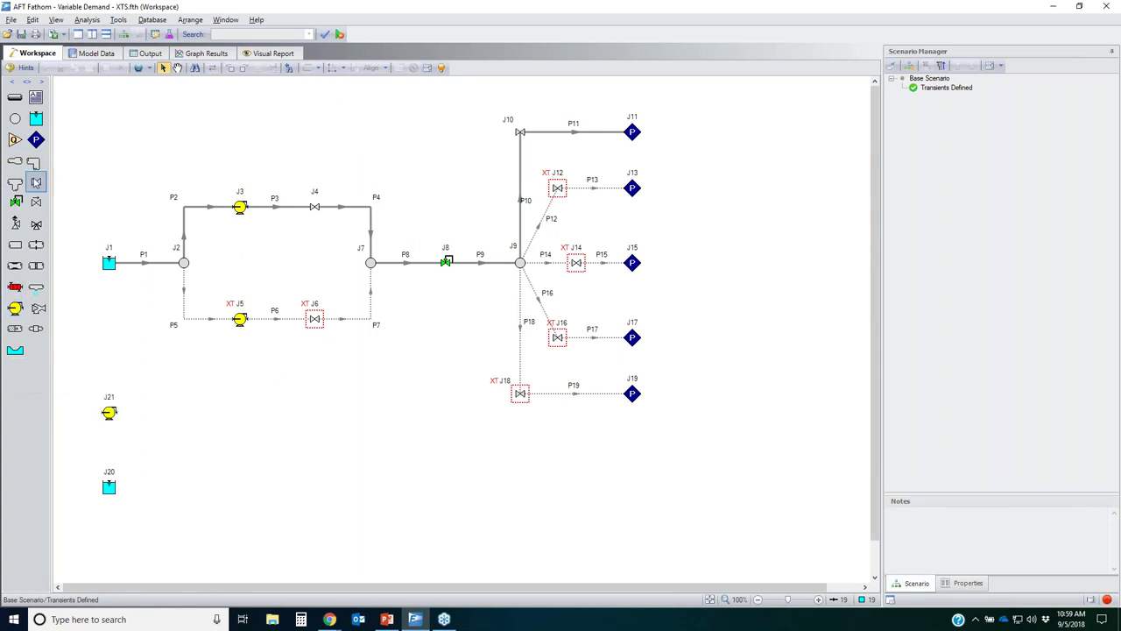
pyautogui.moveTo(35, 201); pyautogui.dragTo(109, 336)
pyautogui.click(15, 97)
pyautogui.moveTo(109, 487); pyautogui.dragTo(109, 264)
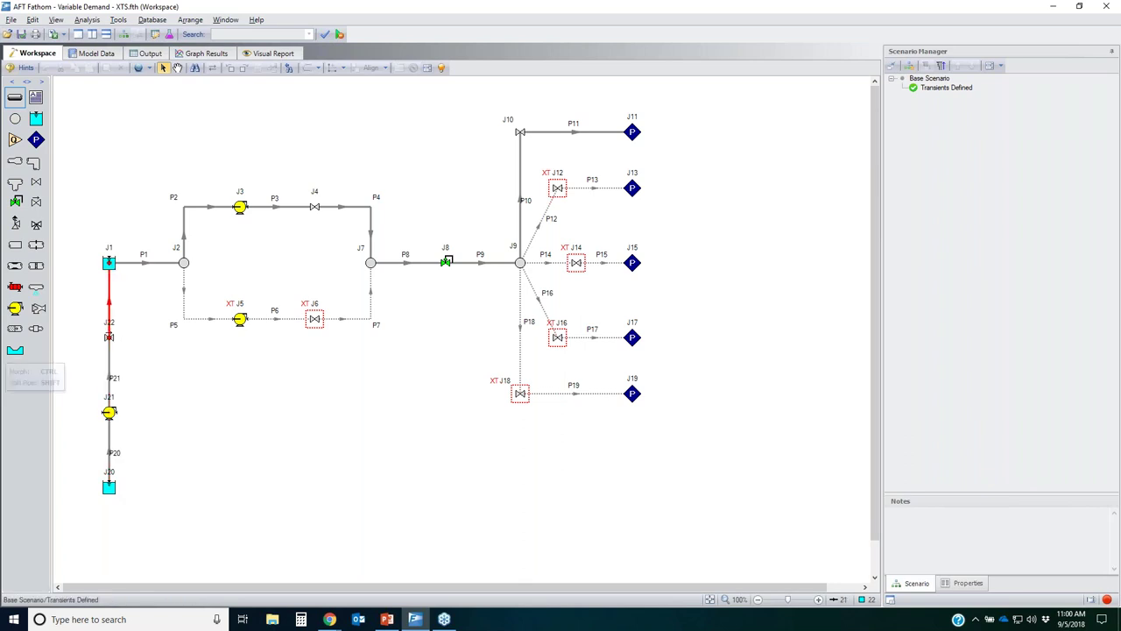
# Open the new pump J21's properties and copy all parameters from pump junction J3 into it
pyautogui.click(108, 487)
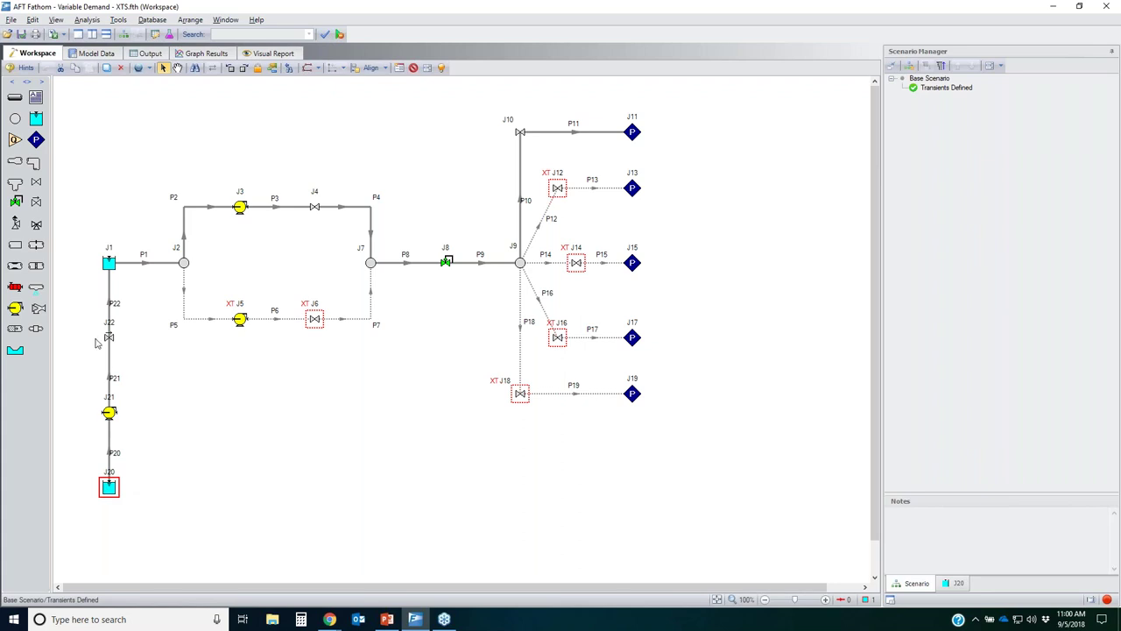
pyautogui.click(105, 412)
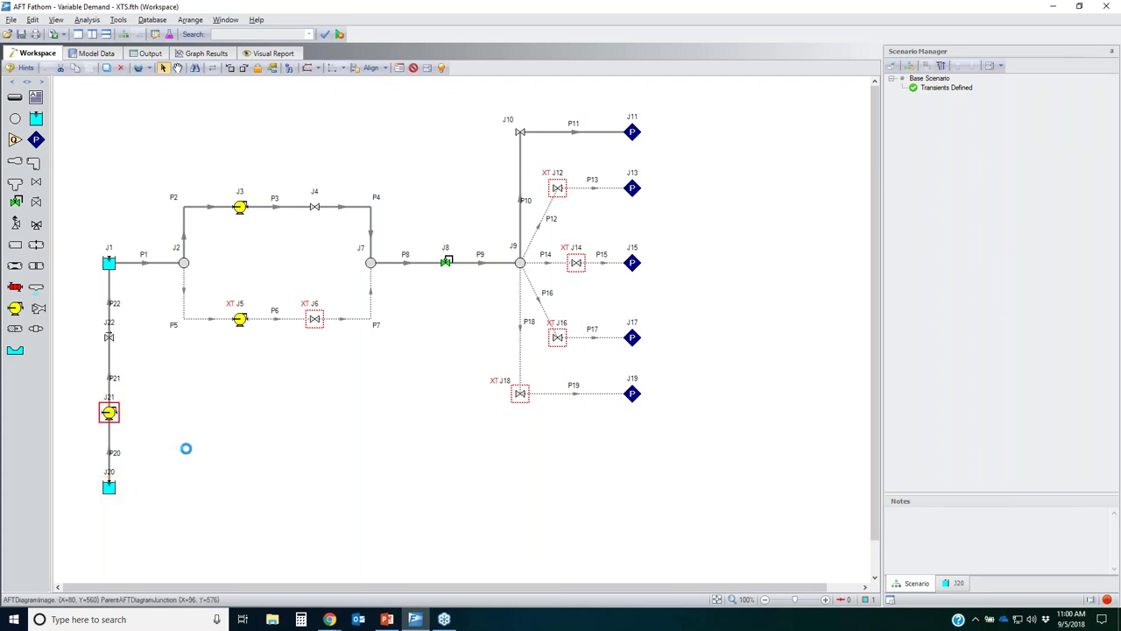
pyautogui.press('Return')
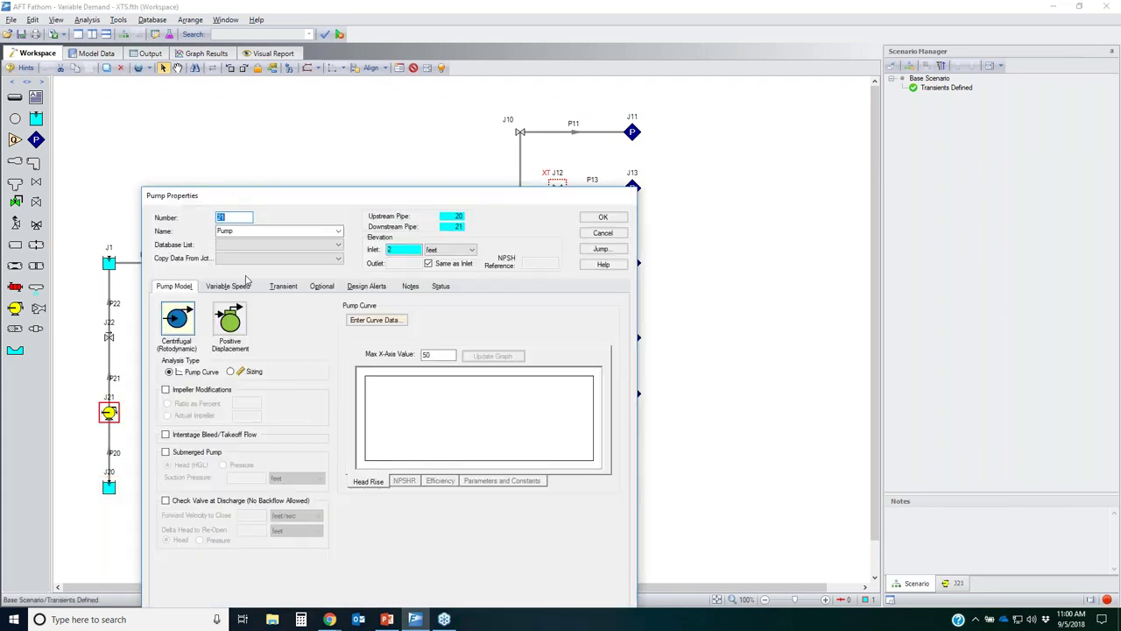
pyautogui.click(248, 260)
pyautogui.click(244, 268)
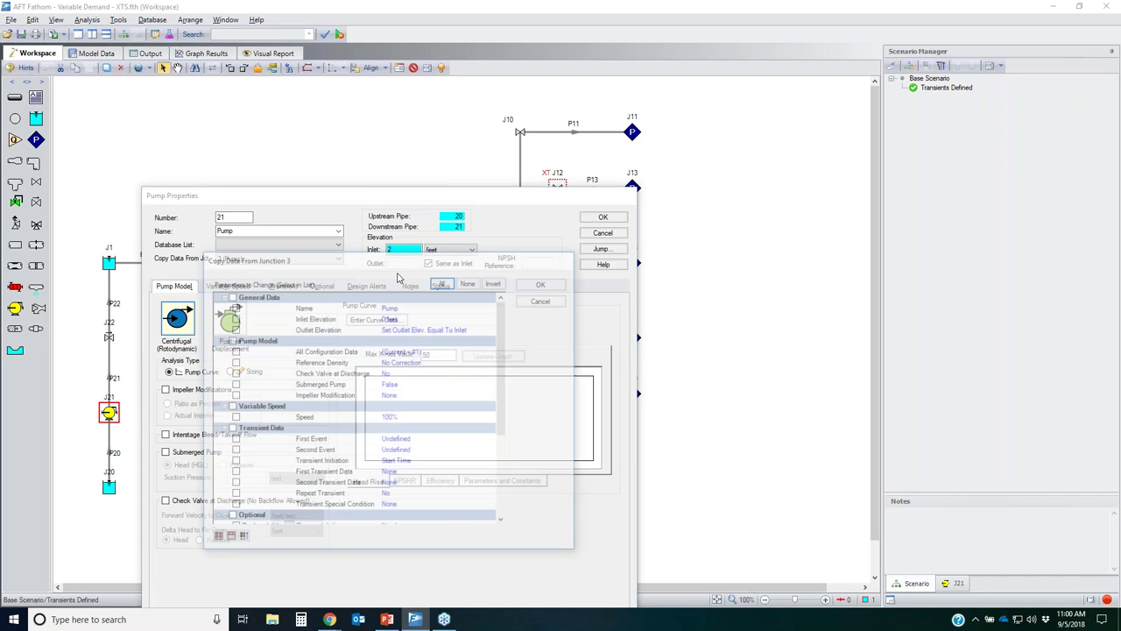
pyautogui.click(444, 282)
pyautogui.click(544, 282)
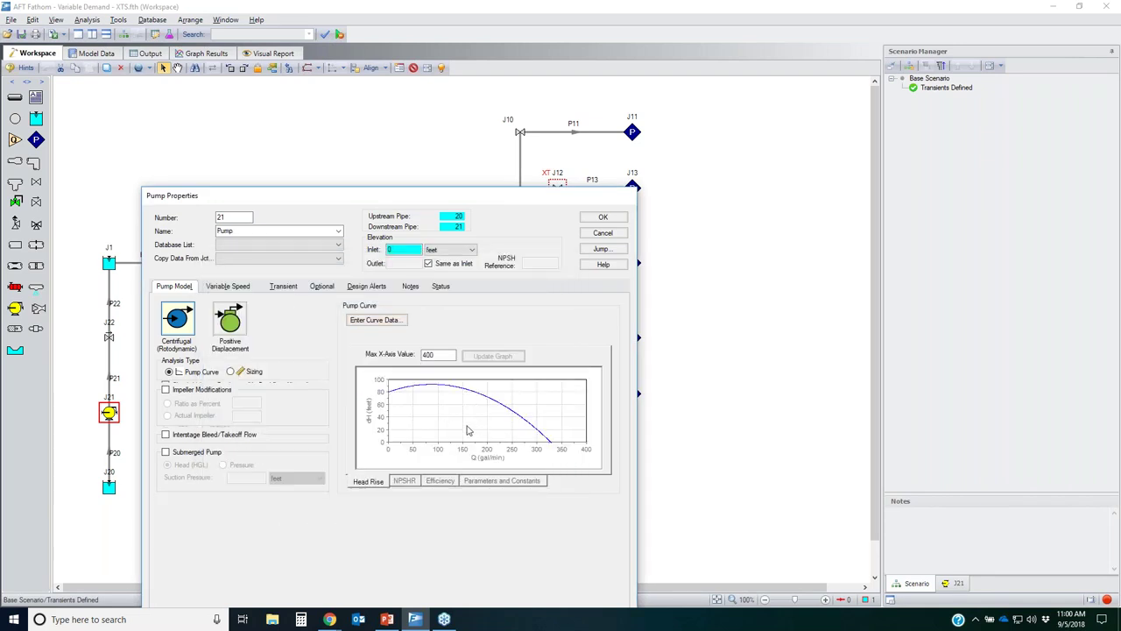
# Set pump J21's special condition to Pump Off With Flow Through and its transient initiation to Dual Event Cyclic
pyautogui.click(321, 287)
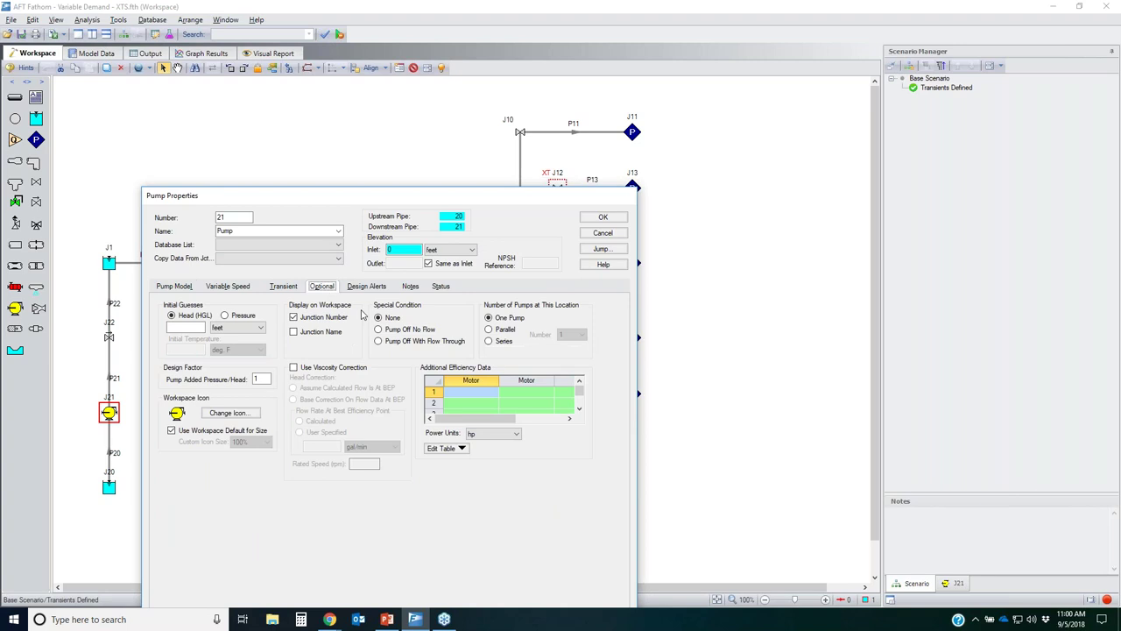
pyautogui.click(400, 342)
pyautogui.click(289, 289)
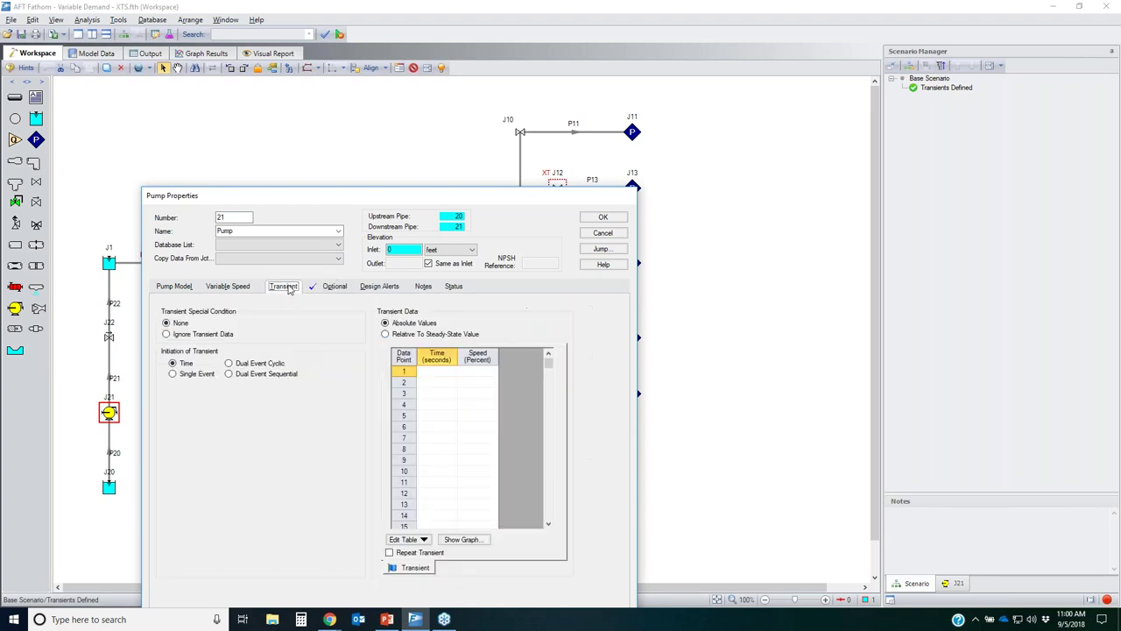
pyautogui.click(259, 363)
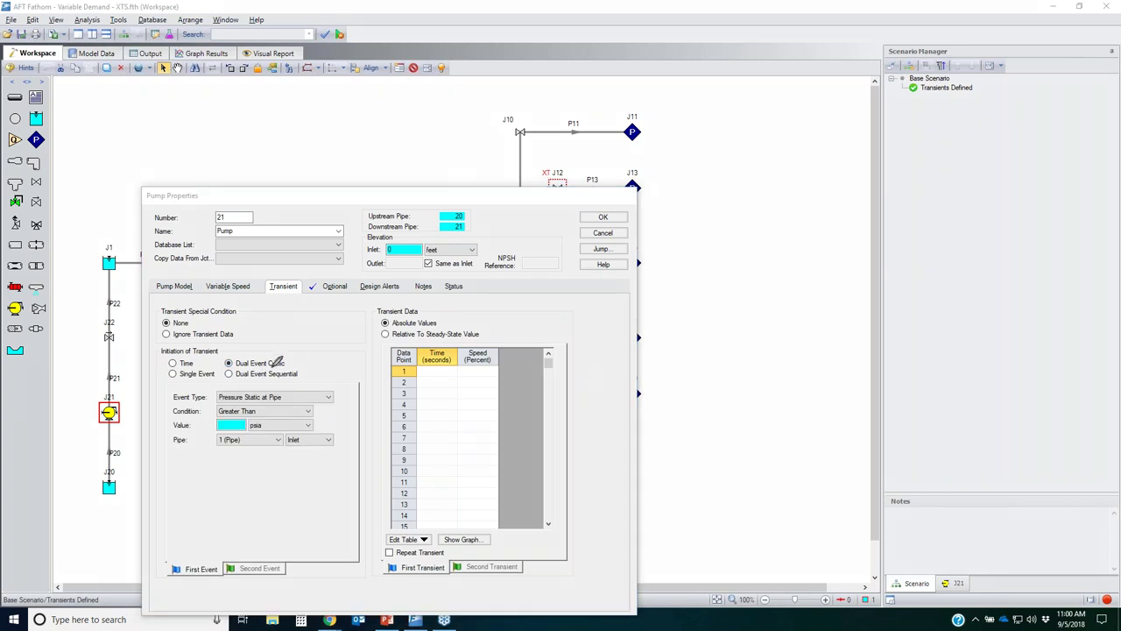
# Circle the Dual Event Cyclic option and underline First Event and Second Event with temporary freehand marks, then clear them
pyautogui.moveTo(214, 368)
pyautogui.mouseDown()
pyautogui.moveTo(299, 363)
pyautogui.moveTo(216, 355)
pyautogui.moveTo(225, 366)
pyautogui.mouseUp()
pyautogui.moveTo(162, 581); pyautogui.dragTo(262, 571)
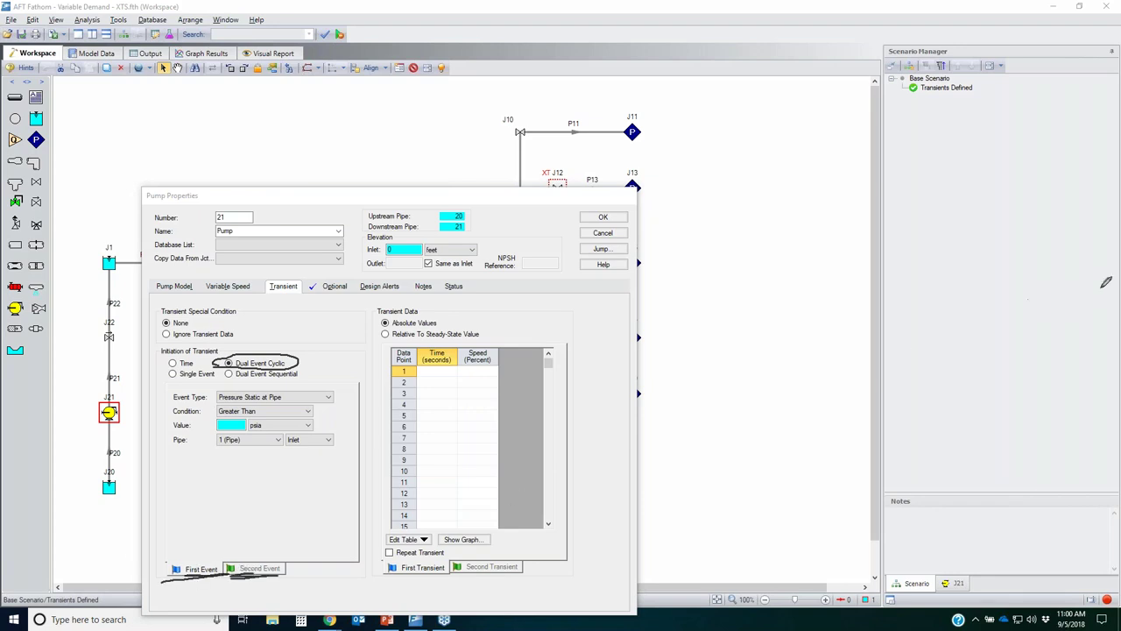
pyautogui.press('Escape')
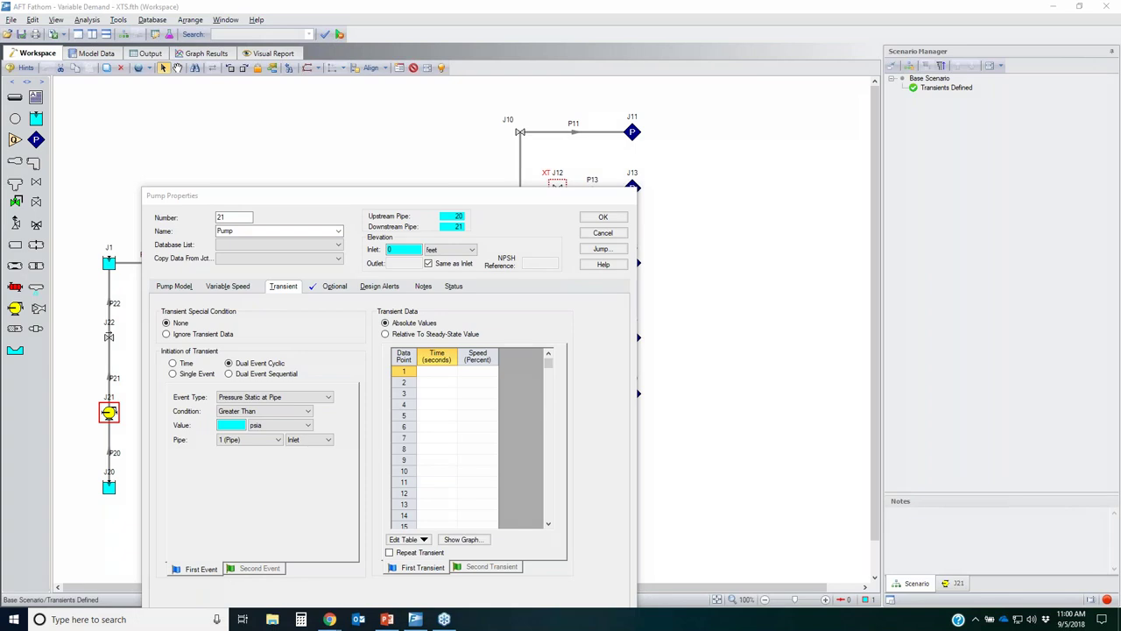
# Define pump J21's first event as Reservoir Liquid Height at junction 1 less than or equal to 1 foot
pyautogui.click(266, 400)
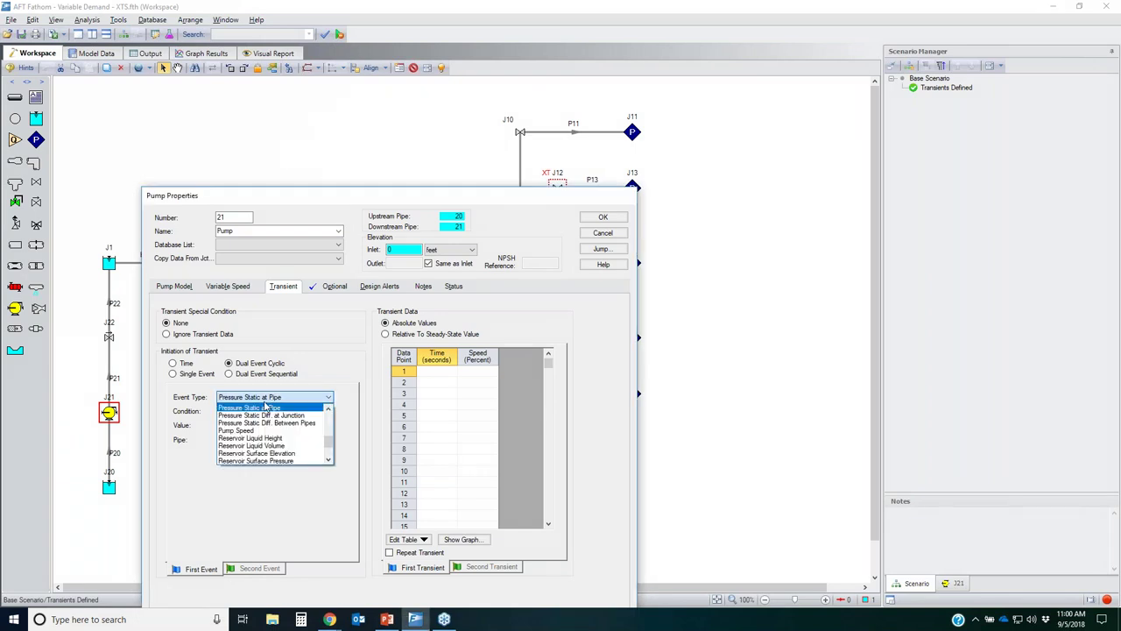
pyautogui.click(273, 443)
pyautogui.moveTo(329, 206); pyautogui.dragTo(483, 196)
pyautogui.click(425, 401)
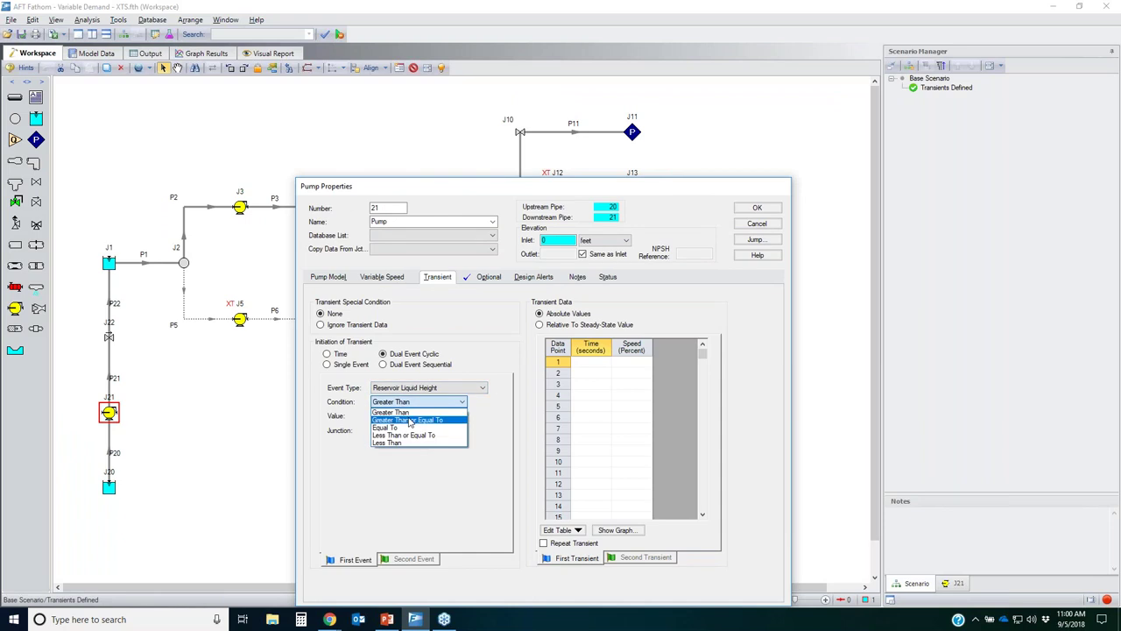
pyautogui.click(403, 434)
pyautogui.click(374, 415)
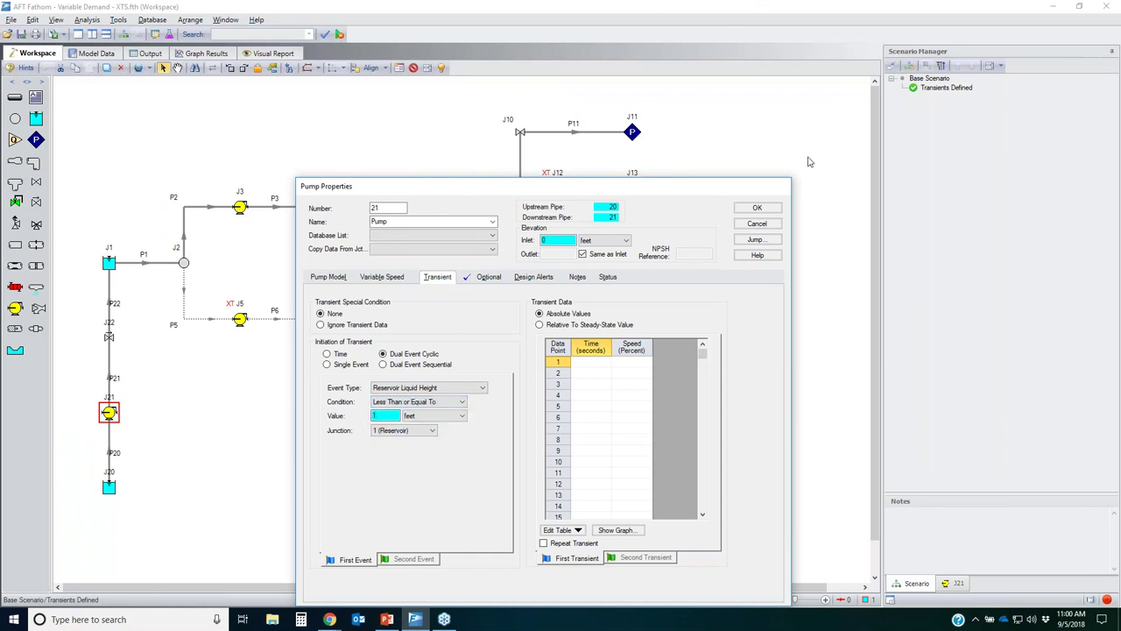
# Enter speeds of 0 and 100 percent for the first two data points of pump J21's first transient
pyautogui.click(641, 363)
pyautogui.press('Tab')
pyautogui.write('1')
pyautogui.press('Tab')
pyautogui.write('1')
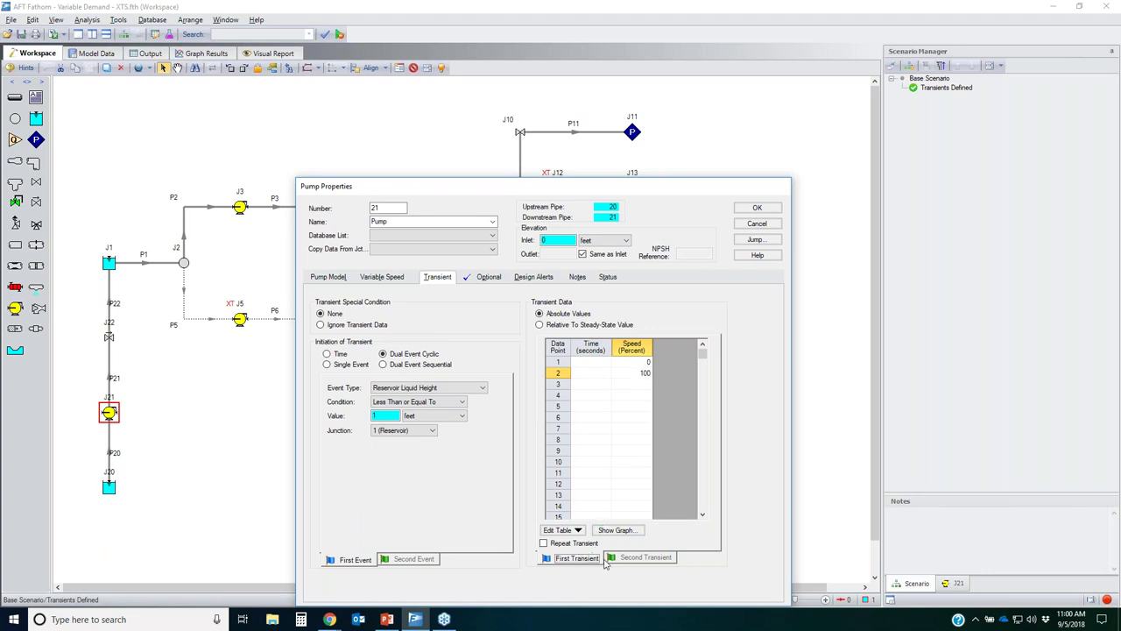
# Define pump J21's second event as Reservoir Liquid Height at junction 1 greater than or equal to 15 feet
pyautogui.click(395, 564)
pyautogui.click(413, 390)
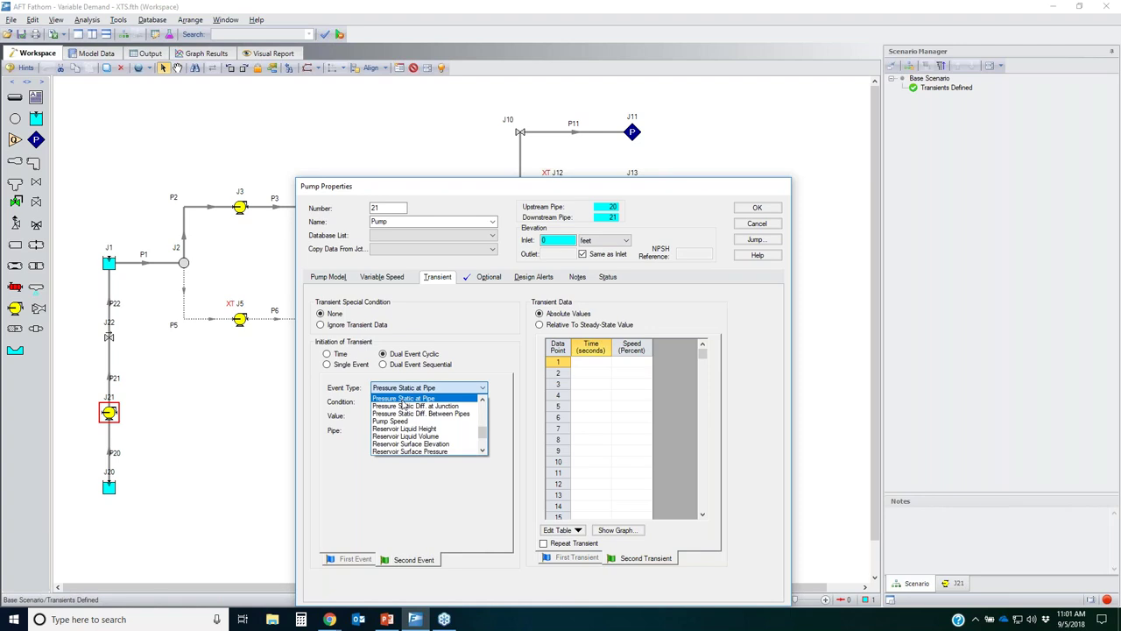
pyautogui.click(429, 428)
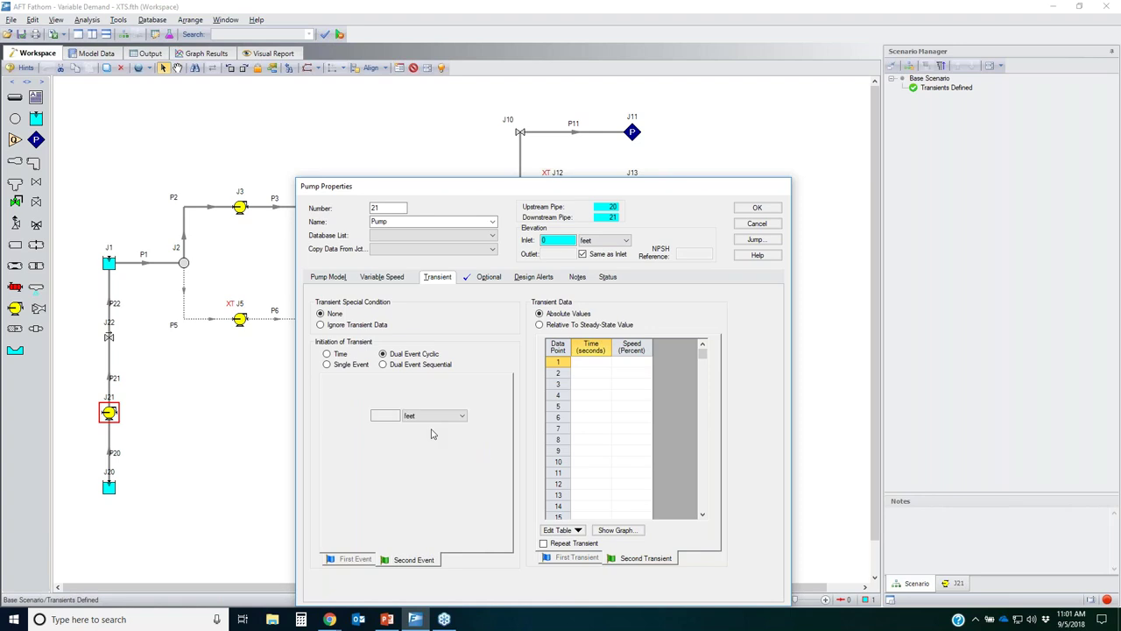
pyautogui.click(403, 402)
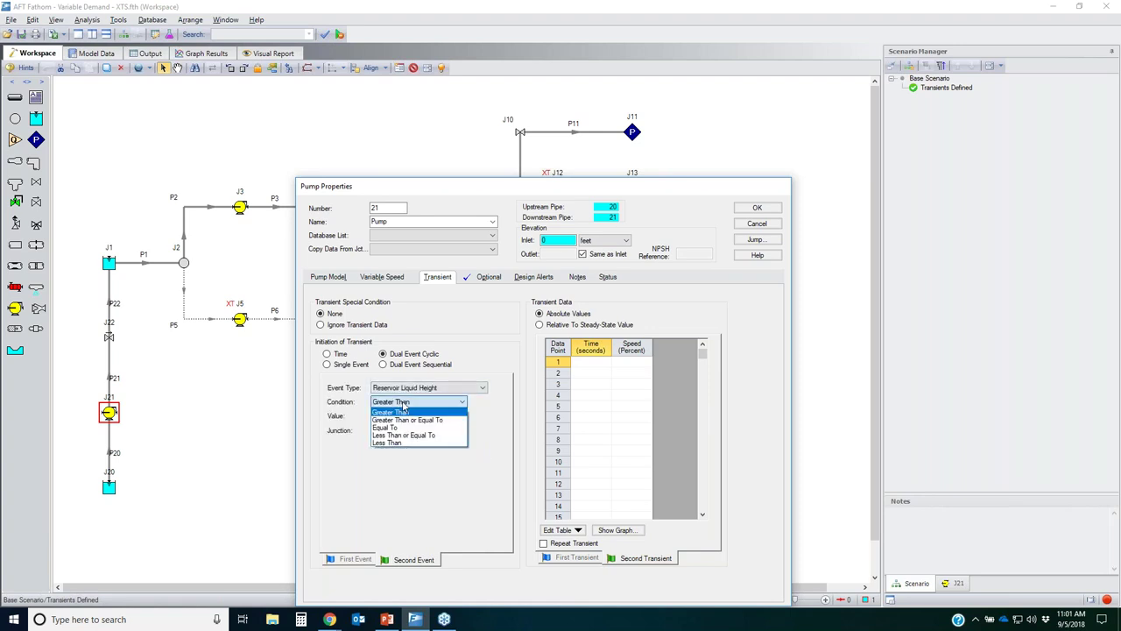
pyautogui.click(392, 414)
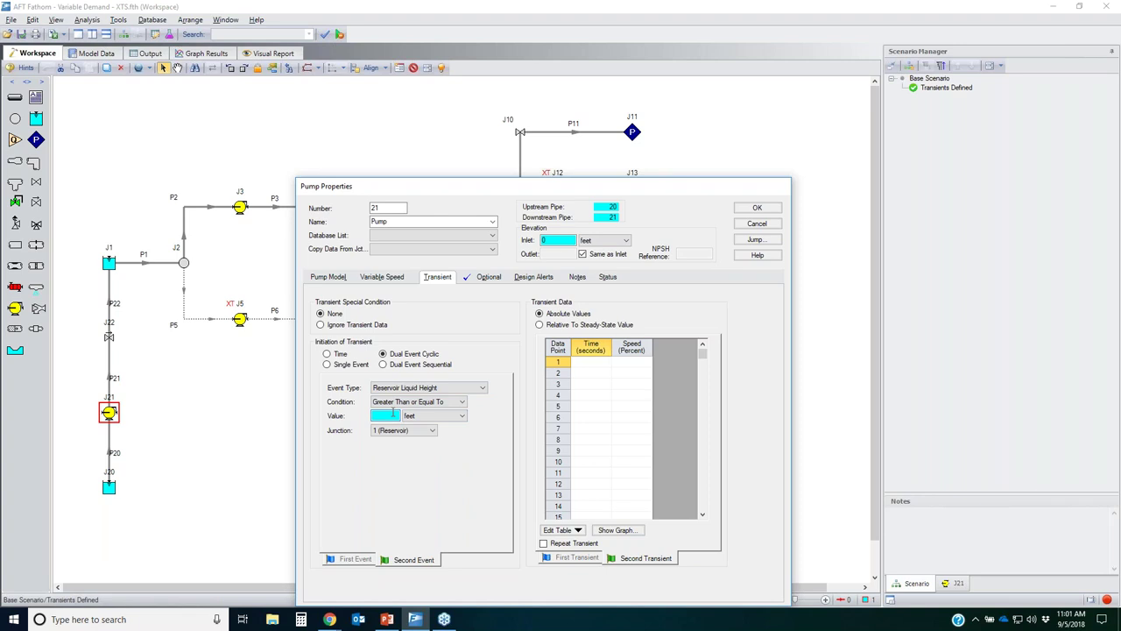
# Enter speeds of 100 and 0 percent for the first two data points of pump J21's second transient
pyautogui.click(622, 361)
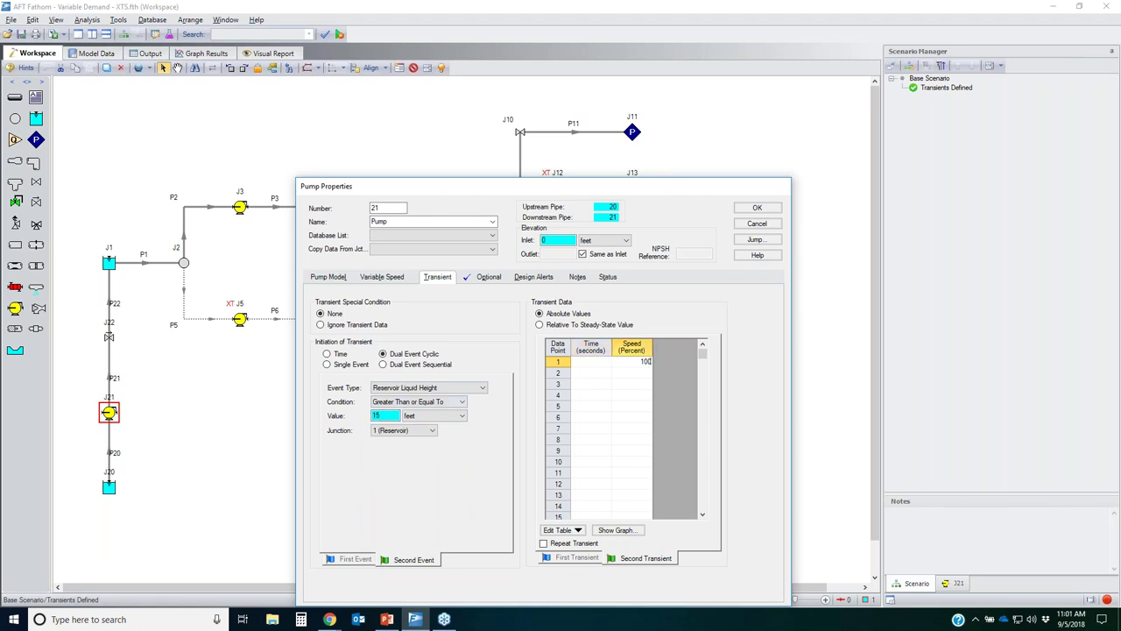
pyautogui.write('100')
pyautogui.press('Return')
pyautogui.click(610, 361)
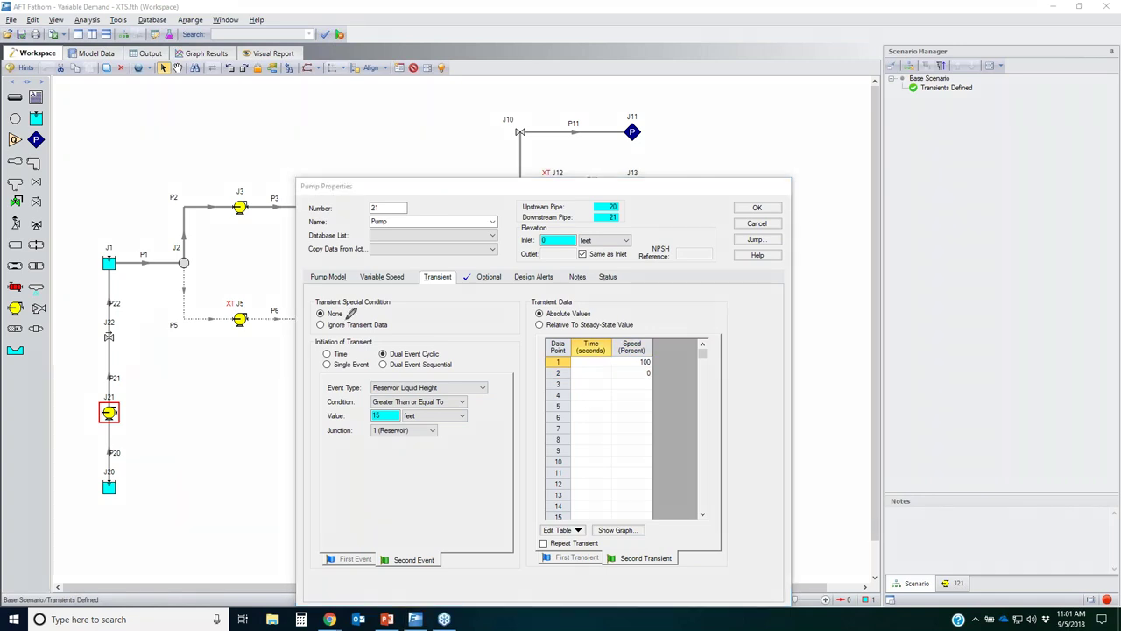
# Sketch temporary zigzag curves for J1 and J21 and circle Dual Event Cyclic, clear the marks, and discard the pump's edits
pyautogui.moveTo(102, 243)
pyautogui.mouseDown()
pyautogui.moveTo(125, 260)
pyautogui.moveTo(105, 235)
pyautogui.moveTo(119, 231)
pyautogui.moveTo(151, 128)
pyautogui.moveTo(181, 241)
pyautogui.moveTo(241, 120)
pyautogui.moveTo(261, 250)
pyautogui.moveTo(322, 114)
pyautogui.moveTo(390, 279)
pyautogui.mouseUp()
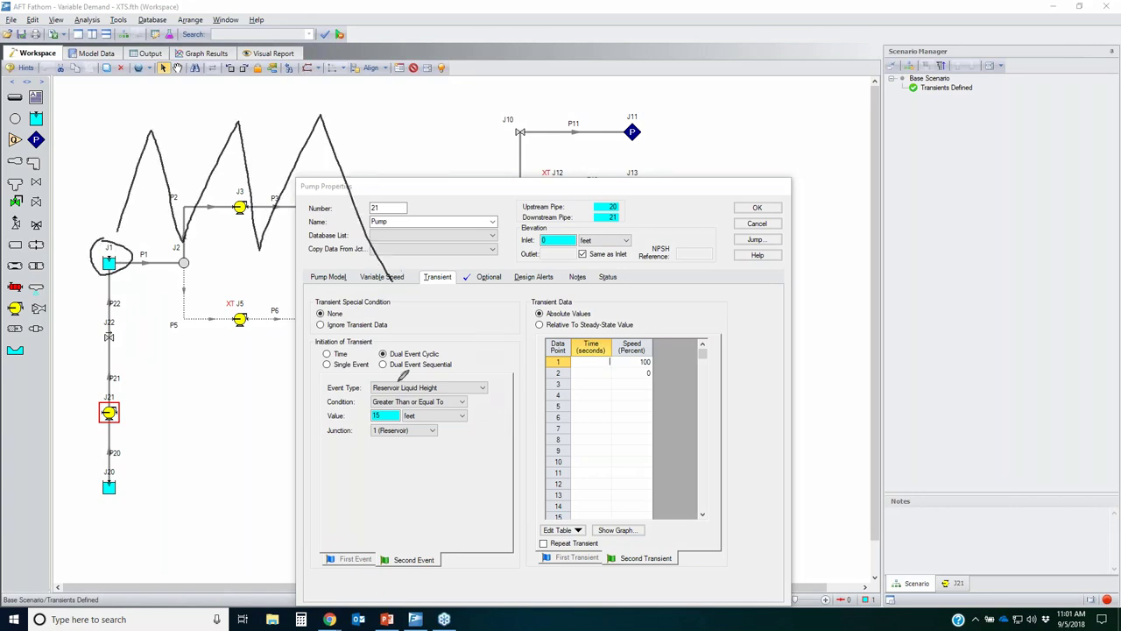
pyautogui.moveTo(91, 427); pyautogui.dragTo(129, 393)
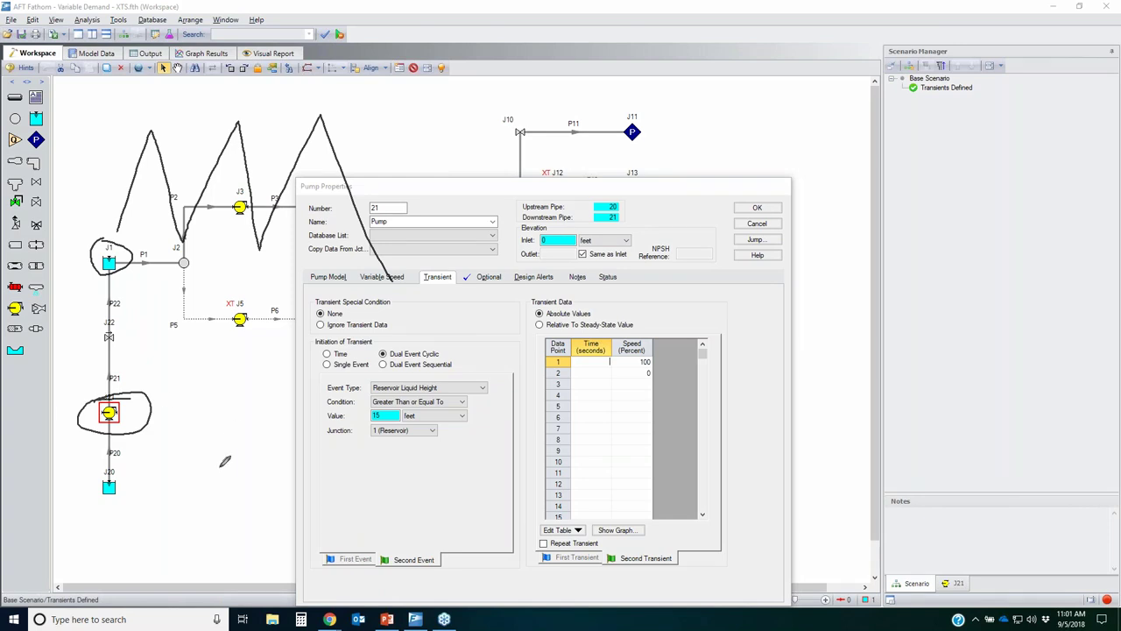
pyautogui.moveTo(219, 469)
pyautogui.mouseDown()
pyautogui.moveTo(232, 445)
pyautogui.moveTo(220, 477)
pyautogui.moveTo(308, 488)
pyautogui.moveTo(362, 444)
pyautogui.moveTo(405, 495)
pyautogui.mouseUp()
pyautogui.moveTo(468, 441)
pyautogui.mouseDown()
pyautogui.moveTo(507, 501)
pyautogui.moveTo(560, 458)
pyautogui.moveTo(606, 495)
pyautogui.mouseUp()
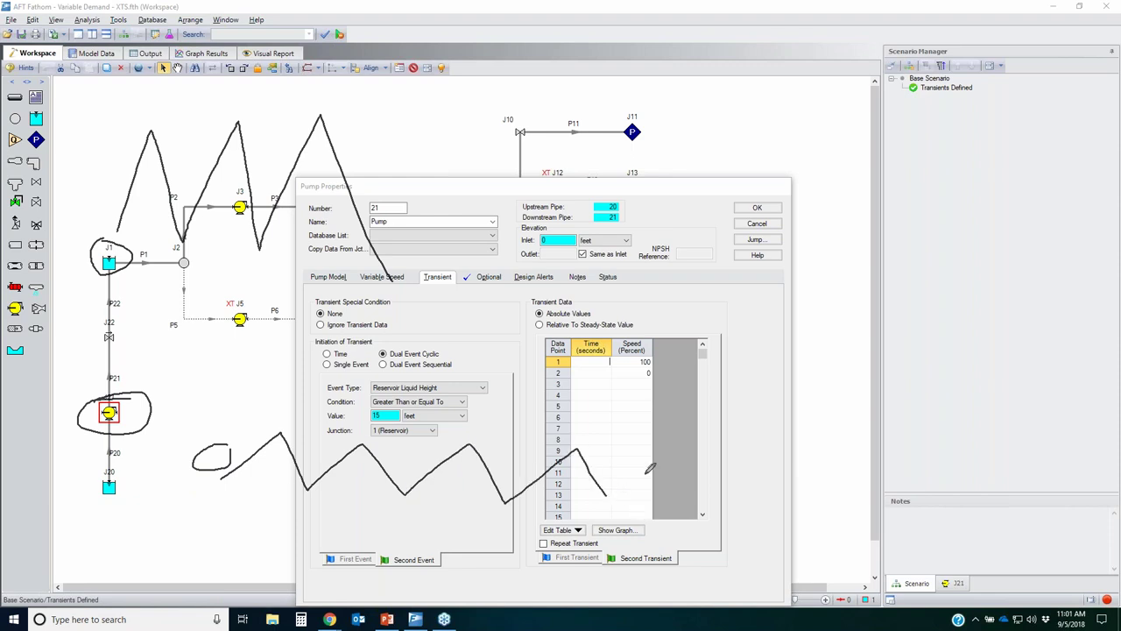
pyautogui.moveTo(379, 356)
pyautogui.mouseDown()
pyautogui.moveTo(429, 357)
pyautogui.moveTo(450, 342)
pyautogui.moveTo(366, 346)
pyautogui.moveTo(390, 358)
pyautogui.mouseUp()
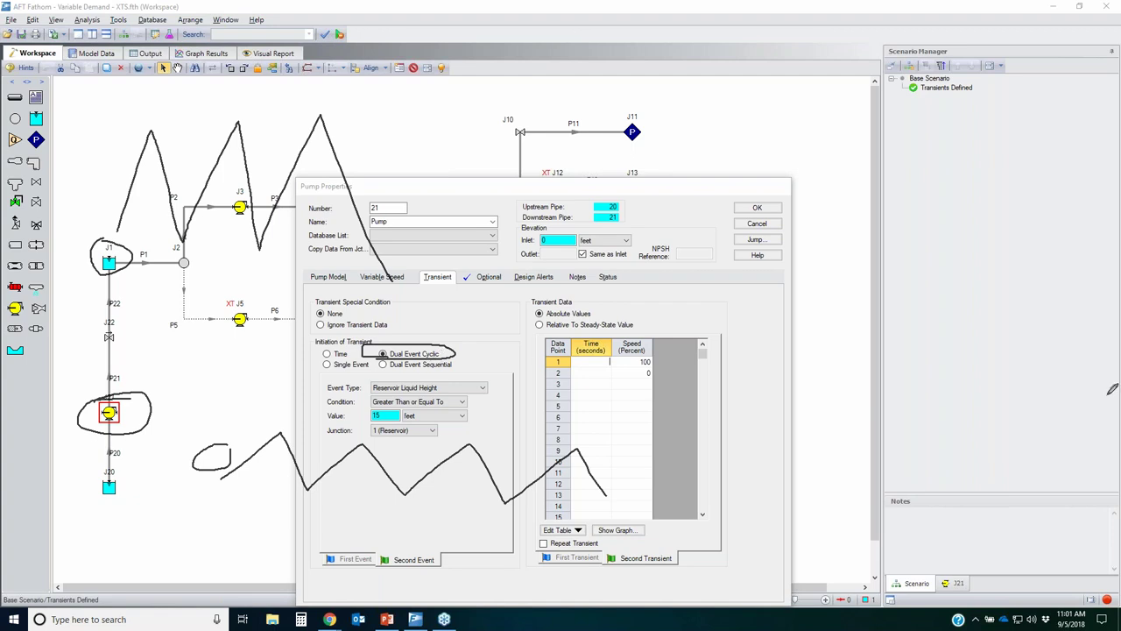
pyautogui.press('Escape')
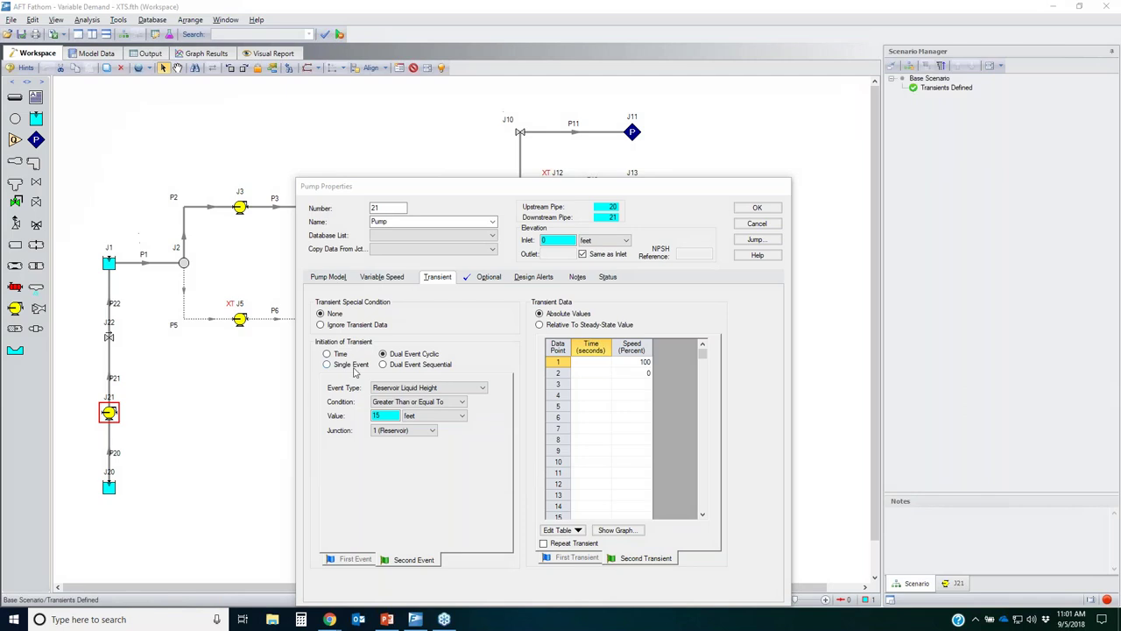
pyautogui.click(424, 353)
pyautogui.click(757, 224)
# Examine check valve J22's optional settings and its closing velocity and reopening pressure inputs, closing the properties without saving
pyautogui.click(111, 338)
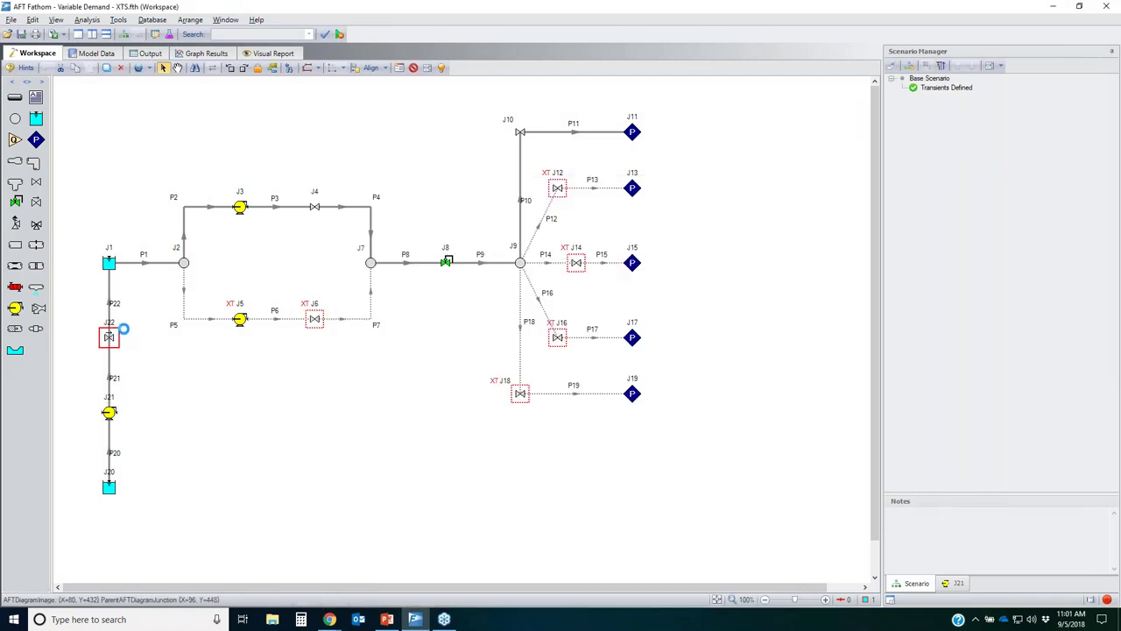
pyautogui.press('Return')
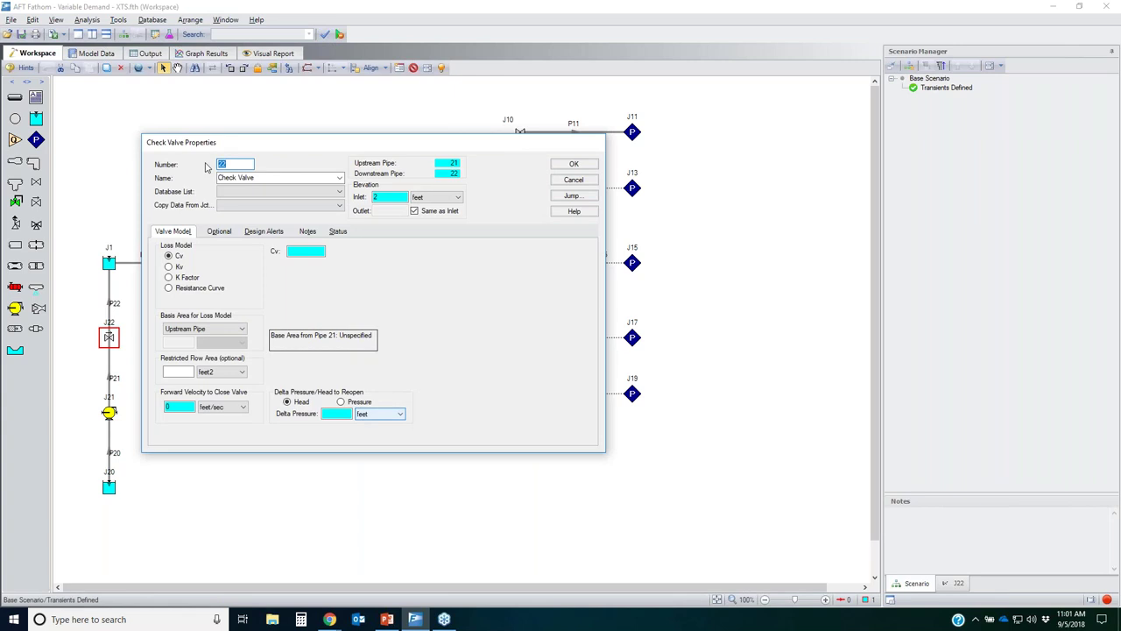
pyautogui.click(221, 233)
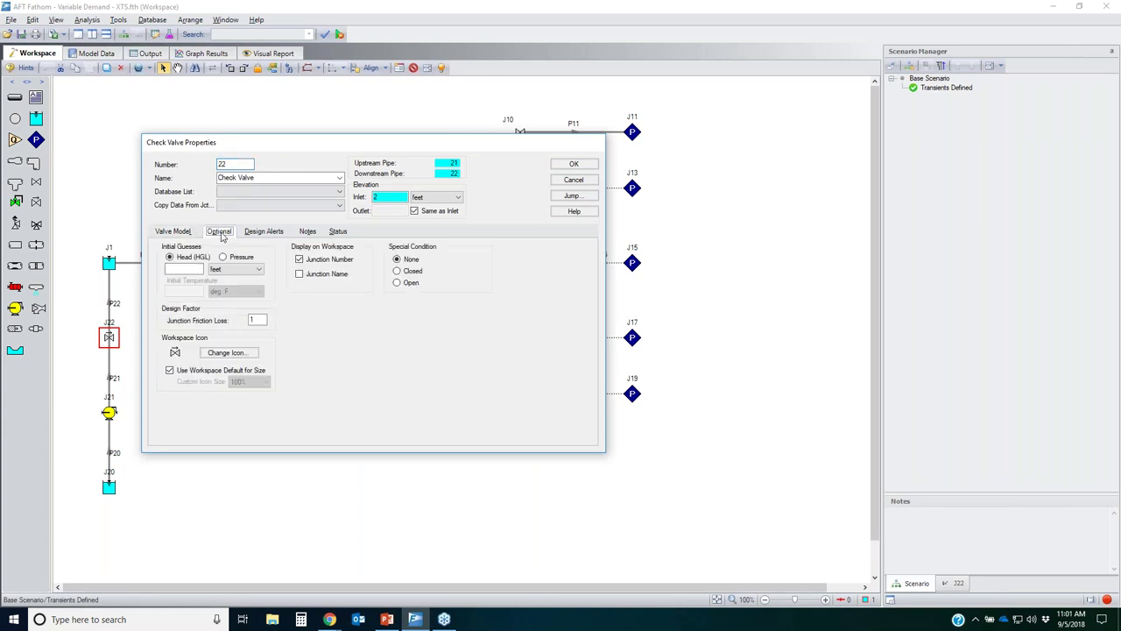
pyautogui.click(188, 232)
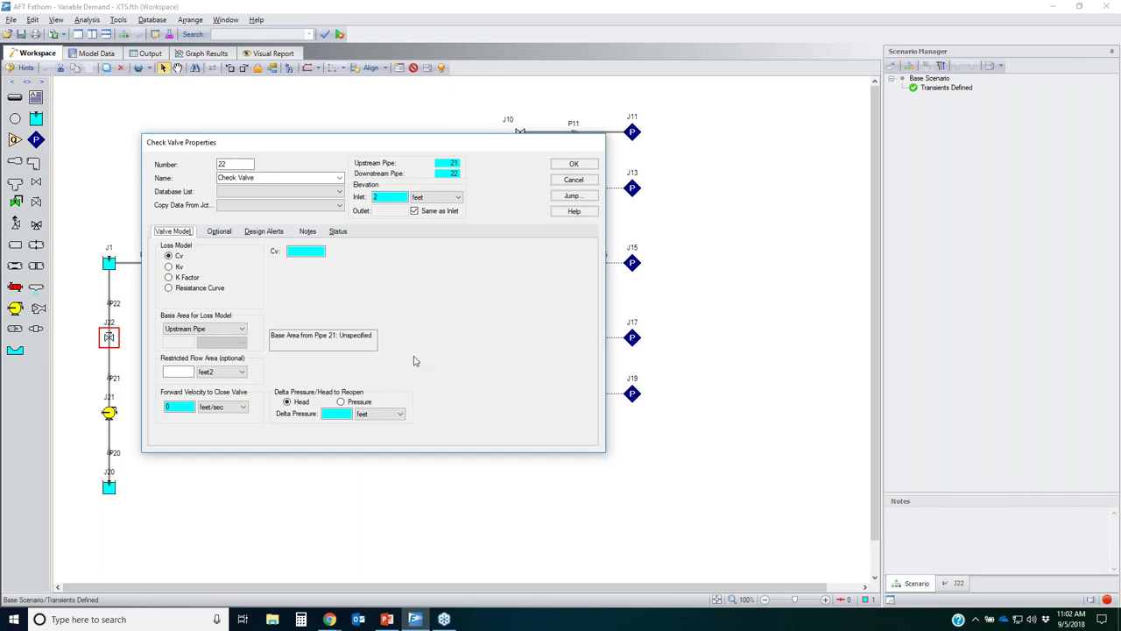
pyautogui.click(365, 402)
pyautogui.click(345, 413)
pyautogui.click(575, 180)
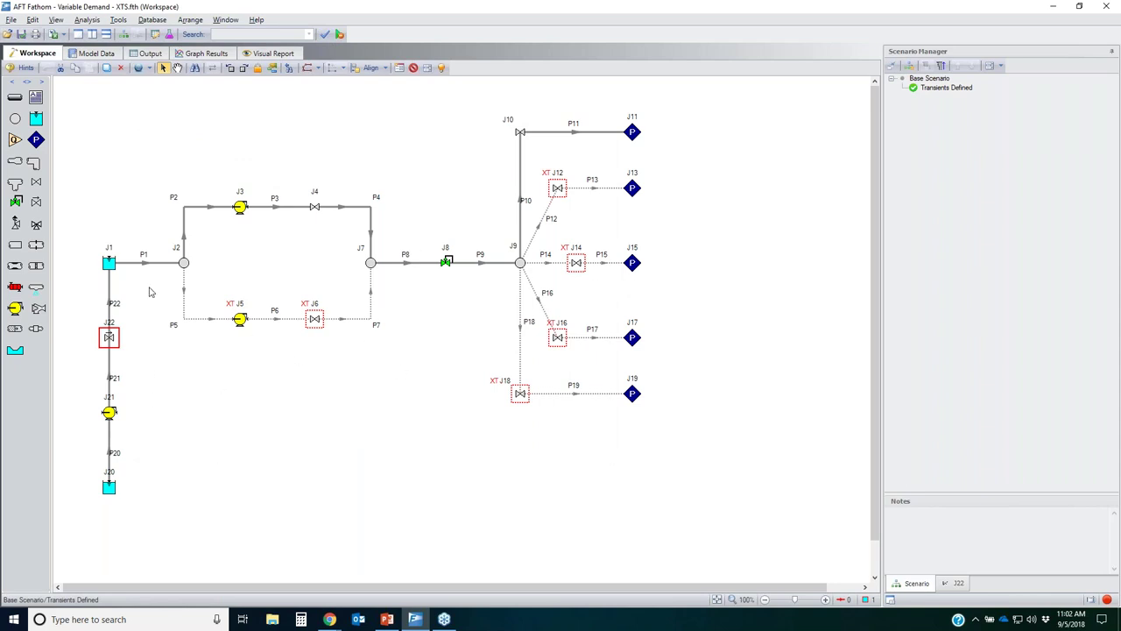
# Highlight reservoir J1 and the refill line from J20 through J22, and clear the selection
pyautogui.click(107, 266)
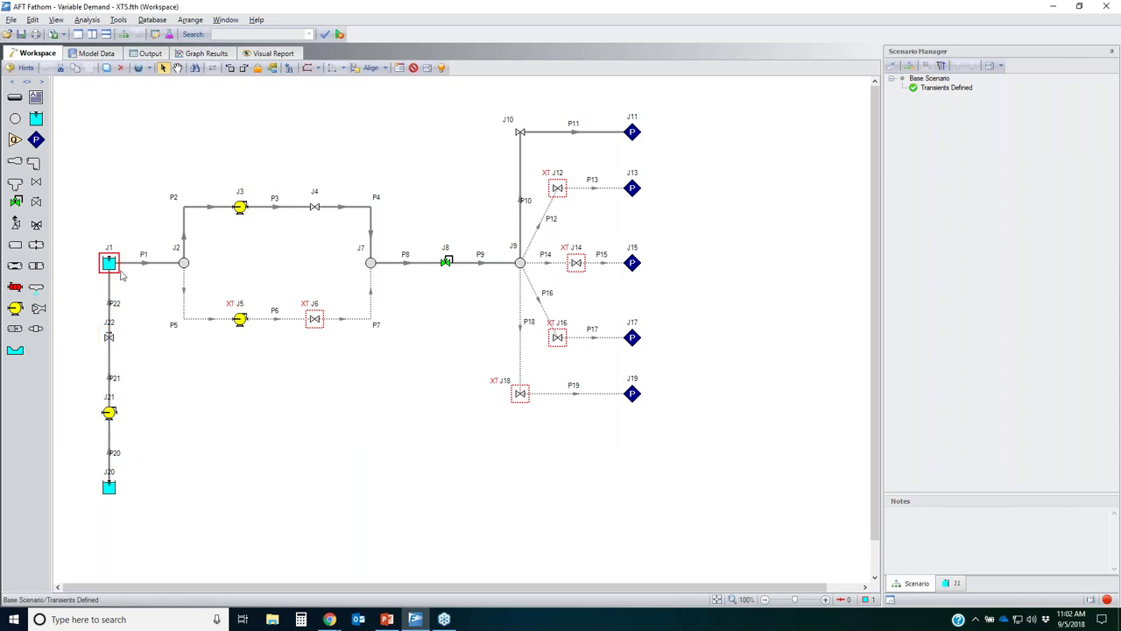
pyautogui.moveTo(146, 540); pyautogui.dragTo(91, 322)
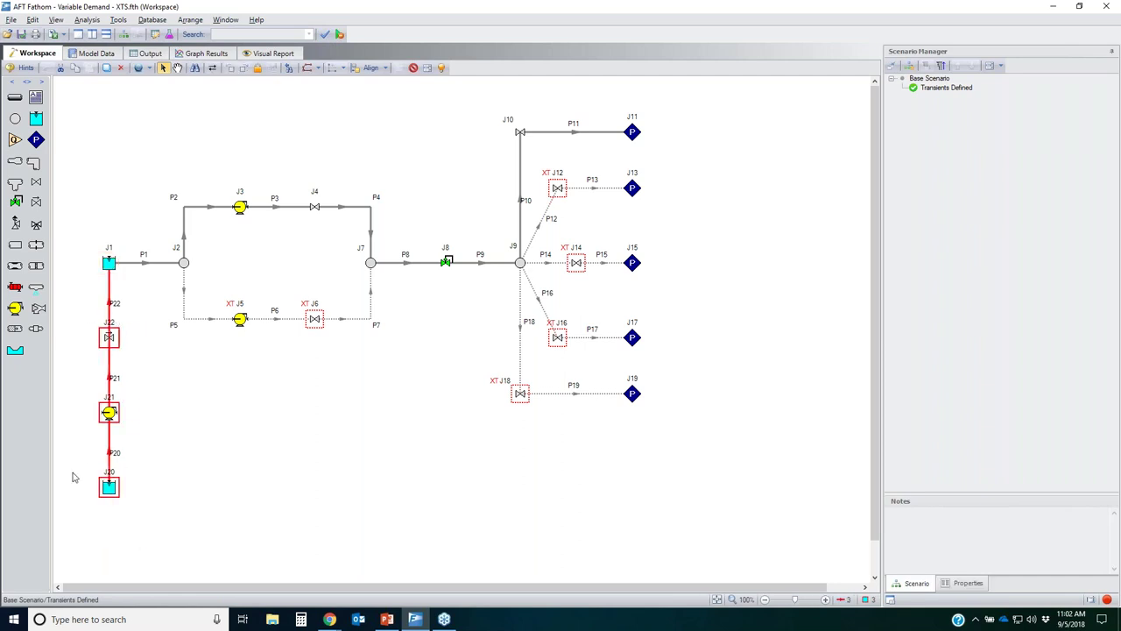
pyautogui.click(574, 483)
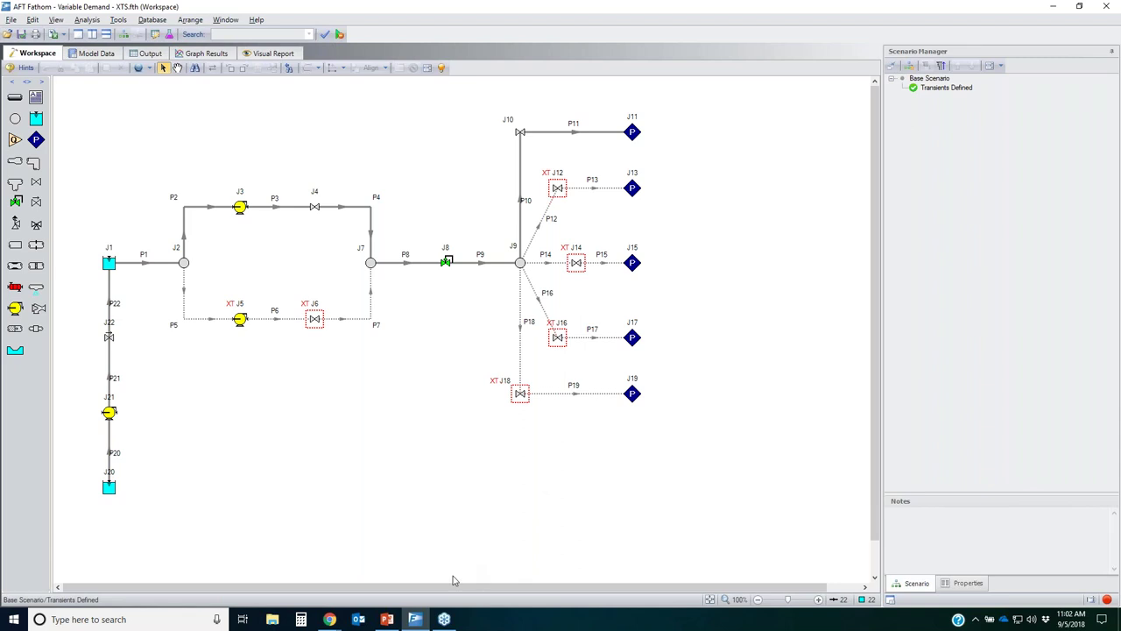
# Switch to PowerPoint, present from the XTS slide, and advance to the slide on multi-condition events for AND/OR logic
pyautogui.click(389, 619)
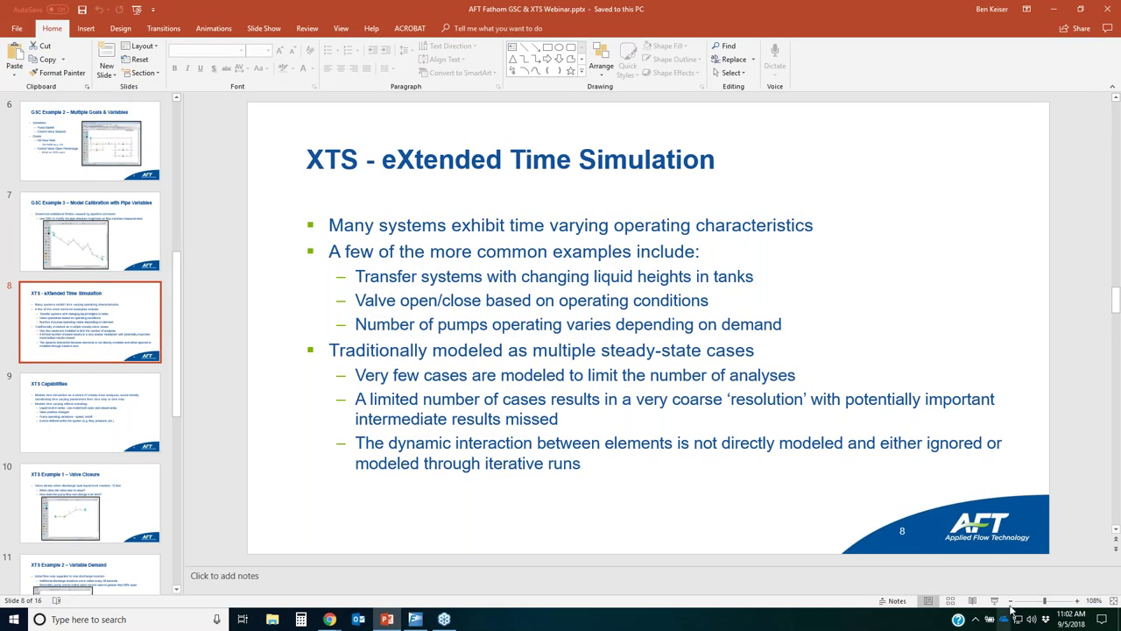
pyautogui.click(994, 600)
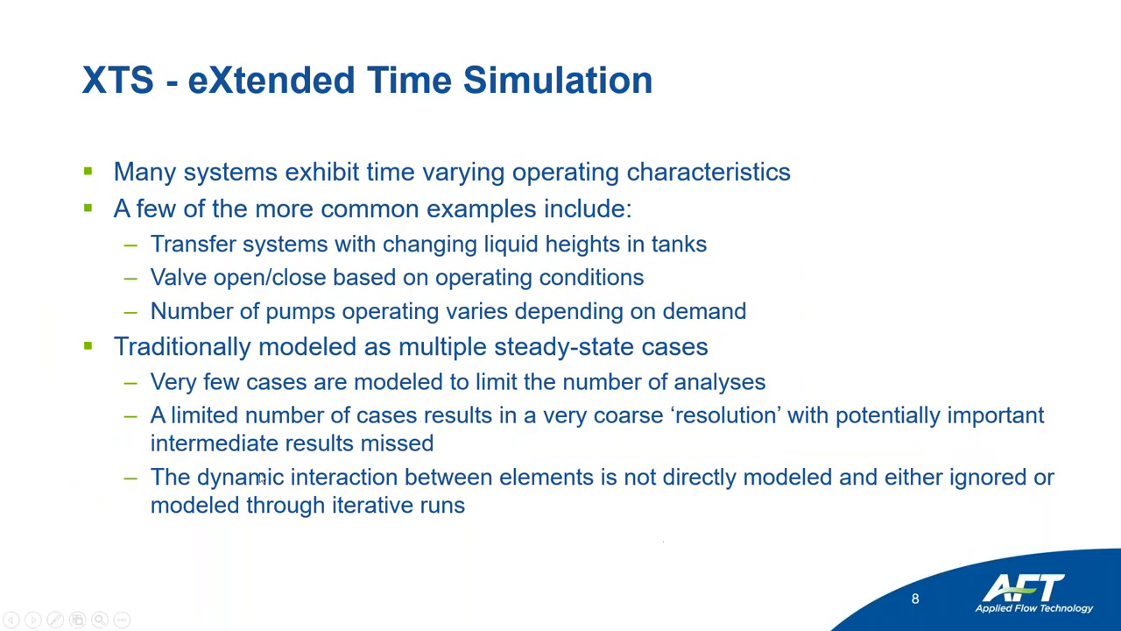
pyautogui.scroll(-4, 274, 480)
pyautogui.scroll(2, 274, 480)
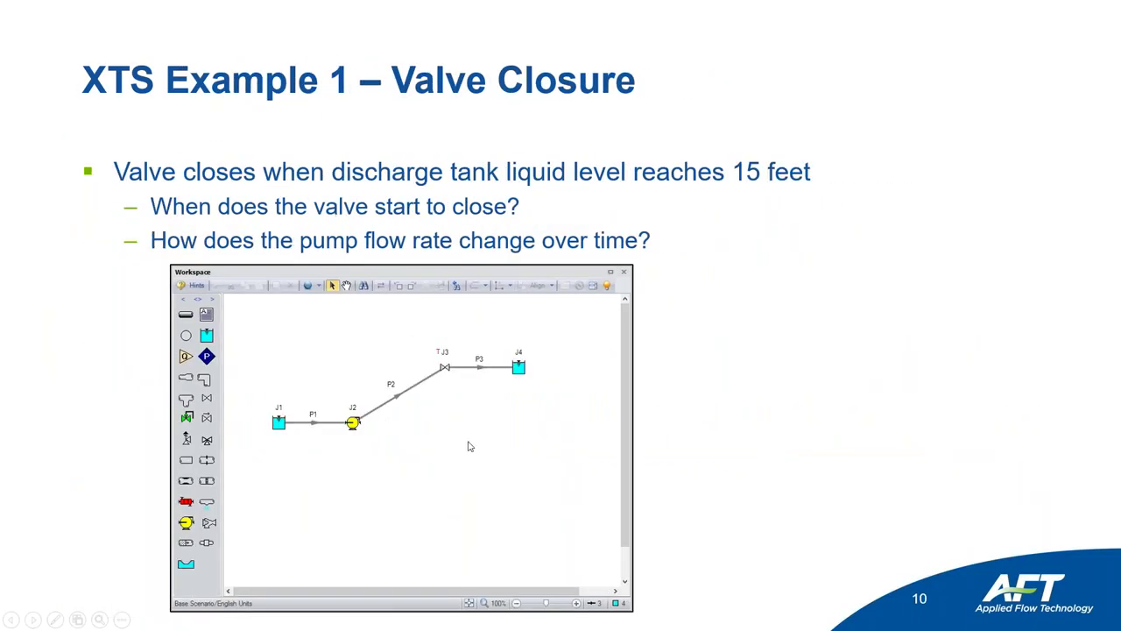
pyautogui.scroll(-1, 457, 446)
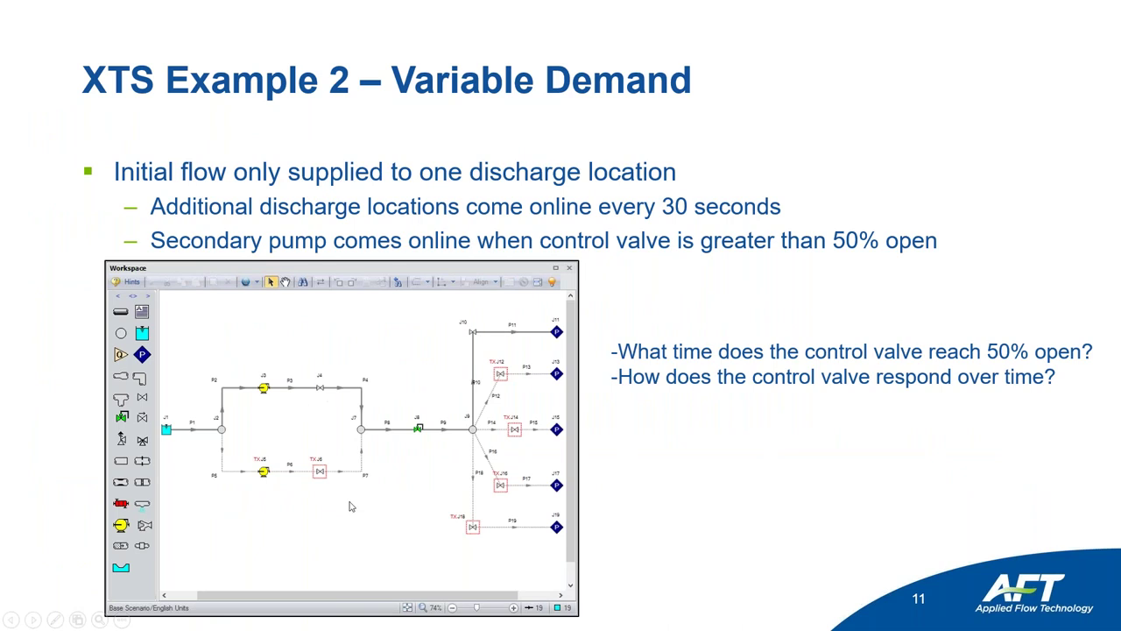
pyautogui.scroll(-1, 341, 488)
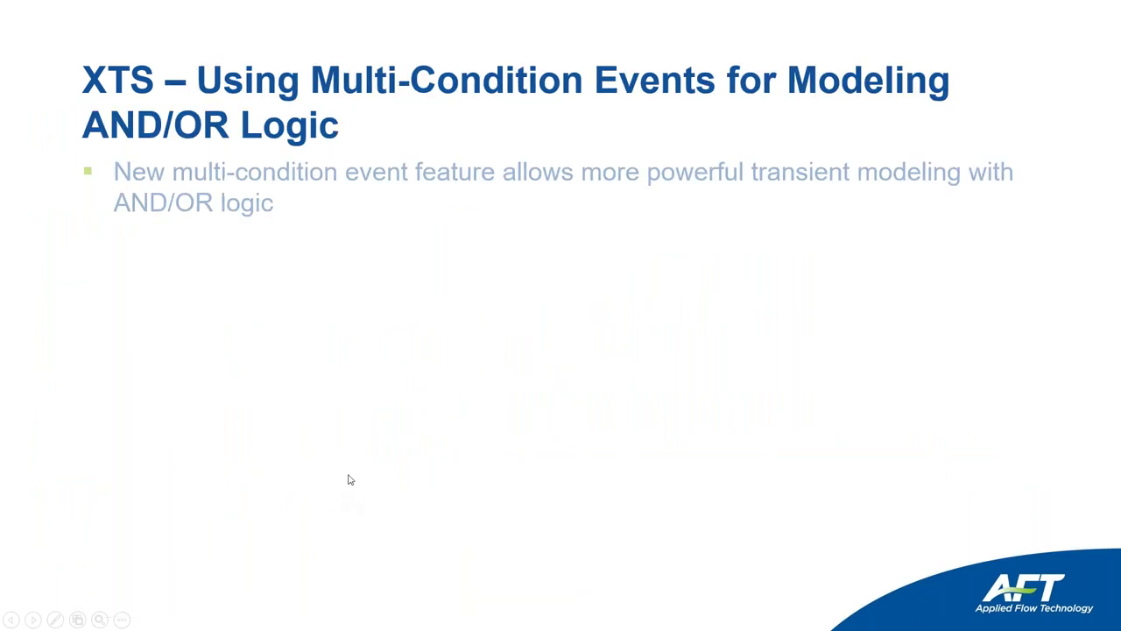
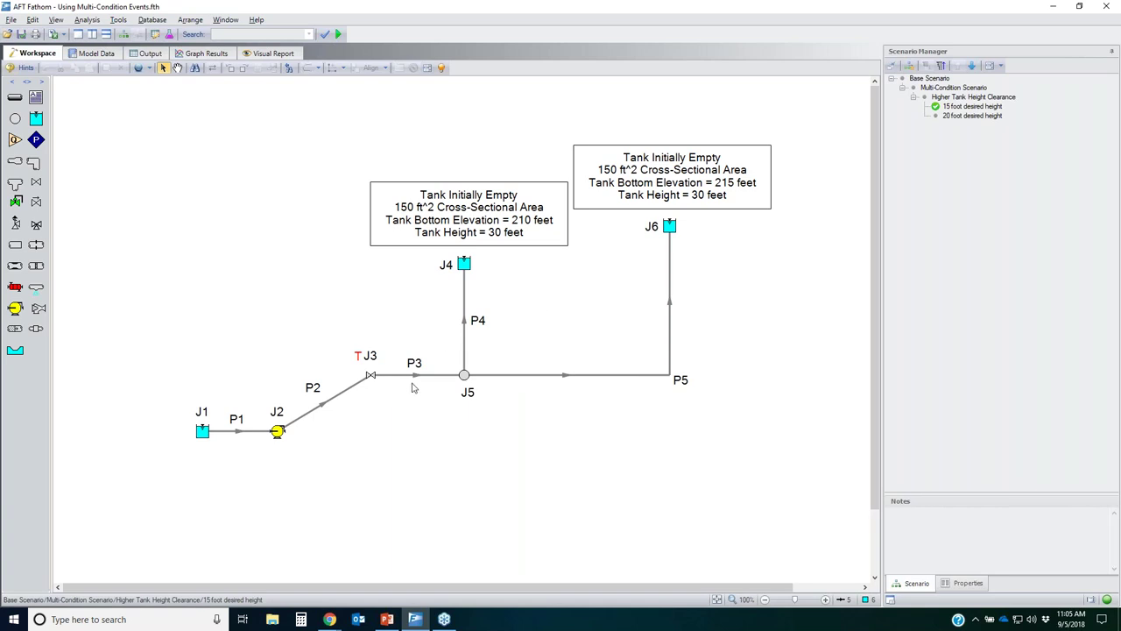
# Examine valve J3's transient event type and expand its Too High, Correct Height and combined shut-off multi-condition events
pyautogui.click(371, 376)
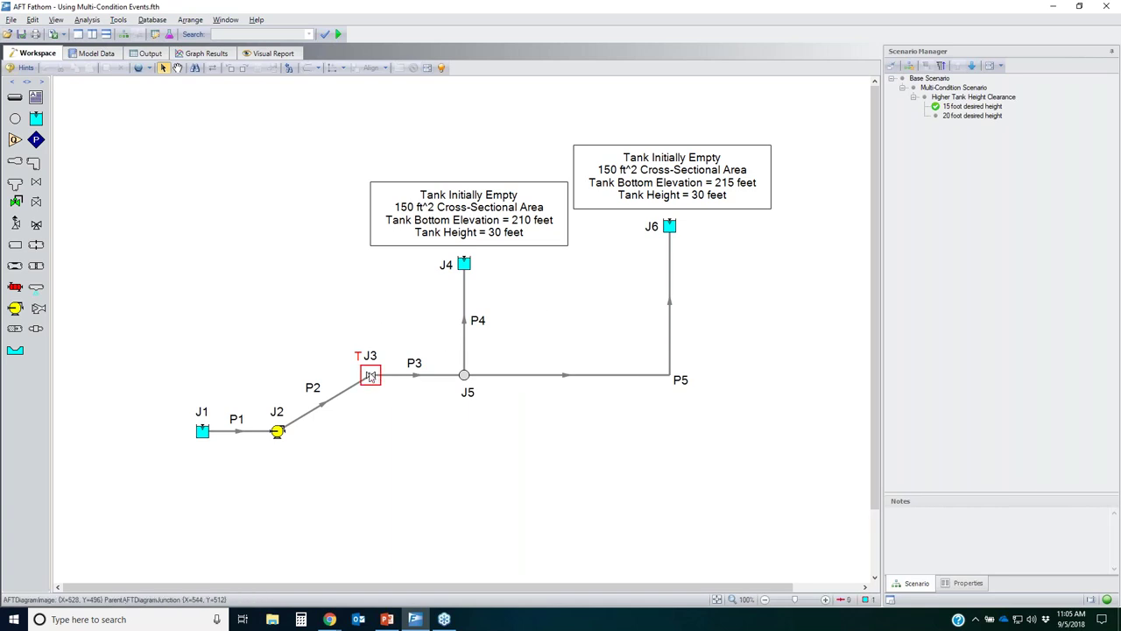
pyautogui.press('Return')
pyautogui.click(489, 267)
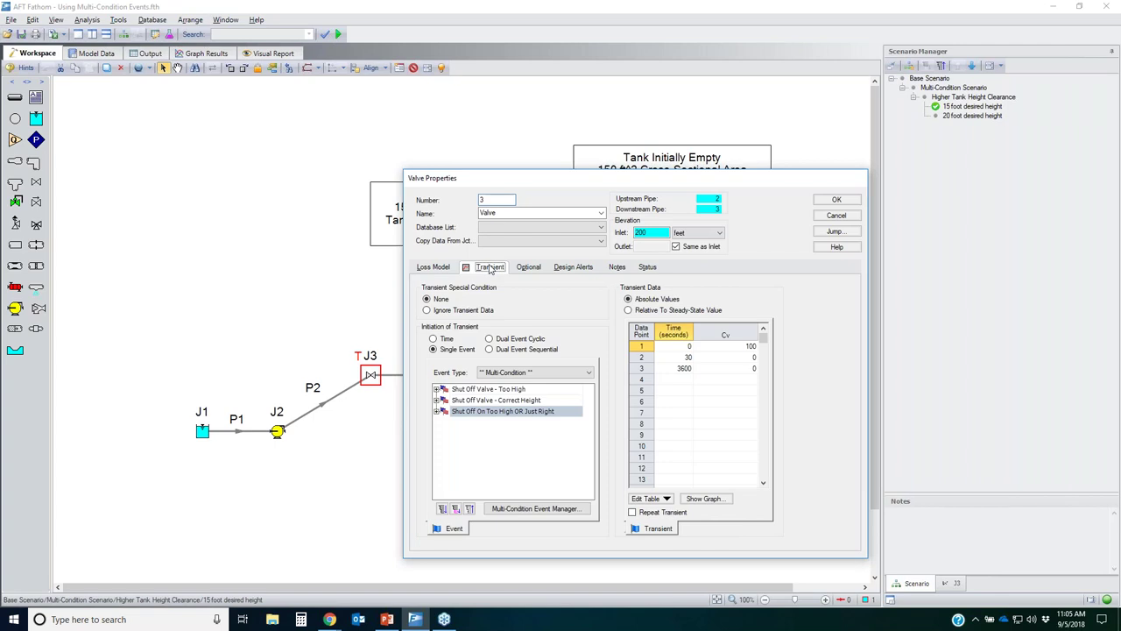
pyautogui.click(513, 374)
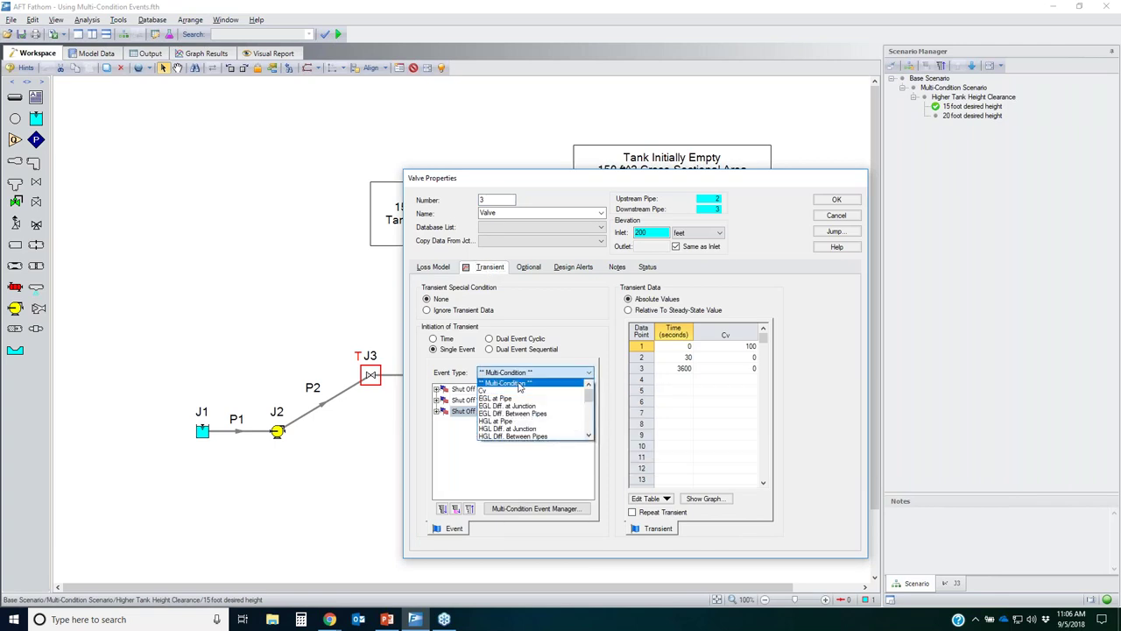
pyautogui.click(419, 375)
pyautogui.click(438, 411)
pyautogui.click(436, 389)
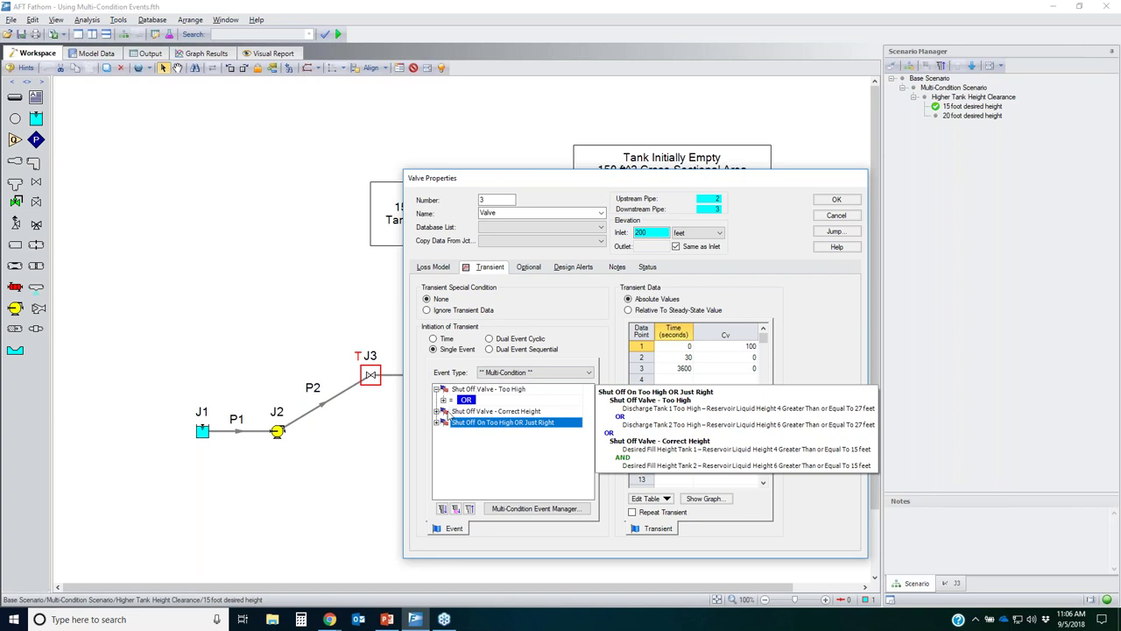
pyautogui.click(436, 412)
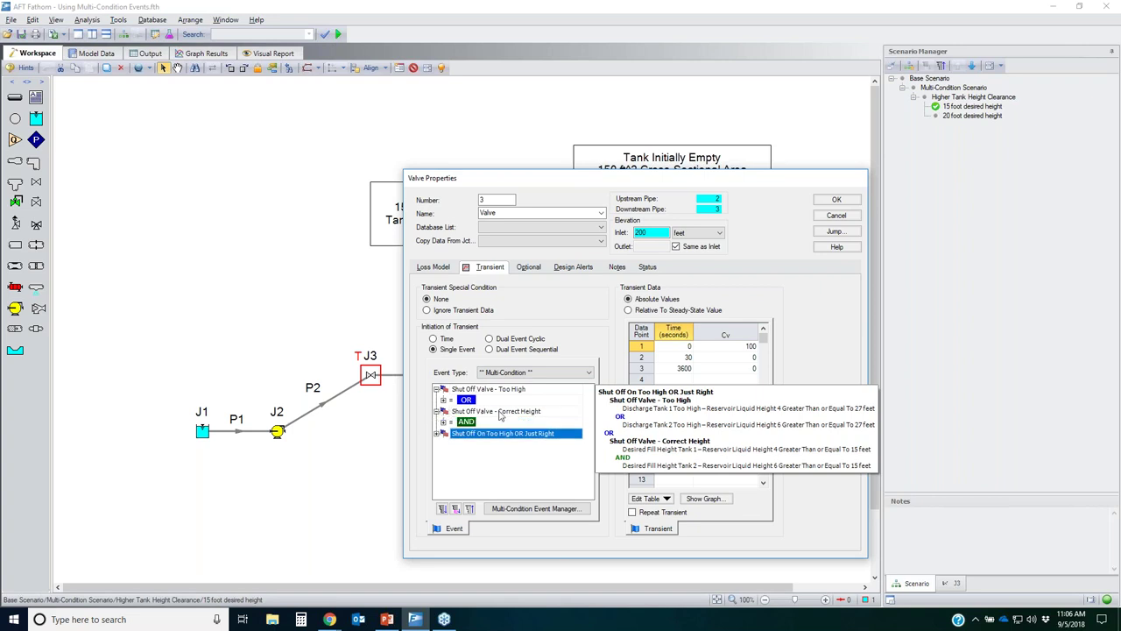
pyautogui.click(436, 433)
# Review the tank height simple events in the Multi-Condition Event Manager, and close it and valve J3's properties without saving
pyautogui.click(543, 508)
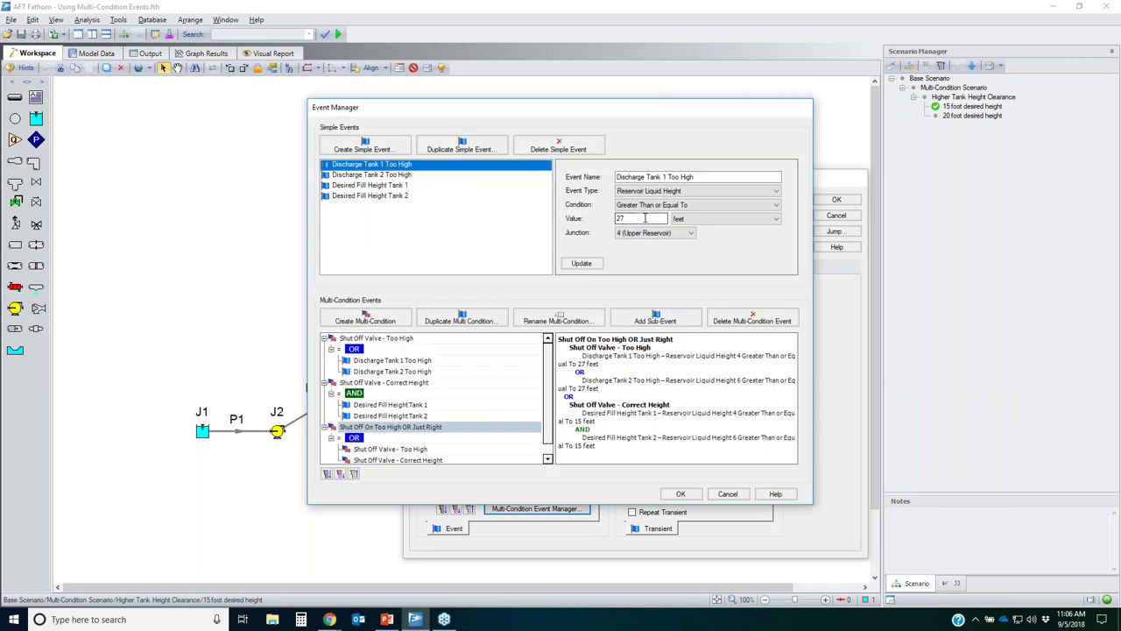
pyautogui.click(391, 176)
pyautogui.click(374, 185)
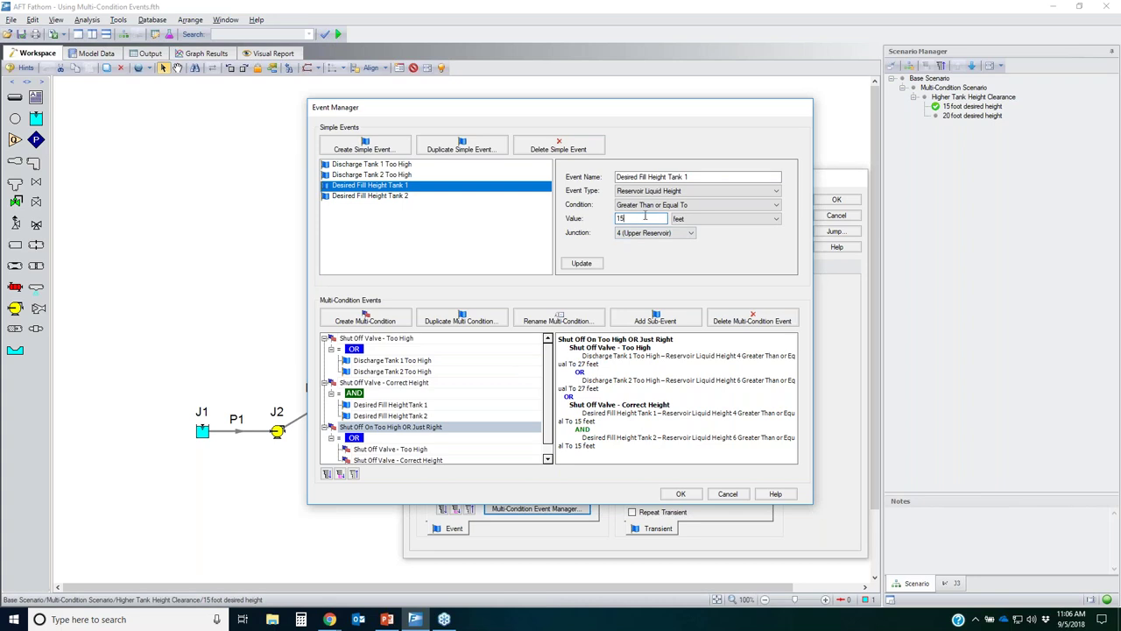
pyautogui.click(735, 496)
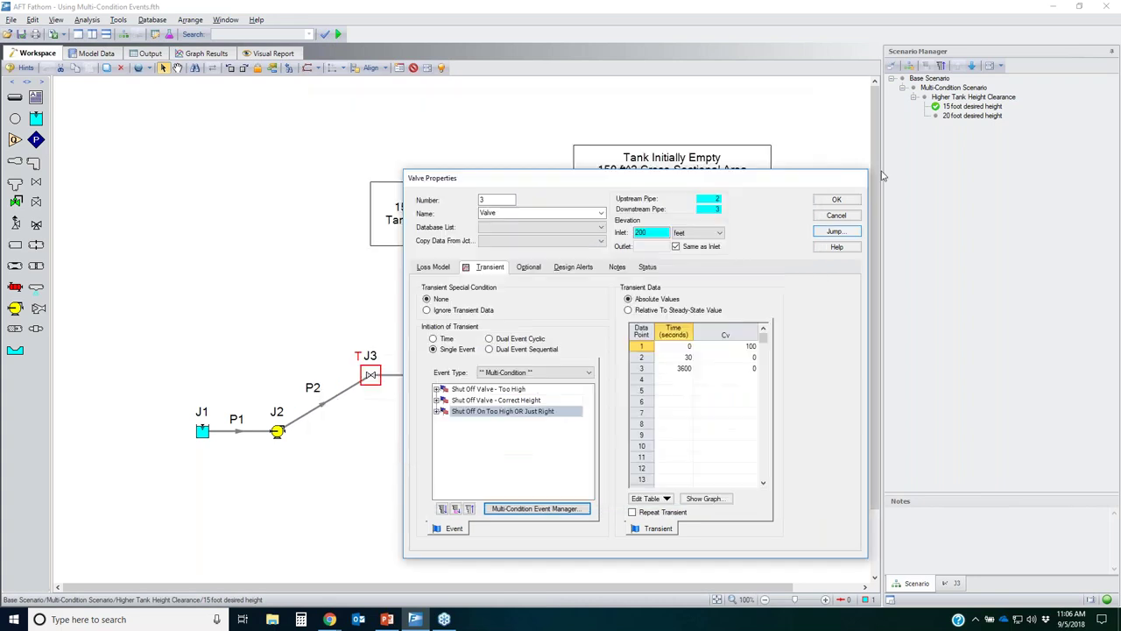
pyautogui.click(836, 216)
# Point out discharge tanks J4 and J6 by selecting each, and run the 15 foot desired height scenario
pyautogui.click(467, 266)
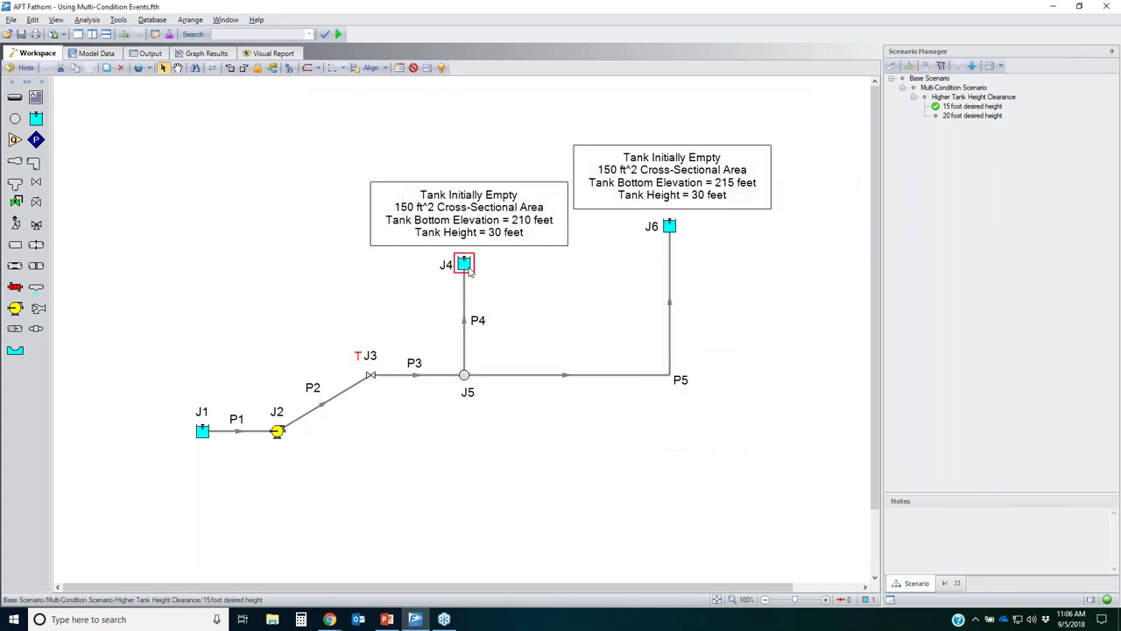
pyautogui.click(667, 228)
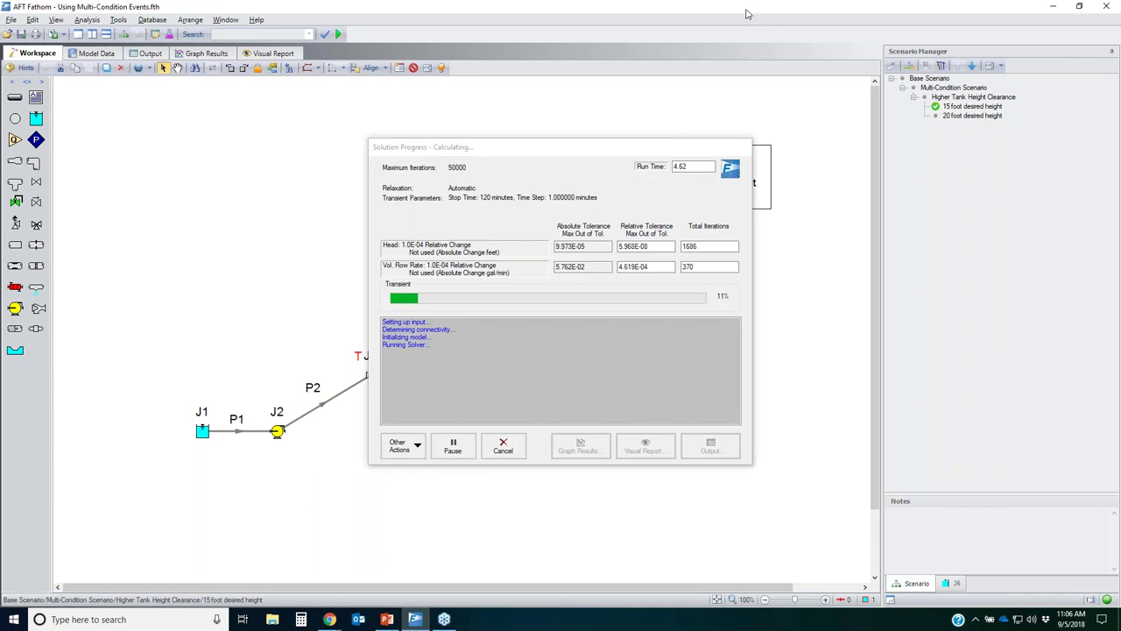
# Show the PowerPoint slide on using GSC and XTS together, and return to Fathom to open the combined-modules help example Fixed Head Supply Tank
pyautogui.click(386, 619)
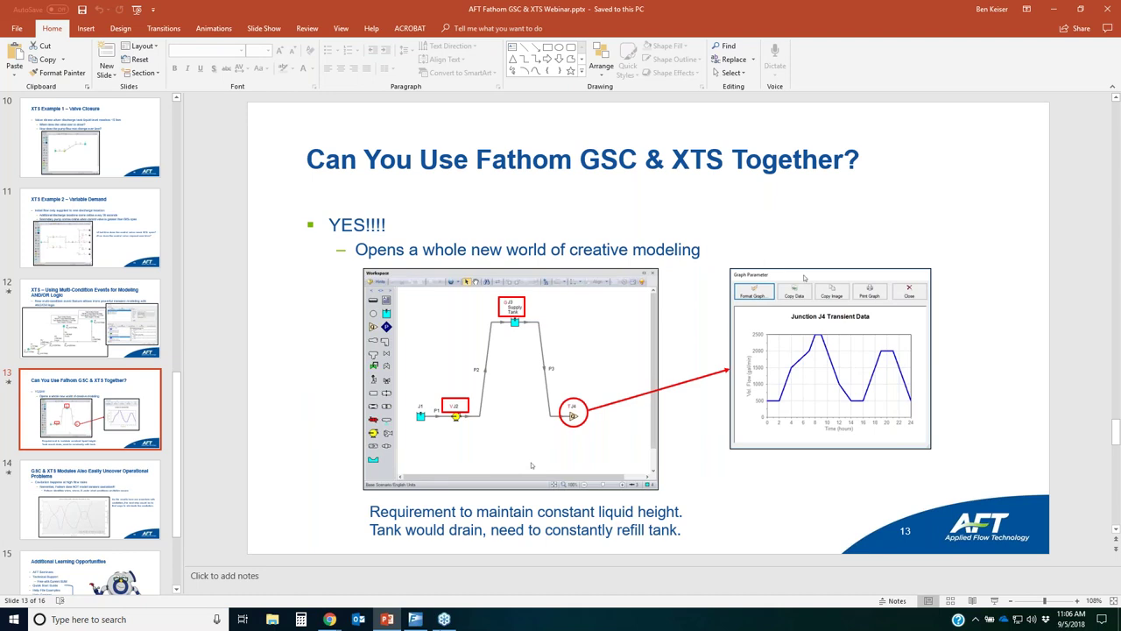
pyautogui.click(415, 619)
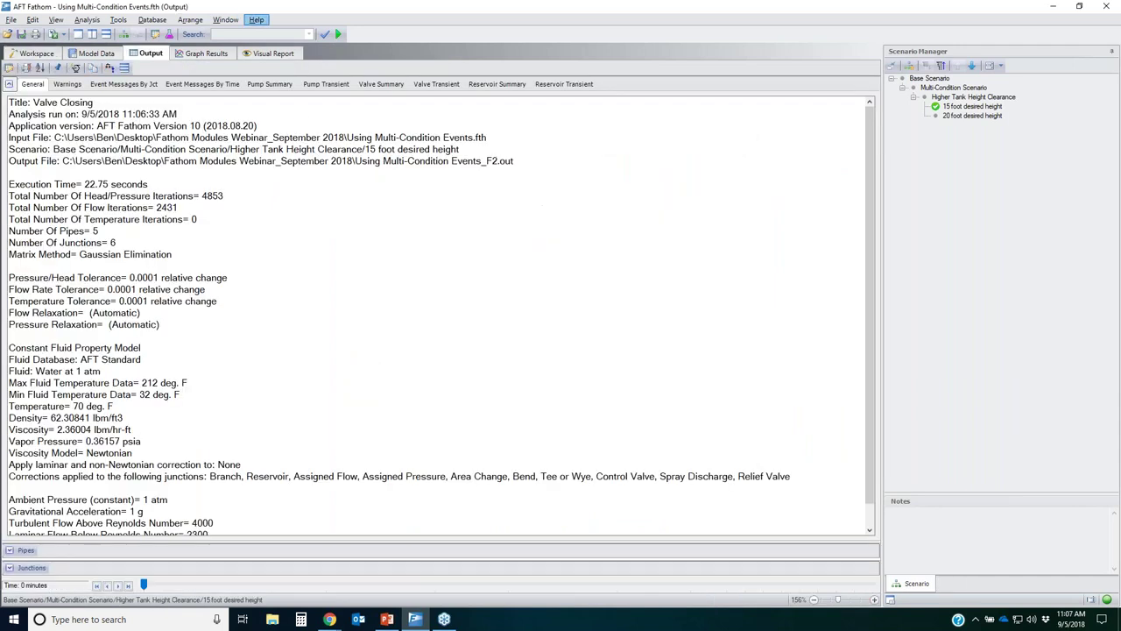
pyautogui.click(255, 20)
pyautogui.moveTo(351, 113)
pyautogui.click(421, 115)
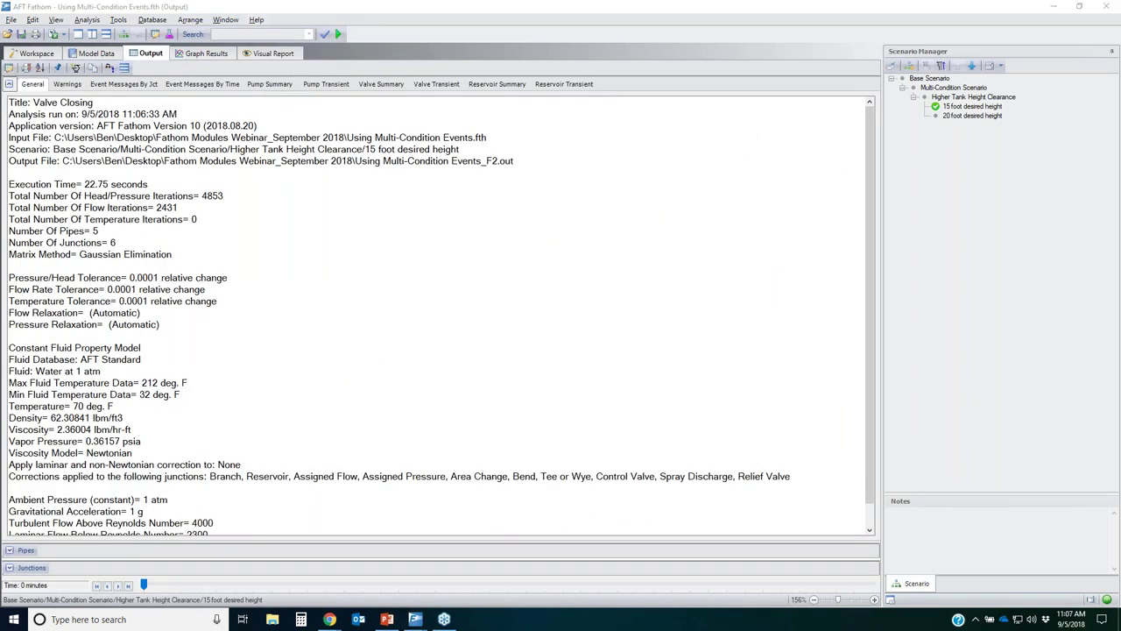
pyautogui.click(18, 87)
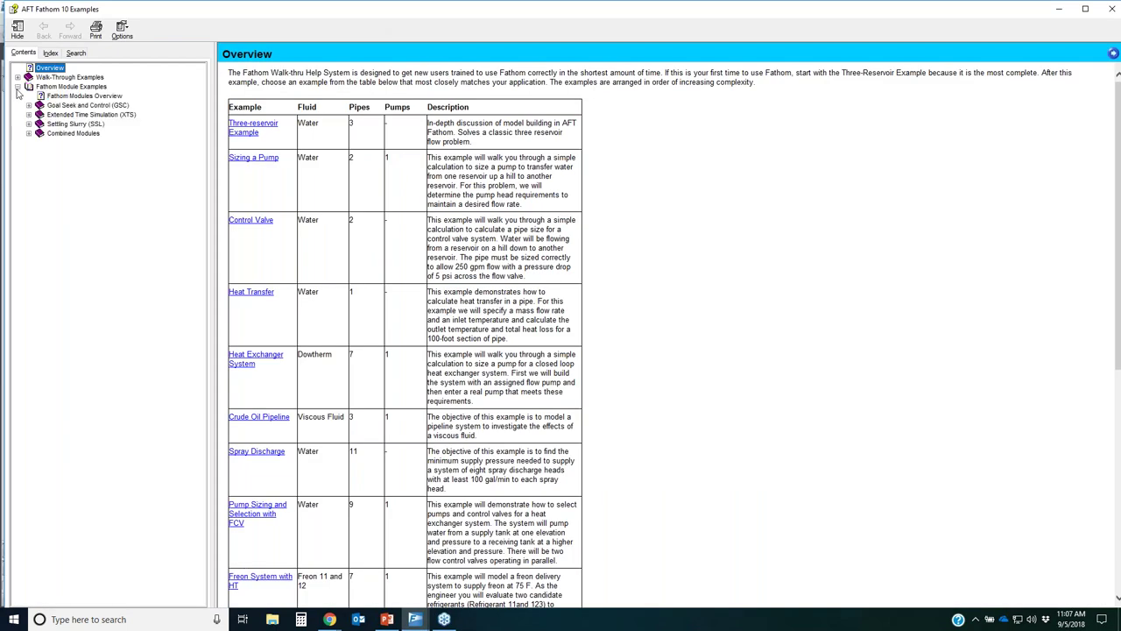
pyautogui.click(29, 133)
pyautogui.click(87, 142)
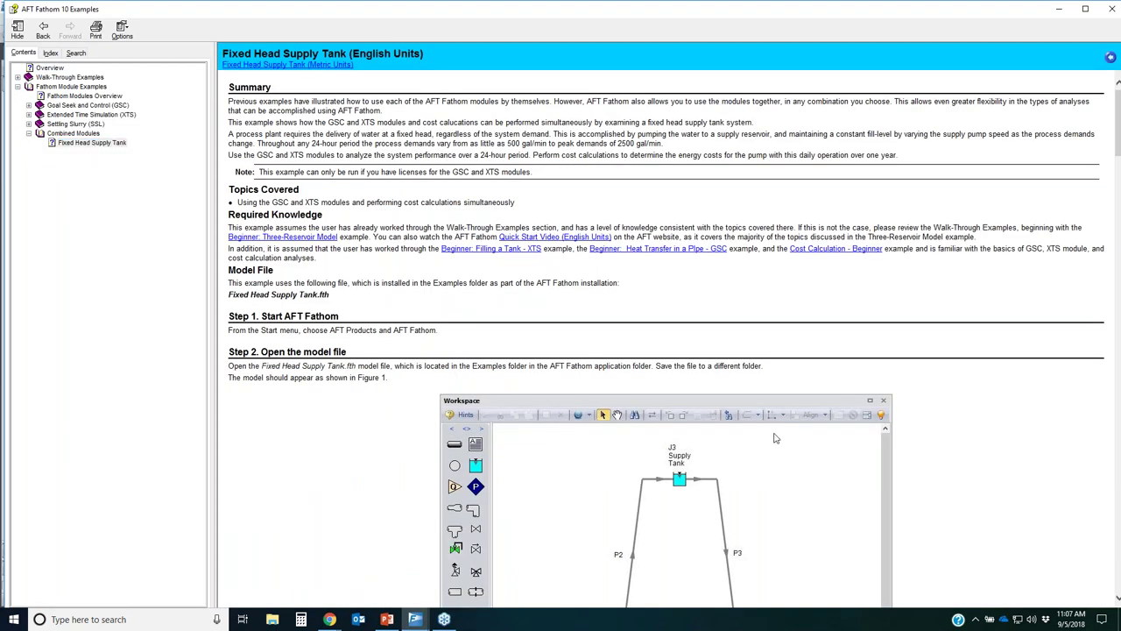
# Review the Fixed Head Supply Tank example's model figure, goal settings and transient control settings, and close the help window
pyautogui.scroll(-5, 789, 420)
pyautogui.scroll(-11, 805, 394)
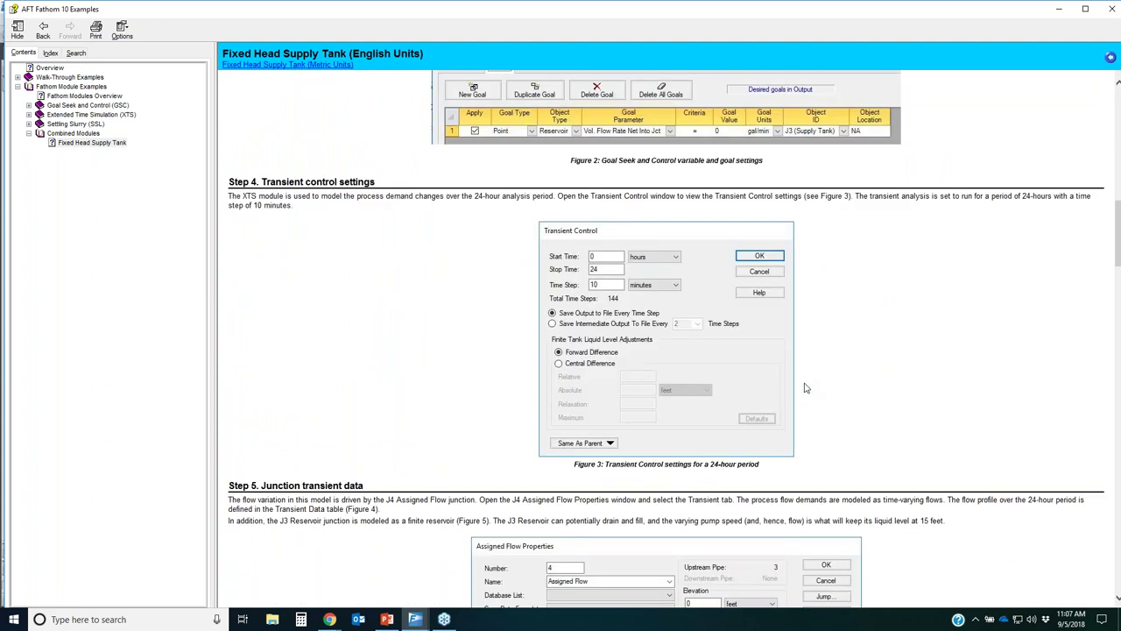
pyautogui.scroll(6, 820, 382)
pyautogui.scroll(6, 819, 382)
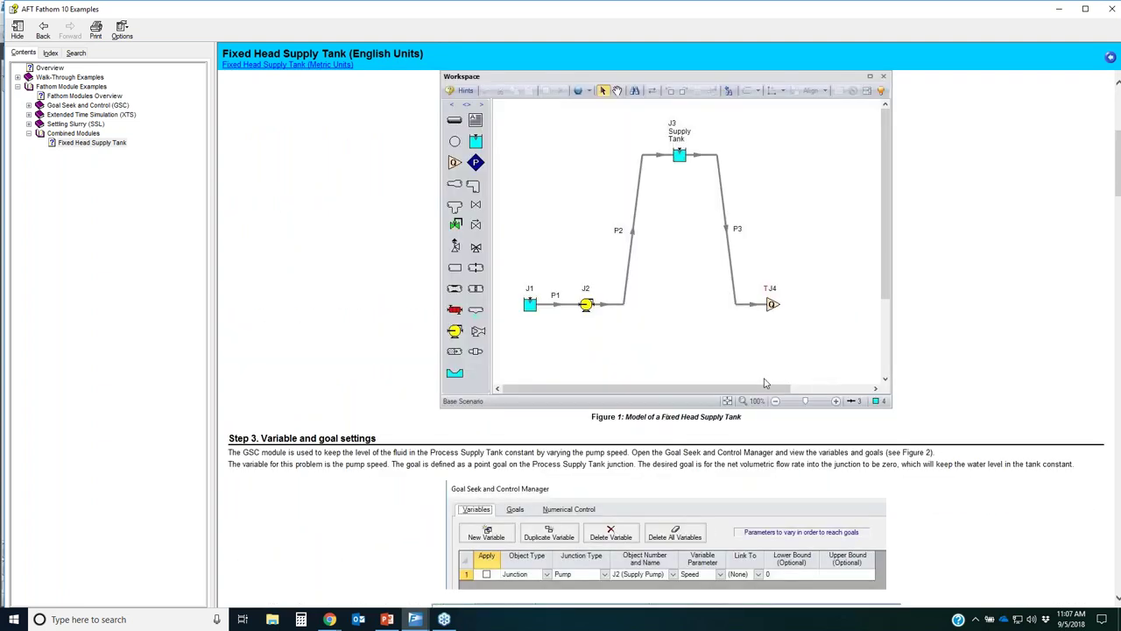
pyautogui.scroll(4, 763, 382)
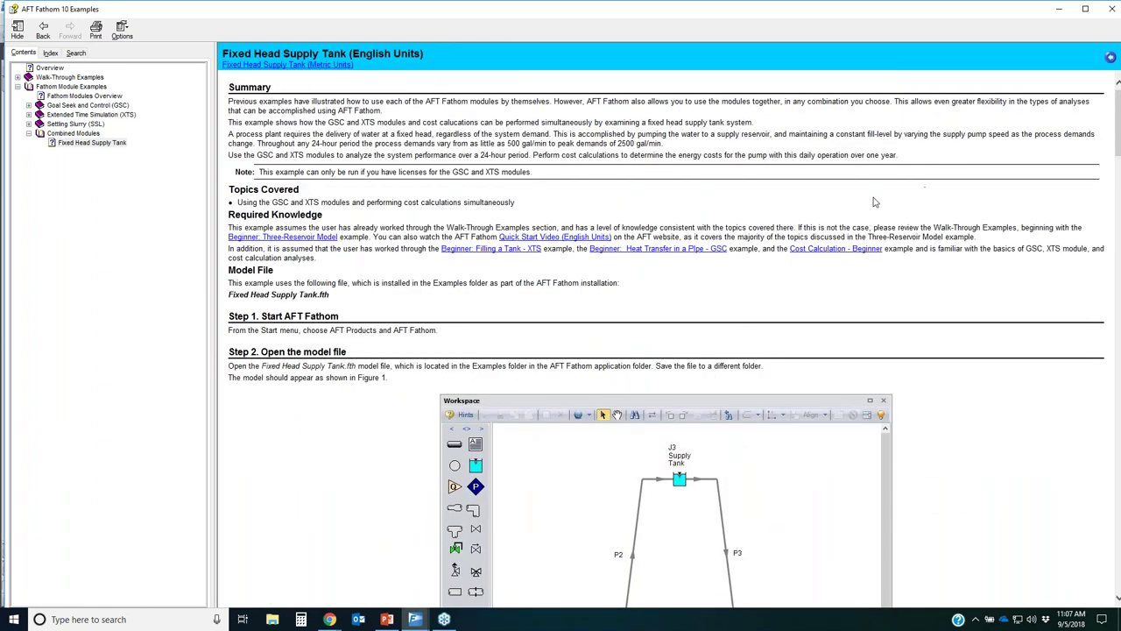
pyautogui.click(1111, 8)
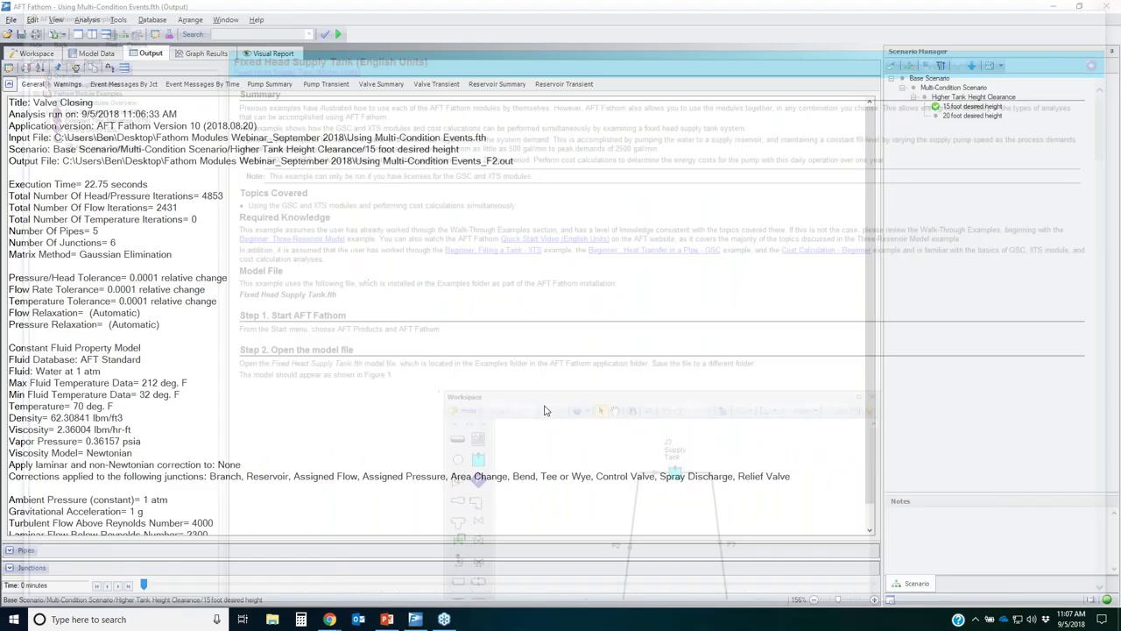
# Check the time-sorted event messages in the 15 foot scenario's output for valve J3's event
pyautogui.click(37, 54)
pyautogui.click(151, 54)
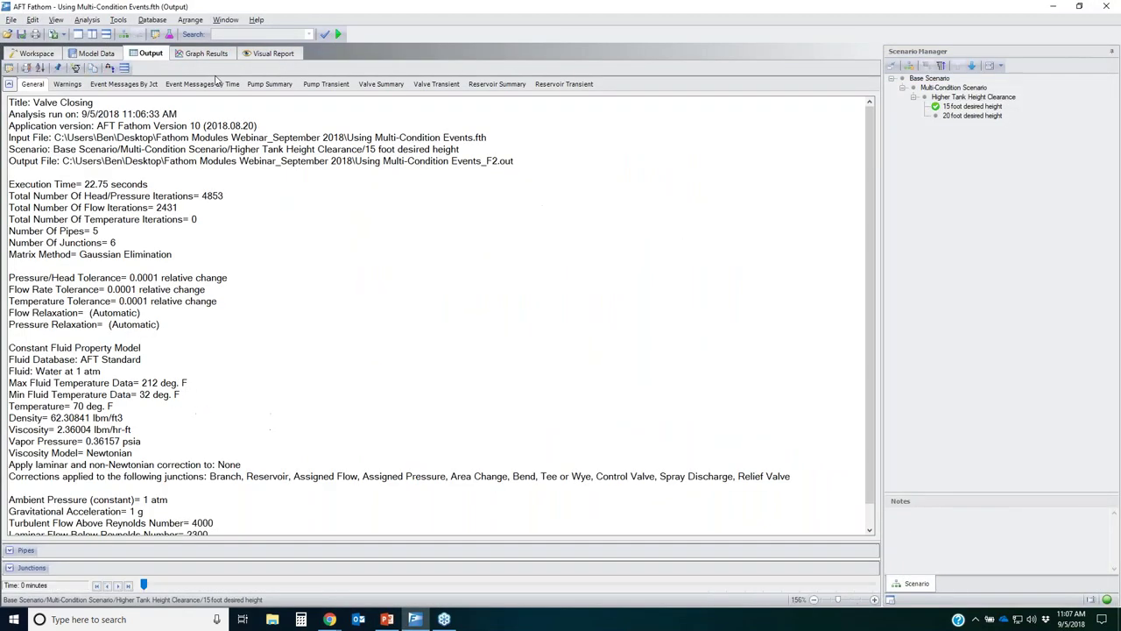
pyautogui.click(226, 85)
pyautogui.click(158, 128)
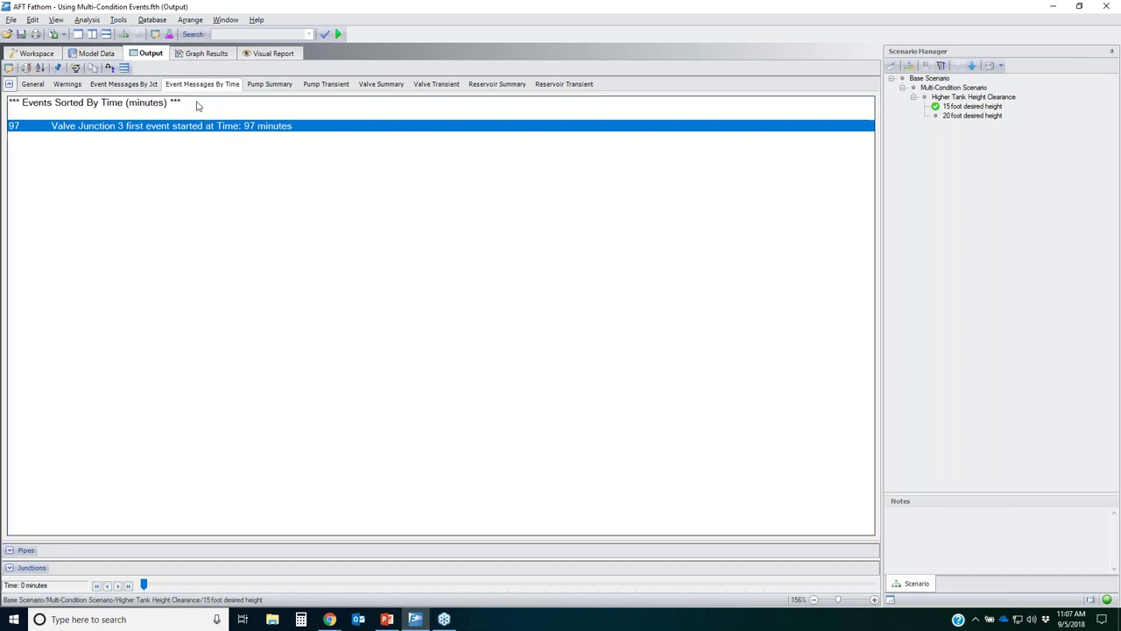
# Generate a transient graph of liquid height in feet for upper reservoirs 4 and 6 over all times
pyautogui.click(211, 54)
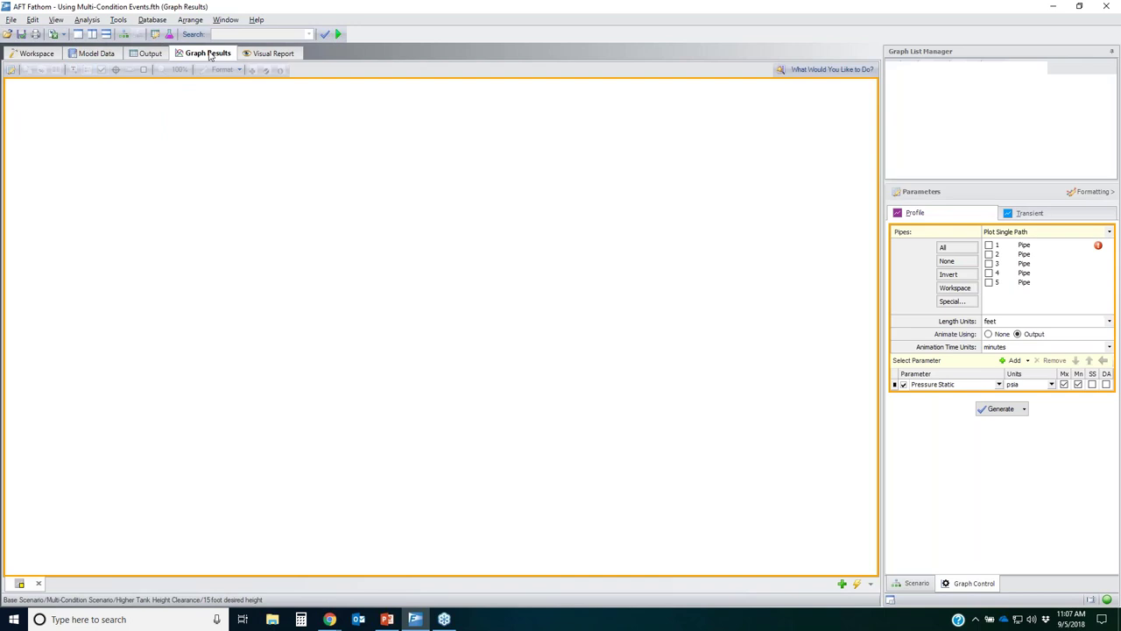
pyautogui.click(1050, 218)
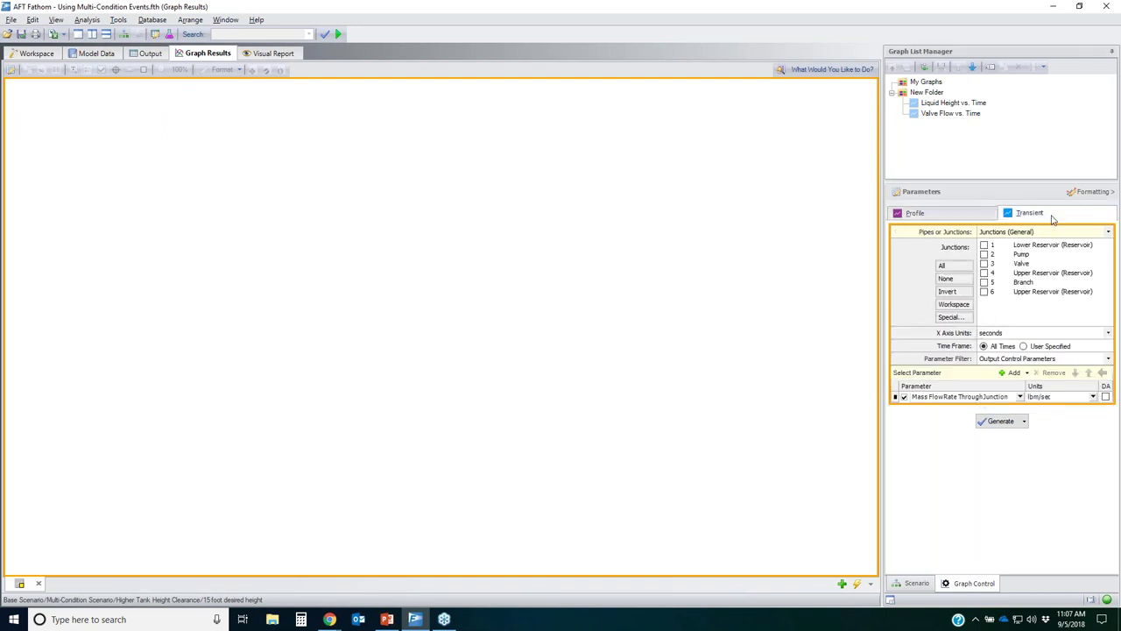
pyautogui.click(1042, 231)
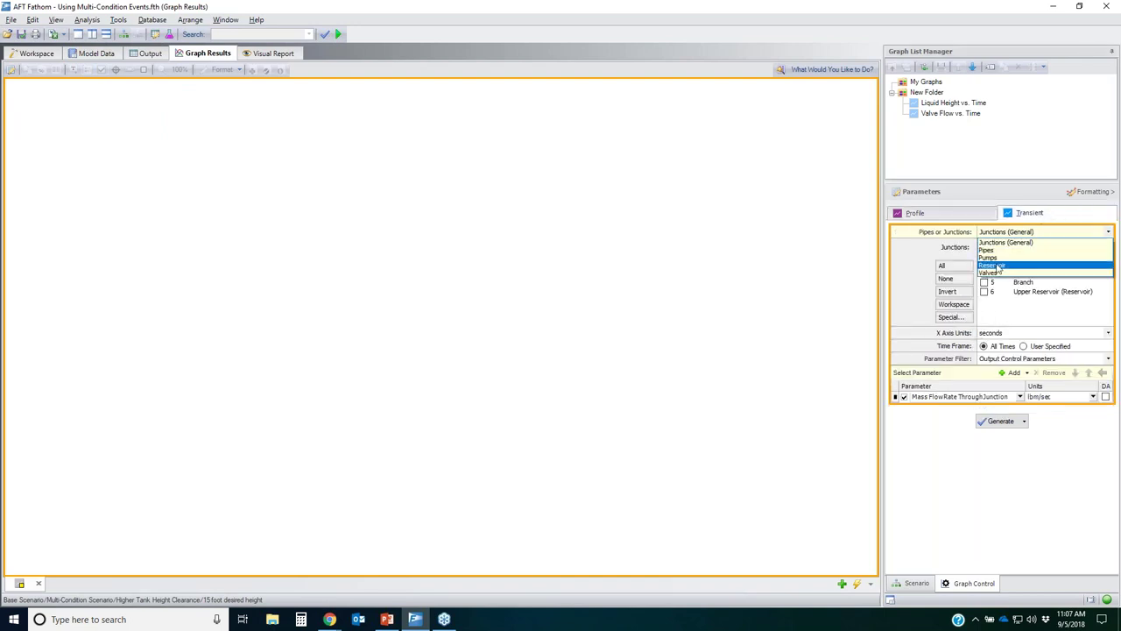
pyautogui.click(999, 266)
pyautogui.click(983, 254)
pyautogui.click(984, 263)
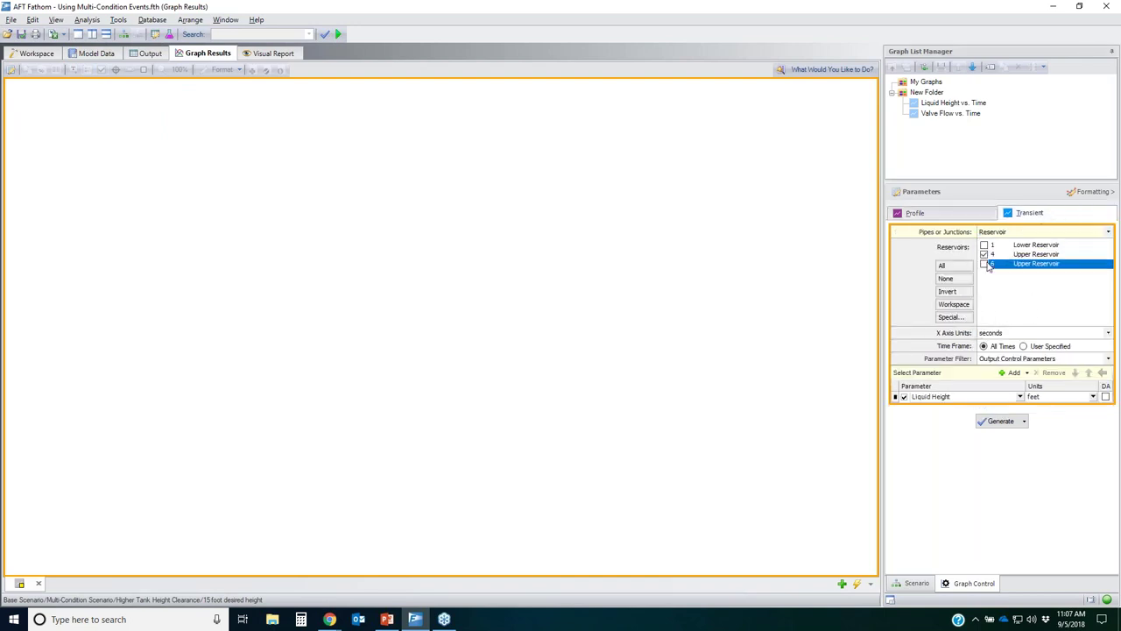
pyautogui.click(1001, 421)
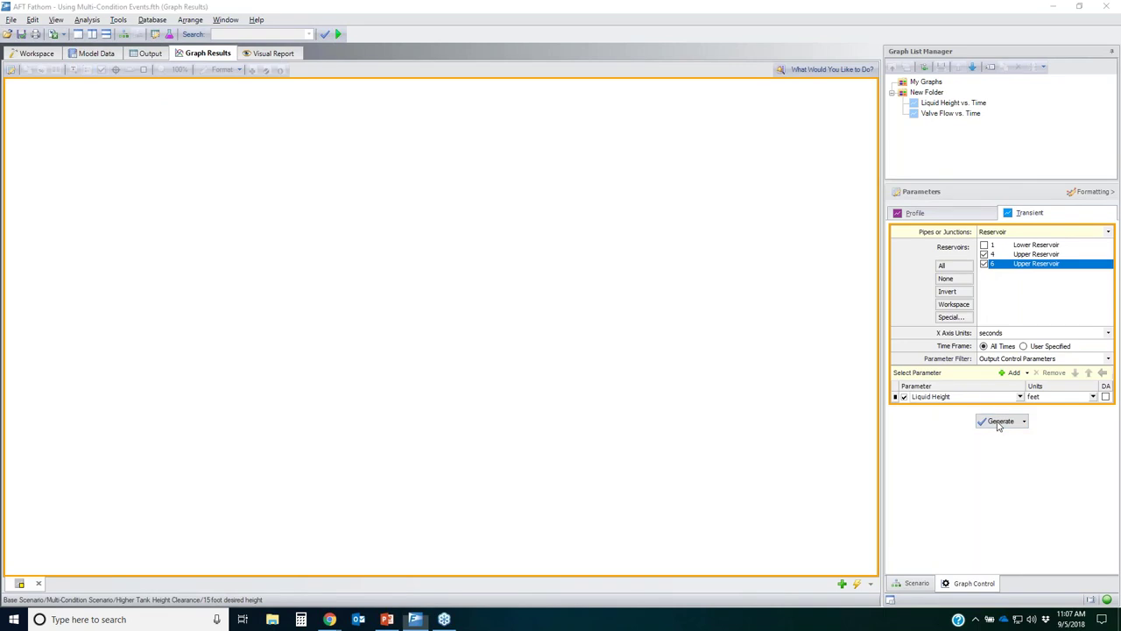
# Turn on the graph's crosshair readout and regenerate the liquid height graph with its time axis in minutes
pyautogui.click(114, 69)
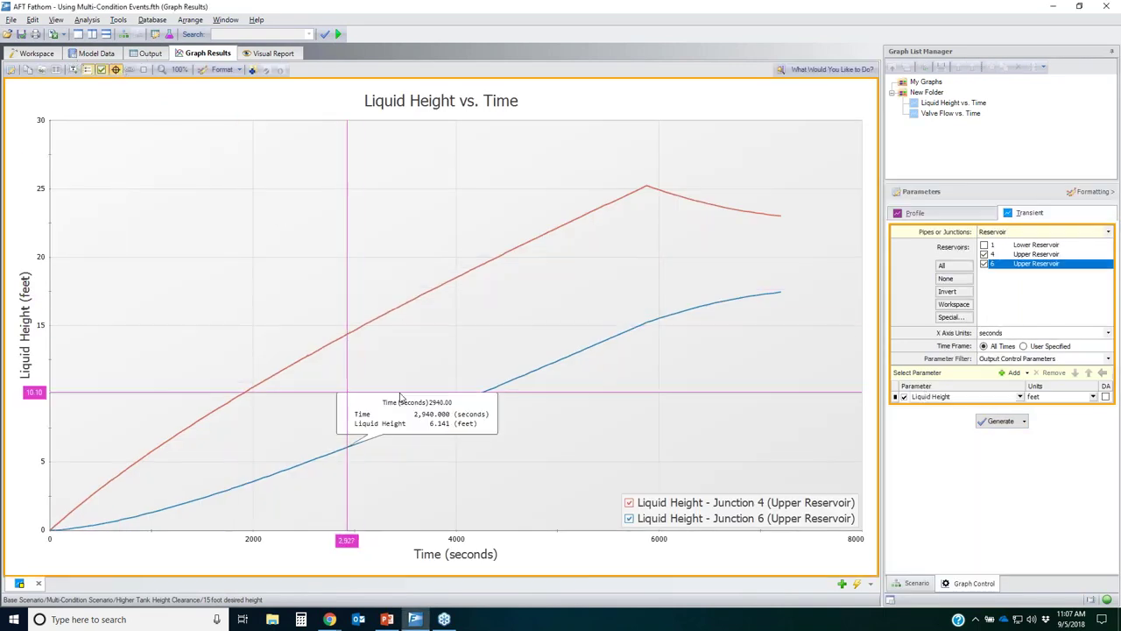
pyautogui.click(1042, 334)
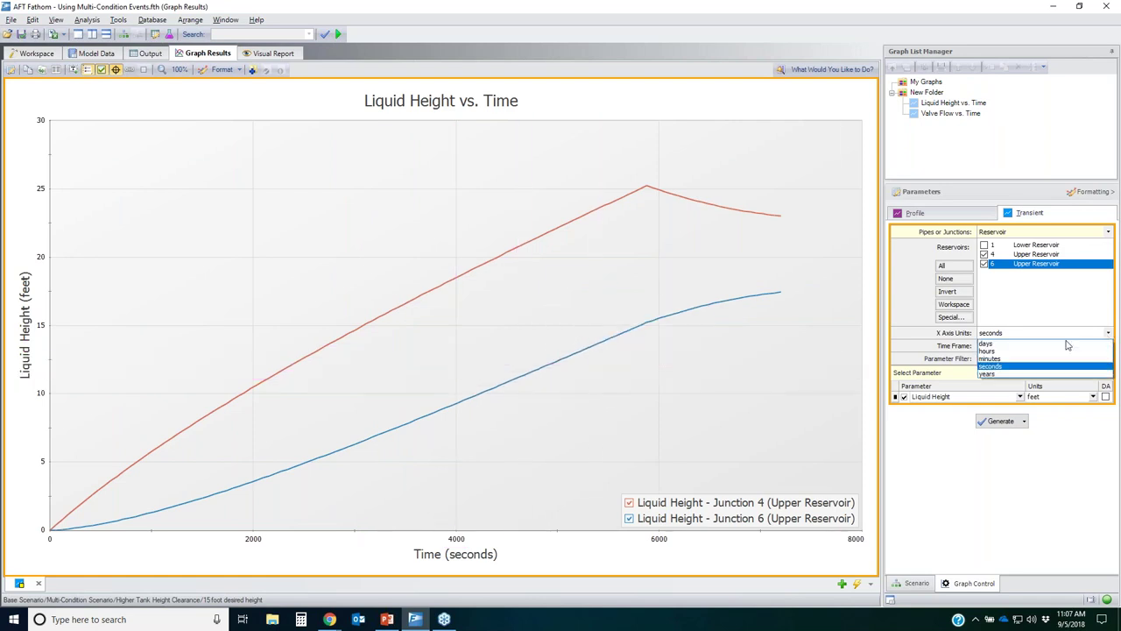
pyautogui.click(1036, 355)
pyautogui.click(1000, 421)
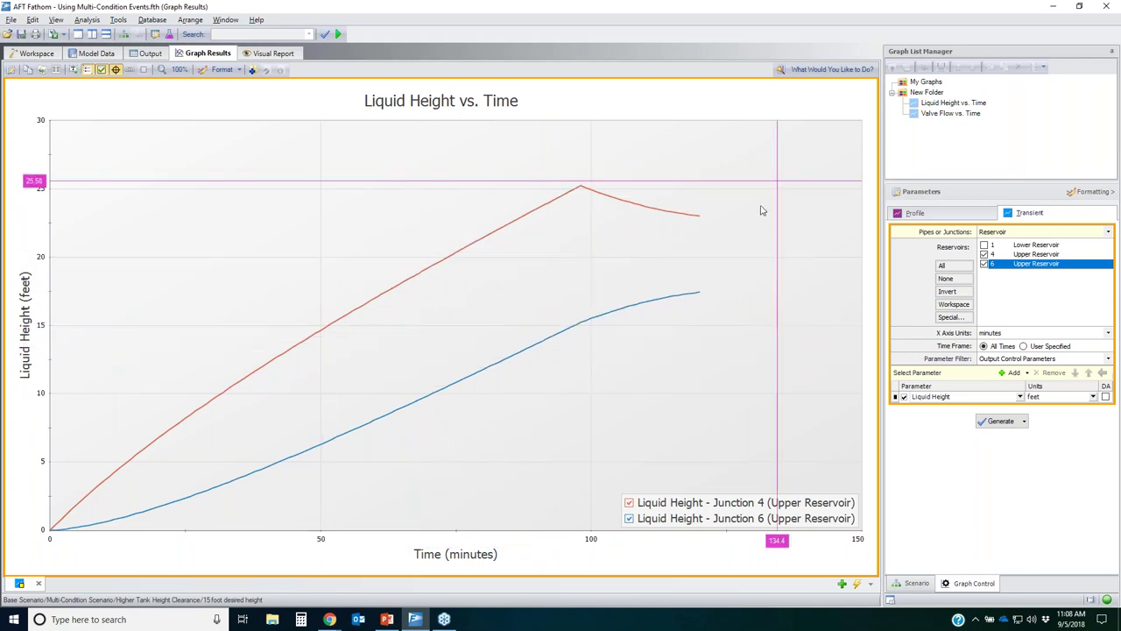
# Load the 20 foot desired height scenario in the workspace and open the Multi-Condition Event Manager from valve J3's transient data
pyautogui.click(35, 55)
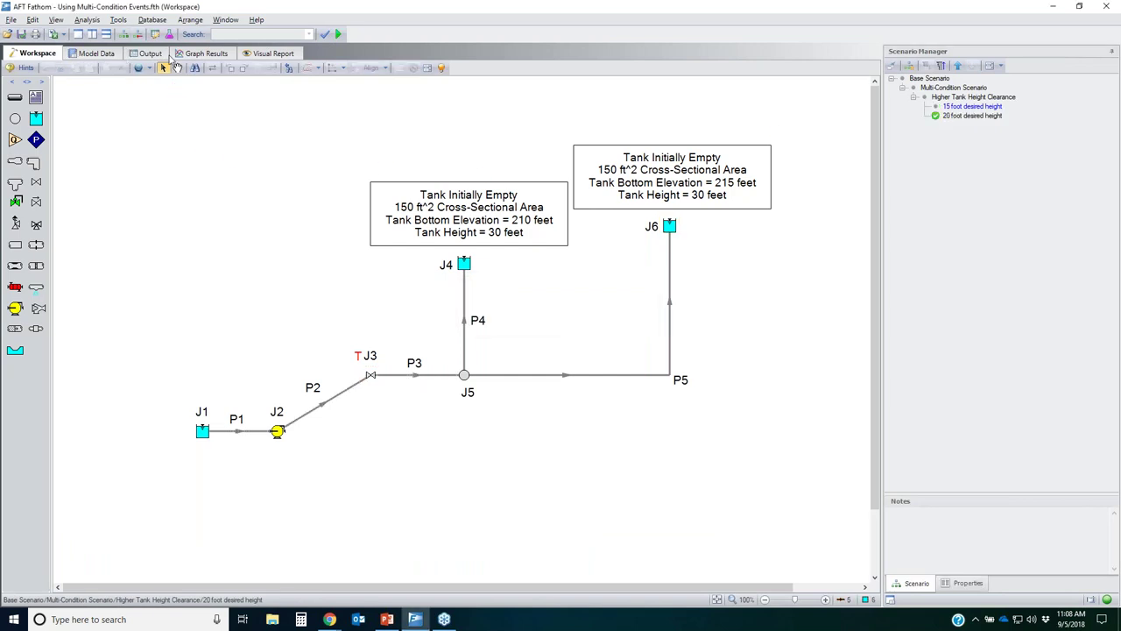
pyautogui.click(373, 378)
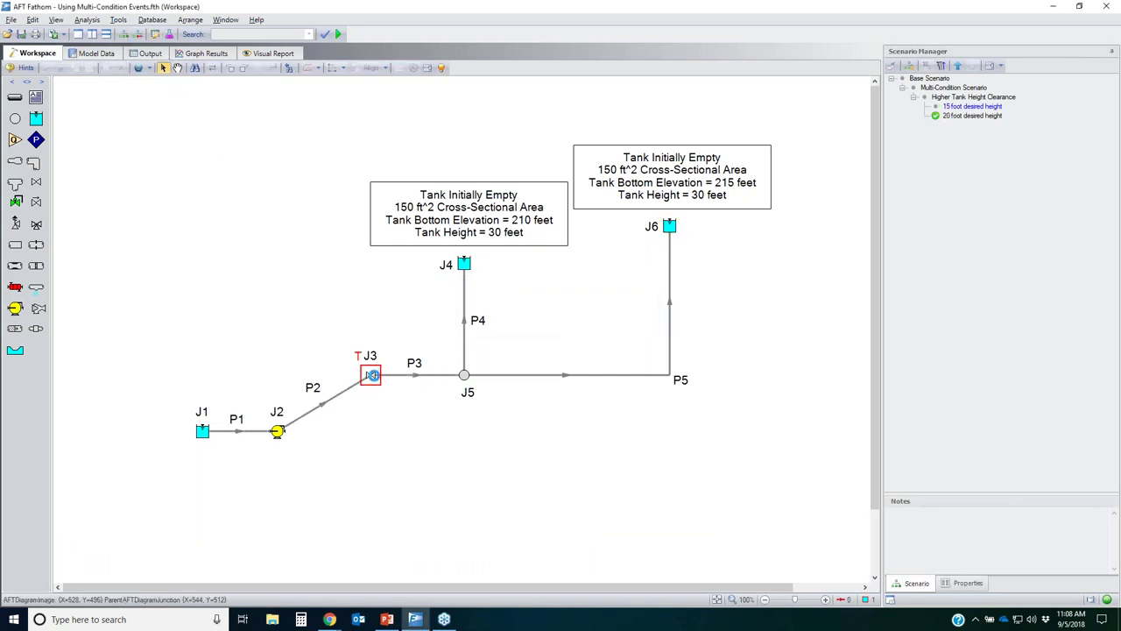
pyautogui.click(490, 267)
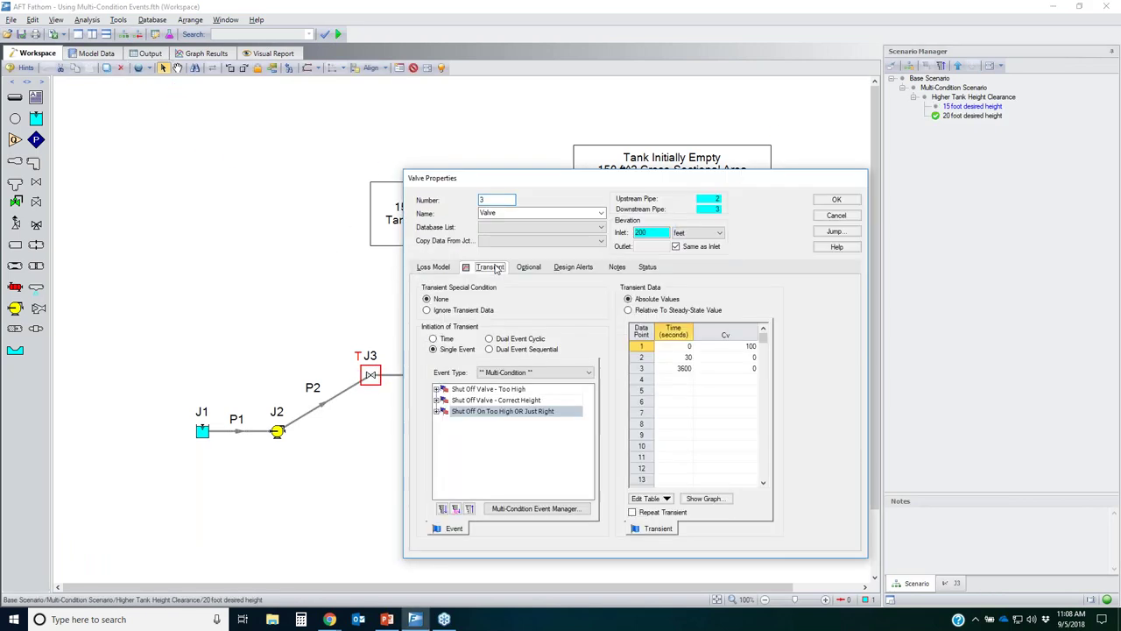
pyautogui.click(536, 509)
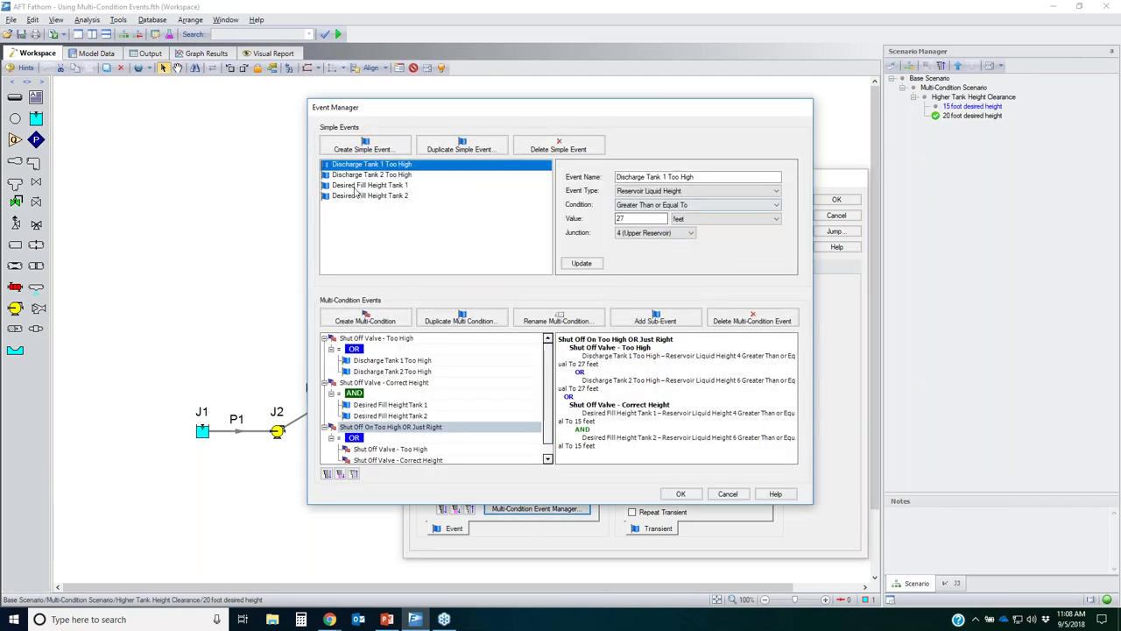
# Set the Desired Fill Height Tank 1 and Tank 2 events to 20 feet, and save the events and valve properties
pyautogui.click(354, 186)
pyautogui.doubleClick(631, 218)
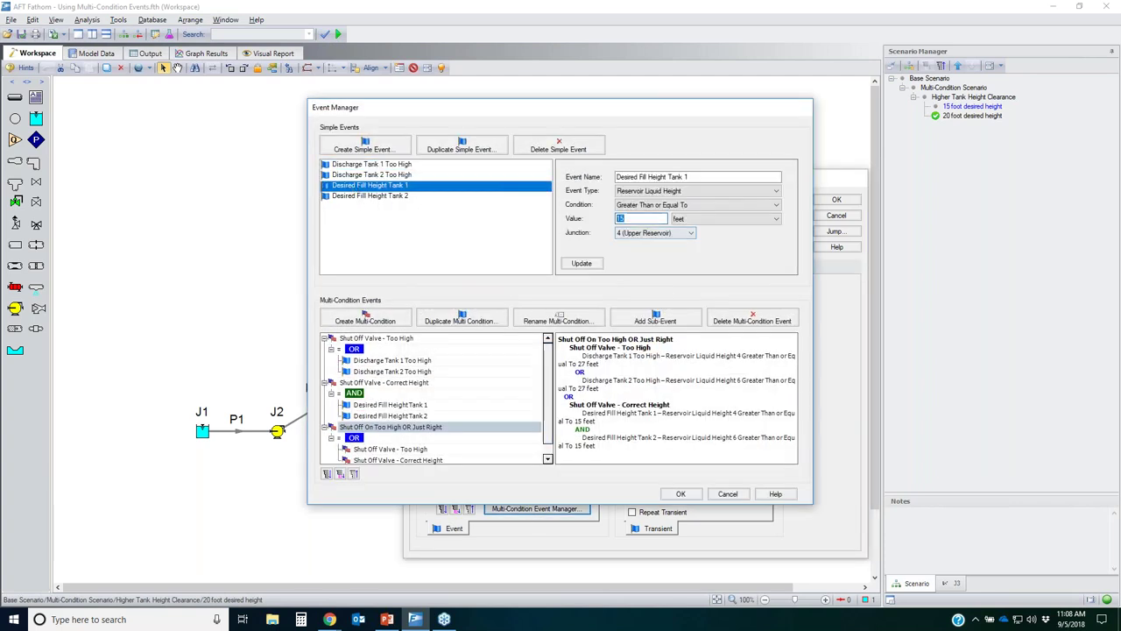
pyautogui.write('20')
pyautogui.click(581, 263)
pyautogui.click(370, 196)
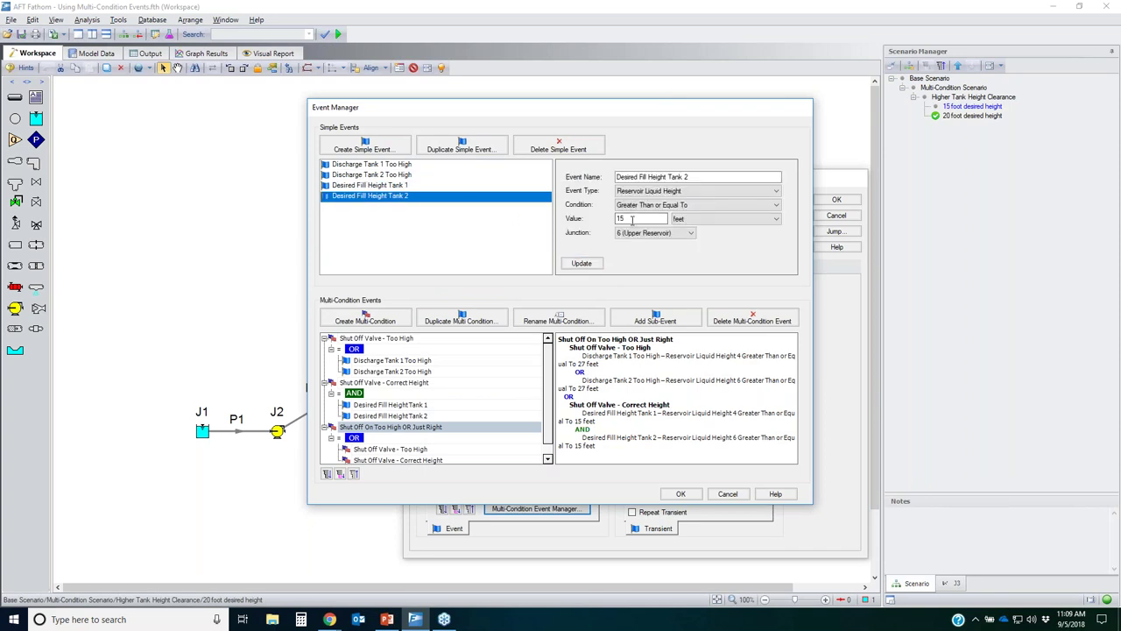
pyautogui.write('20')
pyautogui.click(595, 263)
pyautogui.click(682, 493)
pyautogui.click(837, 199)
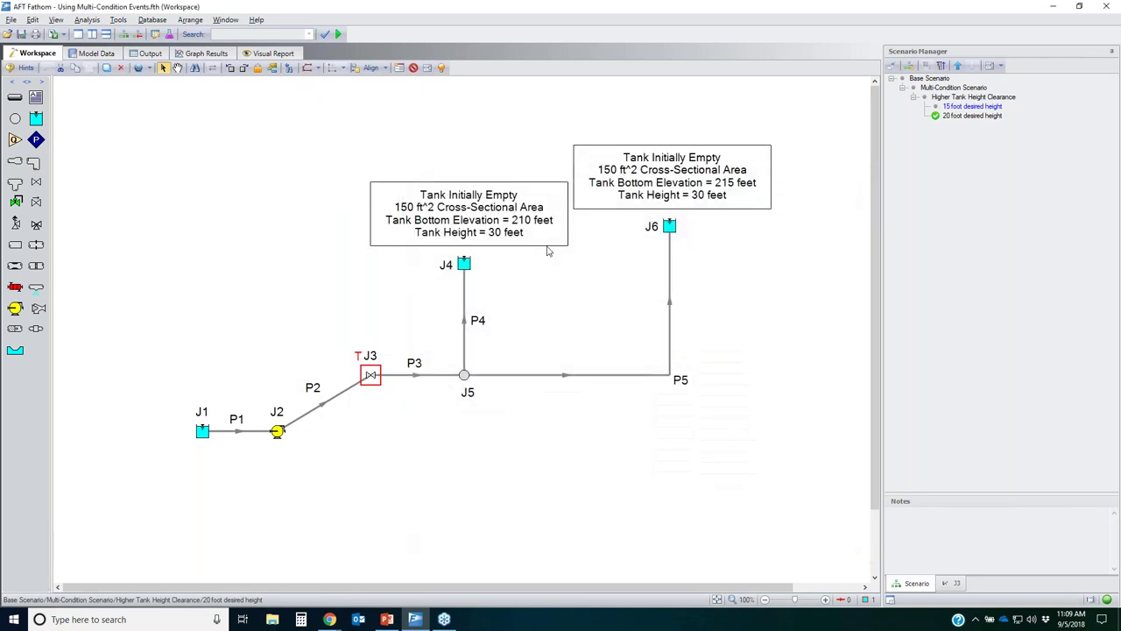
# Run the 20 foot desired height scenario and inspect the valve event in its time-sorted event messages
pyautogui.click(339, 34)
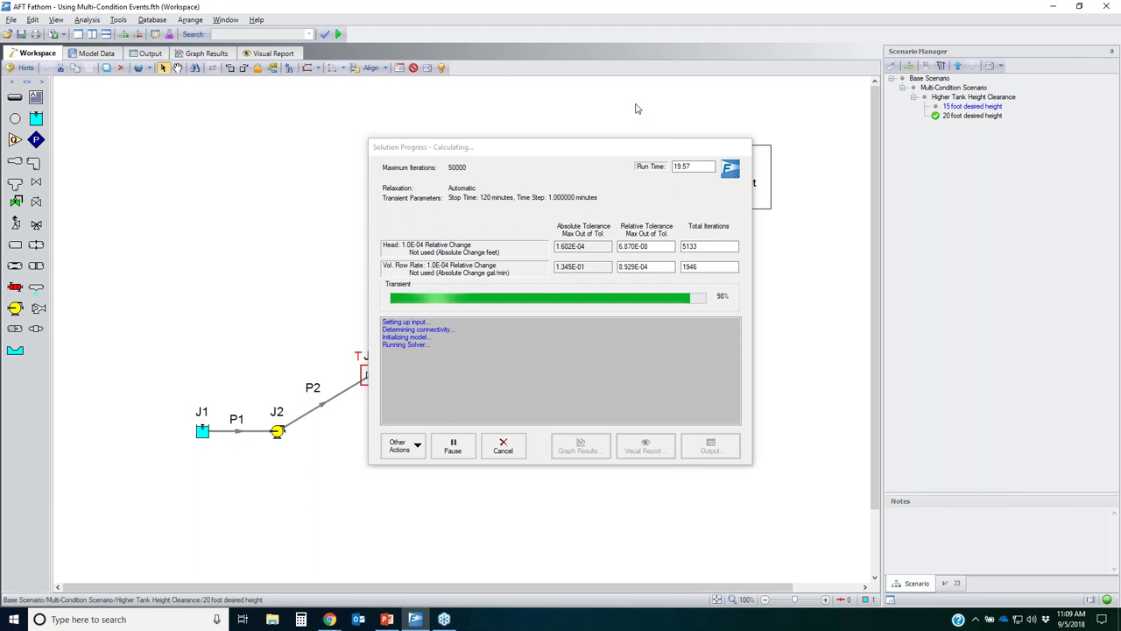
pyautogui.click(718, 449)
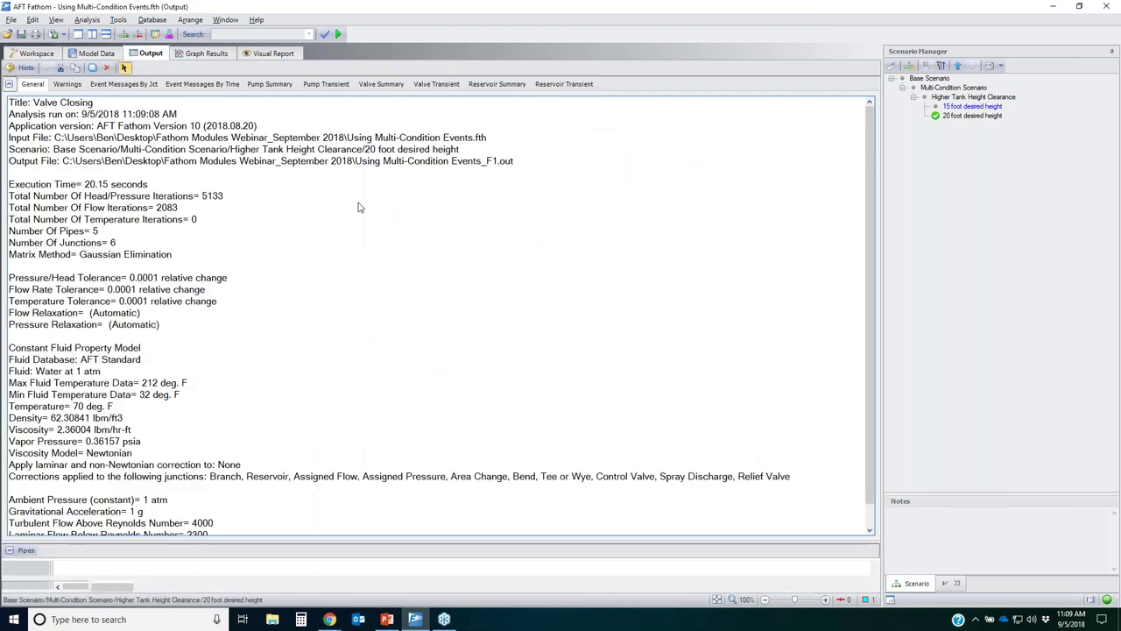
pyautogui.click(202, 83)
pyautogui.click(282, 127)
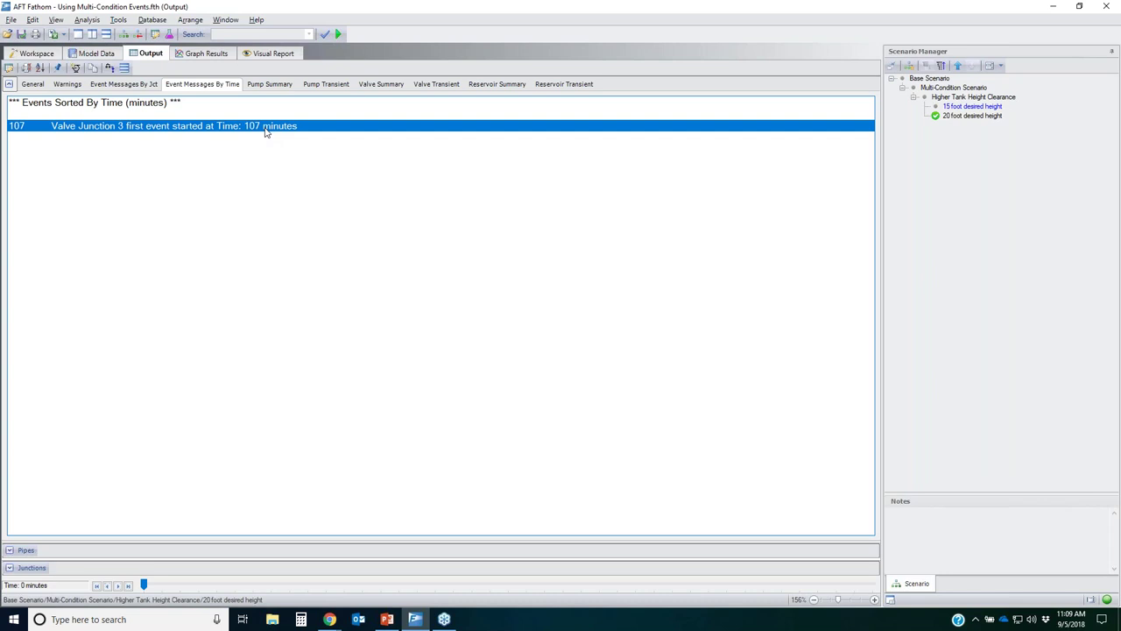
# Display the saved Liquid Height vs. Time graph for the 20 foot scenario and turn on its crosshair readout
pyautogui.click(202, 54)
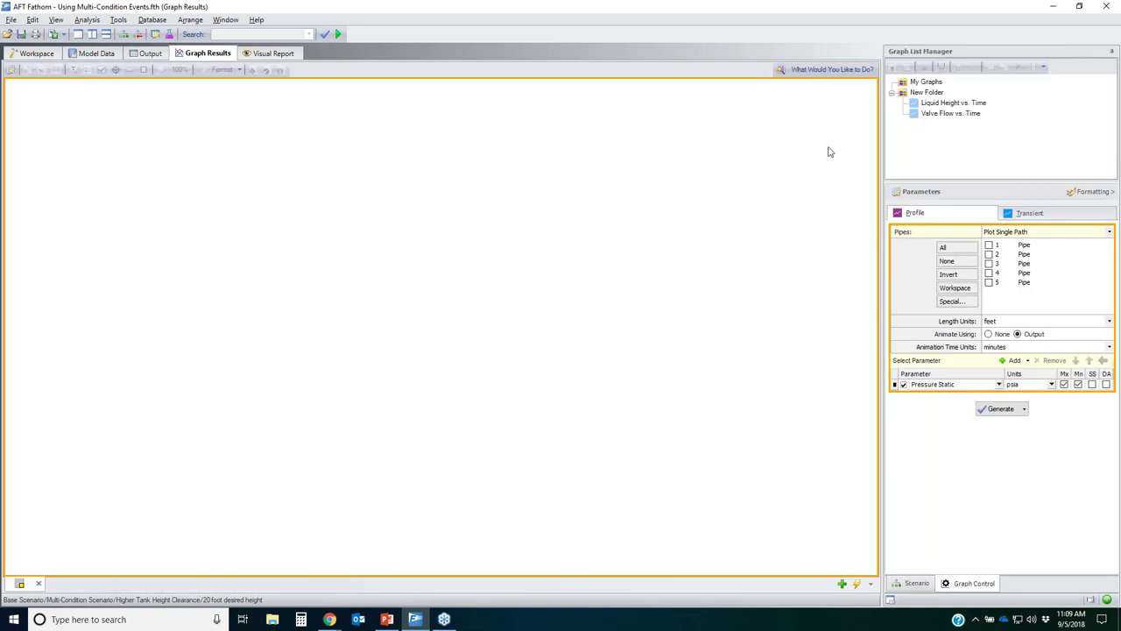
pyautogui.doubleClick(973, 104)
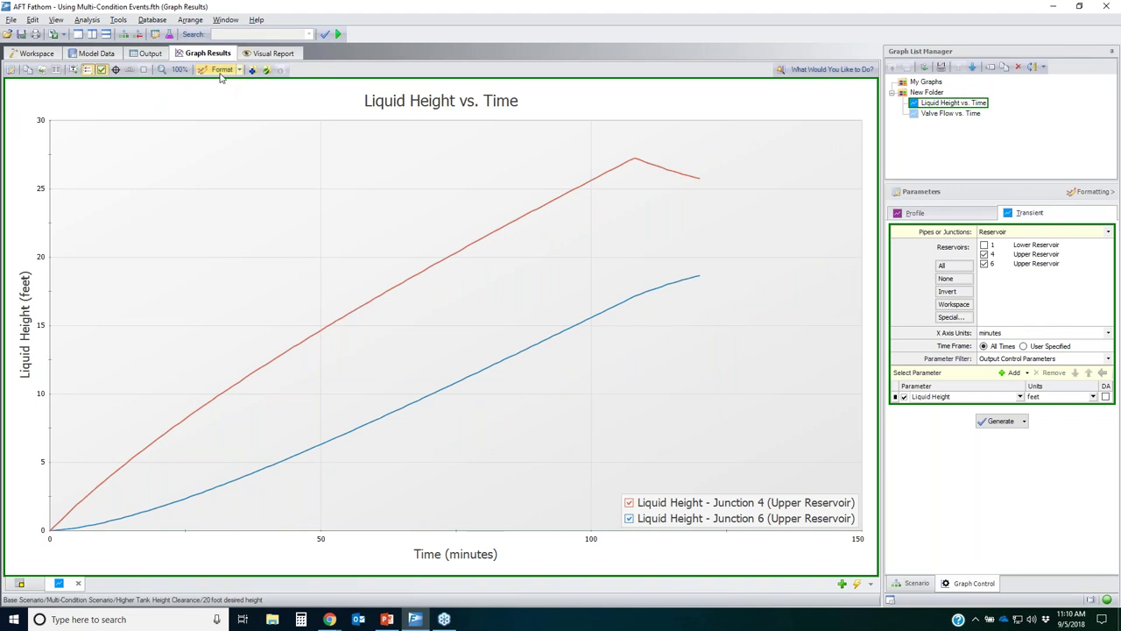
pyautogui.click(115, 69)
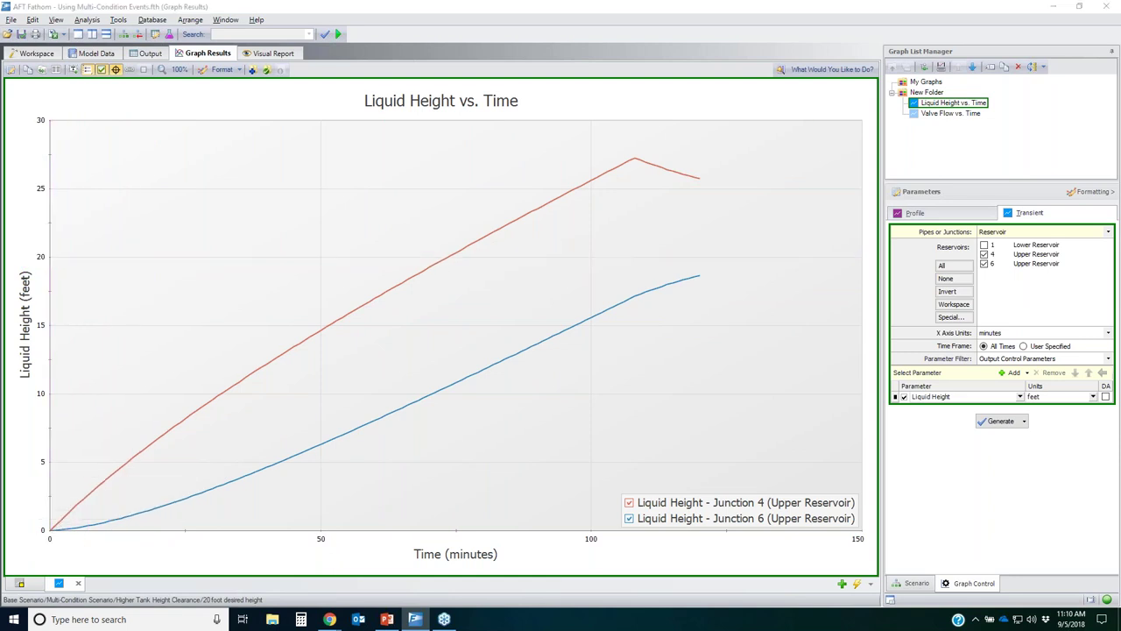
# Annotate the graph freehand with a line at about 20 feet, a loop around Junction 6's curve and a circle at Junction 4's peak
pyautogui.moveTo(53, 258); pyautogui.dragTo(896, 243)
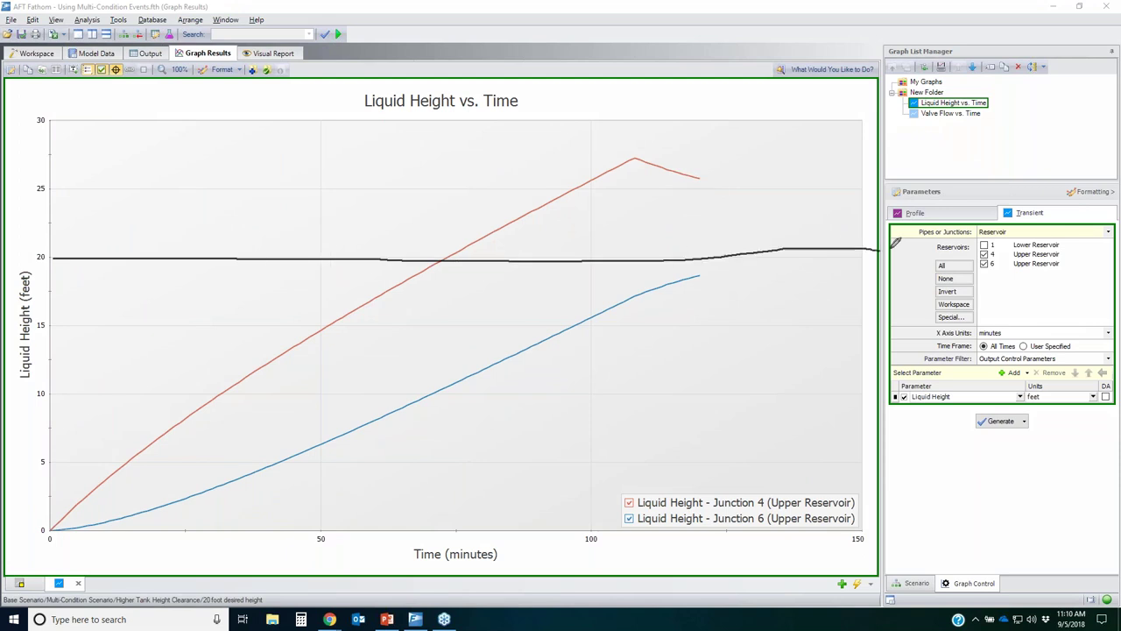
pyautogui.moveTo(720, 267)
pyautogui.mouseDown()
pyautogui.moveTo(521, 319)
pyautogui.moveTo(461, 381)
pyautogui.moveTo(647, 327)
pyautogui.moveTo(676, 279)
pyautogui.mouseUp()
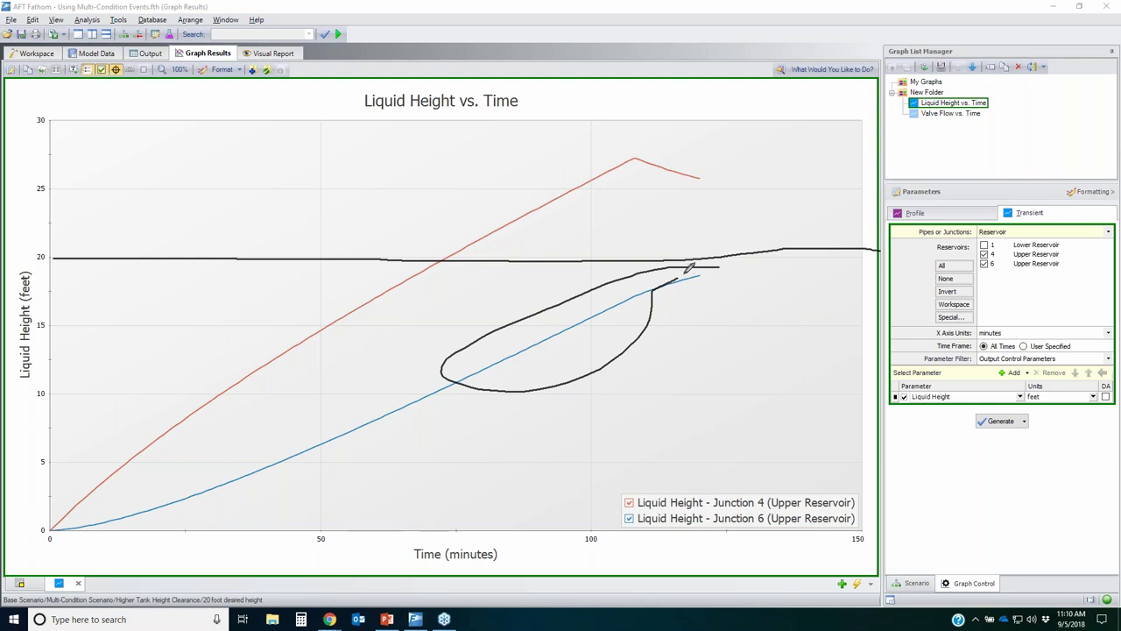
pyautogui.moveTo(632, 158)
pyautogui.mouseDown()
pyautogui.moveTo(630, 147)
pyautogui.moveTo(608, 166)
pyautogui.moveTo(665, 159)
pyautogui.moveTo(623, 154)
pyautogui.mouseUp()
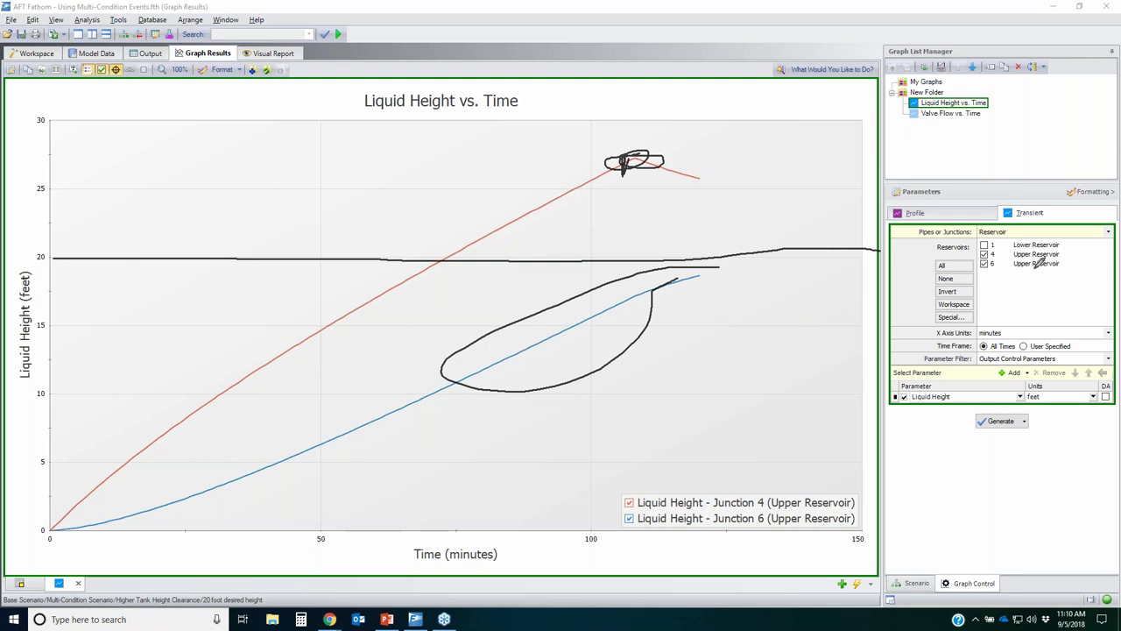
# Clear the freehand annotations from the Liquid Height vs. Time graph and return to the model's Workspace view
pyautogui.press('Escape')
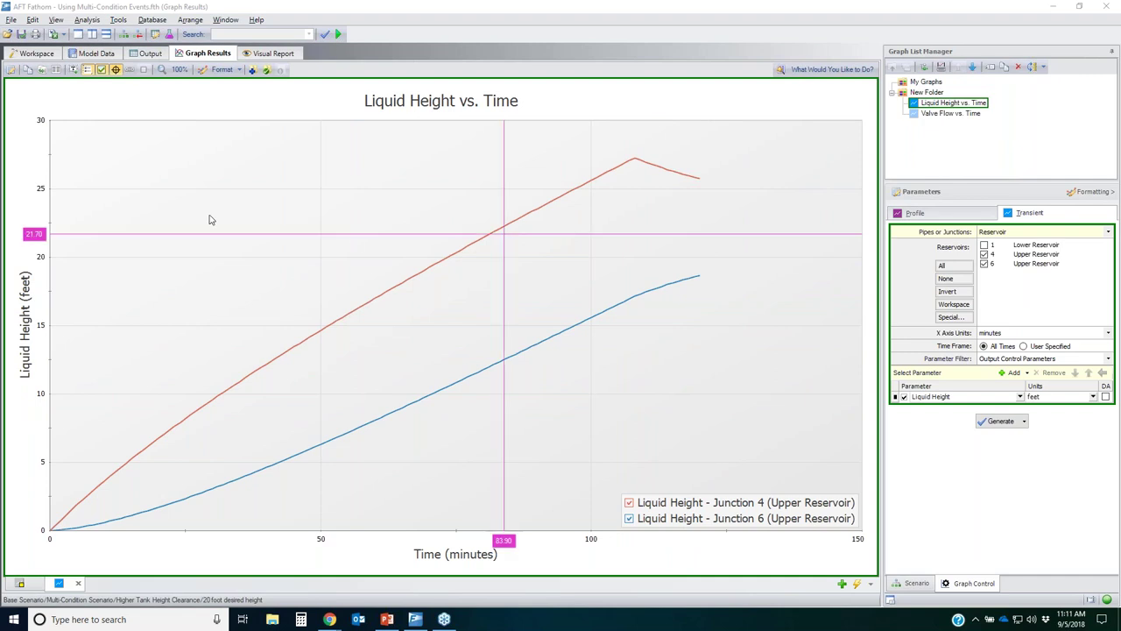
pyautogui.click(36, 53)
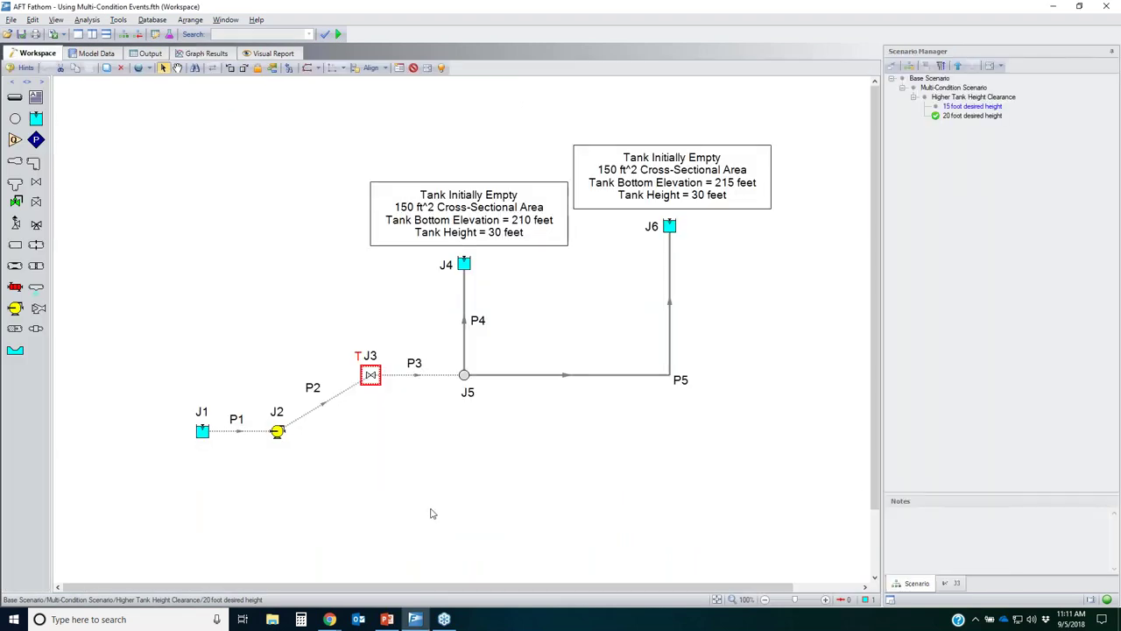
# Switch to the webinar presentation in PowerPoint and display its closing Thank You slide, slide 16
pyautogui.click(390, 619)
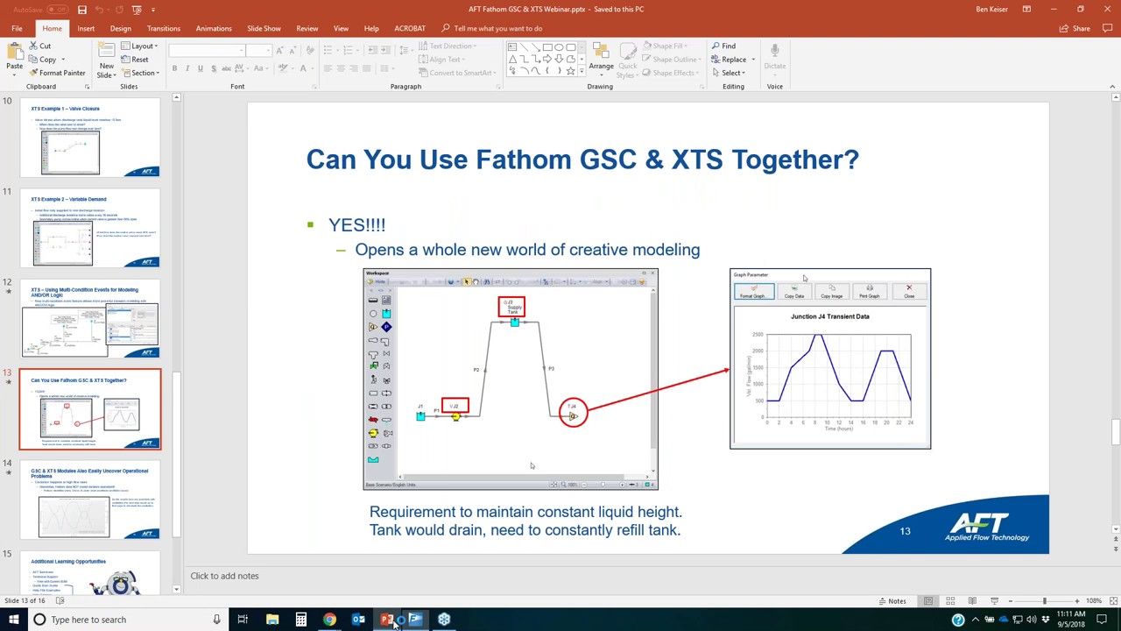
pyautogui.moveTo(386, 619)
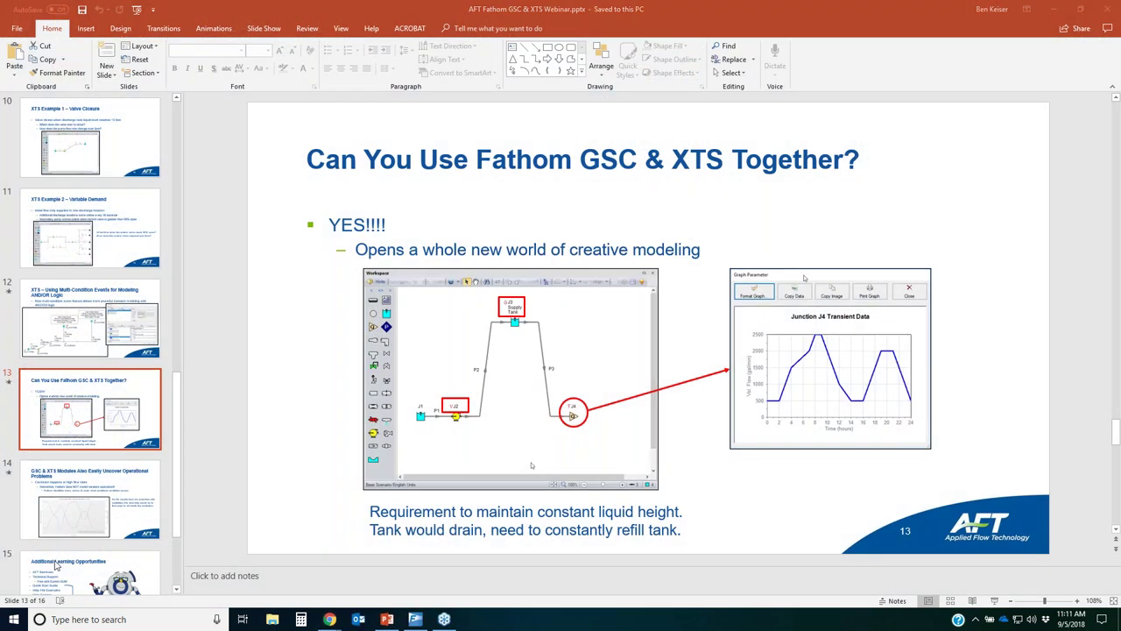
pyautogui.click(79, 571)
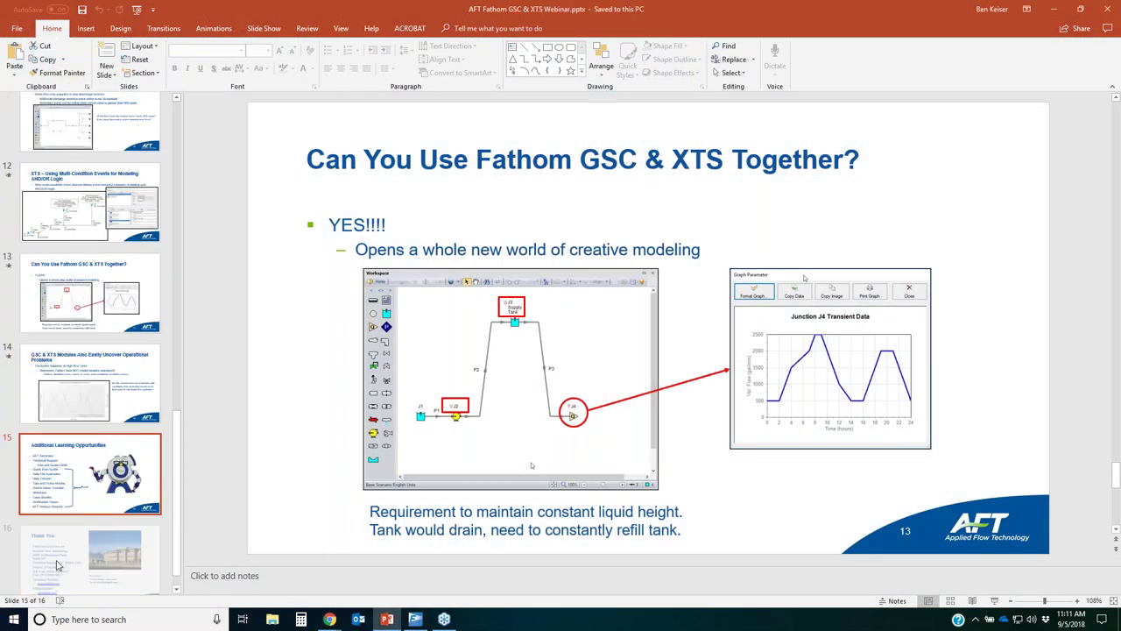
pyautogui.click(74, 540)
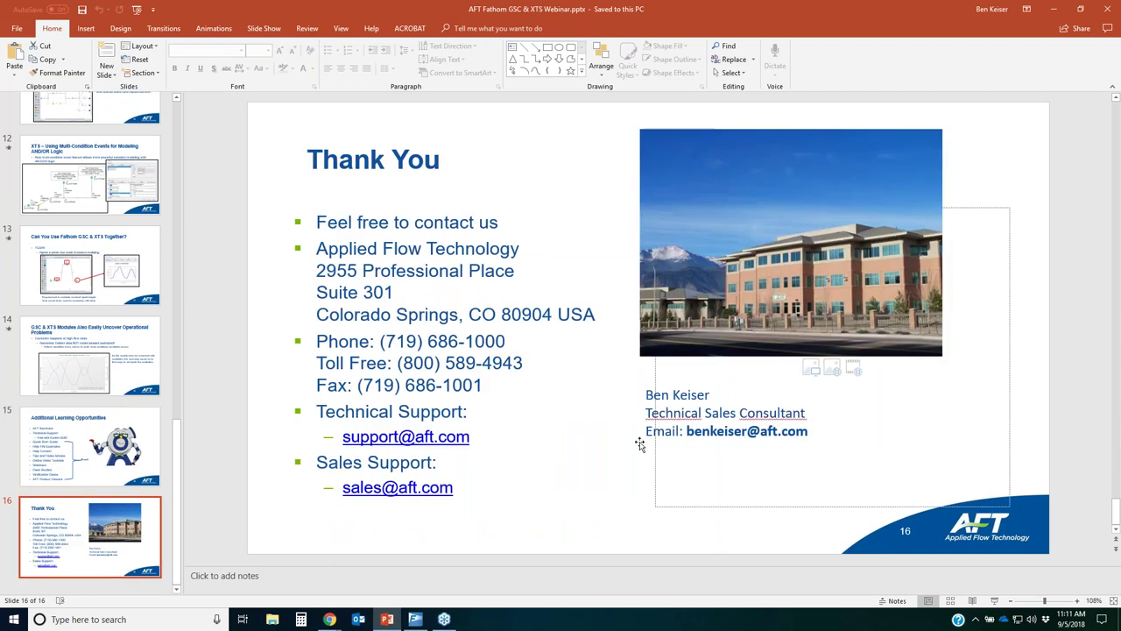